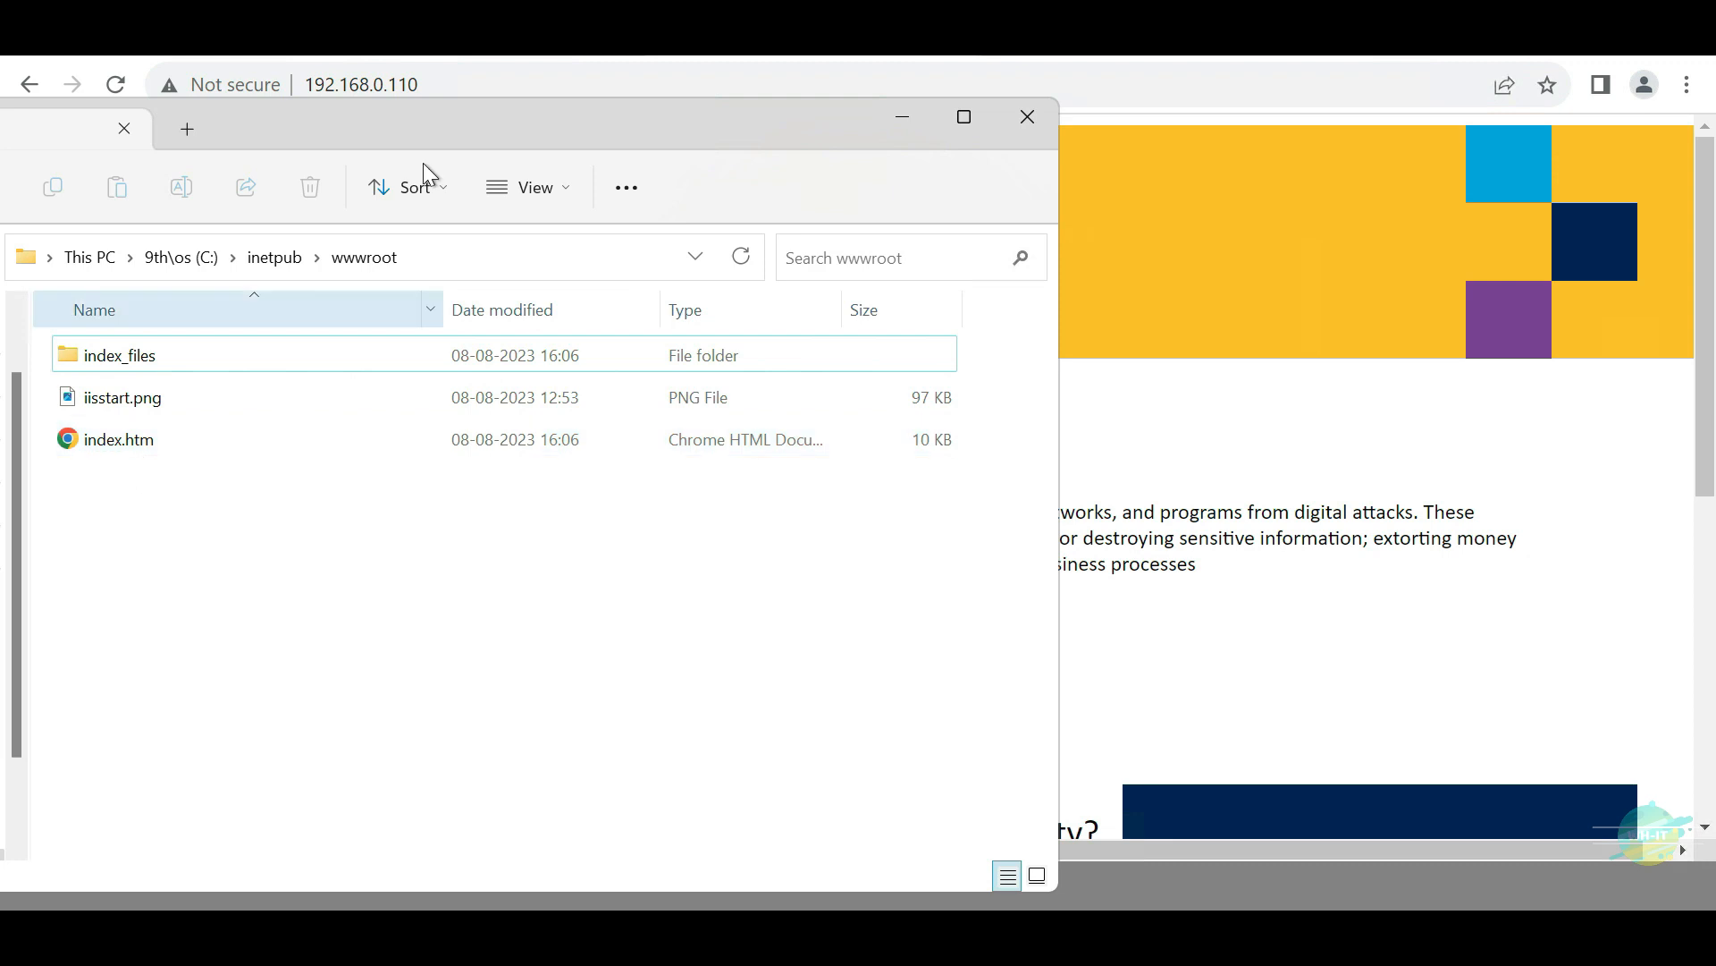
left_click_drag(437, 138, 441, 220)
left_click(905, 202)
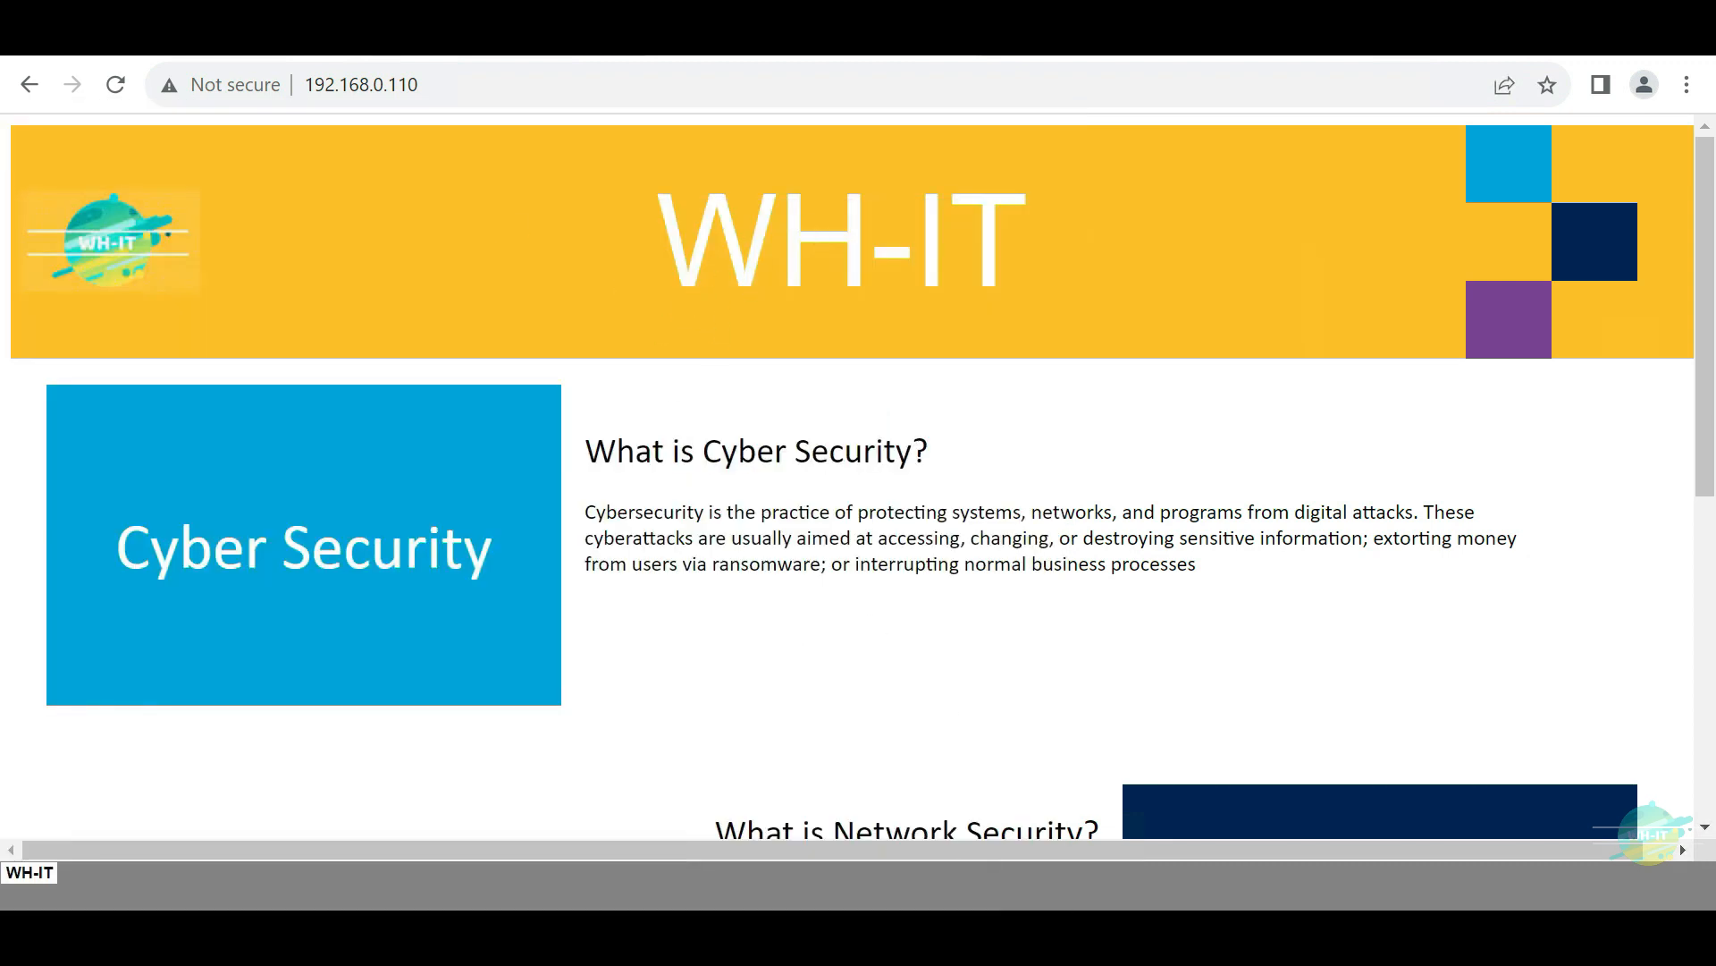
left_click(644, 929)
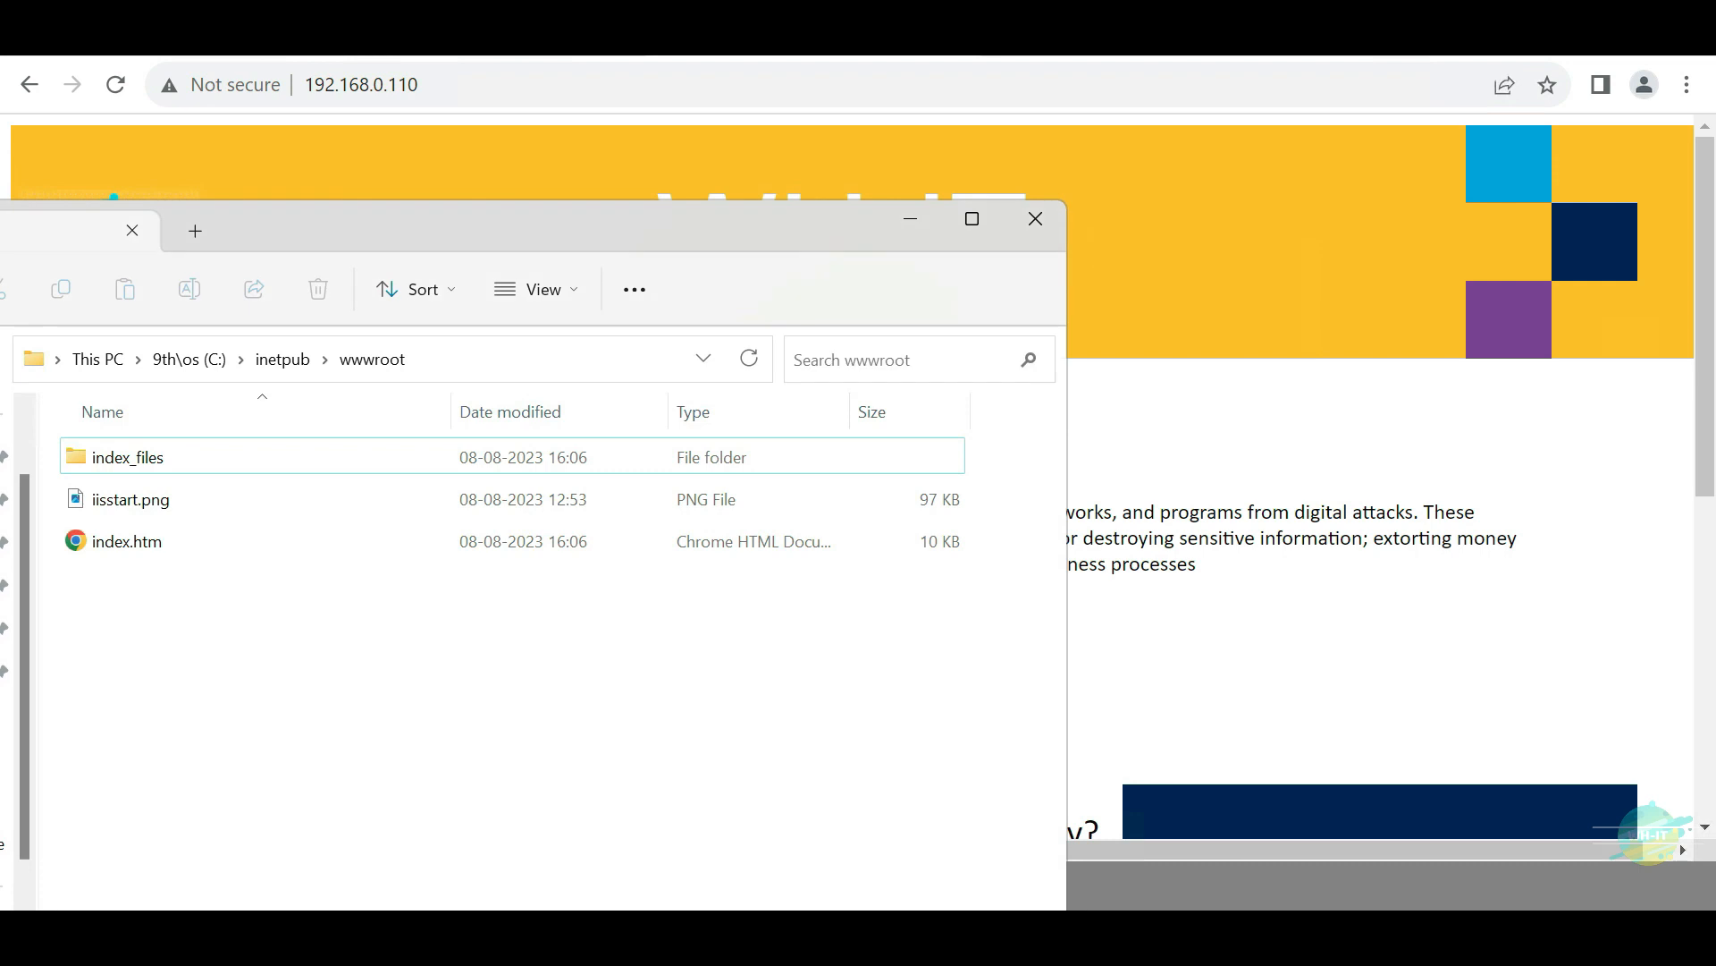
Step: Create a folder named EDL inside wwwroot and open it
right_click(162, 618)
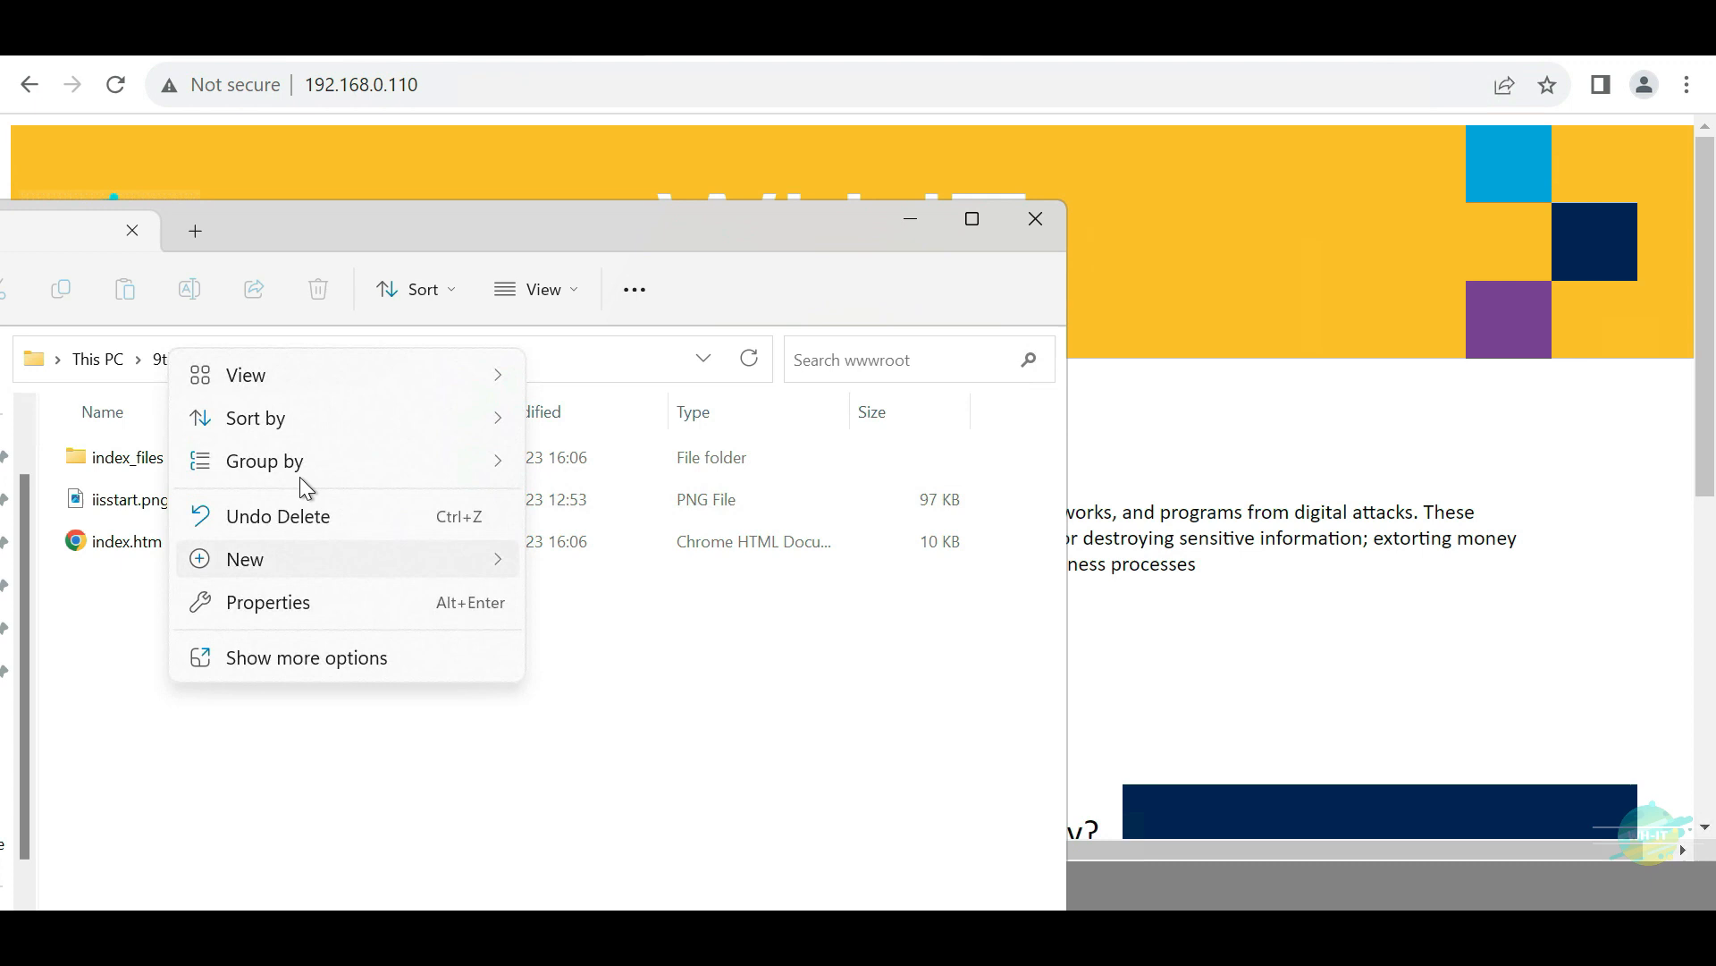
mouse_move(301, 563)
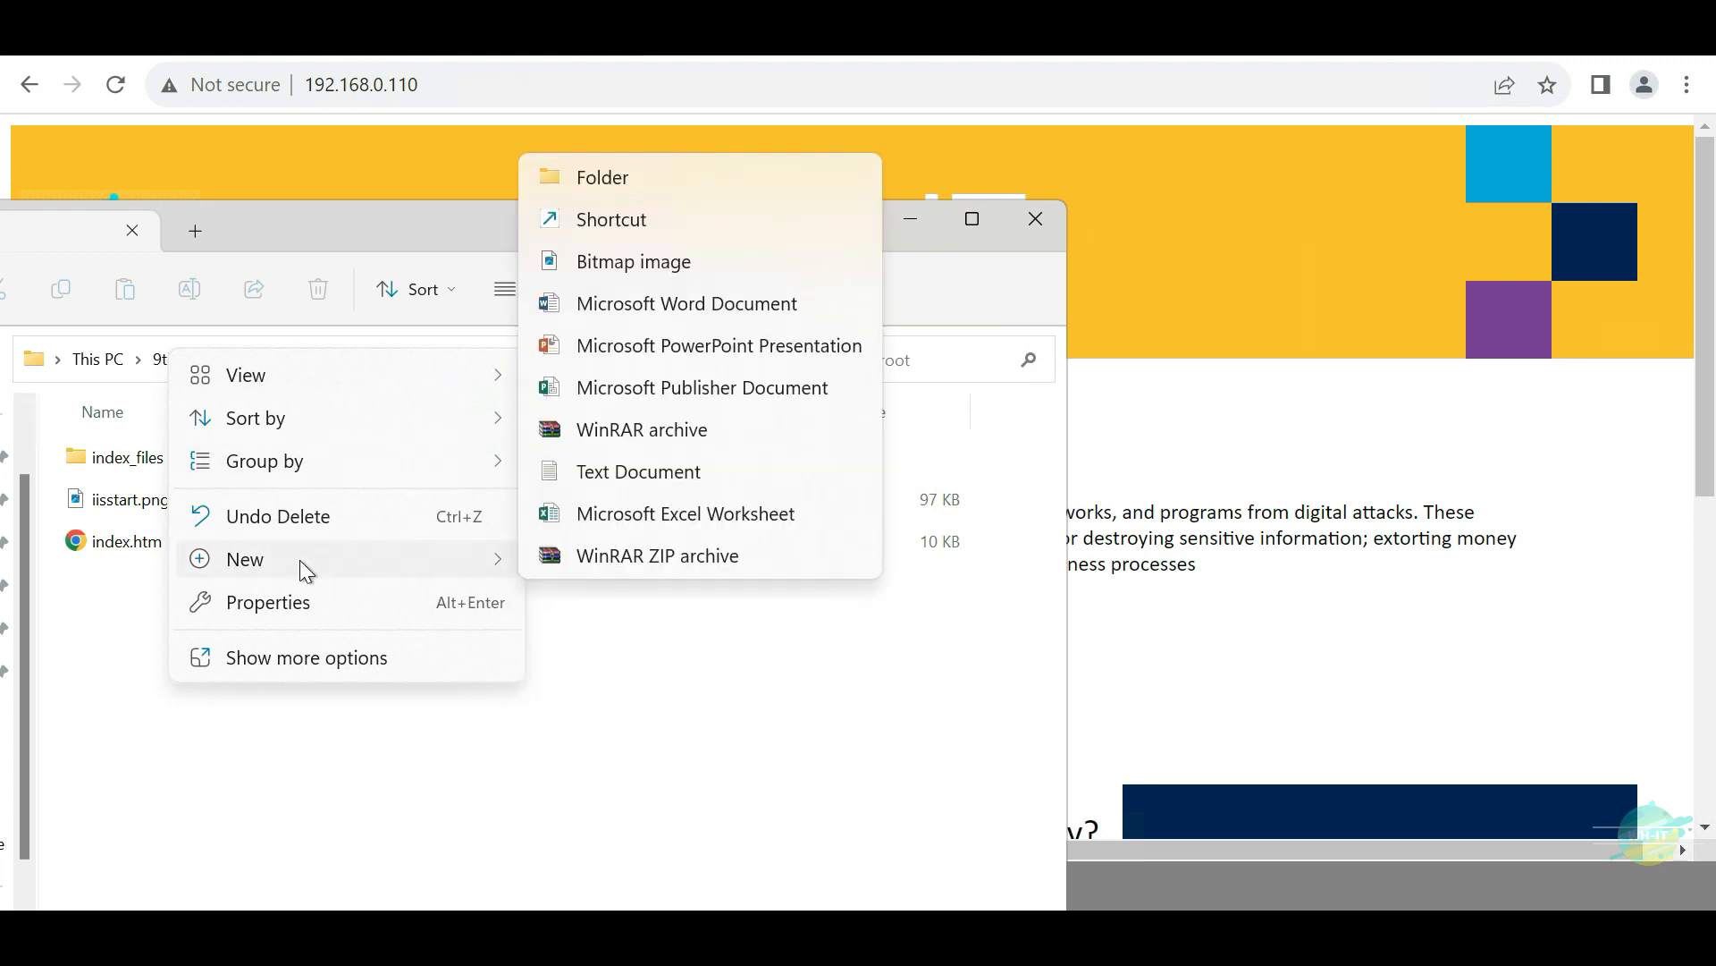
left_click(536, 177)
type("EDL")
key("Return")
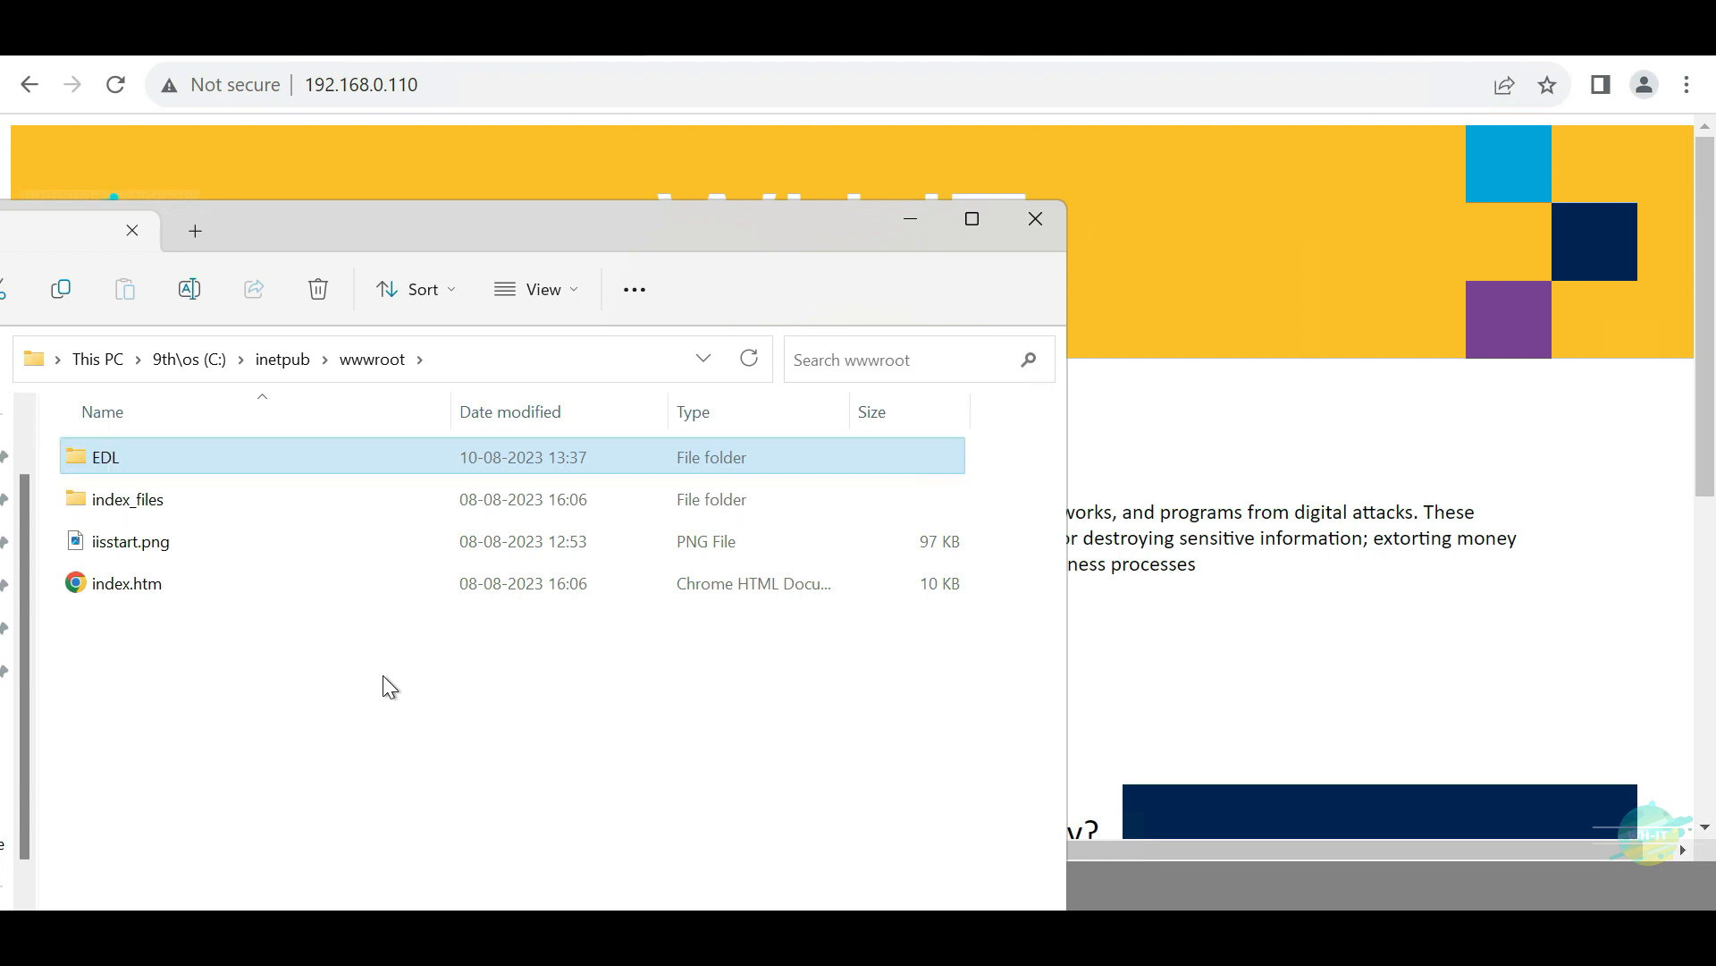
key("Return")
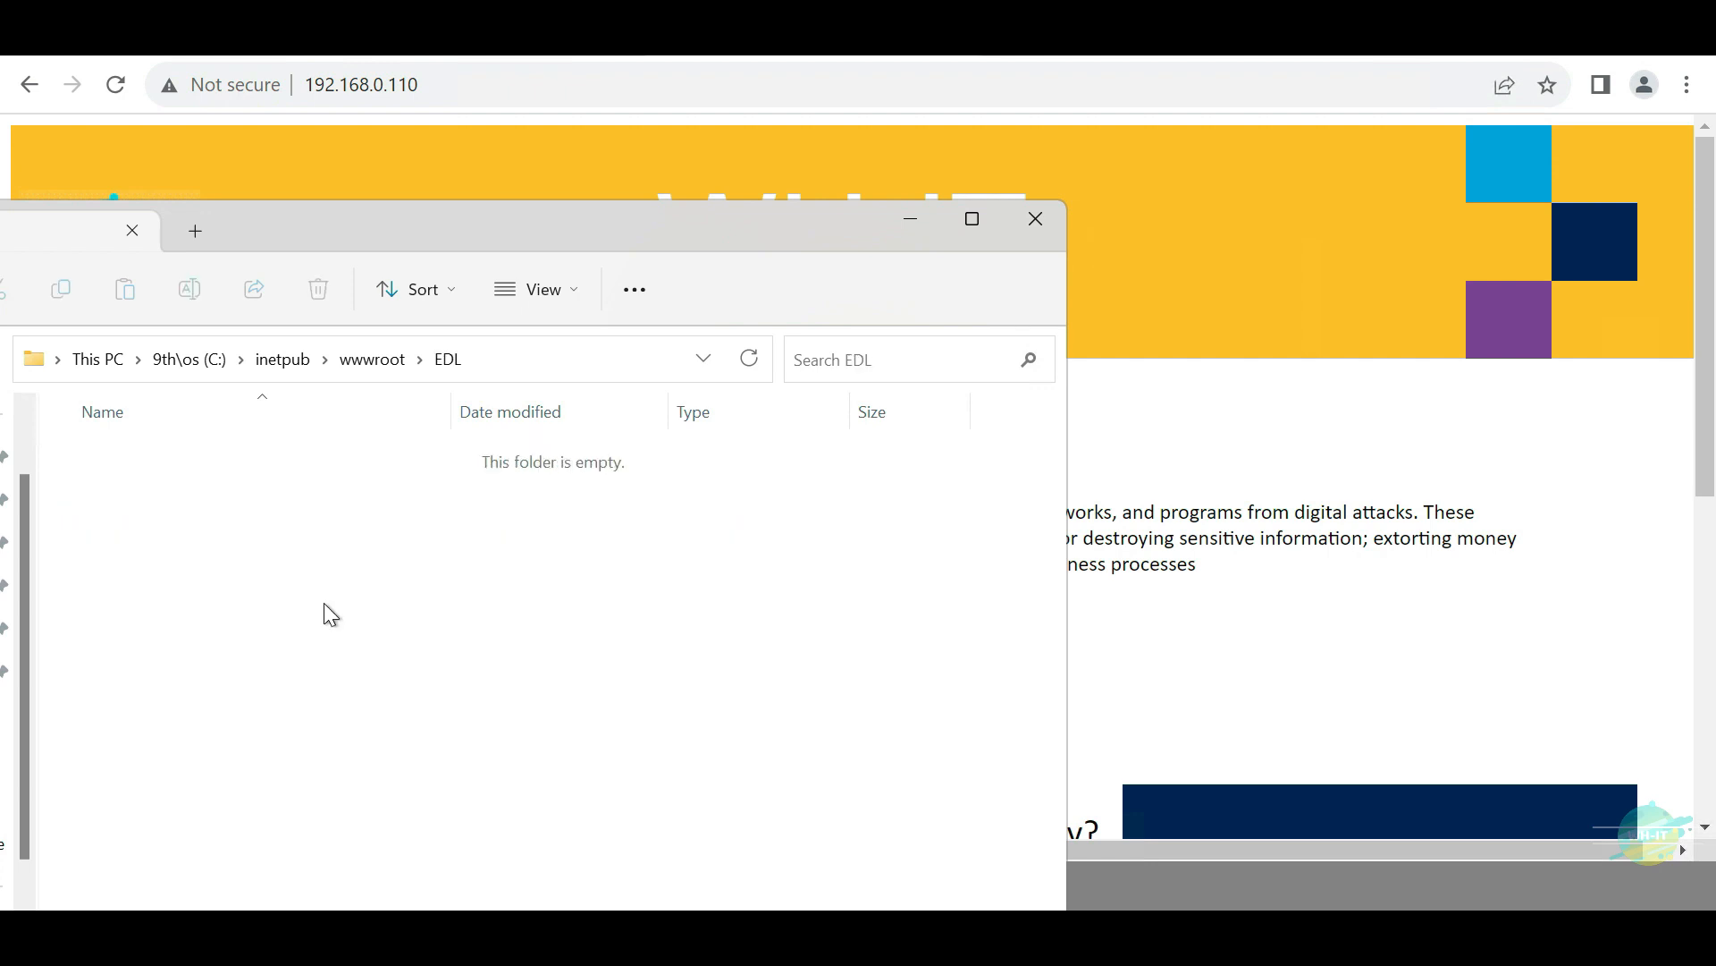
Step: Create a text document named Block-IP-List.txt in the EDL folder
right_click(148, 524)
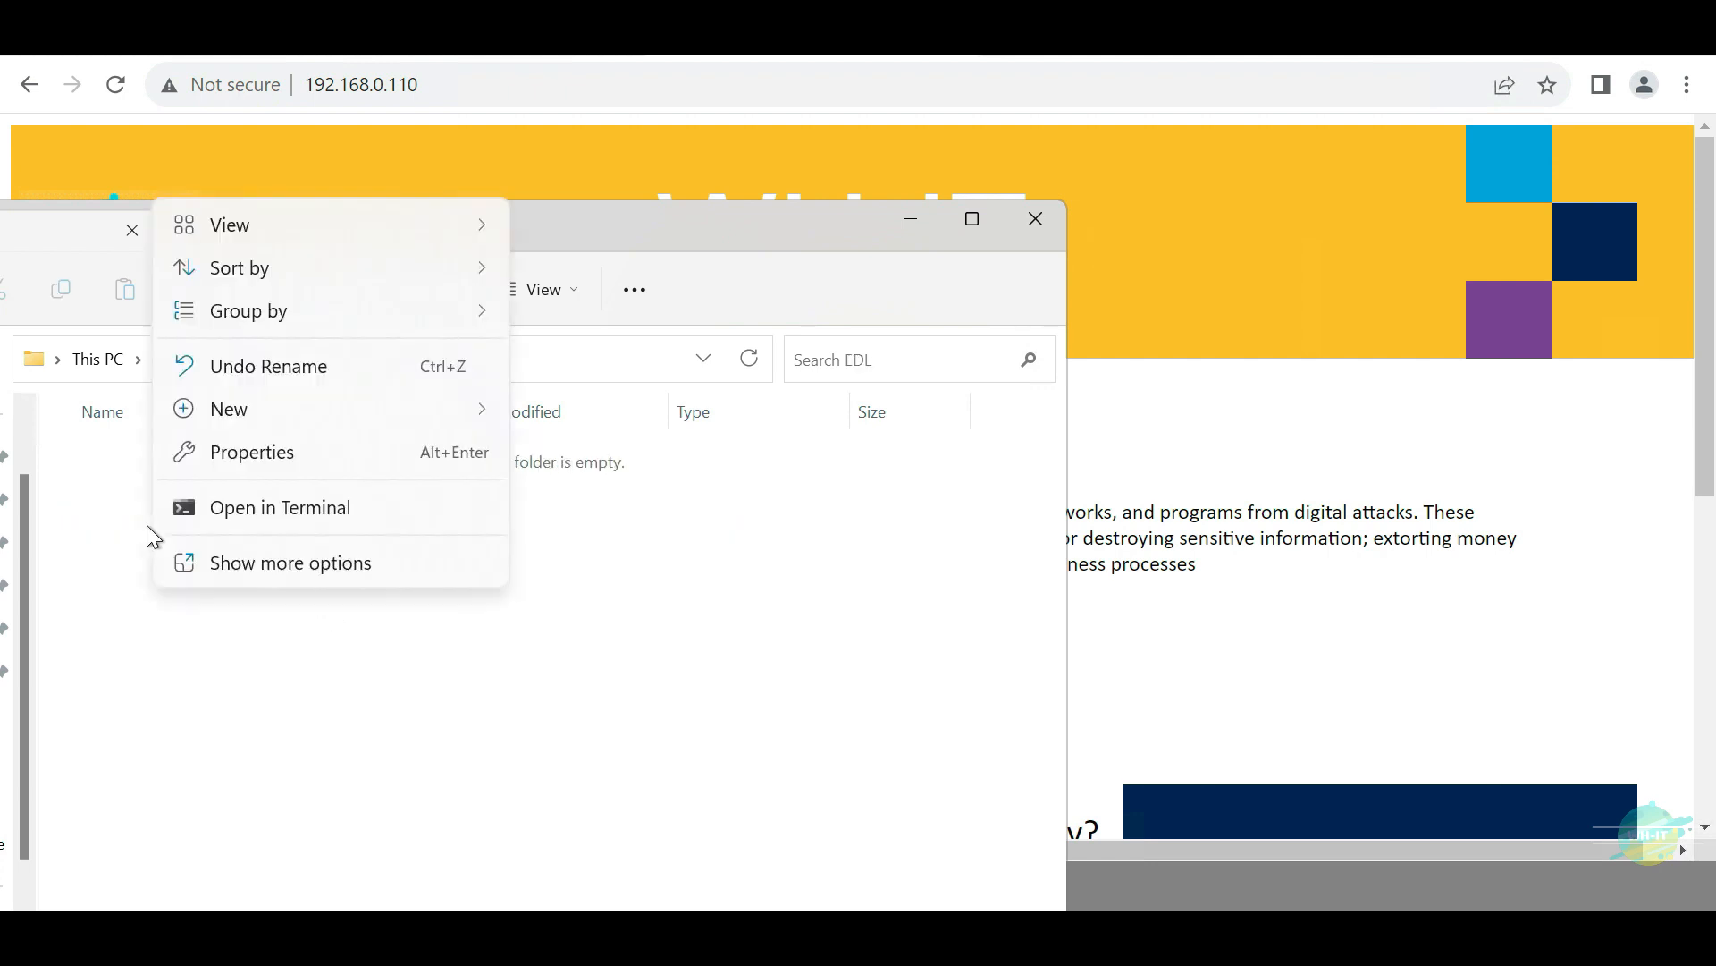
mouse_move(276, 397)
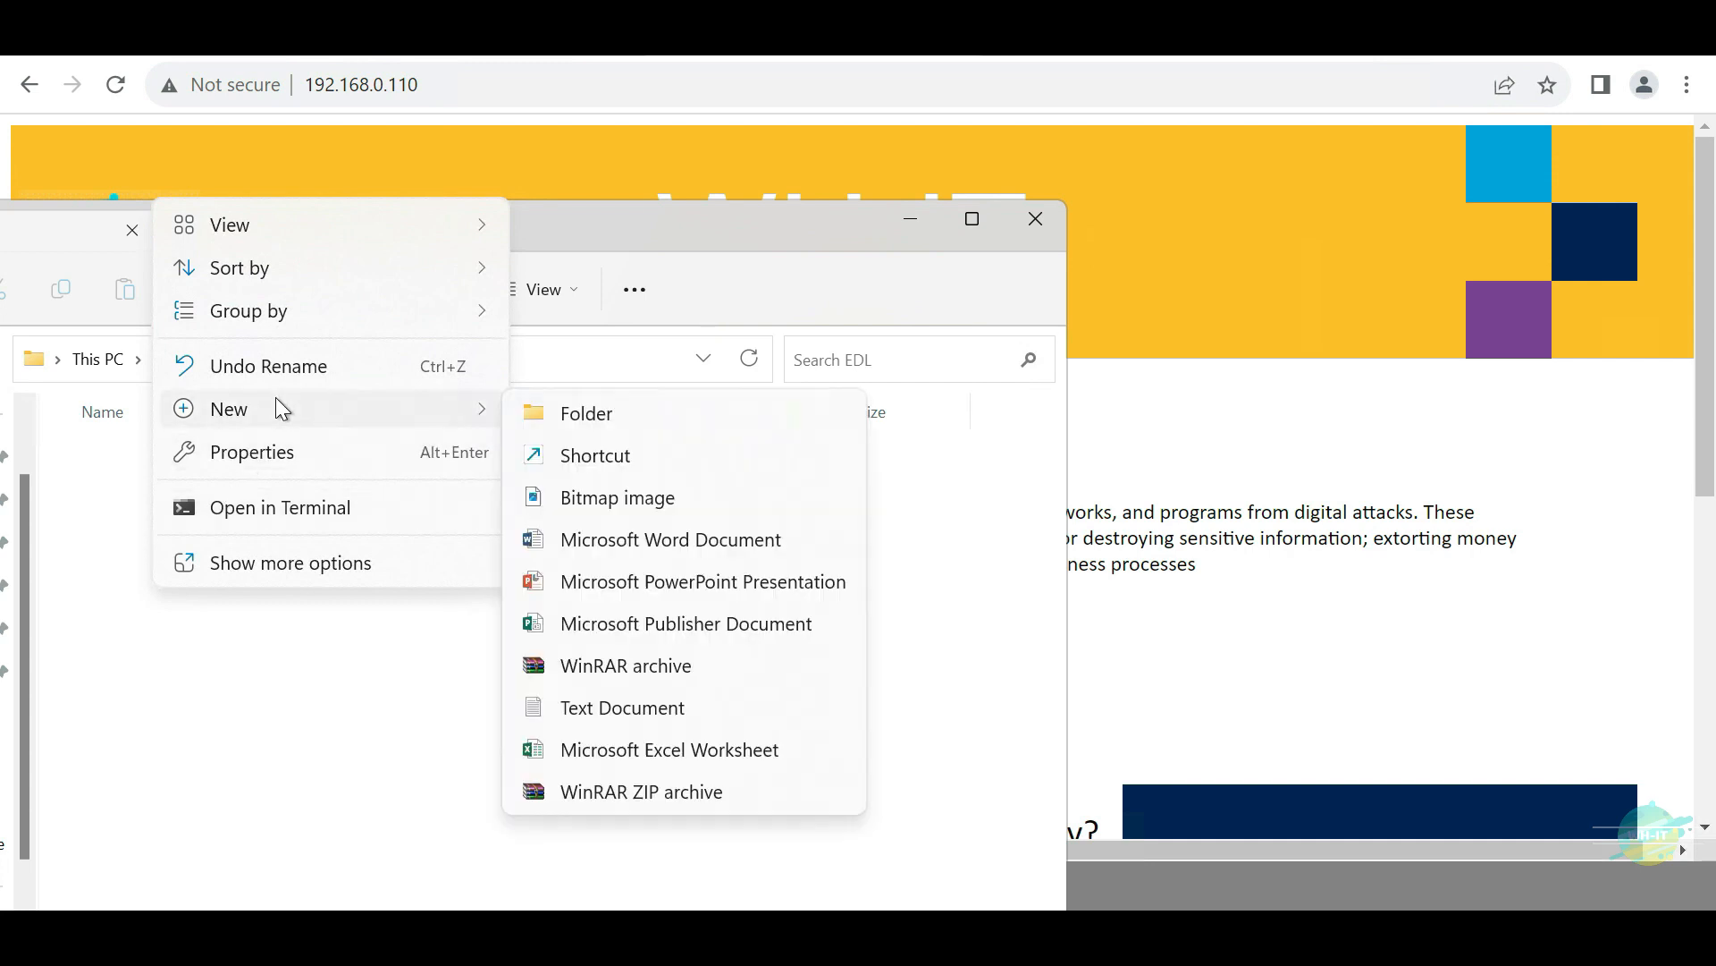
left_click(573, 707)
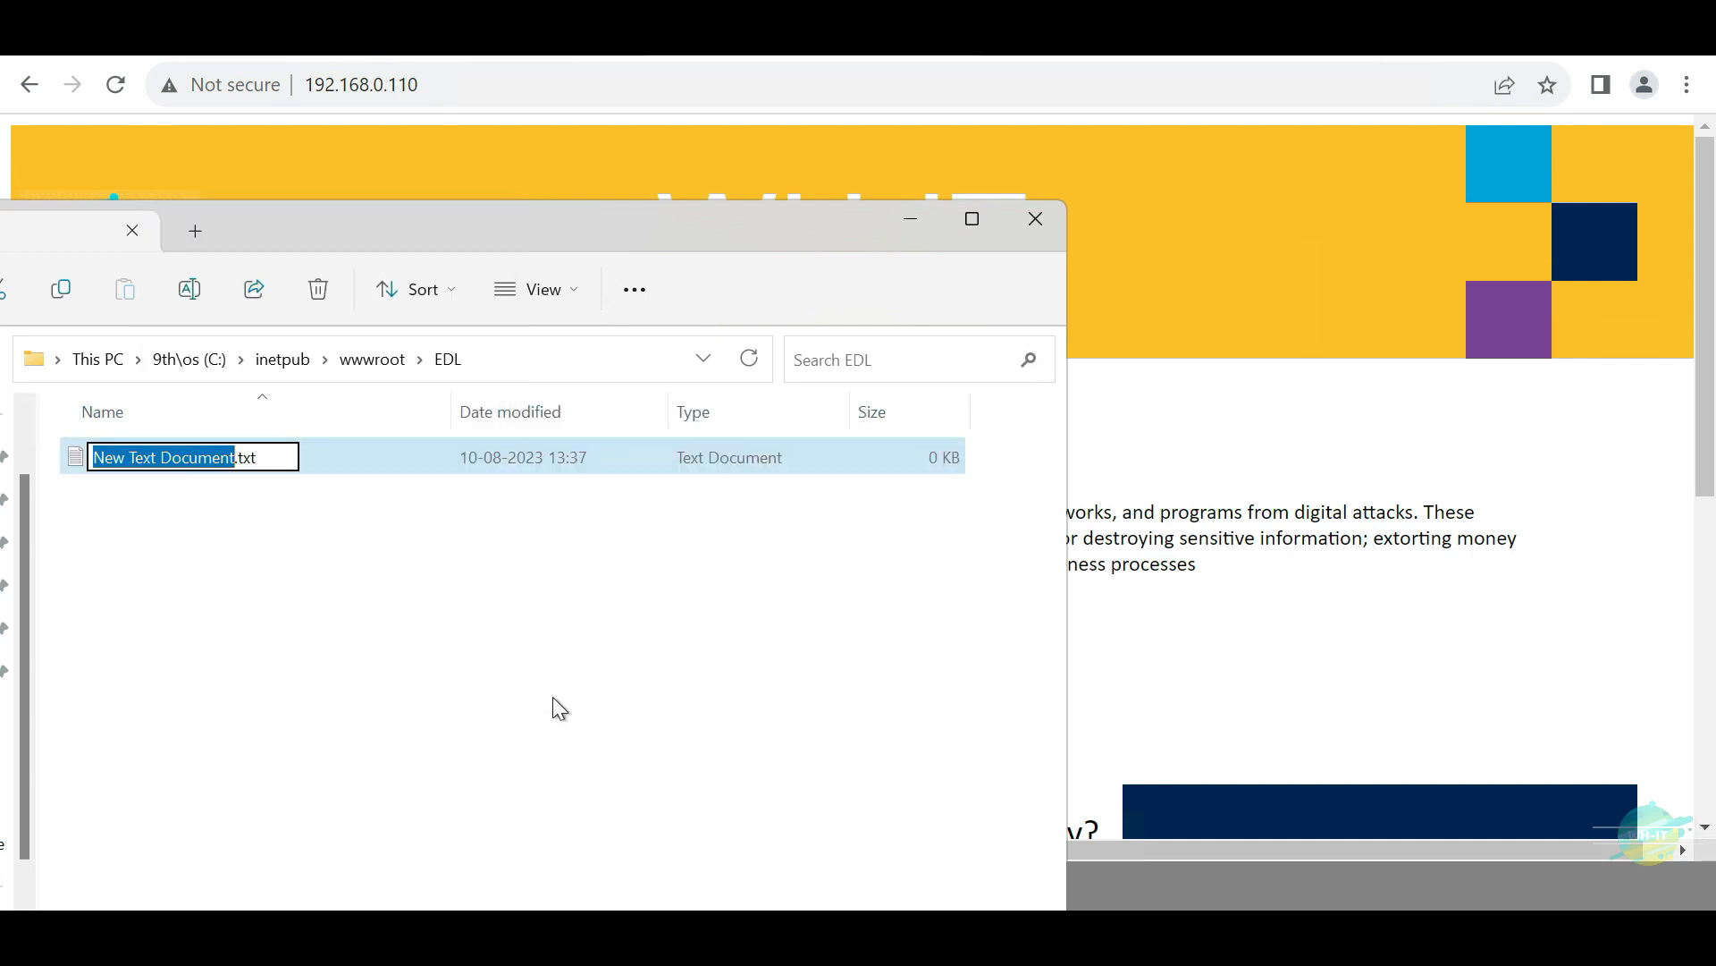
type("Block-Ip-List")
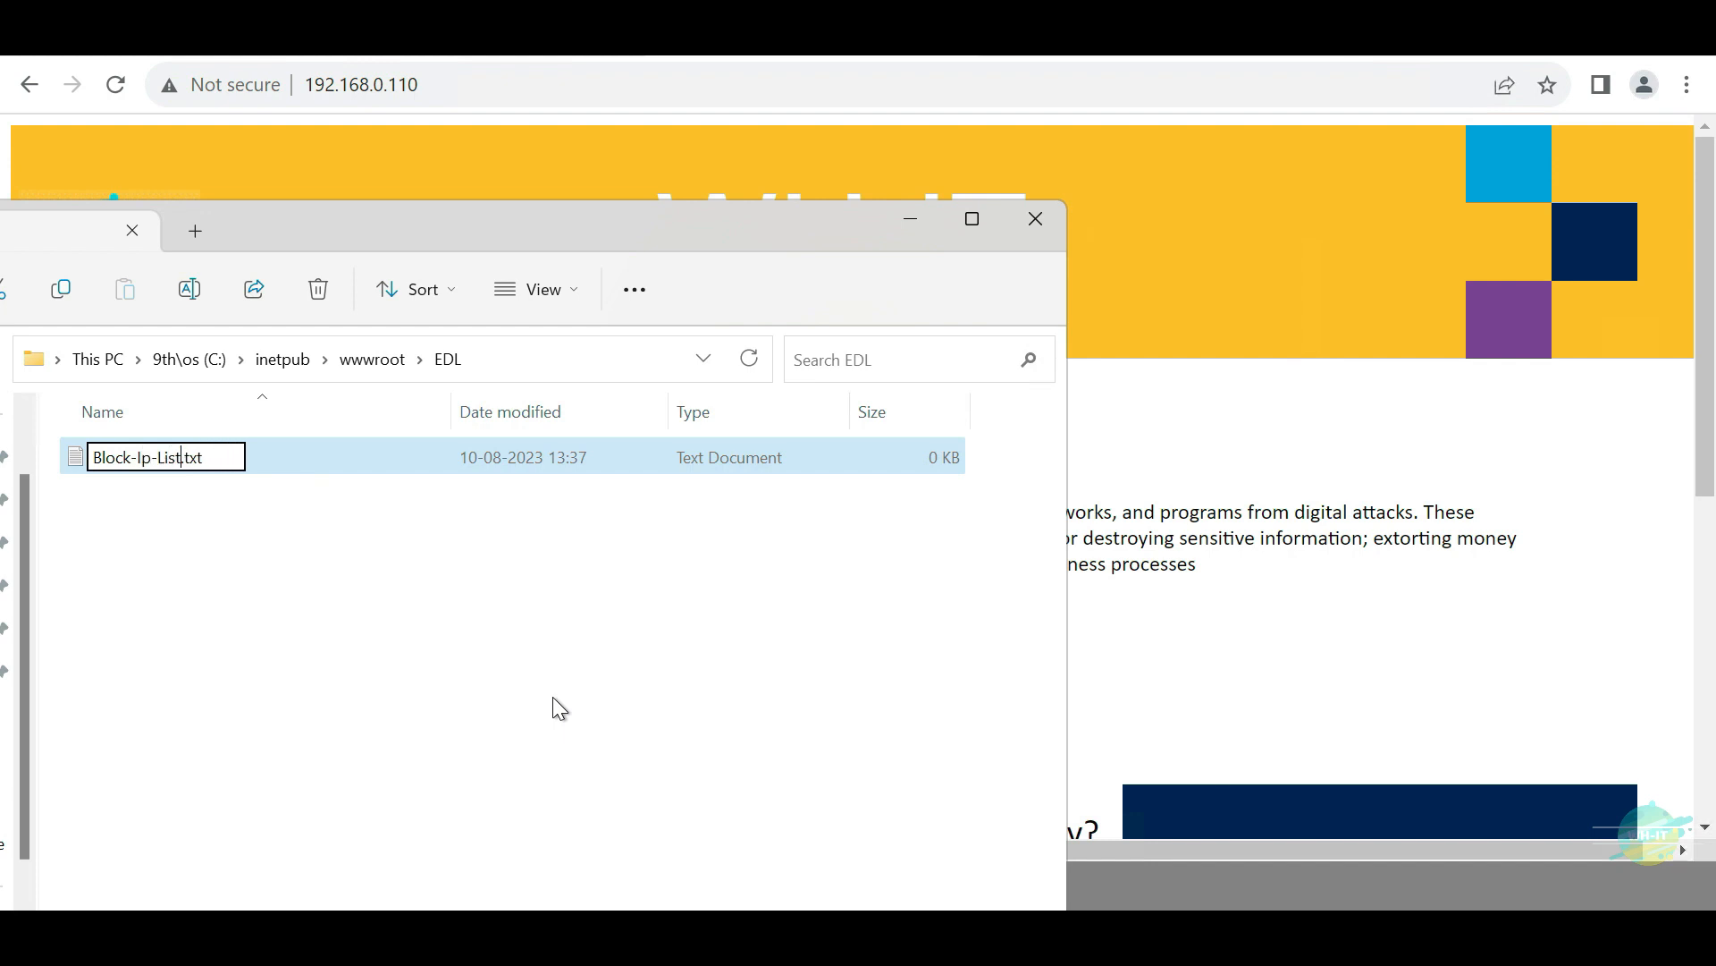
left_click(553, 706)
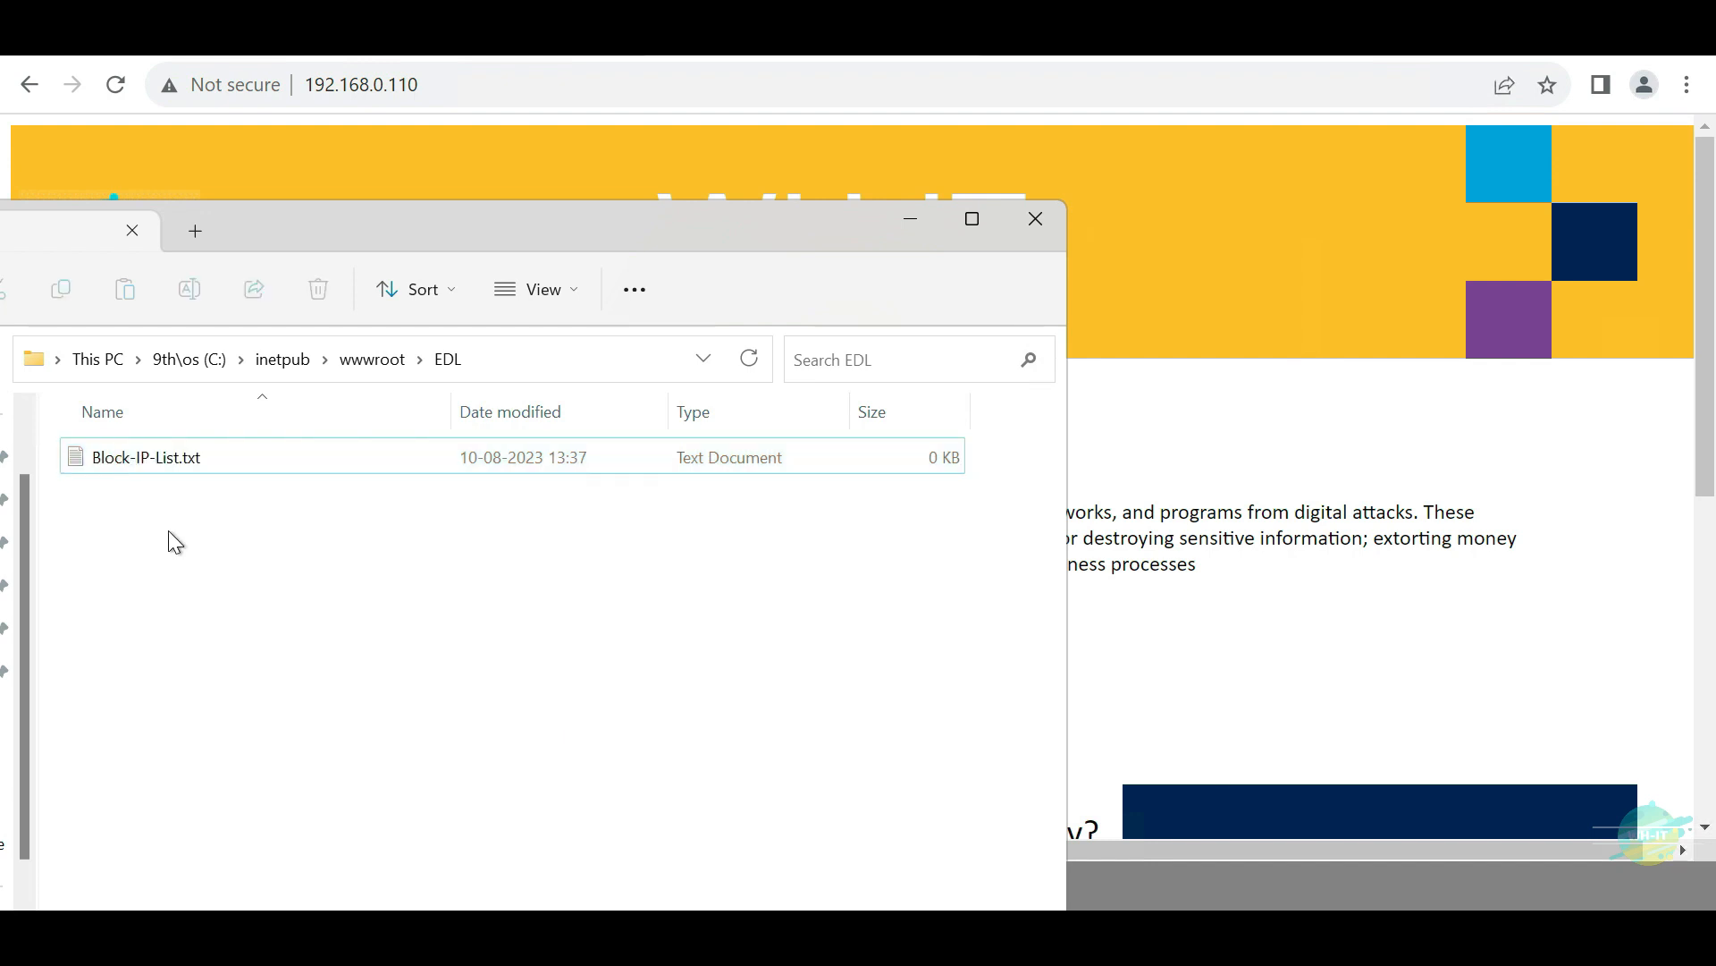
Step: Rename the block IP text file as Block IP List.txt, with spaces instead of hyphens
left_click(148, 459)
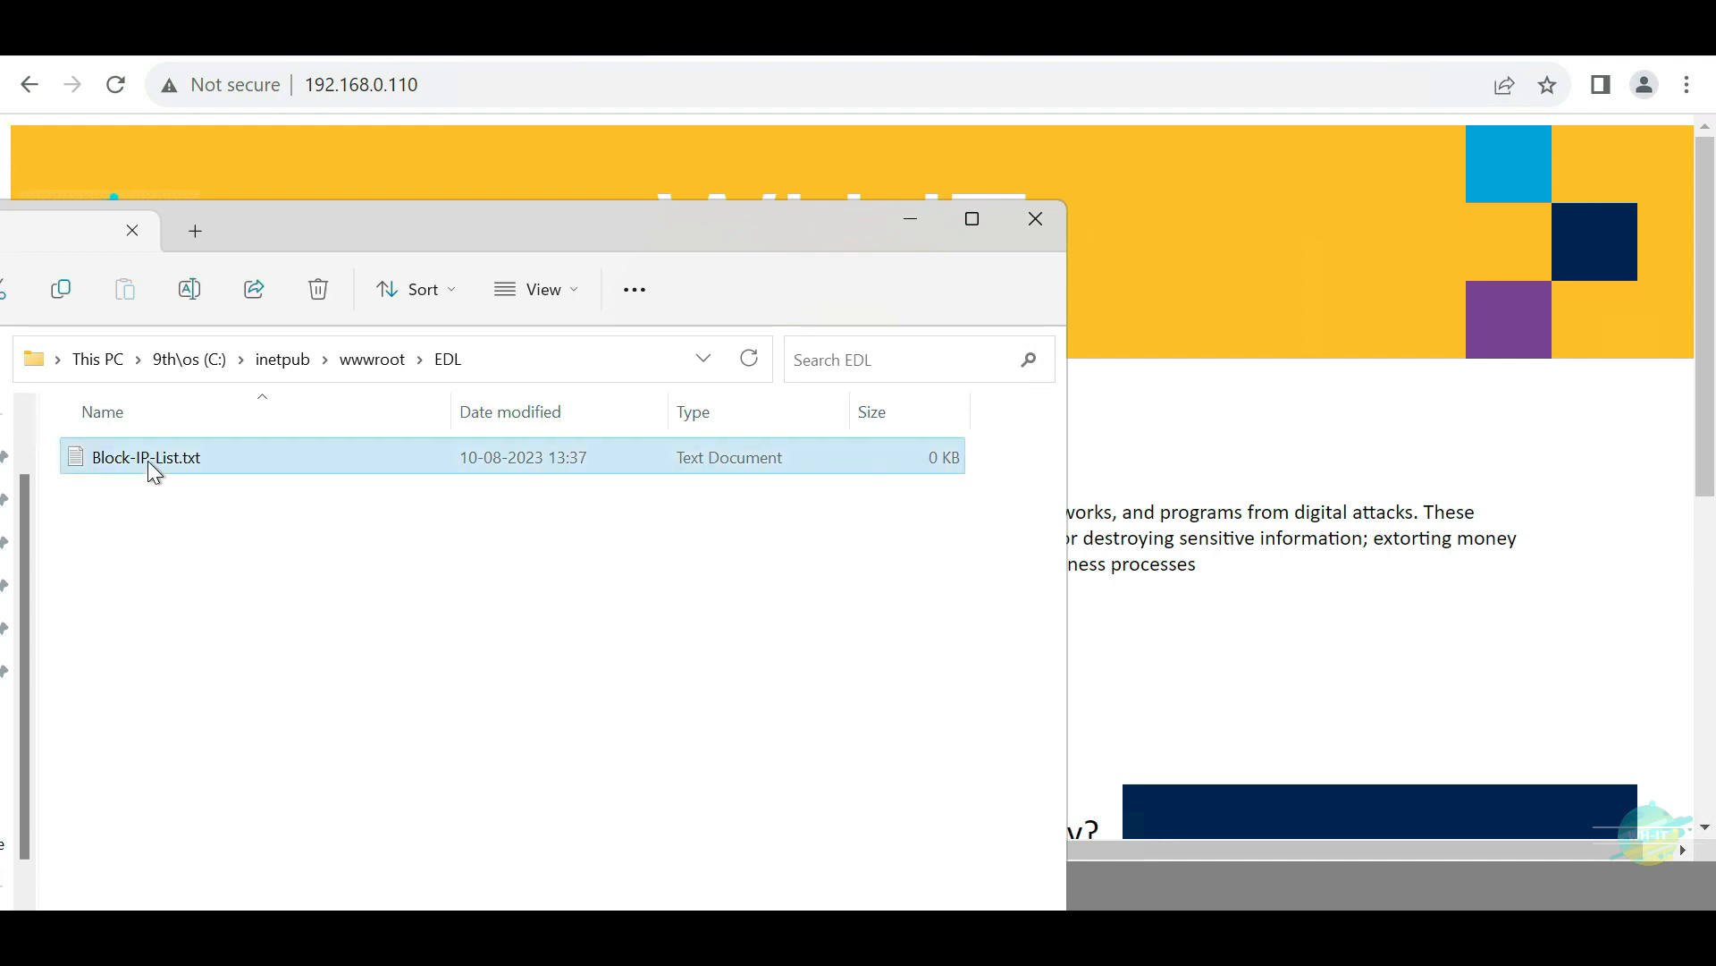
left_click(148, 460)
left_click(137, 458)
key("BackSpace")
key("Delete")
key("Return")
Step: Put hyphens back between the words of the file name so it reads Block-IP-List.txt
left_click(139, 459)
left_click(135, 457)
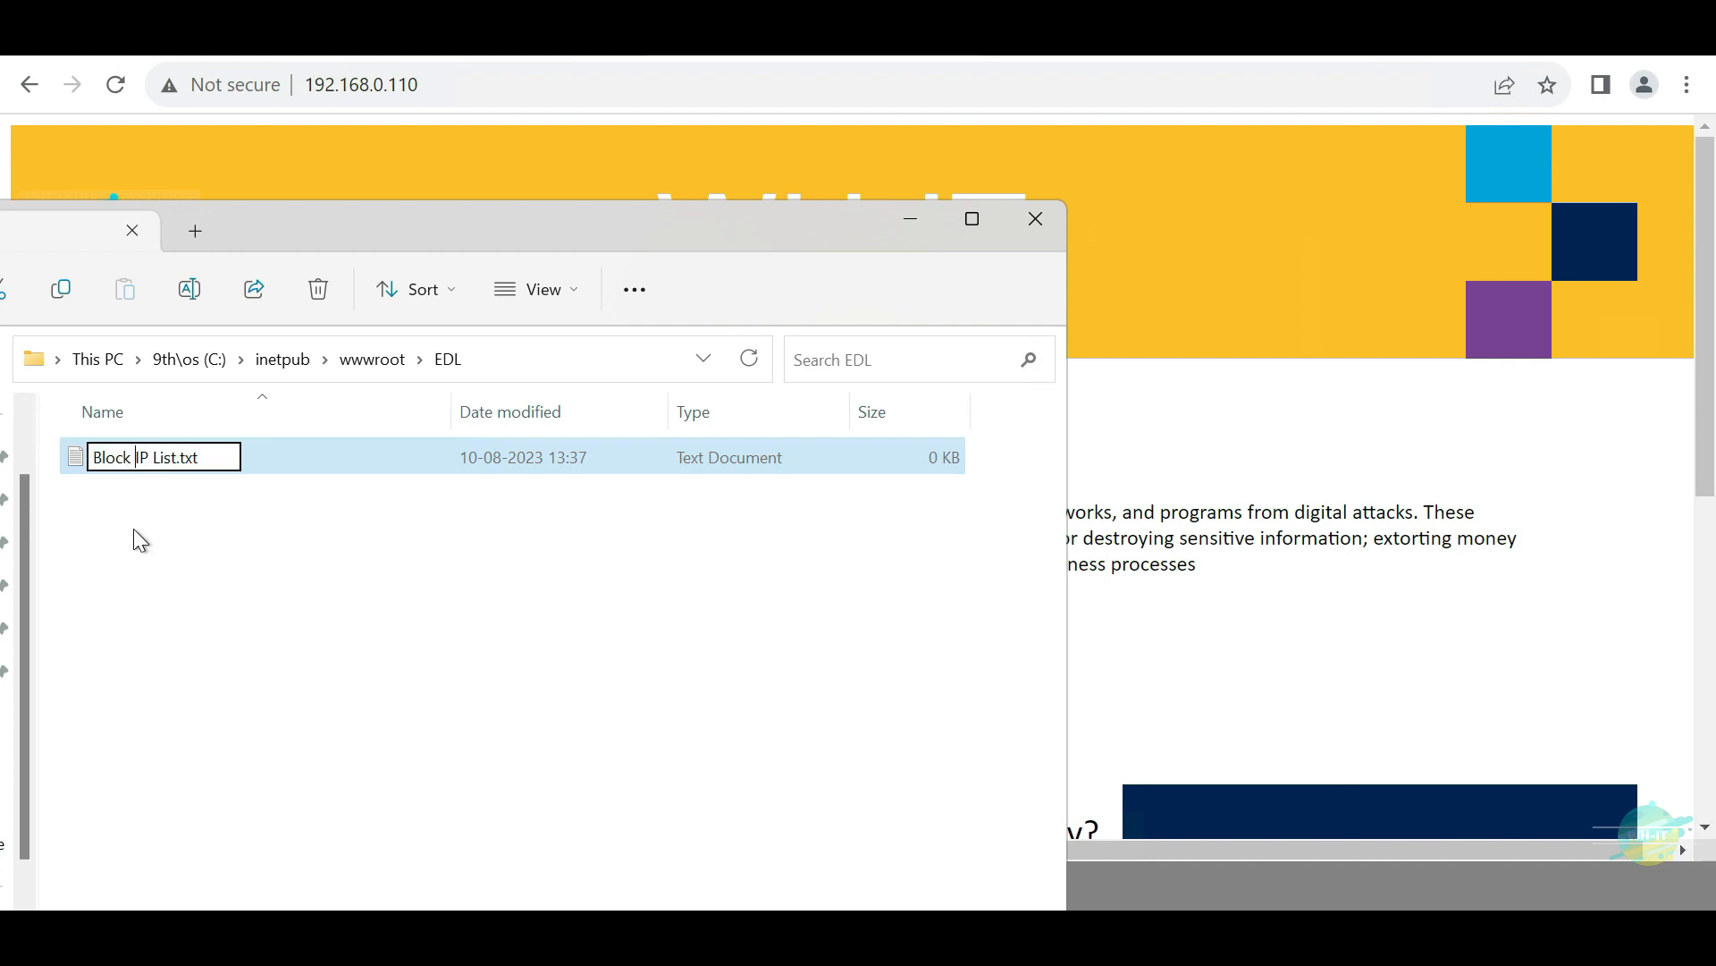
key("BackSpace")
type("-")
key("Right")
key("Right")
key("Right")
key("BackSpace")
type("-")
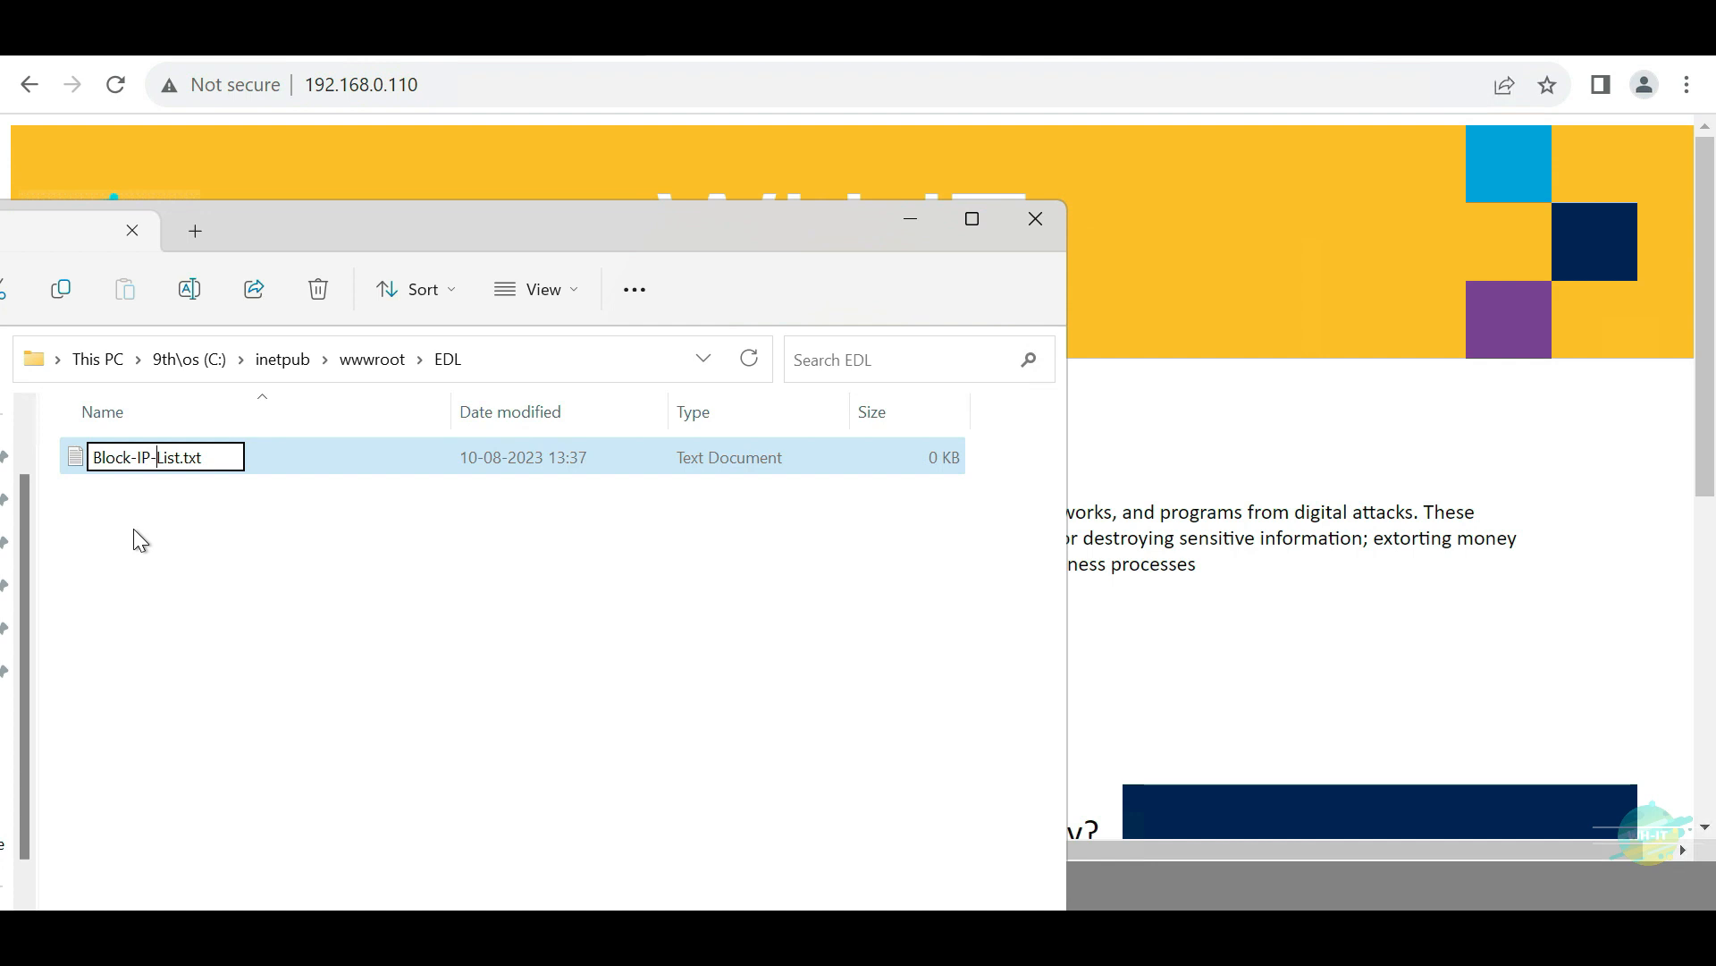
left_click(132, 529)
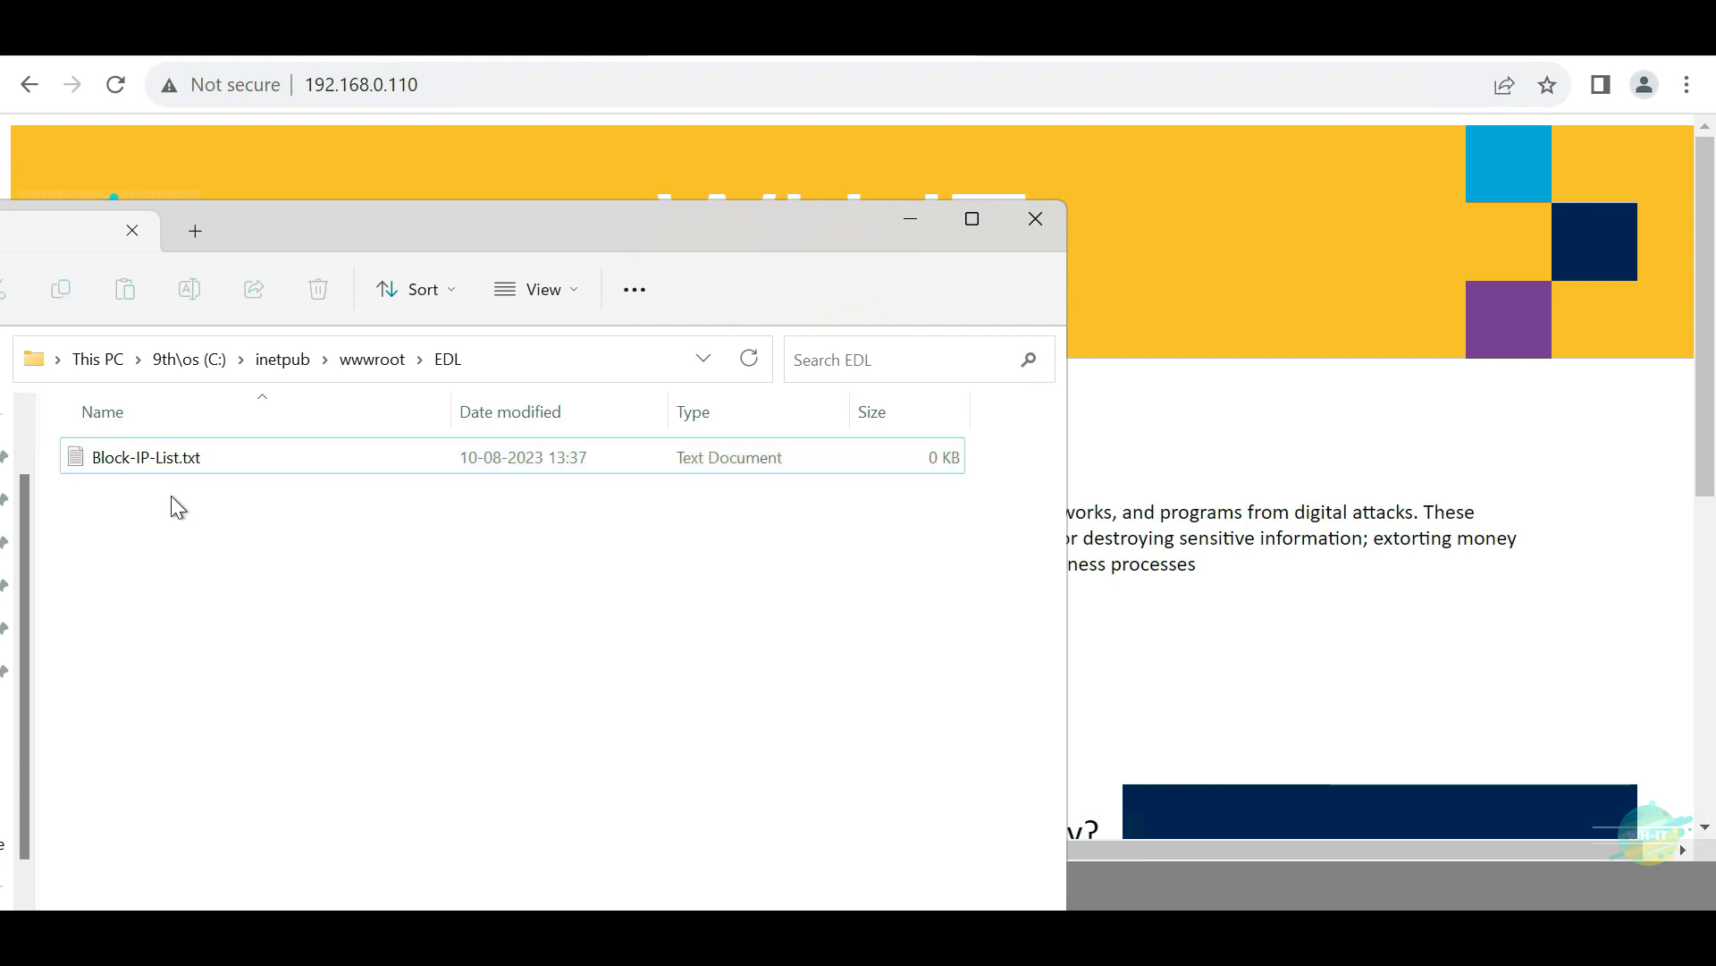
Step: Create a second text document named Block-URL-List.txt in the EDL folder
right_click(151, 498)
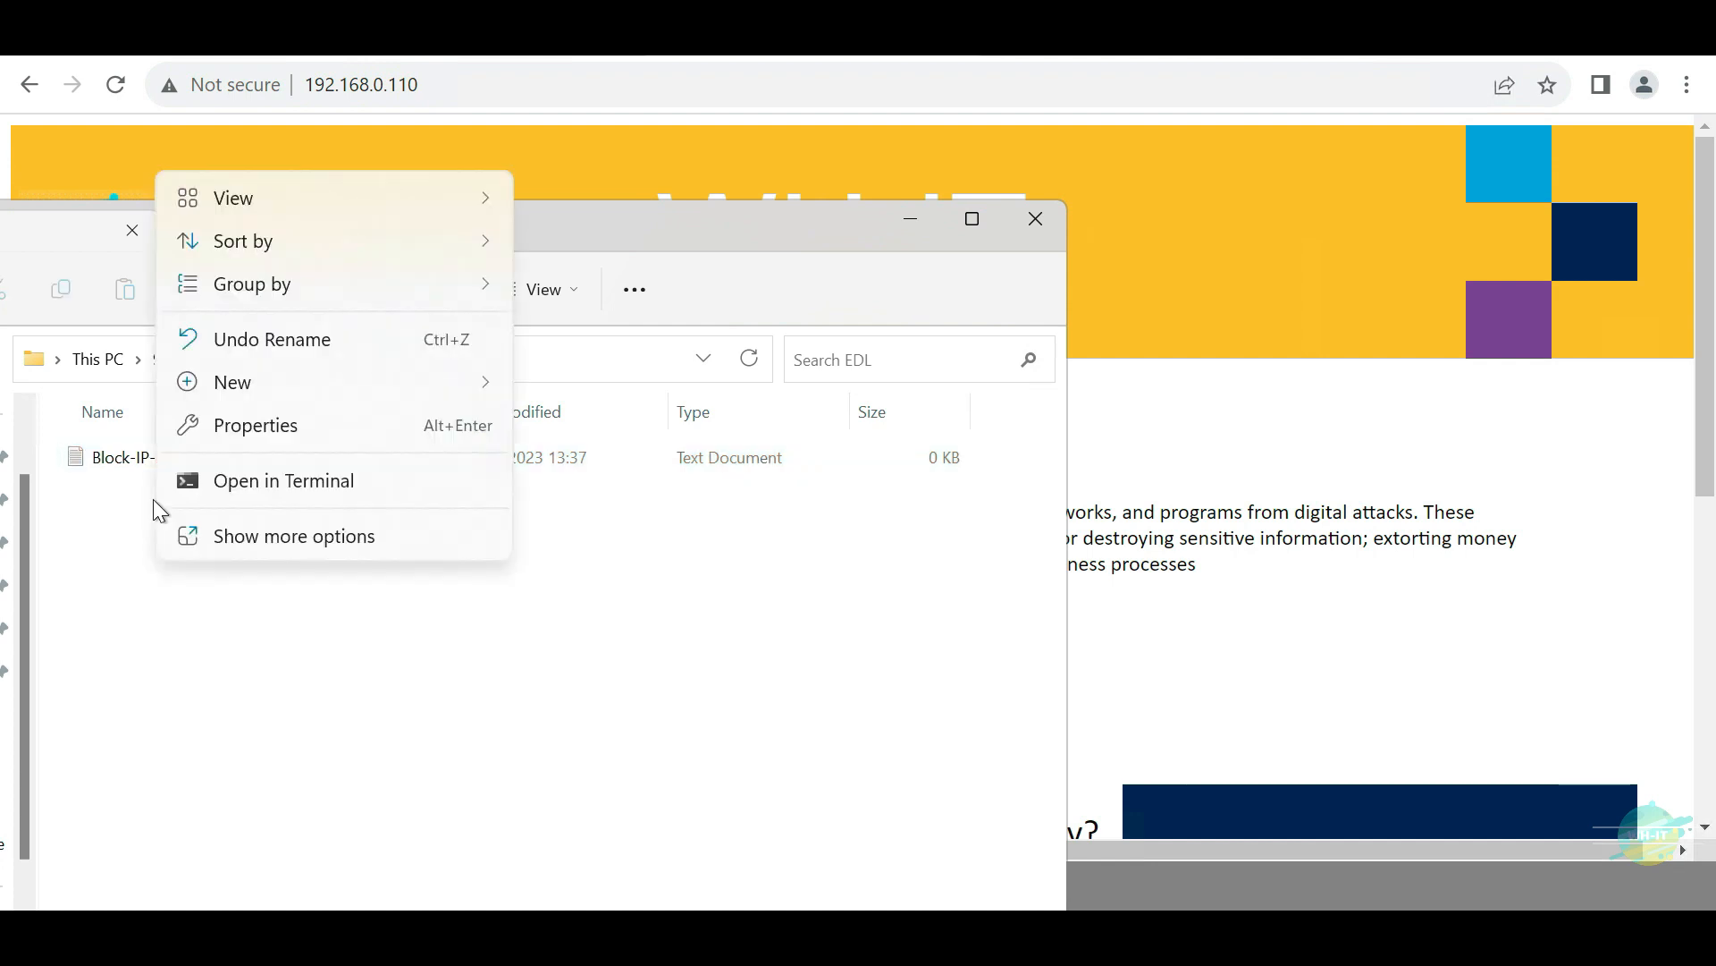
mouse_move(288, 385)
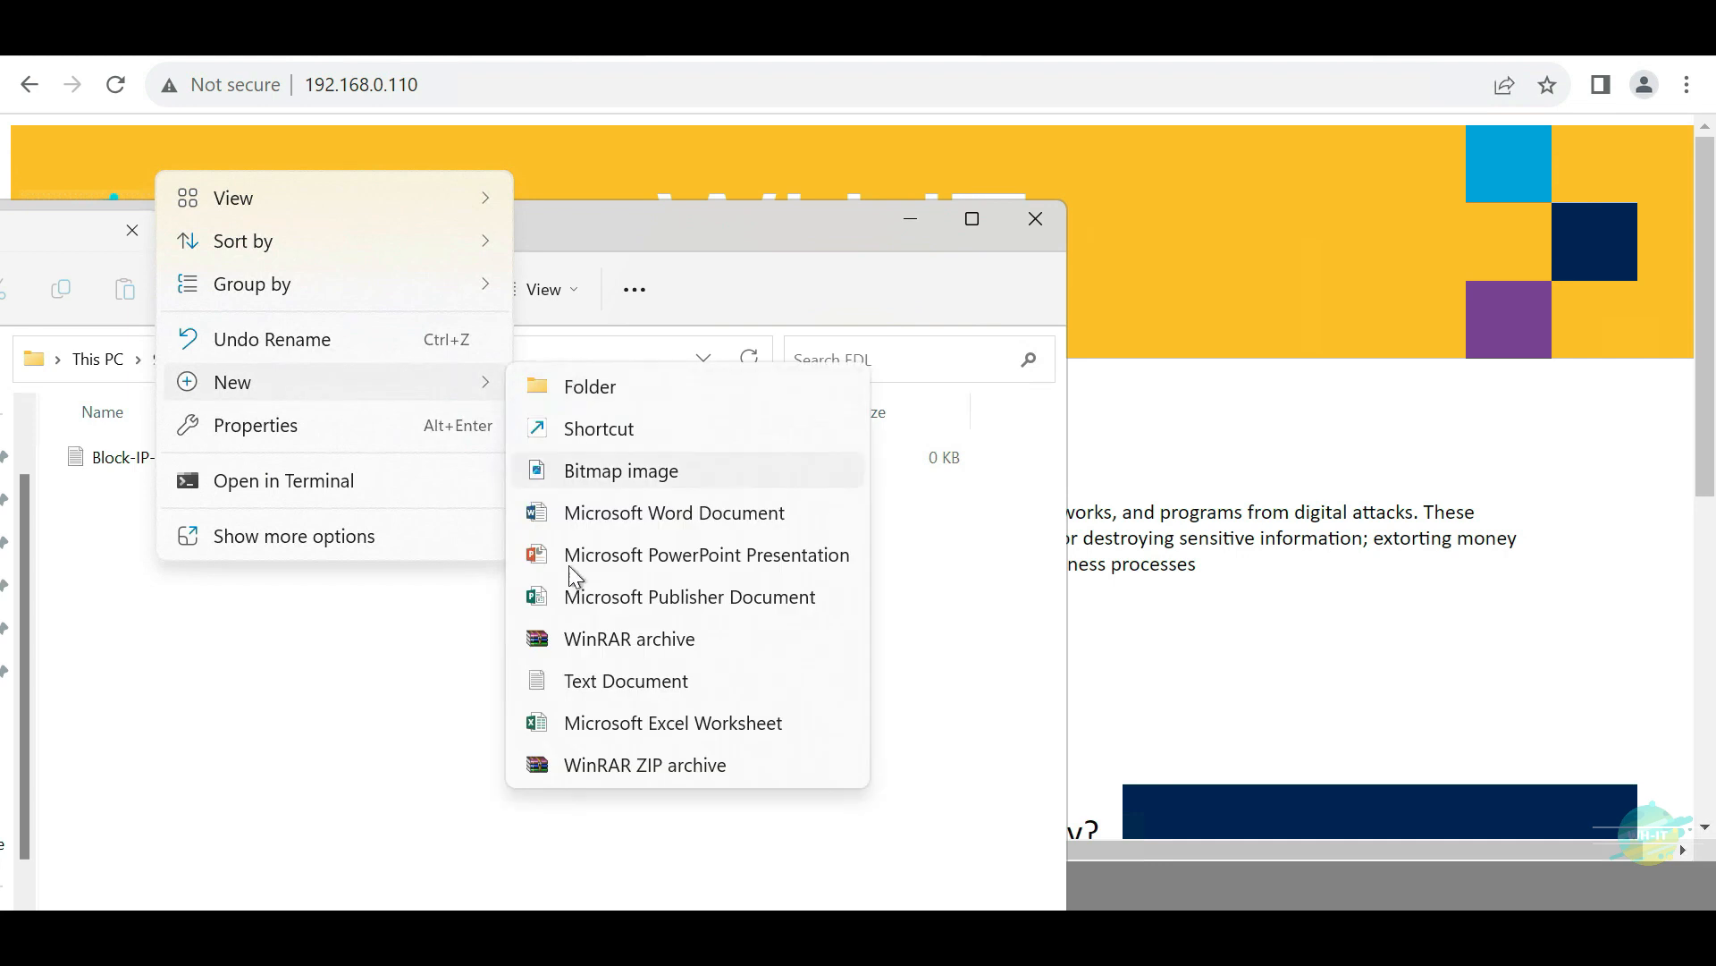
left_click(580, 683)
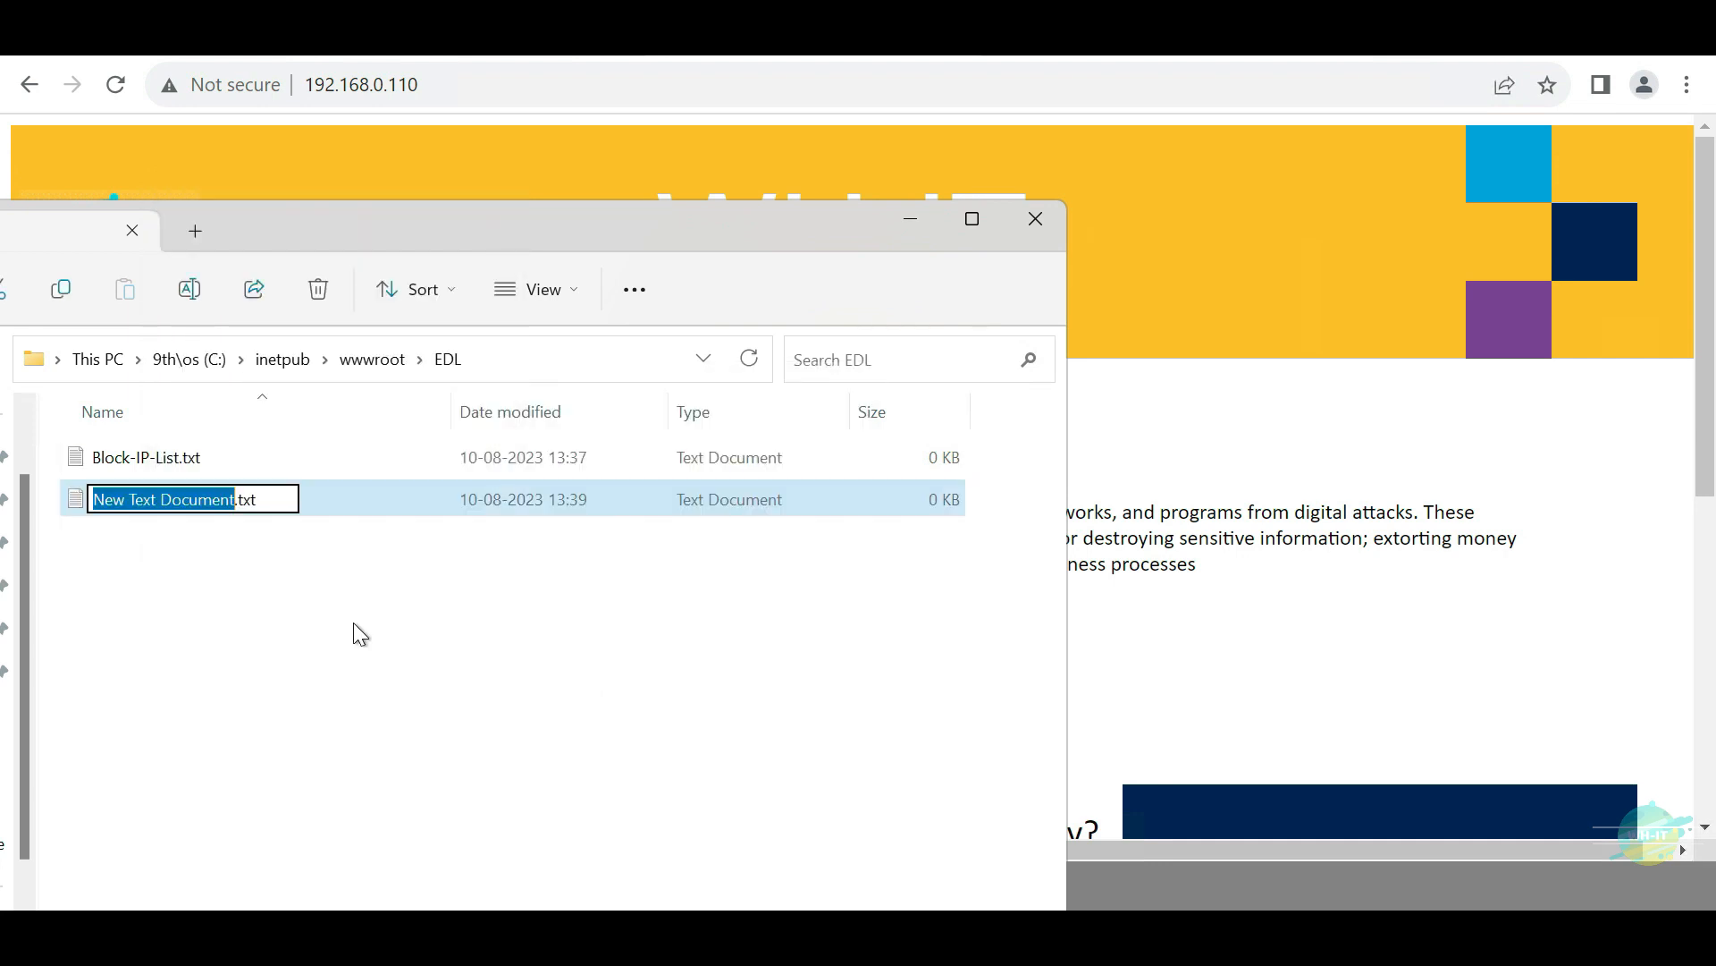
type("Block")
type("-URL-")
type("List")
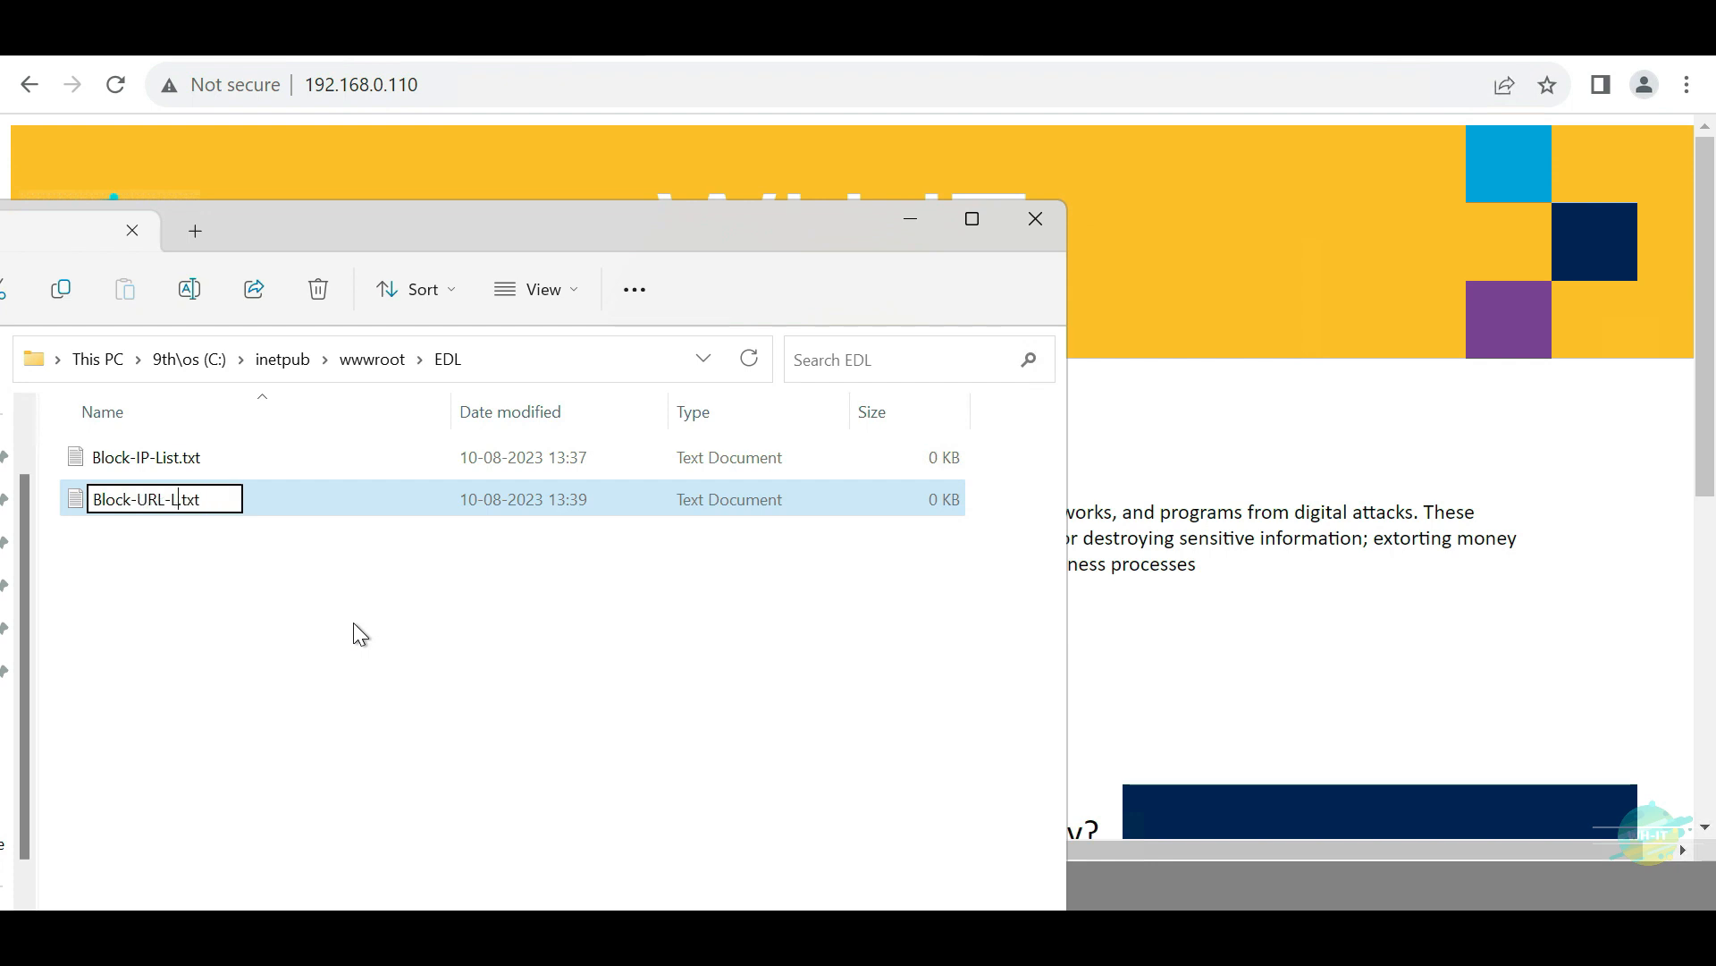
key("Return")
Step: Create a third text document named Allow-IP-List.txt in the EDL folder
right_click(149, 631)
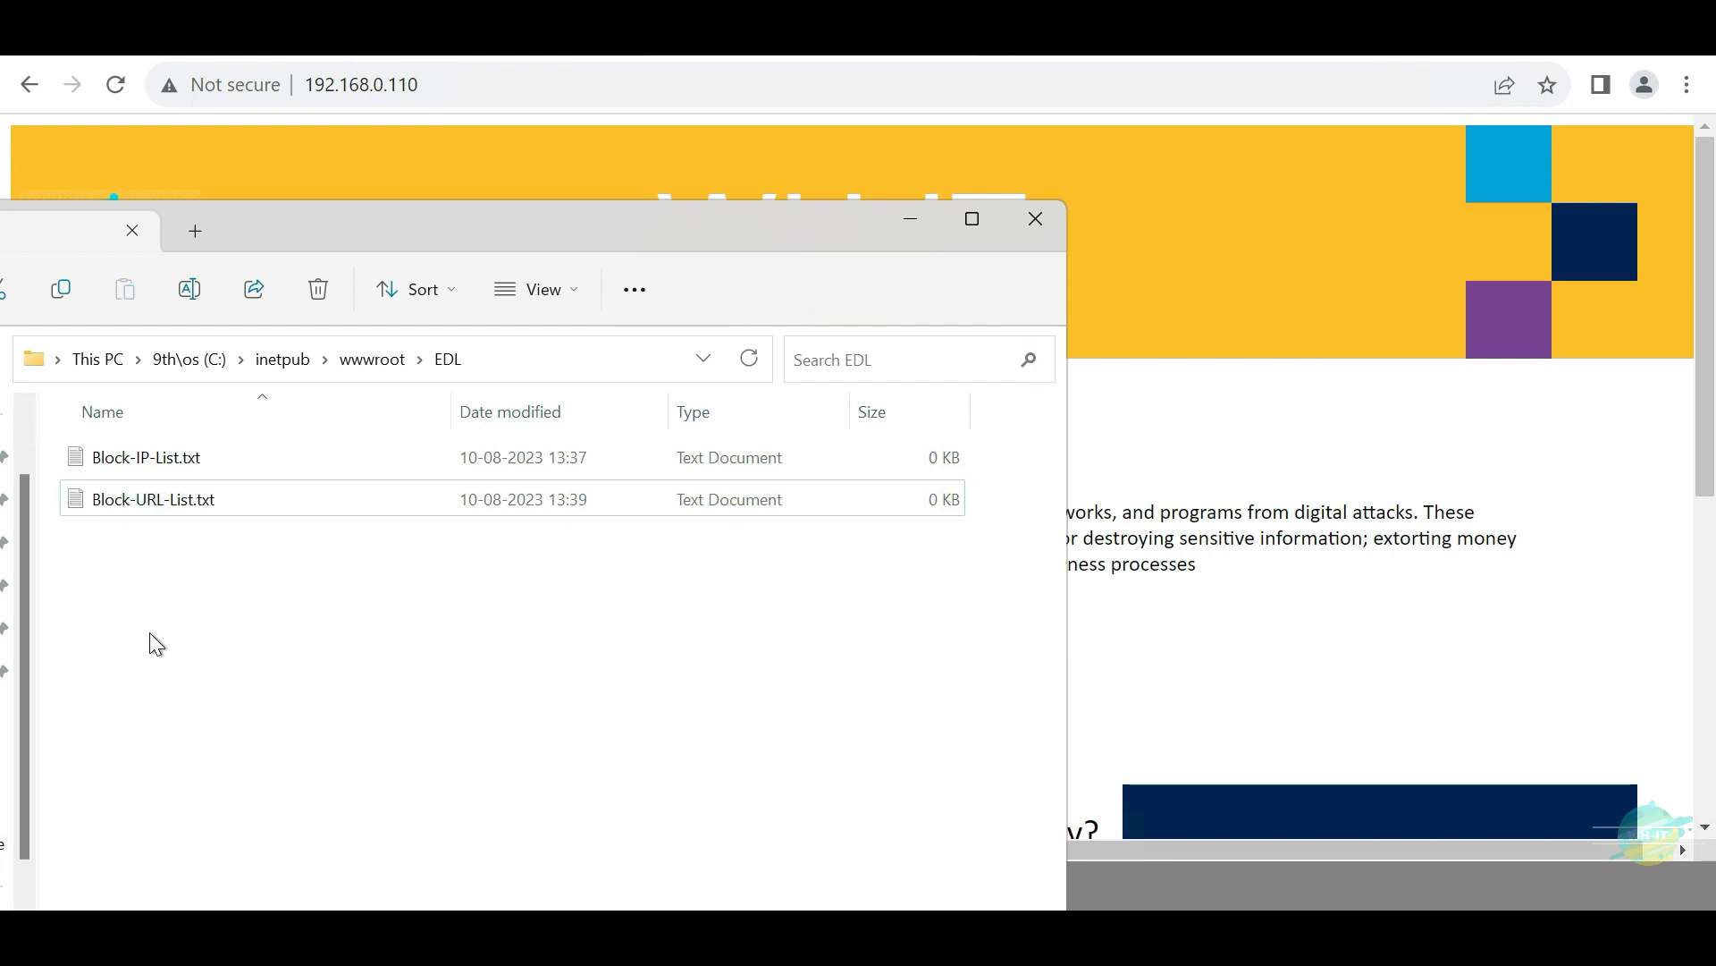
mouse_move(247, 523)
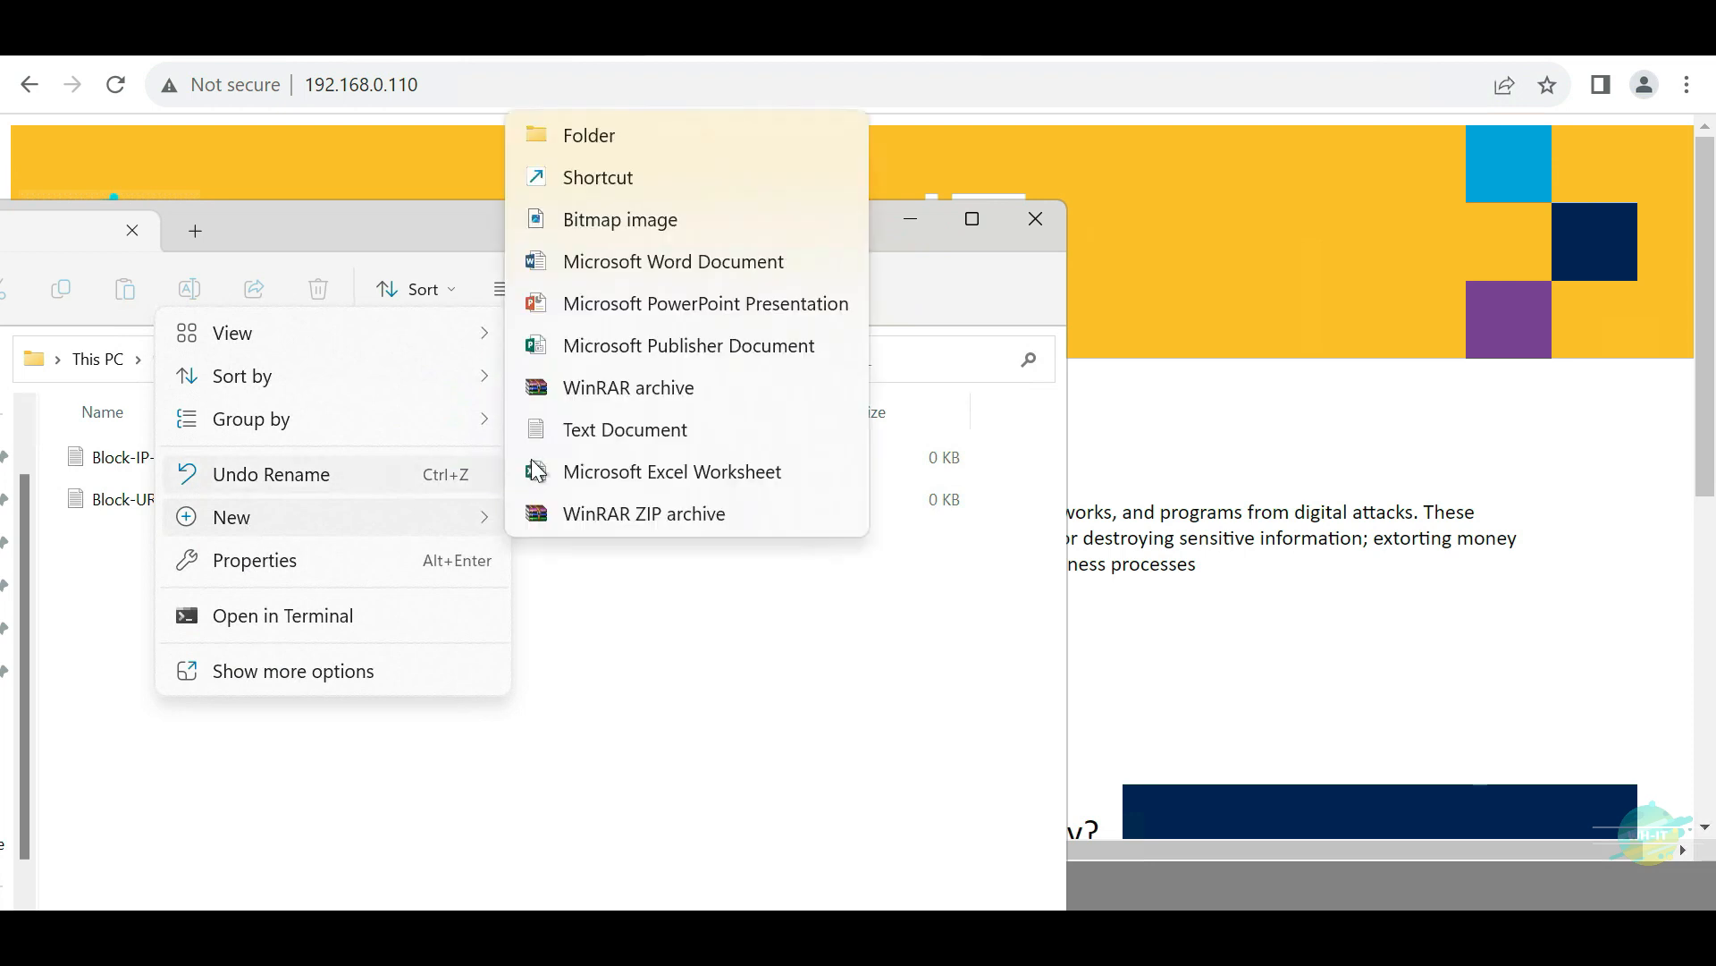
left_click(557, 434)
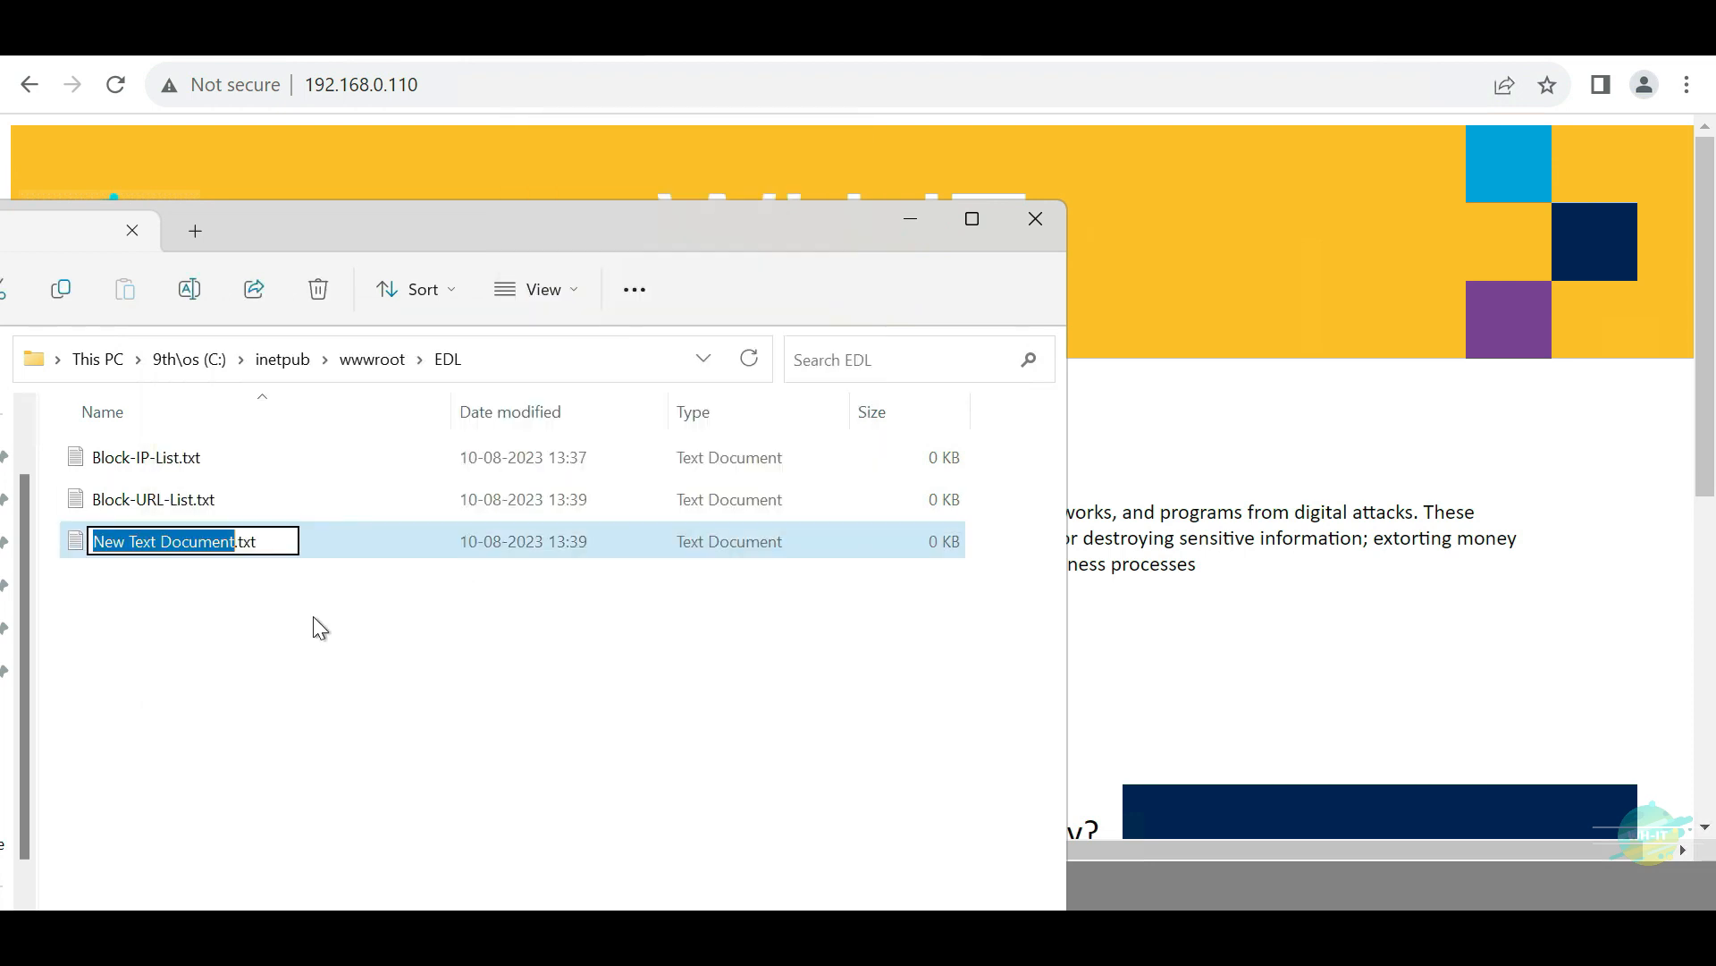
type("Allow-")
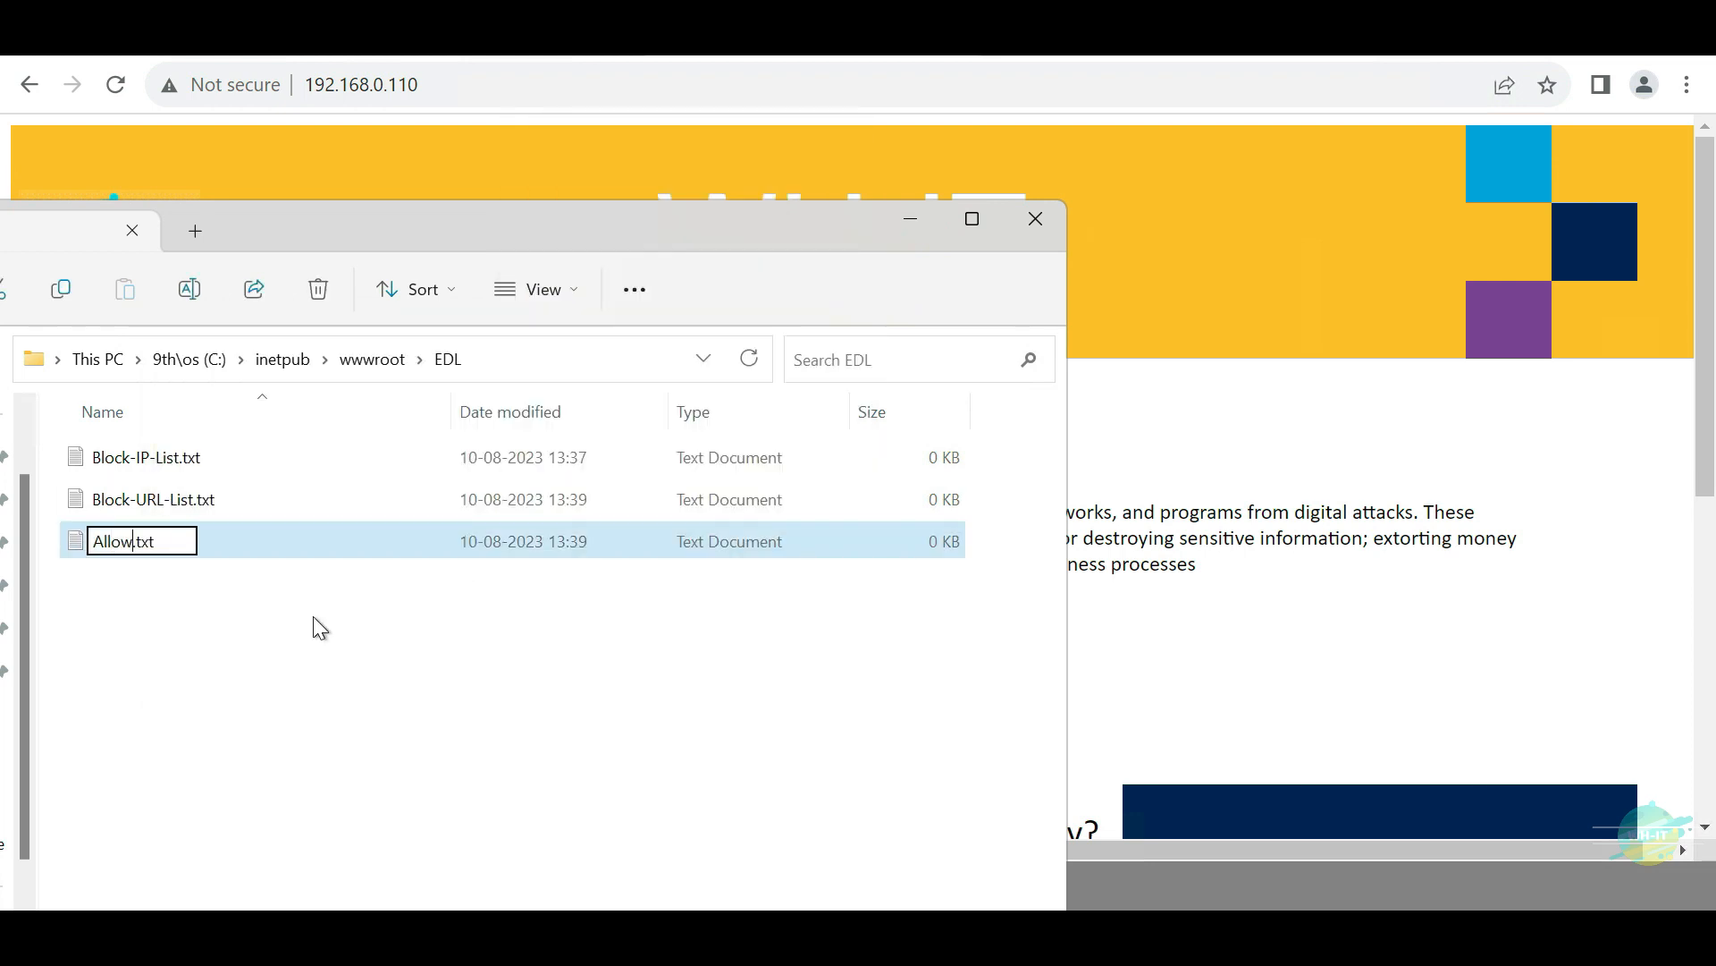
type("IP-List")
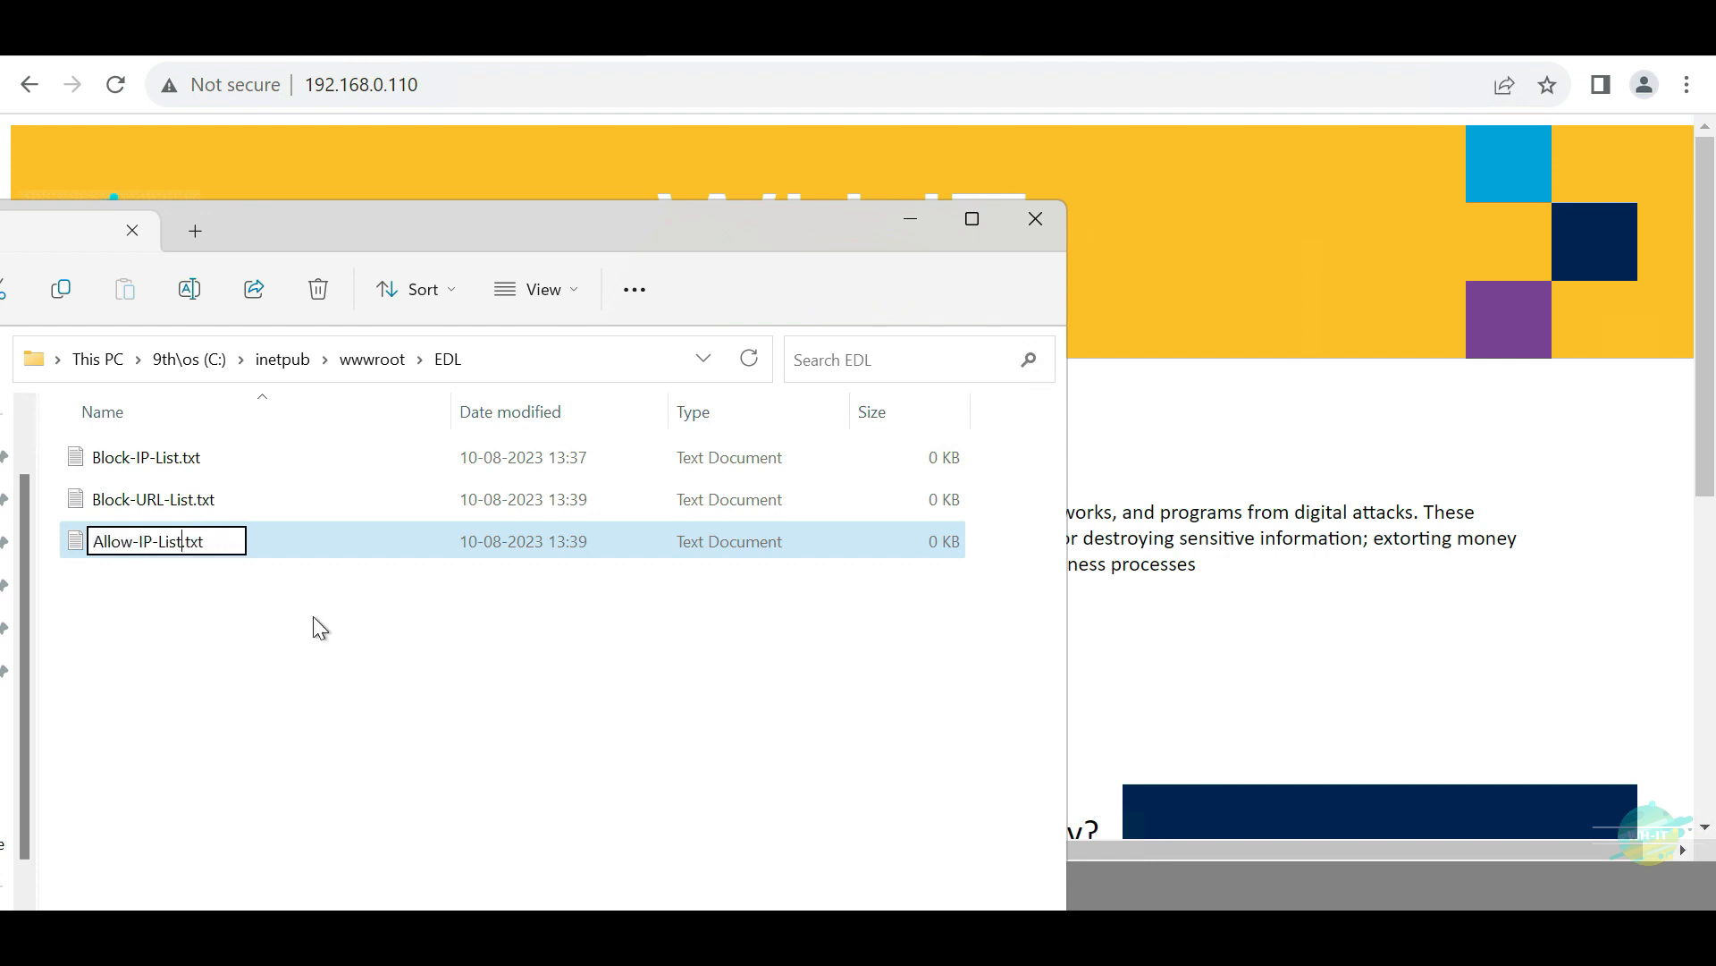
key("Return")
Step: Create a fourth text document named Allow-URL-List.txt in the EDL folder
right_click(117, 625)
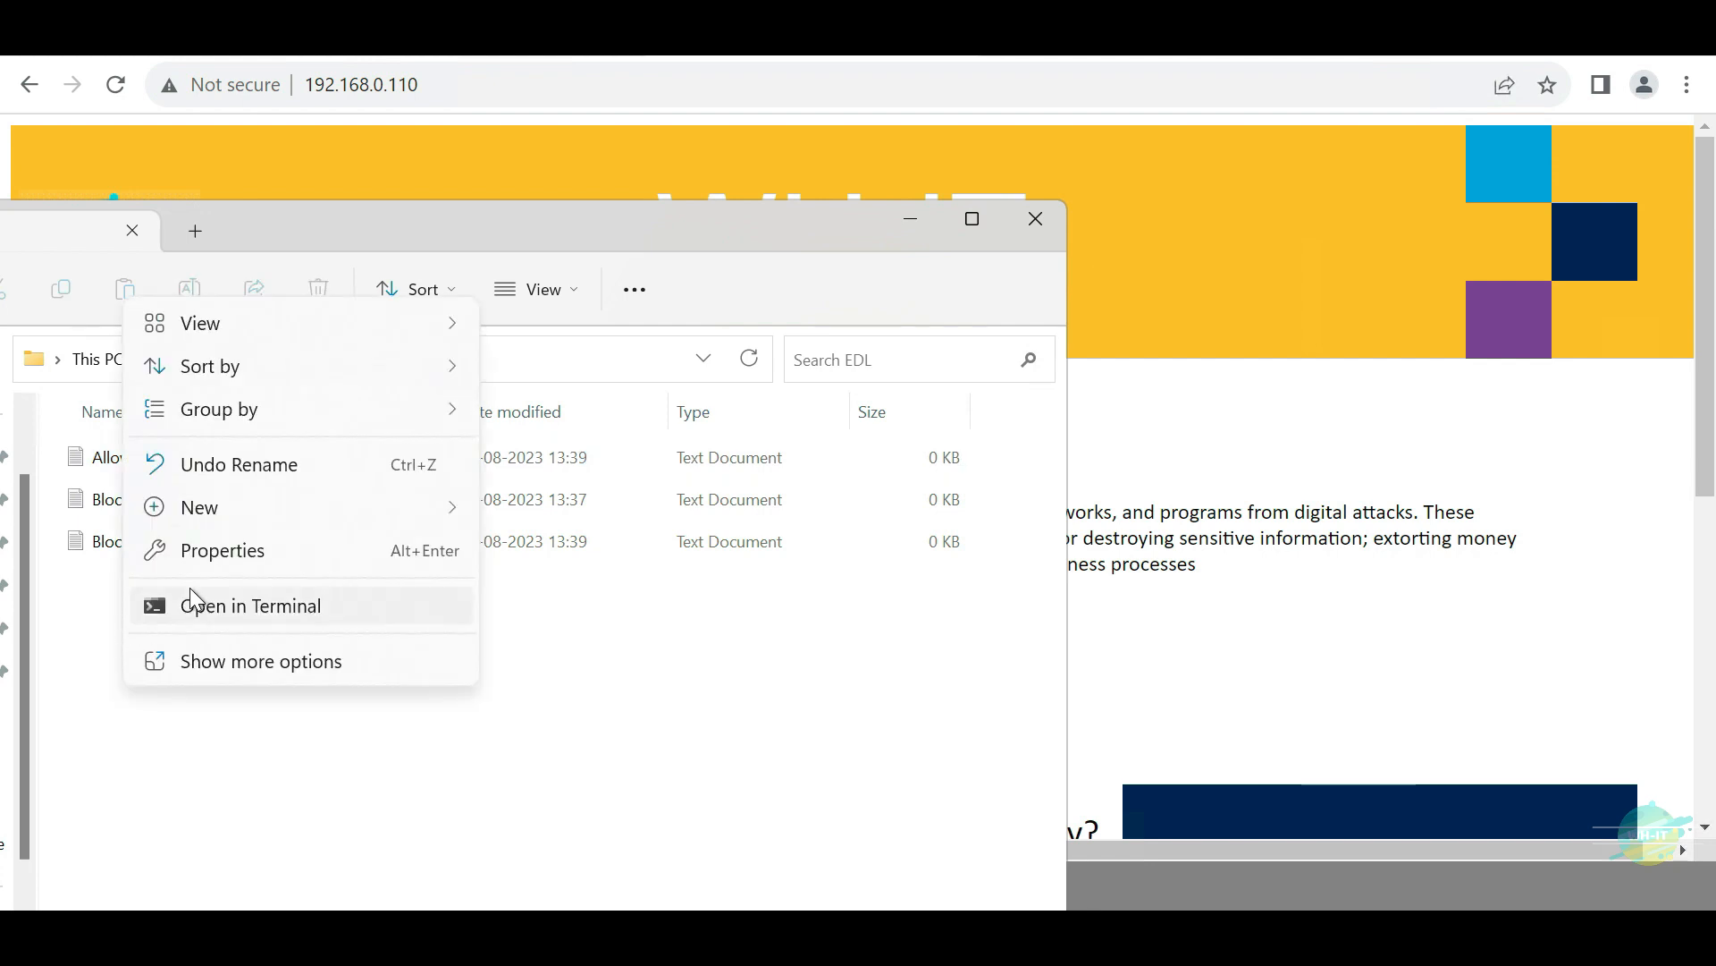
mouse_move(227, 514)
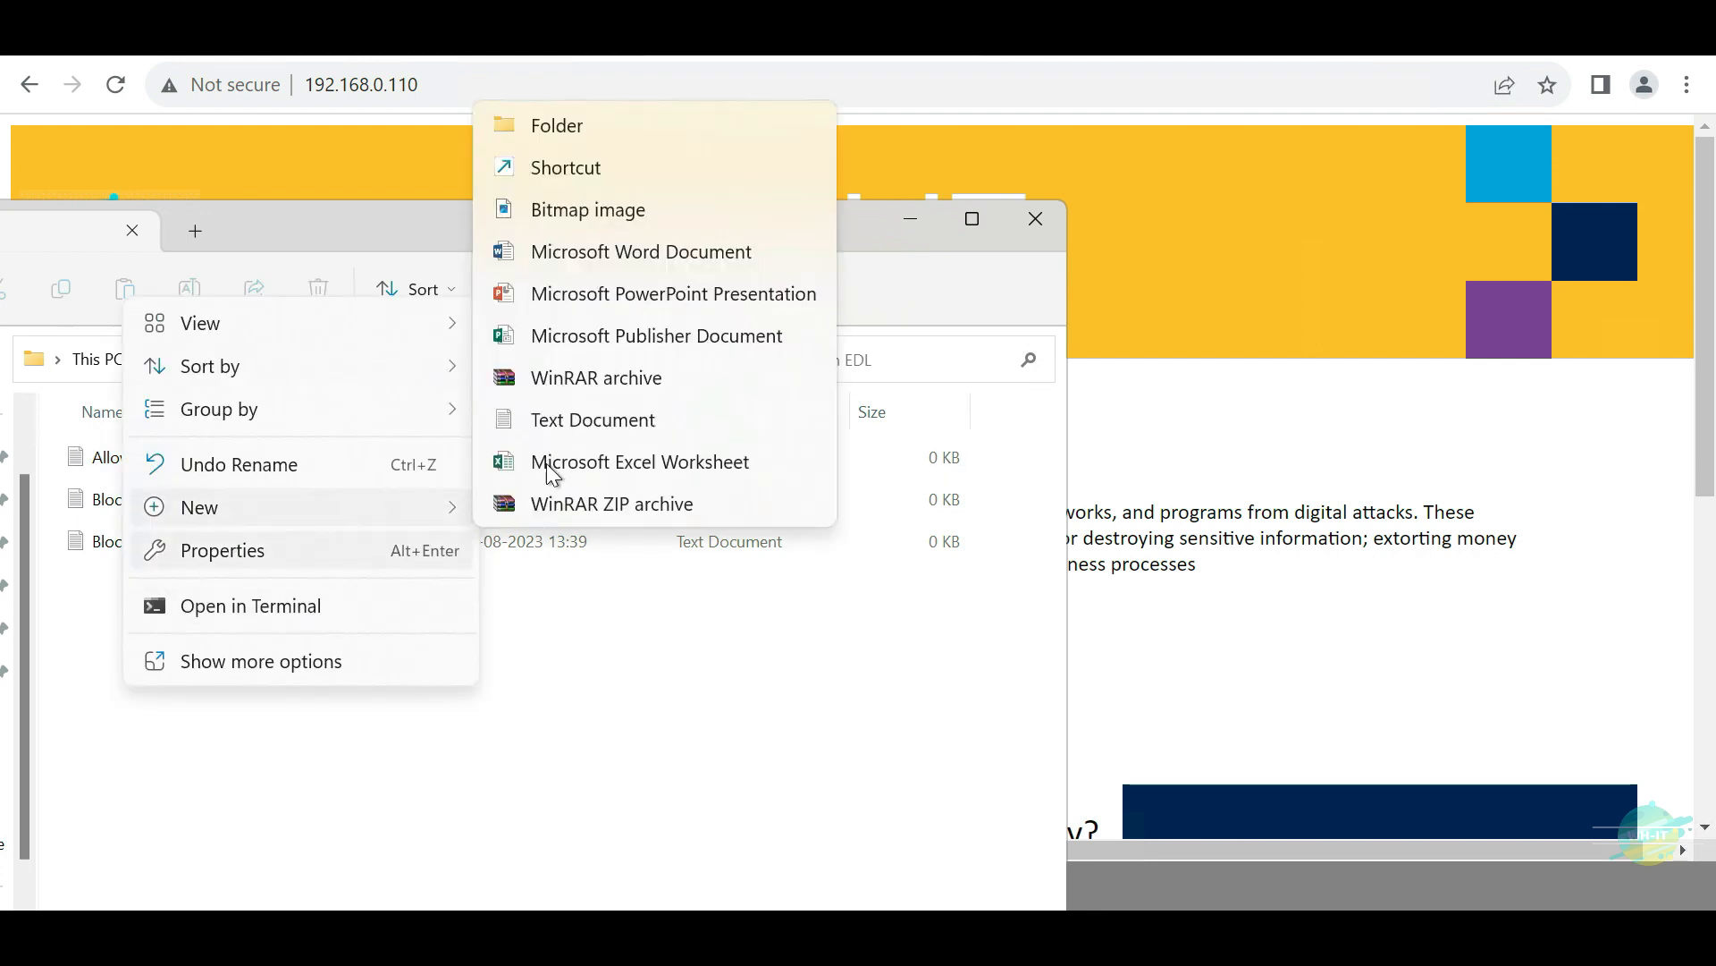
left_click(582, 417)
type("Allow")
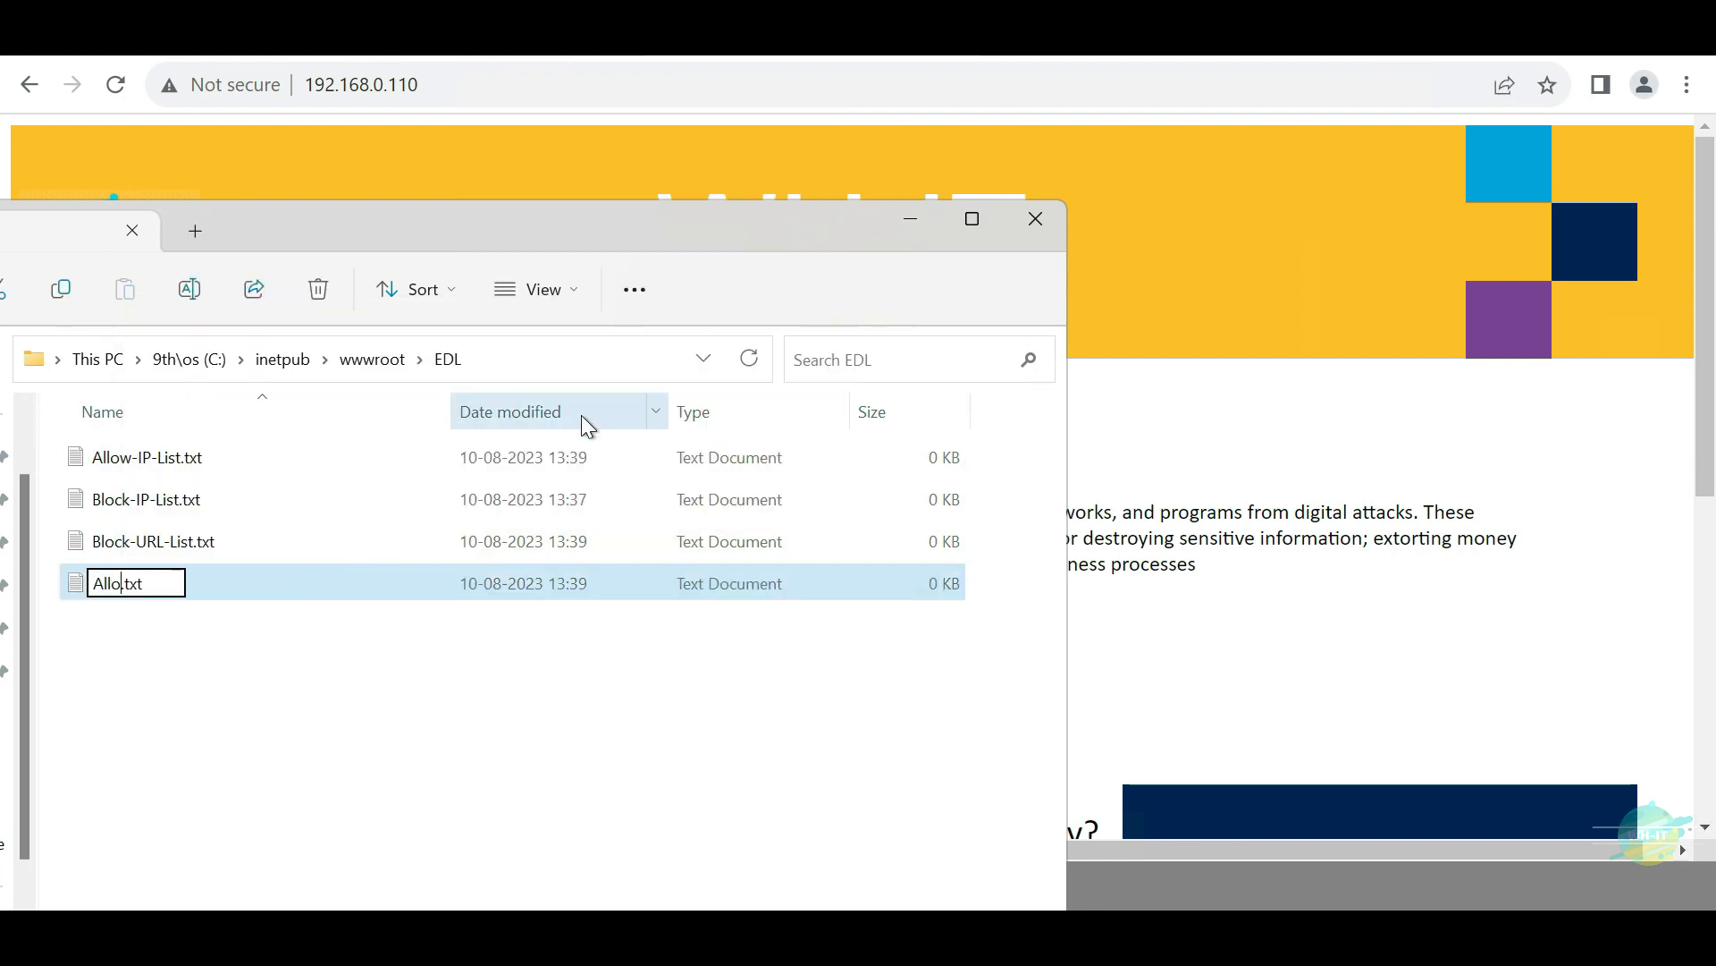
type("-U")
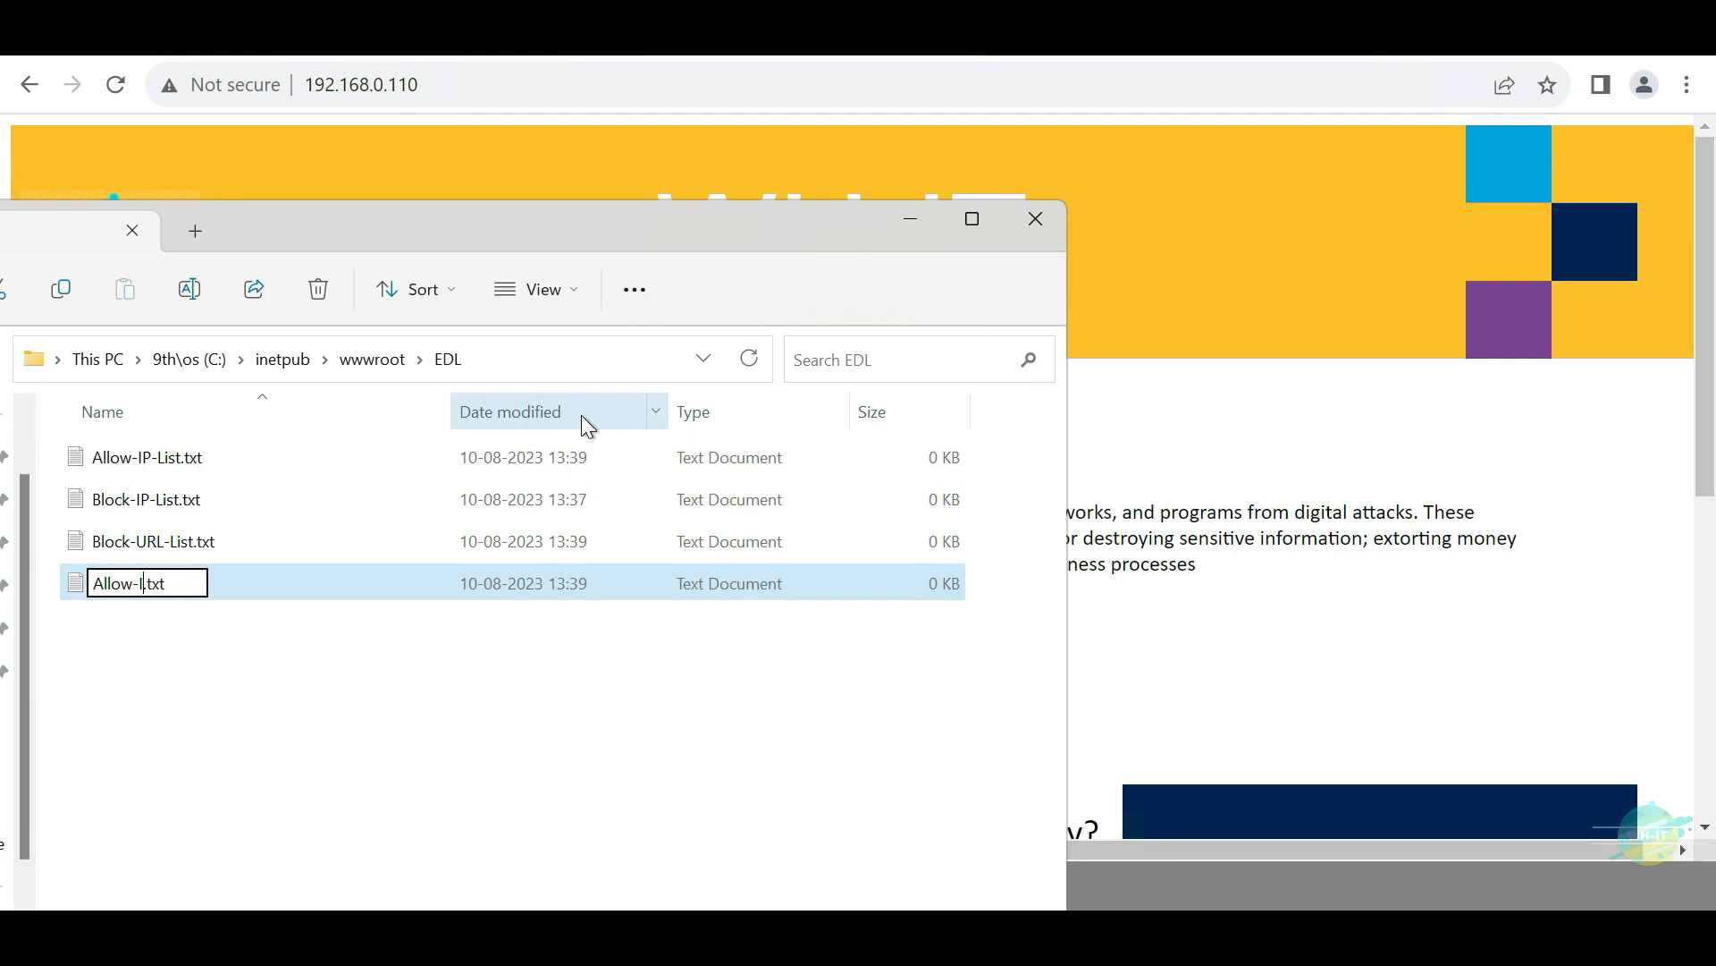
type("RL-List")
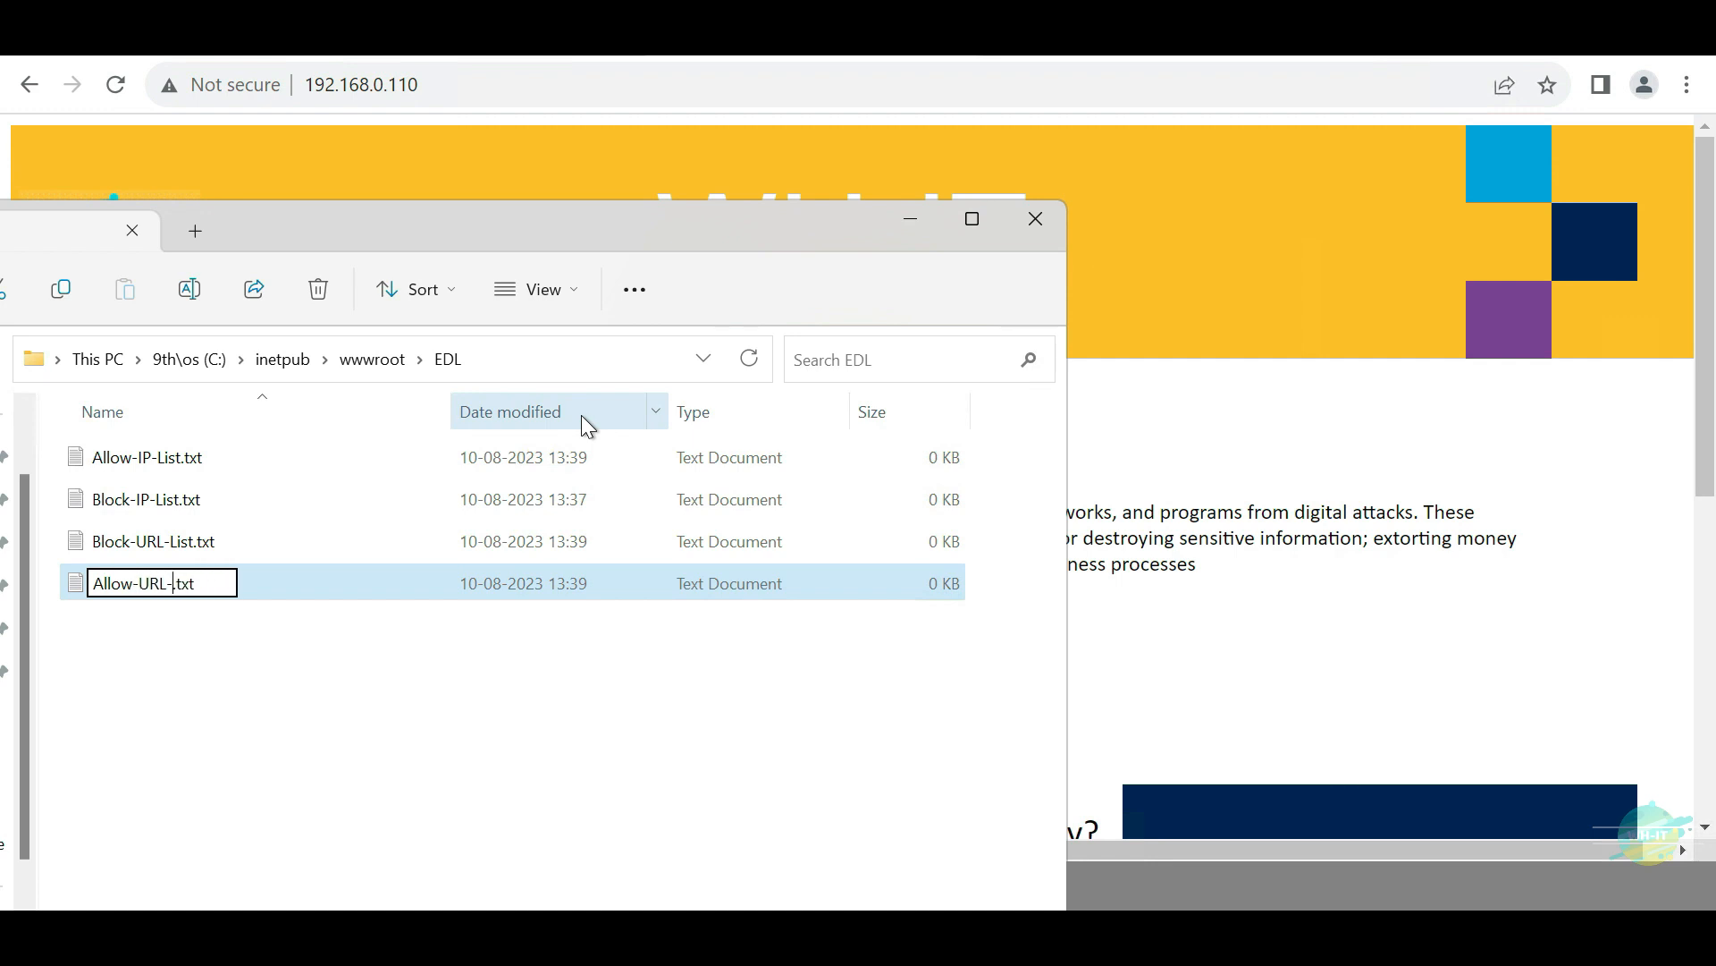
key("Return")
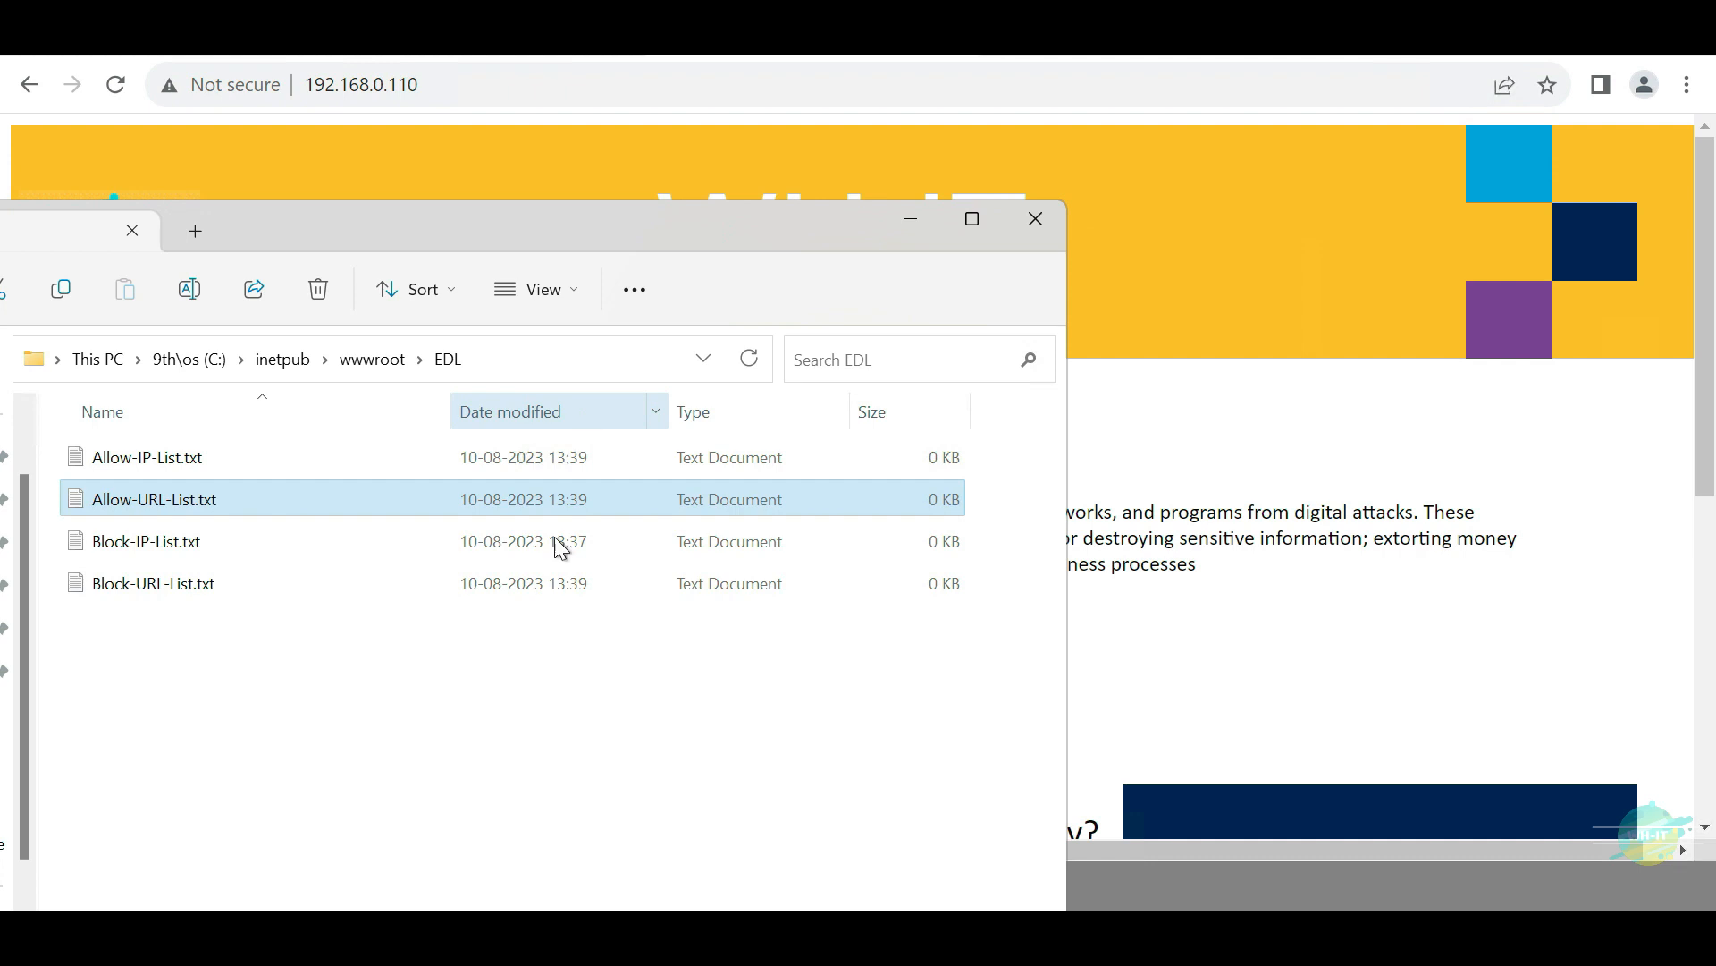
left_click(141, 696)
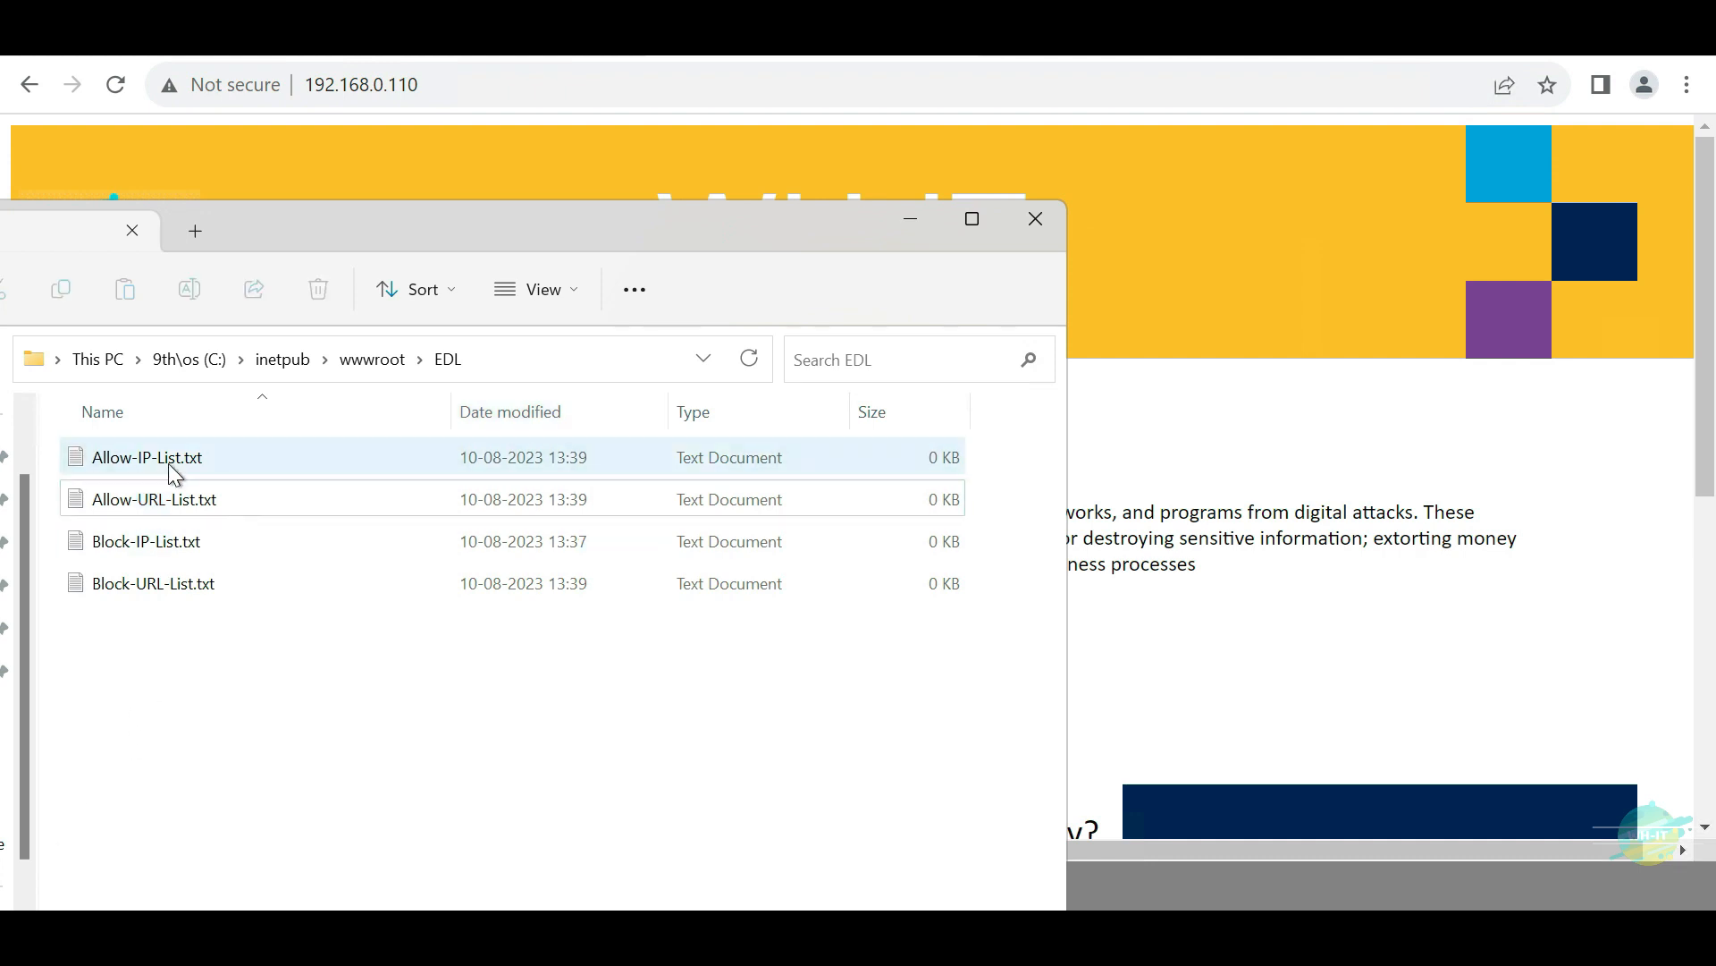
left_click(154, 493)
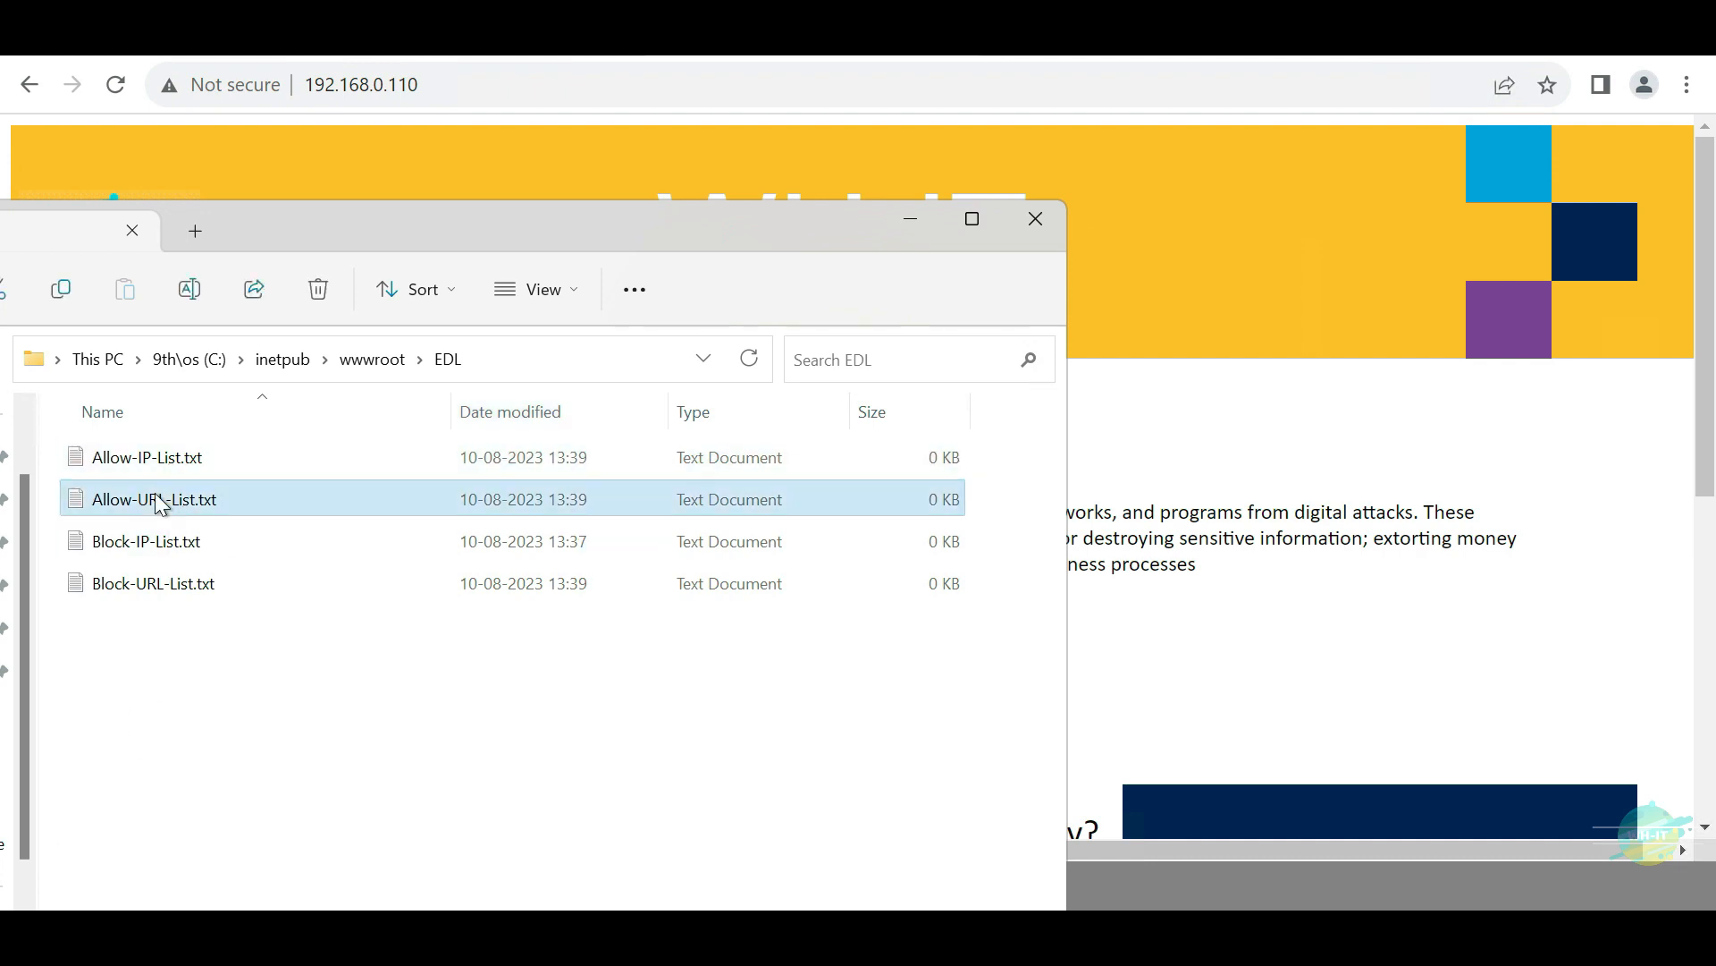
left_click(153, 543)
left_click(152, 585)
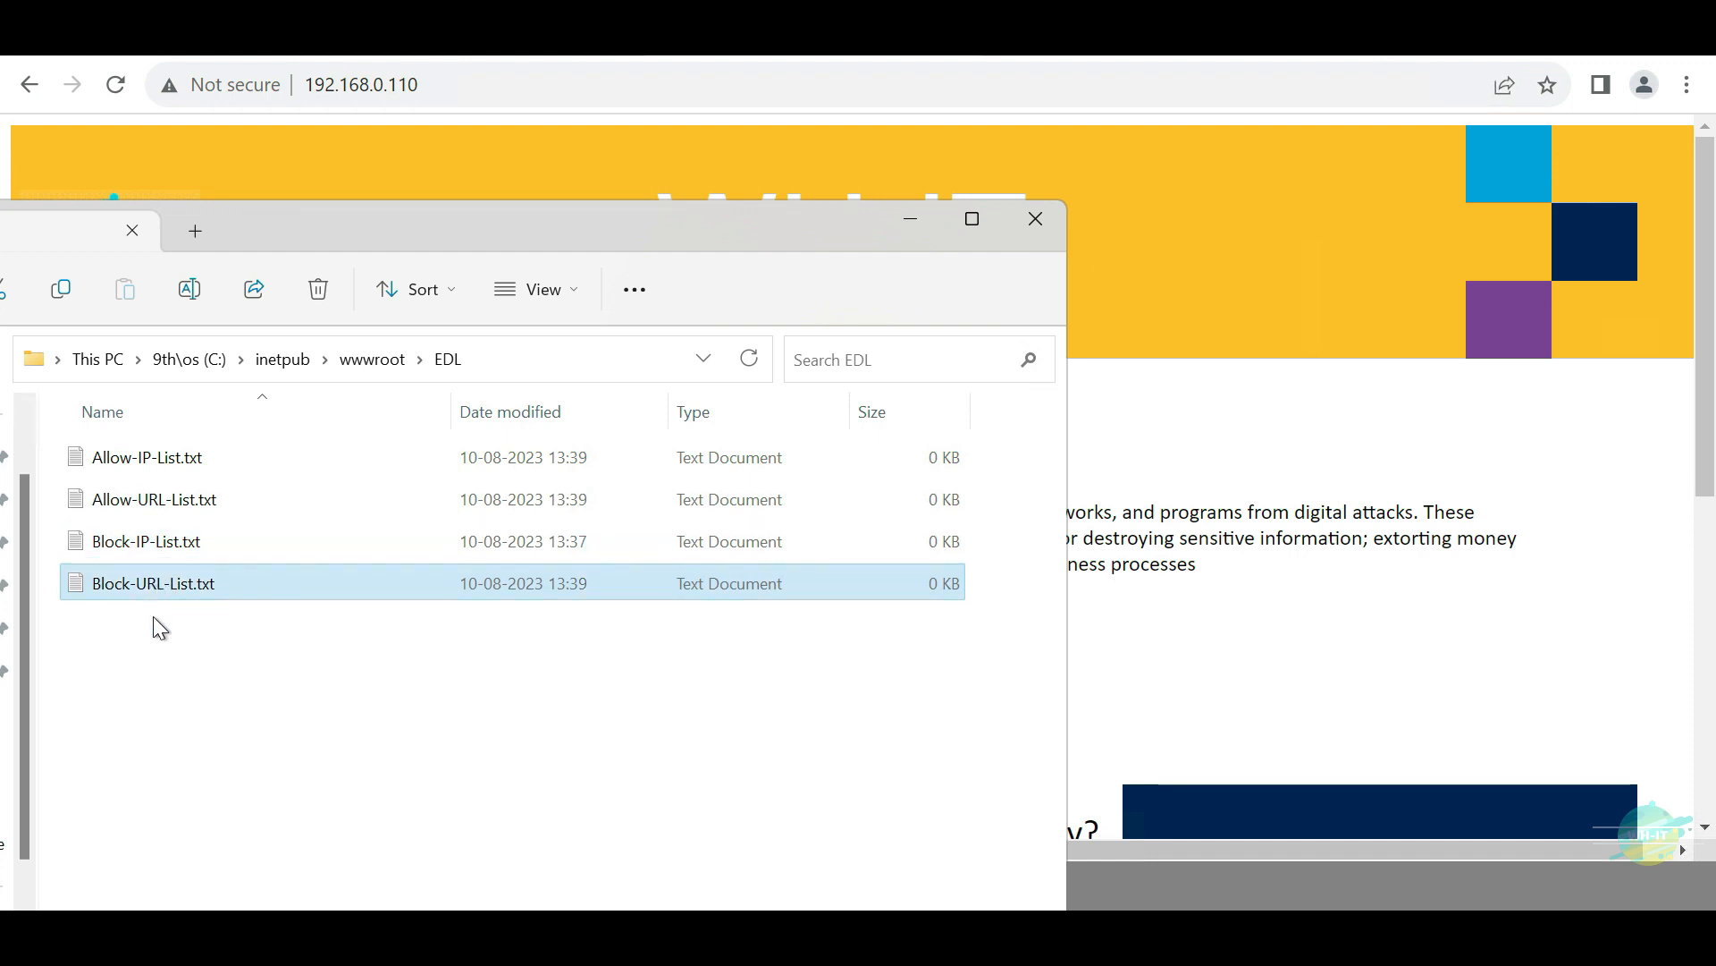
left_click(153, 625)
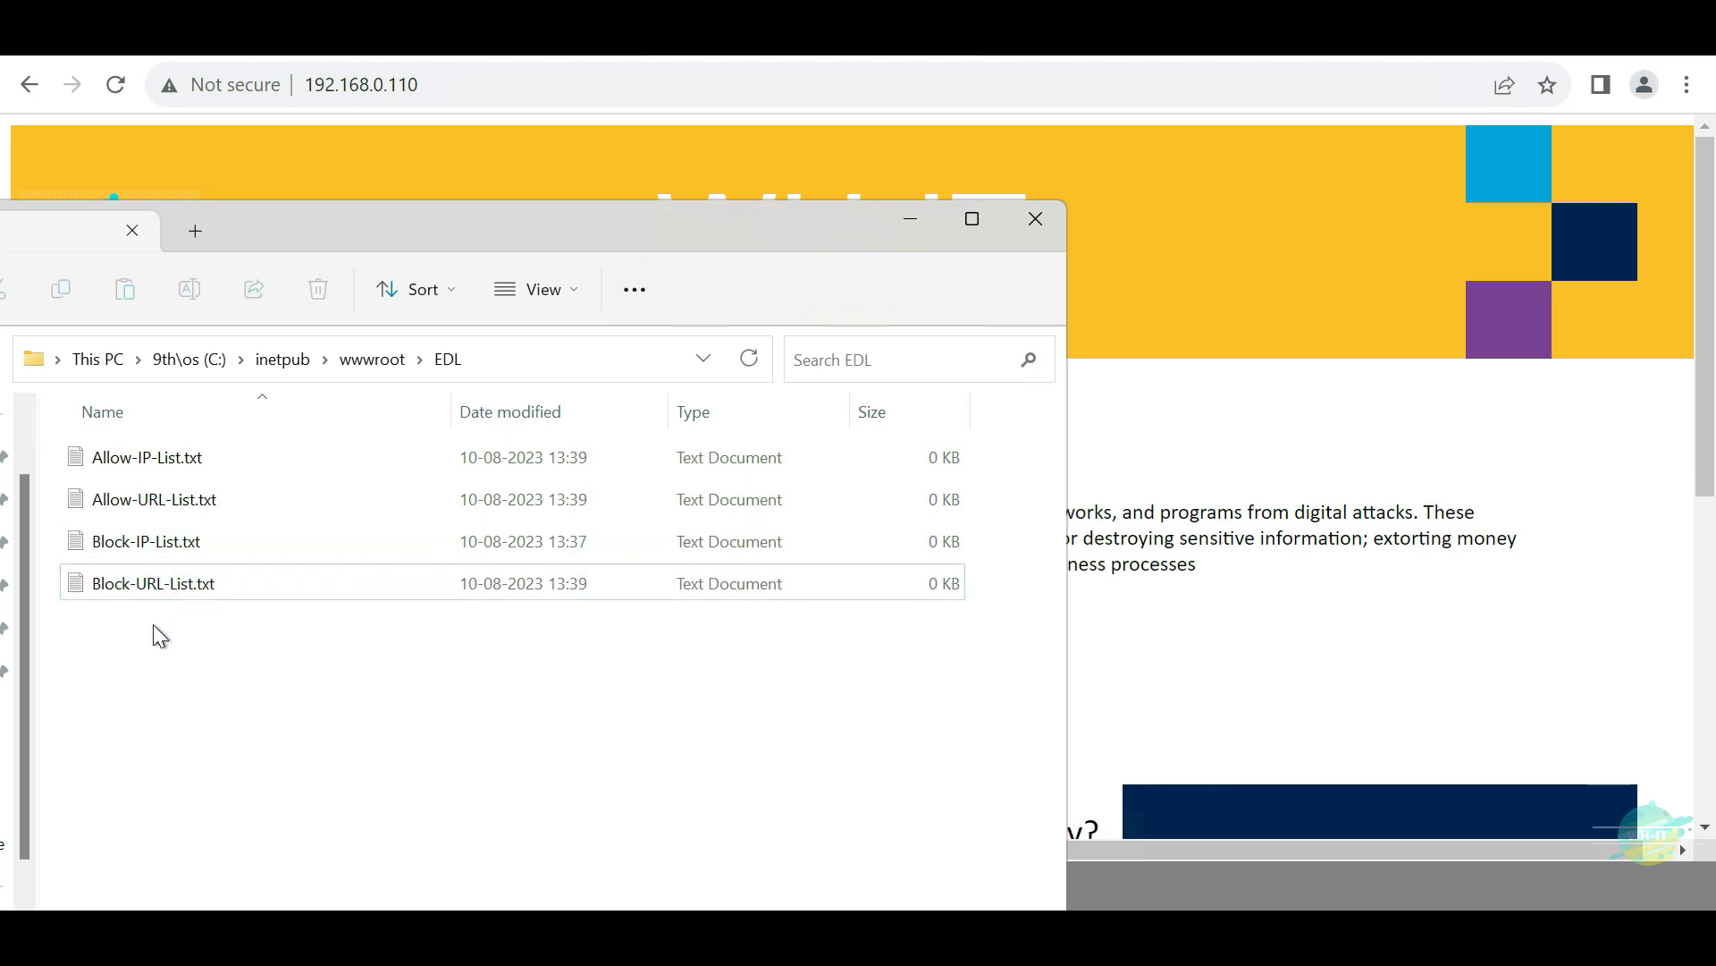
left_click_drag(522, 239, 643, 231)
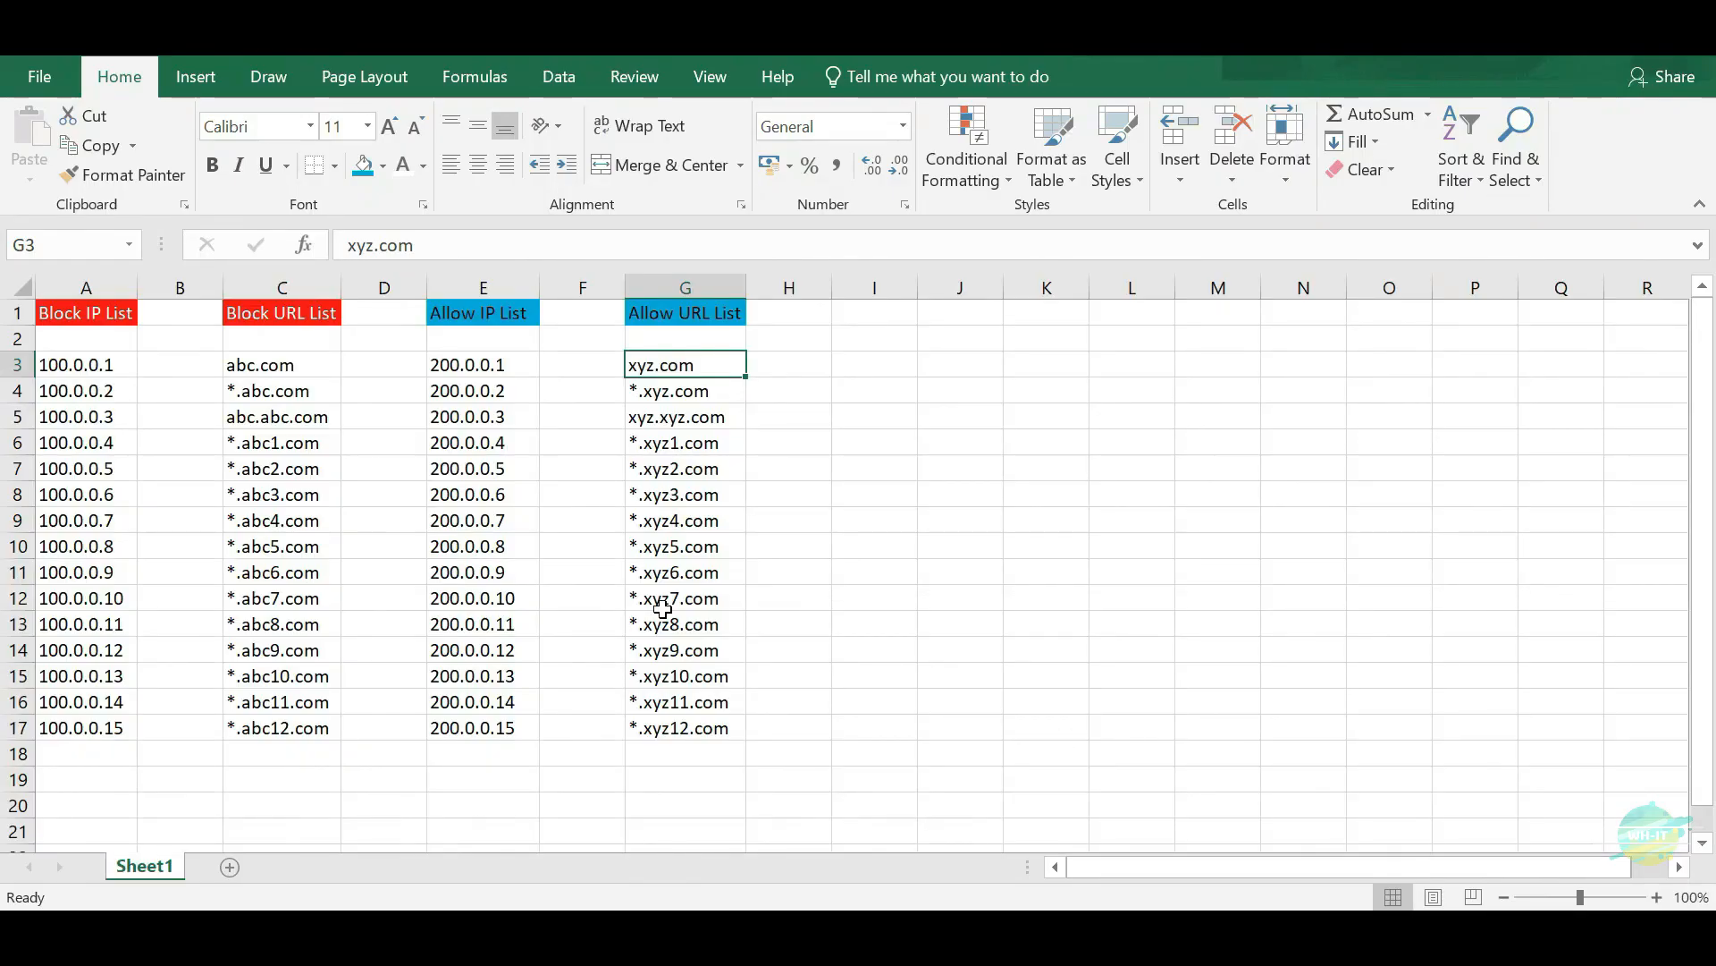
Step: Copy the Block IP List addresses in cells A3:A17 of the worksheet
left_click(109, 362)
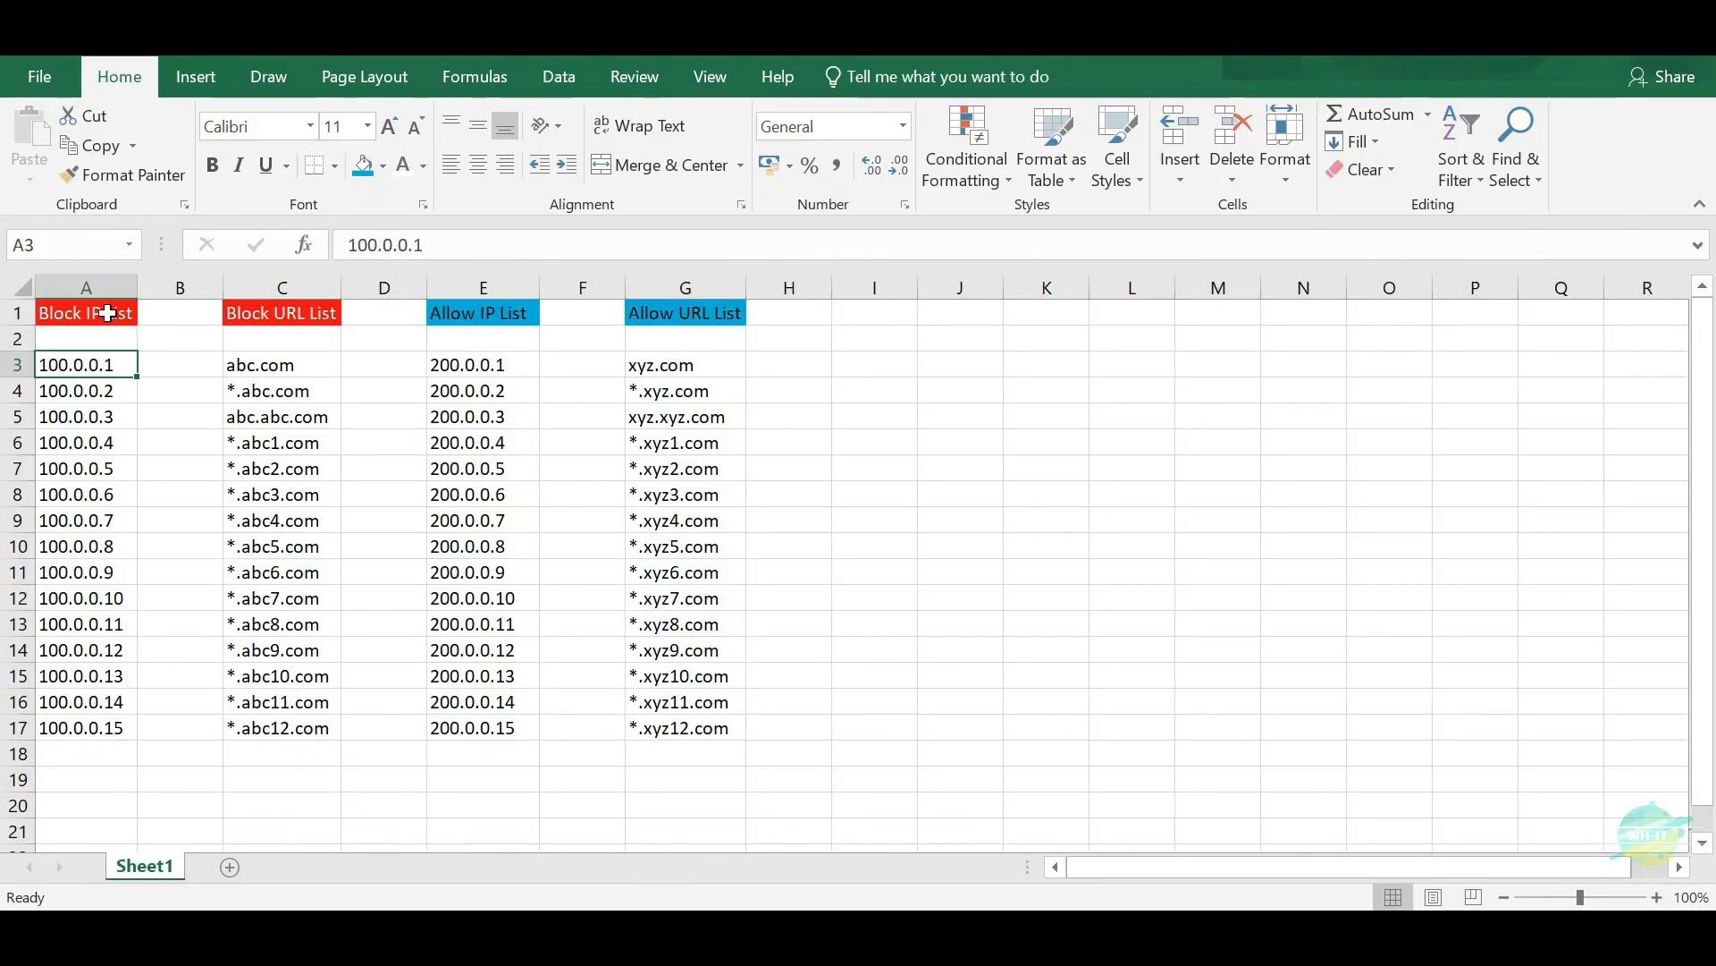
left_click(108, 315)
left_click(104, 364)
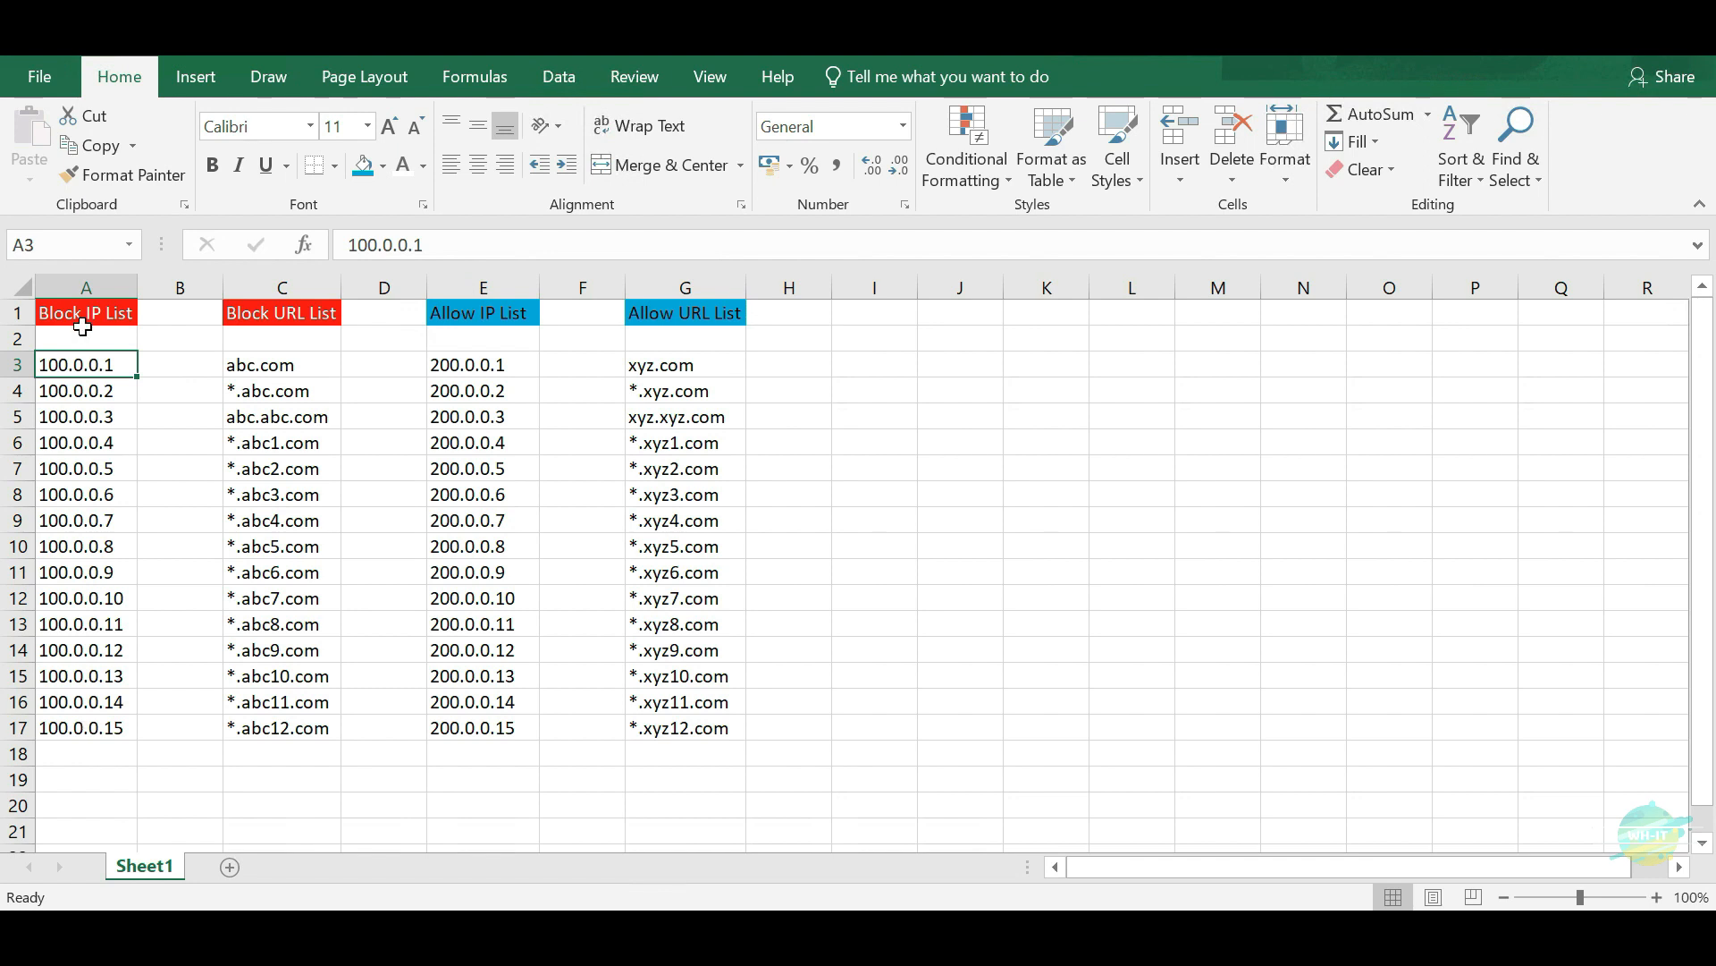
left_click_drag(105, 368, 111, 742)
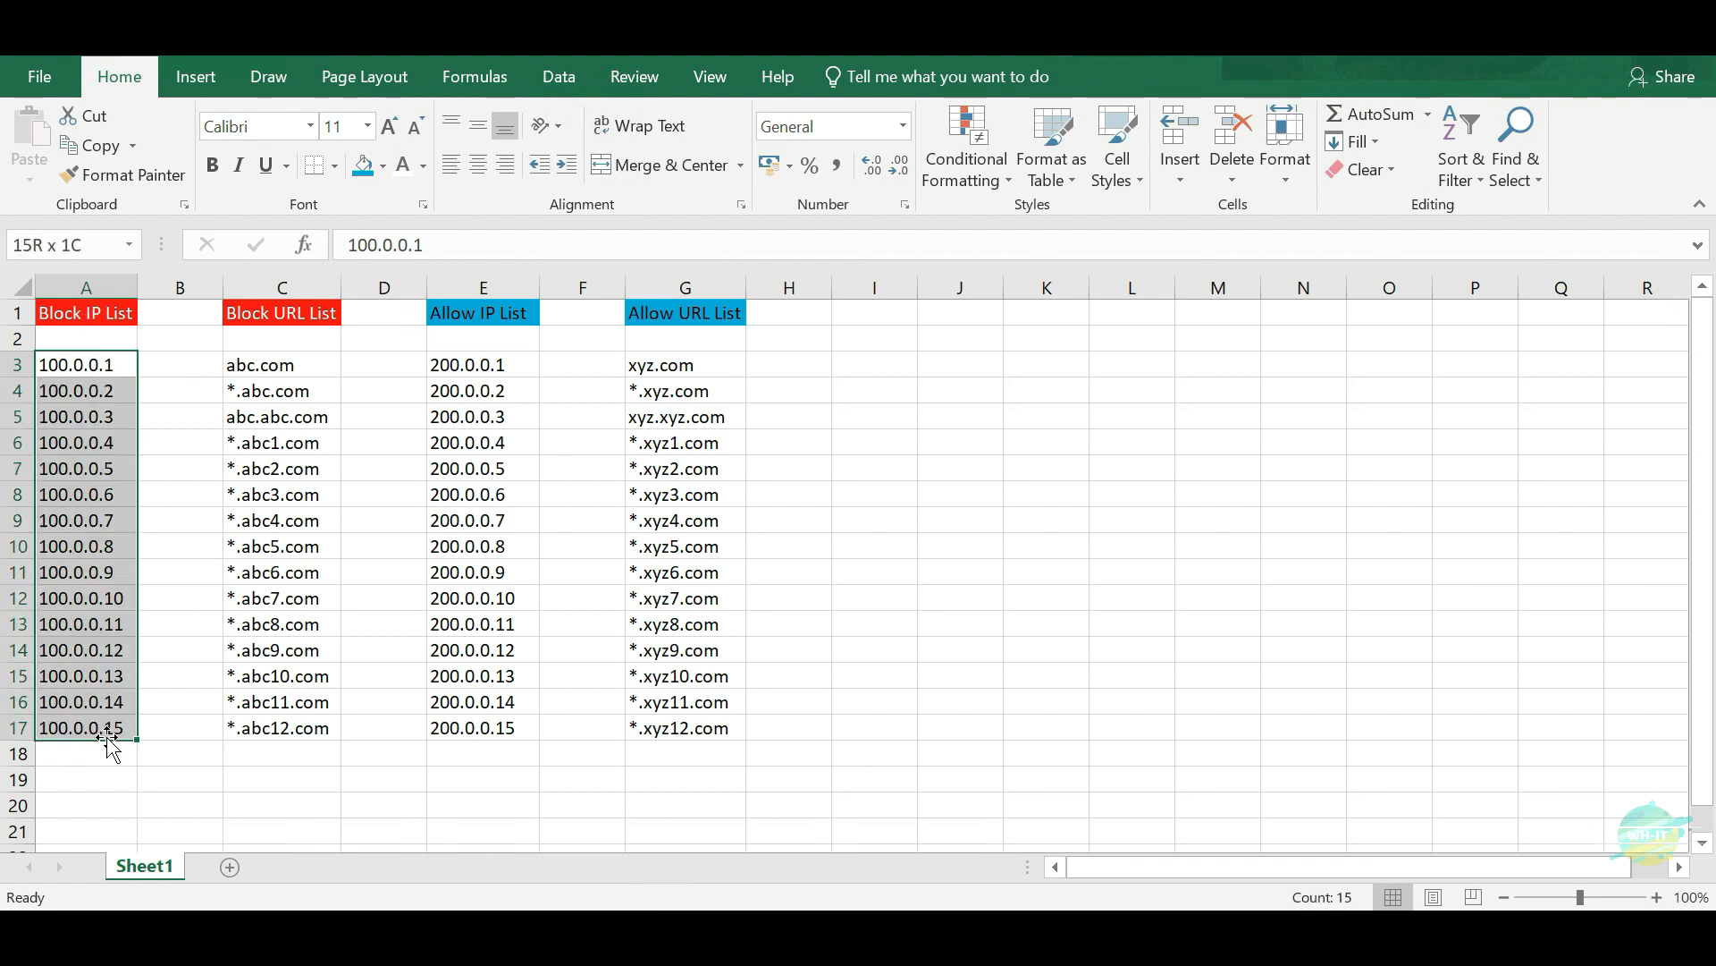
key("ctrl+c")
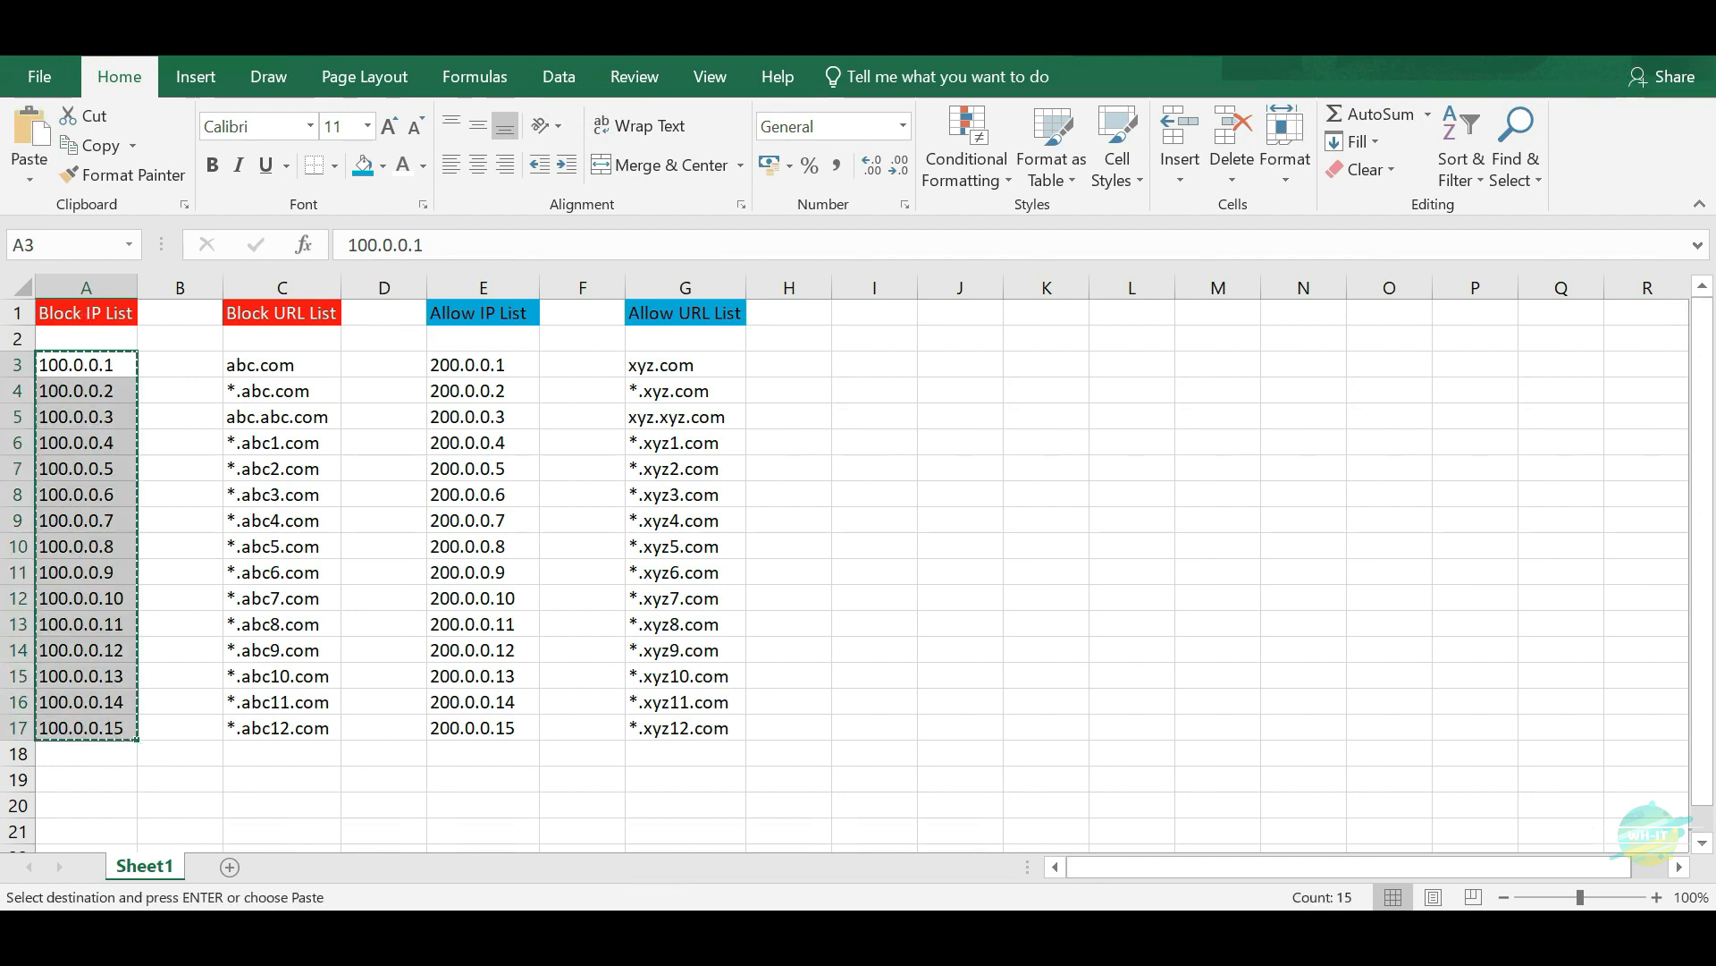
Step: Paste the copied addresses into Block-IP-List.txt in the EDL folder, then save and close the file
left_click(852, 867)
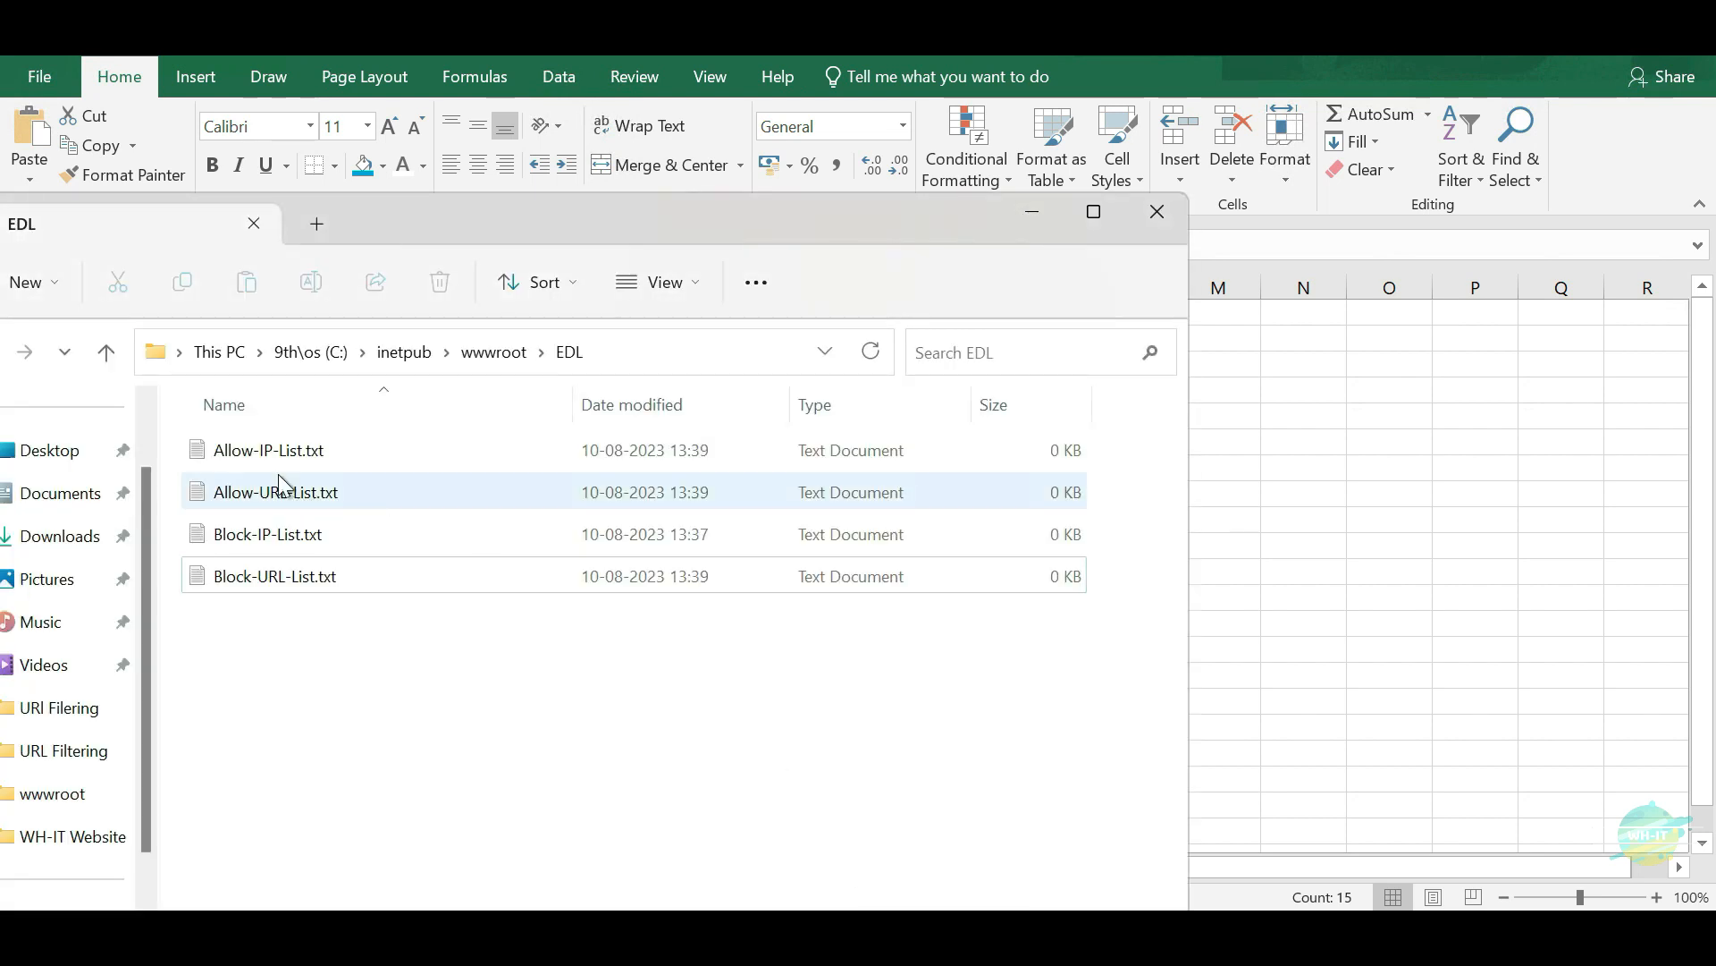
double_click(263, 537)
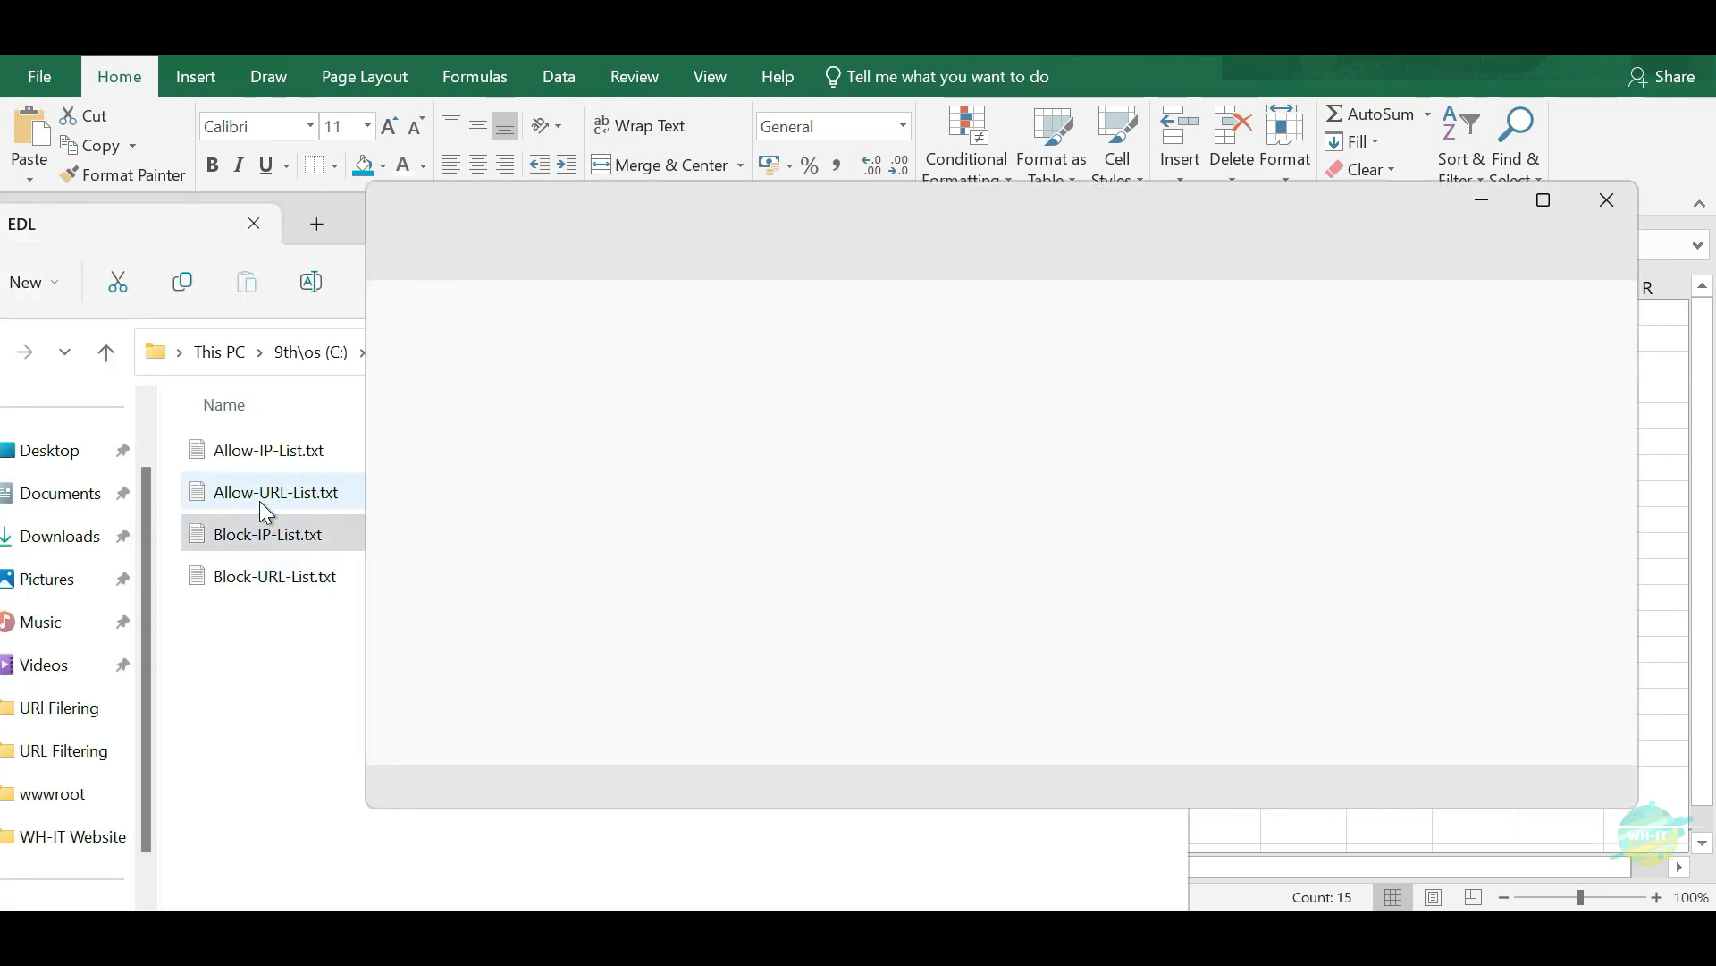
key("ctrl+v")
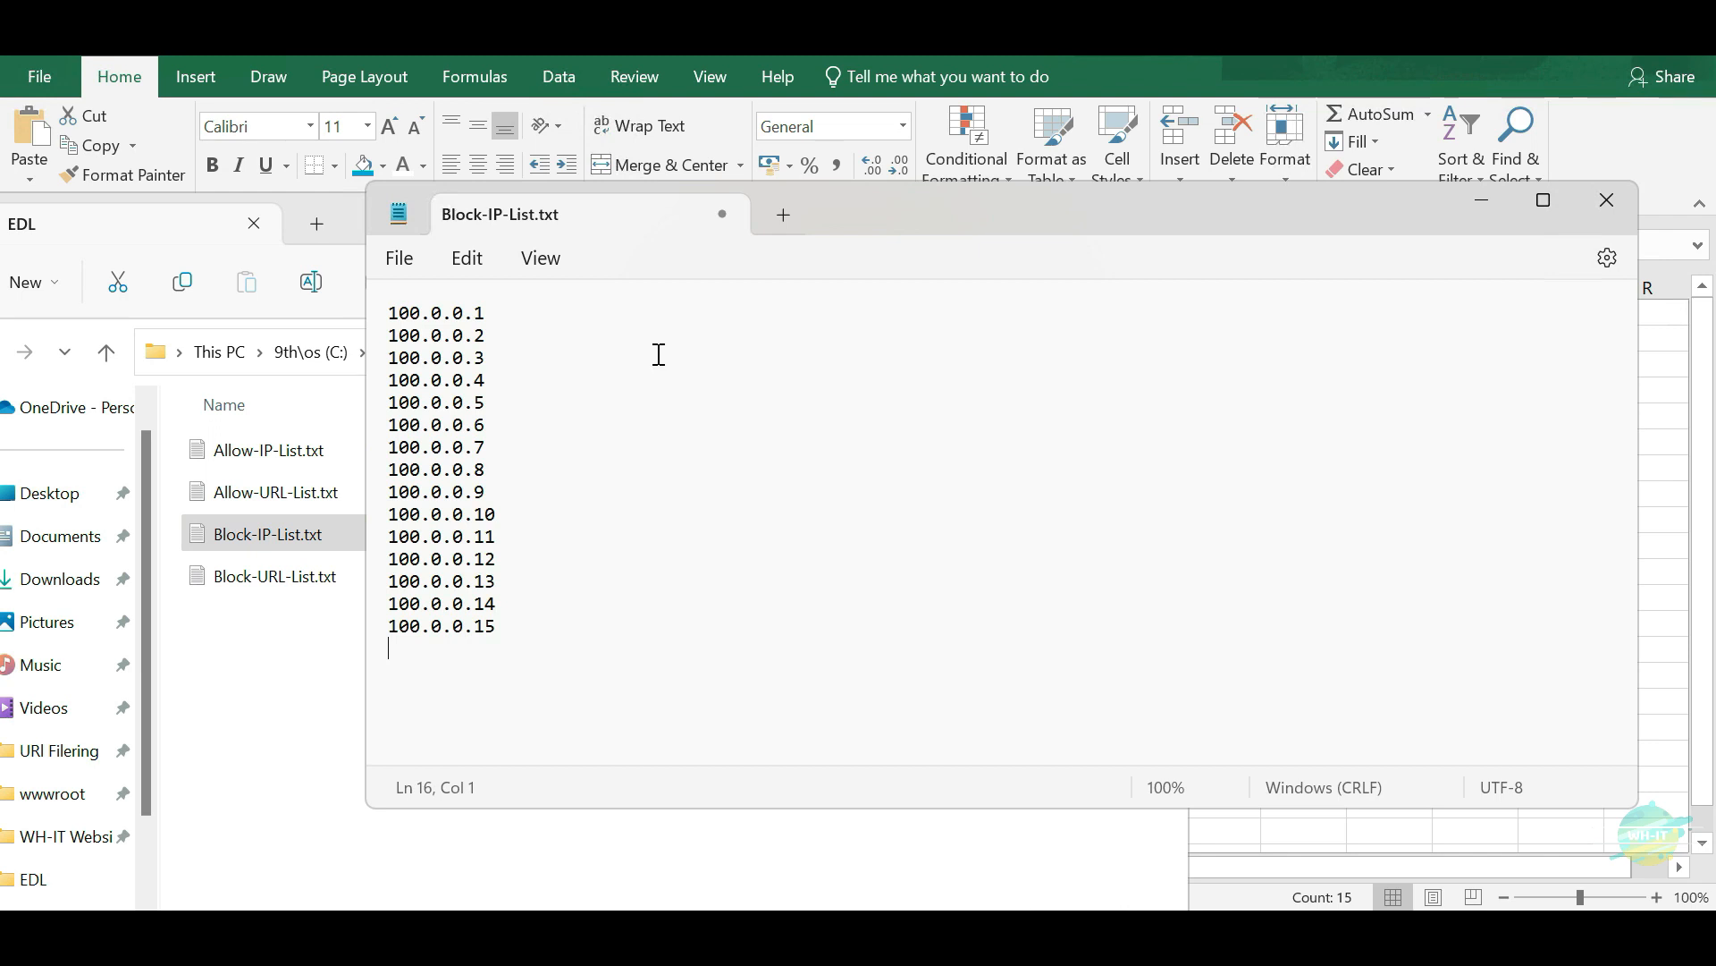
left_click(1606, 202)
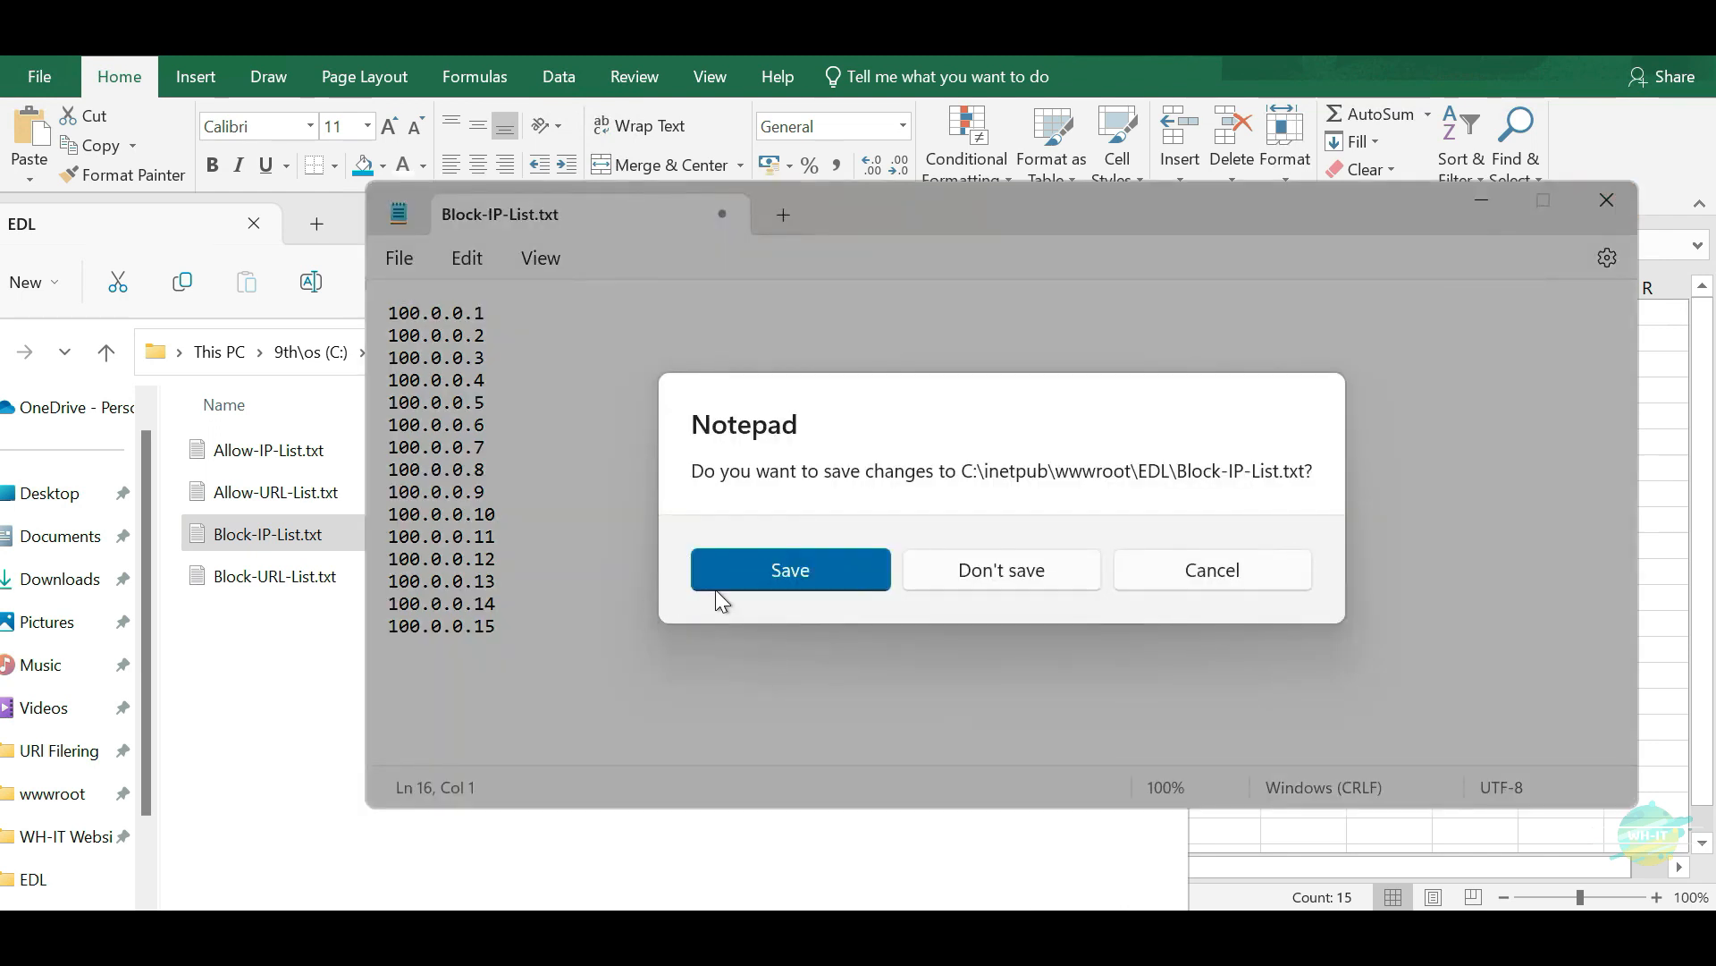
left_click(834, 582)
left_click(291, 668)
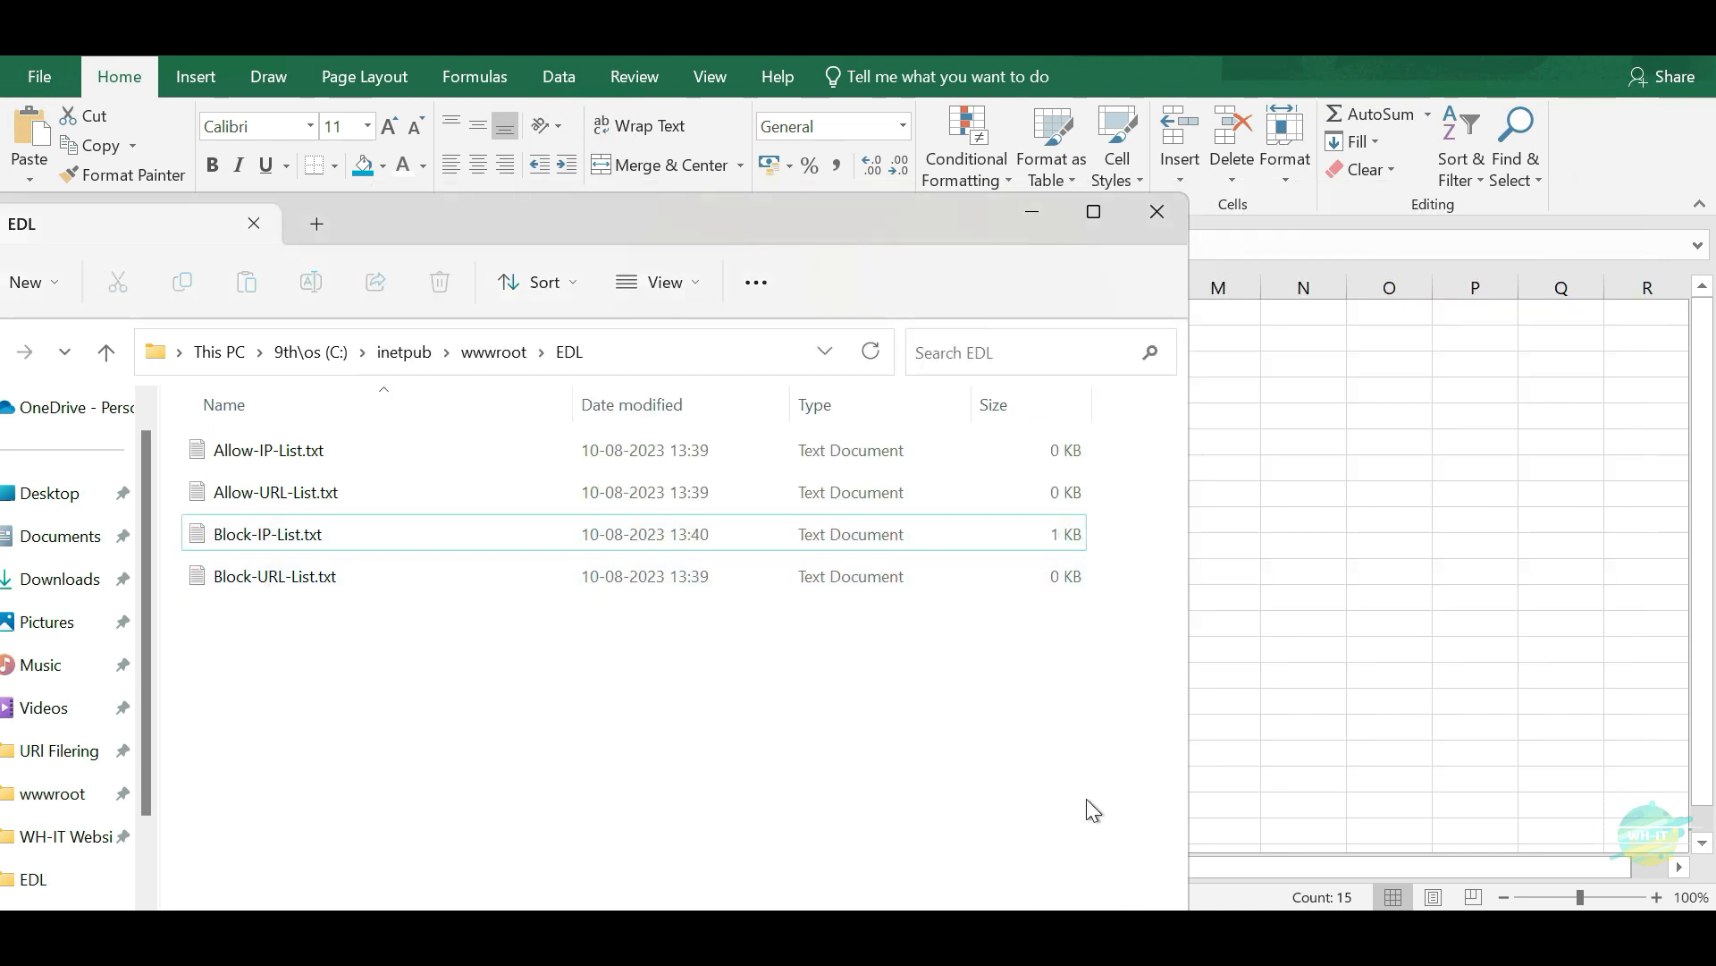
Step: Switch to the Excel worksheet and copy the Block URL List entries in cells C3:C17
left_click(1180, 937)
left_click(278, 365)
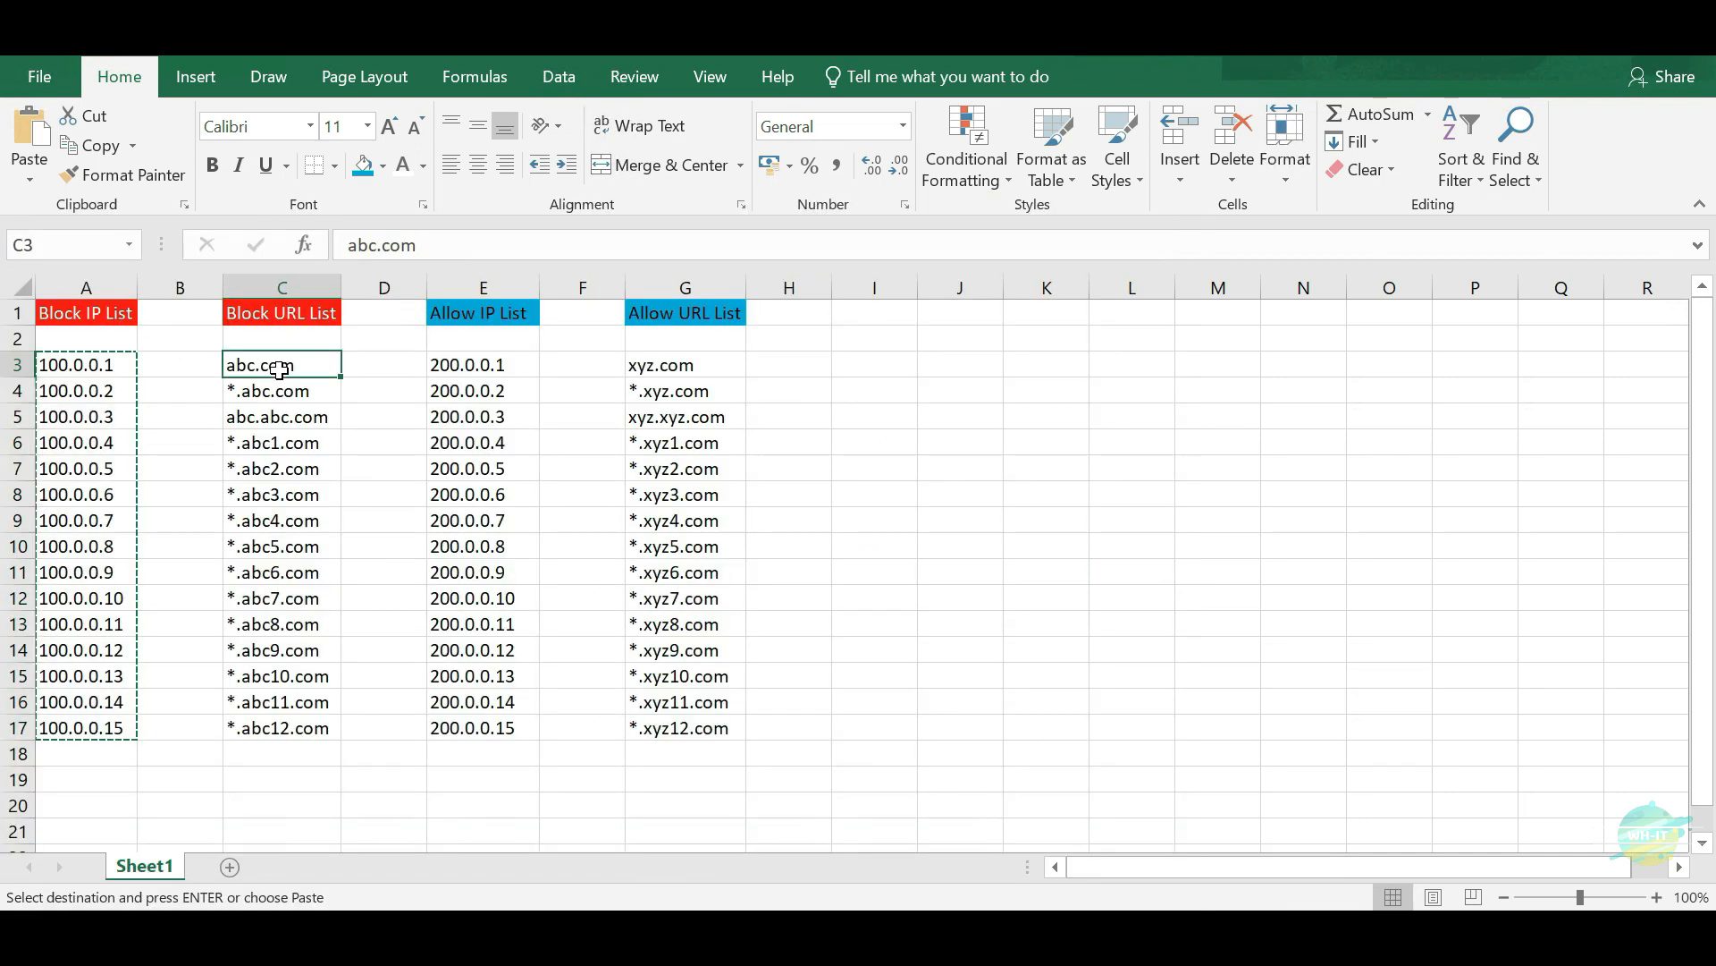
left_click(295, 736, "shift")
key("ctrl+c")
Step: Paste the copied block URLs into Block-URL-List.txt in the EDL folder, then save and close the file
key("alt+Tab")
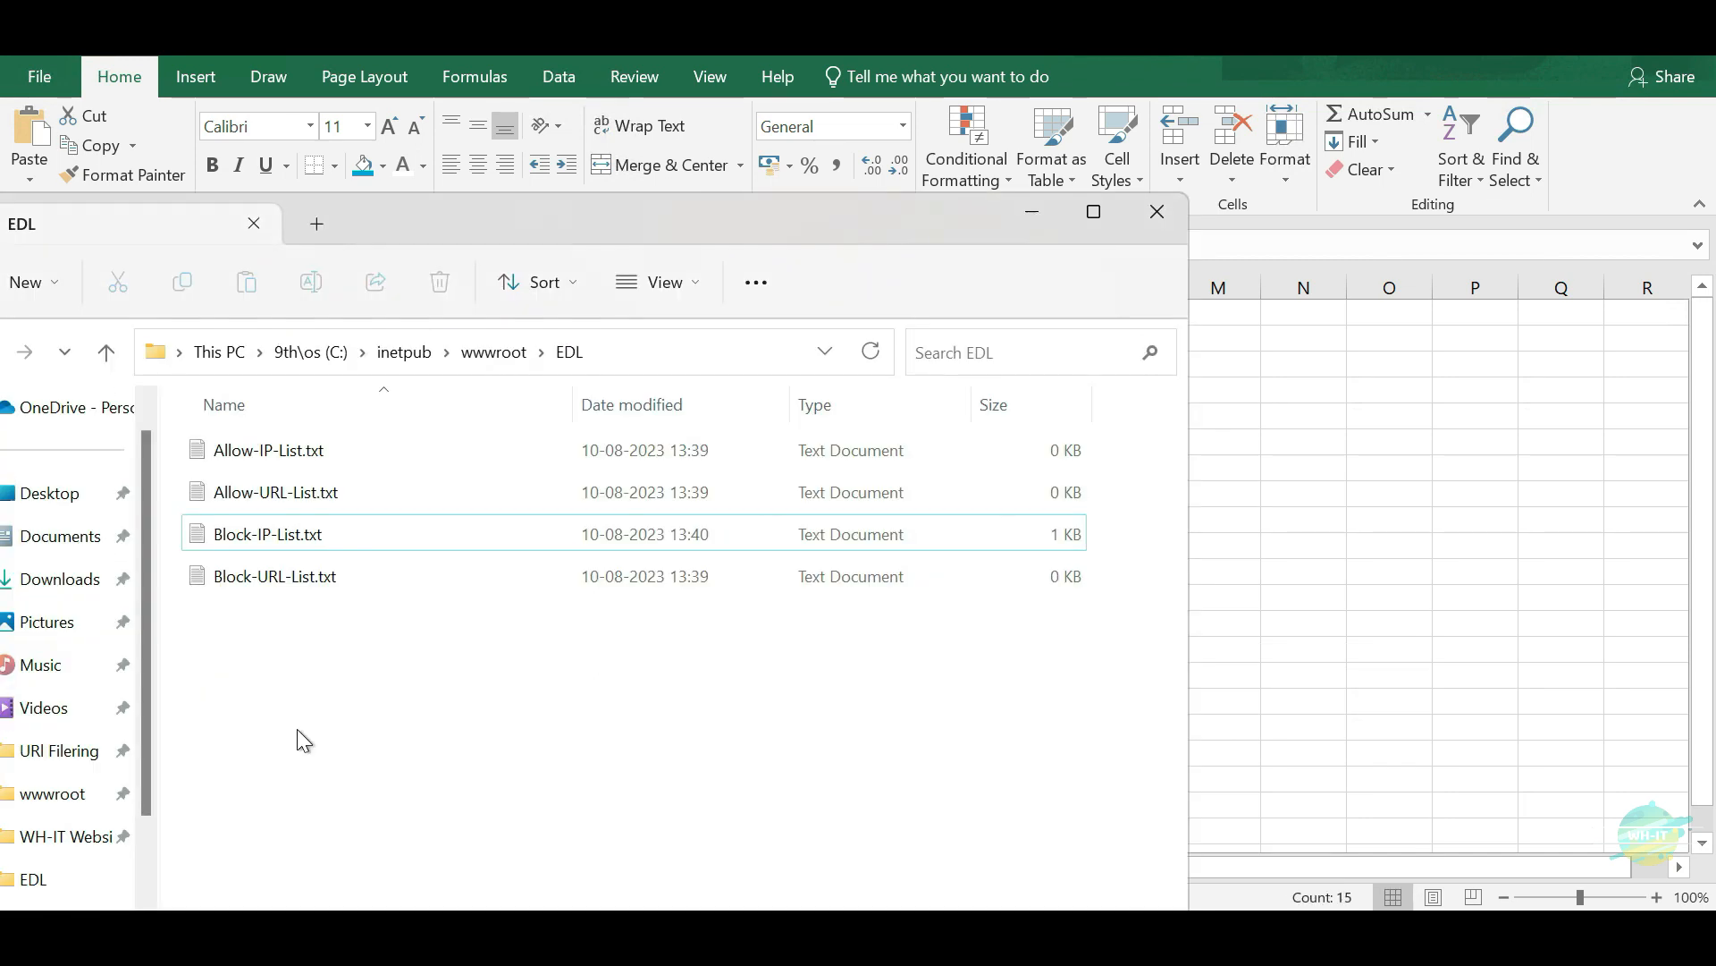
left_click(262, 537)
double_click(272, 580)
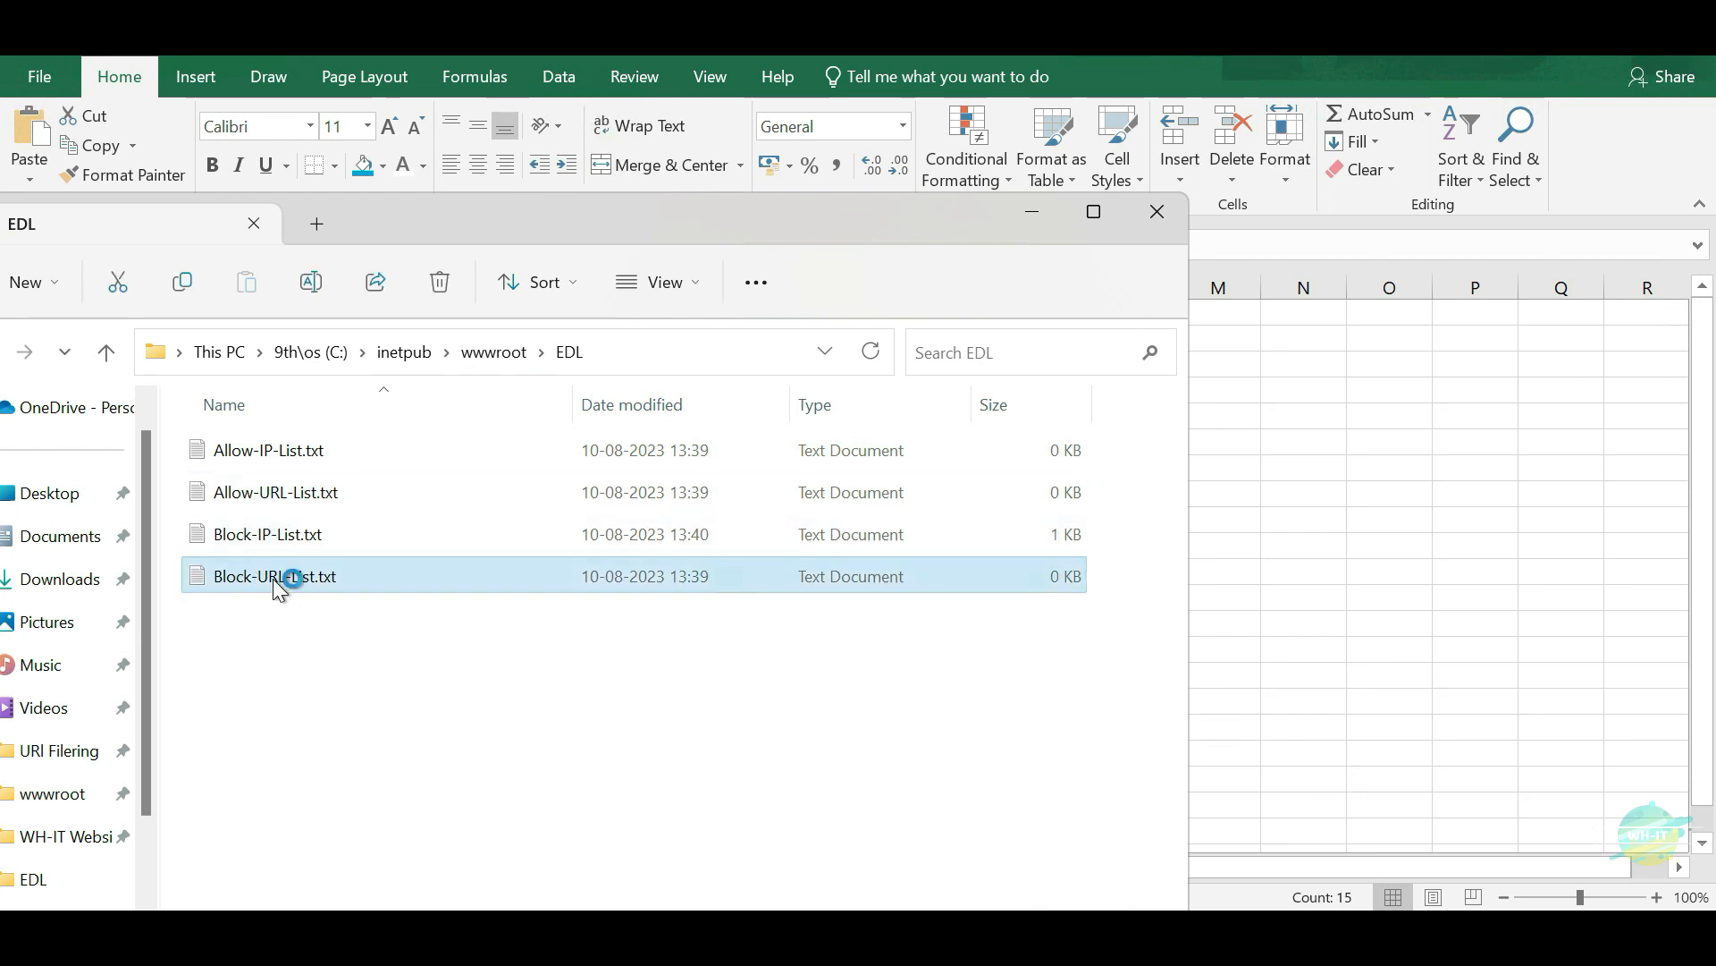
key("ctrl+v")
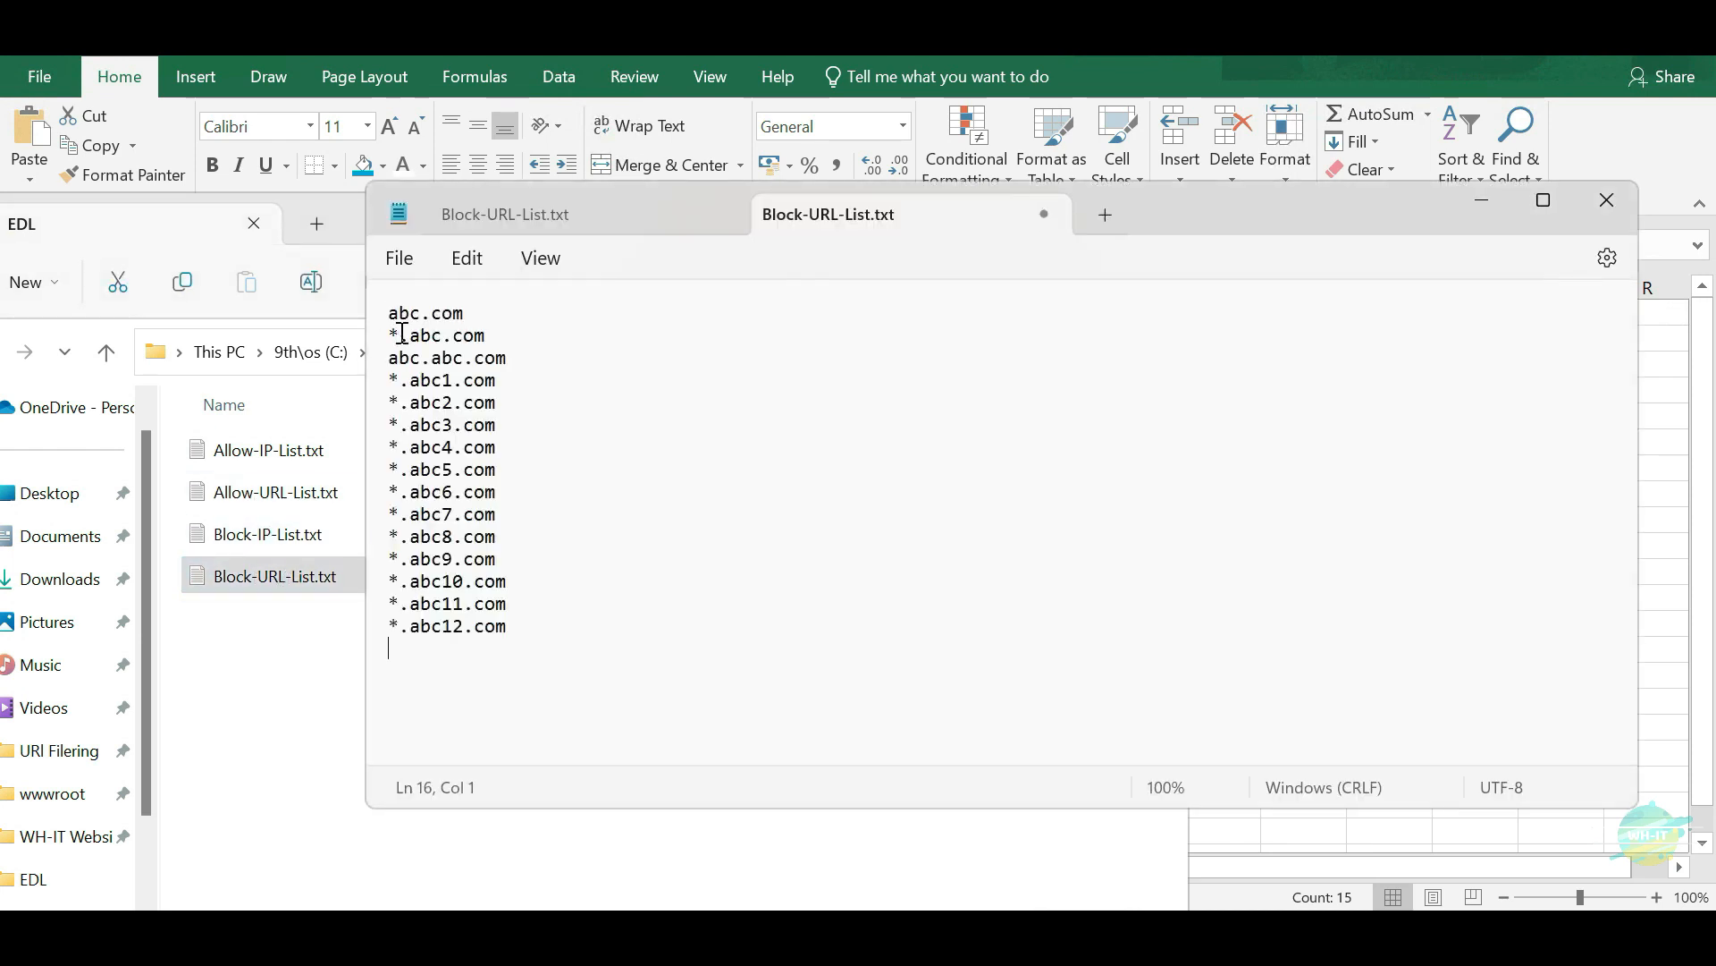
left_click(1607, 201)
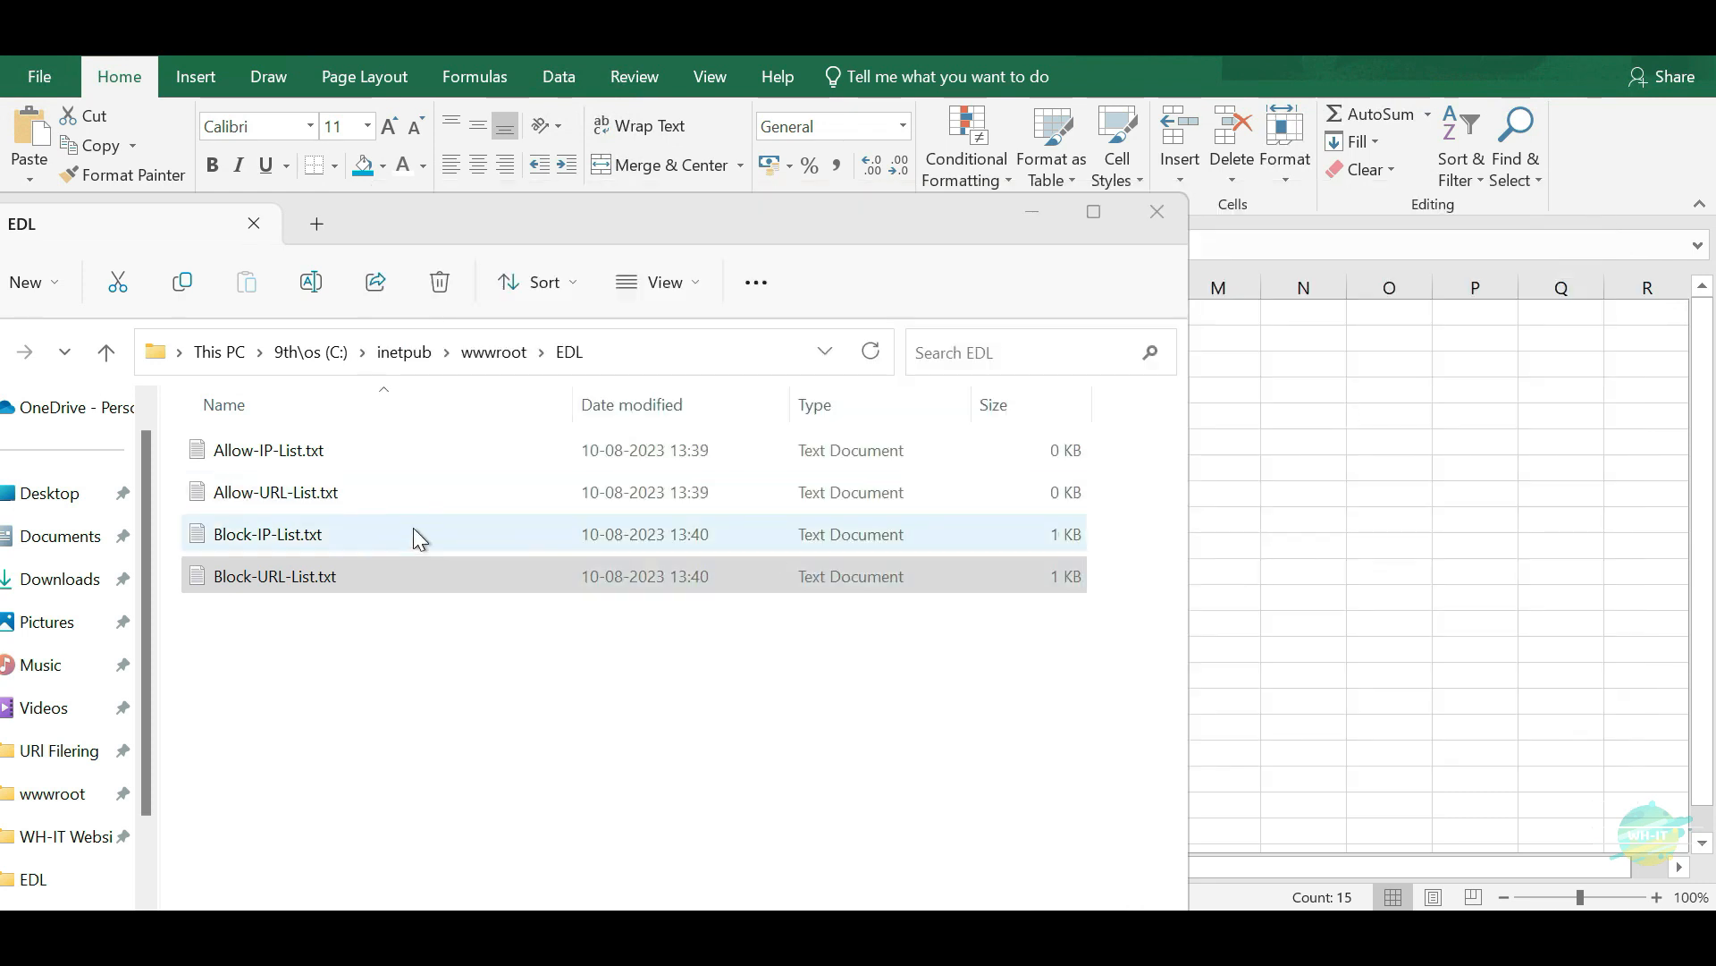
Step: Open Allow-IP-List.txt from the EDL folder and copy the Allow IP List addresses in cells E3:E17 of the Excel worksheet
left_click(292, 454)
double_click(294, 459)
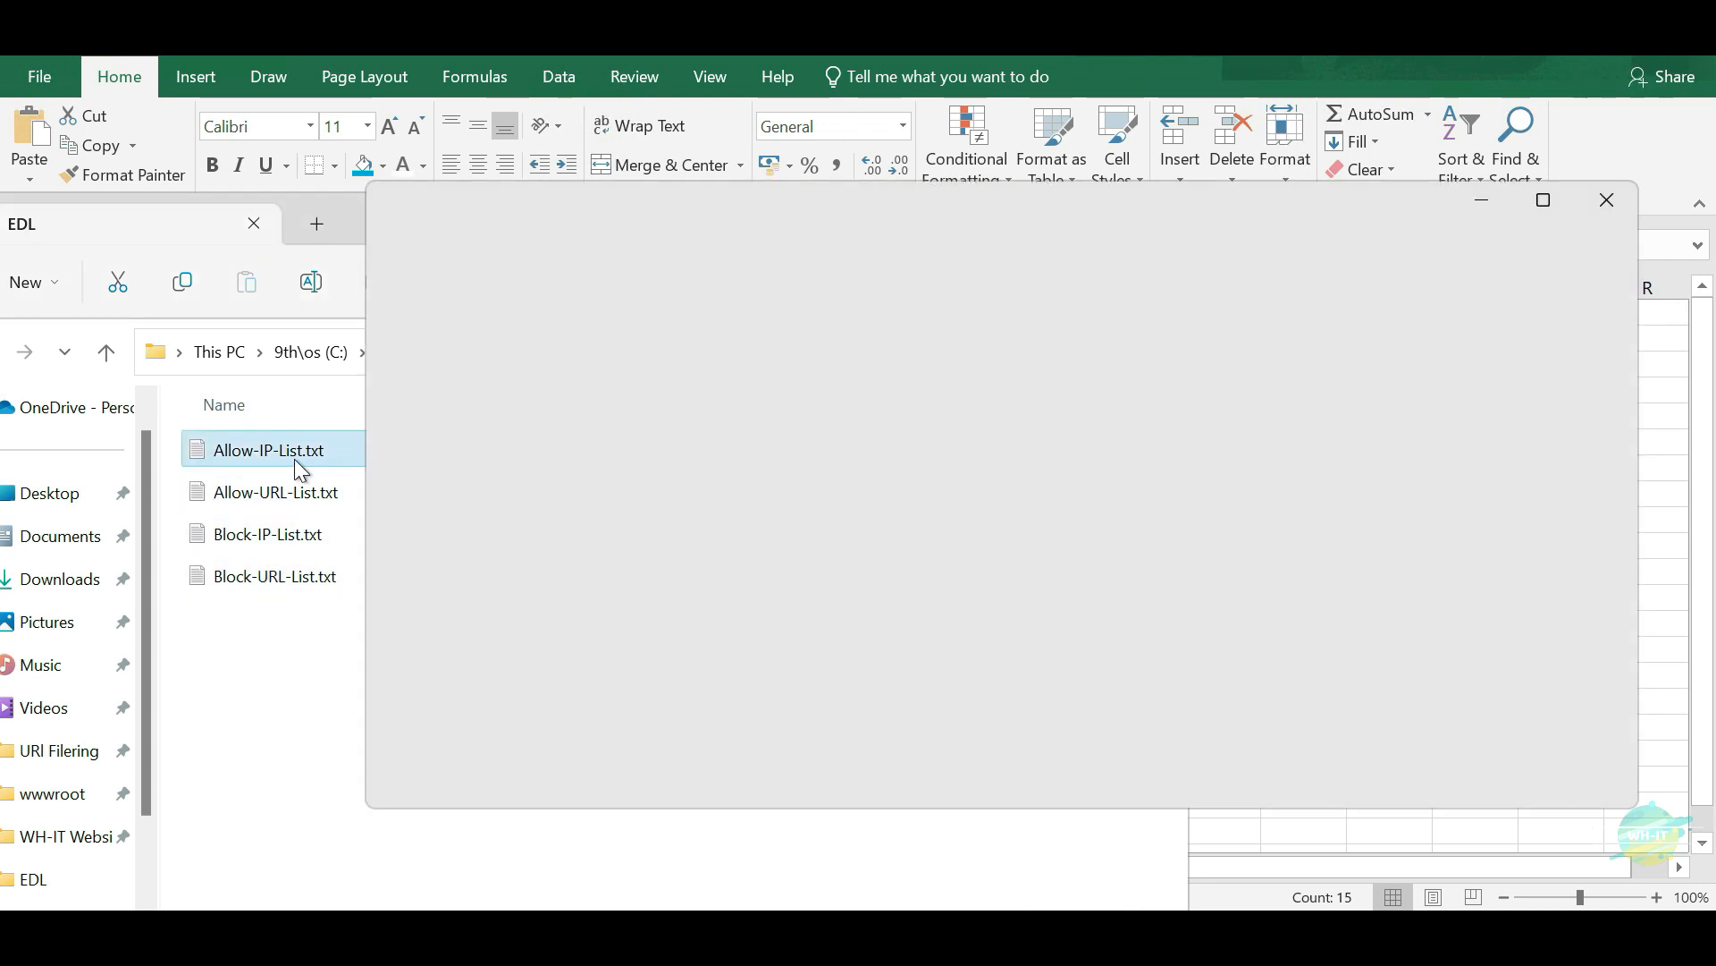
left_click(1037, 934)
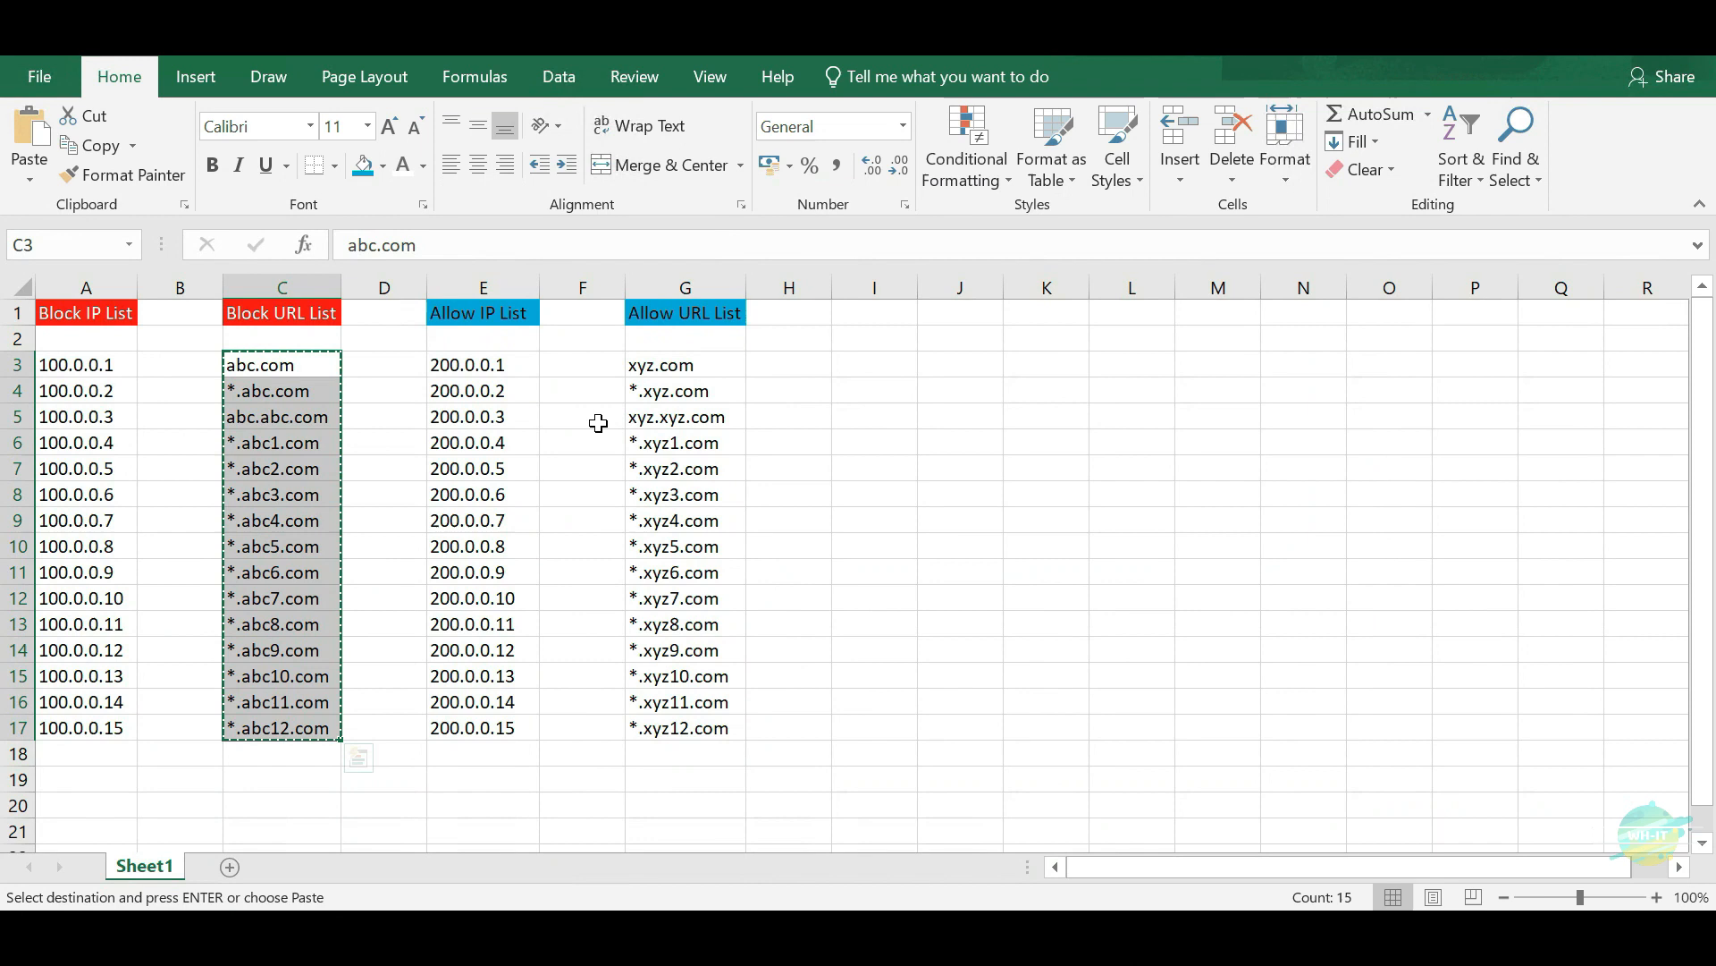
left_click(509, 364)
left_click(498, 728, "shift")
key("ctrl+c")
Step: Paste the copied addresses into the open Allow-IP-List.txt, then save and close it
key("alt+Tab")
key("ctrl+v")
key("ctrl+s")
left_click(1607, 199)
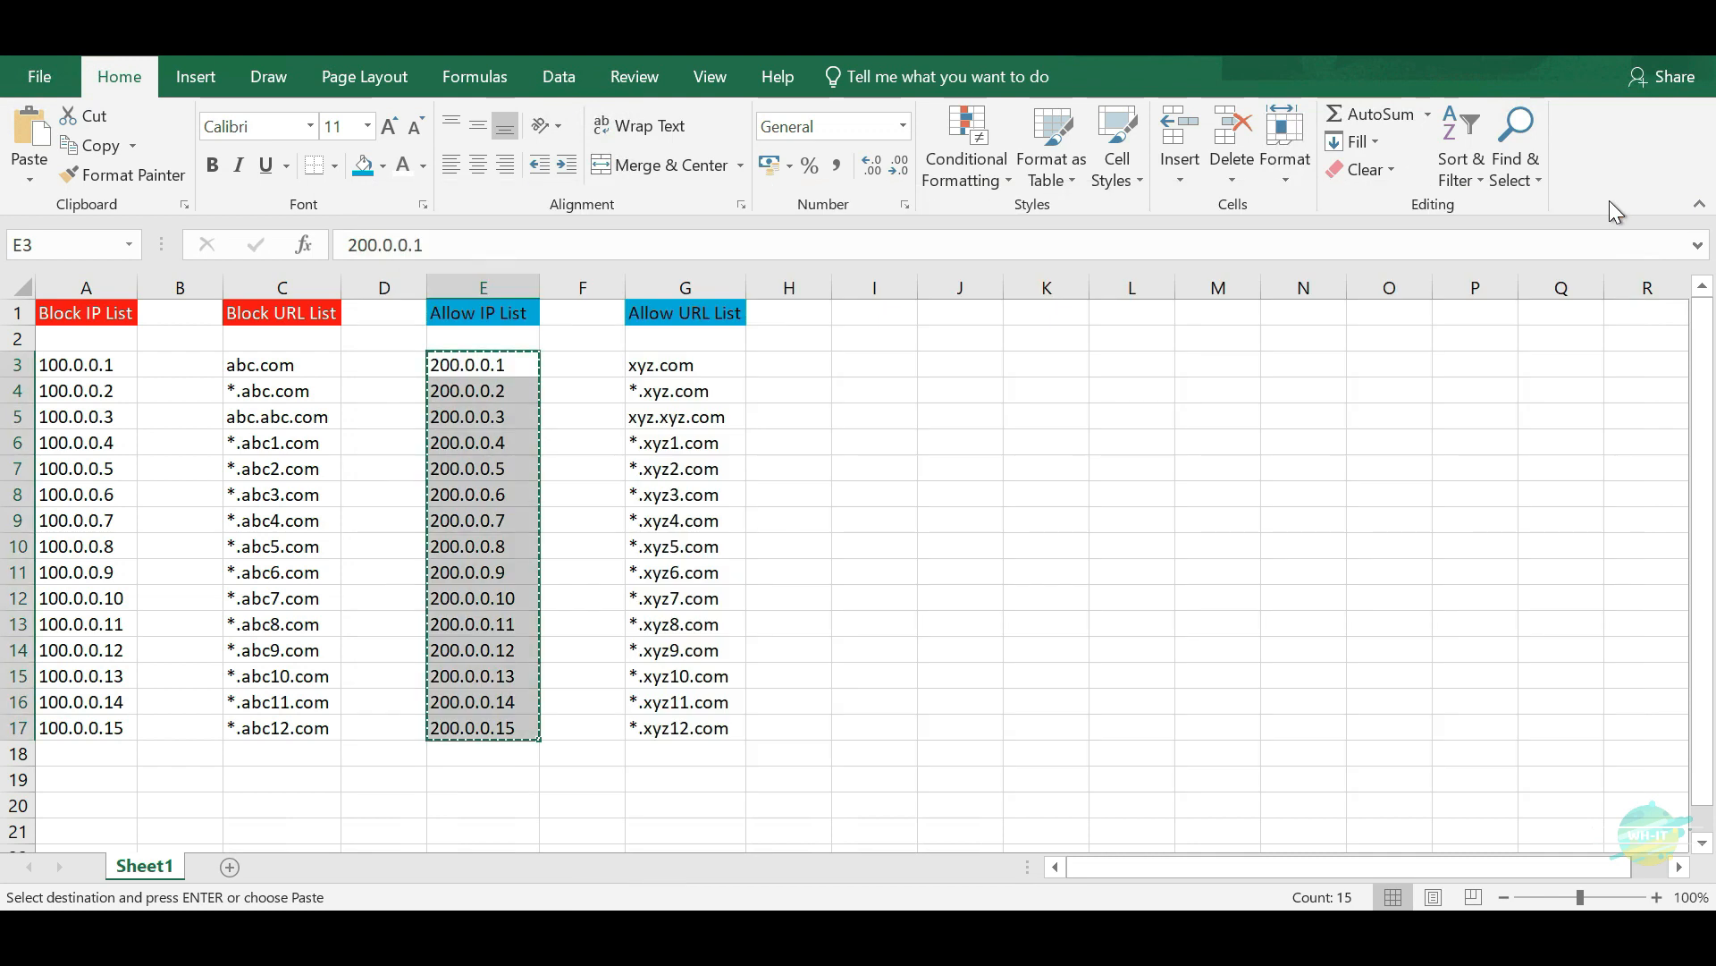
Step: Copy the Allow URL List entries in cells G3:G17 of the worksheet
left_click(677, 365)
left_click(694, 728, "shift")
key("ctrl+c")
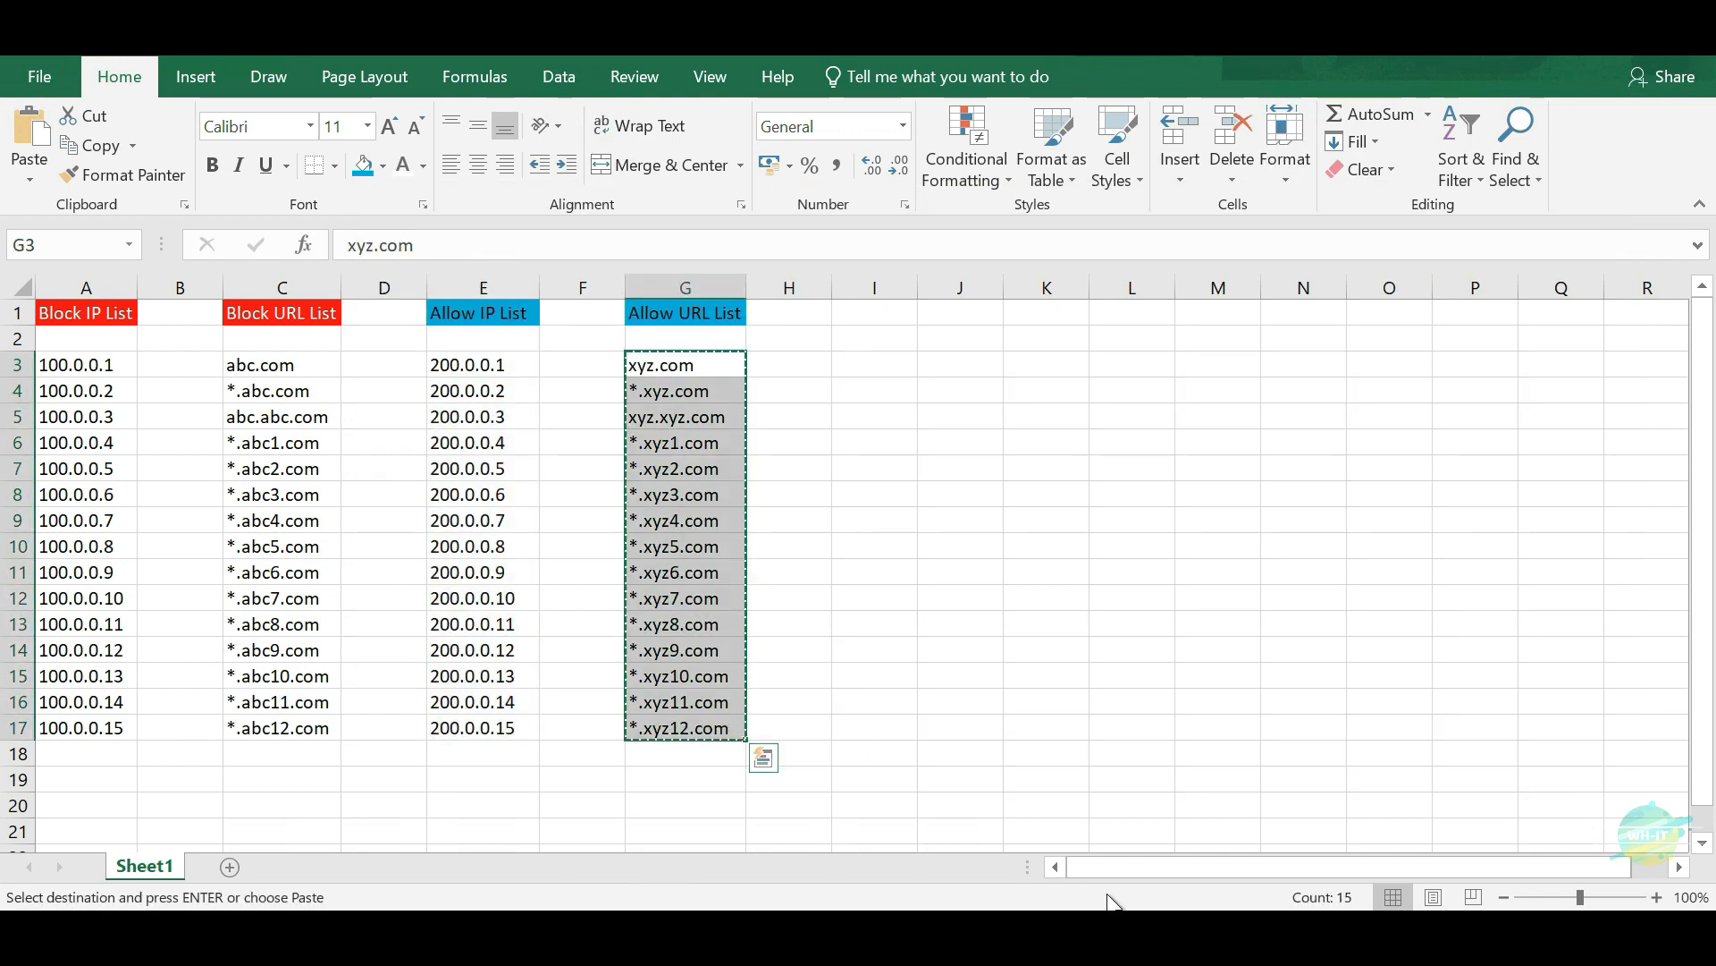
Step: Paste the copied allow URLs into Allow-URL-List.txt in the EDL folder, then save and close the file
key("alt+Tab")
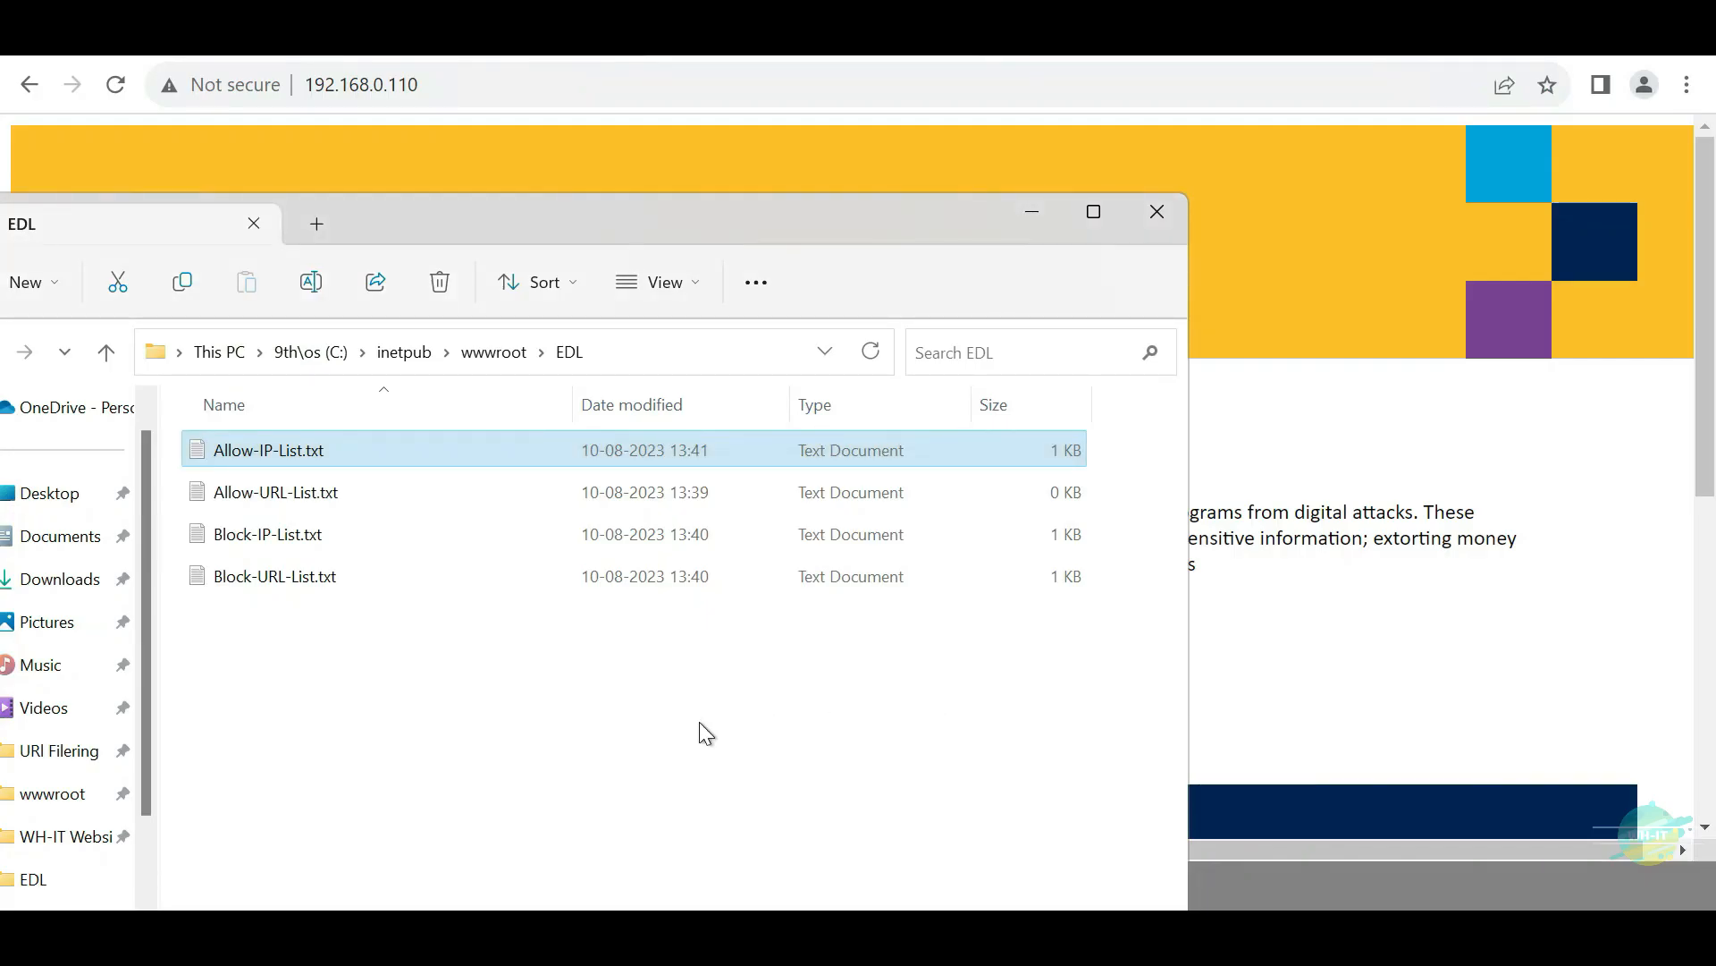
double_click(316, 496)
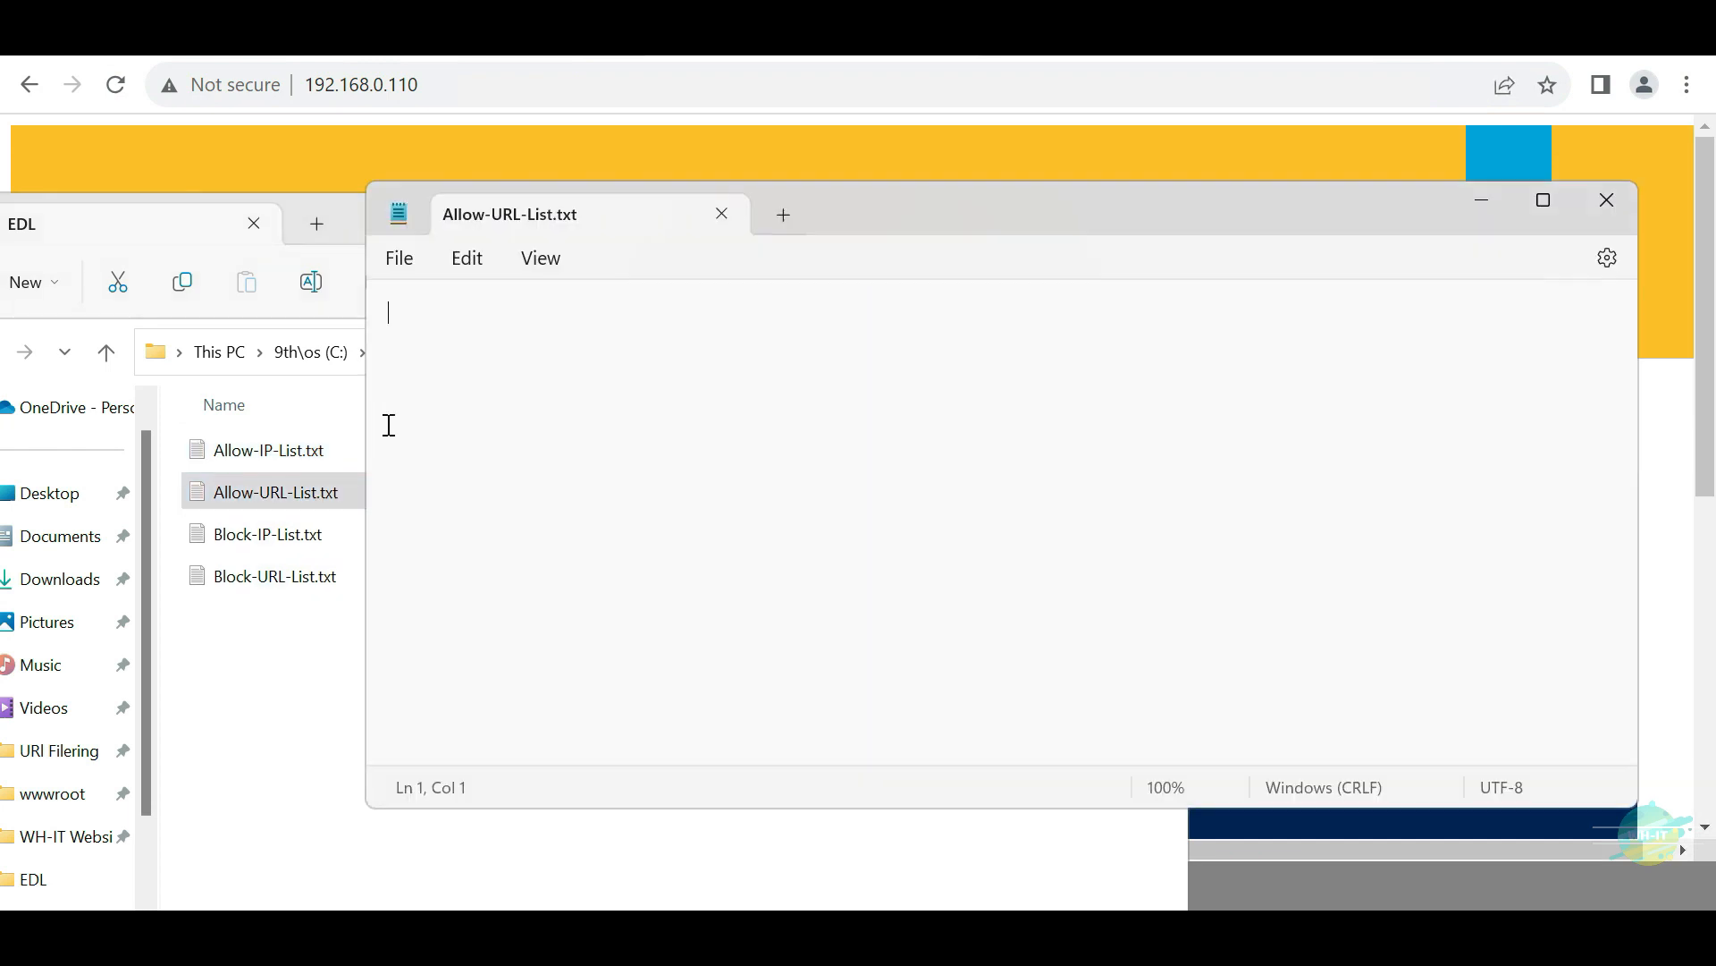
key("ctrl+v")
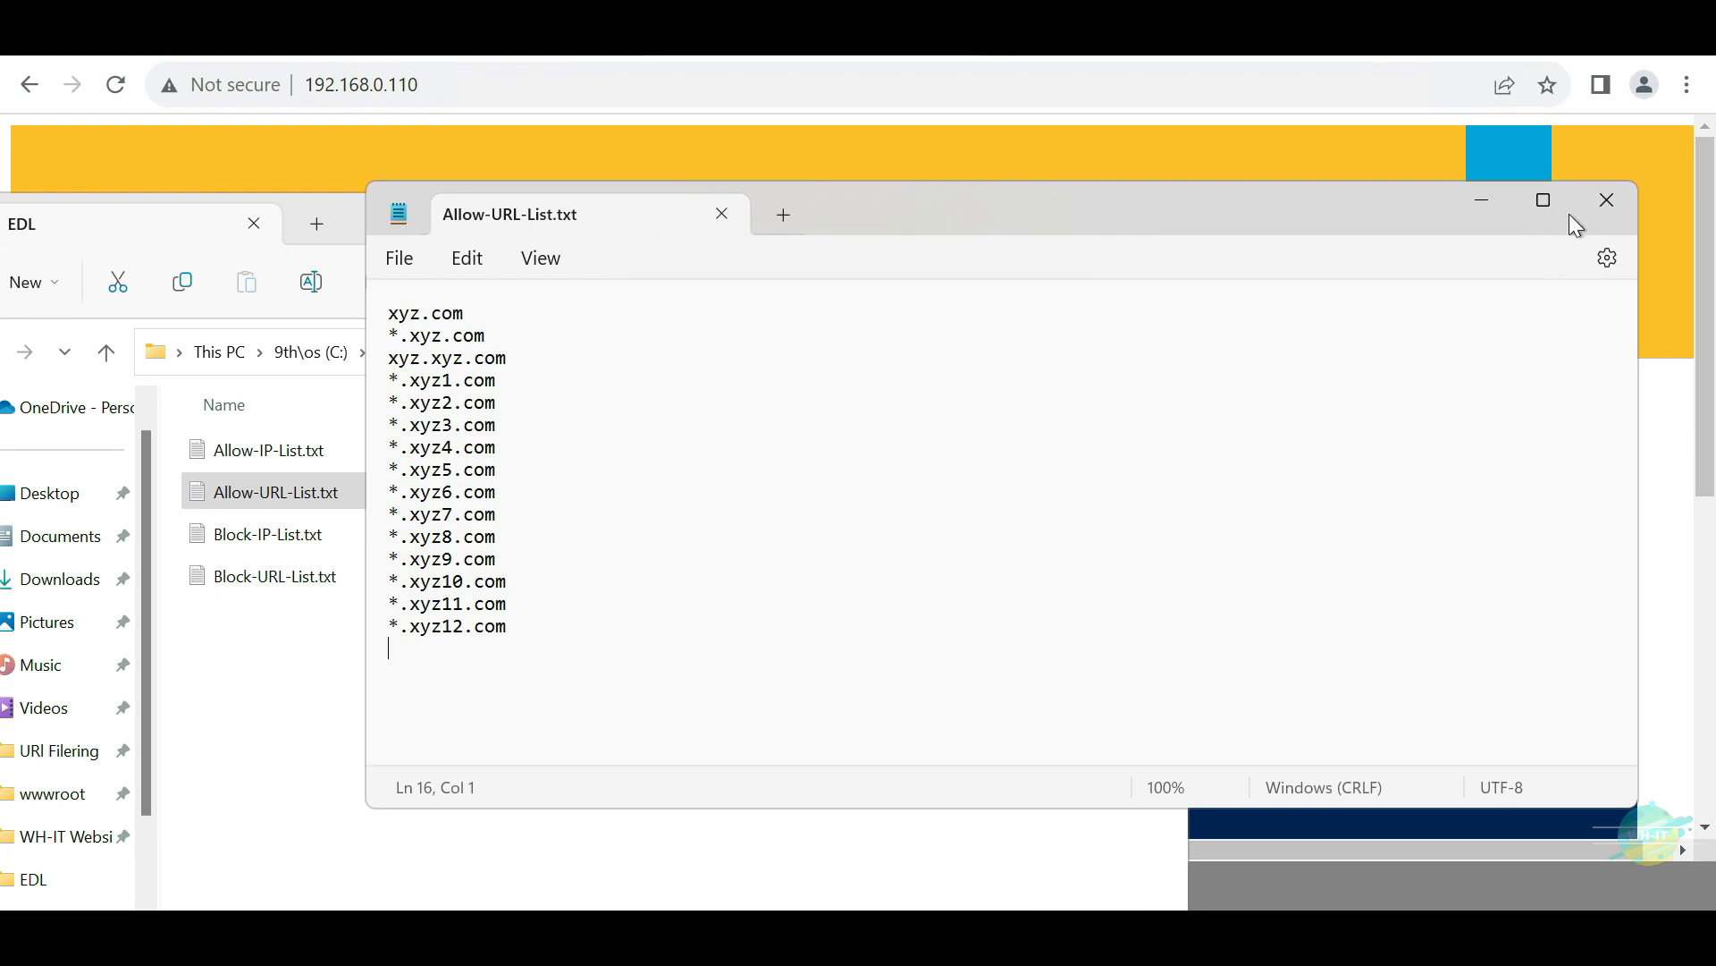
left_click(1604, 205)
left_click(373, 624)
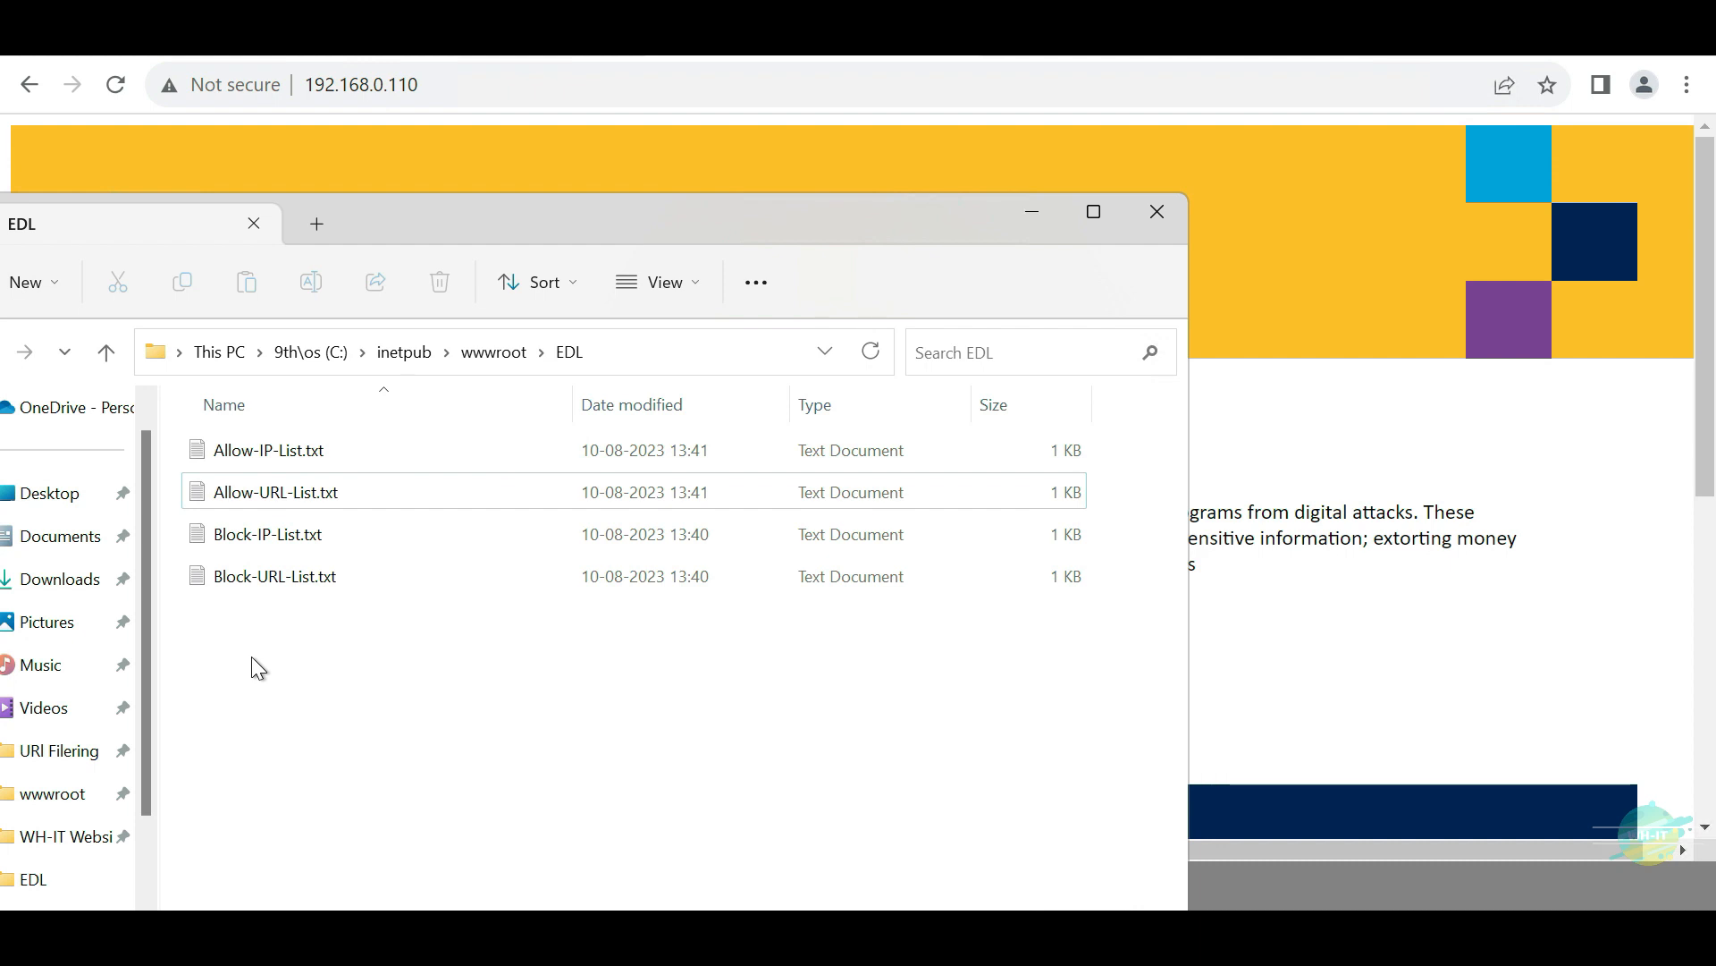
Step: Take the file name of Allow-IP-List.txt from the EDL folder and load 192.168.0.110/EDL/Allow-IP-List.txt in the browser
left_click(266, 450)
key("F2")
left_click_drag(342, 452, 158, 455)
left_click(433, 605)
left_click(492, 87)
left_click(497, 86)
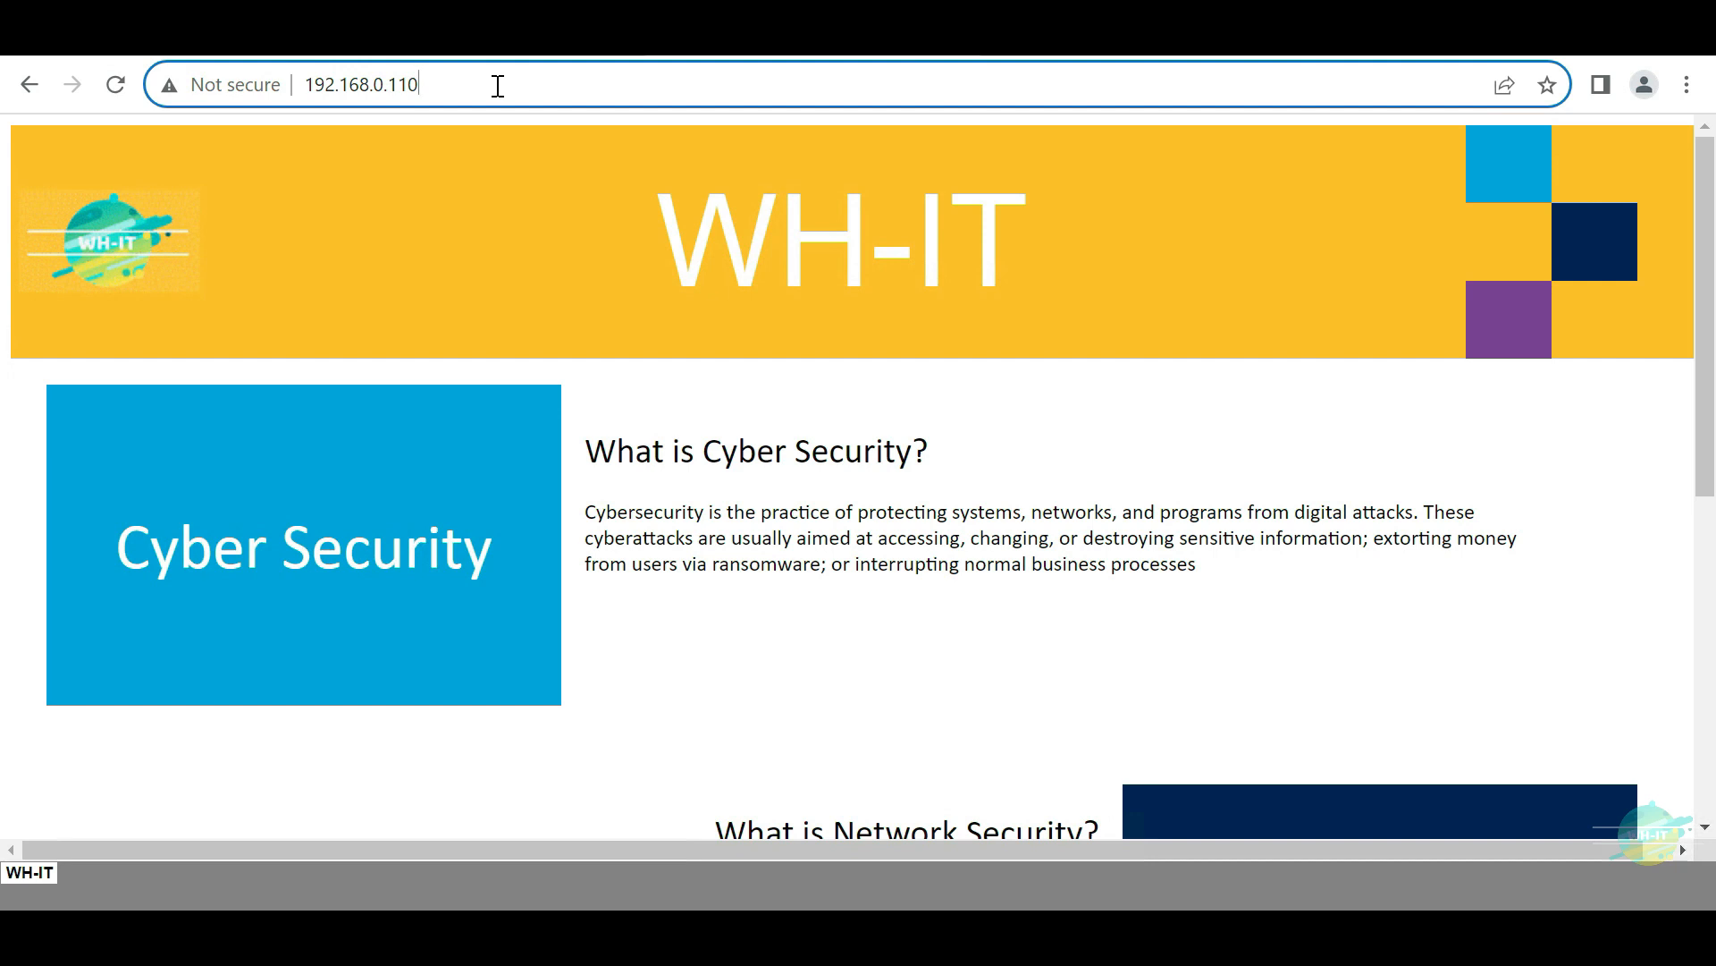
type("/E")
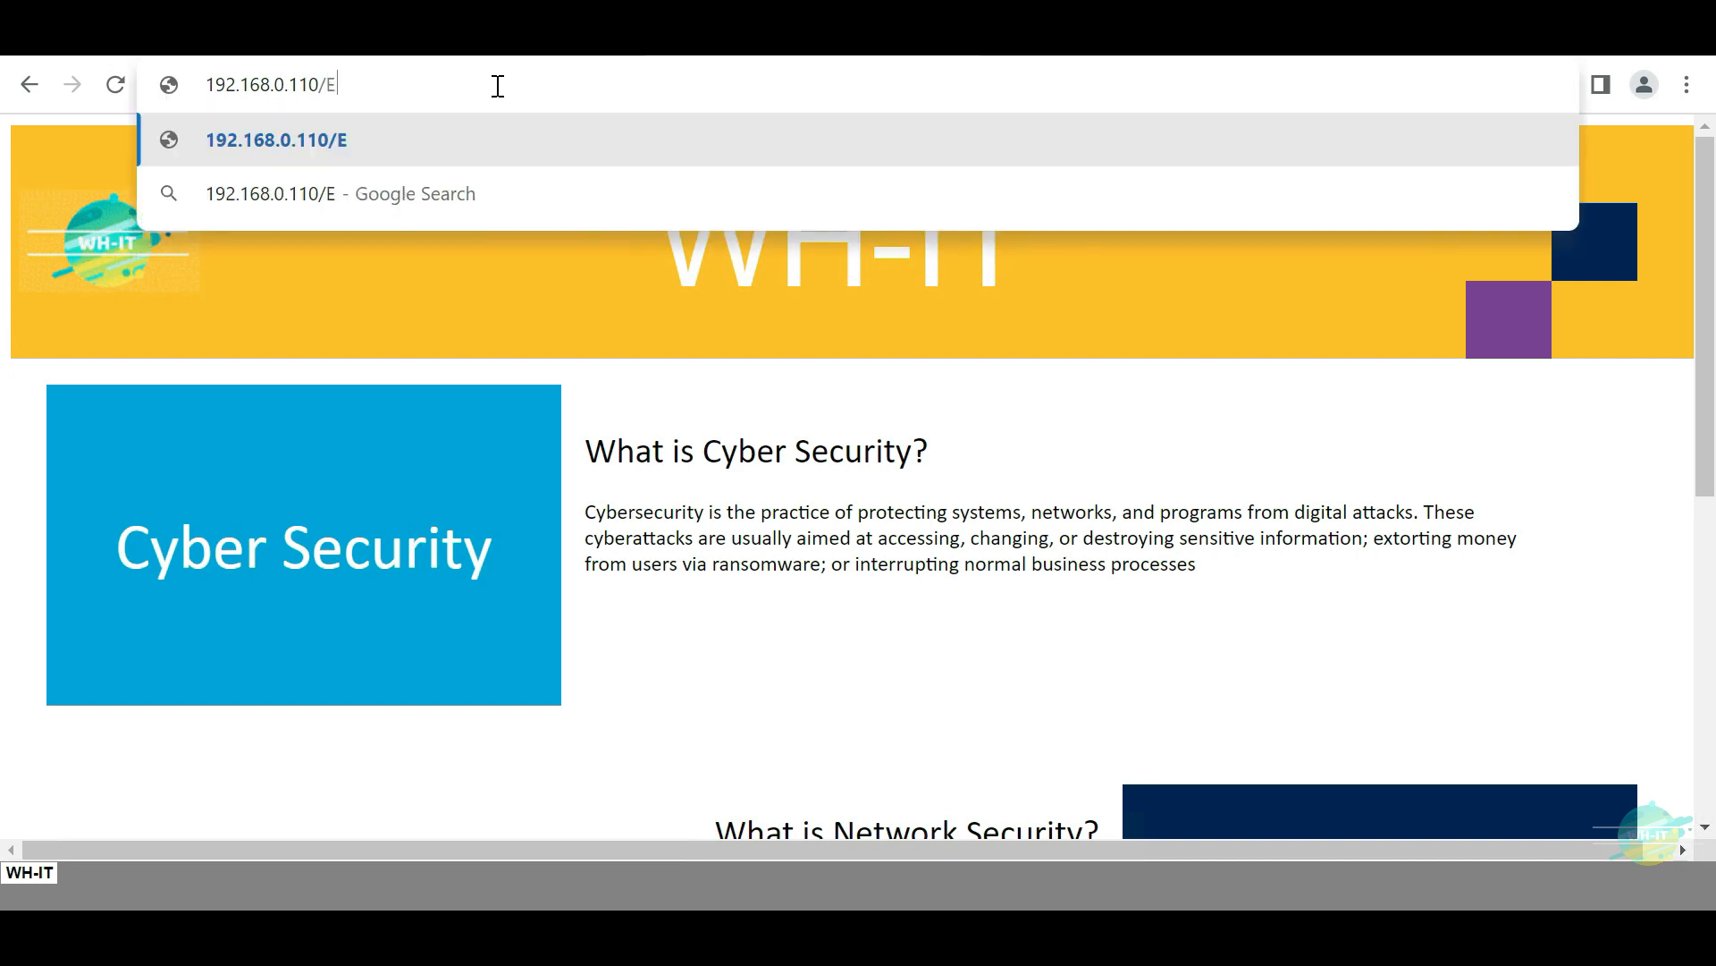
type("DL/Allow-IP-List.txt")
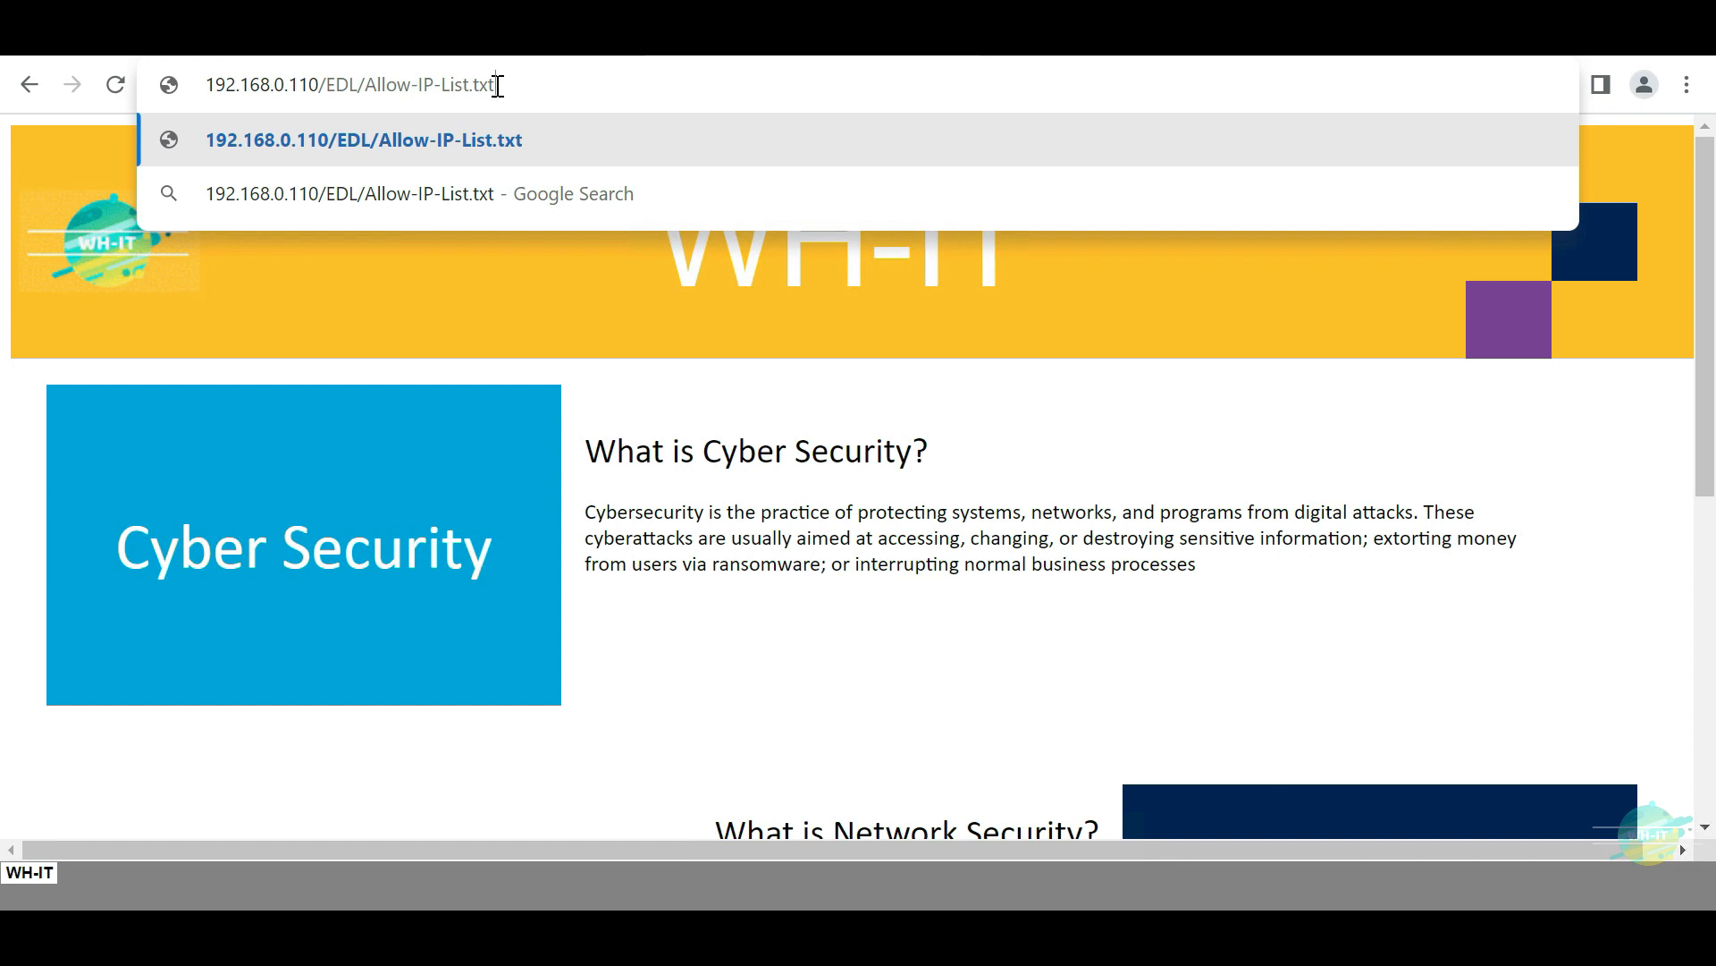
key("Return")
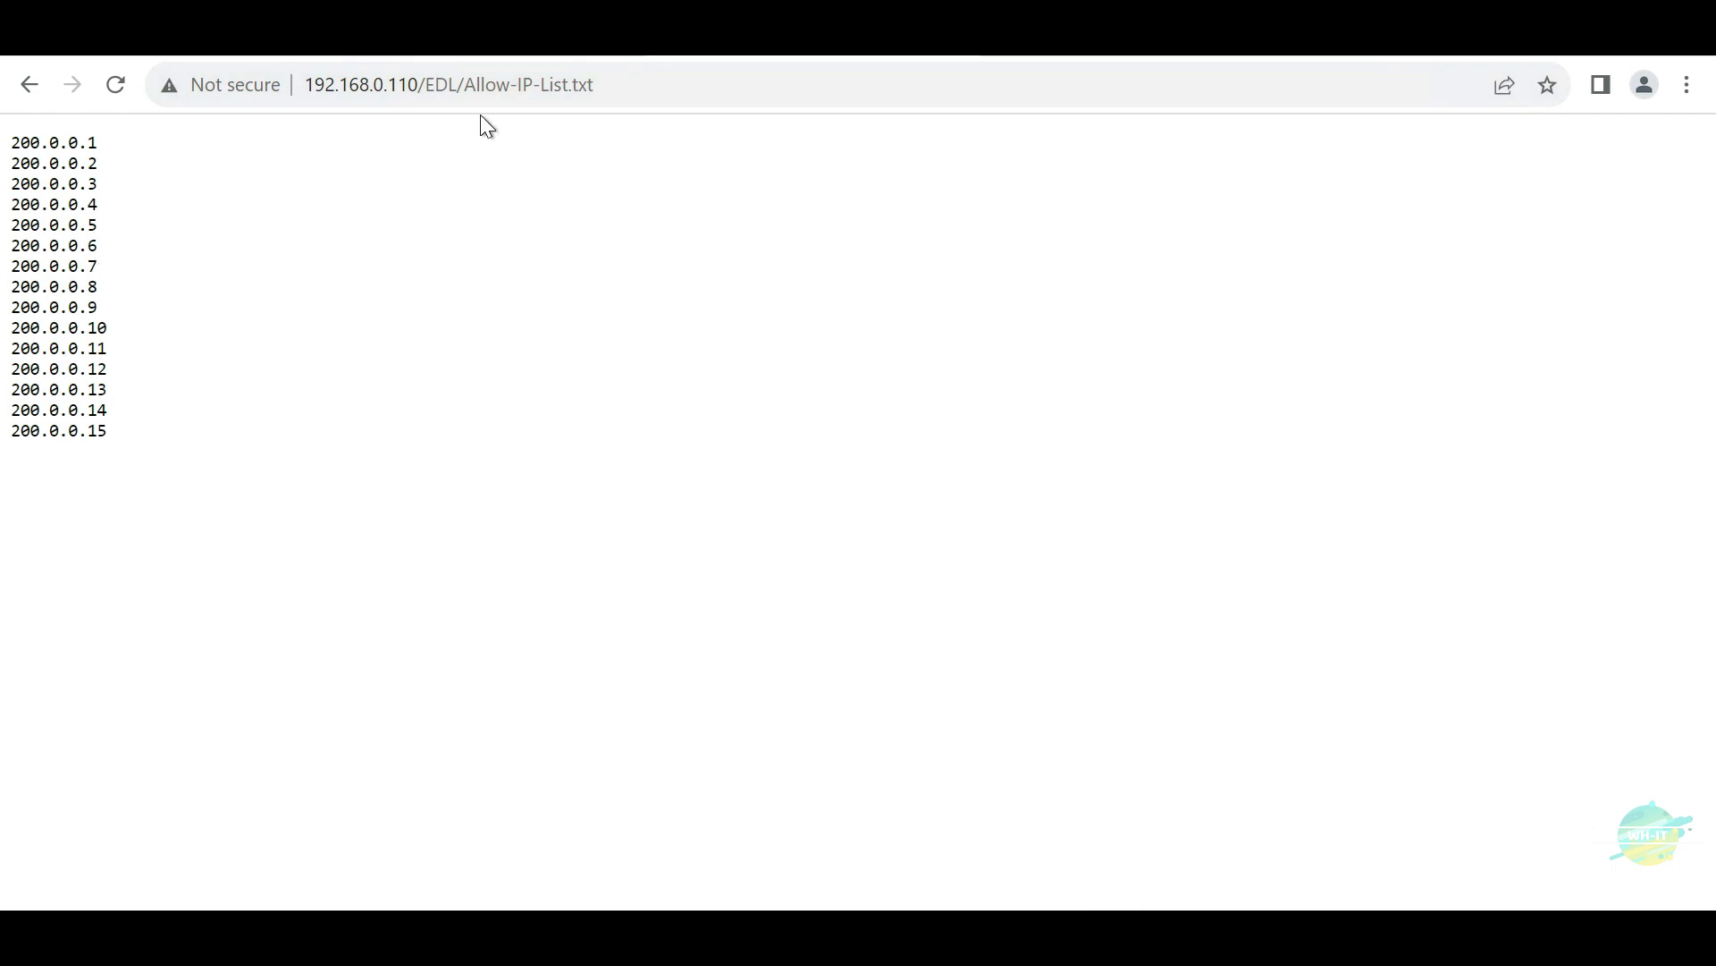
Step: Change IP to URL in the web address and load 192.168.0.110/EDL/Allow-URL-List.txt
left_click(506, 91)
left_click(504, 86)
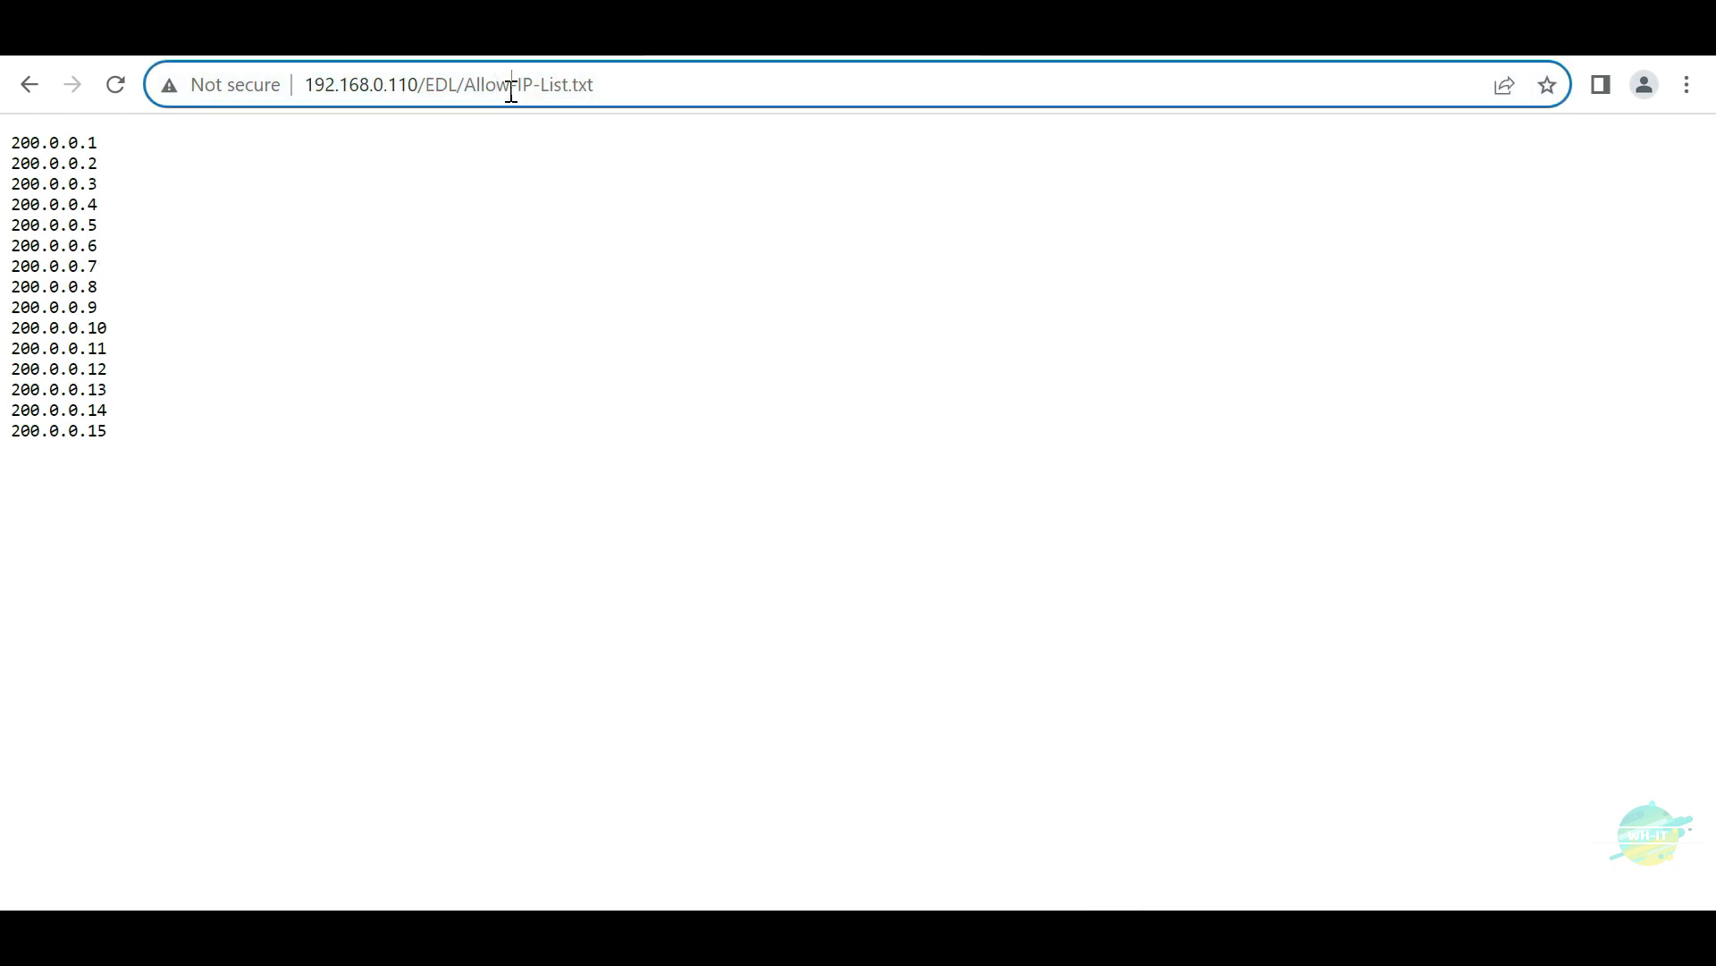
key("Delete")
key("Delete")
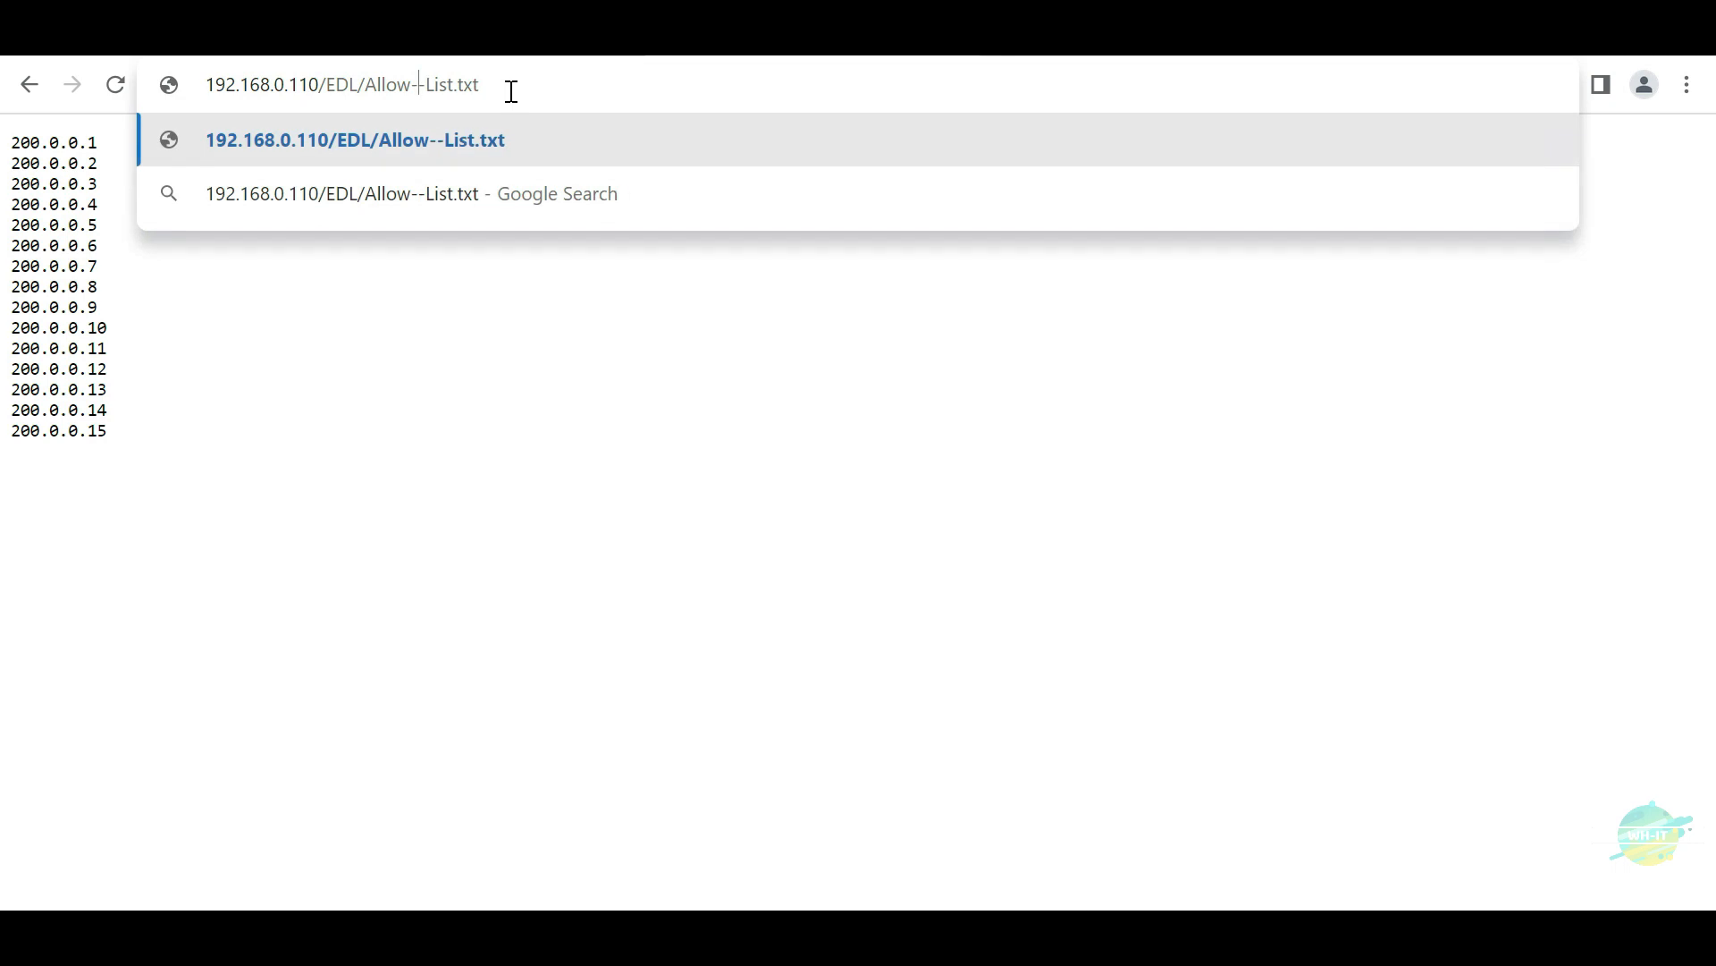
type("URL")
key("Return")
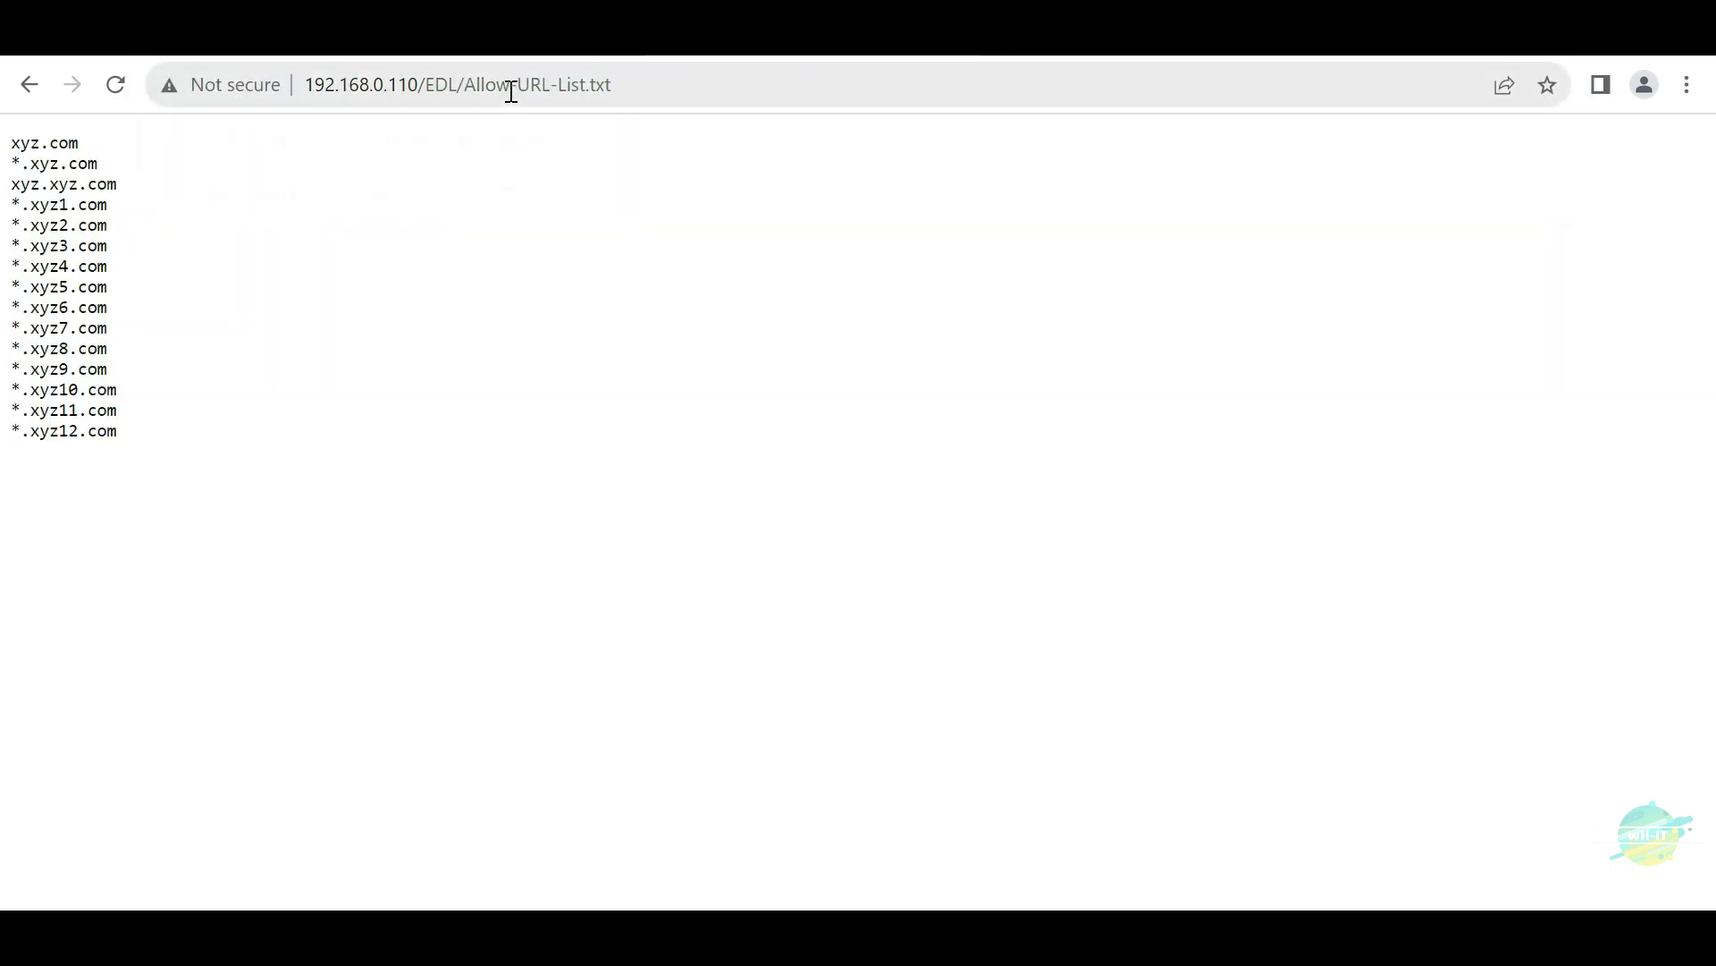
Step: Replace Allow with Block in the web address and load 192.168.0.110/EDL/Block-URL-List.txt
left_click(512, 89)
left_click(471, 87)
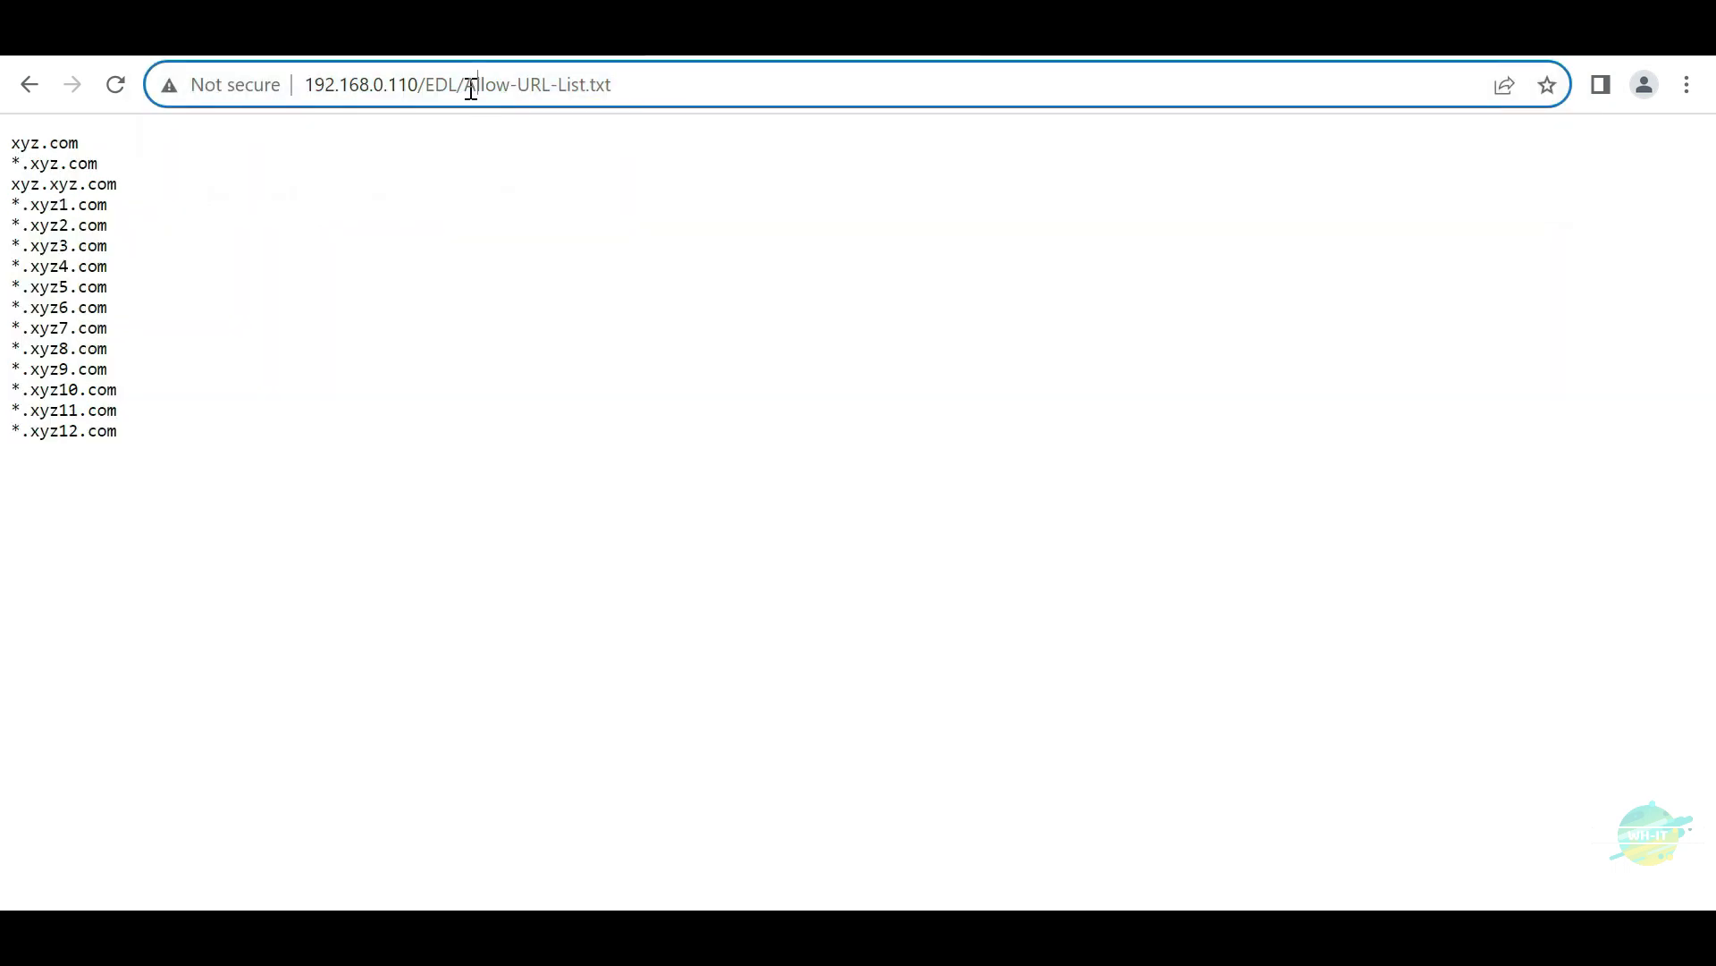
type("Block")
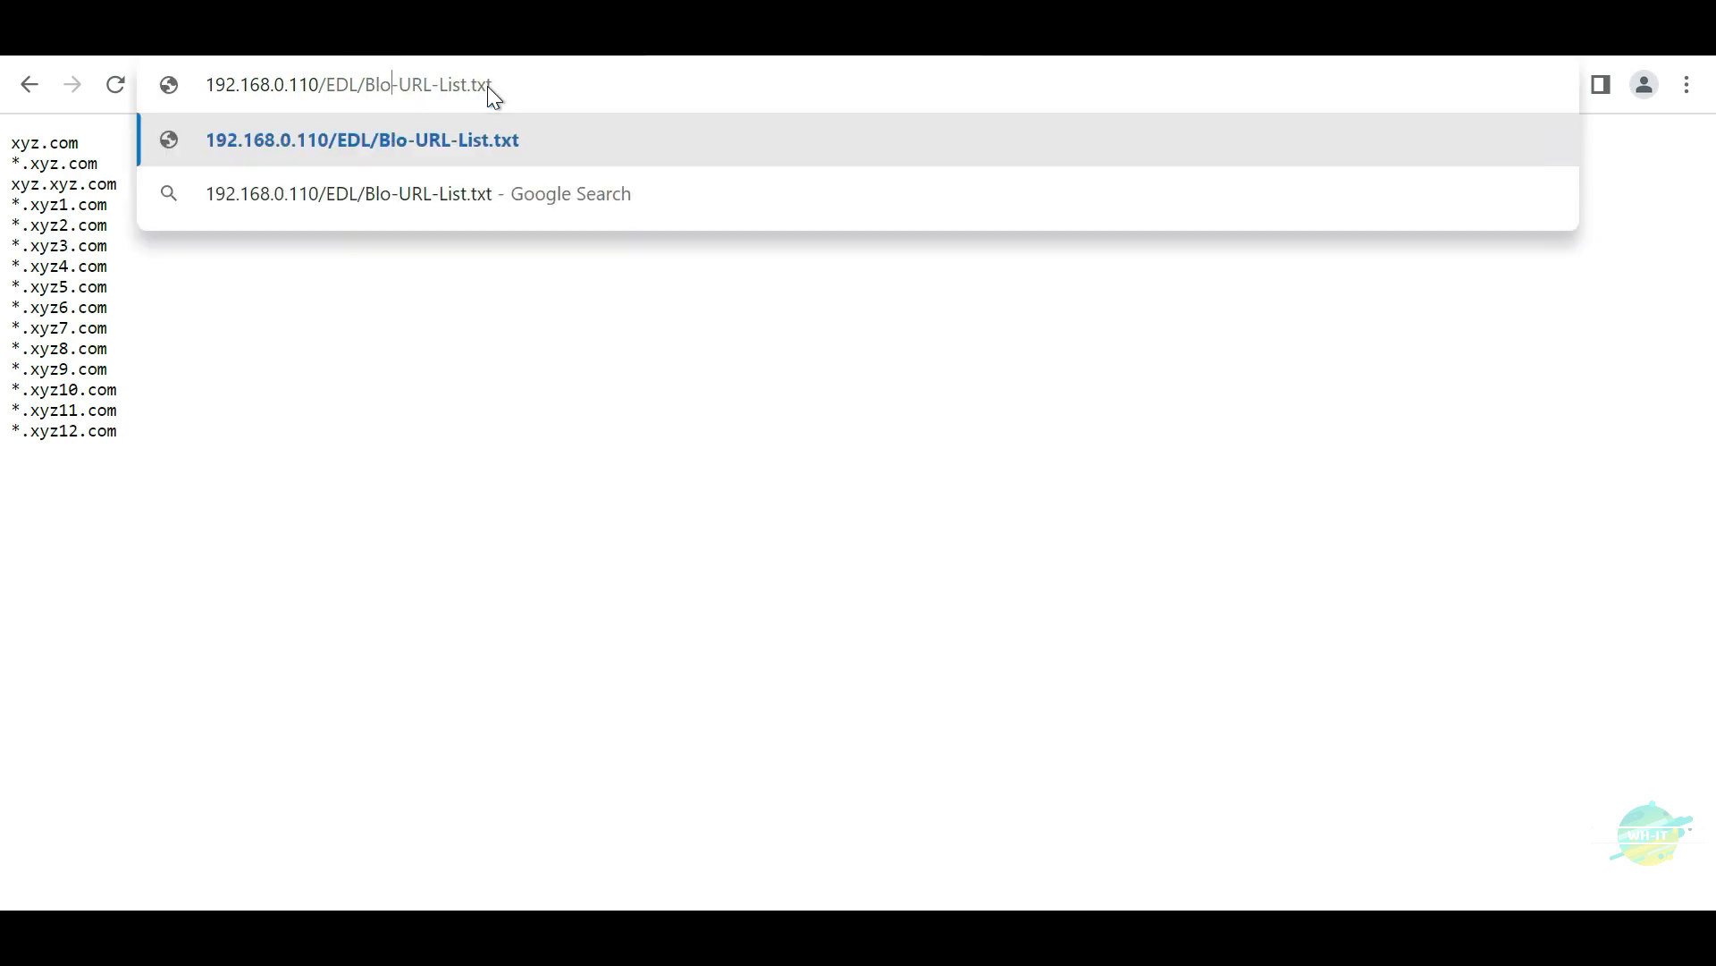
key("Return")
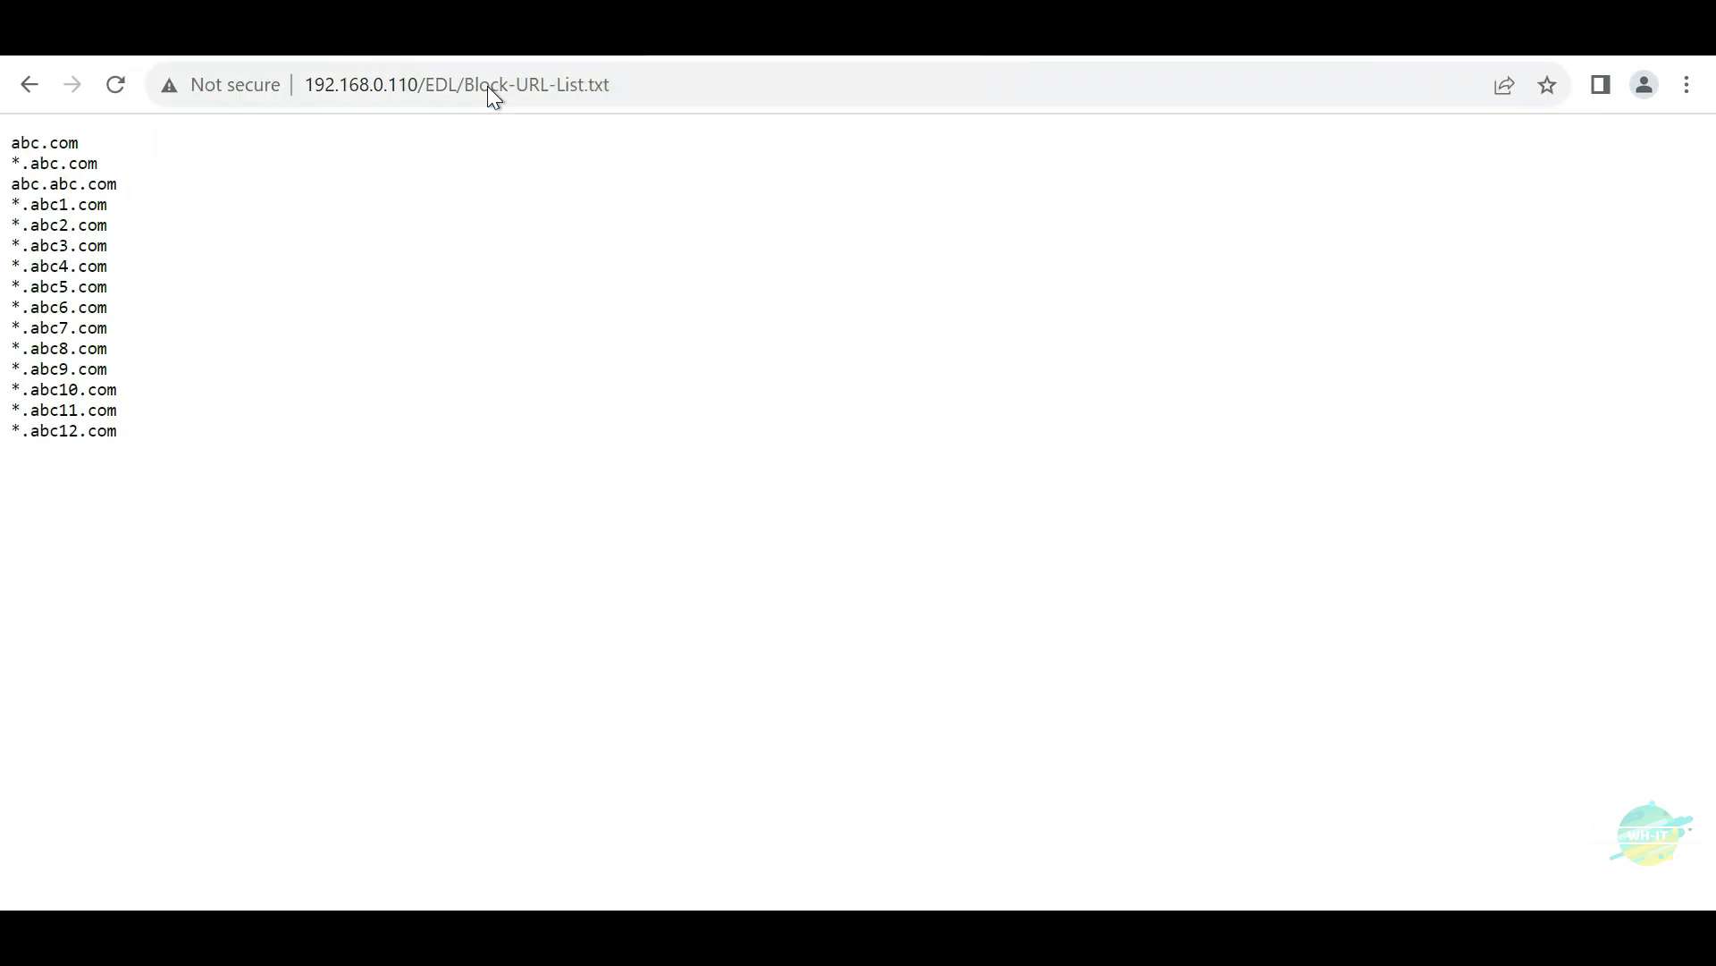
Step: Change URL to IP in the web address, load 192.168.0.110/EDL/Block-IP-List.txt and select its full address
left_click(492, 88)
left_click(522, 85)
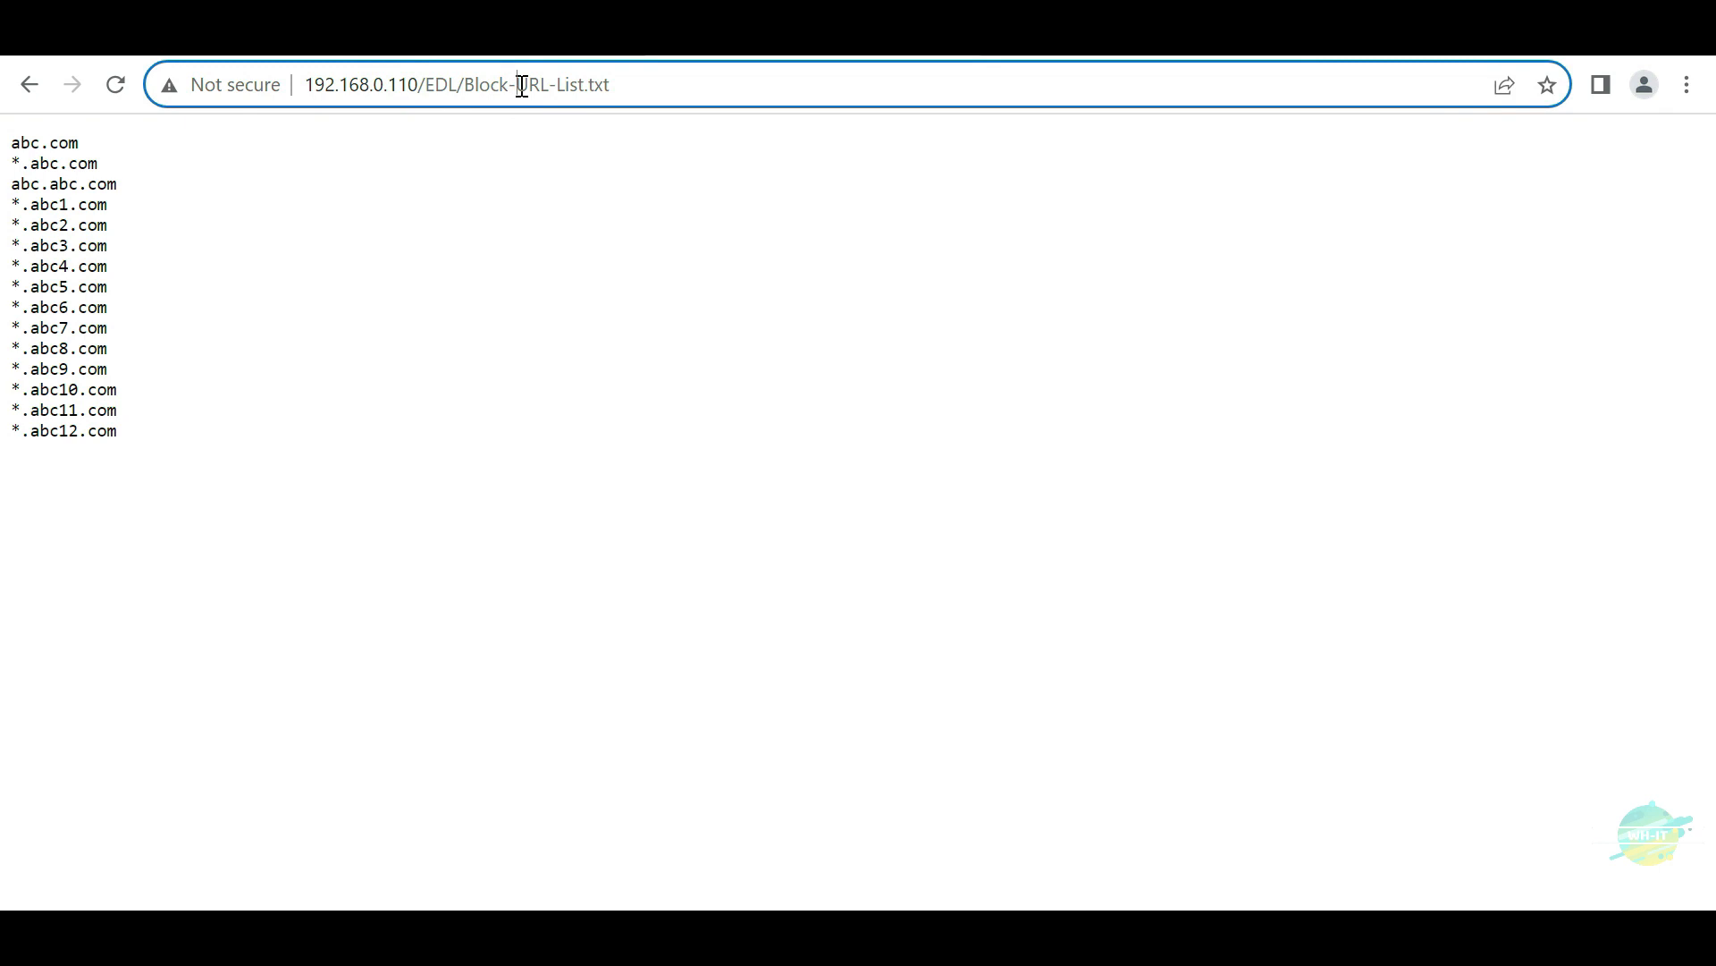
double_click(539, 86)
type("IP")
key("Return")
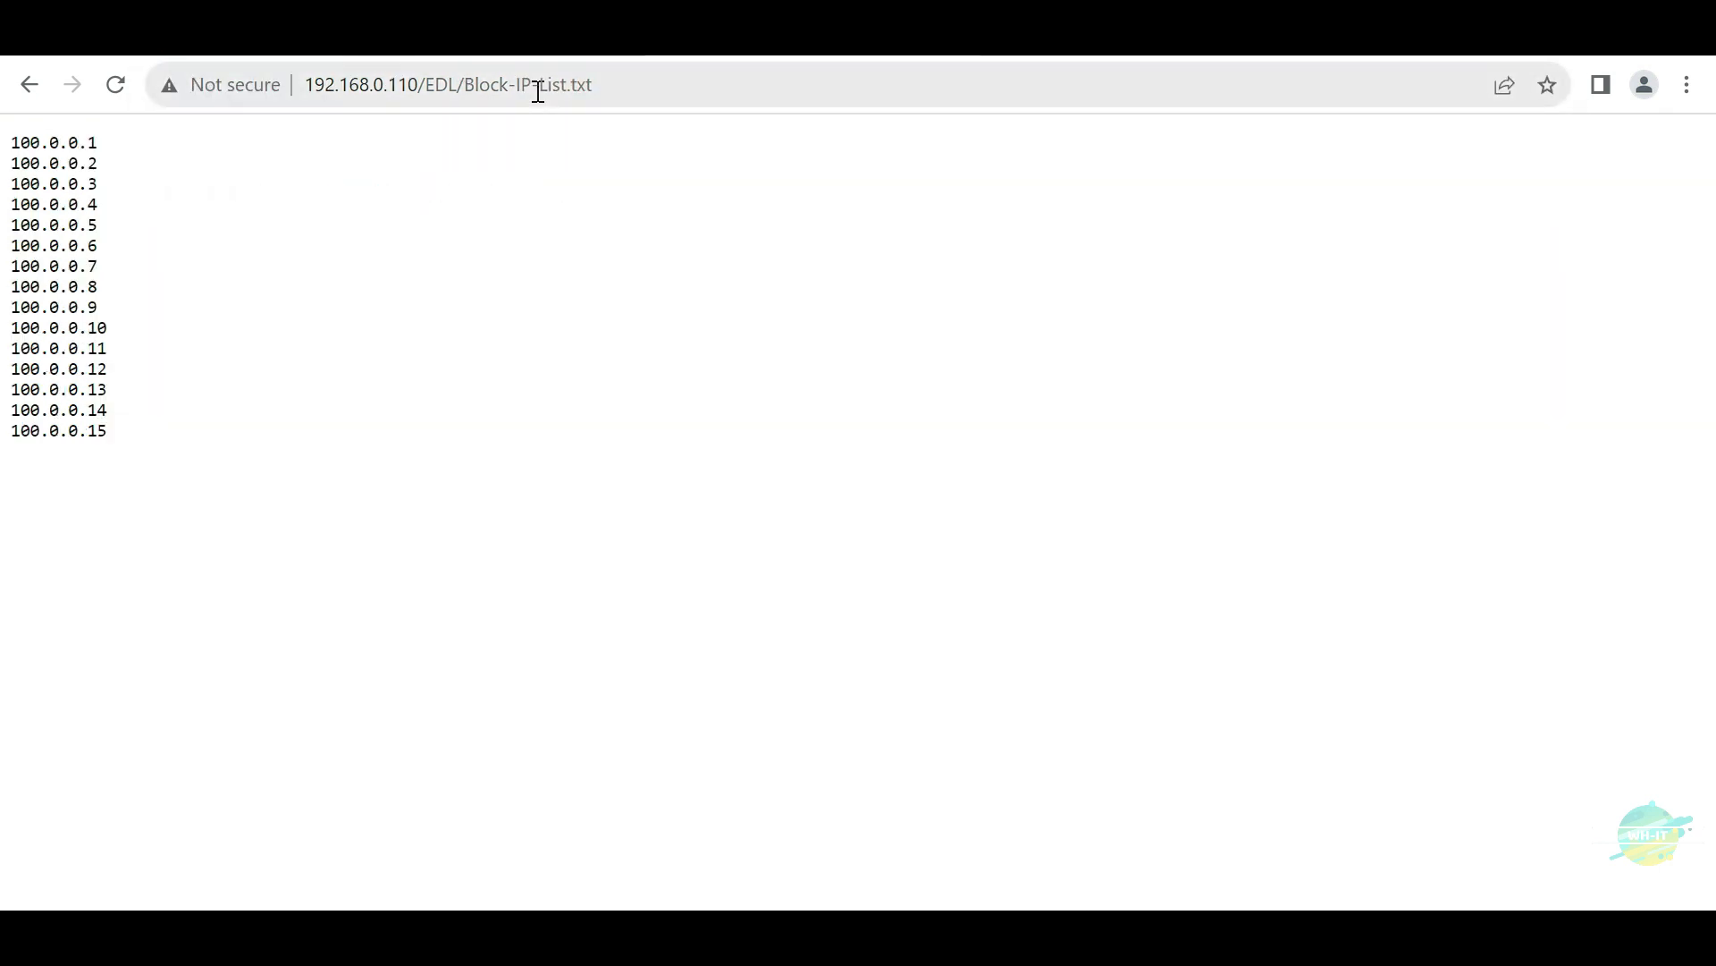
left_click(606, 92)
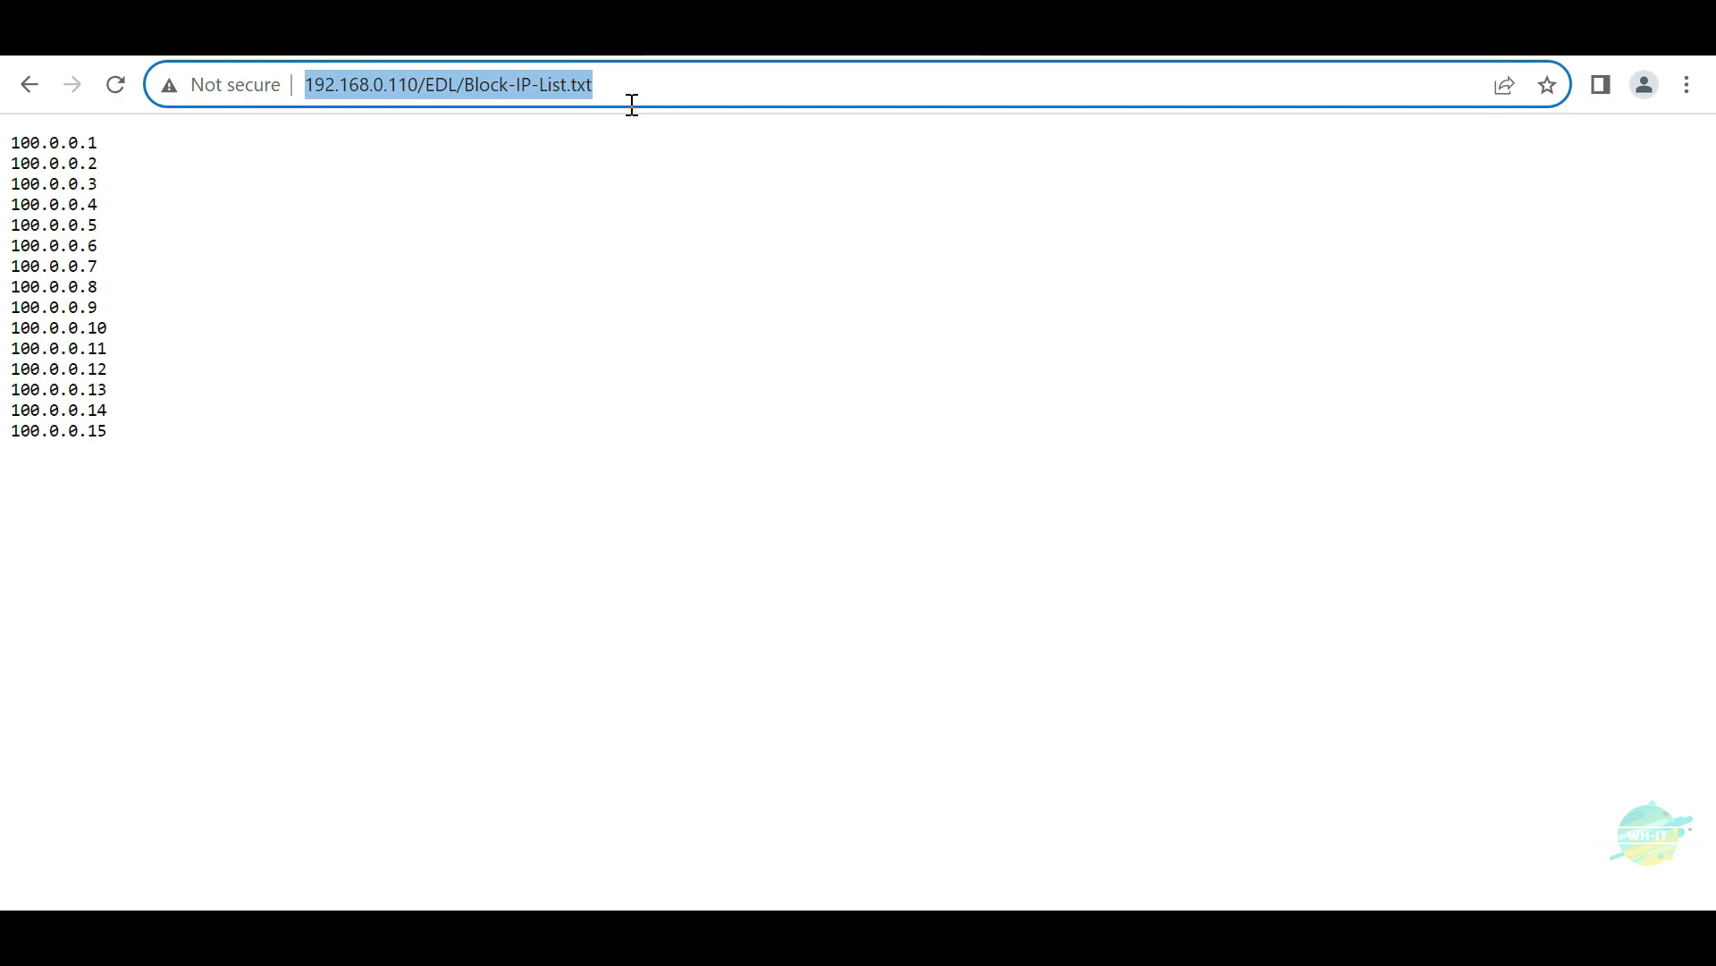
Step: Switch to the PA-VM firewall and try to delete the EDL Test external dynamic list
left_click(614, 220)
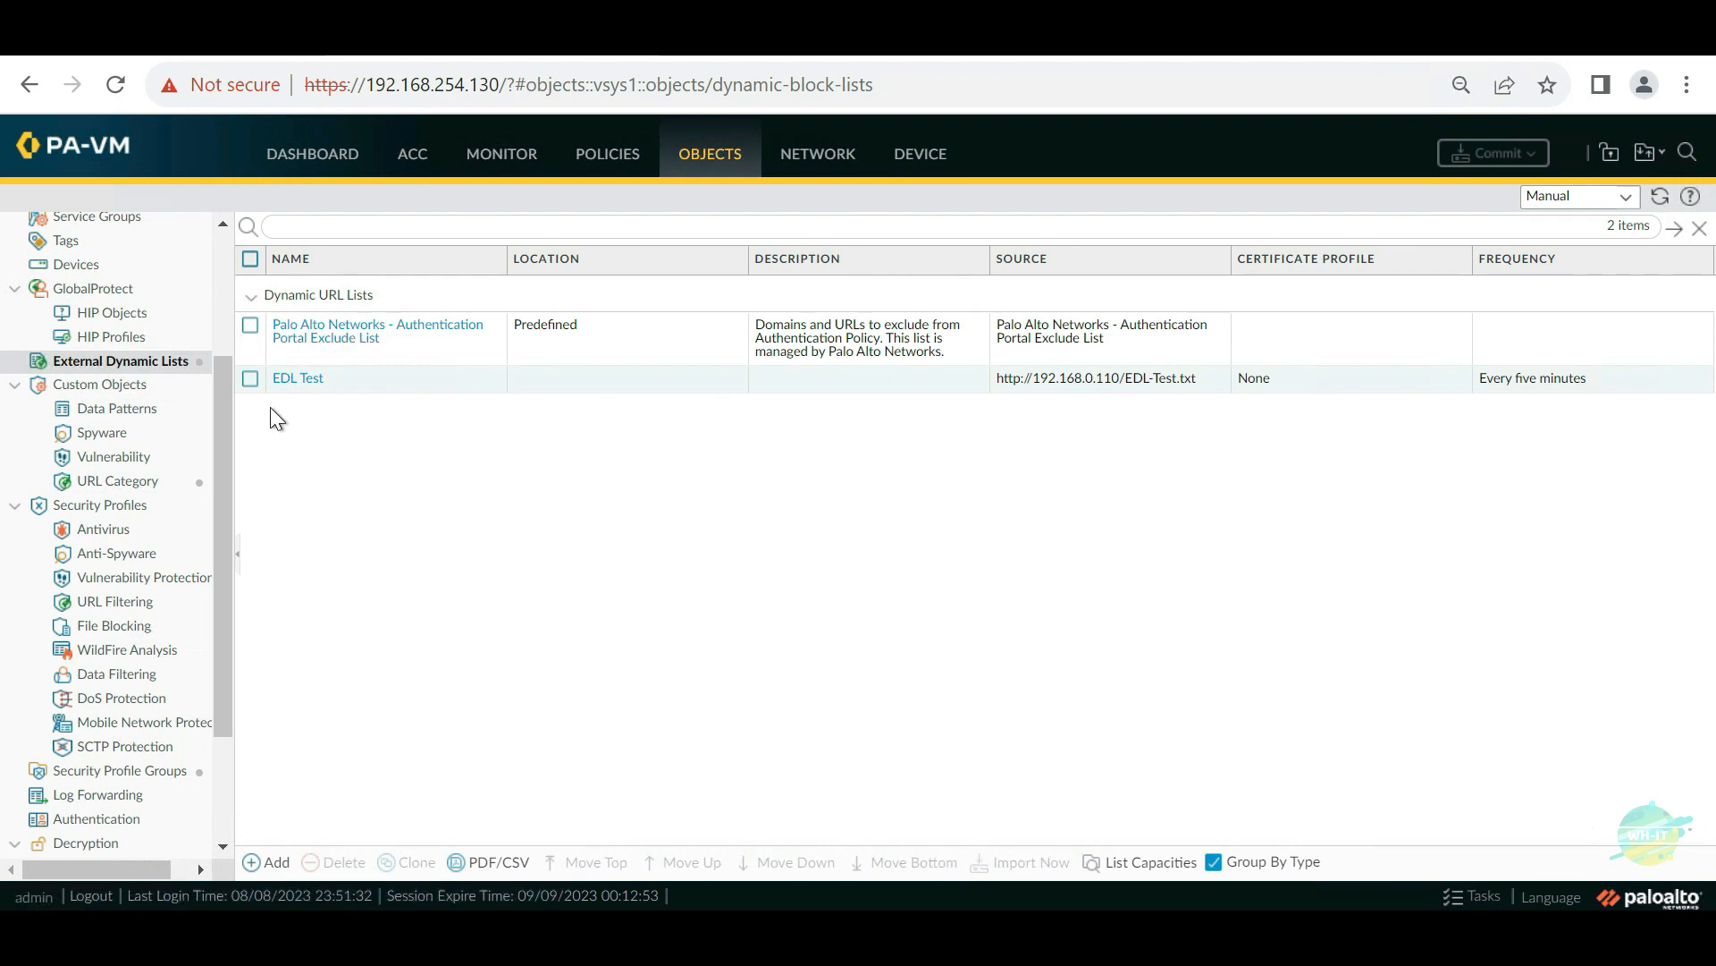
left_click(253, 383)
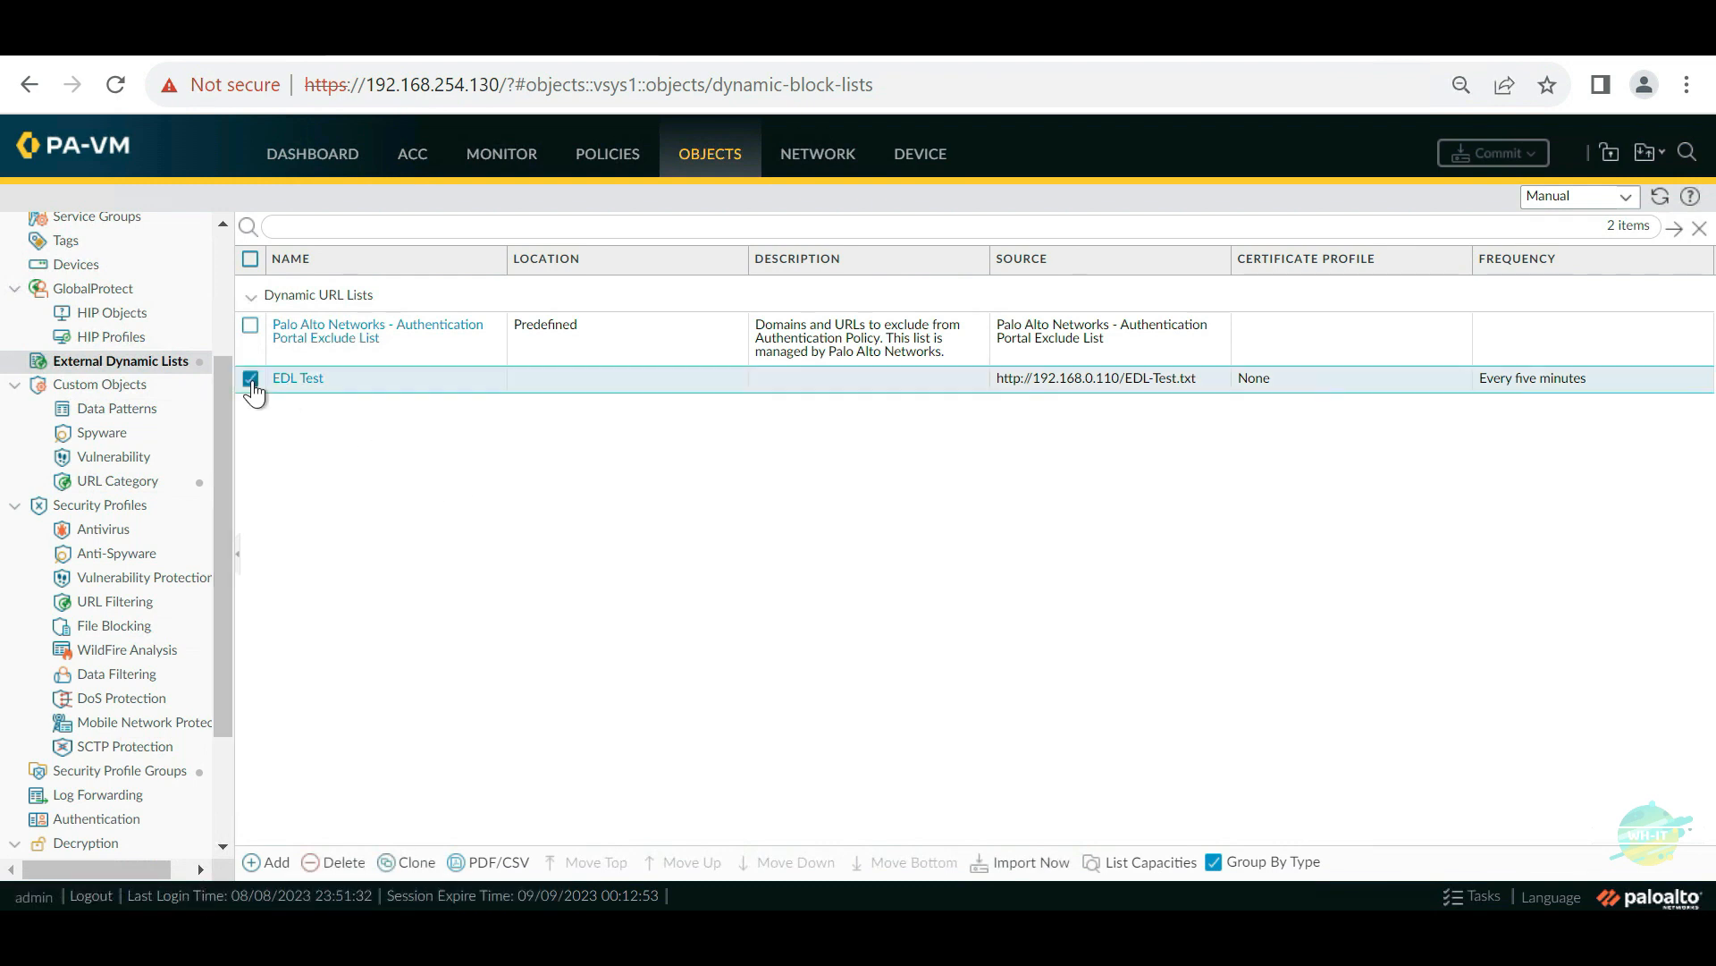
left_click(347, 863)
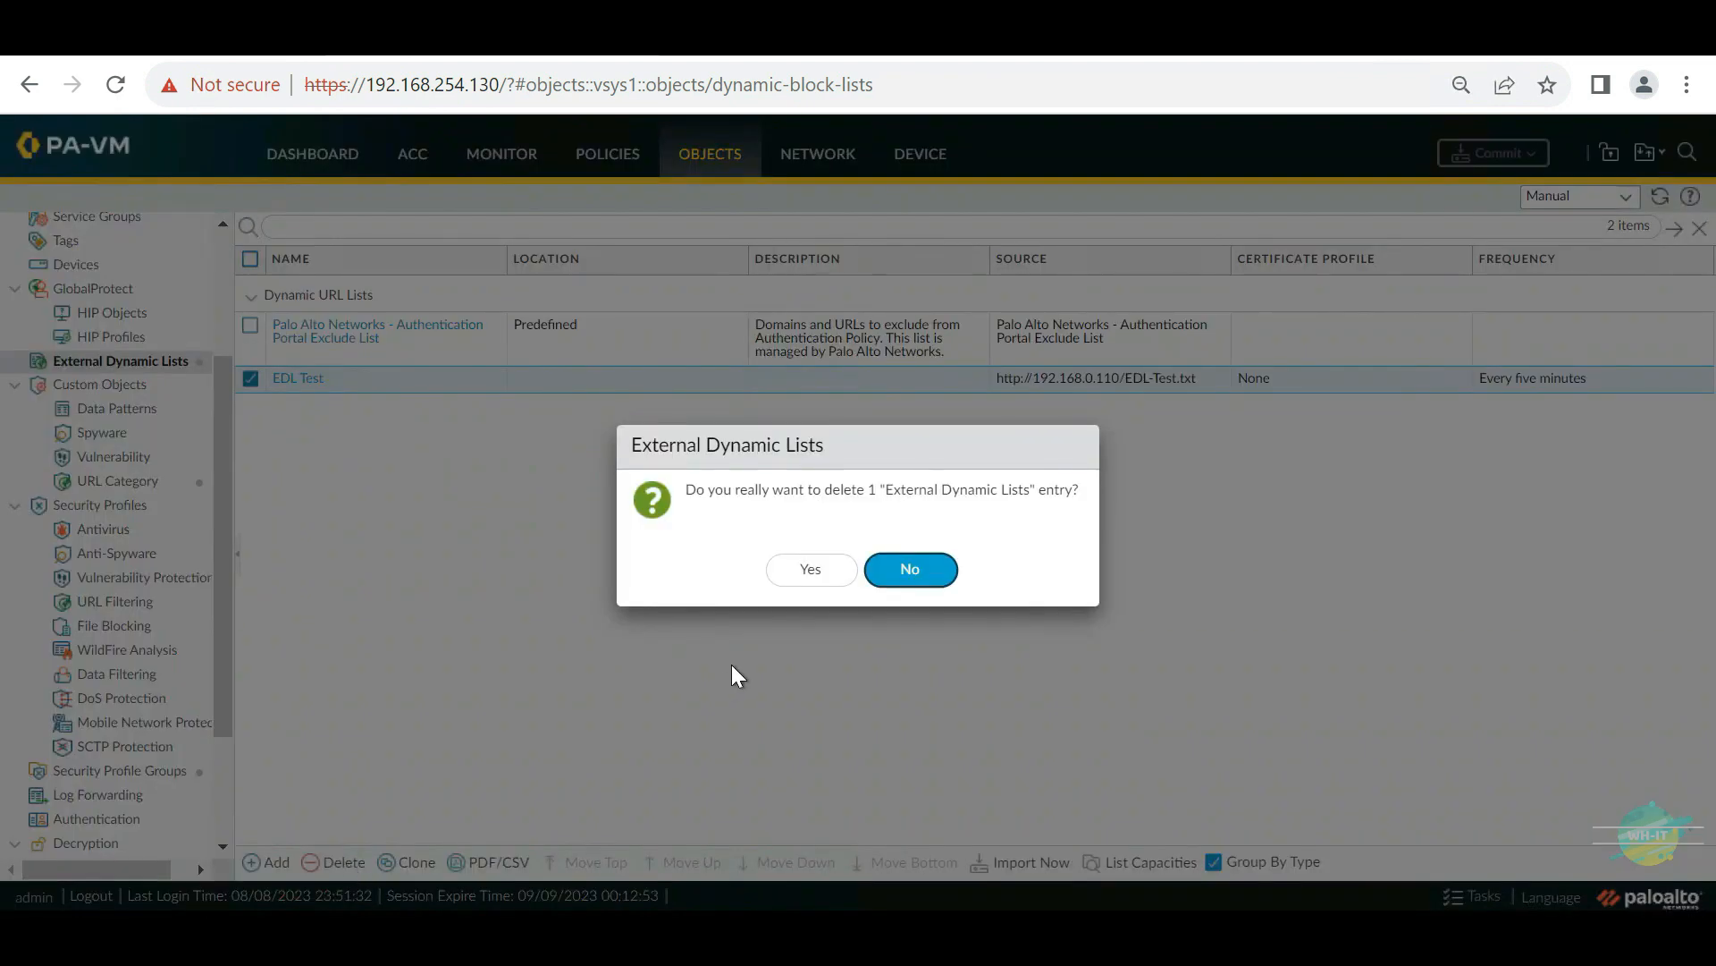
left_click(803, 579)
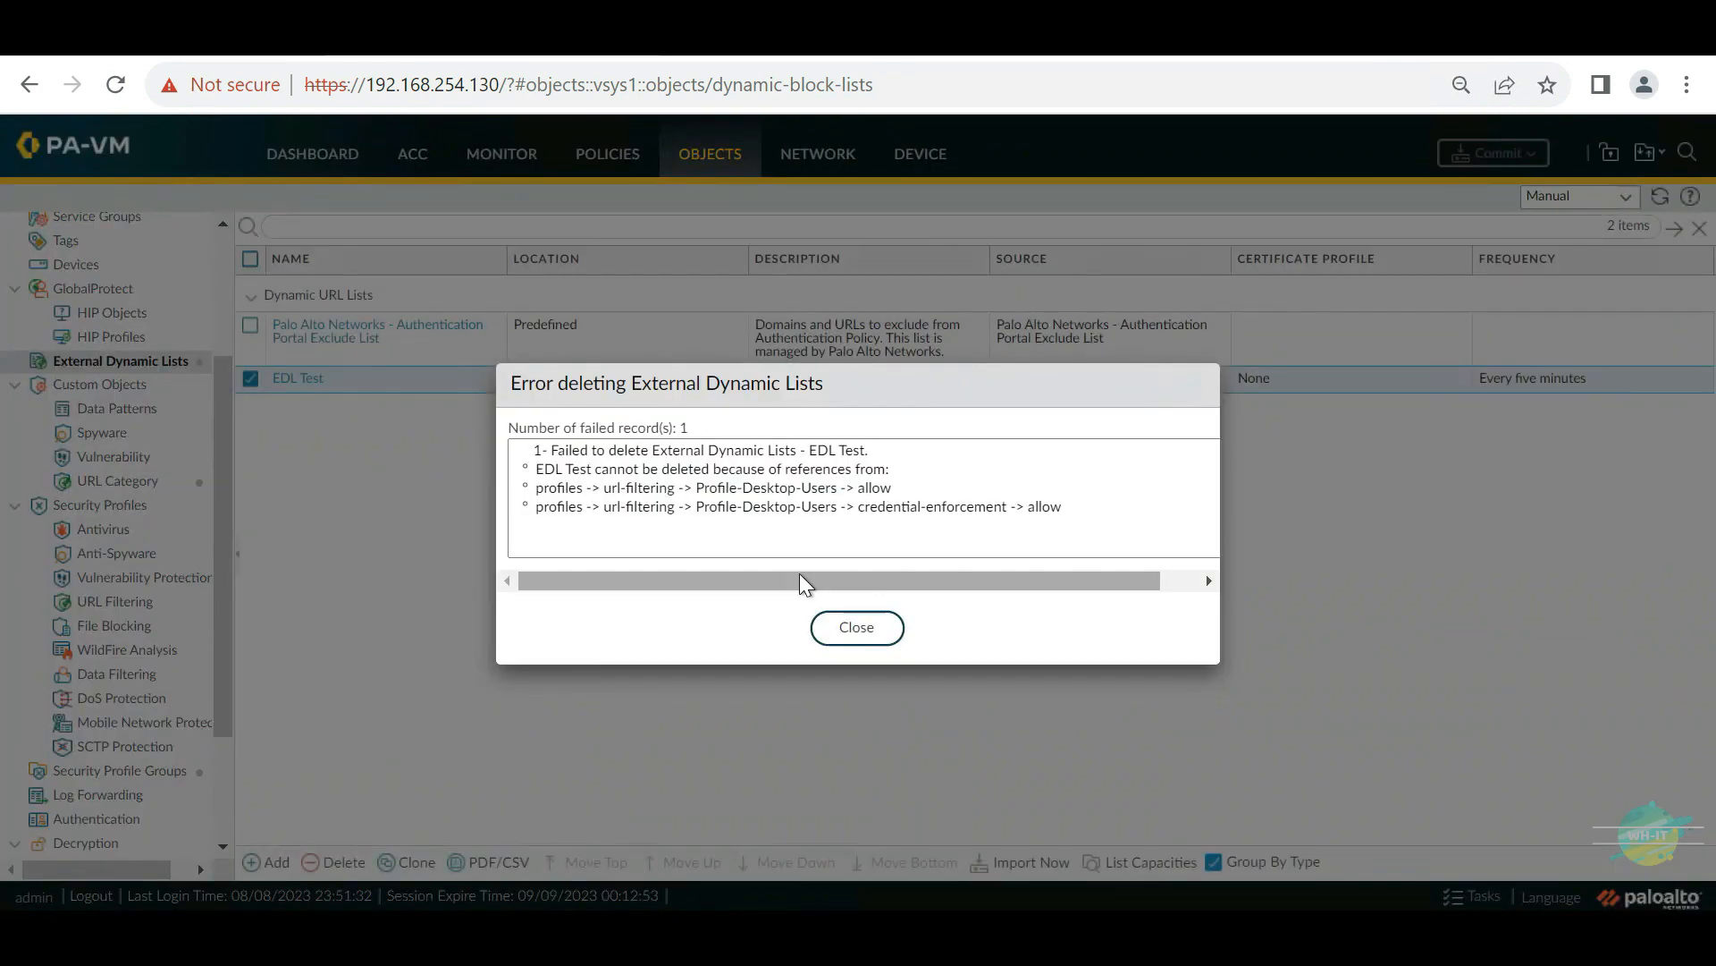
Step: Examine which profile references prevent deleting EDL Test, and close the error dialog
left_click_drag(800, 575, 733, 594)
left_click_drag(549, 451, 873, 450)
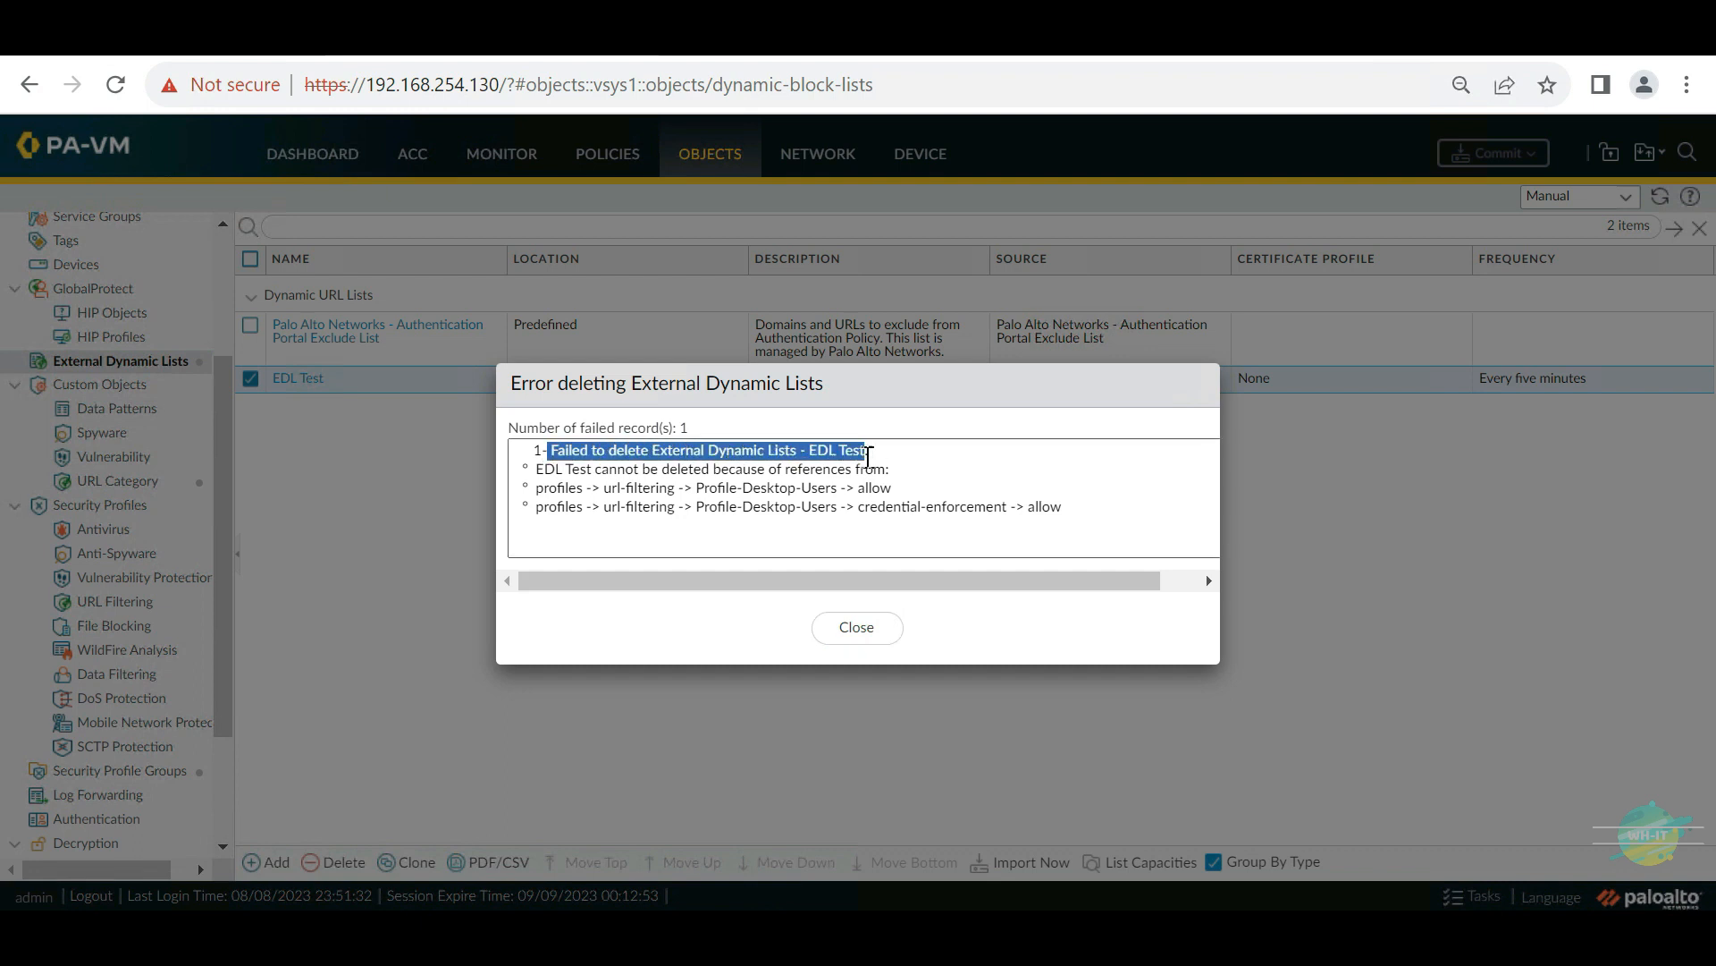
left_click(815, 461)
left_click_drag(603, 491, 874, 487)
left_click(906, 493)
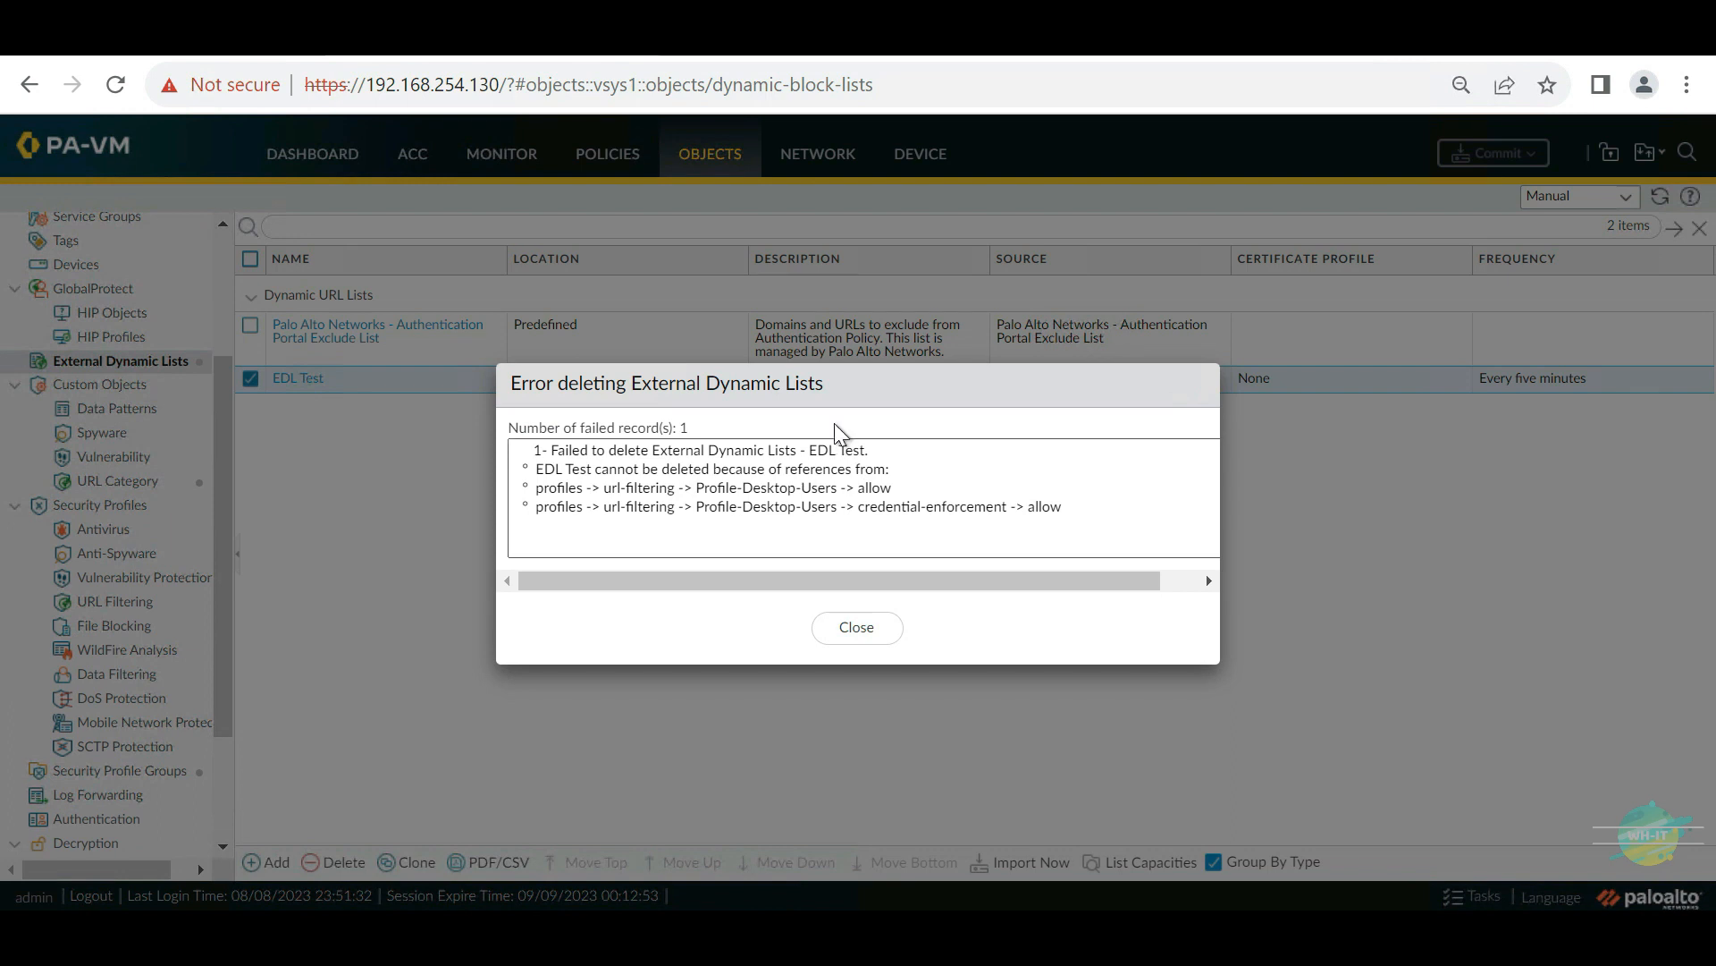
left_click(857, 628)
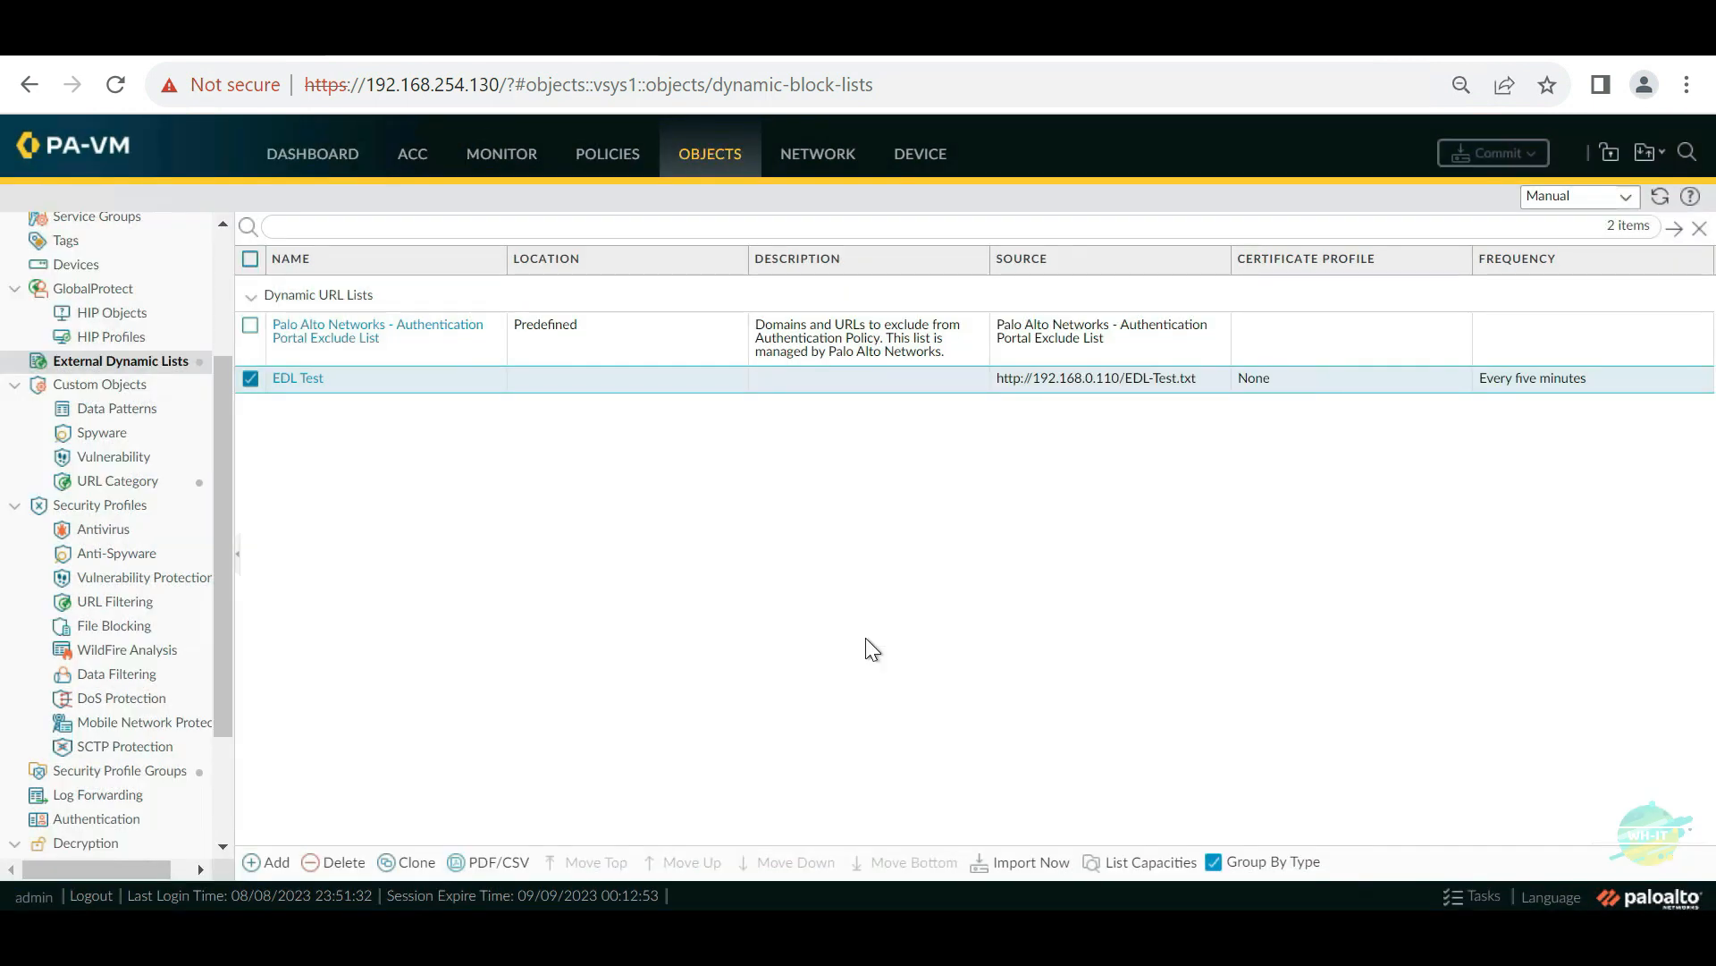
Step: In the Profile-Desktop-Users URL filtering profile, set EDL Test's site access and user credential submission to none and save the profile
left_click(125, 602)
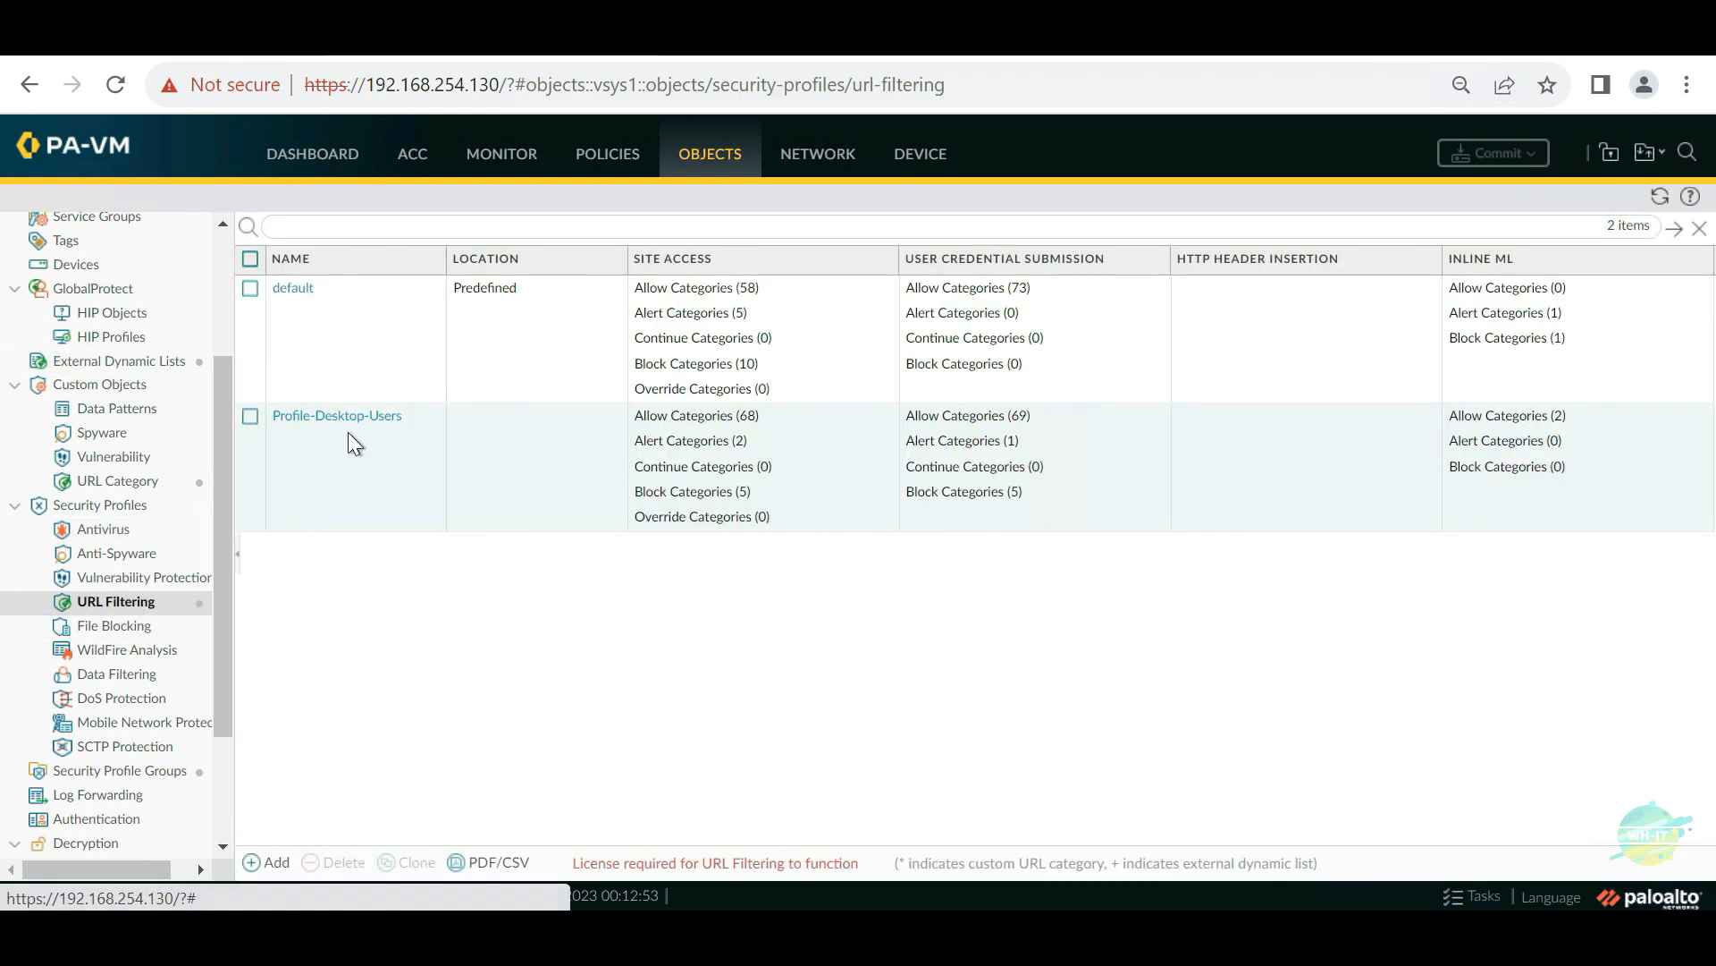
left_click(339, 418)
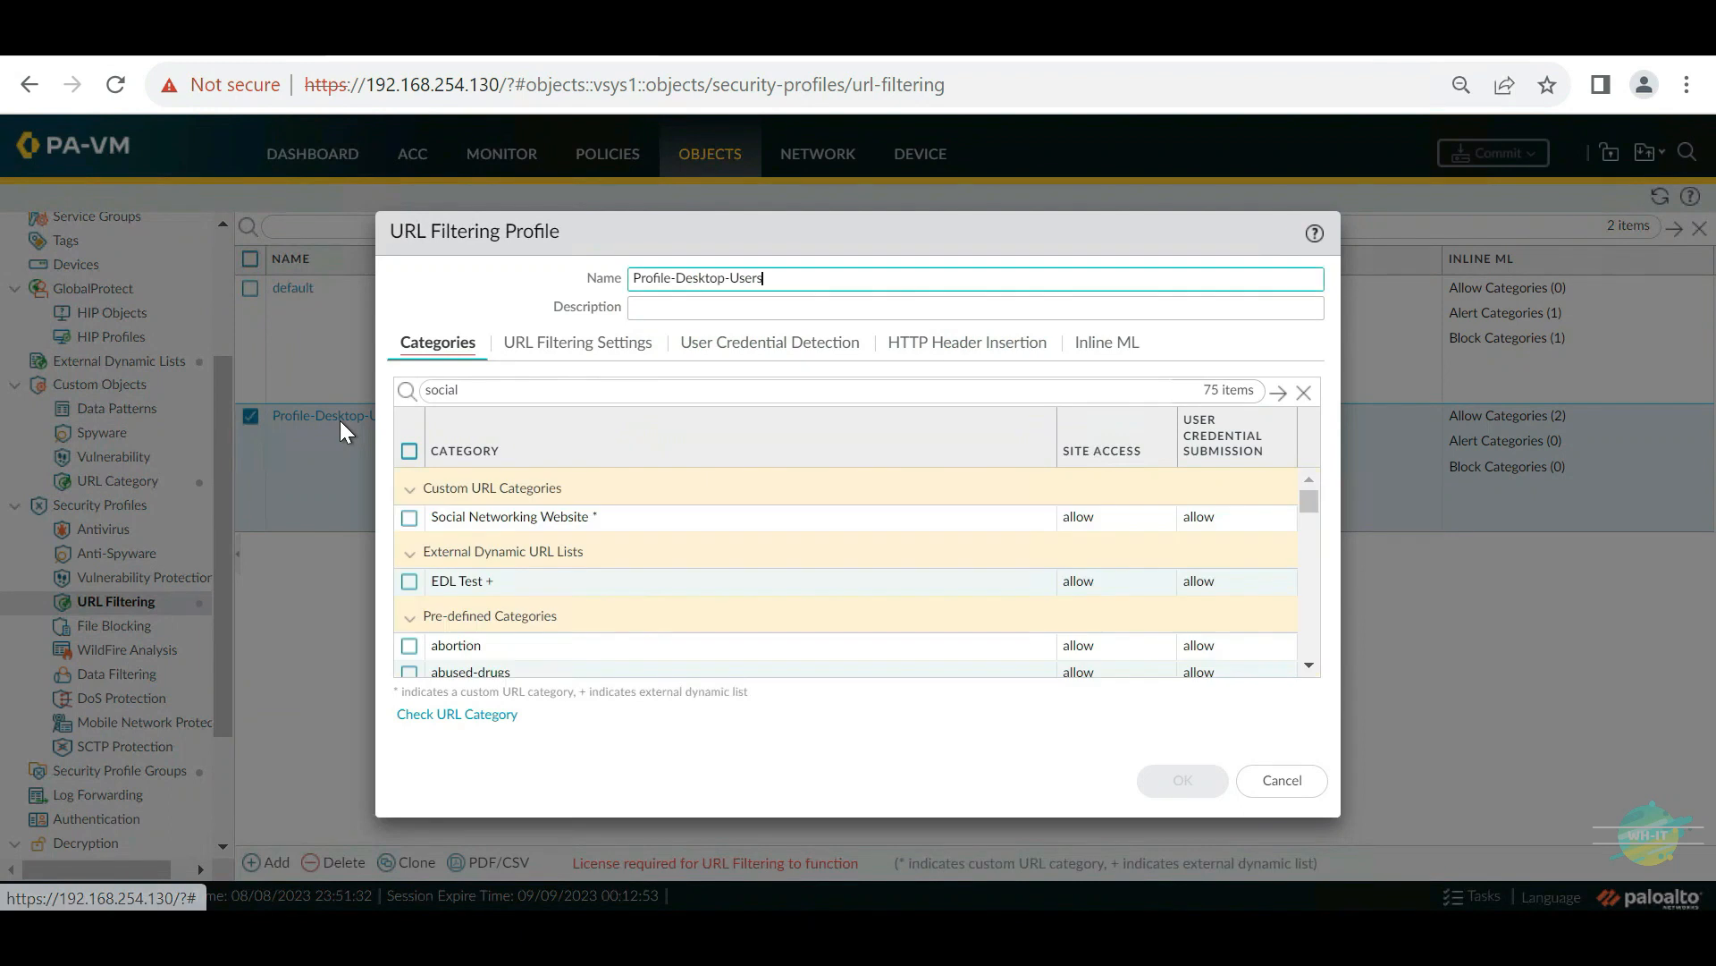
left_click(409, 582)
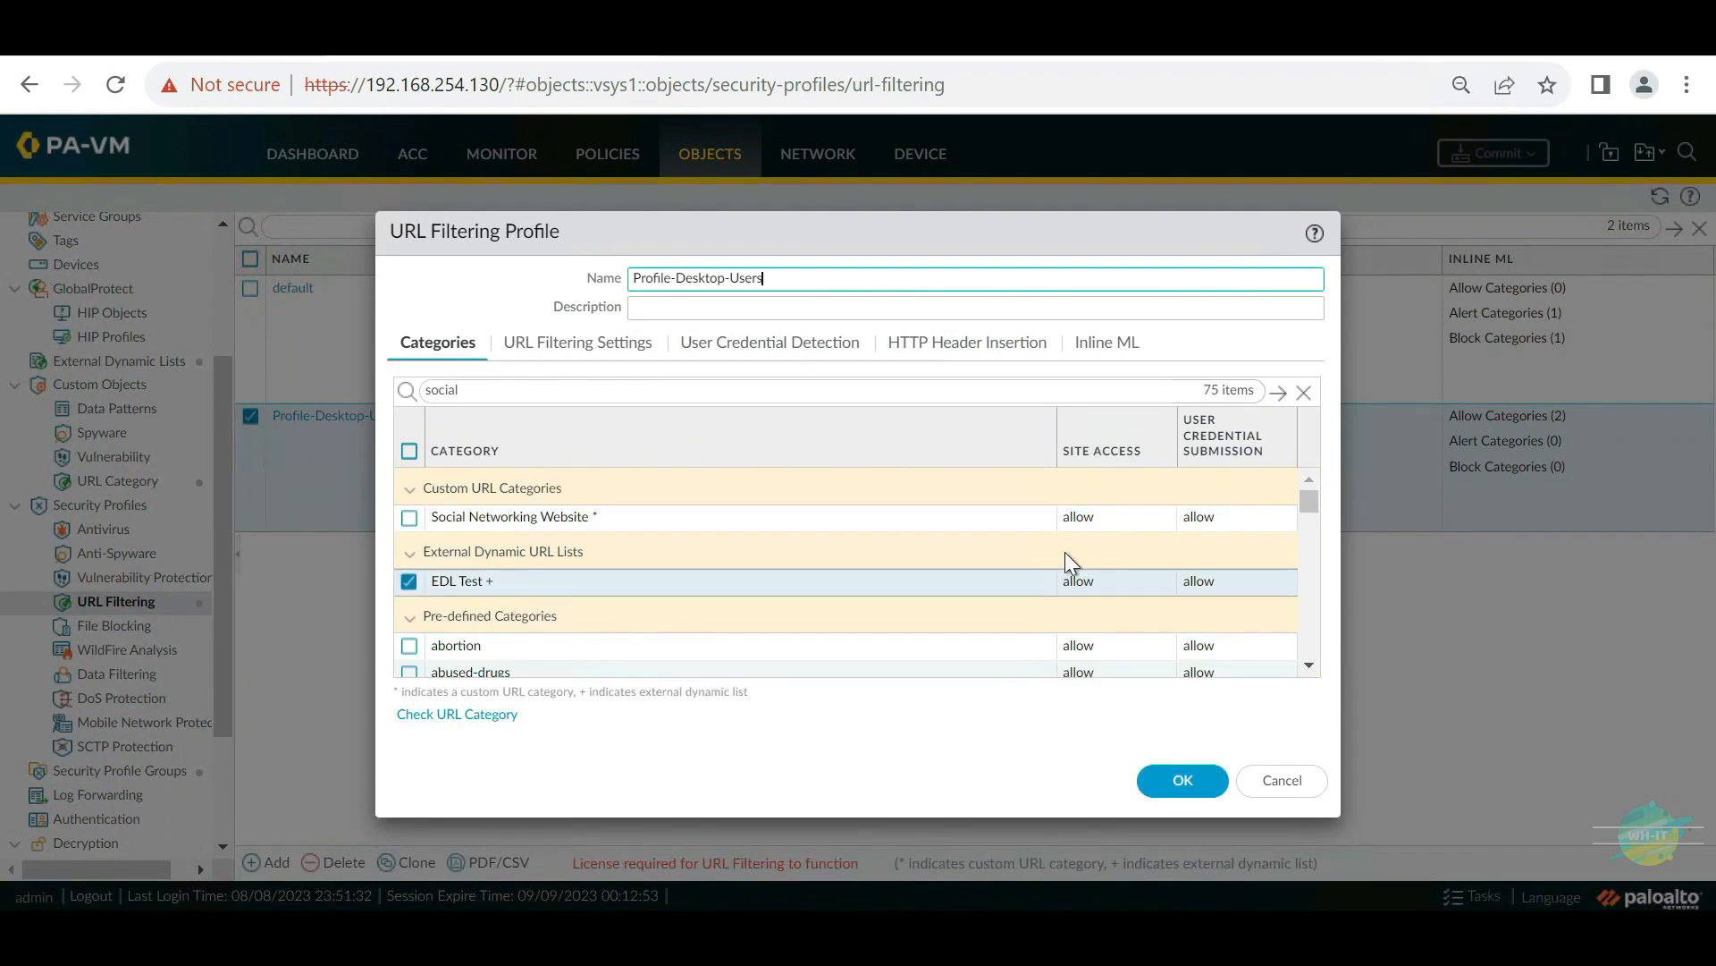
left_click(1082, 581)
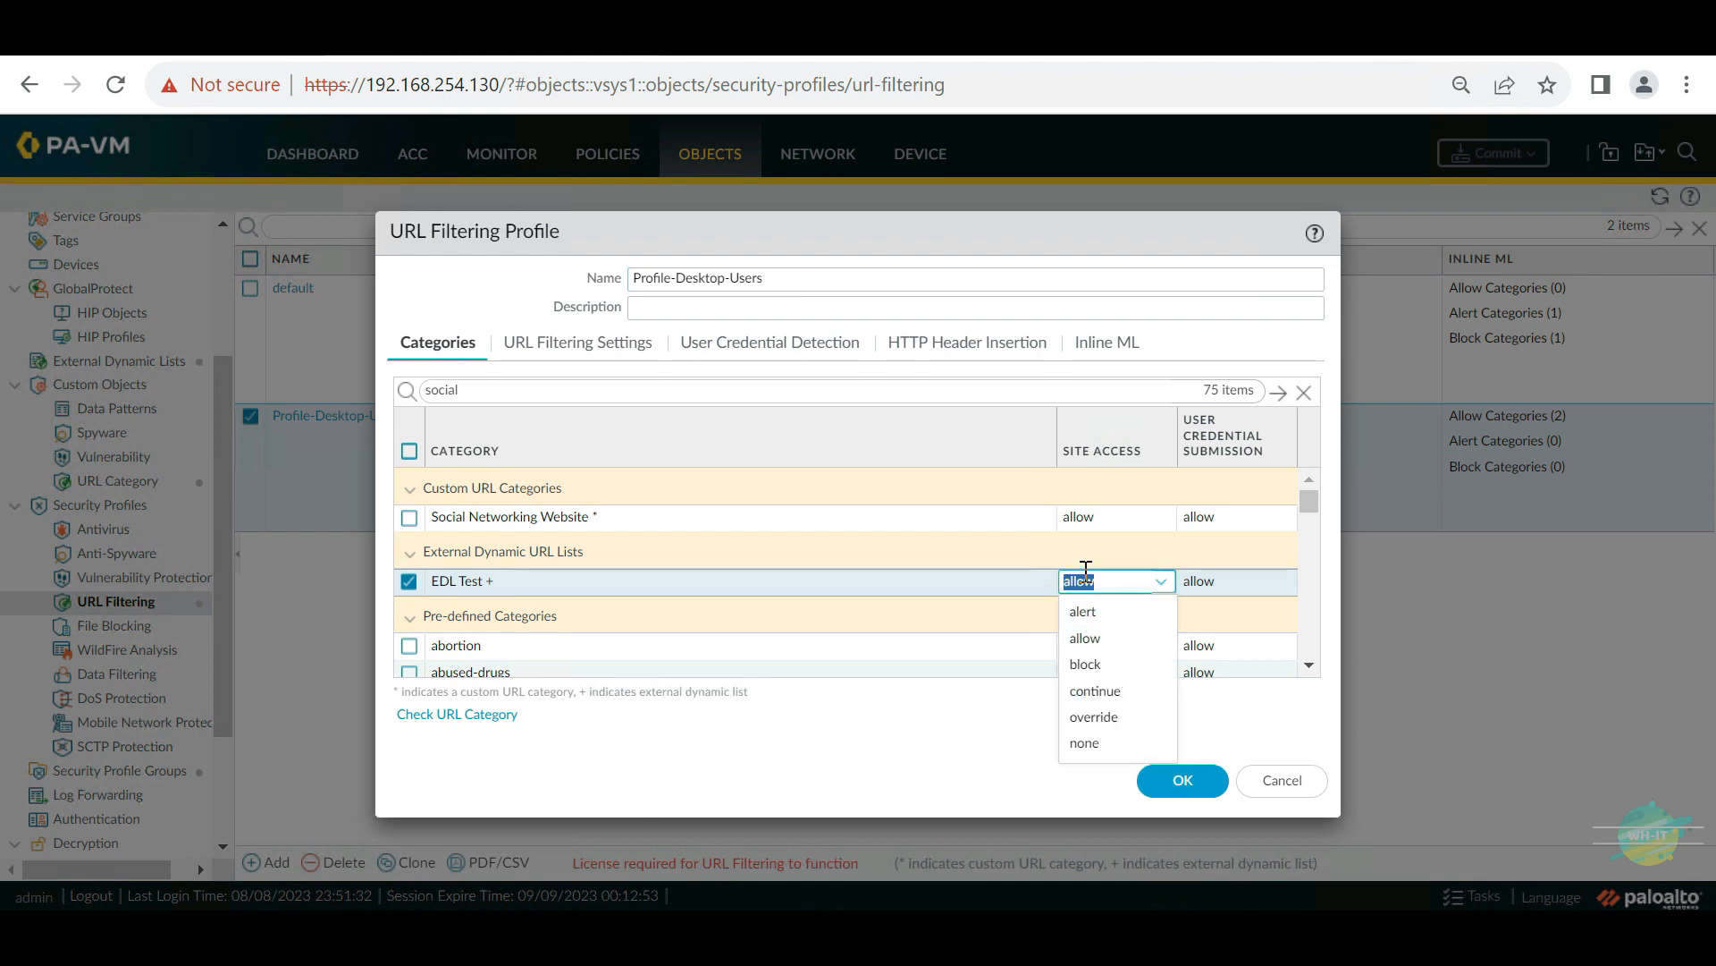
left_click(1092, 744)
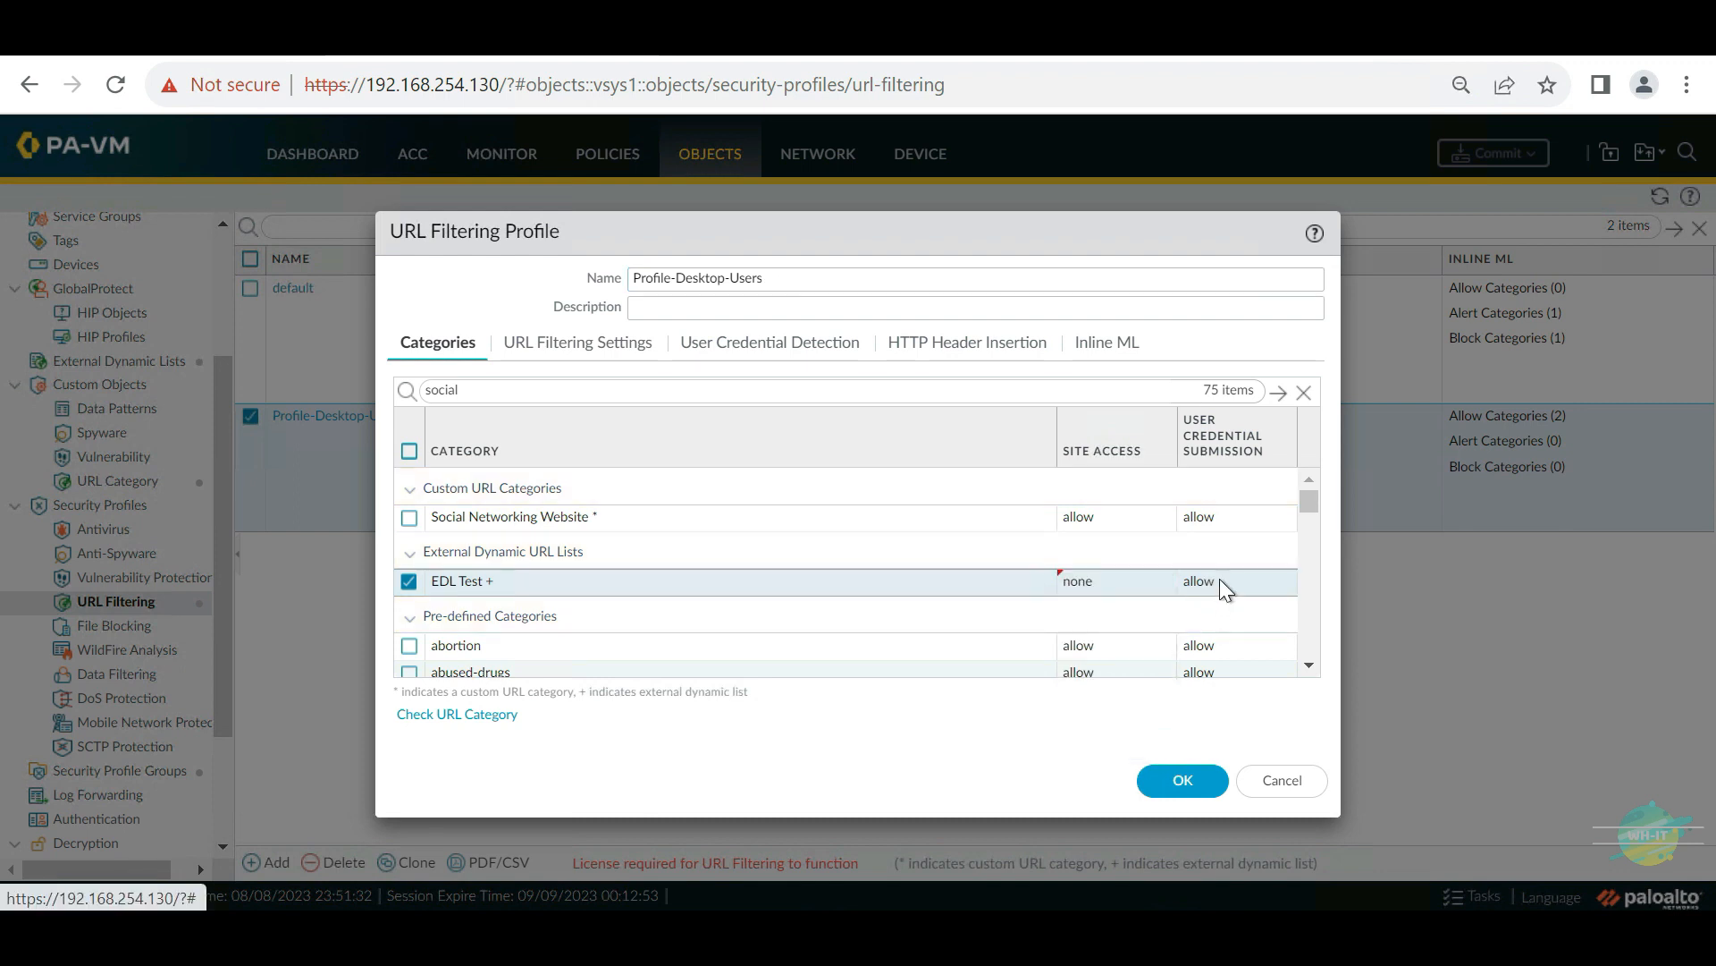
left_click(1219, 580)
left_click(1219, 718)
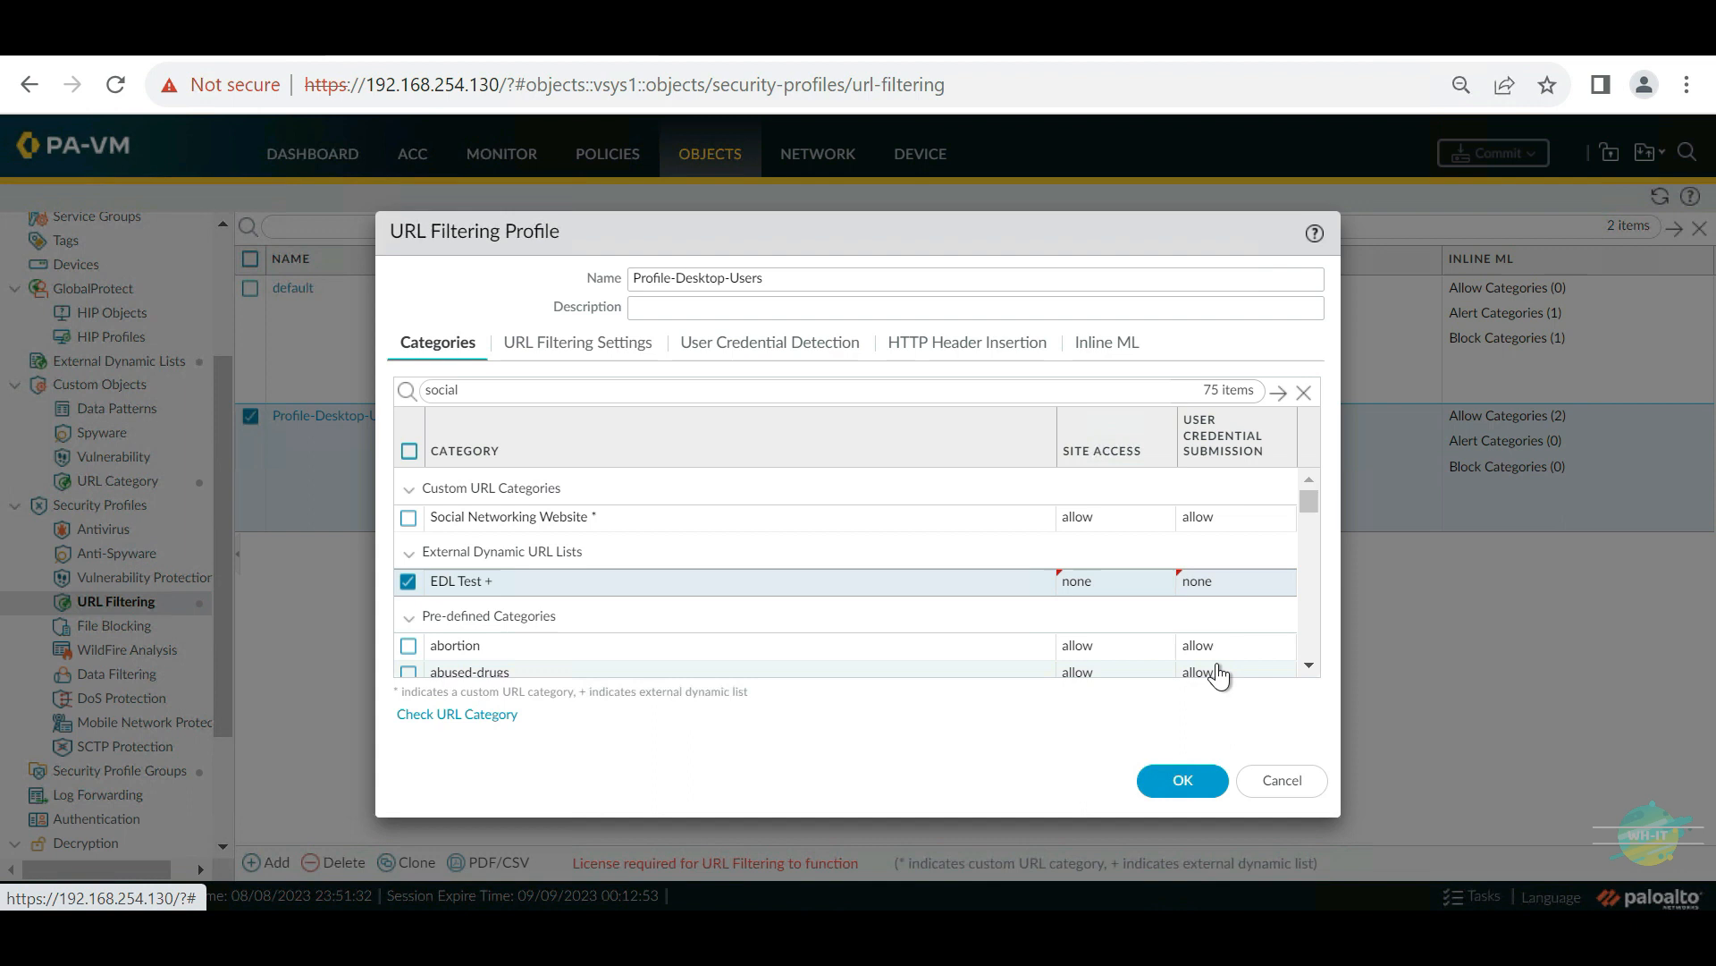
left_click(1184, 782)
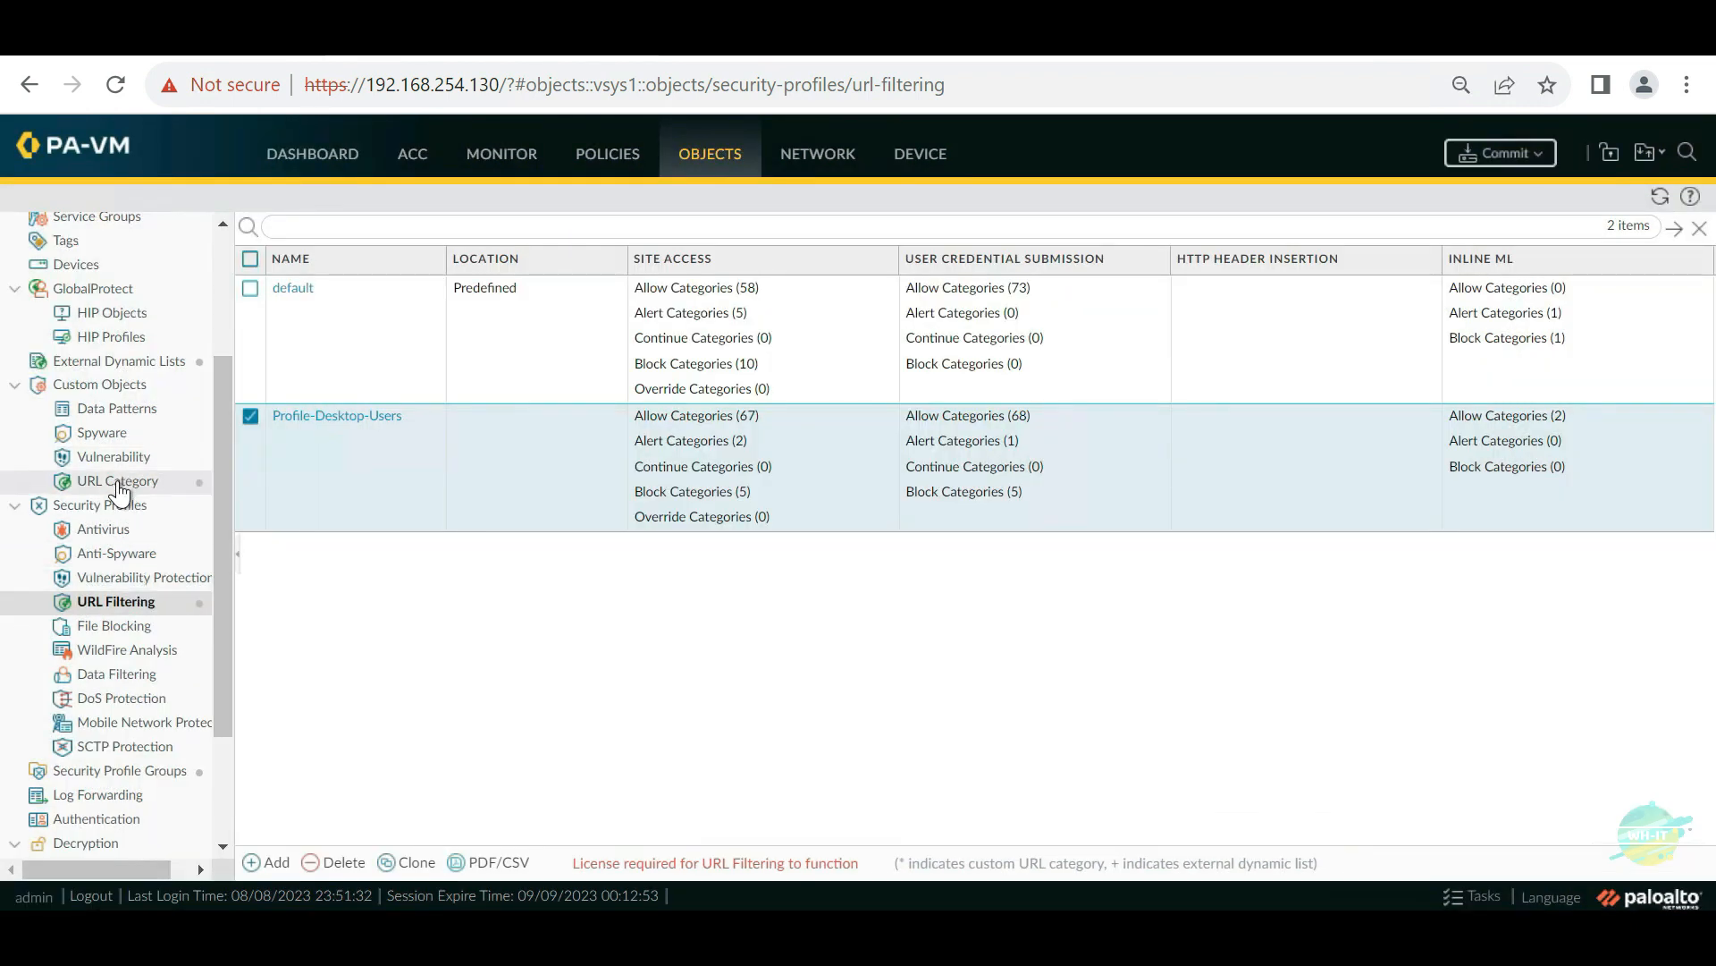
Step: Delete the EDL Test entry from the external dynamic lists and confirm the deletion
left_click(120, 366)
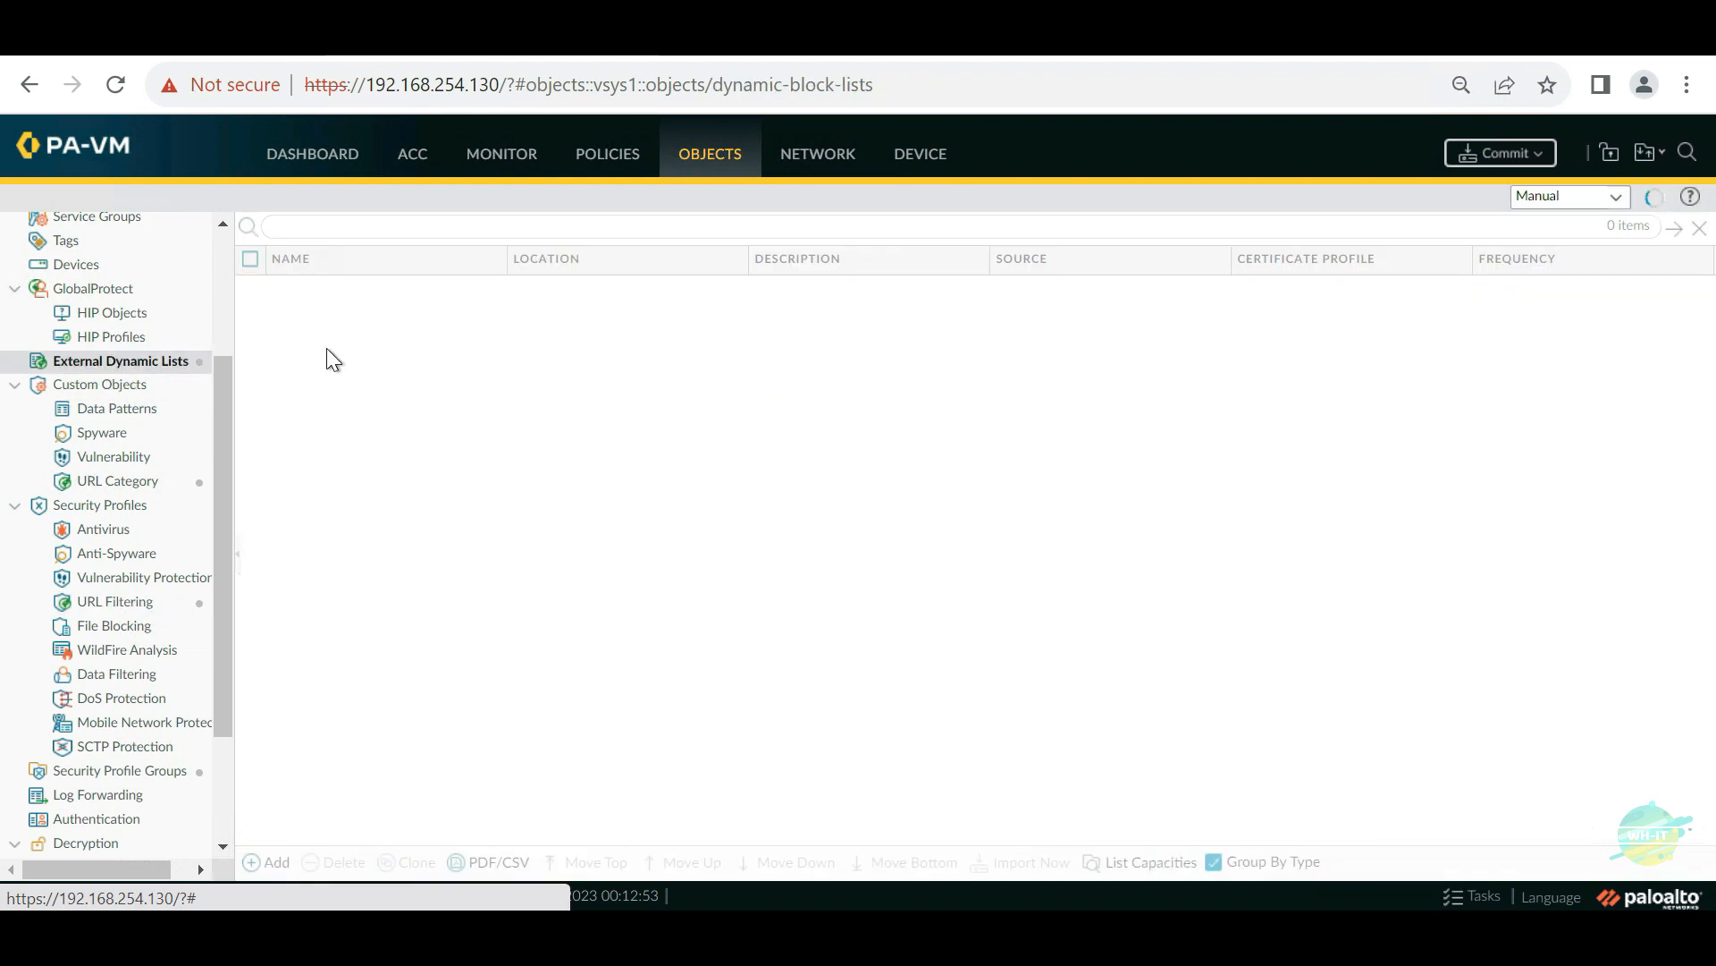
left_click(251, 379)
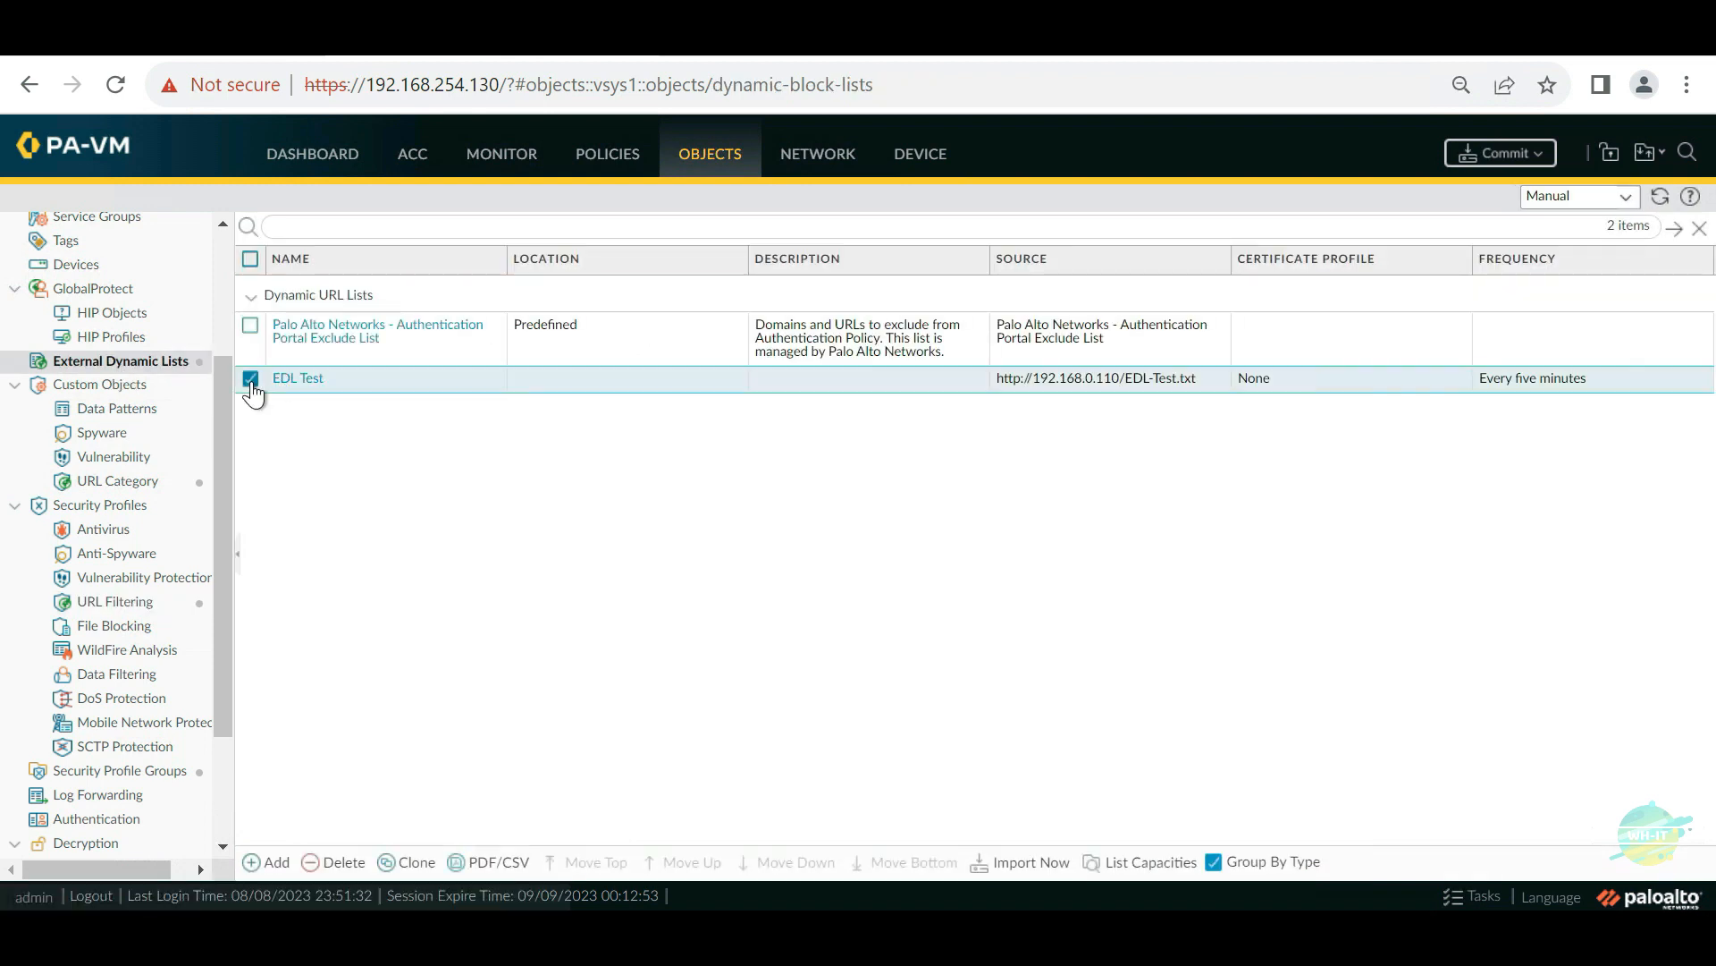
left_click(349, 864)
left_click(810, 569)
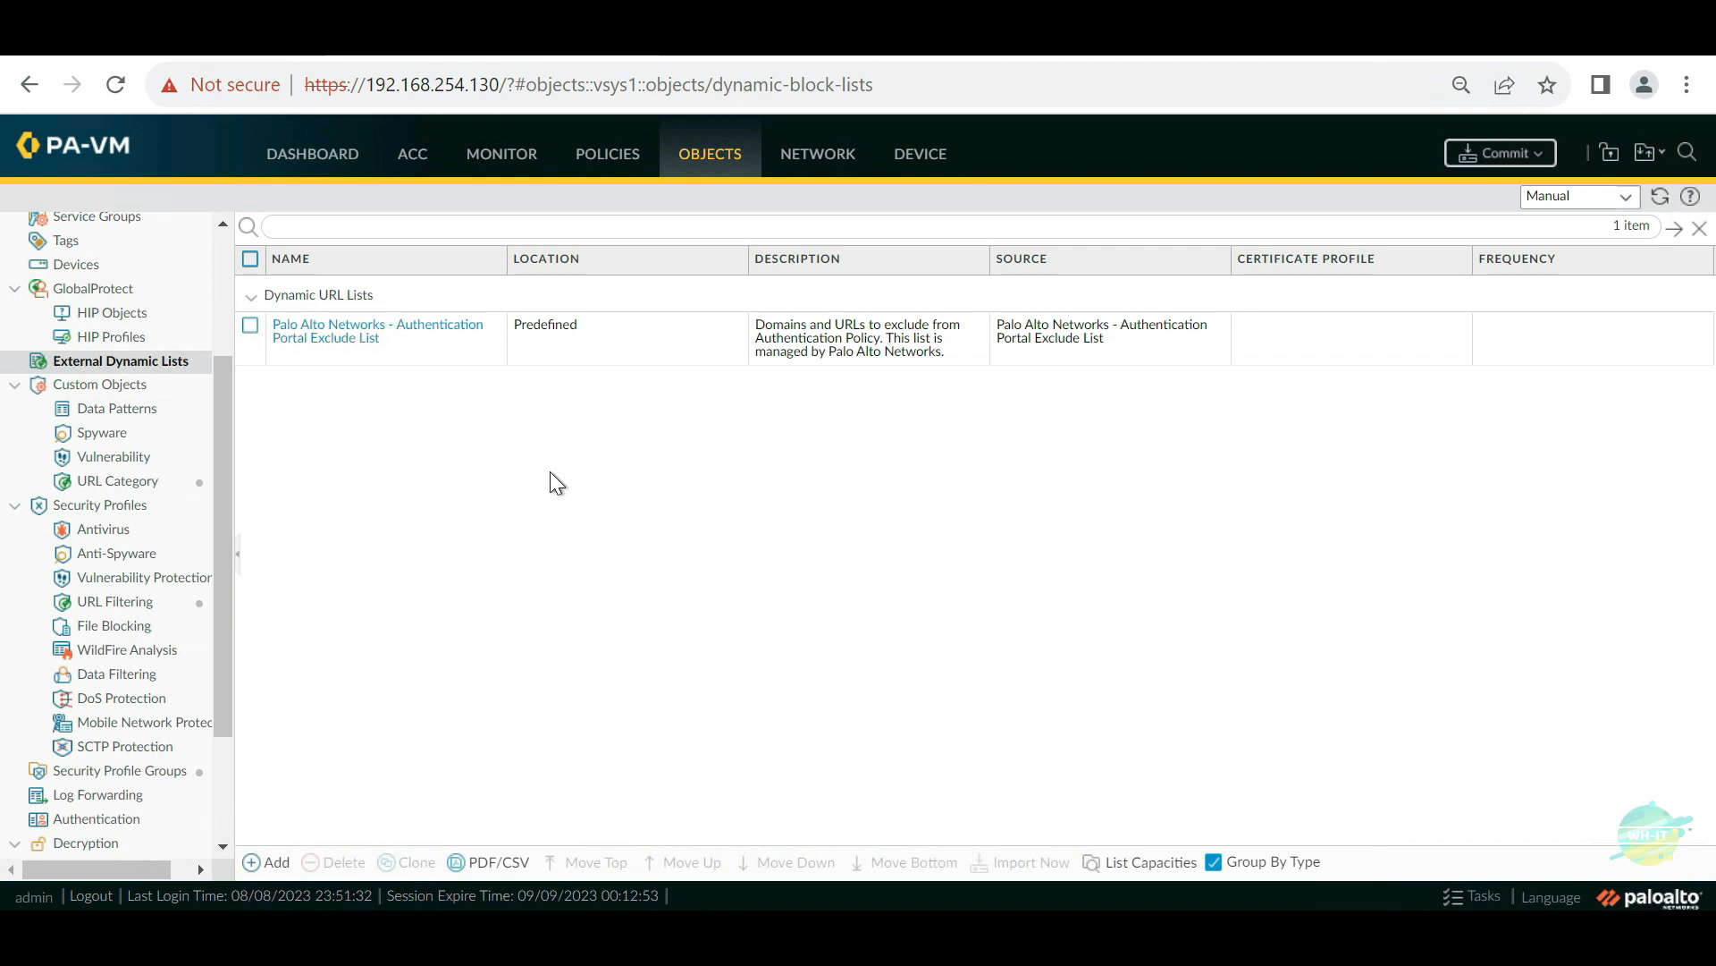
Step: View the built-in external dynamic lists in the PAN-OS Administrator's Guide and return to the firewall
left_click(1084, 63)
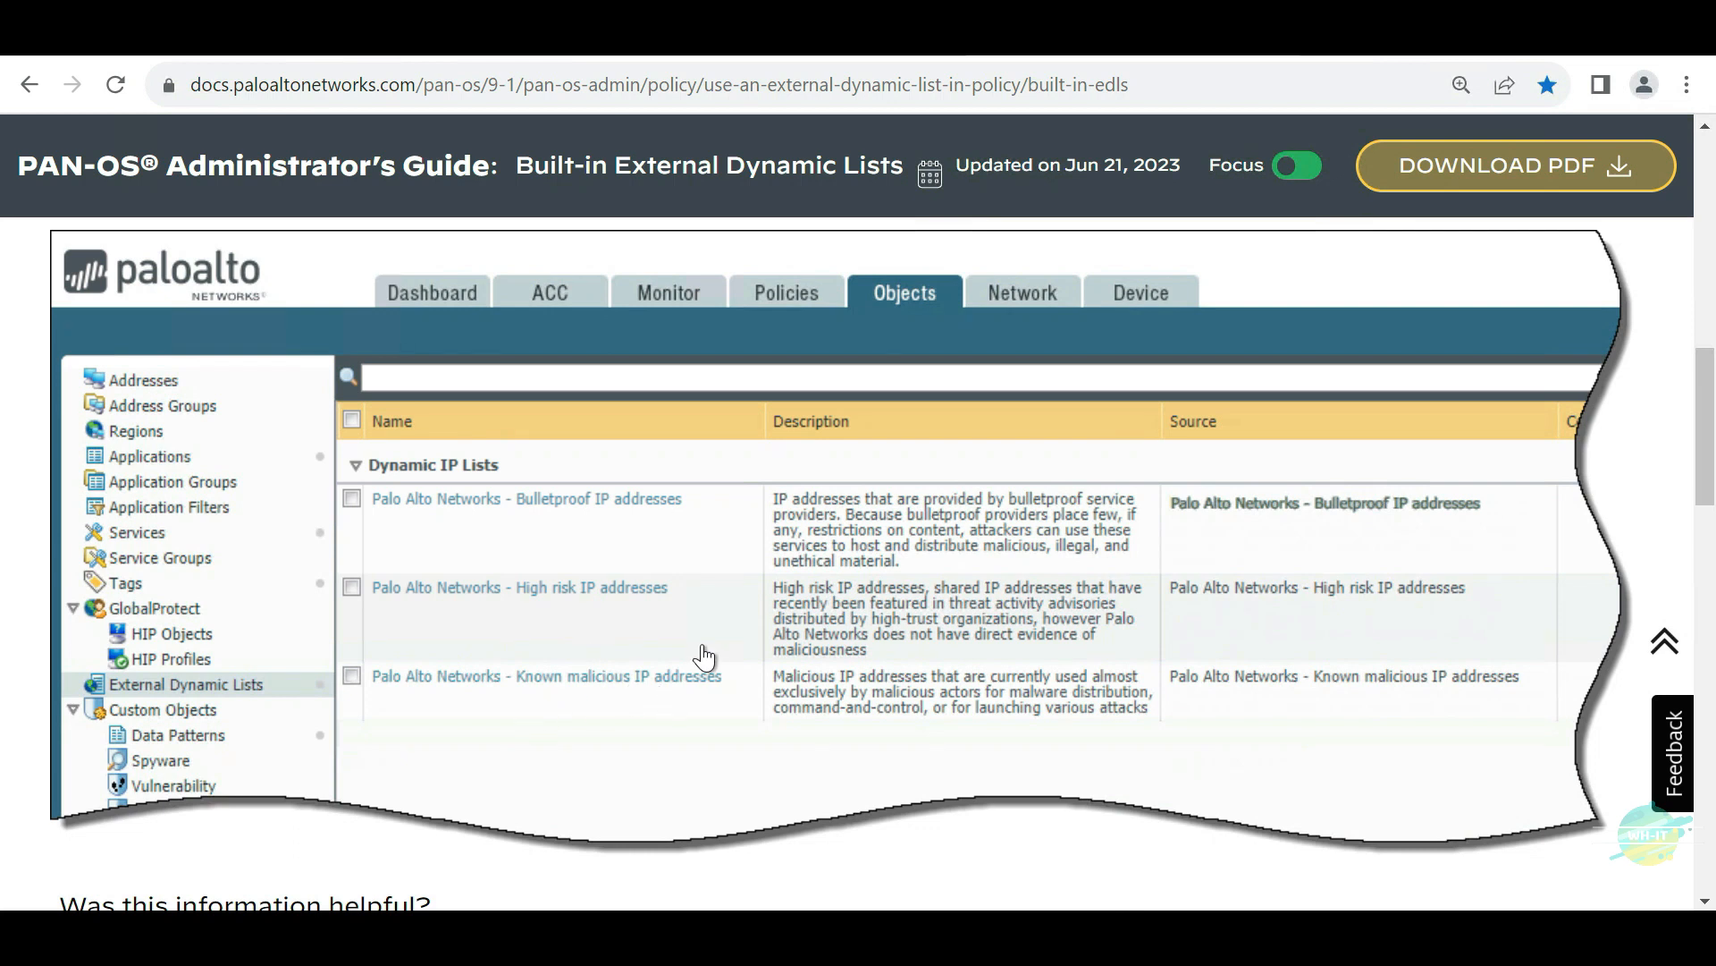
left_click(556, 57)
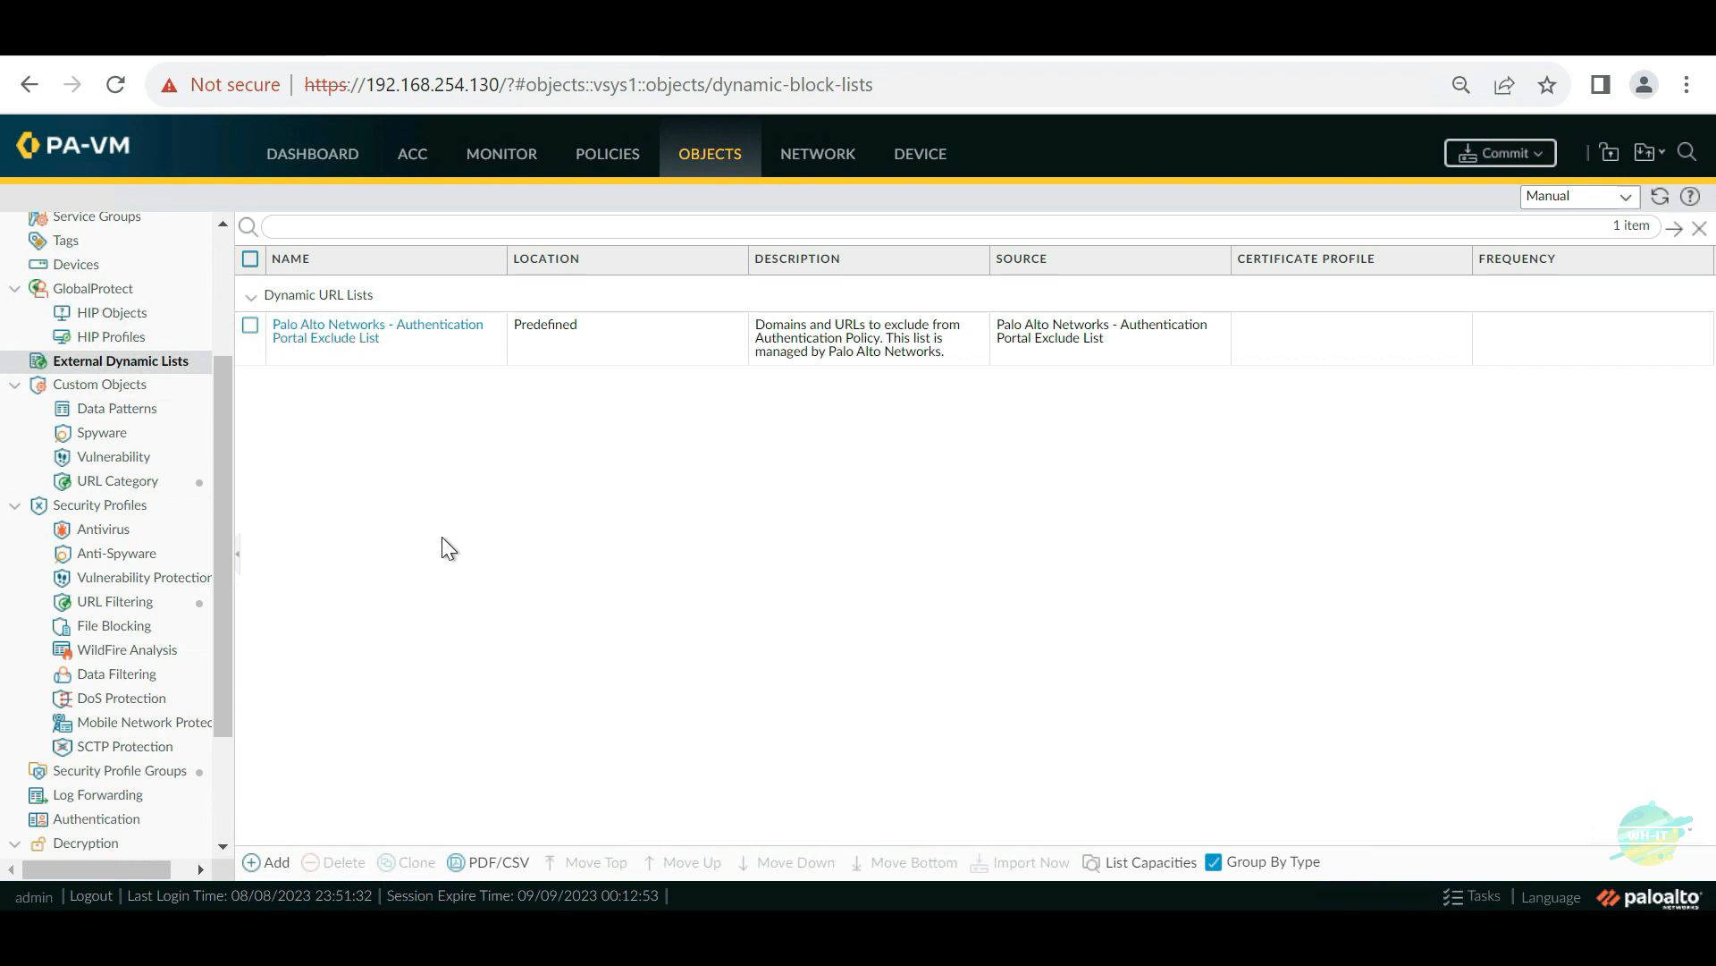
Step: Add a new external dynamic list named Block Malicious IP with the type IP List
left_click(254, 866)
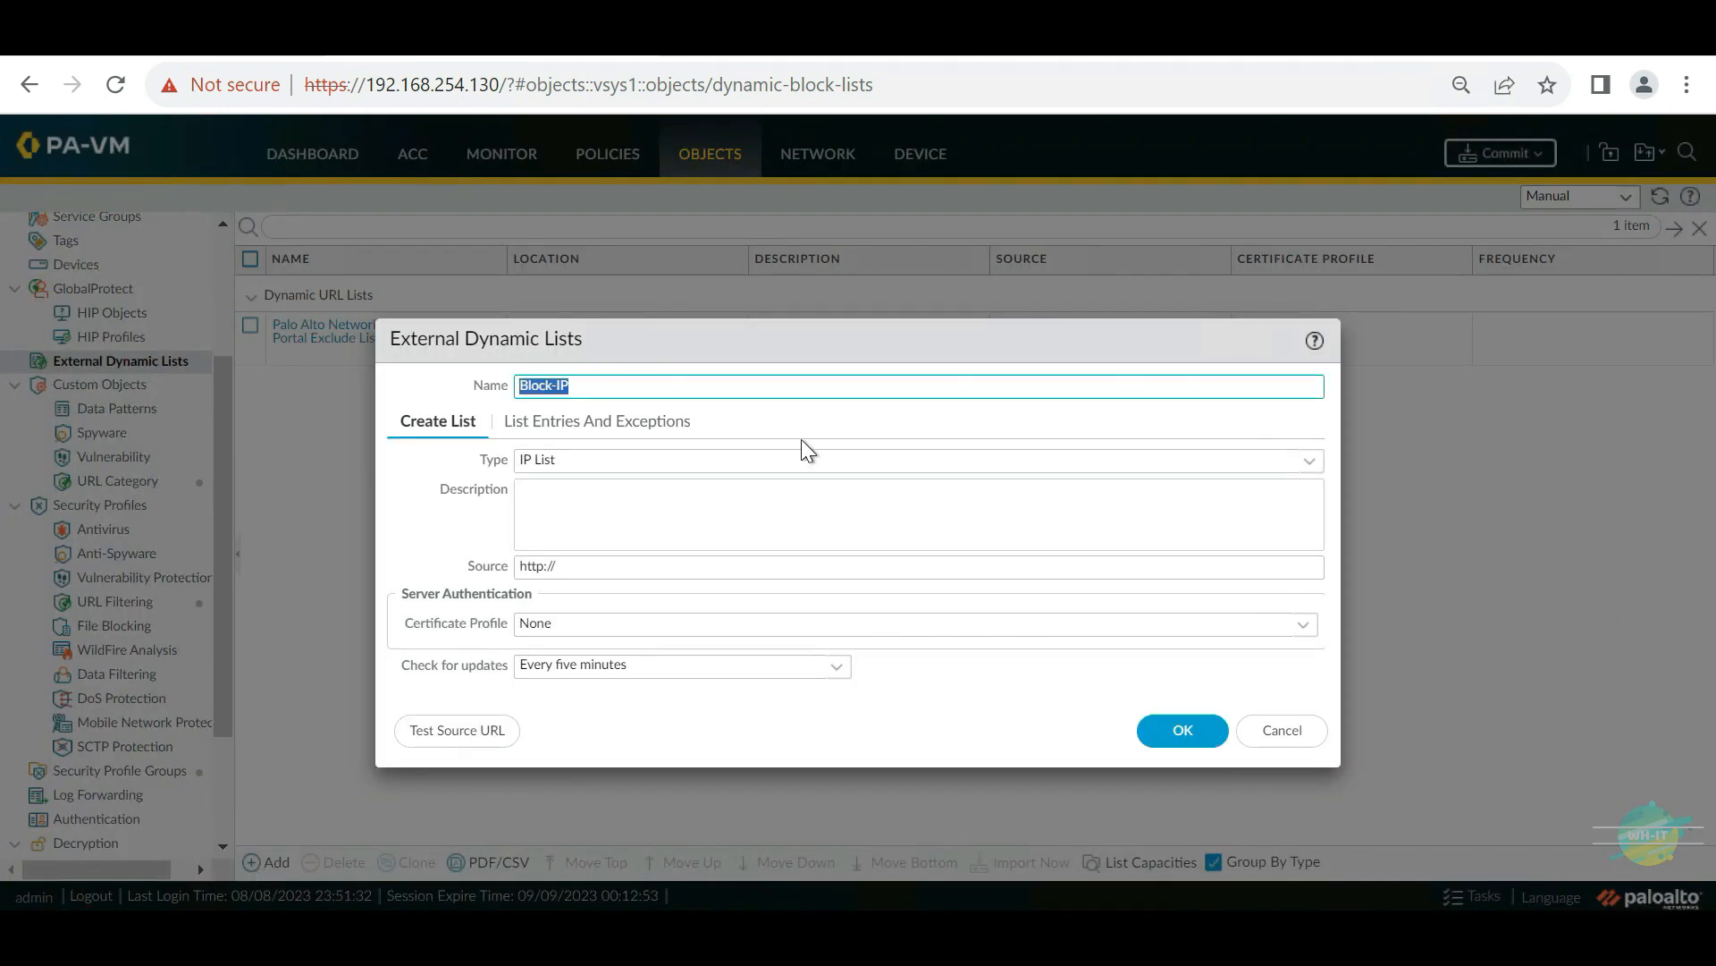
key("BackSpace")
type("Block Malicious IP")
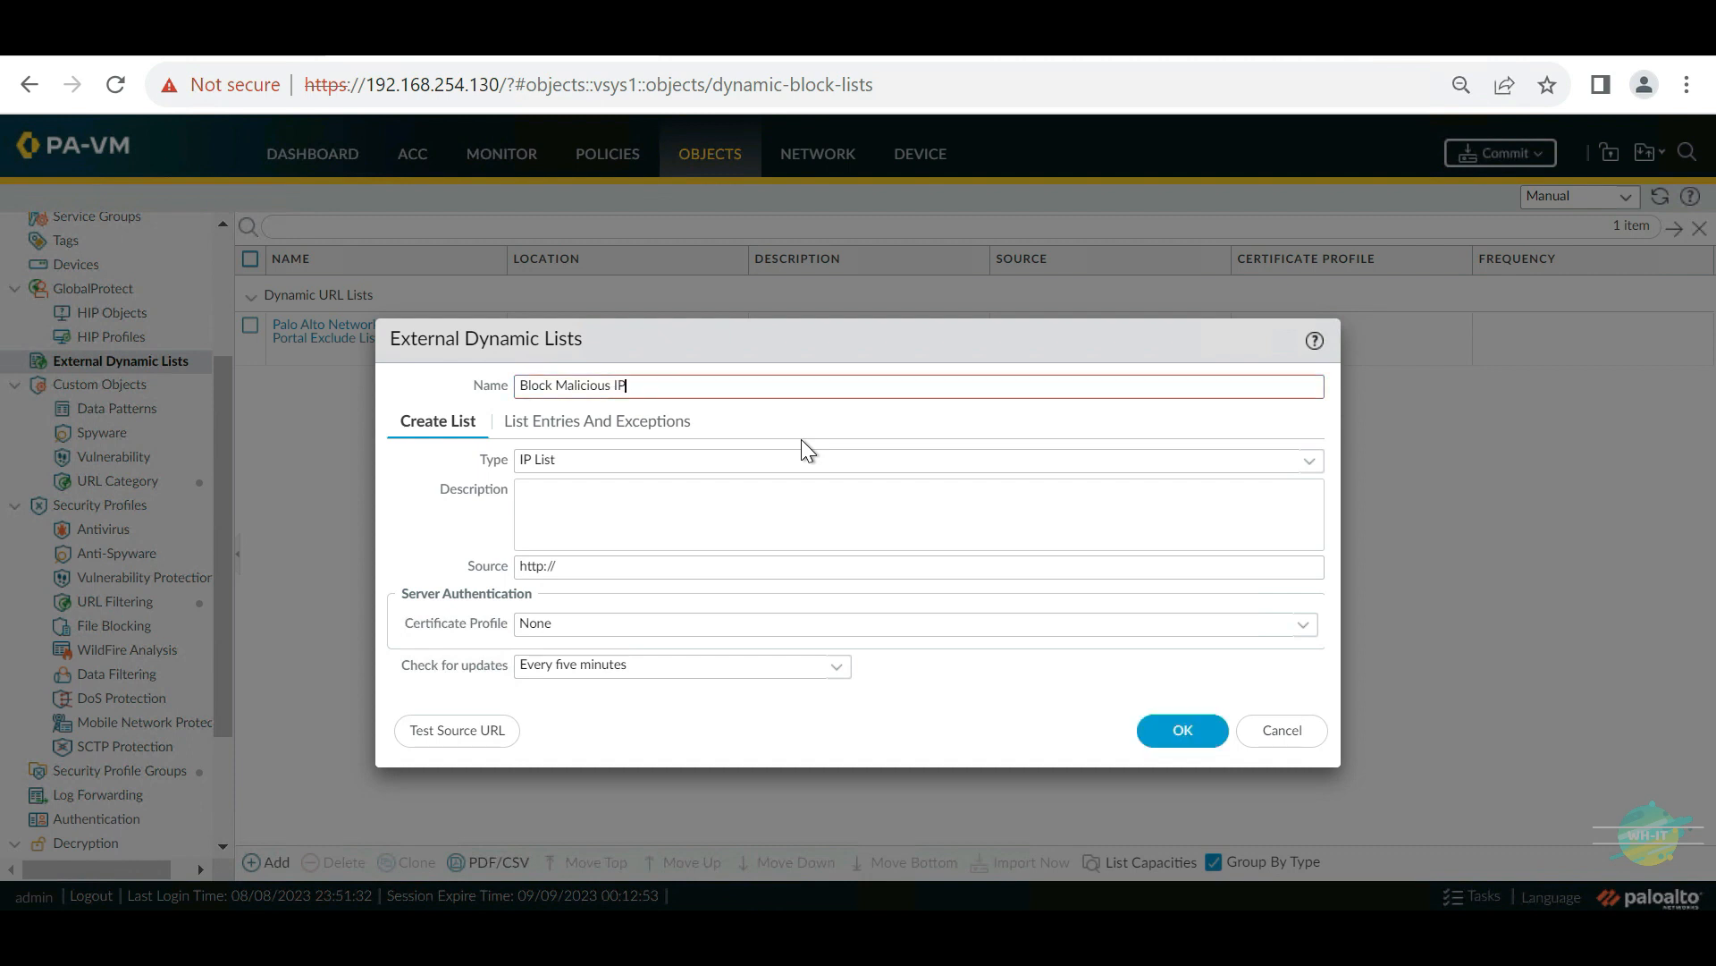
left_click_drag(683, 385, 313, 390)
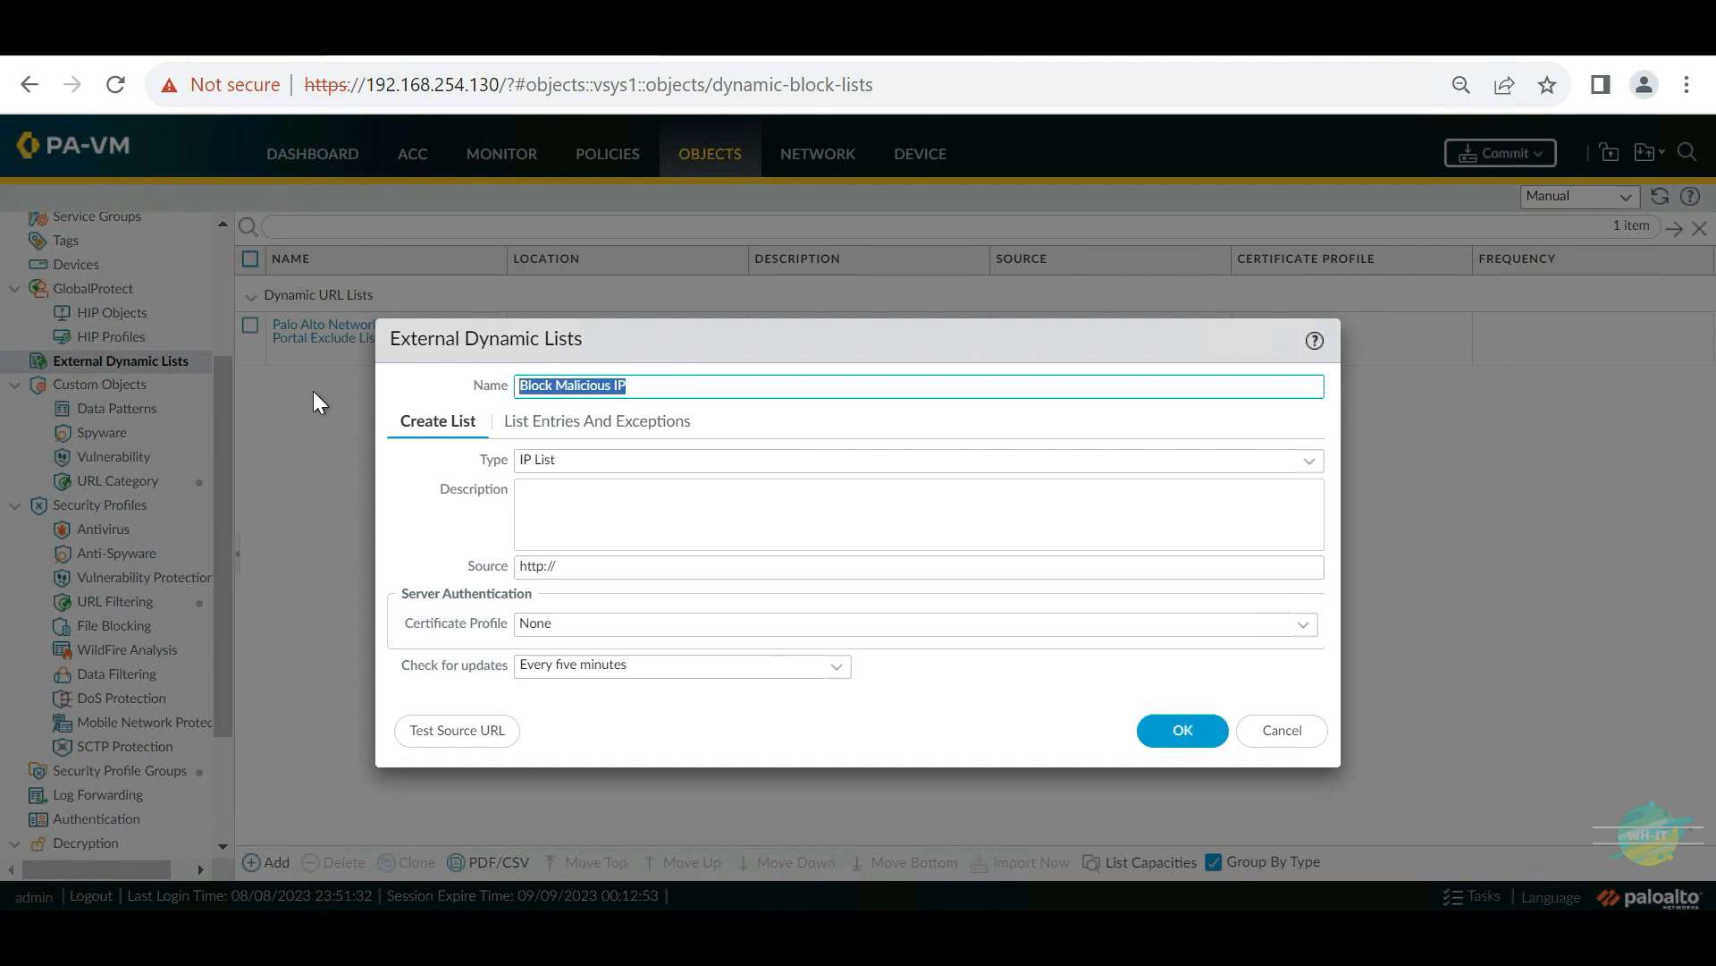
left_click(428, 461)
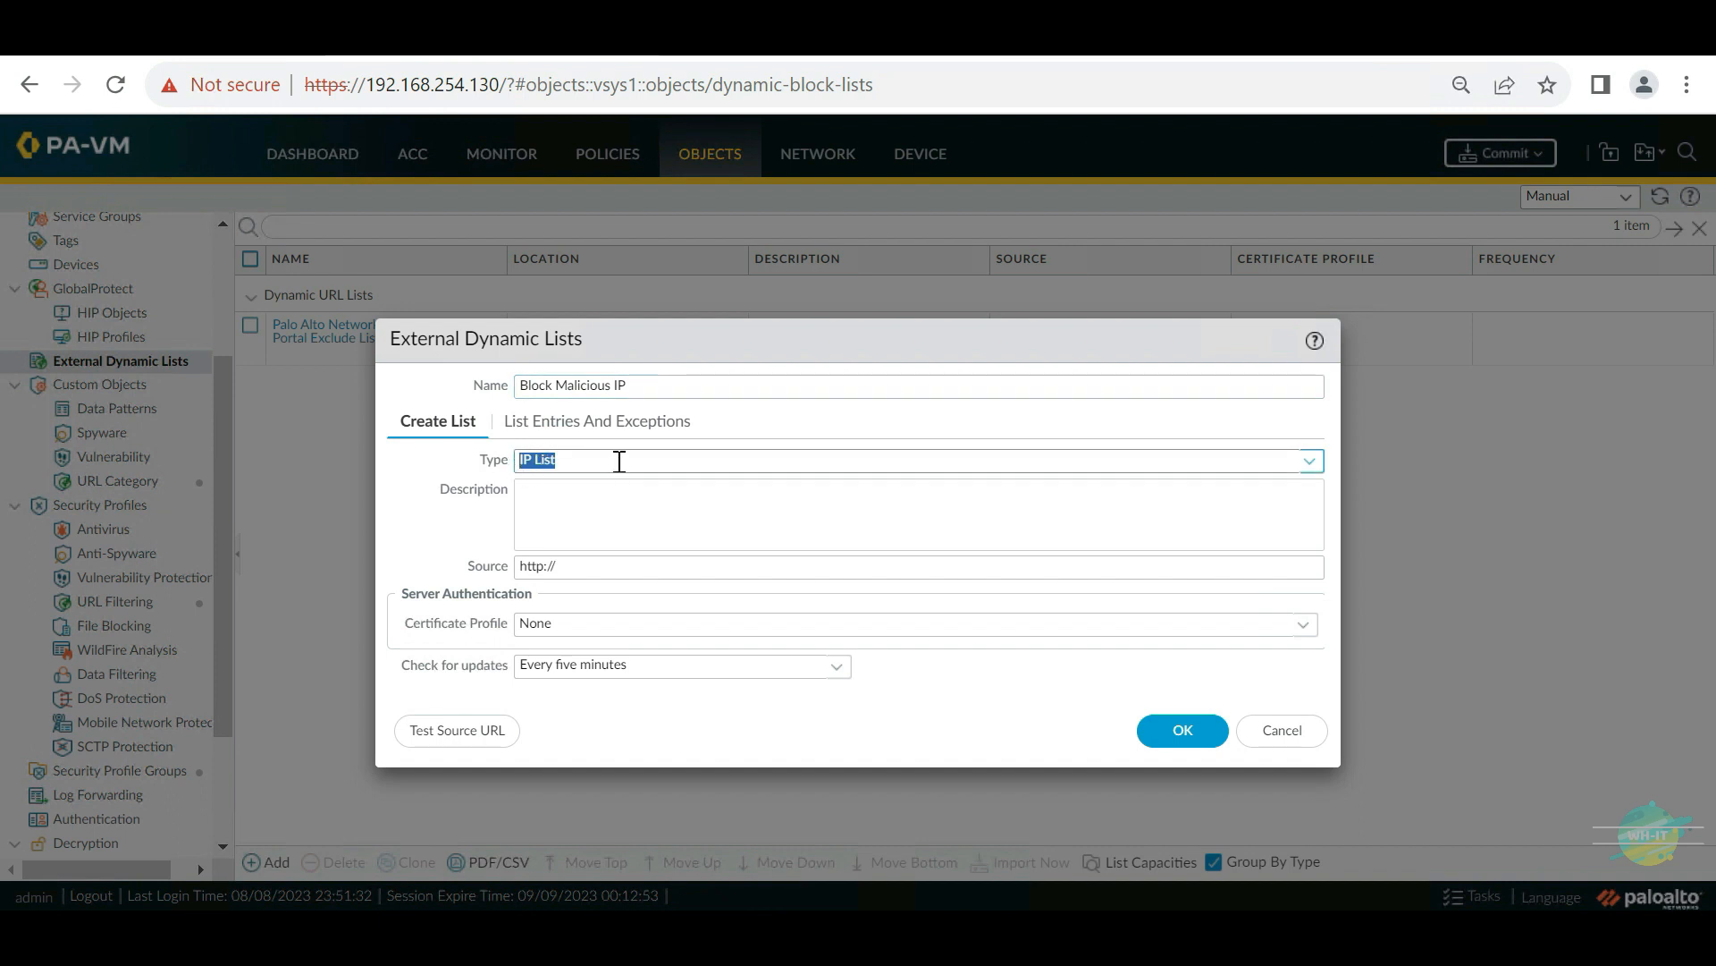
left_click(1312, 464)
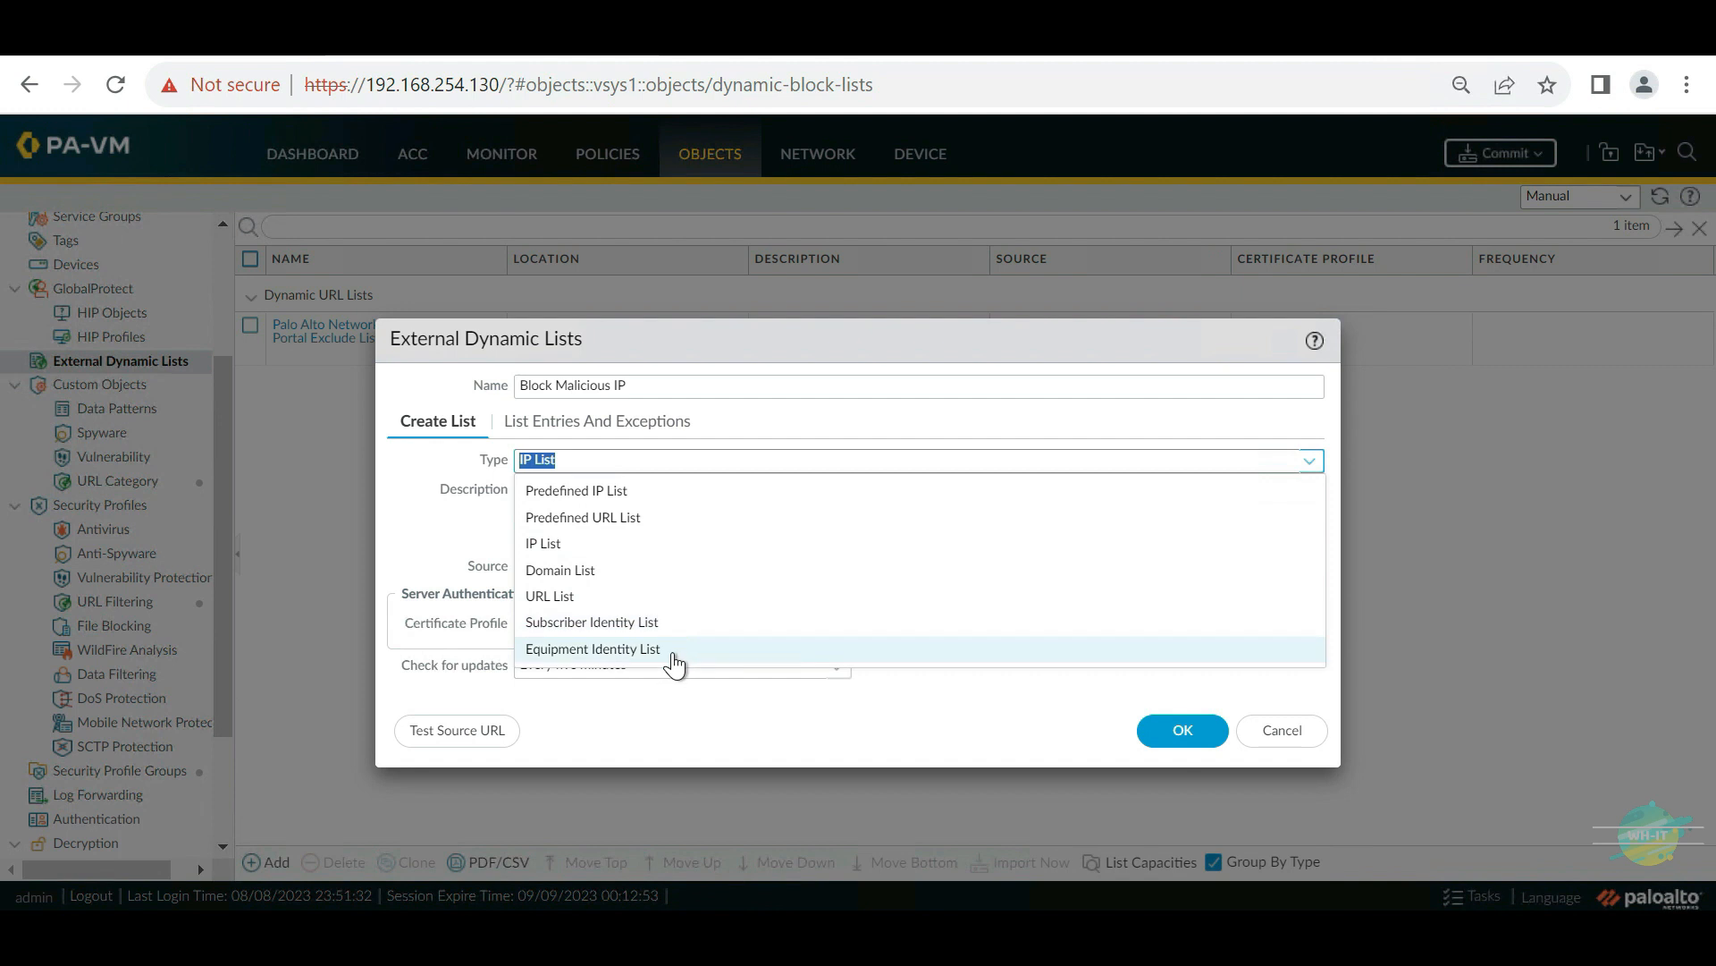
left_click(623, 545)
left_click(528, 529)
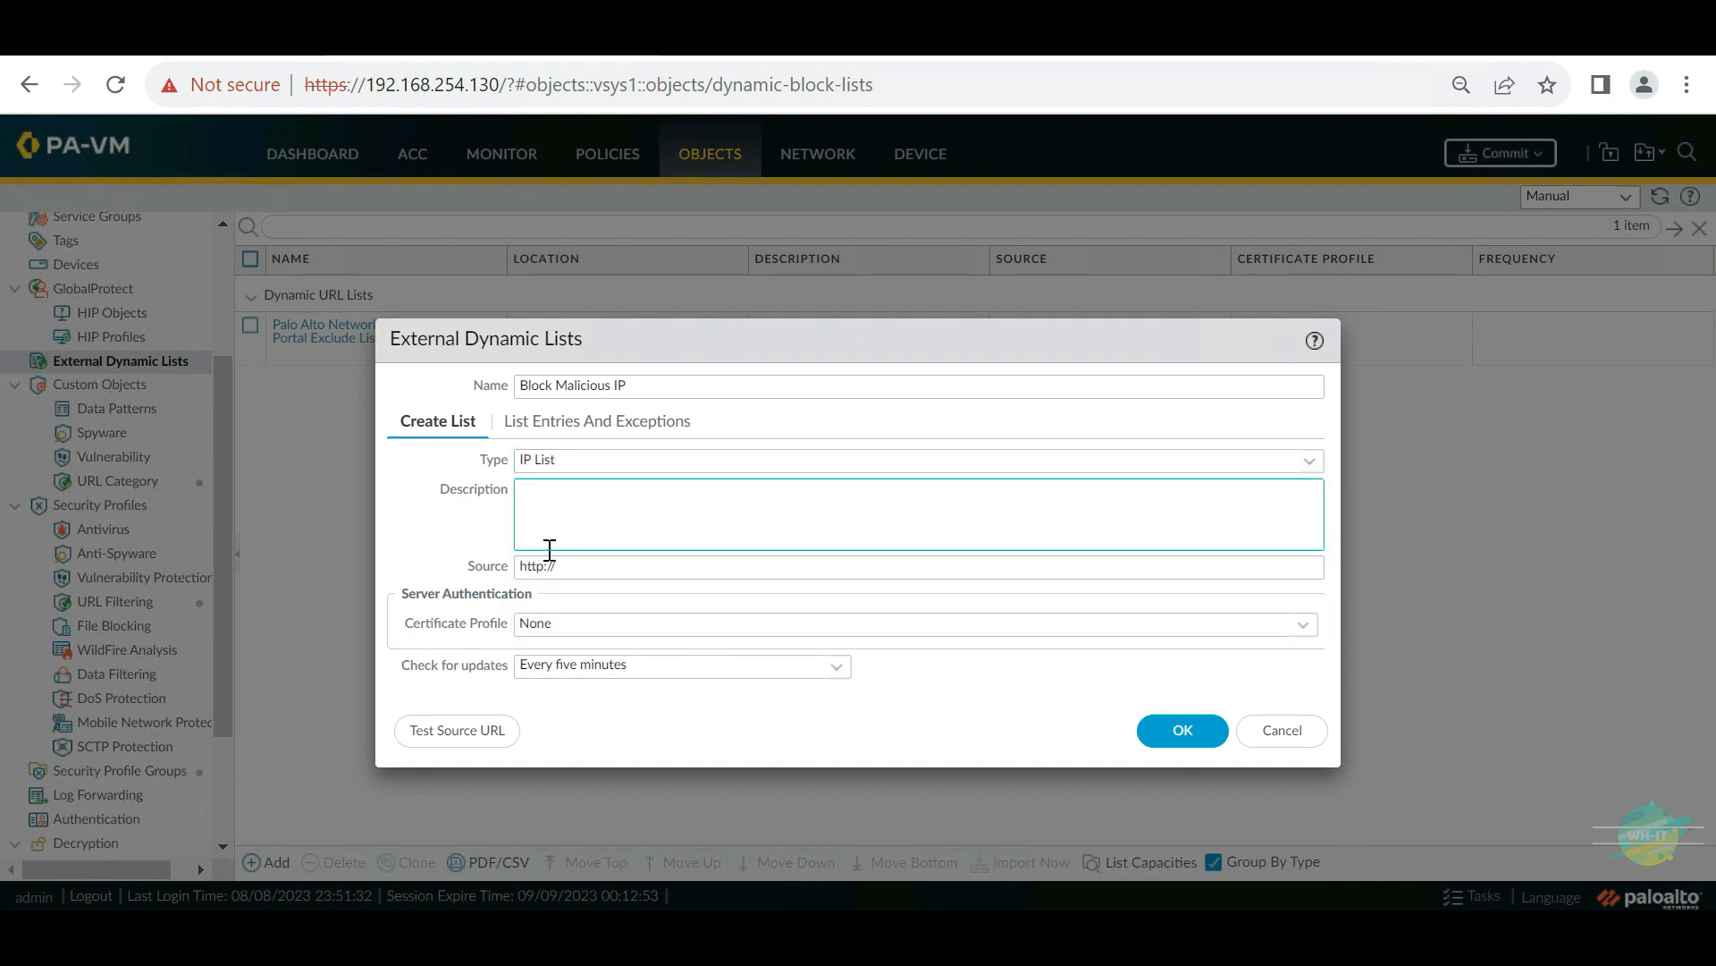
left_click(753, 60)
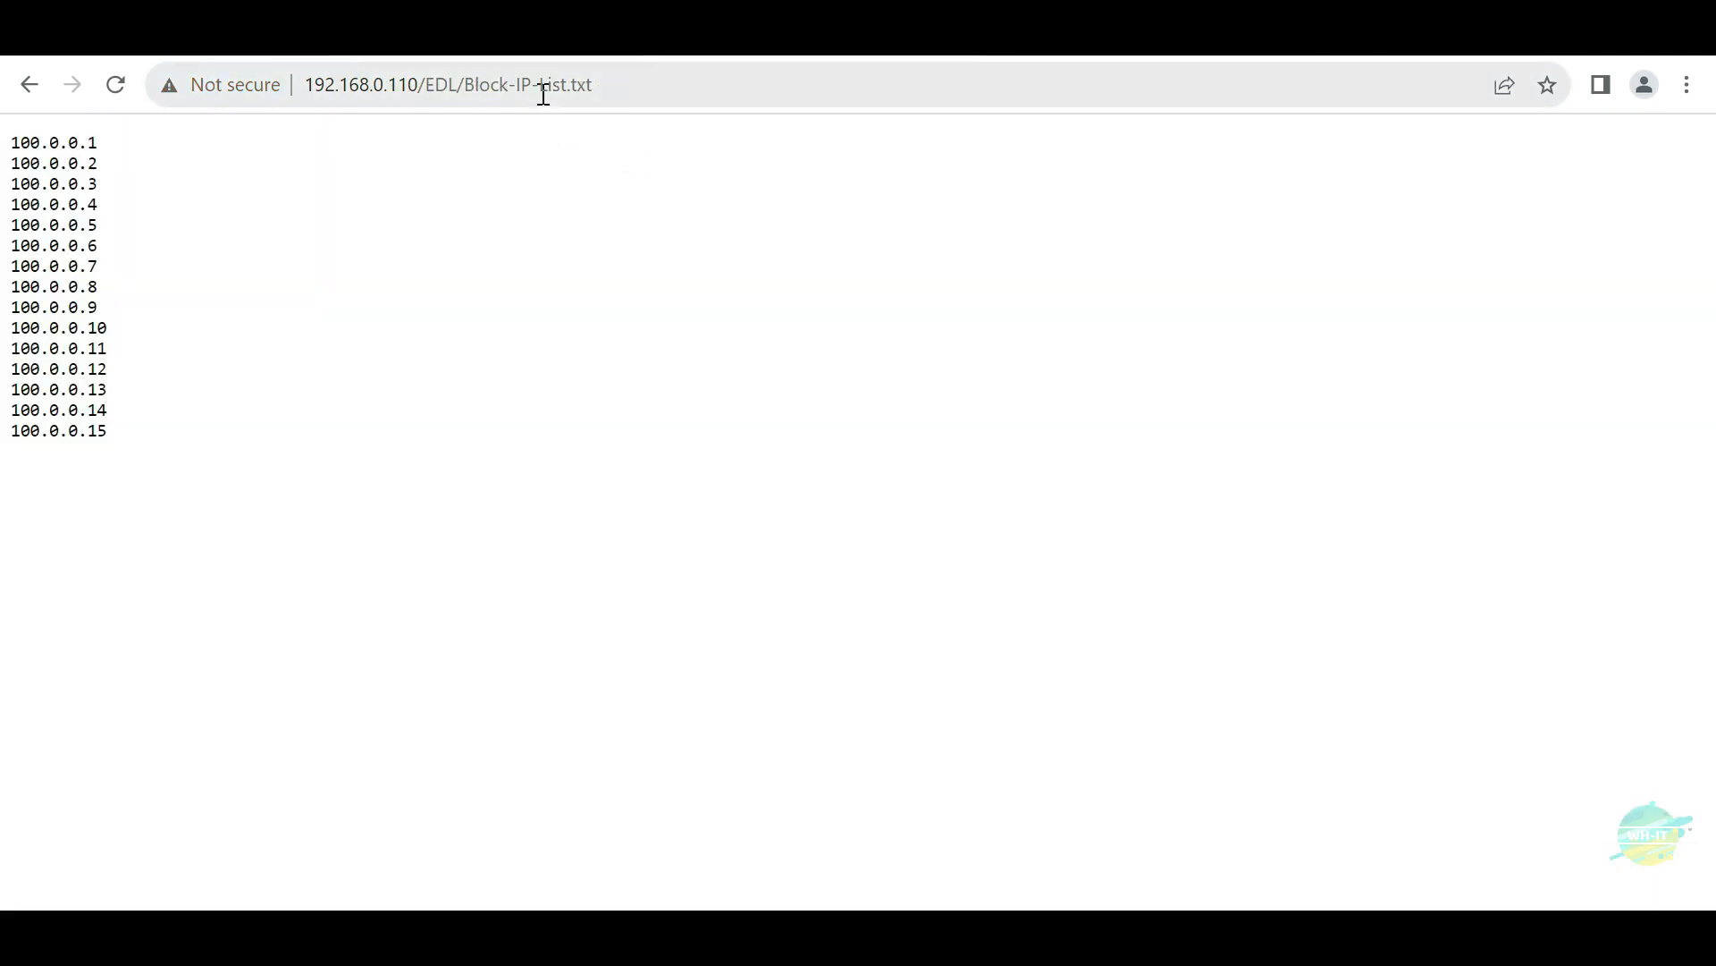
left_click(593, 82)
left_click(593, 82)
left_click_drag(623, 89, 293, 76)
key("ctrl+c")
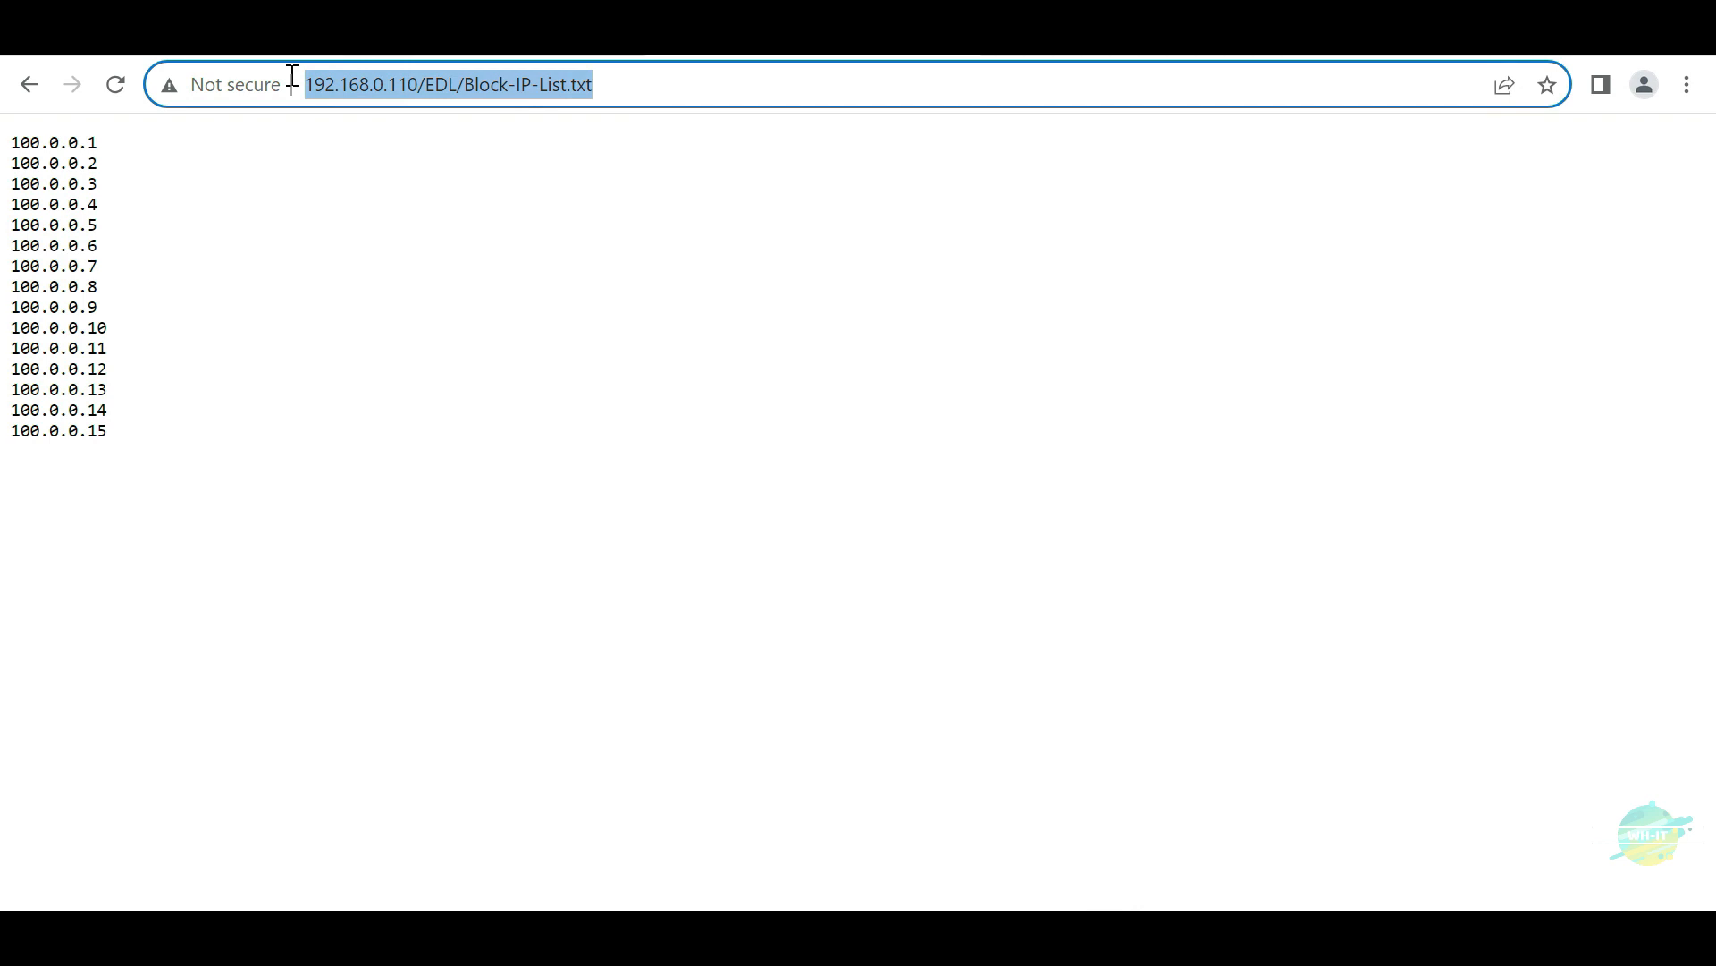
left_click(522, 57)
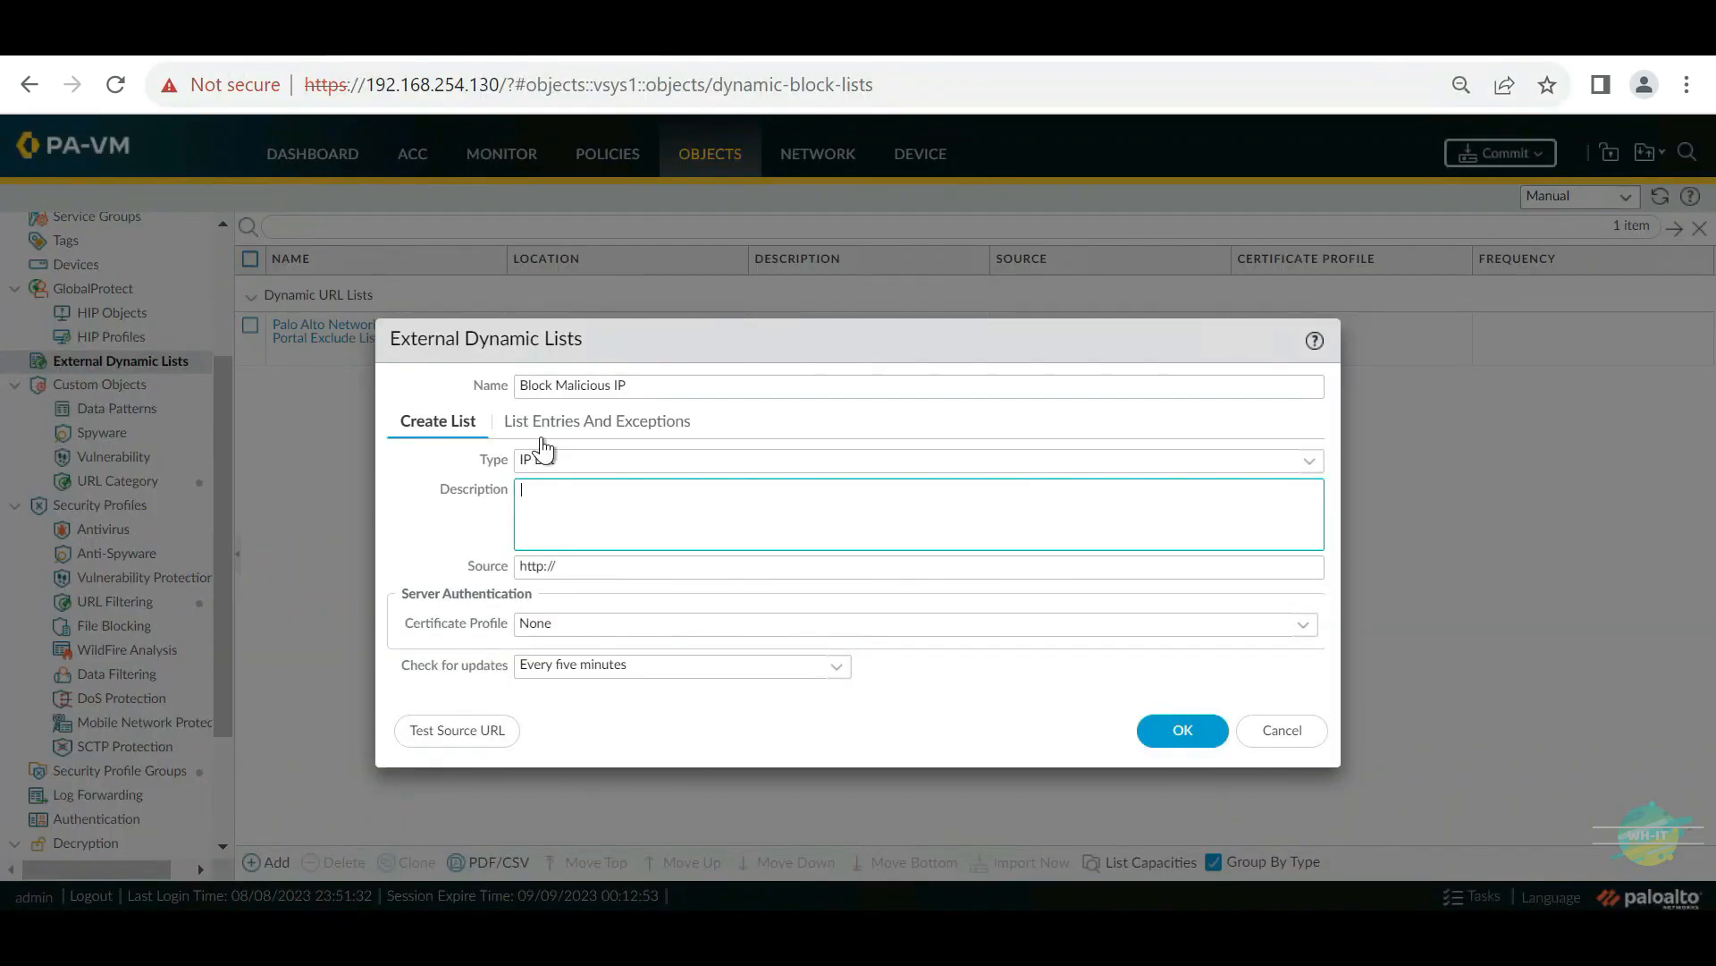
left_click(579, 571)
key("ctrl+v")
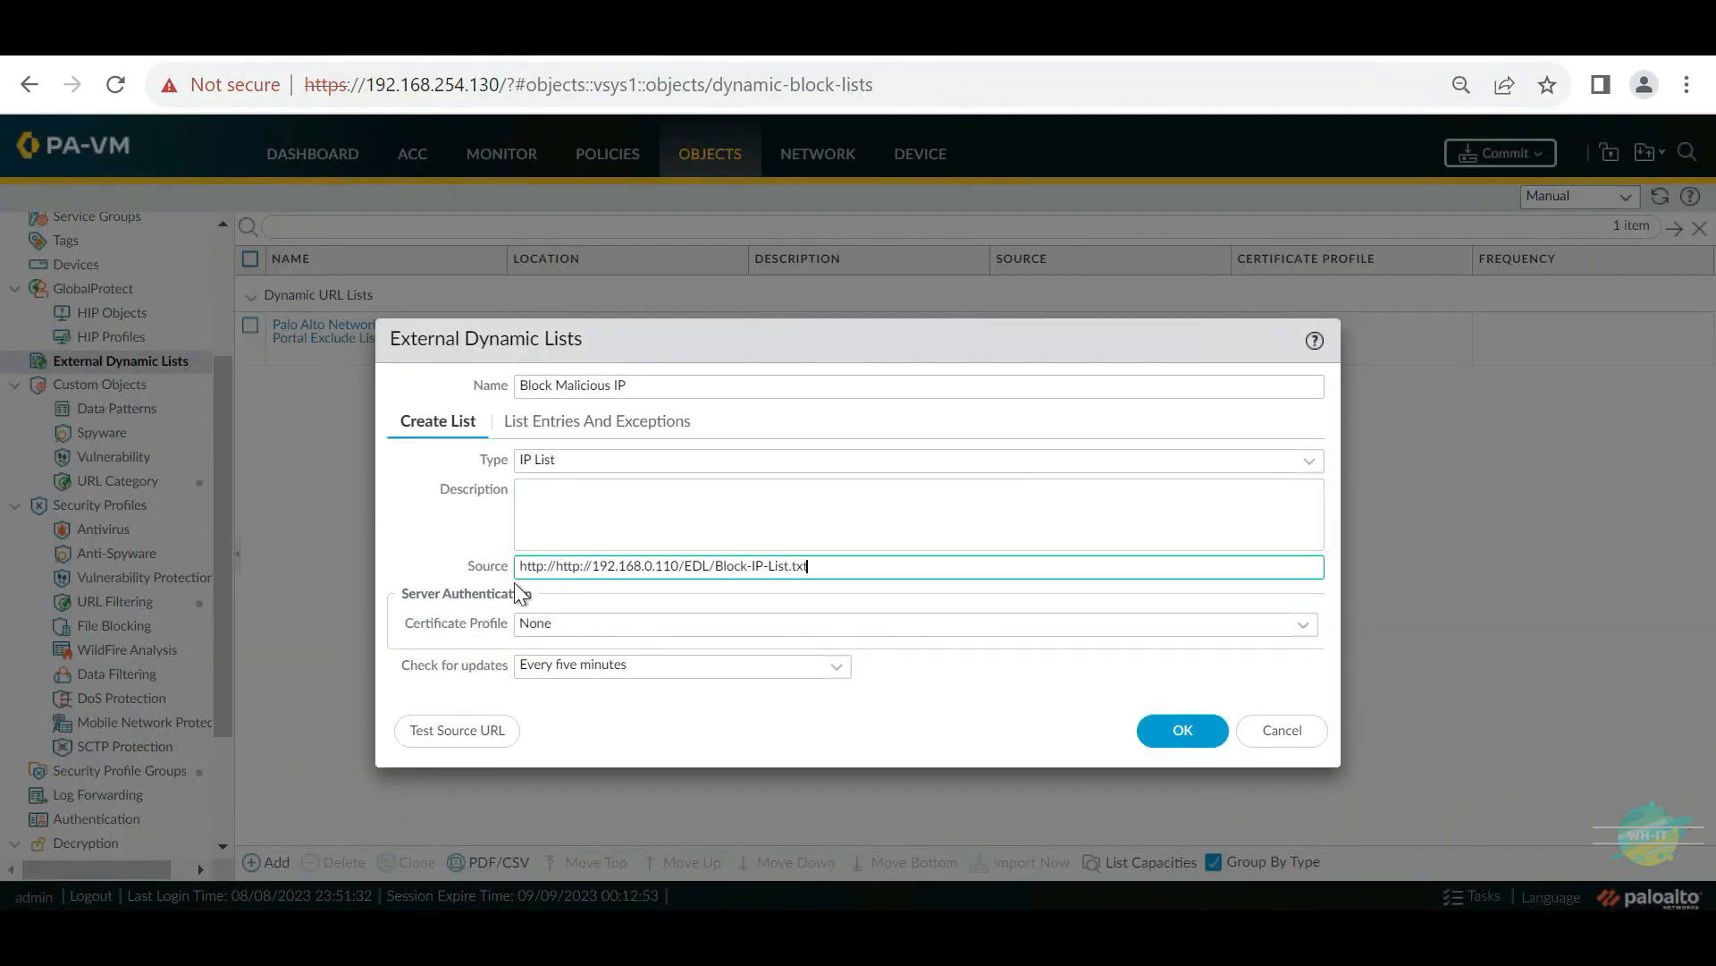
left_click_drag(556, 566, 404, 566)
key("BackSpace")
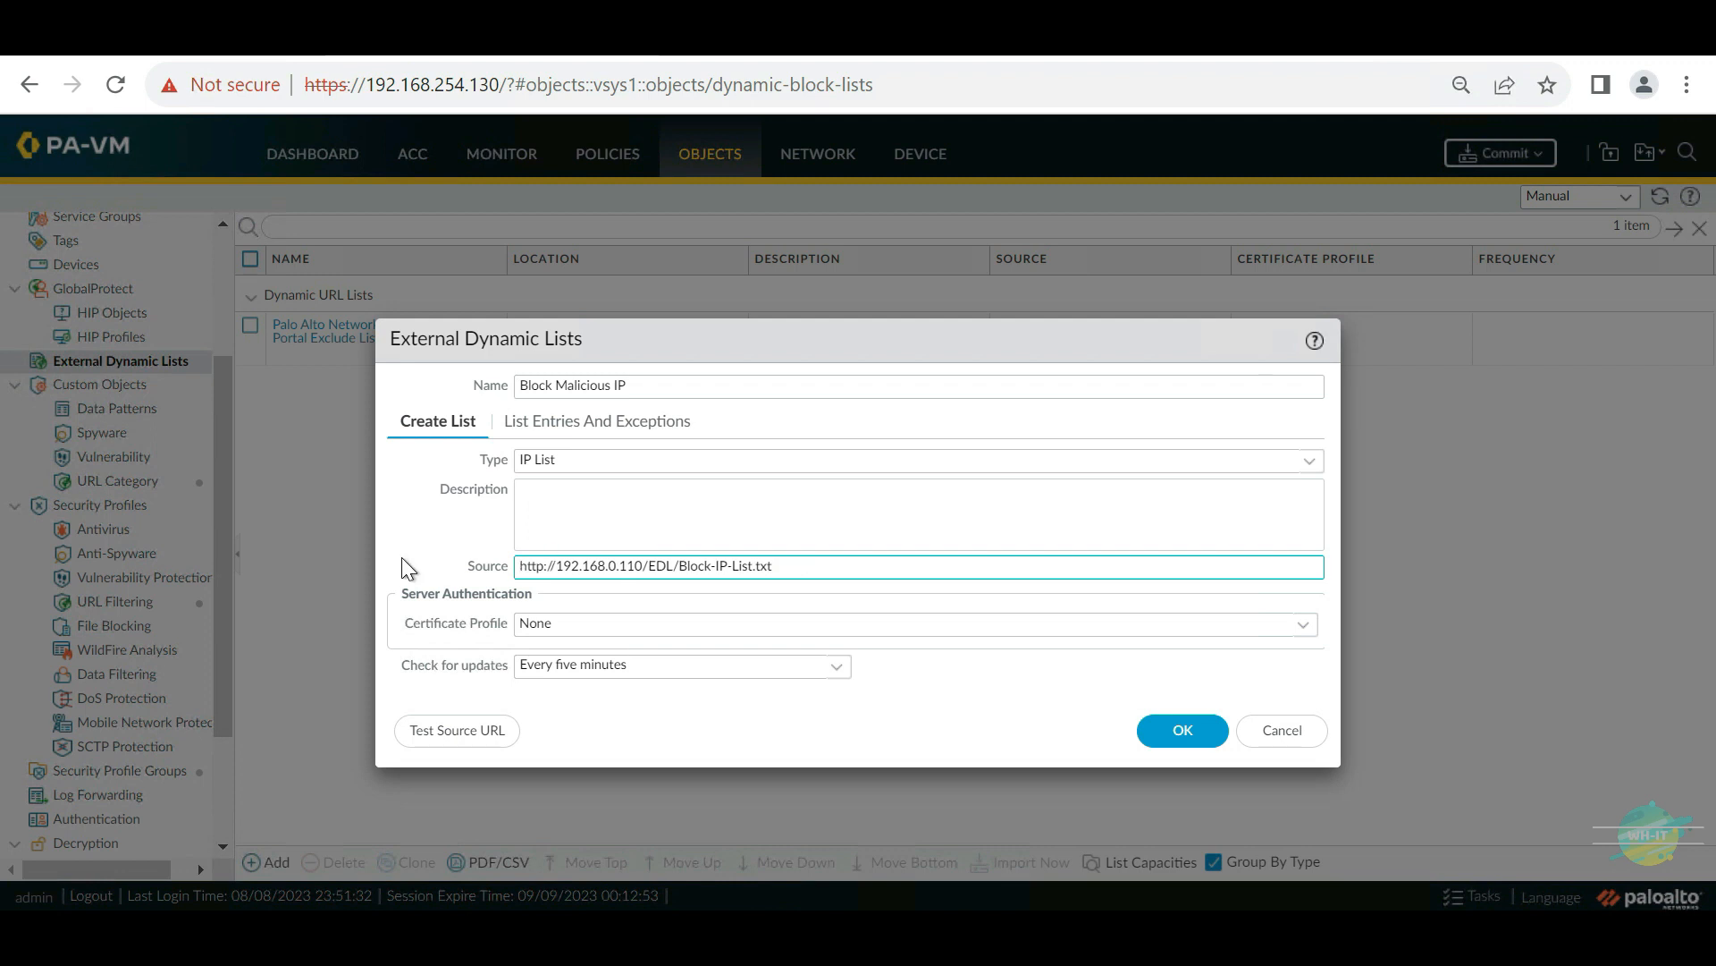
left_click(644, 567)
left_click(559, 566, "shift")
left_click(645, 565)
left_click_drag(820, 567, 451, 569)
left_click(886, 720)
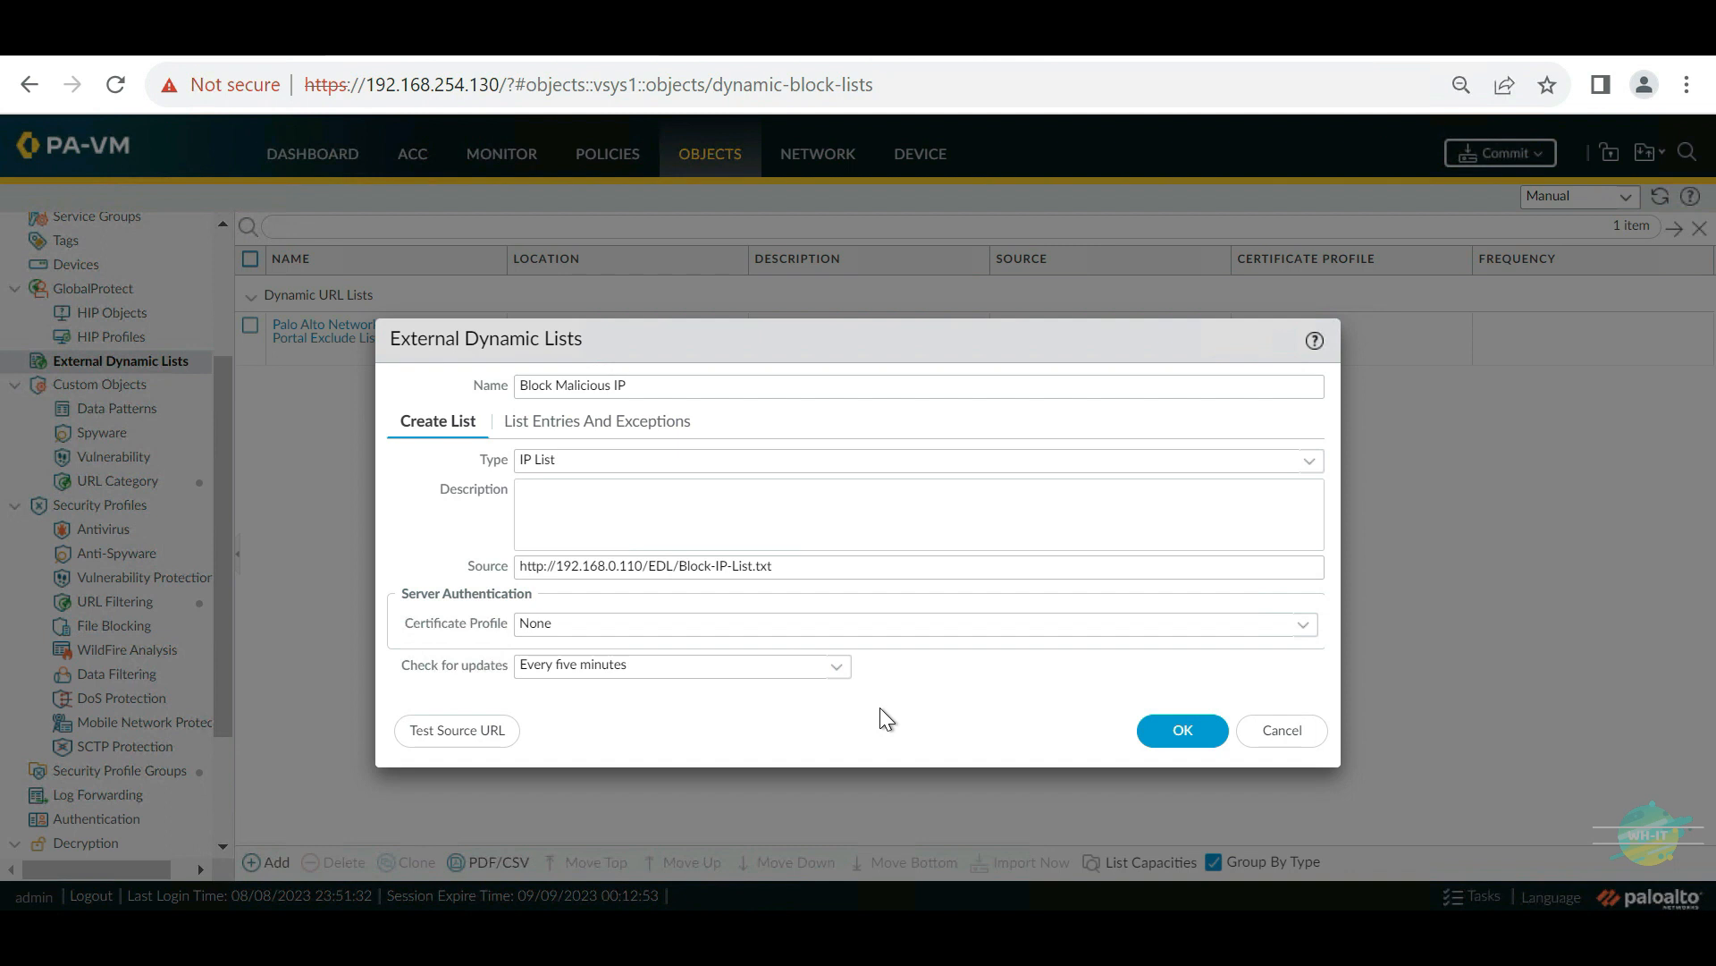
Step: Set the Block Malicious IP list to check for updates every five minutes
left_click(837, 672)
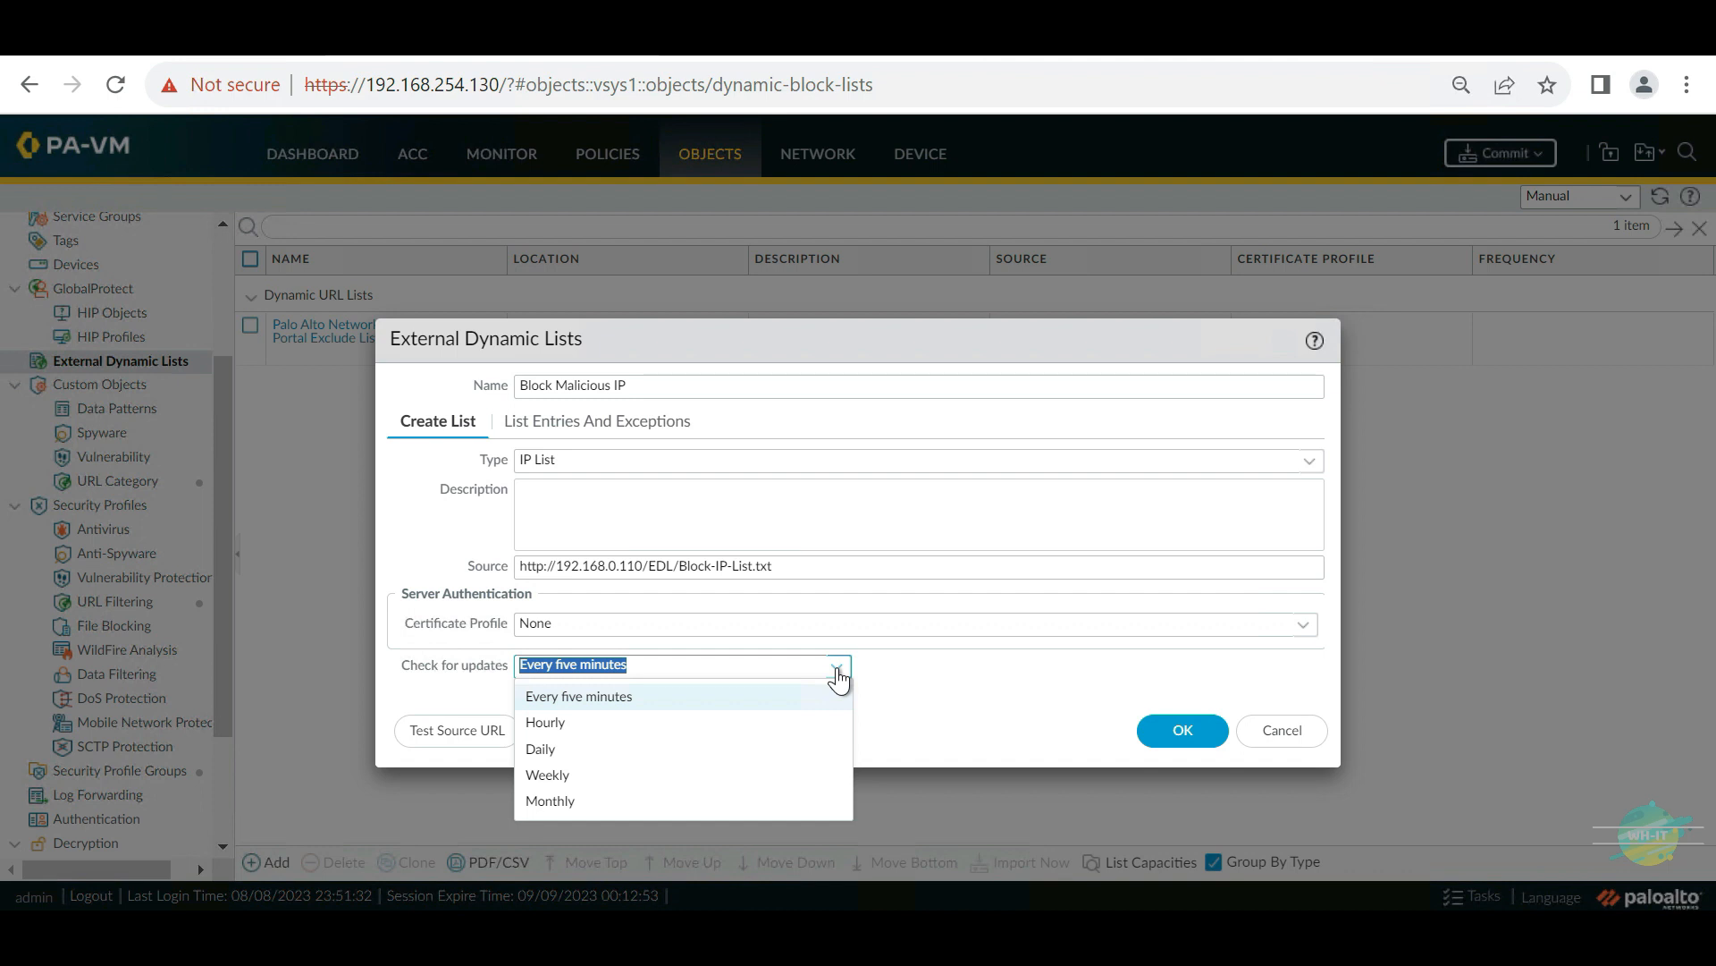
left_click(582, 701)
left_click(883, 689)
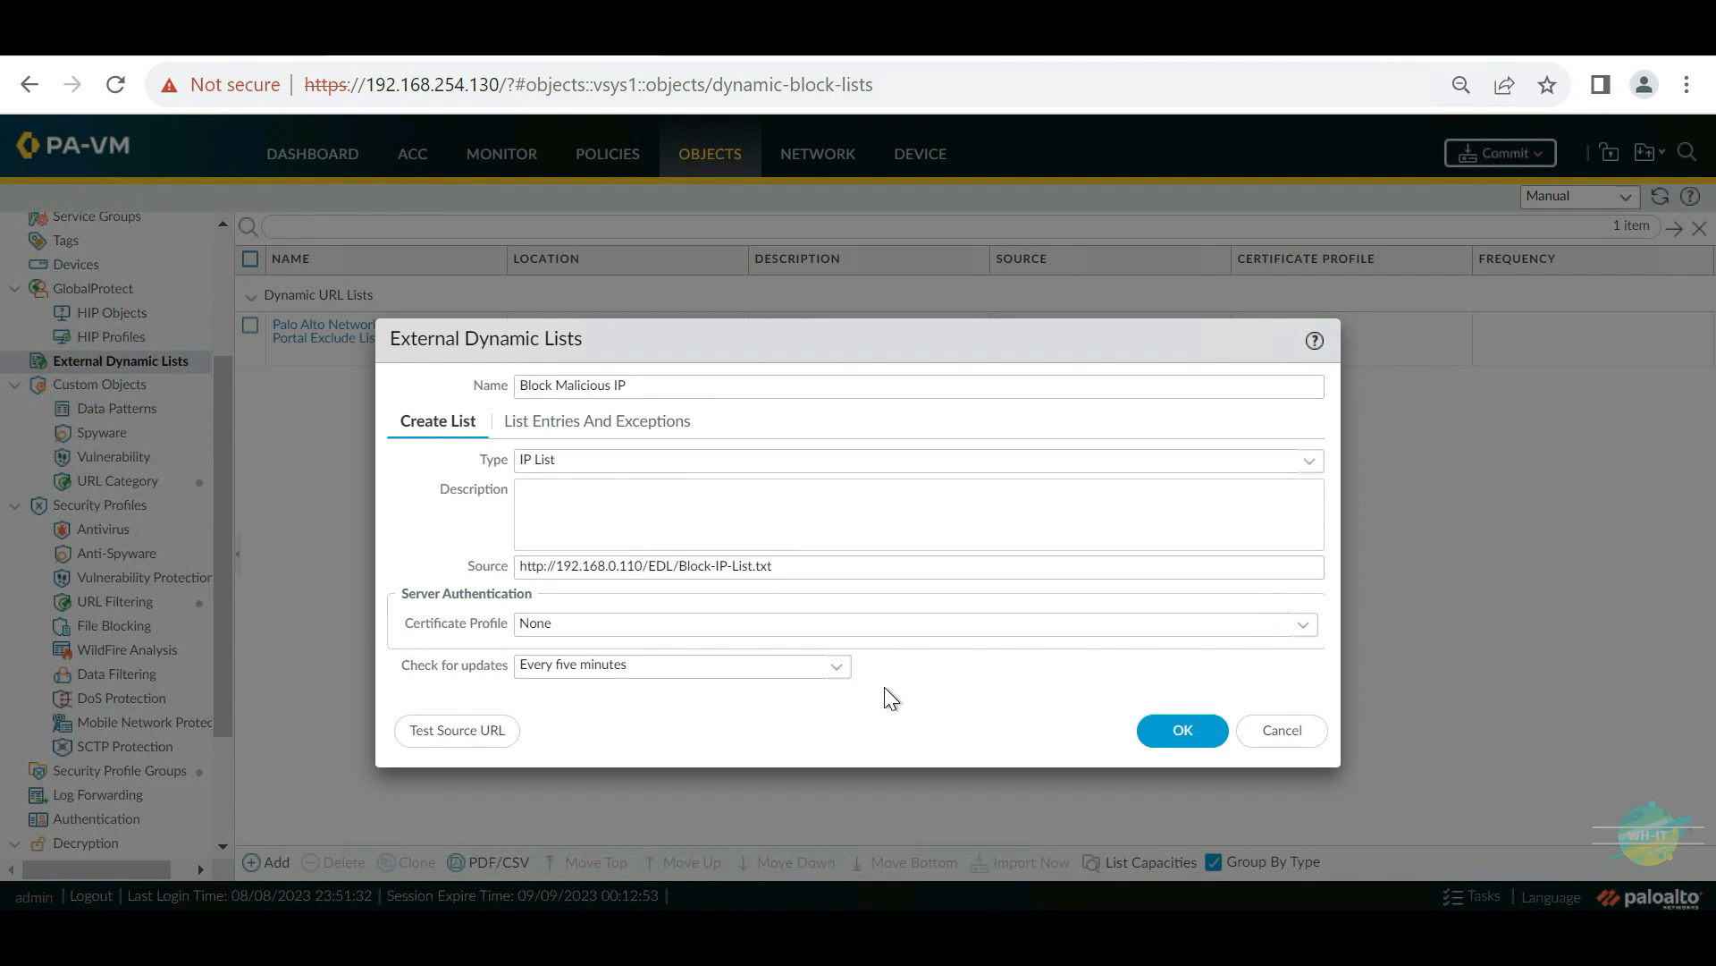
left_click(837, 667)
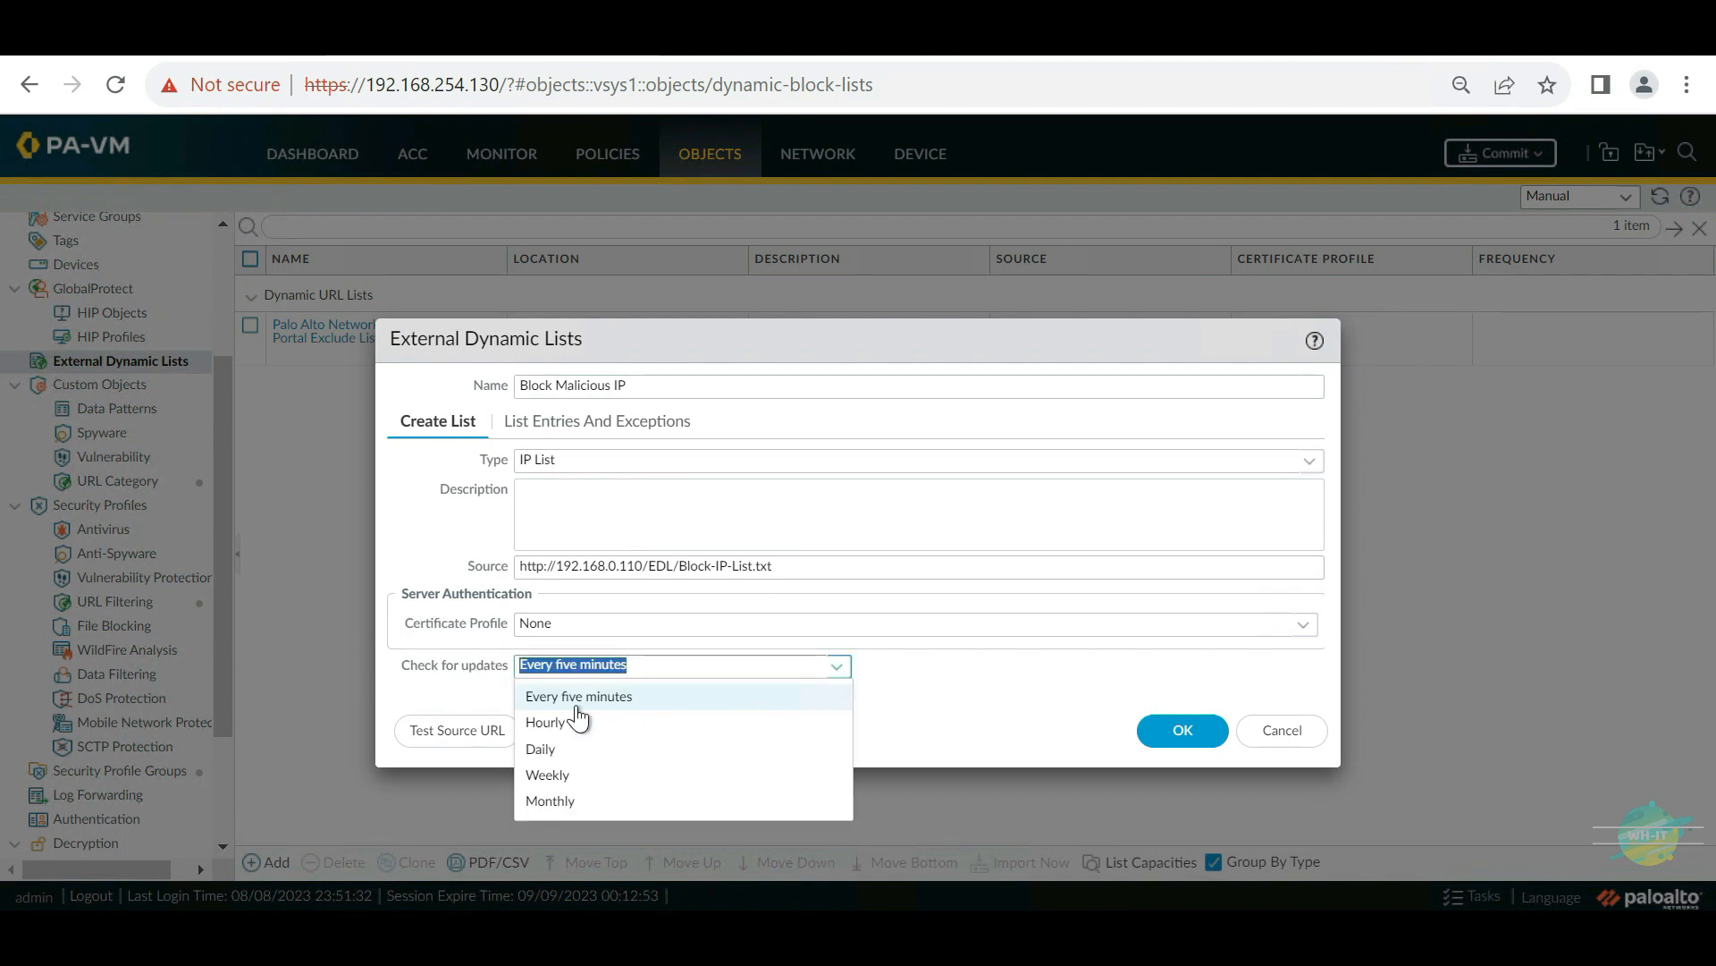
left_click(975, 702)
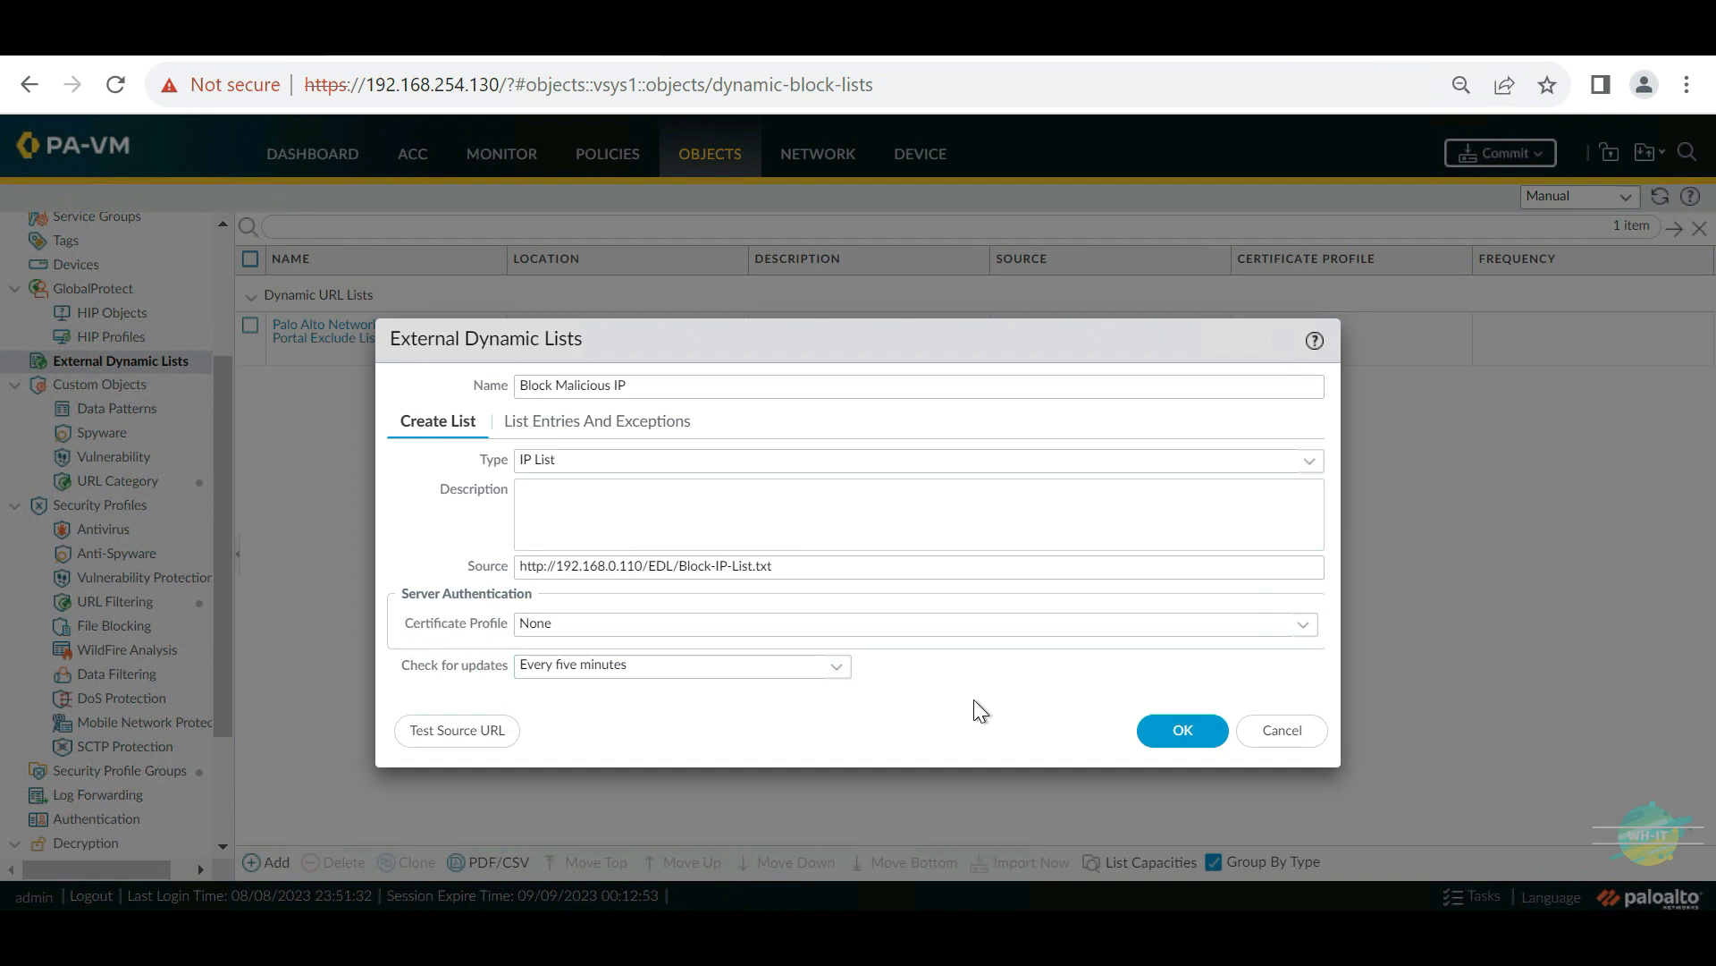
Step: Save the Block Malicious IP list after checking its entries and exceptions, and copy its name
left_click(593, 421)
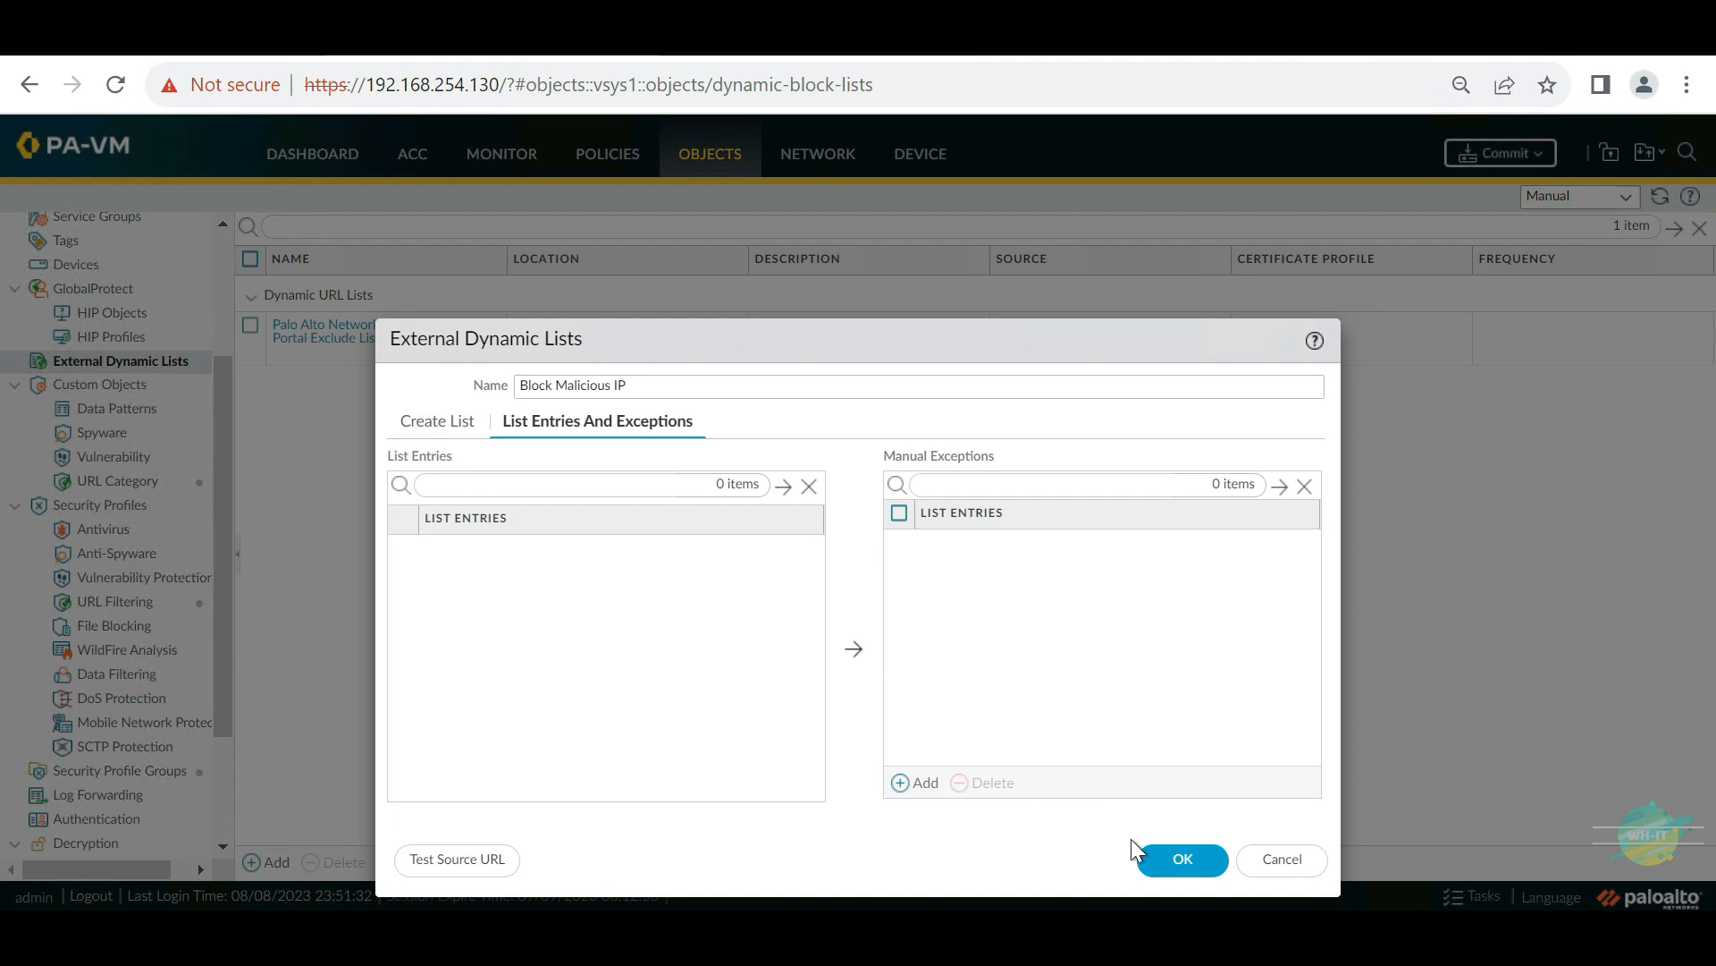
left_click(1173, 861)
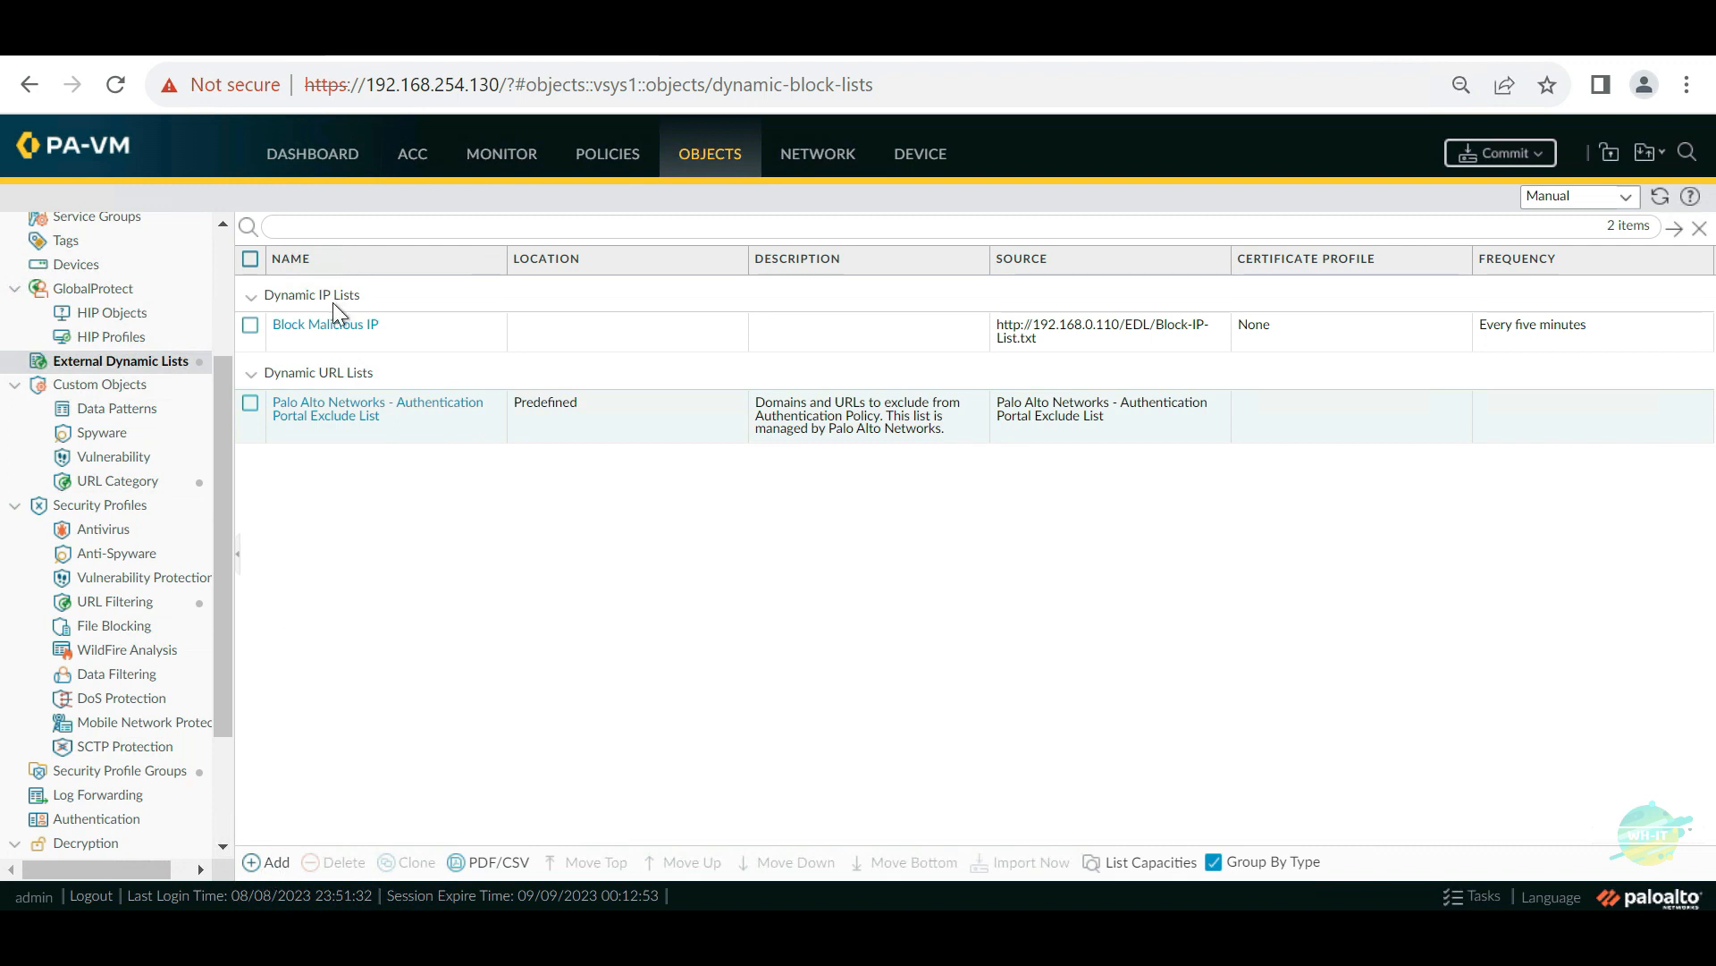
left_click(332, 326)
triple_click(675, 380)
key("ctrl+c")
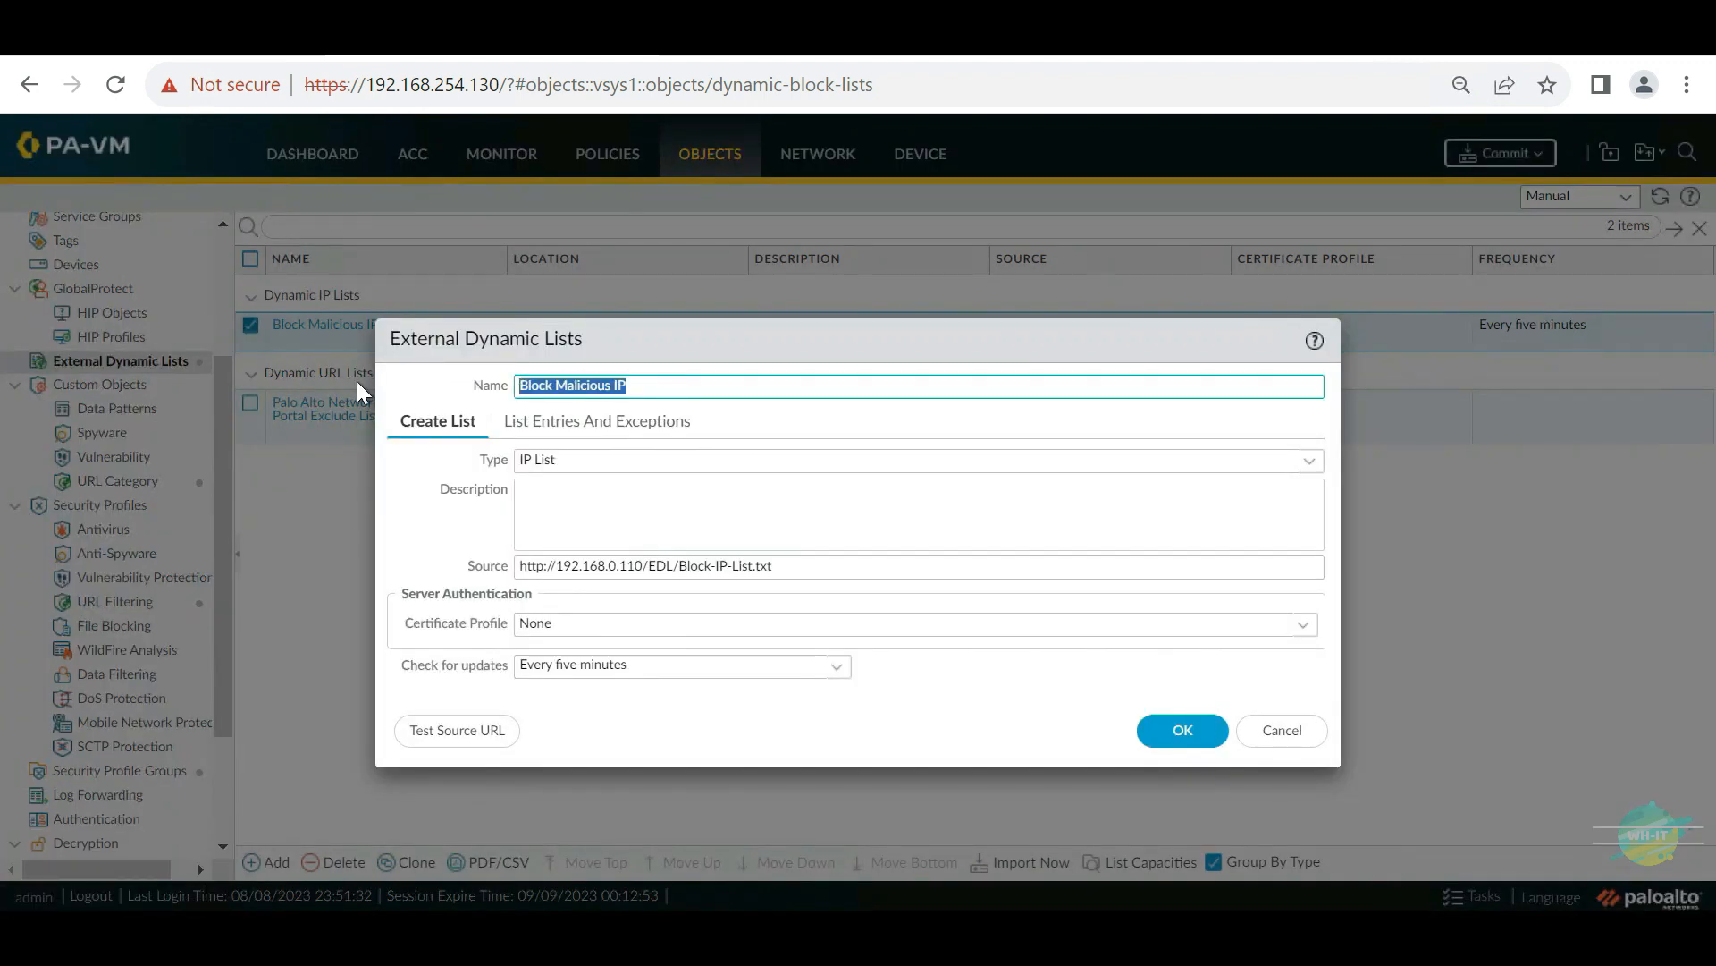
left_click(1198, 731)
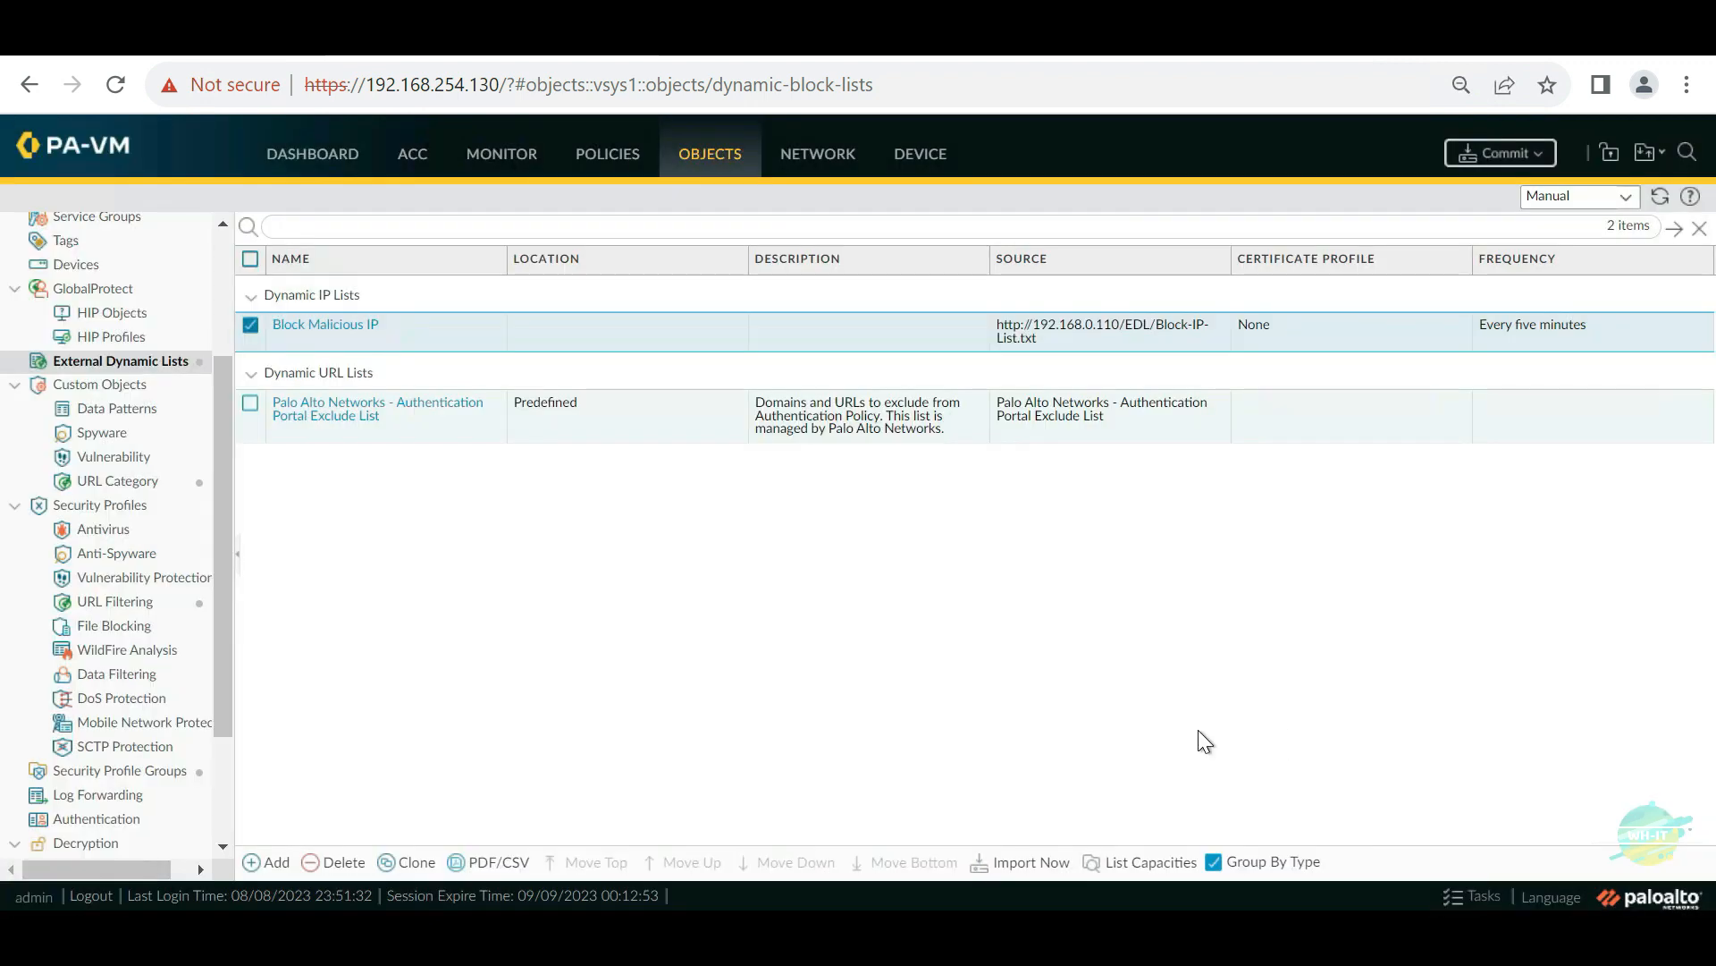
Step: Add a new external dynamic list named Block Malicious URL with the type URL List
left_click(260, 862)
key("ctrl+v")
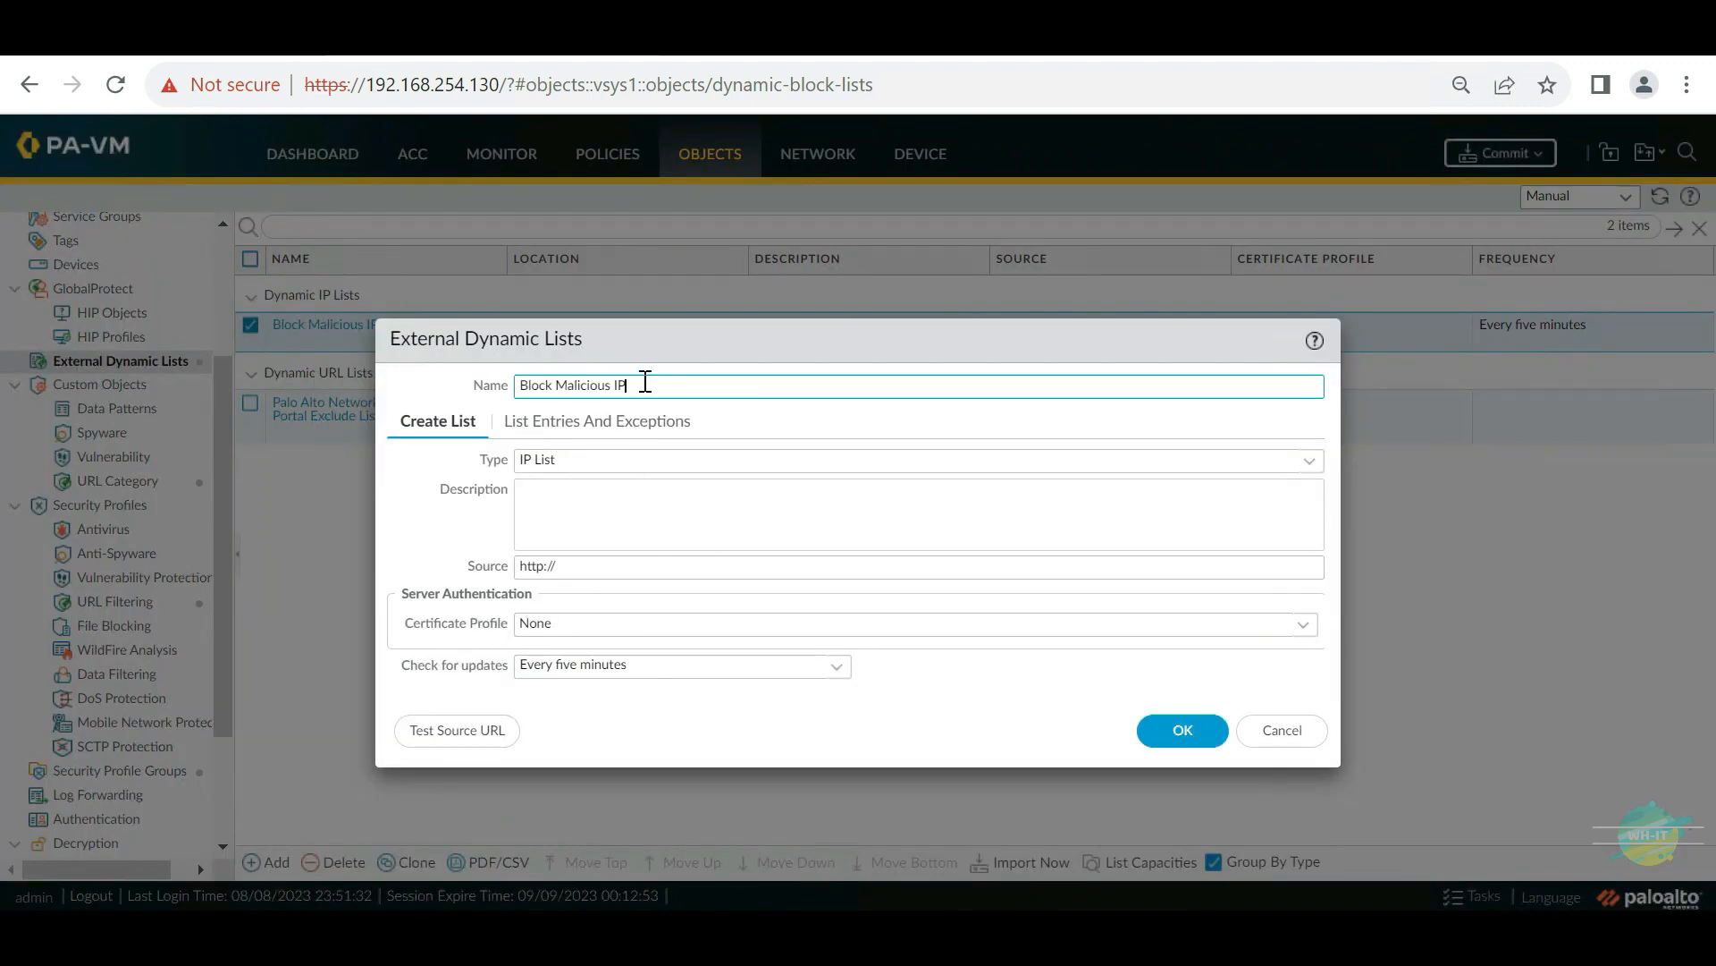
key("BackSpace")
type("URL")
left_click(587, 466)
left_click(1305, 461)
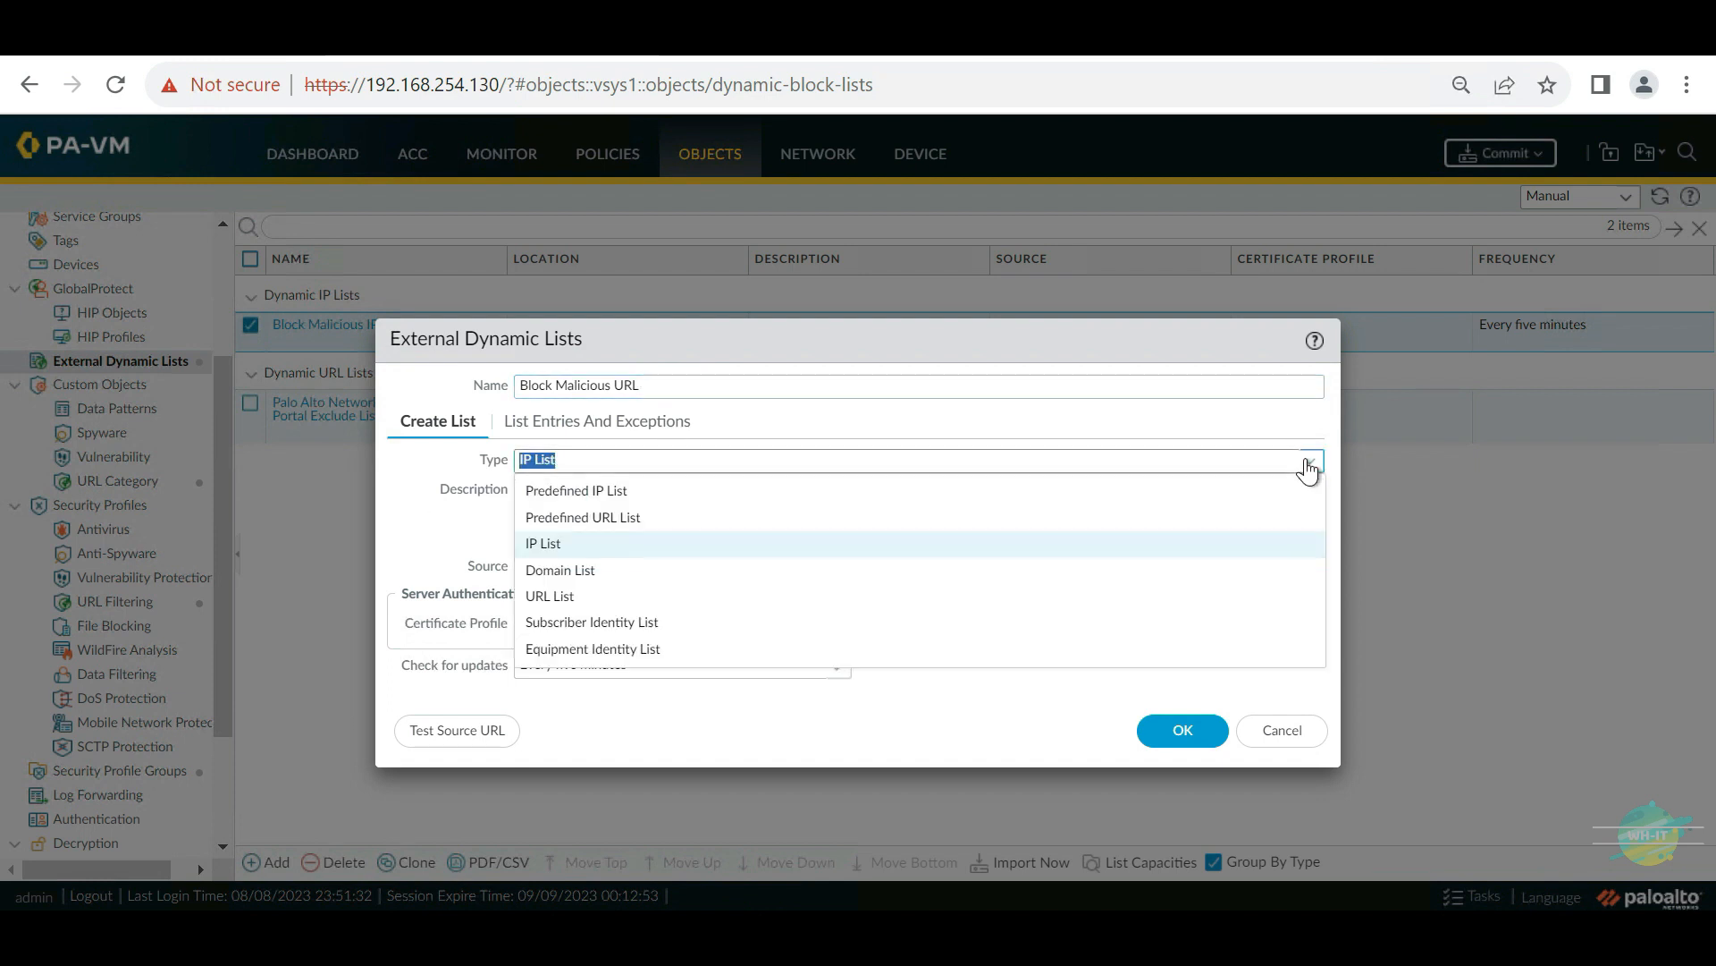
left_click(564, 594)
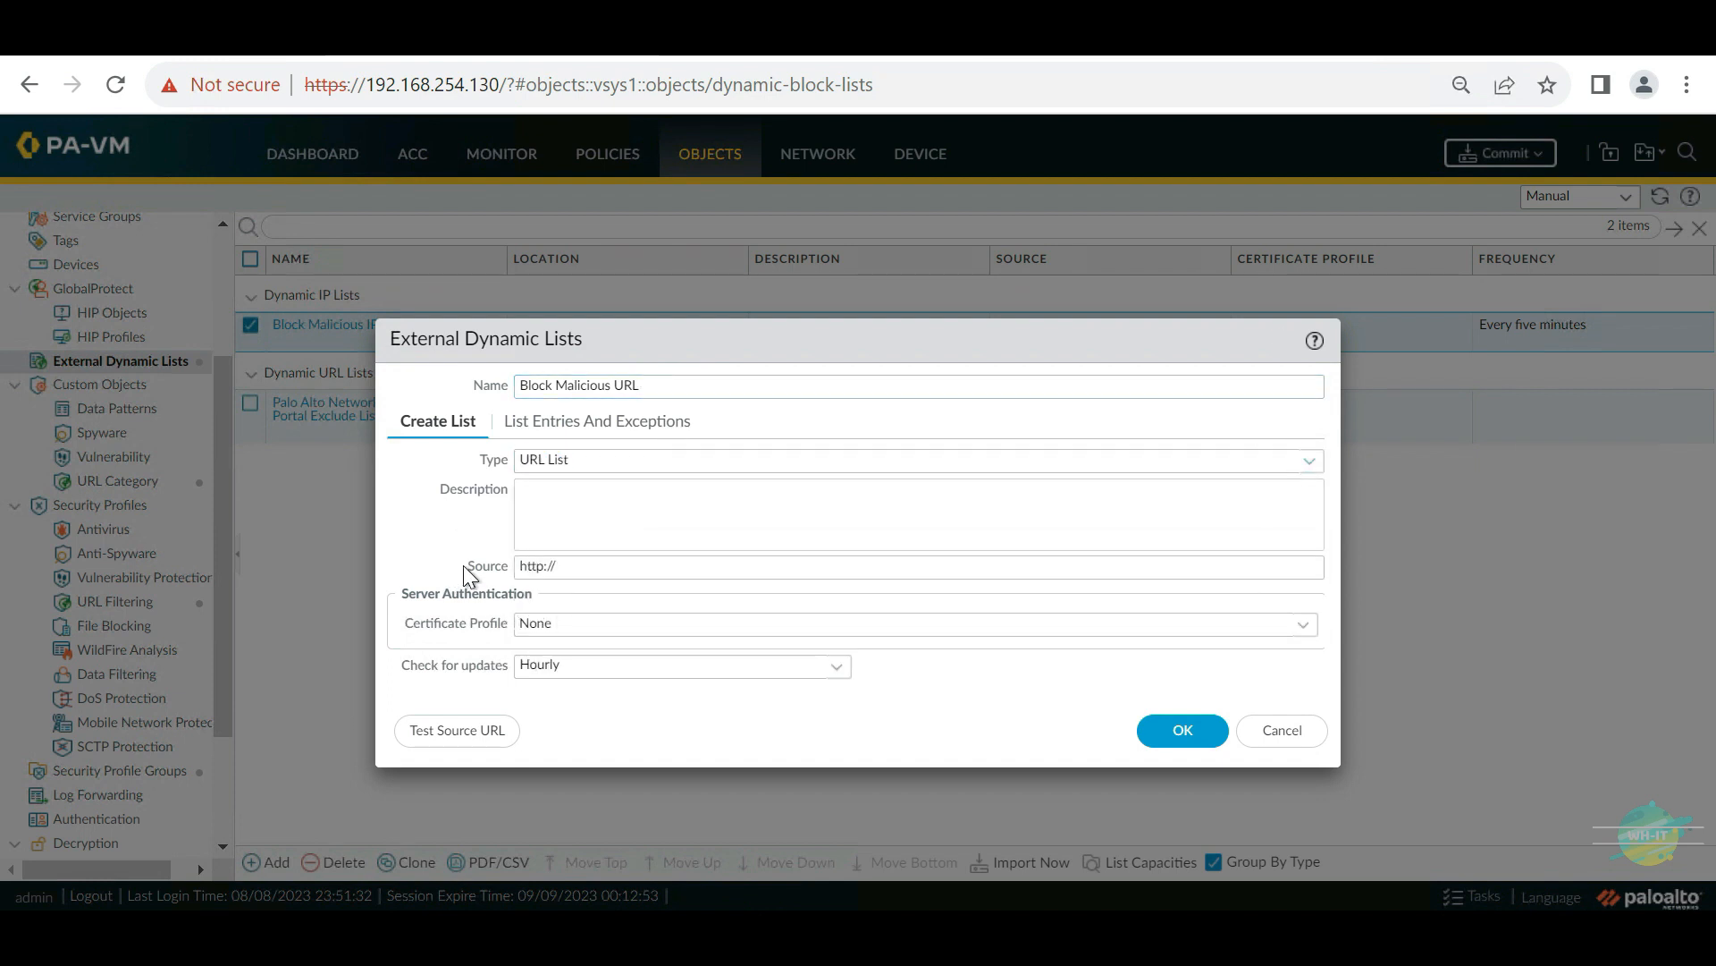
Step: Open 192.168.0.110/EDL/Block-URL-List.txt in the browser and copy its web address
left_click(575, 567)
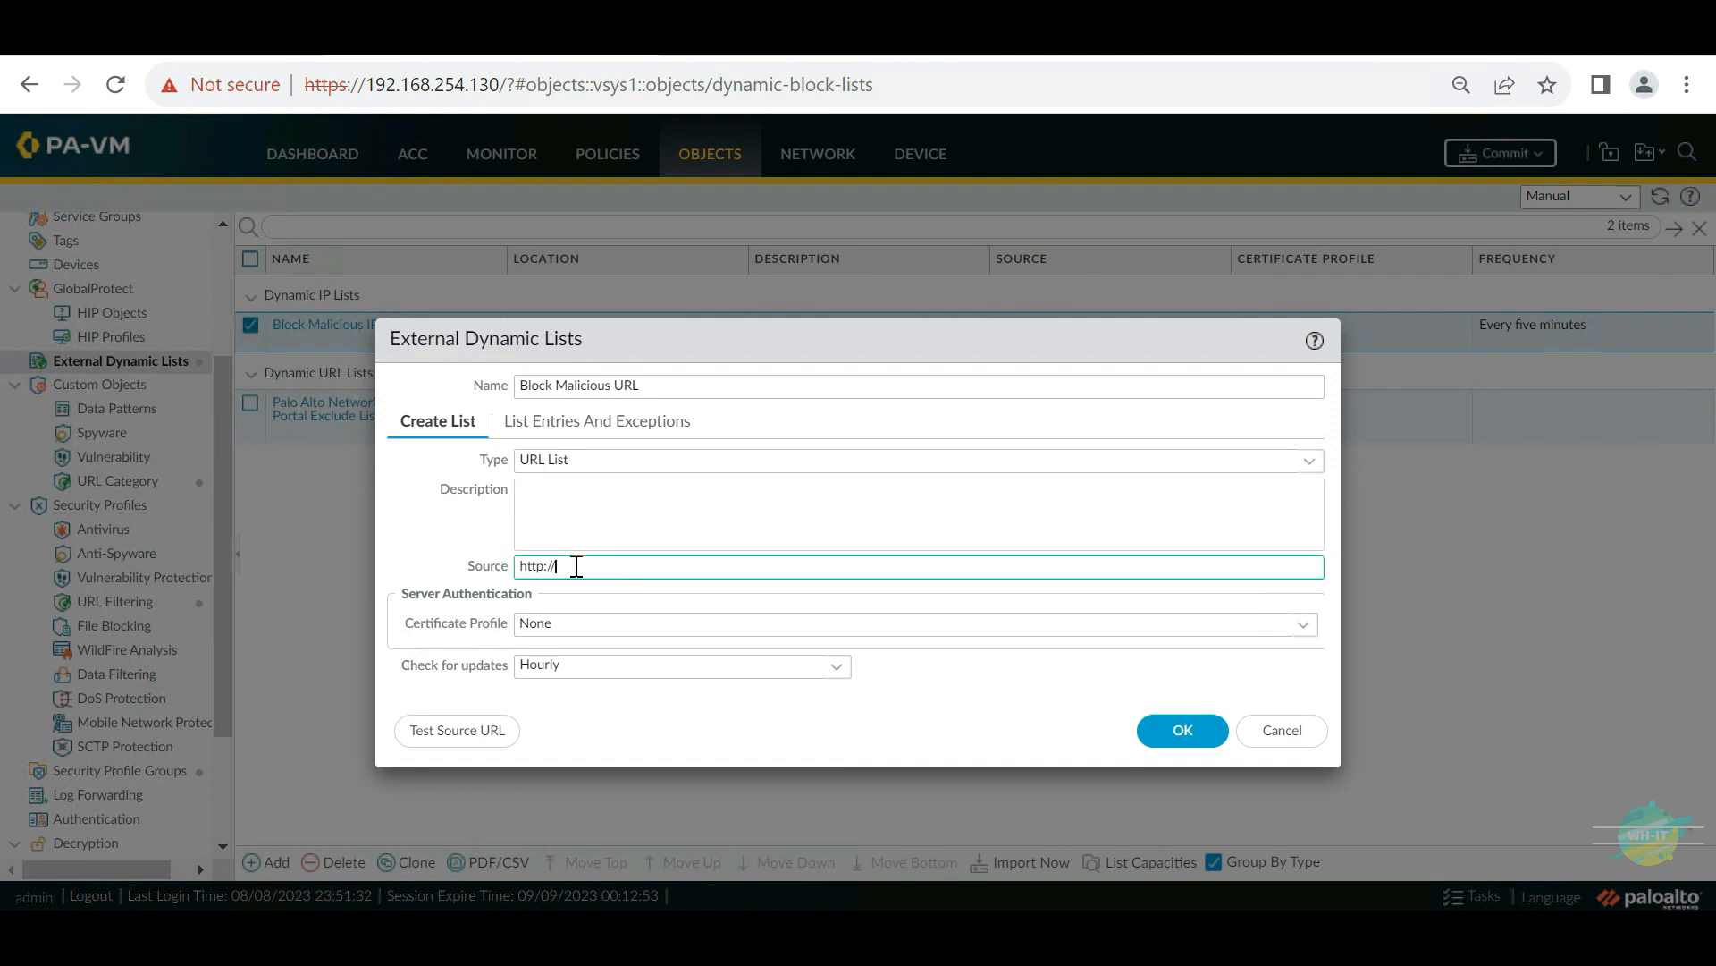
left_click(810, 59)
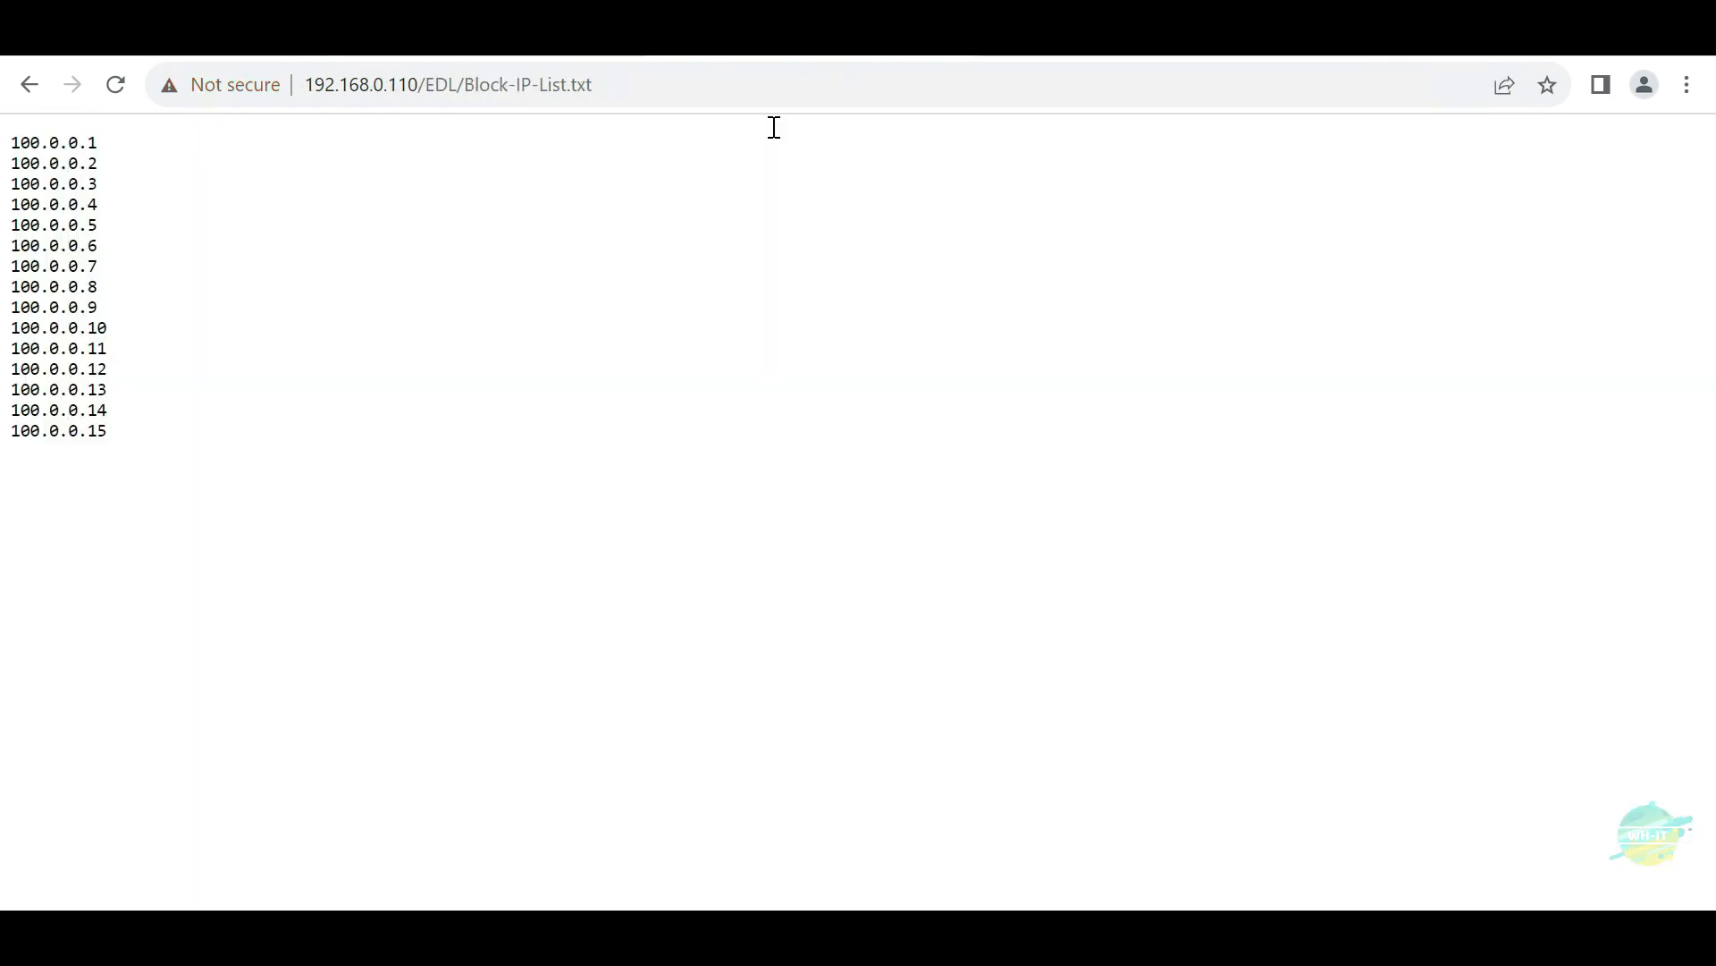
double_click(530, 102)
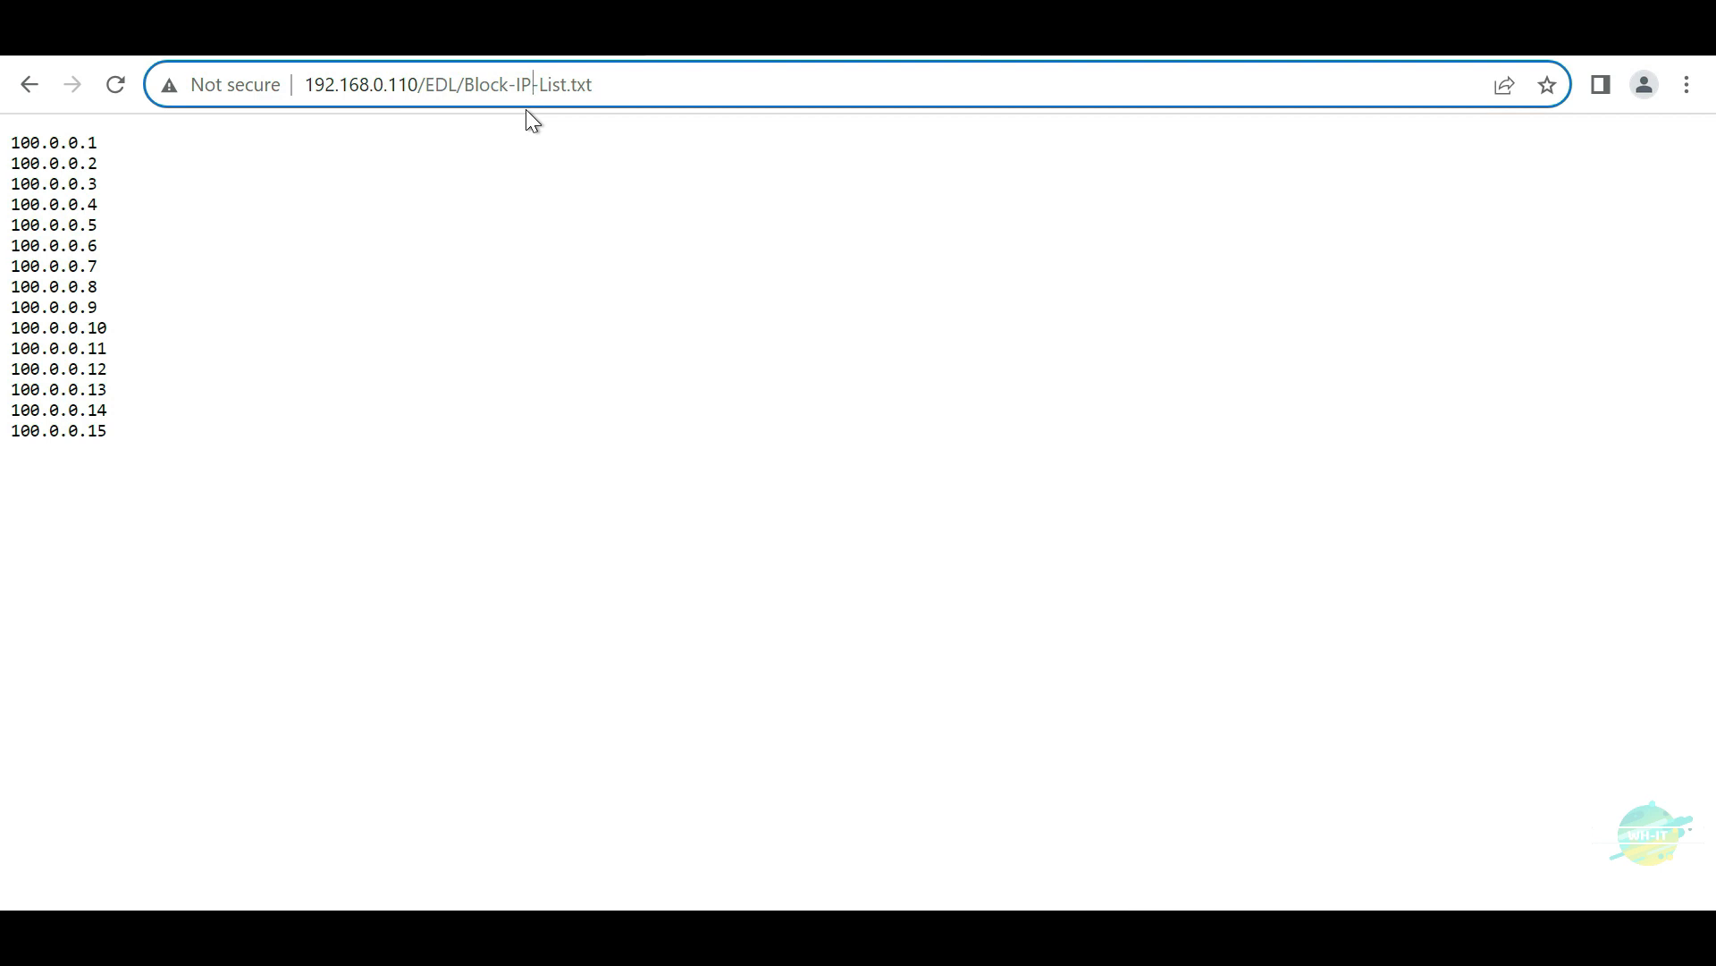
key("Left")
key("BackSpace")
key("BackSpace")
type("URL")
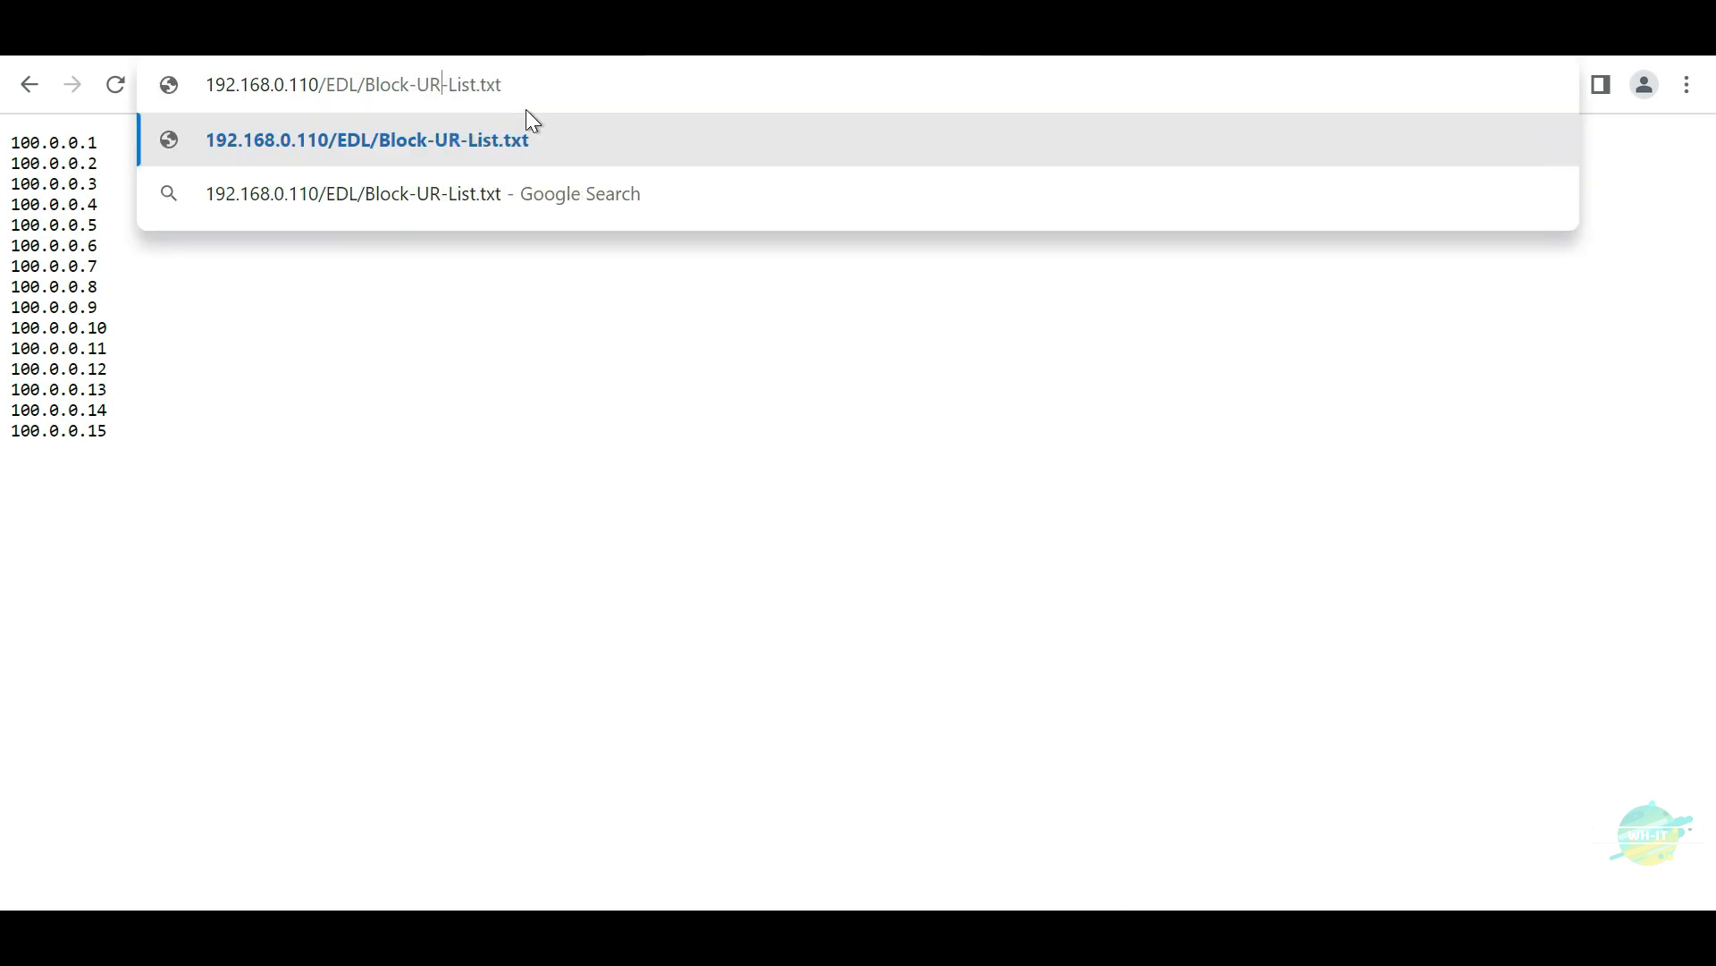
key("Return")
left_click(587, 94)
key("ctrl+c")
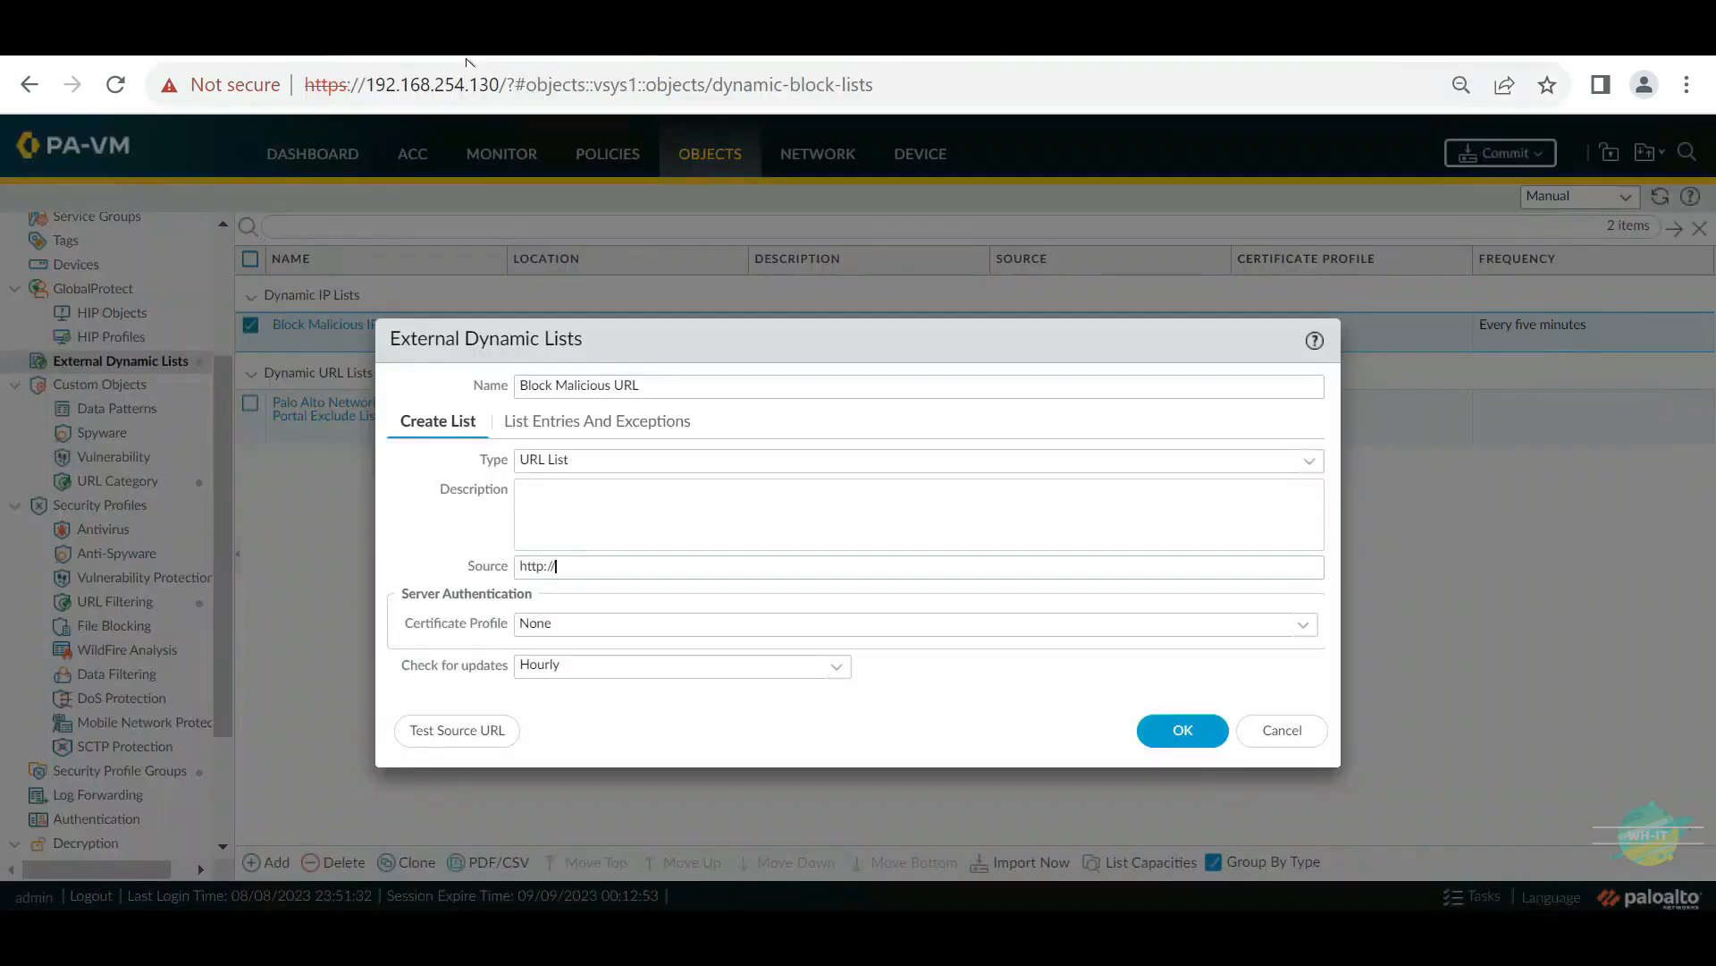
left_click(537, 566)
key("ctrl+v")
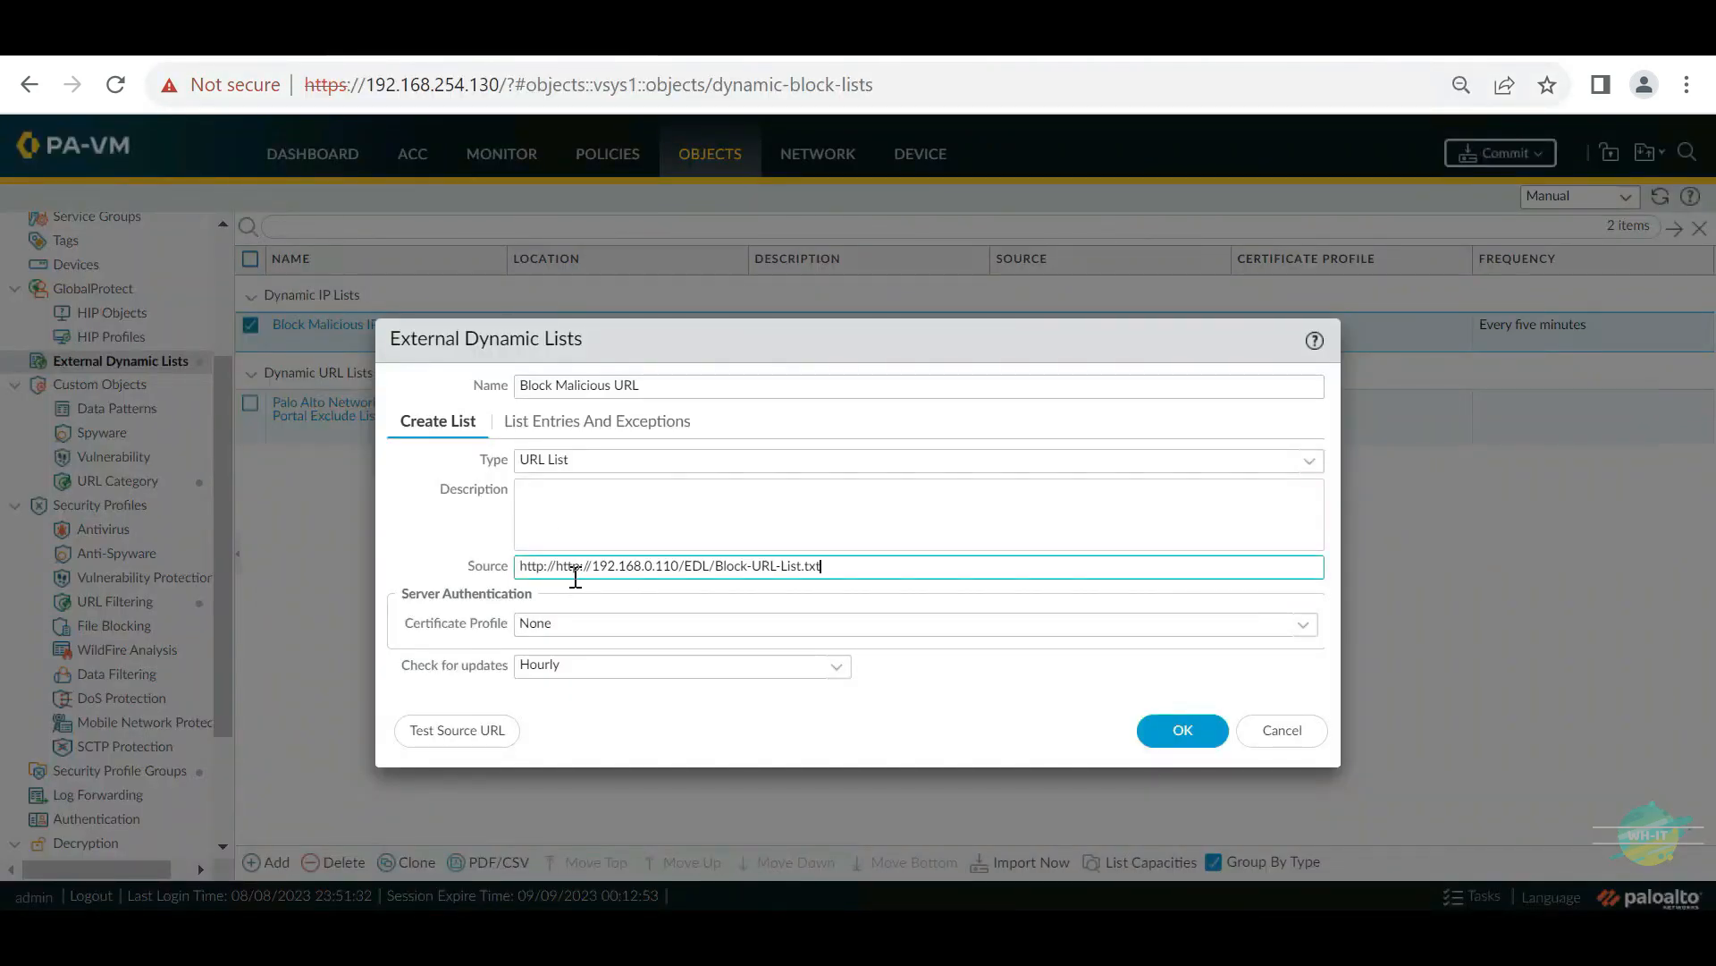
left_click_drag(551, 568, 415, 579)
key("BackSpace")
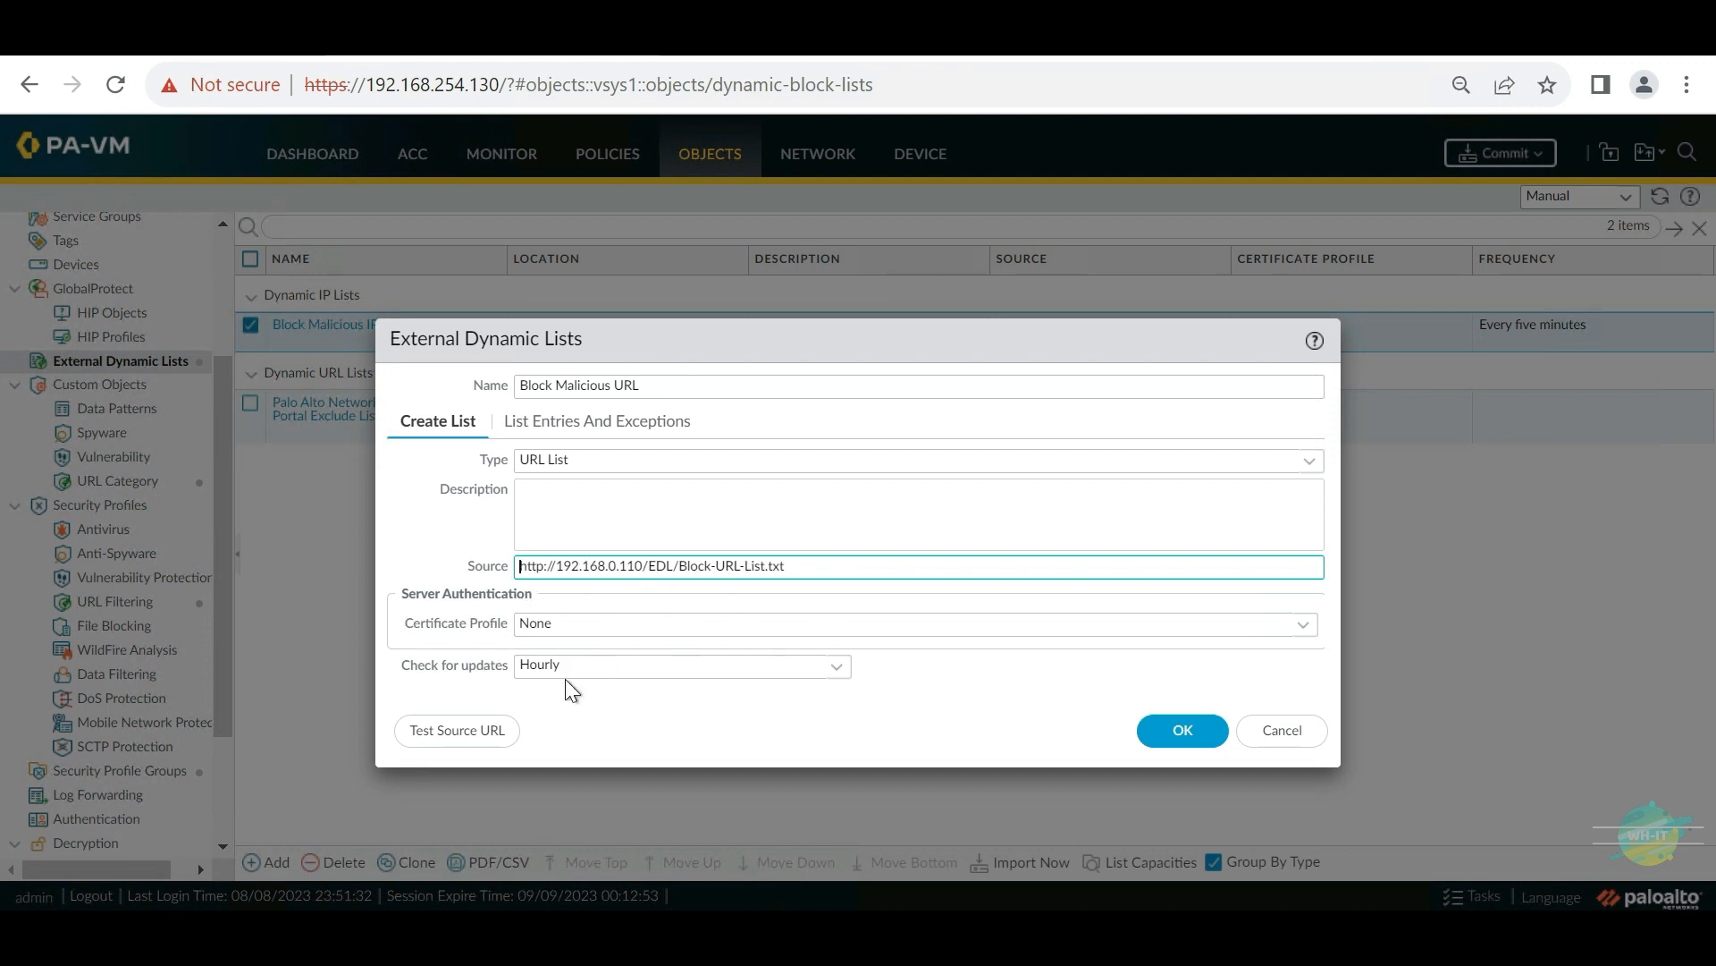
Step: Set the Block Malicious URL list to check for updates every five minutes and save it
left_click(839, 678)
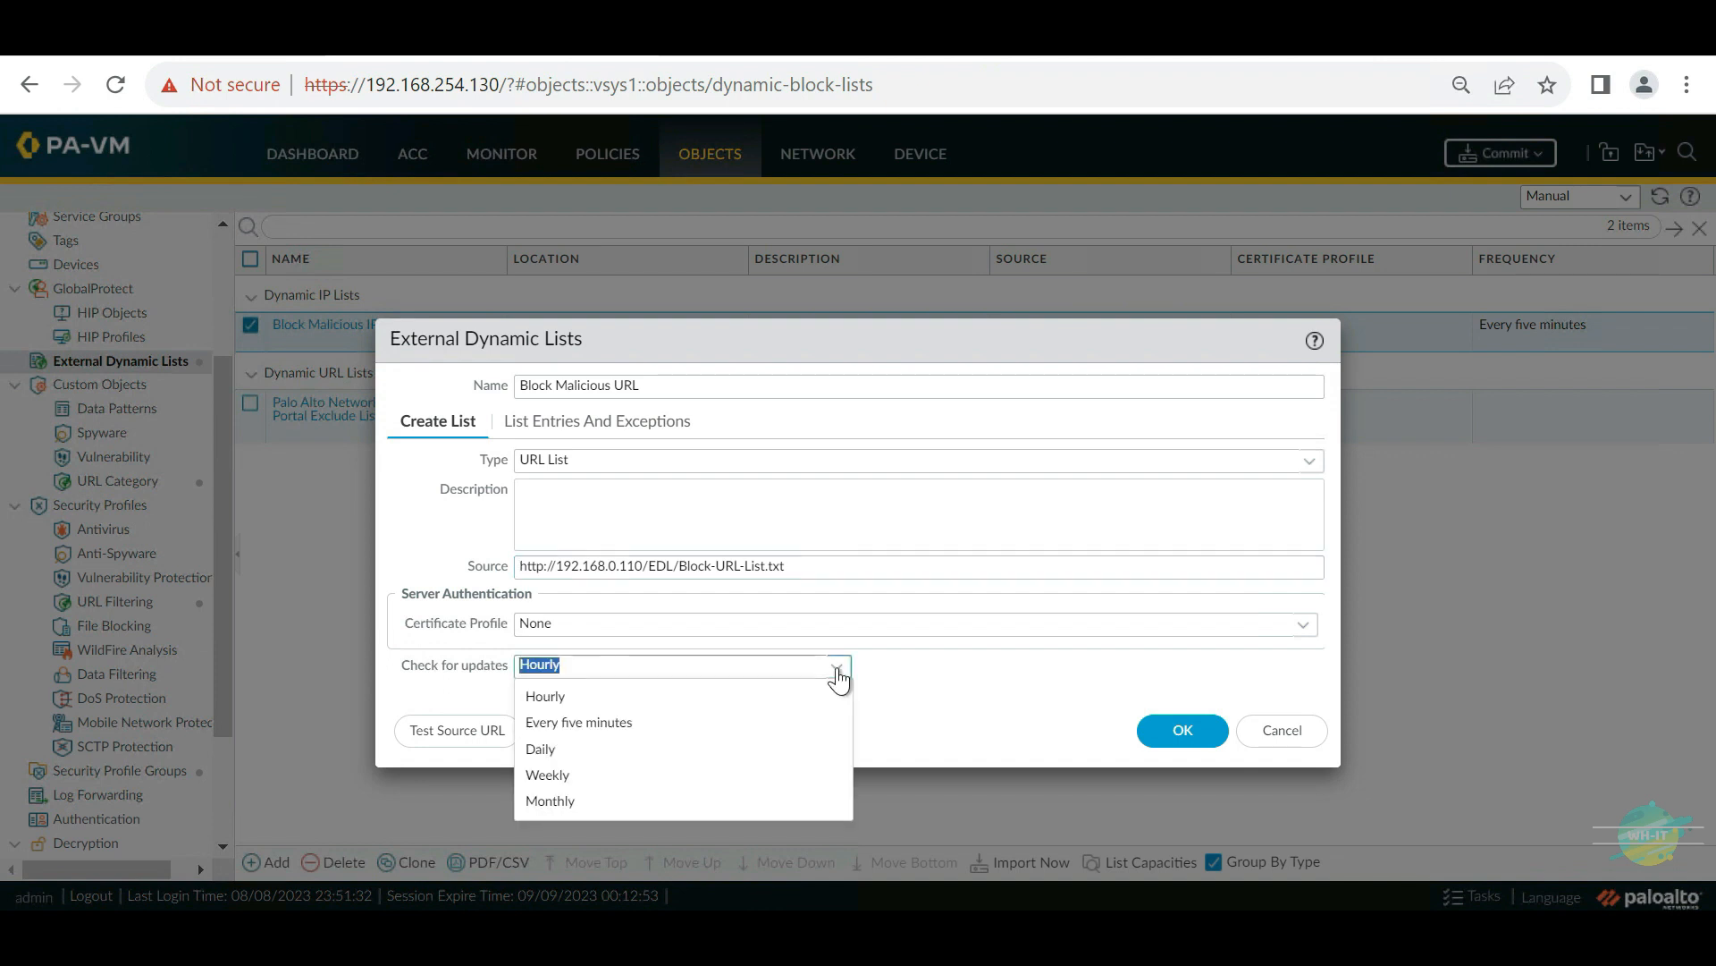
left_click(595, 729)
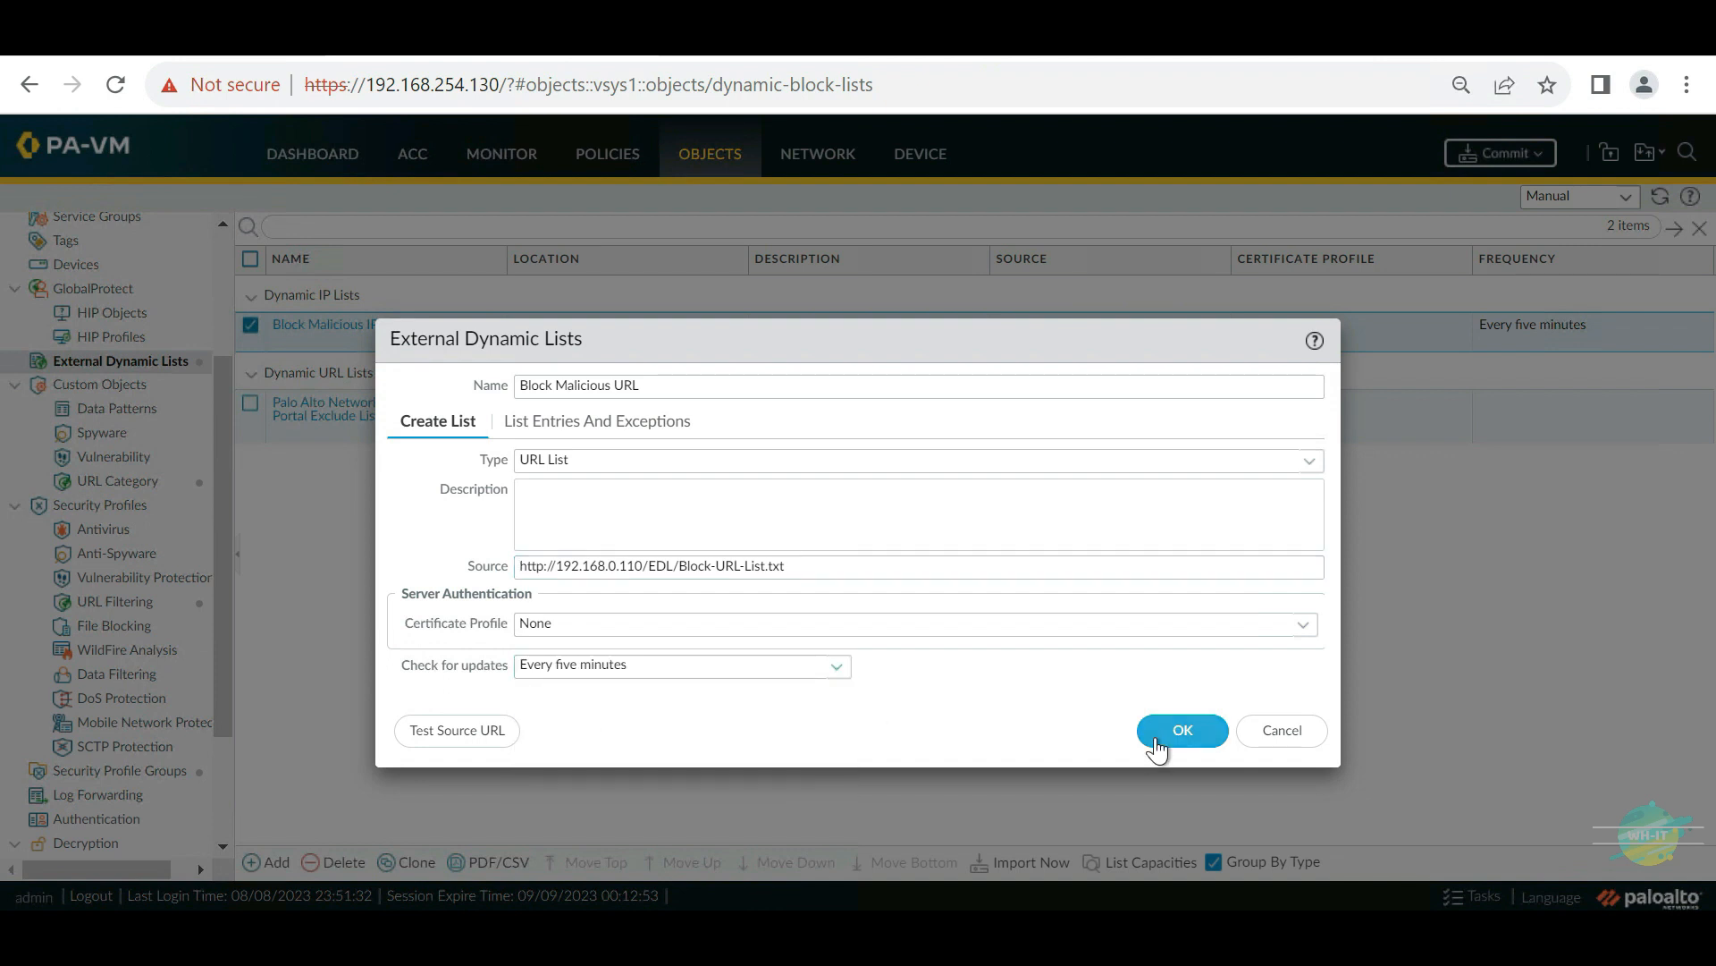
left_click(1182, 731)
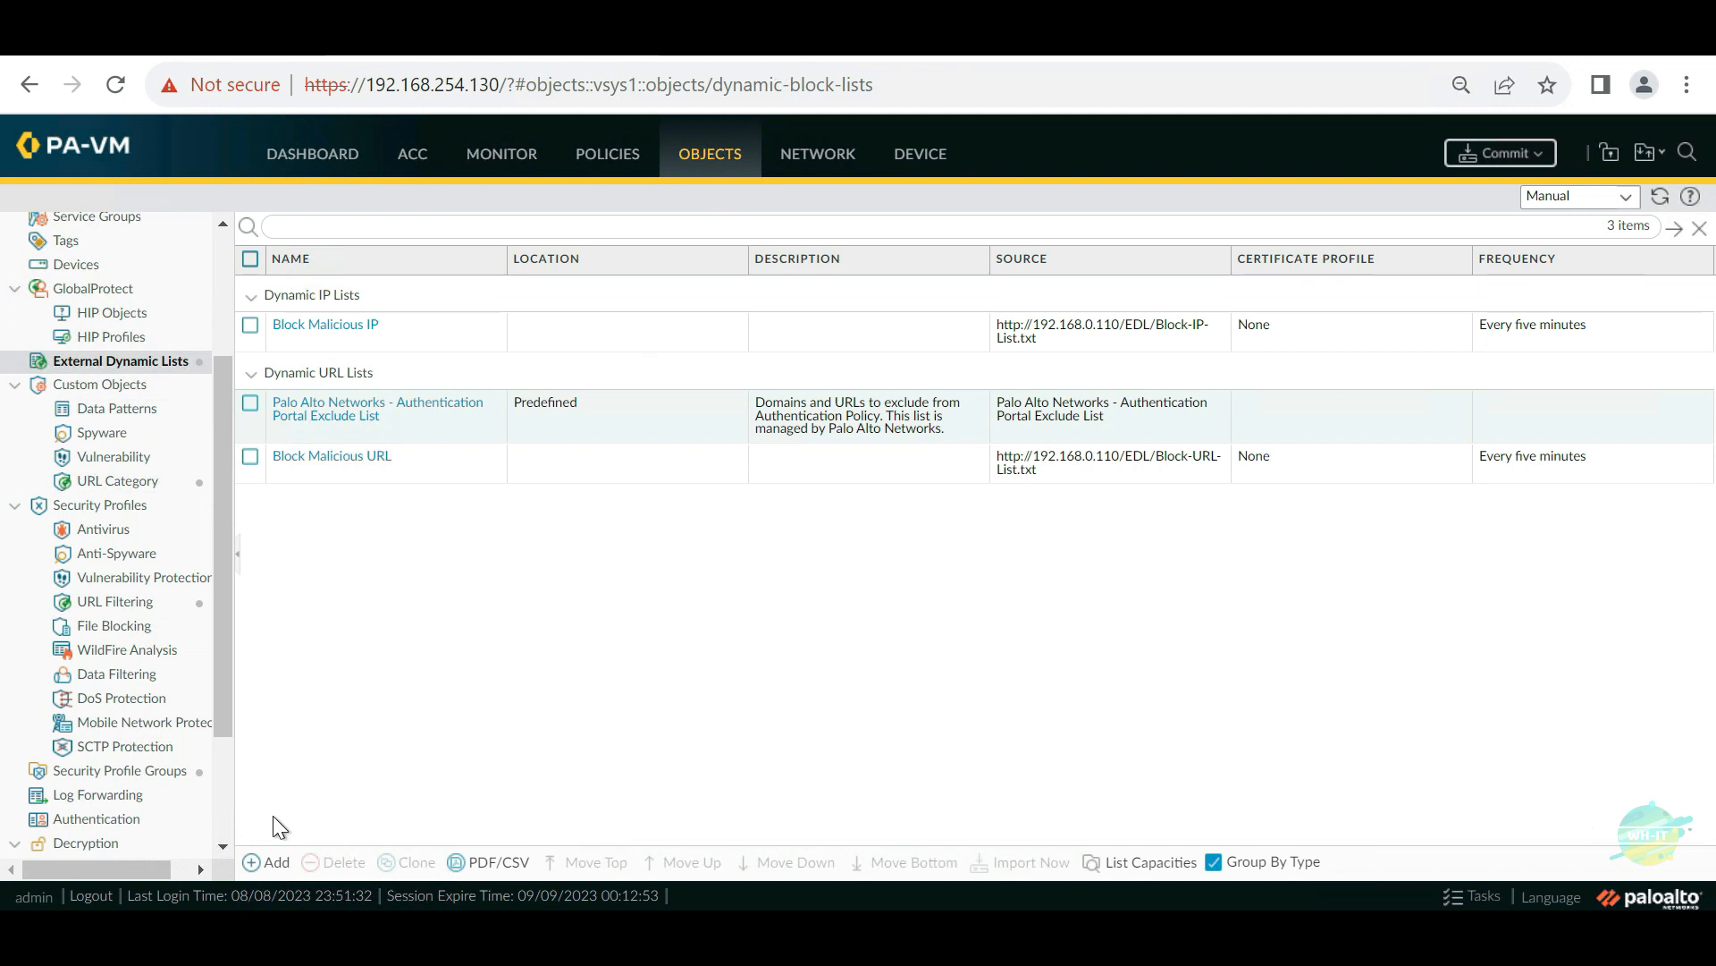
Step: Start a new external dynamic list of the type IP List and name it Allow IP List
left_click(271, 862)
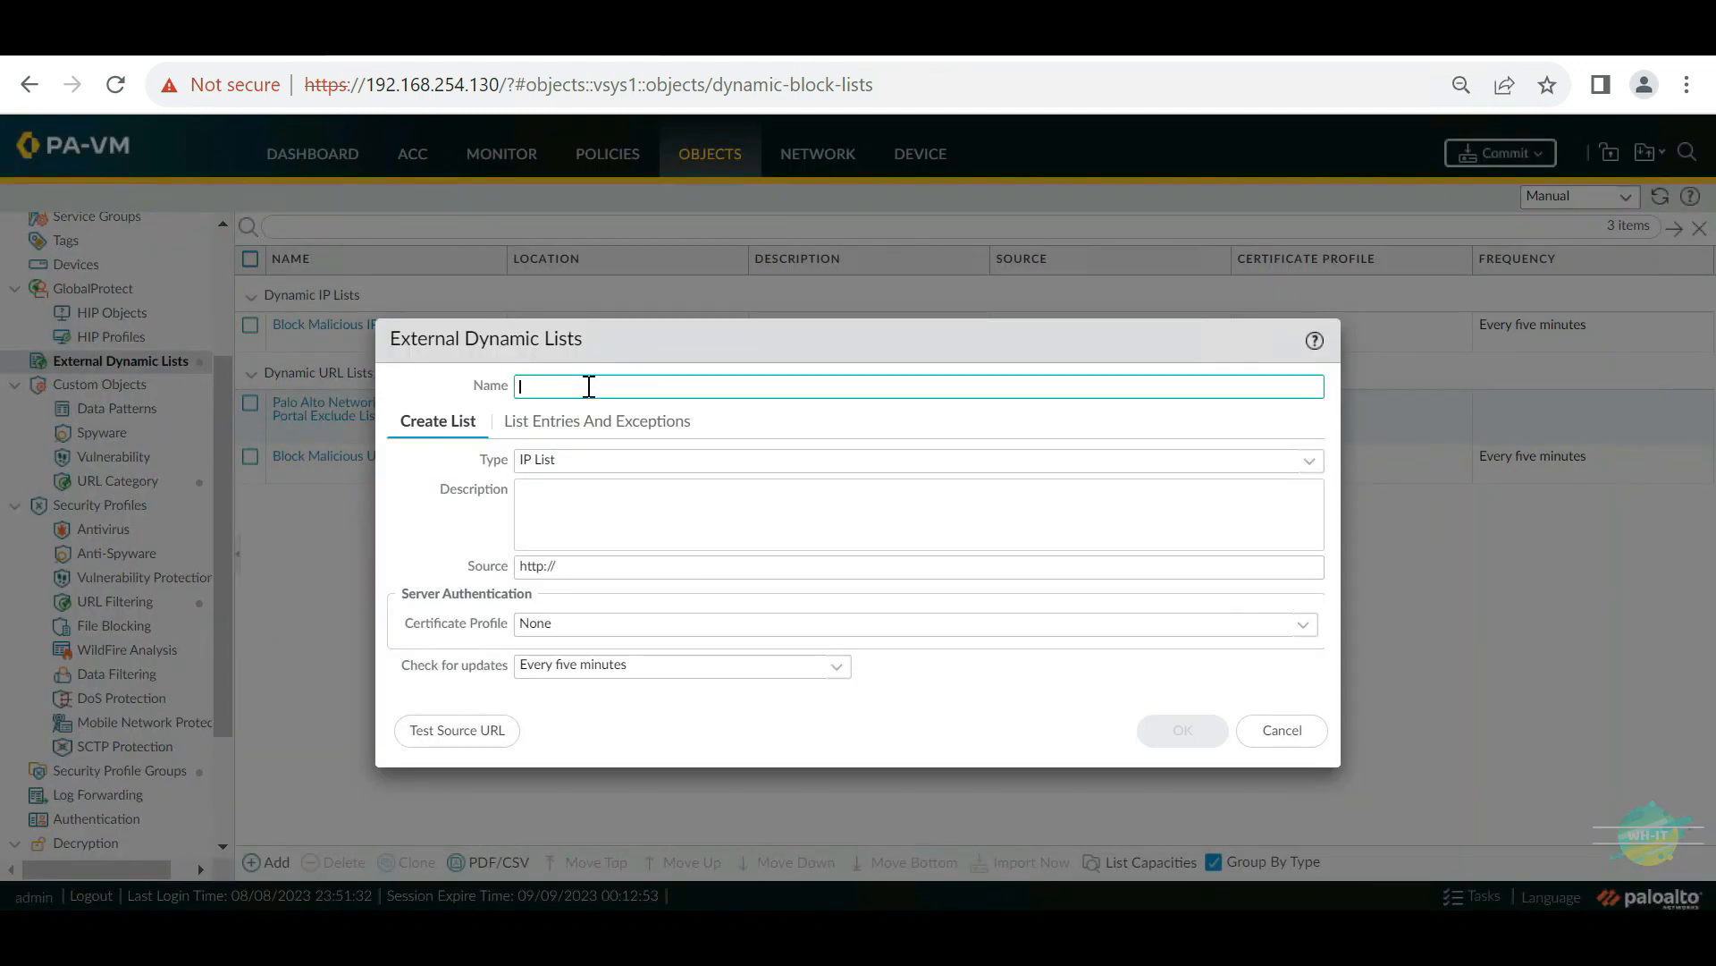
type("Allow IP List")
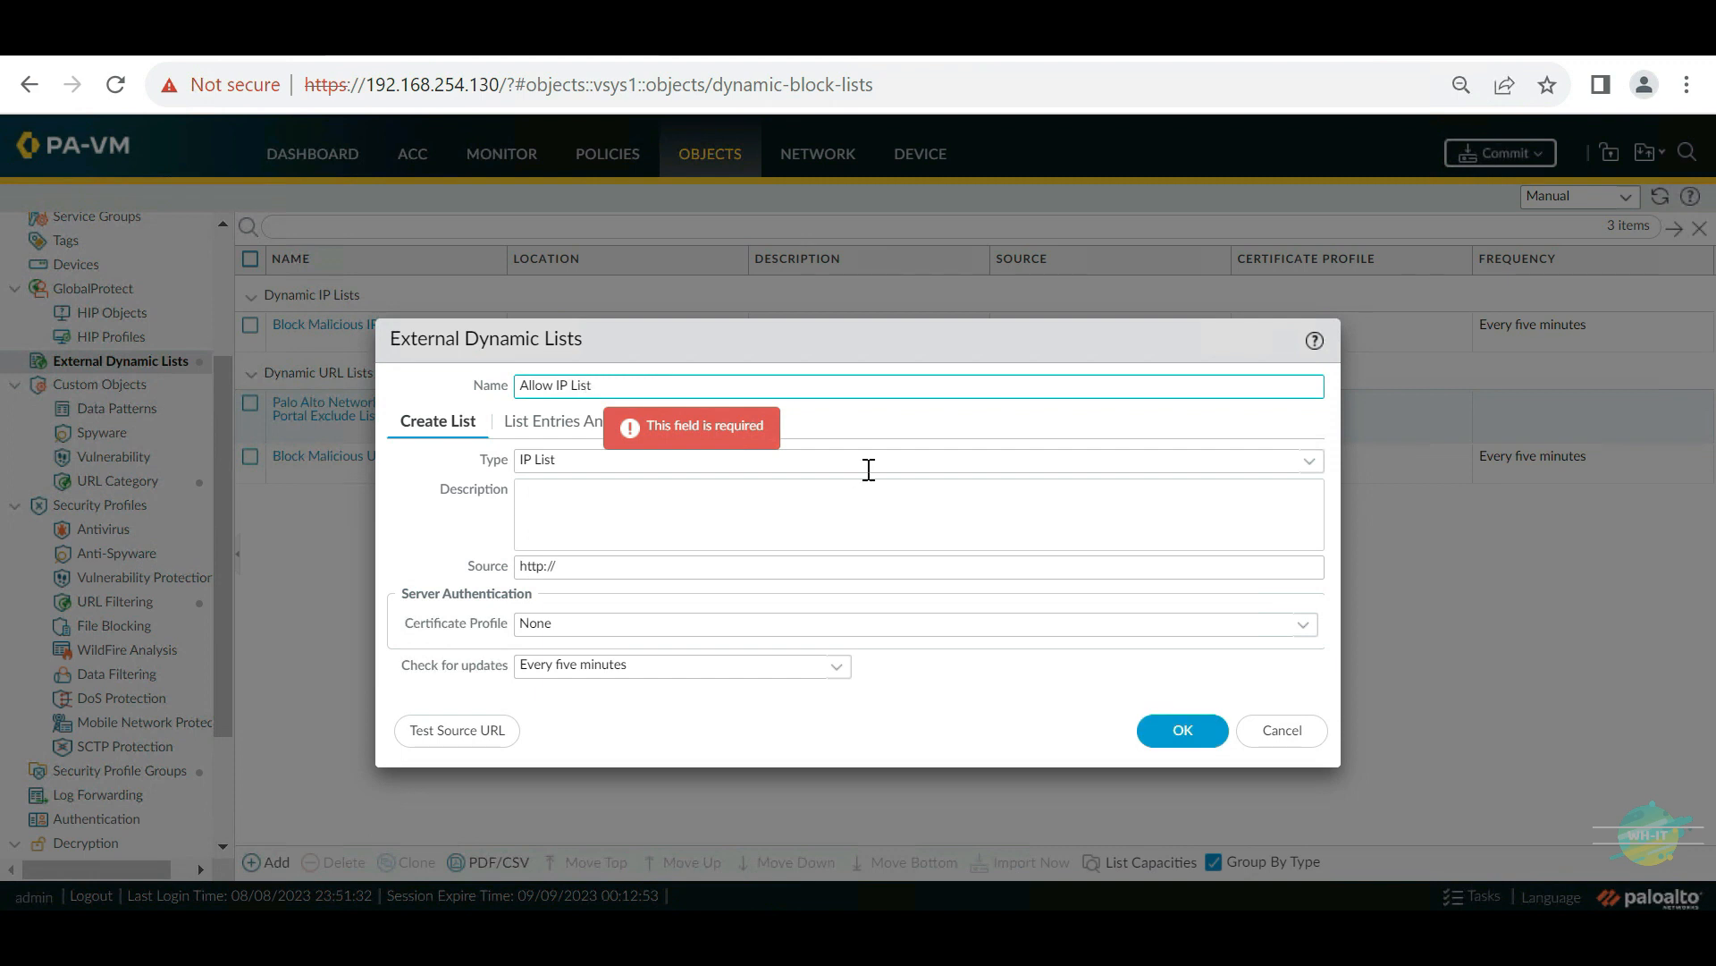
Step: Open 192.168.0.110/EDL/Allow-IP-List.txt in the browser and copy its web address
left_click(840, 58)
left_click(649, 162)
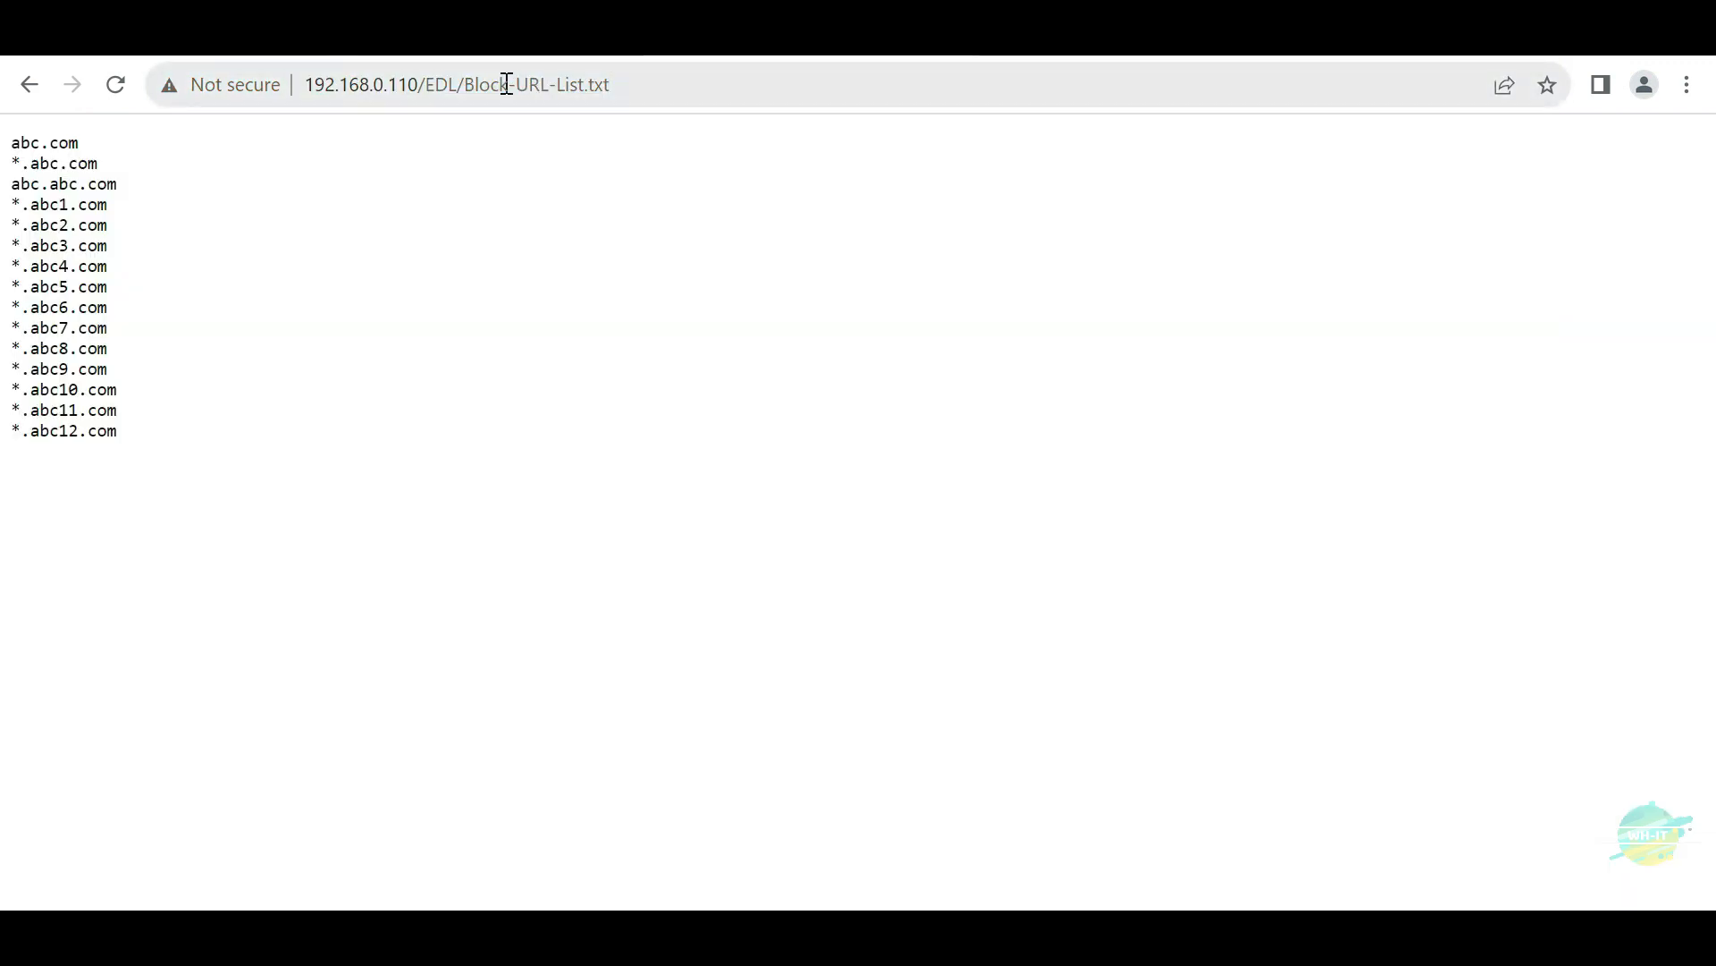
left_click(509, 84)
key("Right")
key("Left")
key("Left")
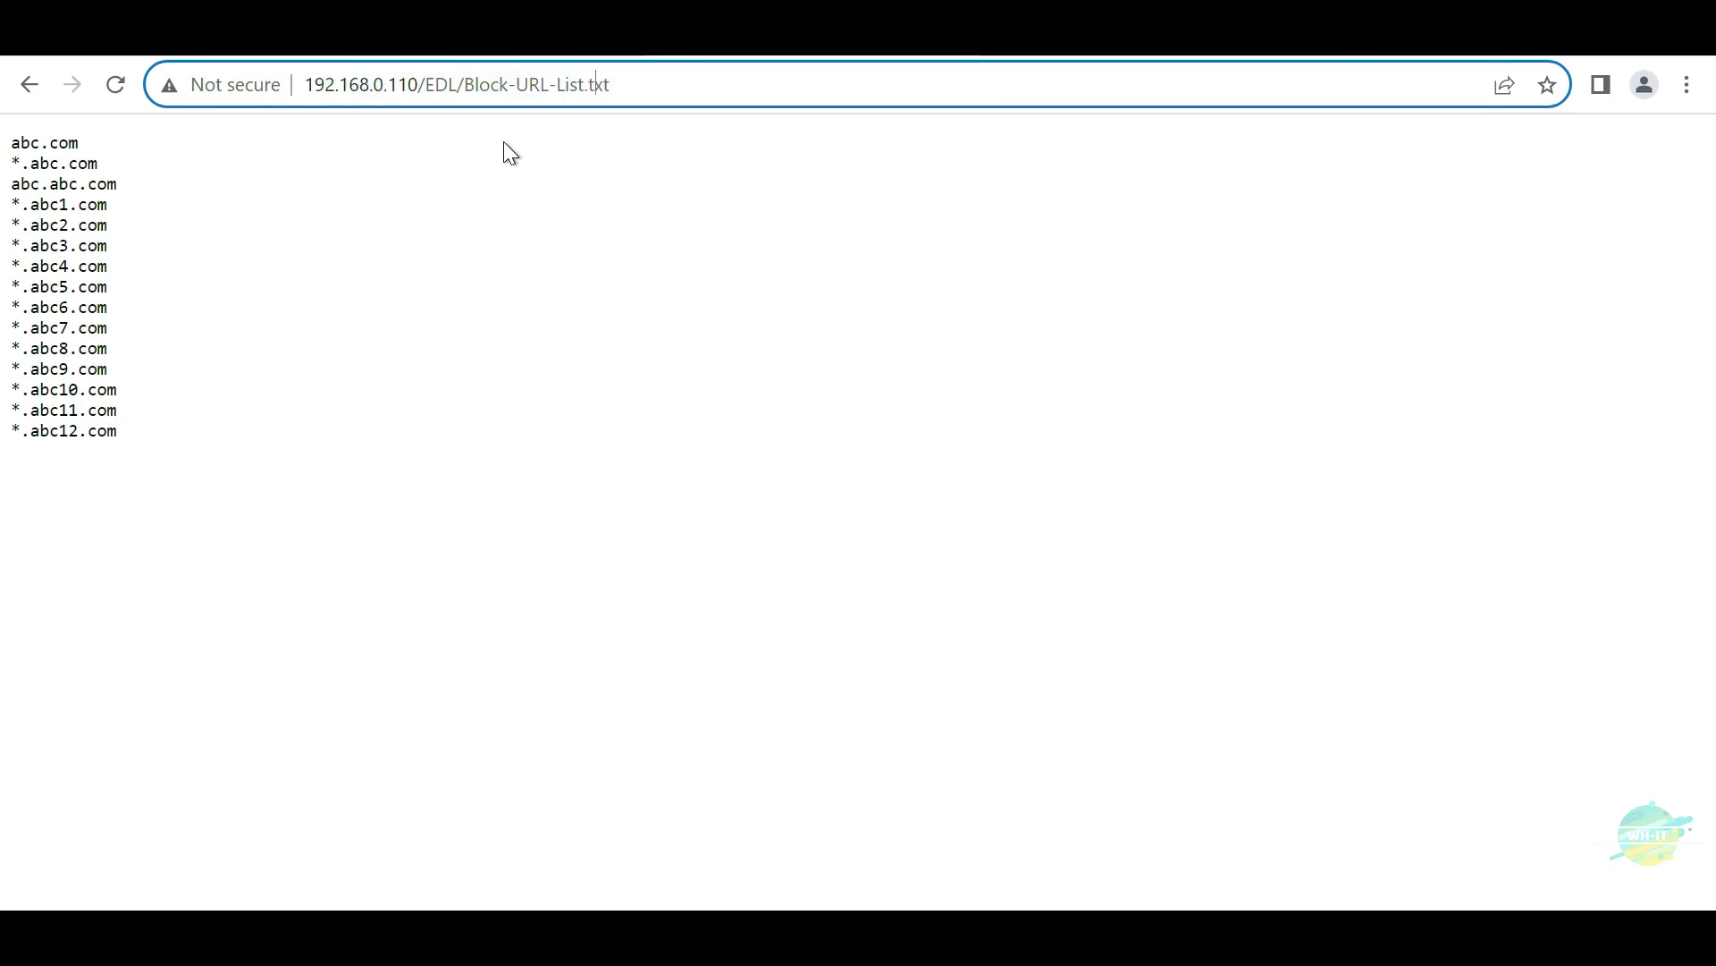
key("BackSpace")
key("BackSpace")
key("BackSpace")
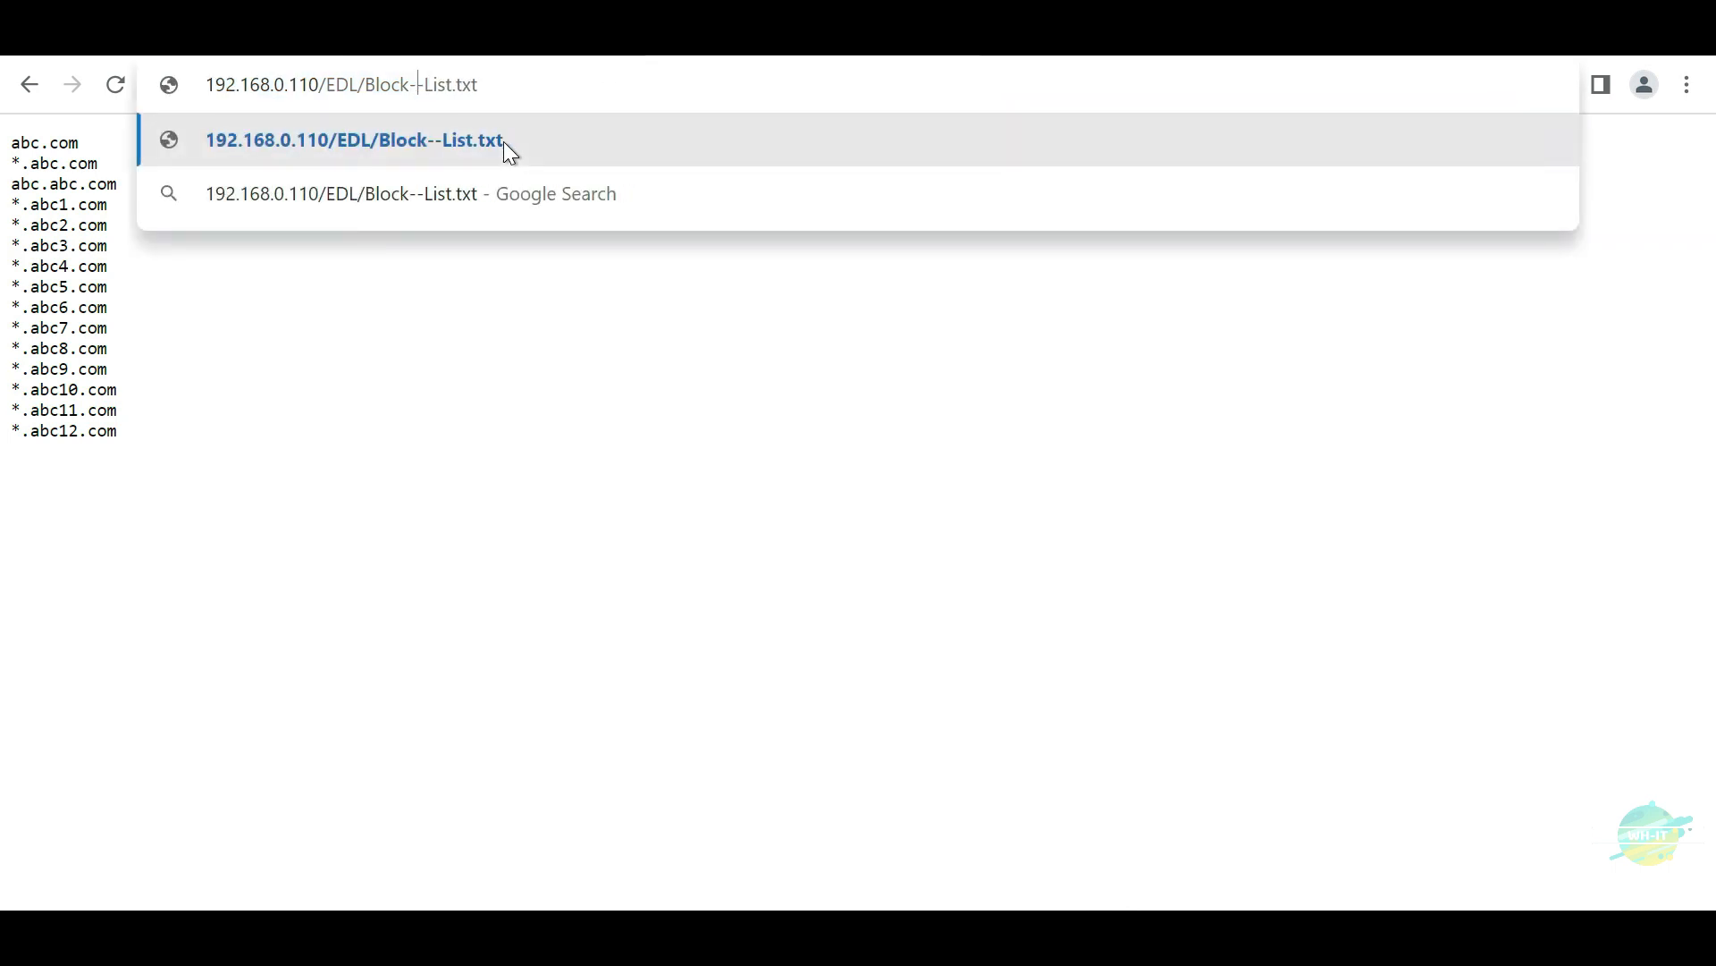
type("IP")
key("shift+Left")
key("shift+Left")
key("shift+Left")
key("shift+Left")
key("BackSpace")
key("BackSpace")
type("Allow")
key("Return")
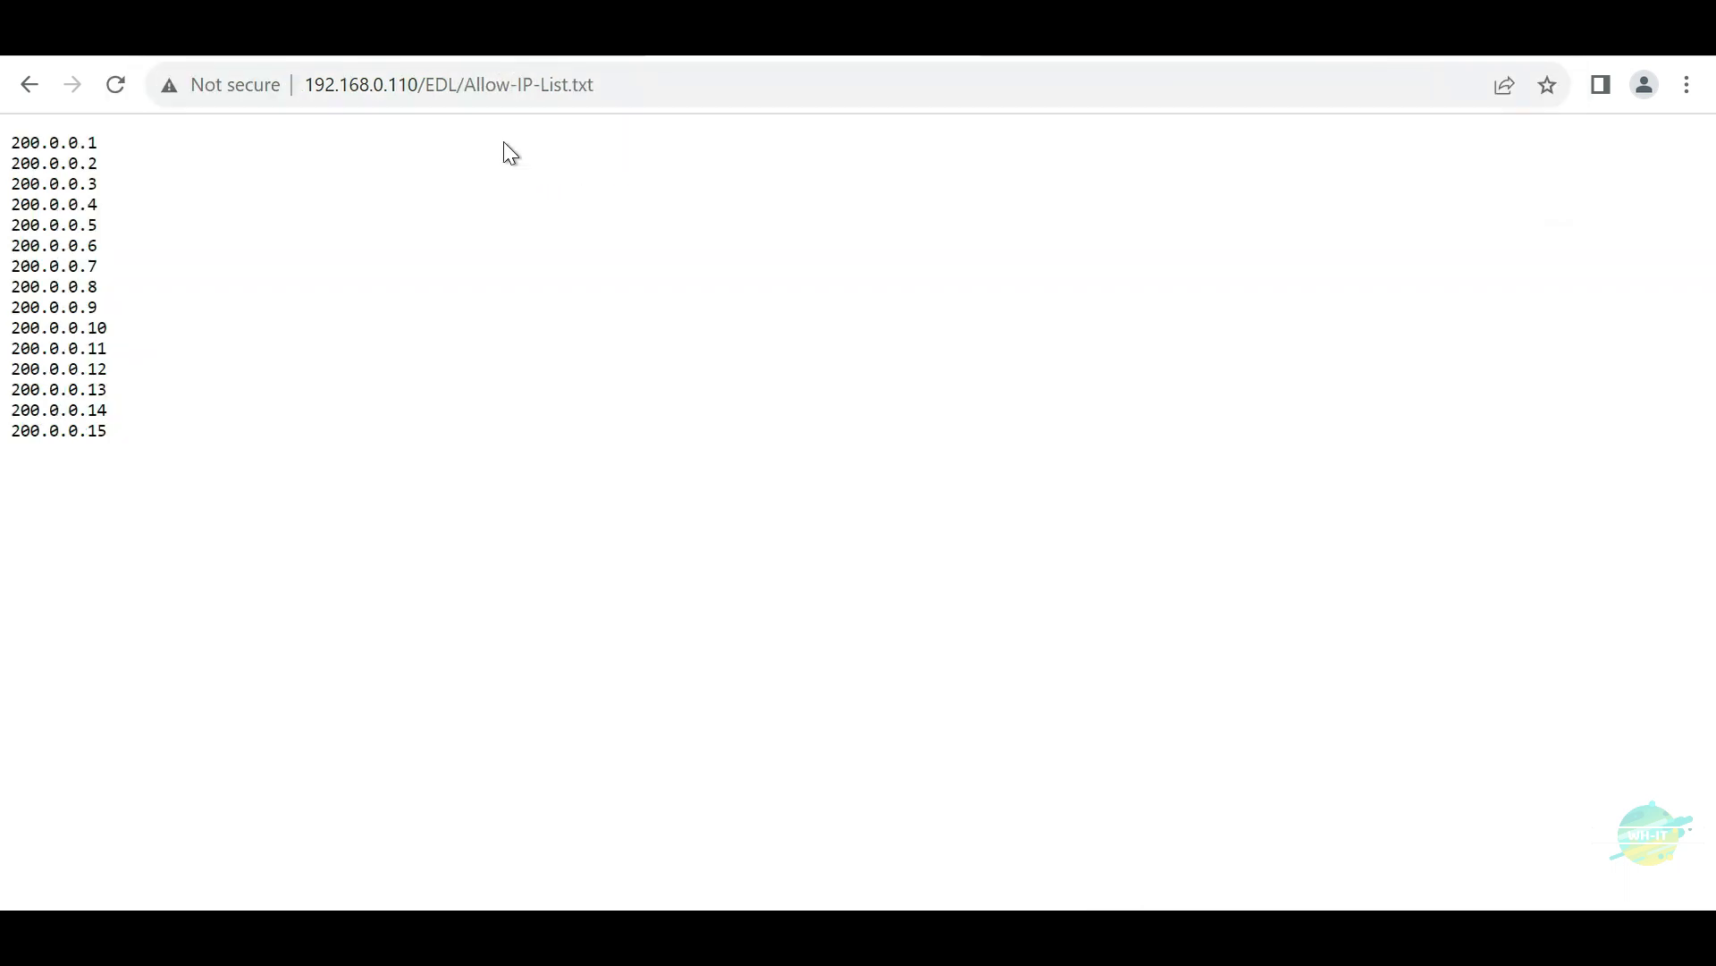
left_click(652, 89)
key("ctrl+c")
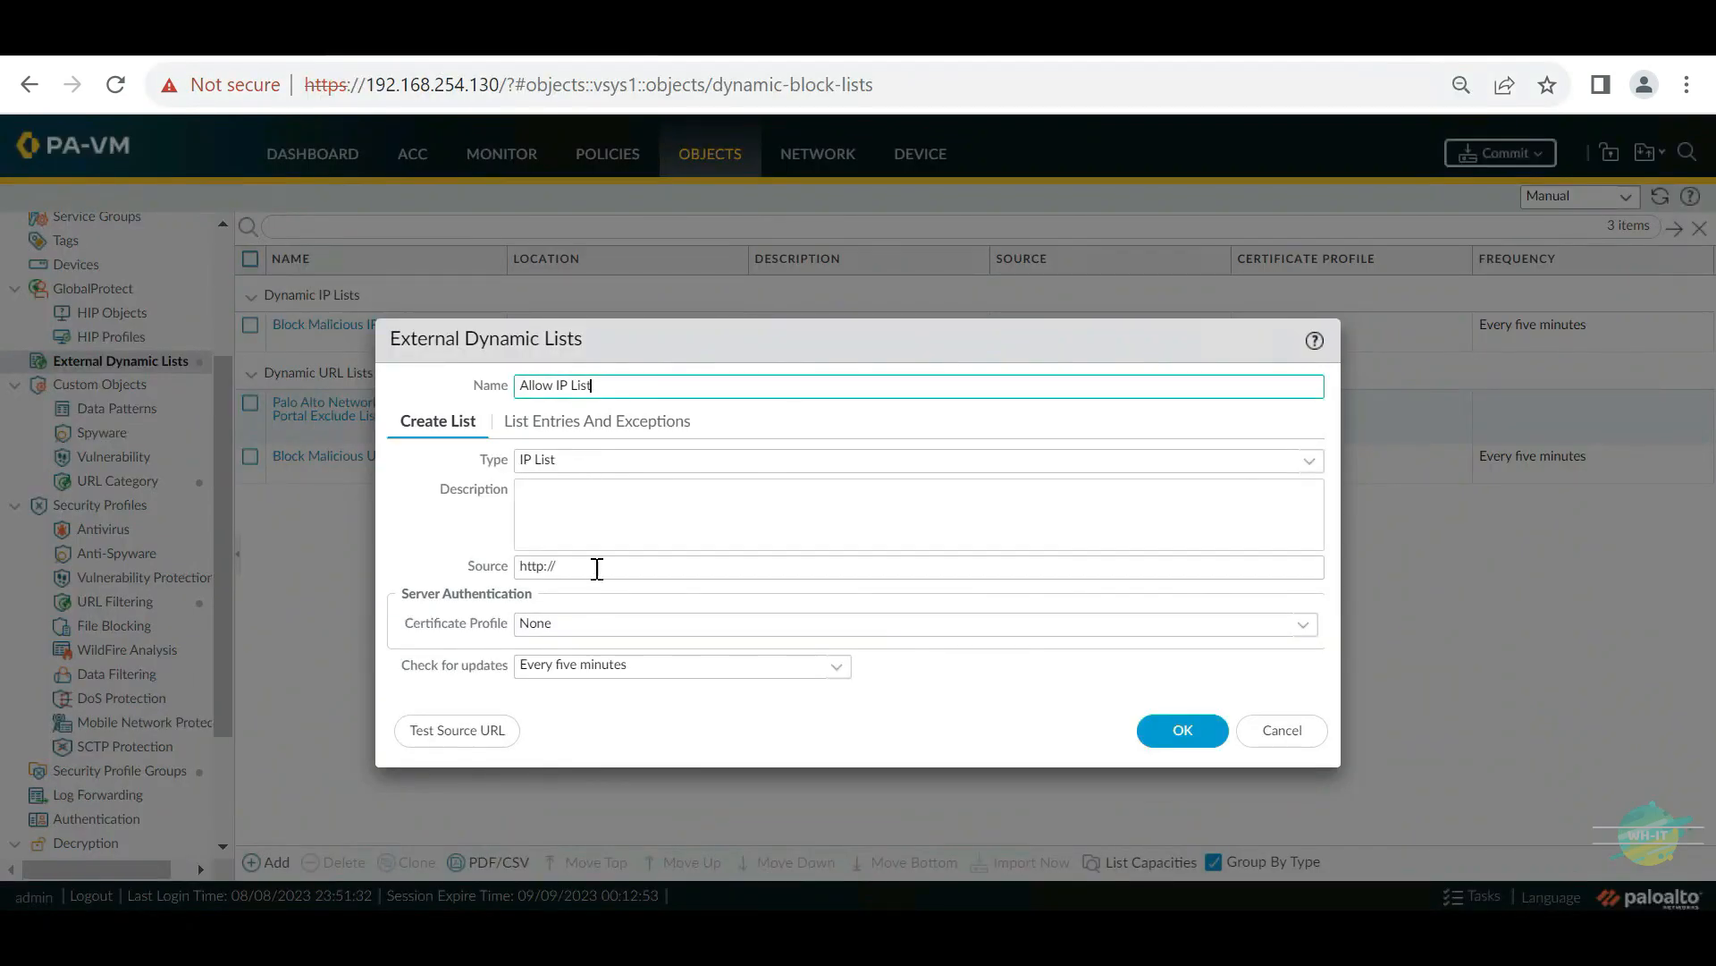
left_click(598, 563)
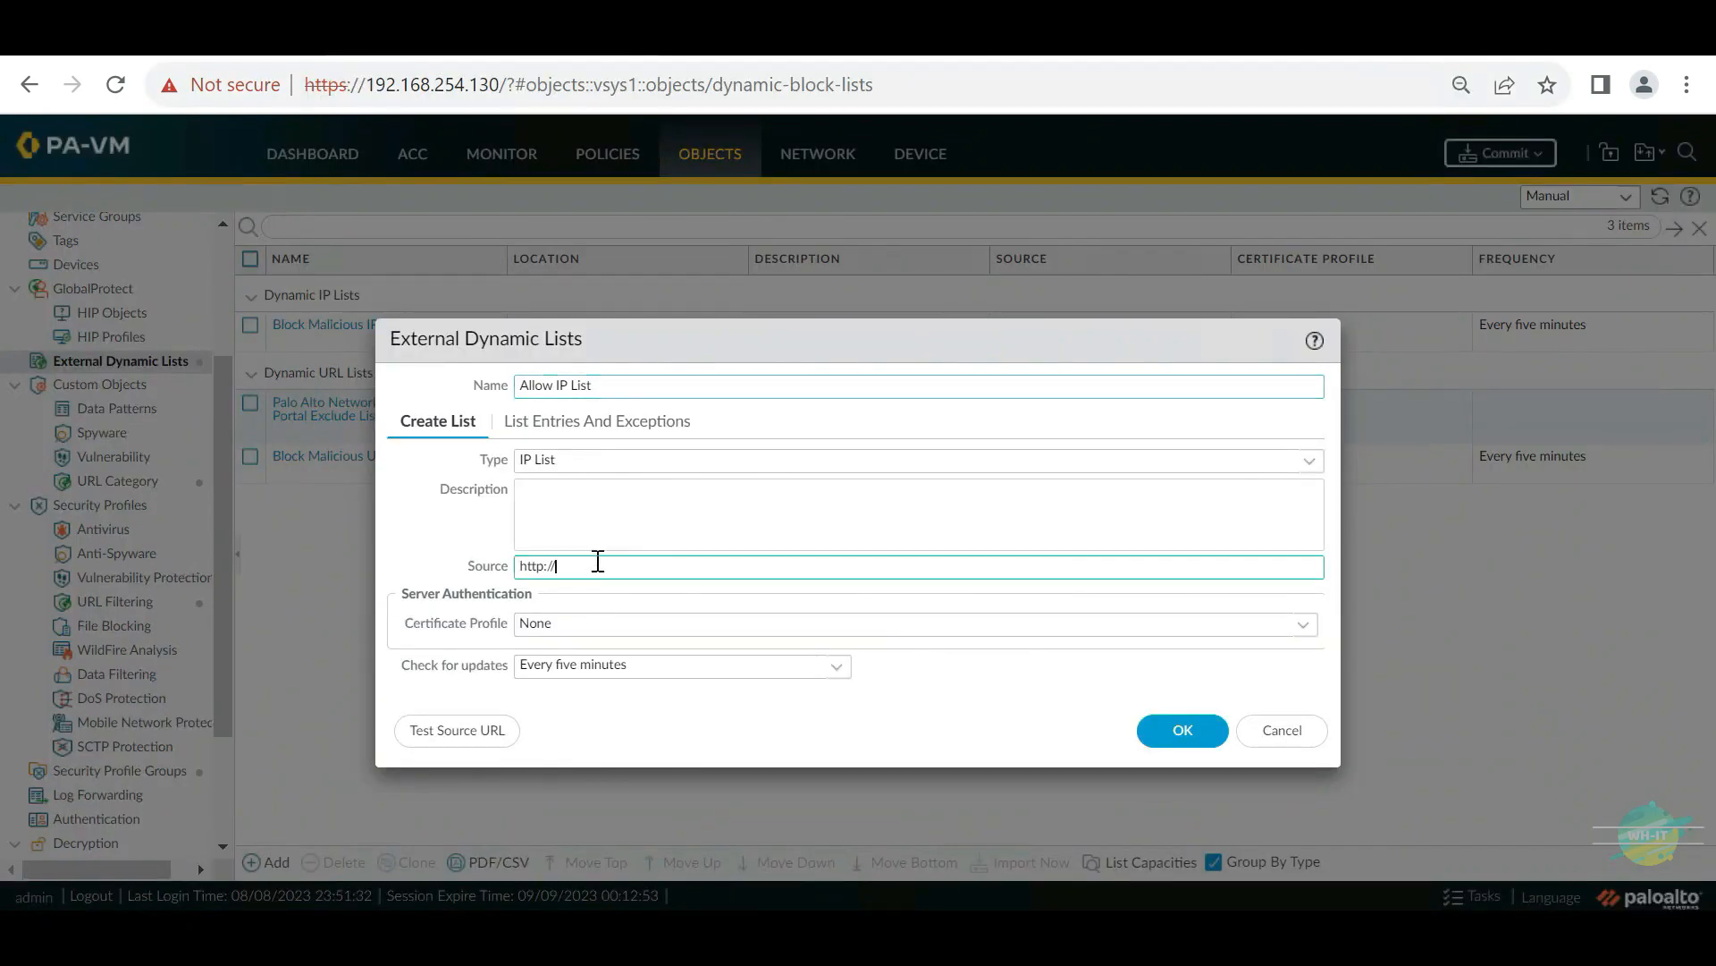
key("ctrl+v")
left_click_drag(550, 565, 409, 566)
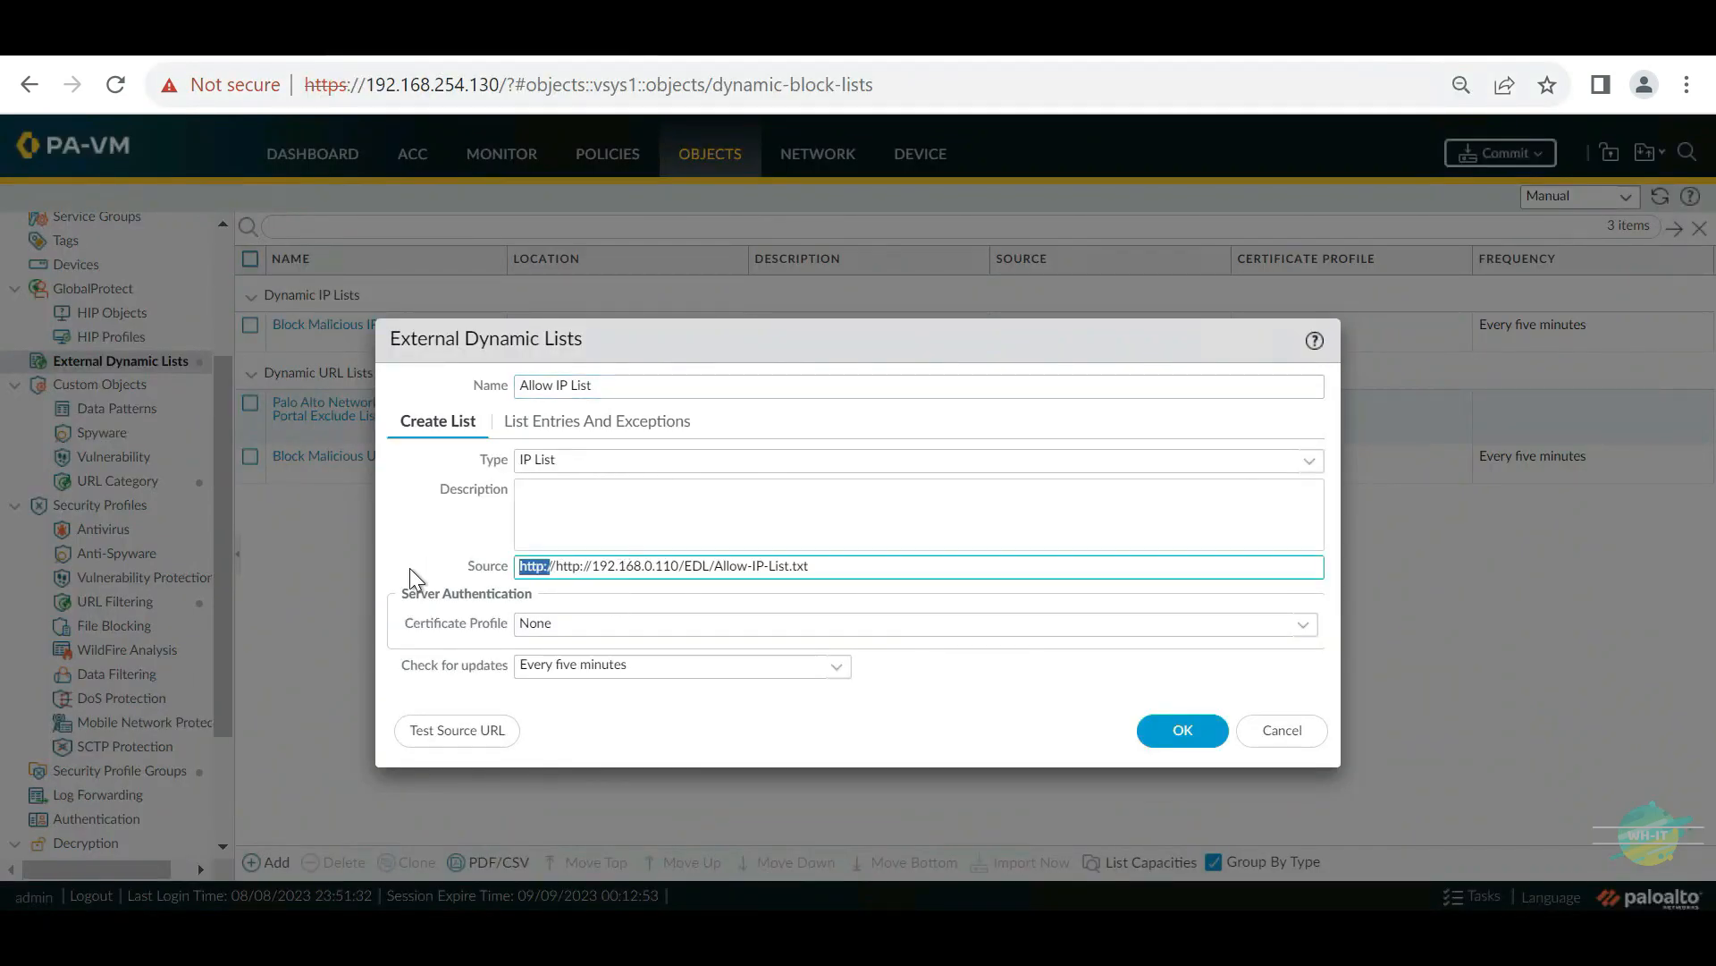
key("Delete")
key("Delete")
key("Delete")
left_click(914, 703)
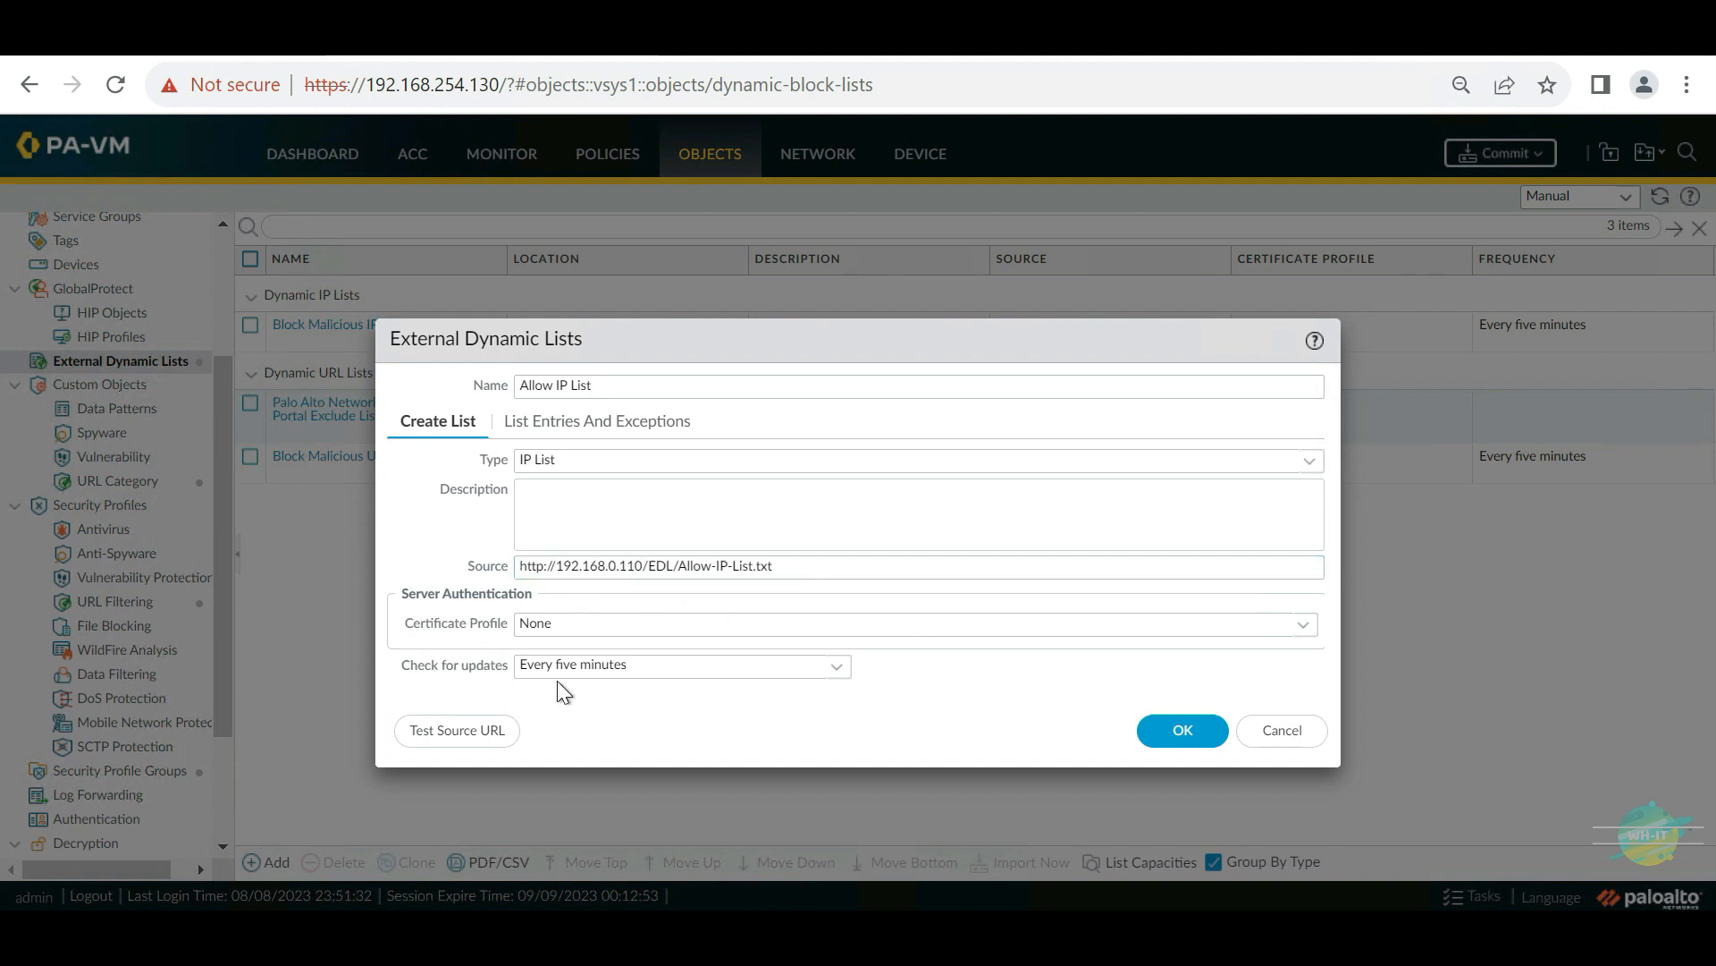
left_click(1195, 742)
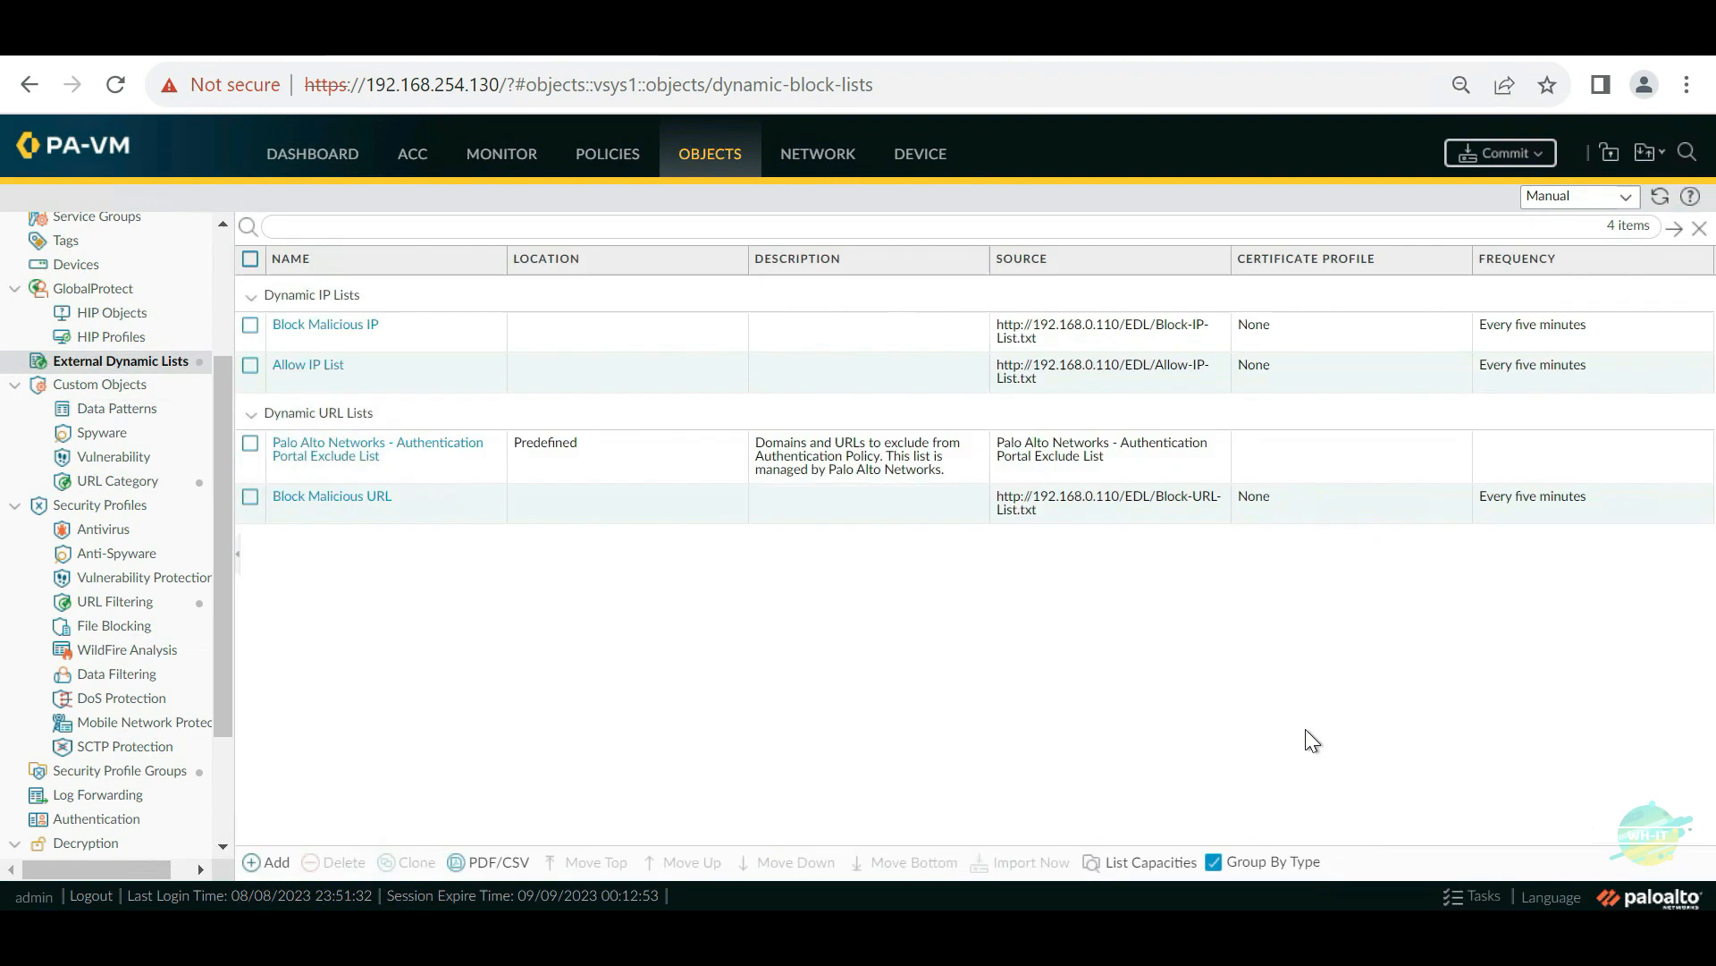
Step: Add a new external dynamic list named Allow URL List with the type URL List
left_click(263, 863)
type("Allow URL List")
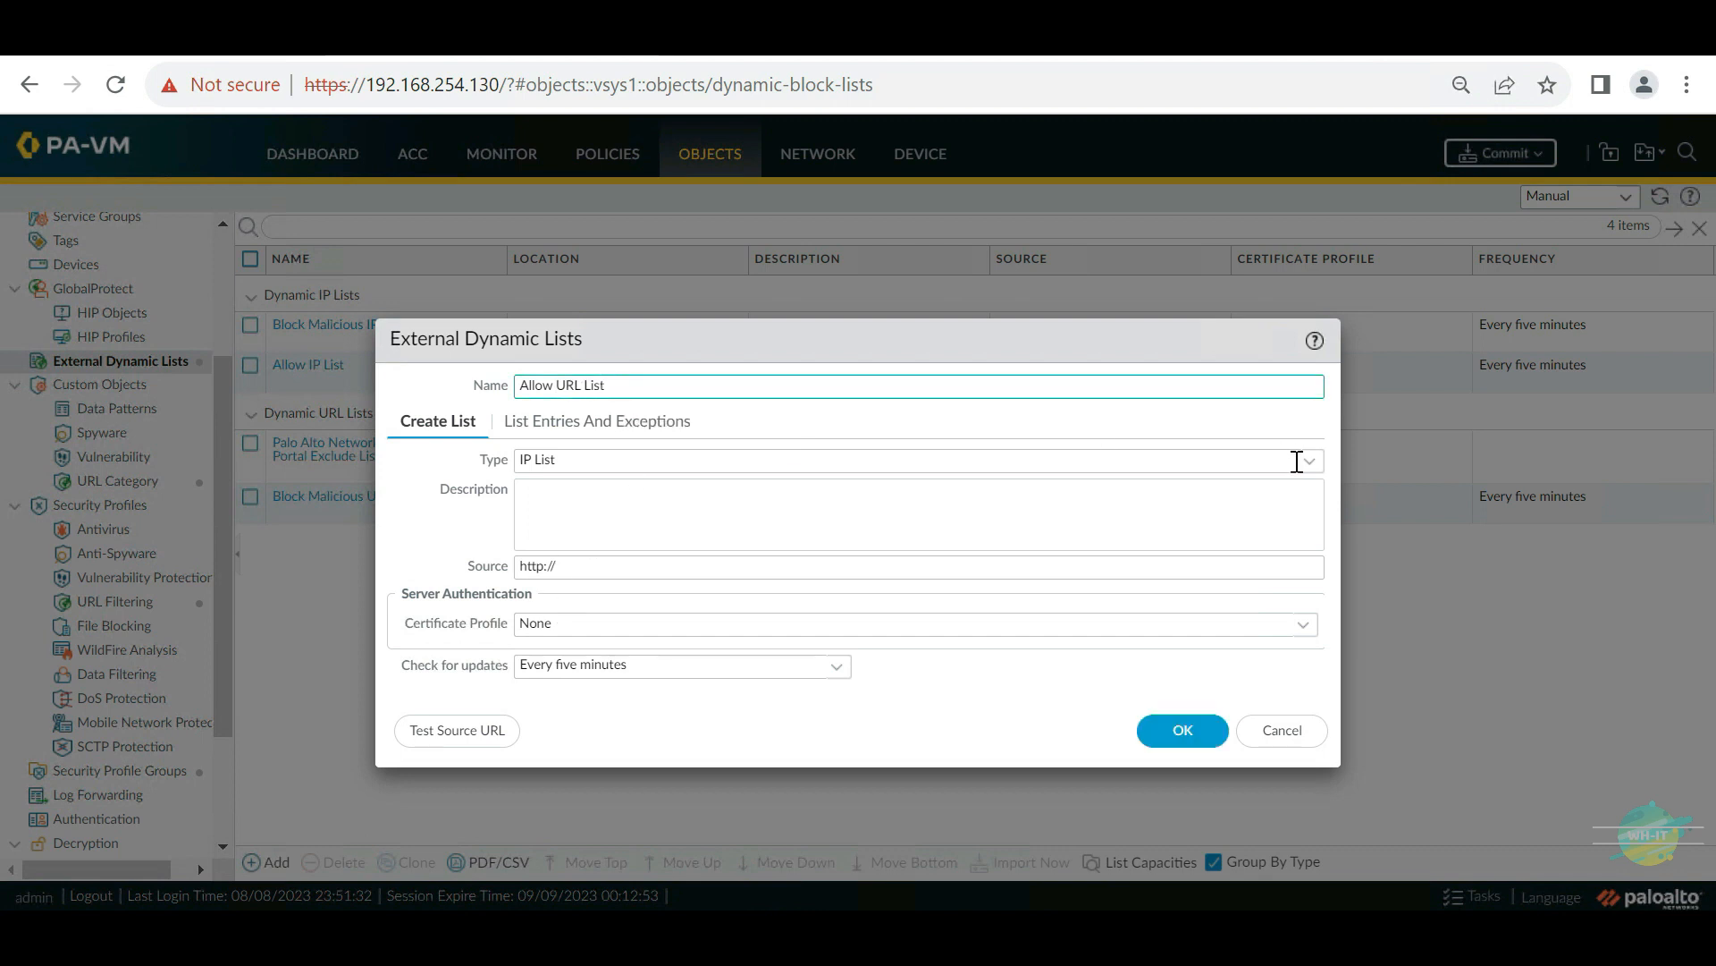
left_click(1307, 461)
left_click(582, 594)
key("Tab")
Step: Open 192.168.0.110/EDL/Allow-URL-List.txt in the browser and copy its web address
left_click(583, 563)
left_click(791, 51)
left_click(459, 258)
left_click(520, 85)
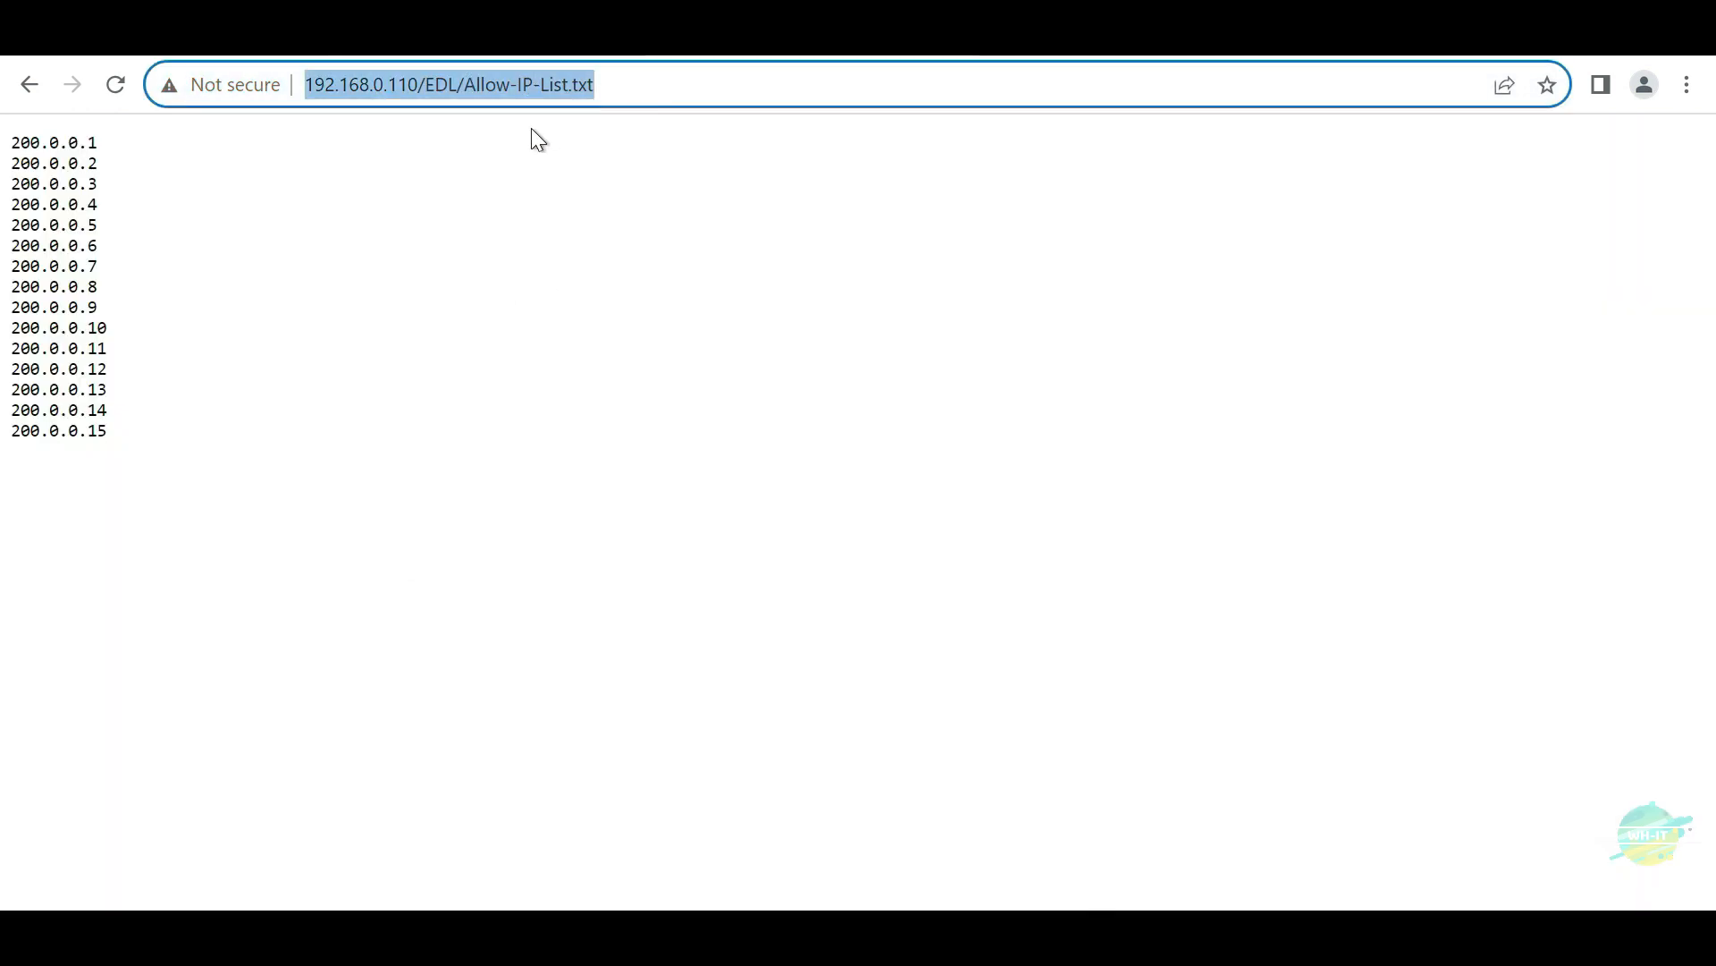
key("Return")
left_click(534, 85)
key("BackSpace")
key("BackSpace")
type("URL")
key("Return")
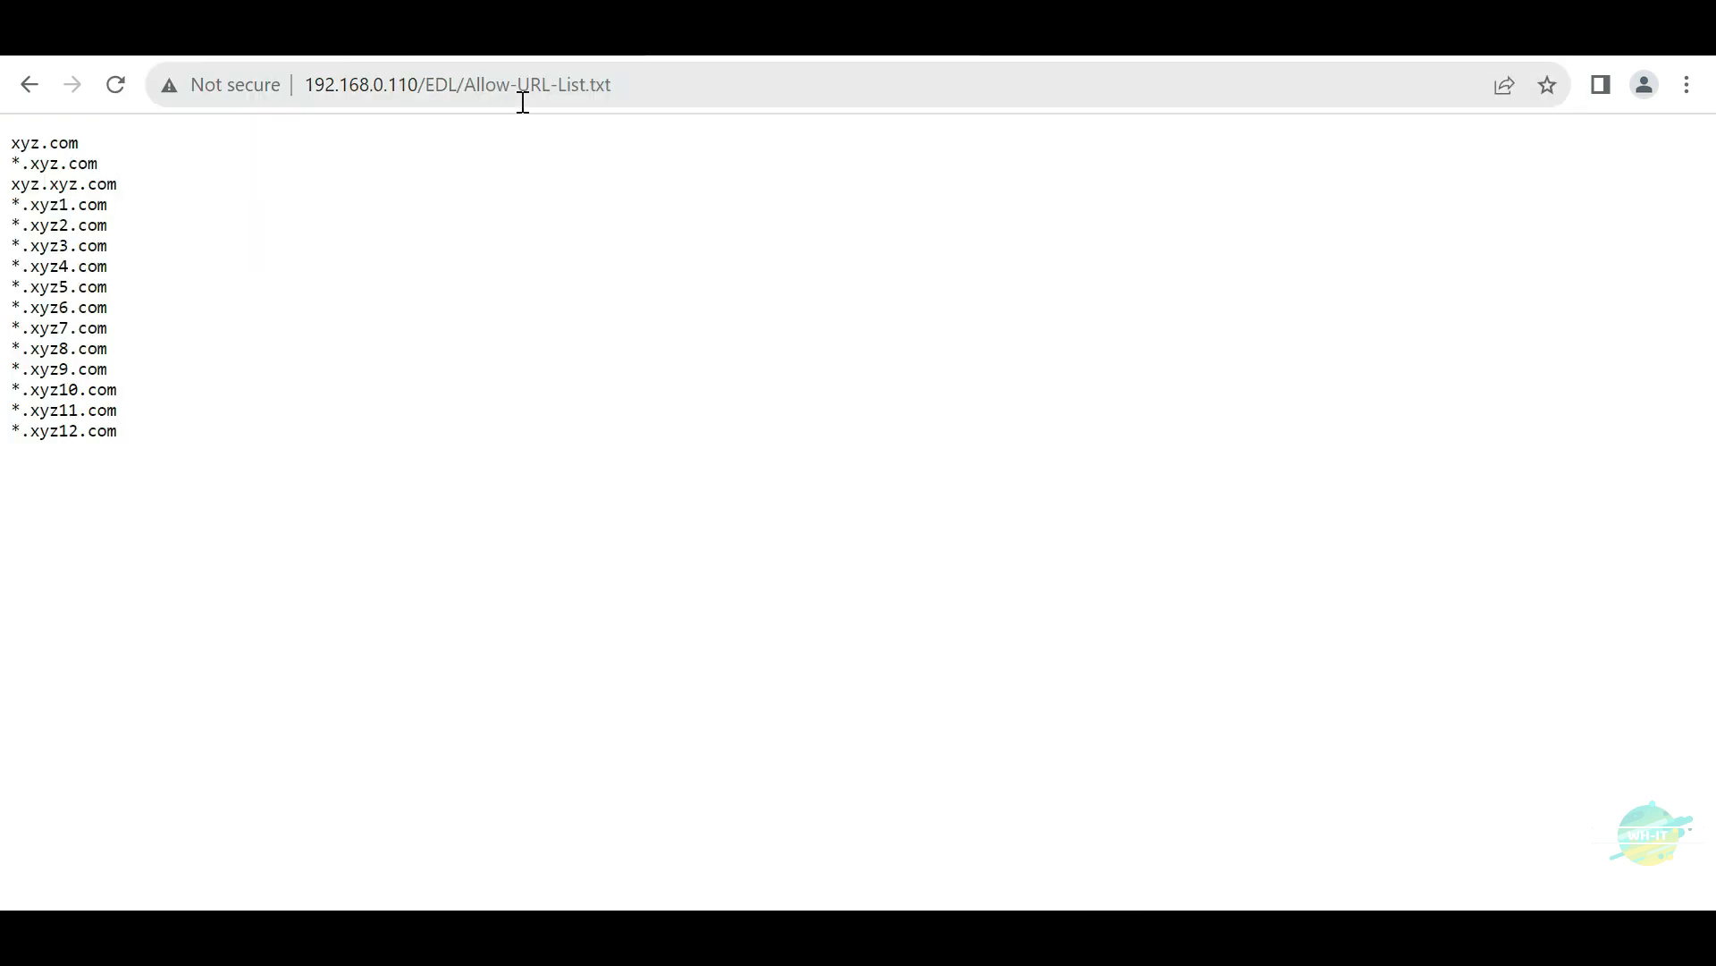
left_click(523, 90)
key("ctrl+c")
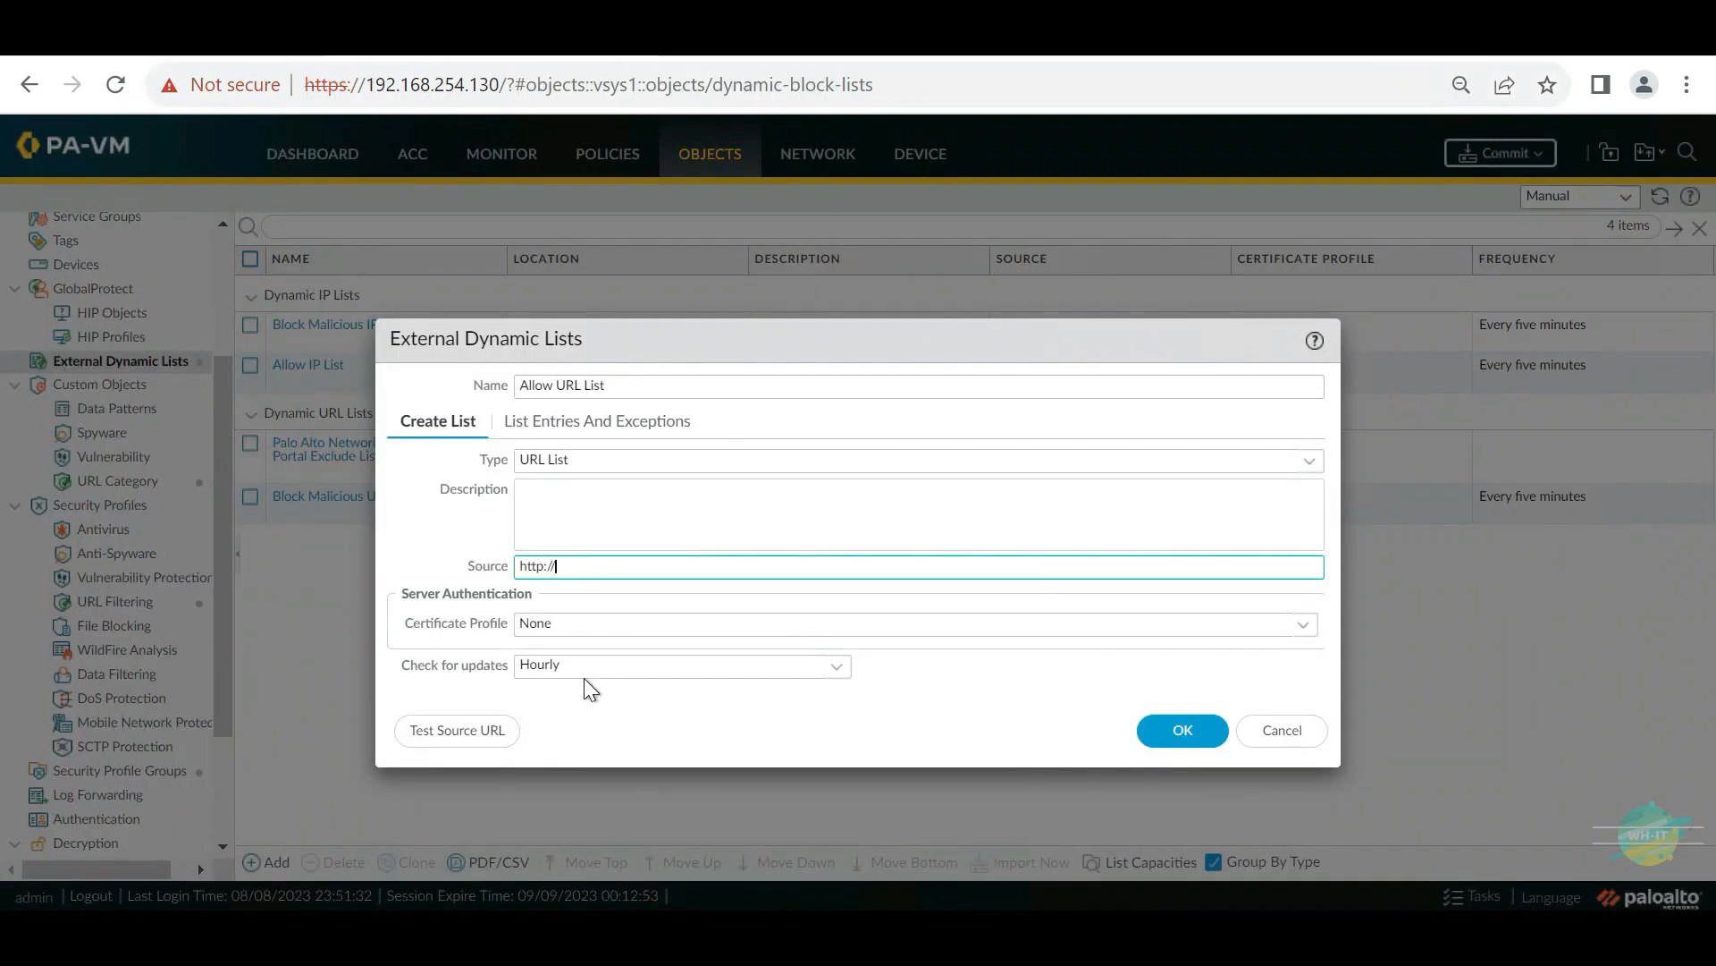
left_click_drag(586, 565, 331, 567)
key("ctrl+v")
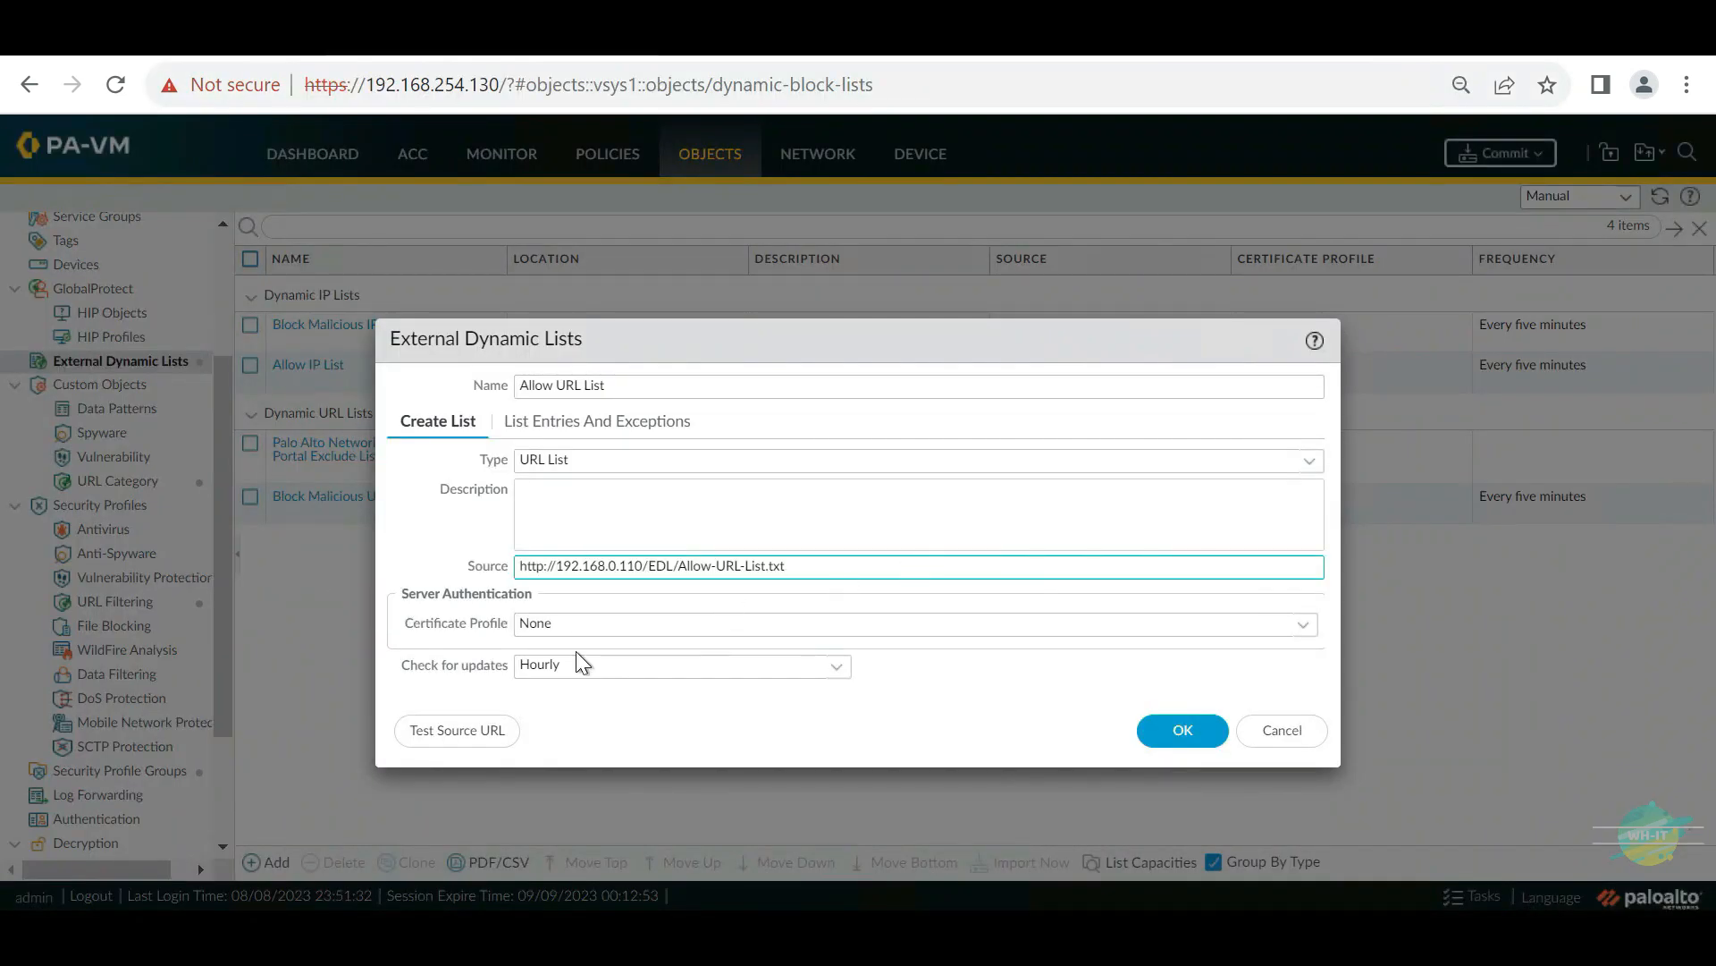
left_click(837, 668)
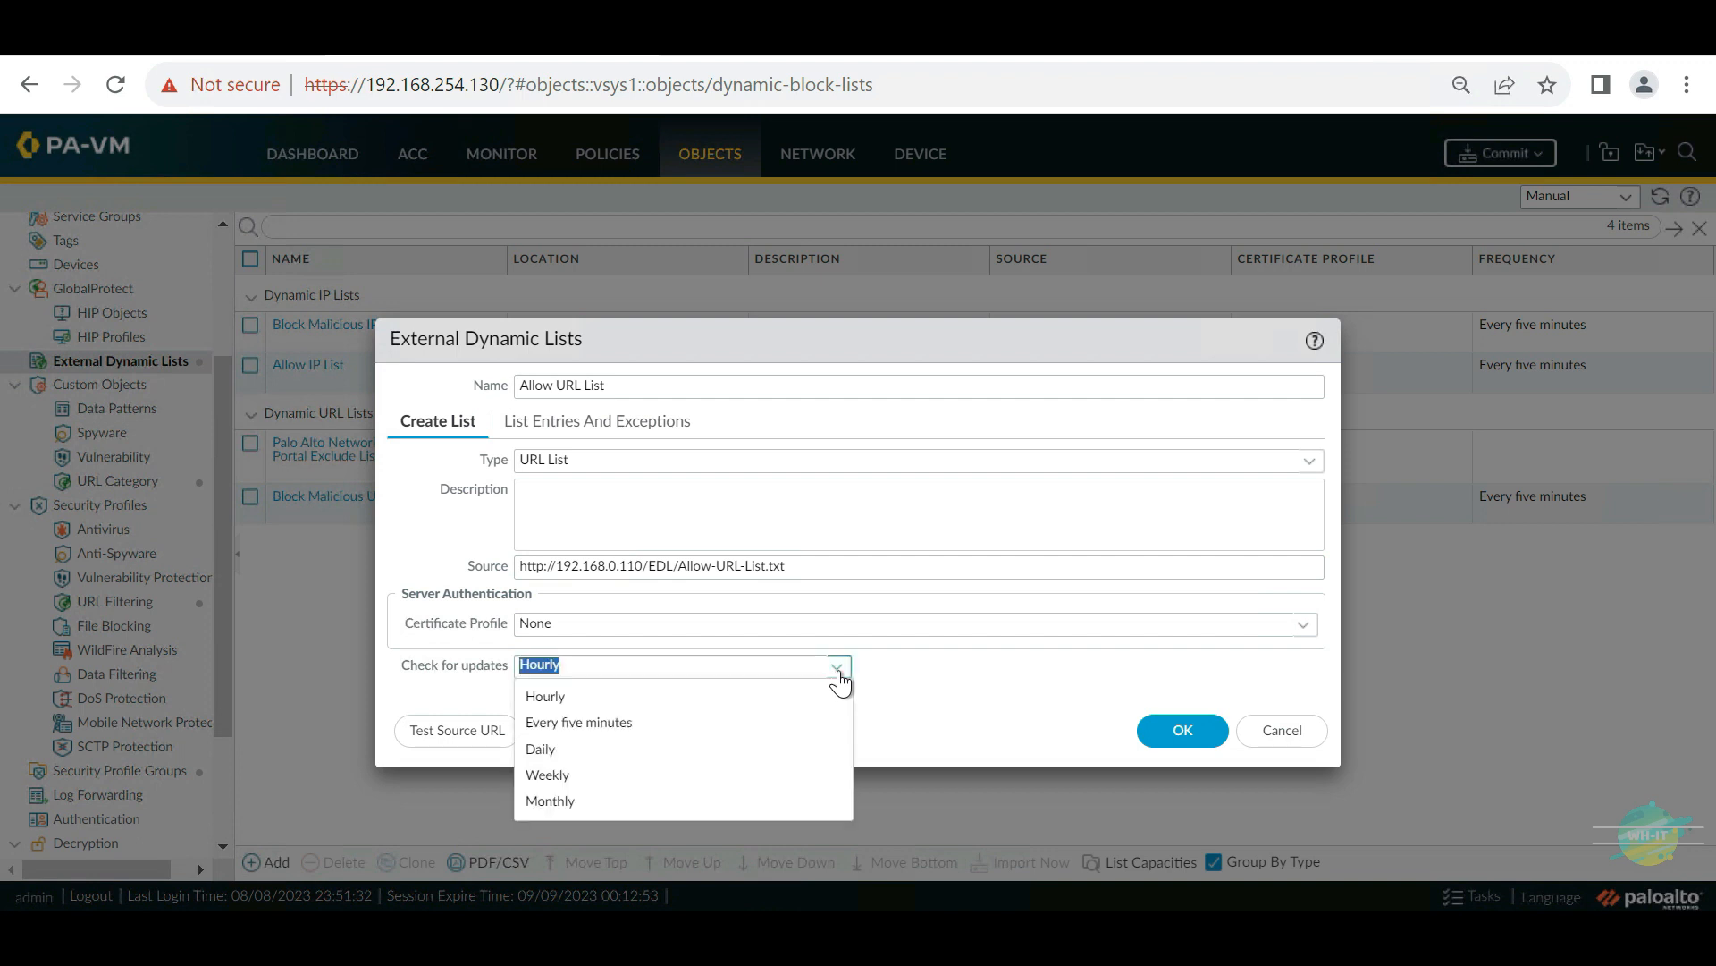
left_click(556, 722)
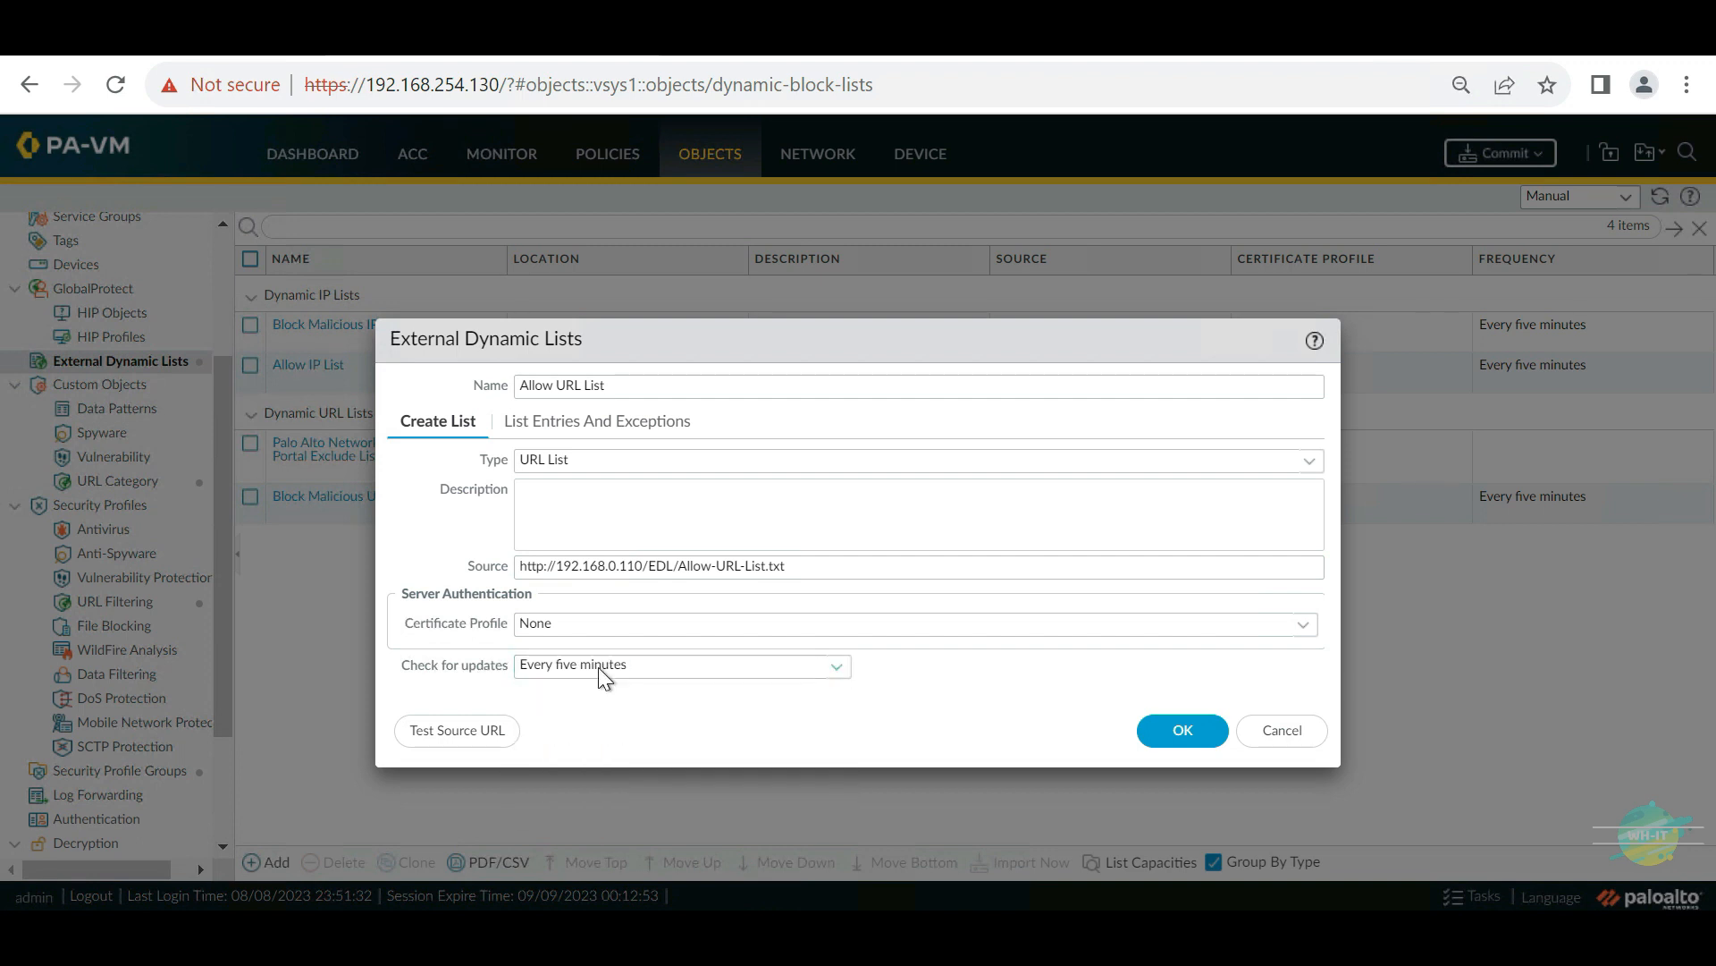
Step: Save the Allow URL List and commit all pending changes to the firewall
left_click(1172, 730)
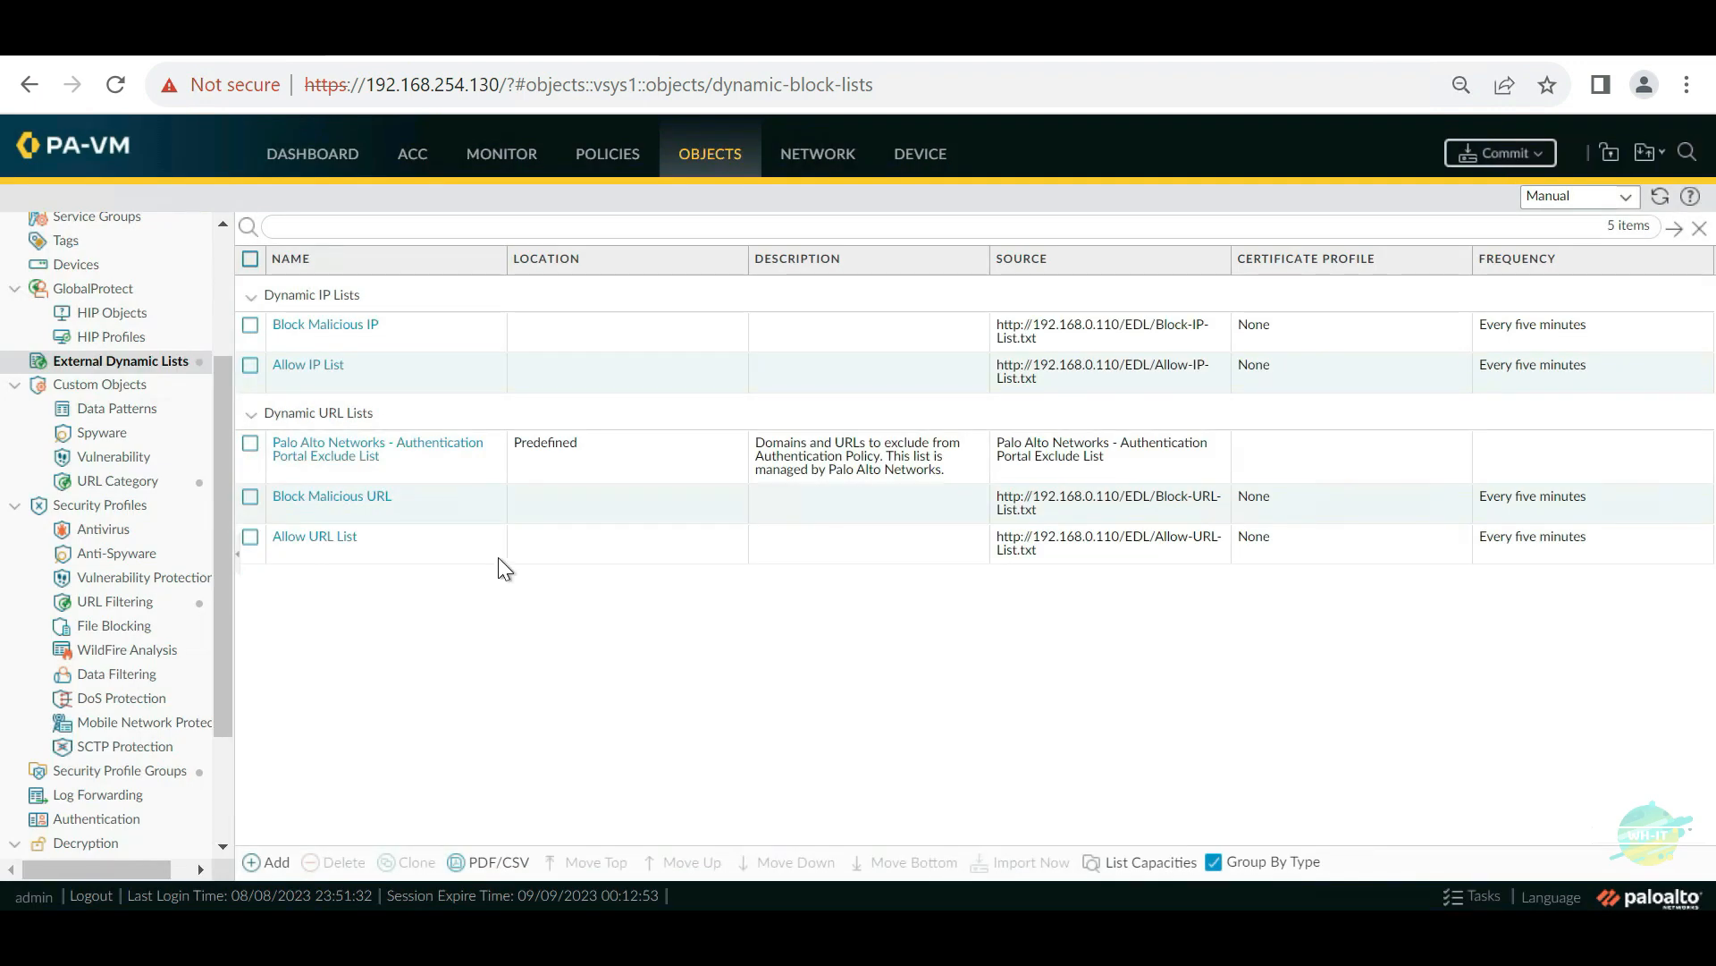
left_click(421, 544)
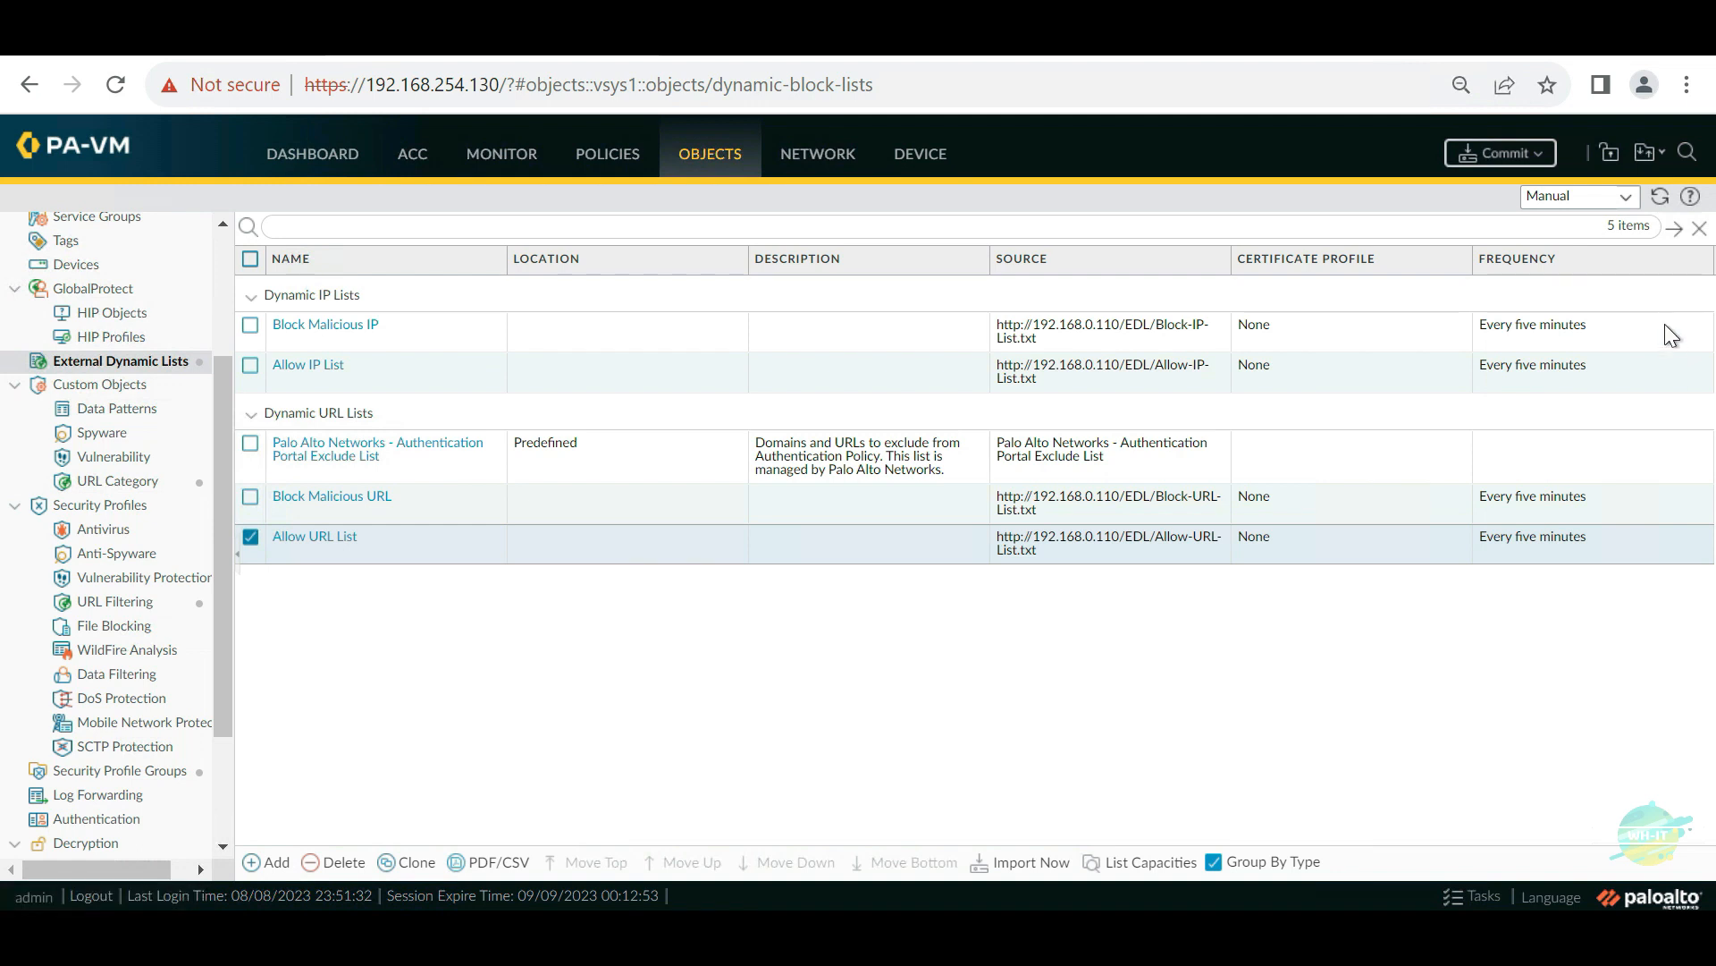
left_click(1541, 154)
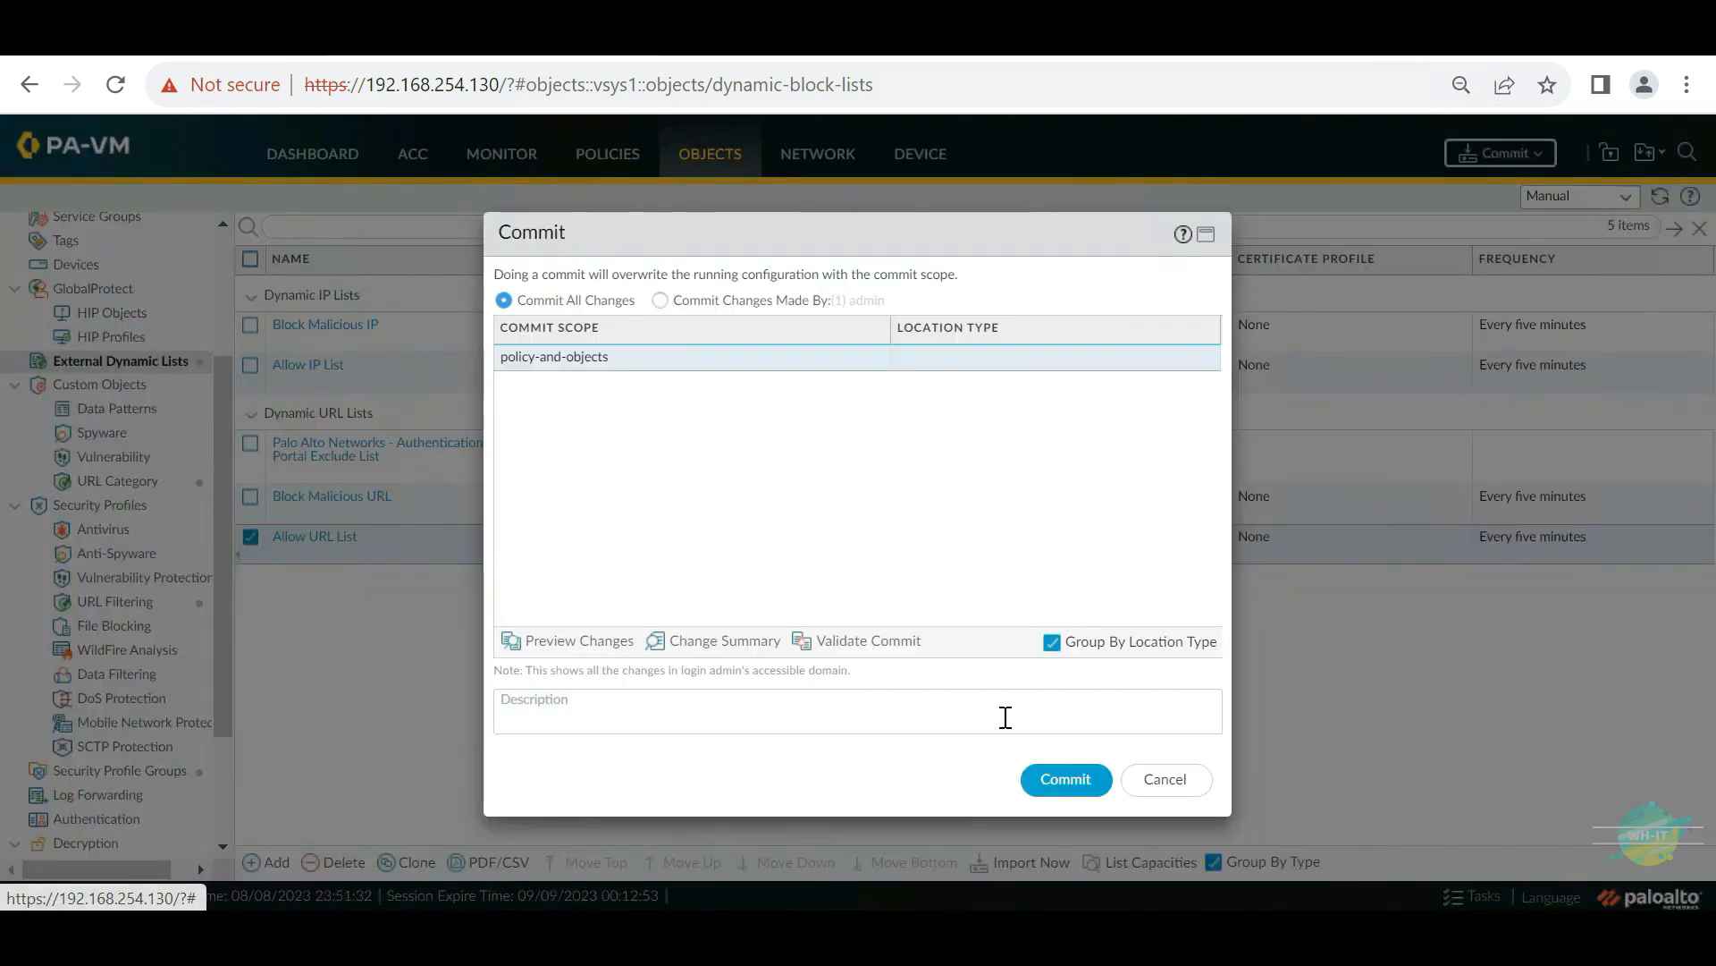
left_click(1070, 794)
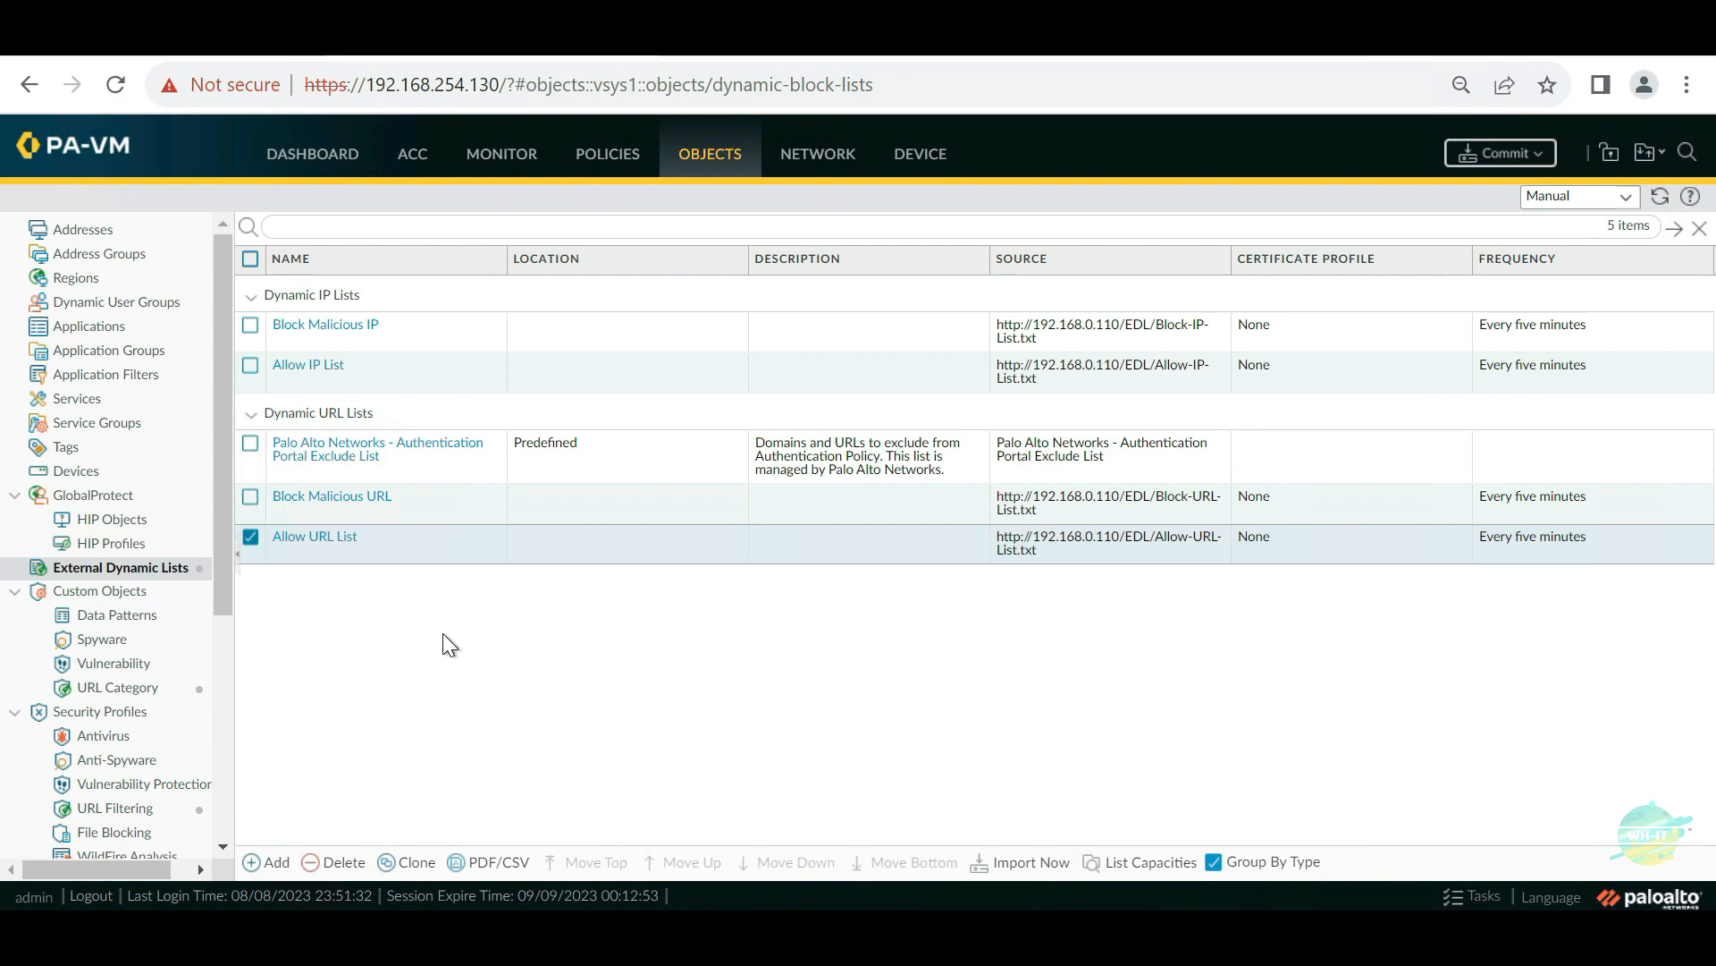
Step: Test the source URL of the Allow URL List, then close the result and the list's settings
left_click(310, 536)
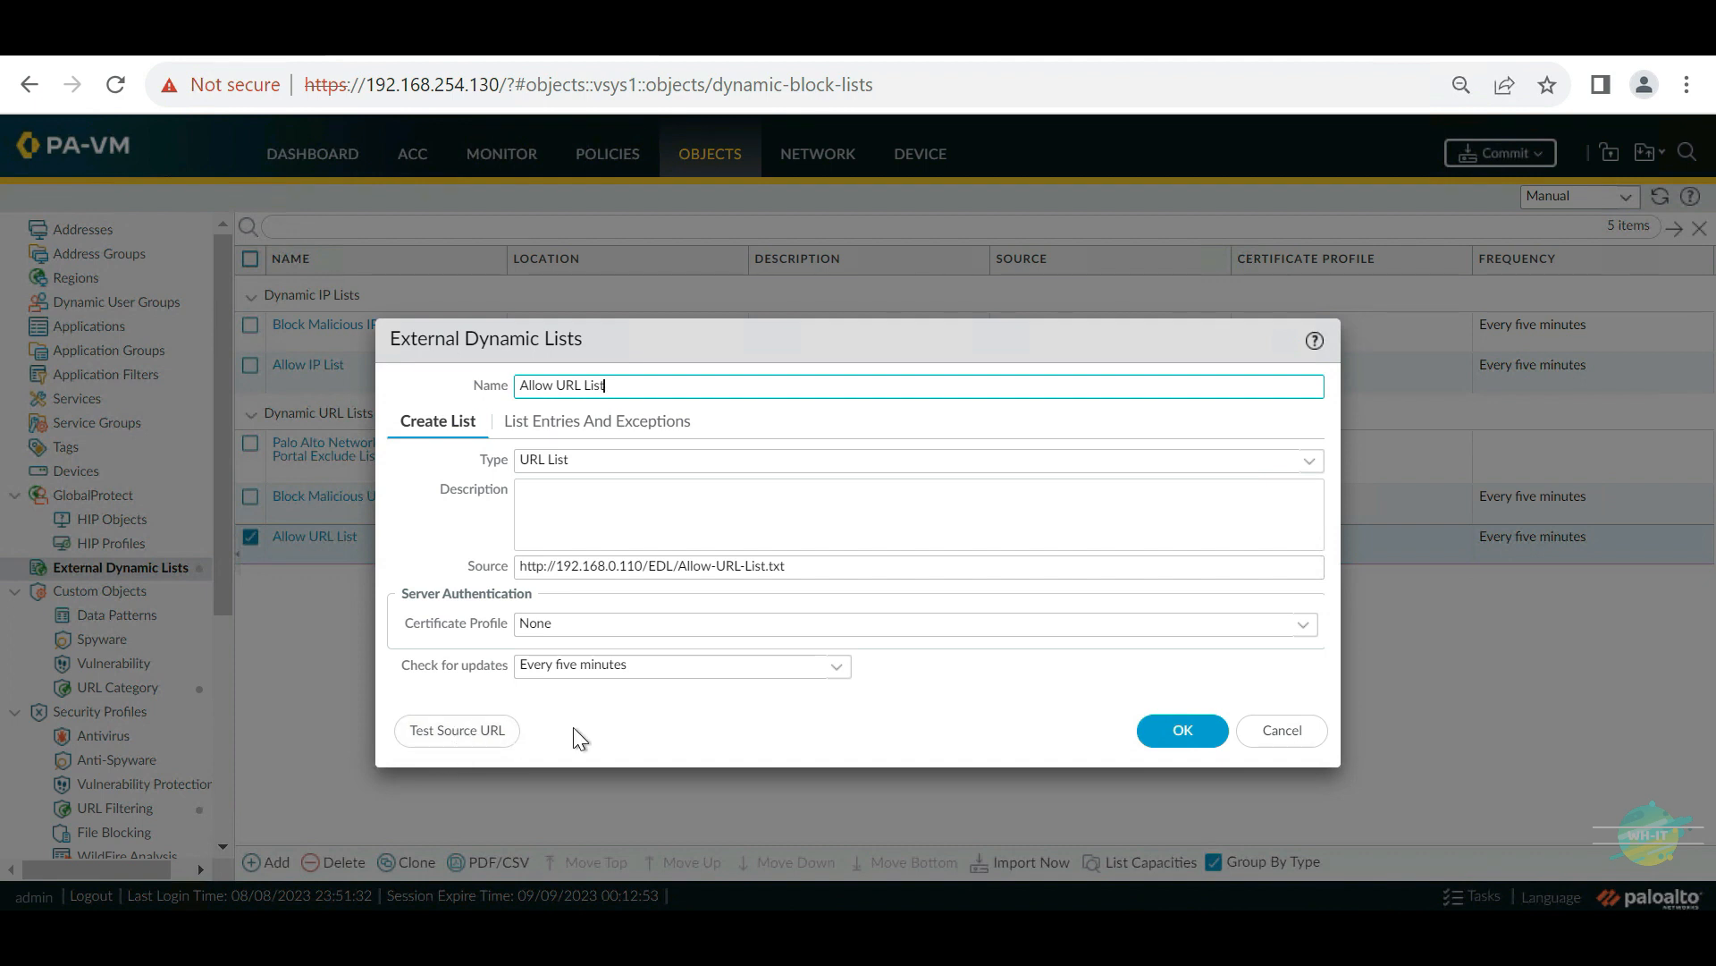
left_click(560, 436)
left_click(452, 743)
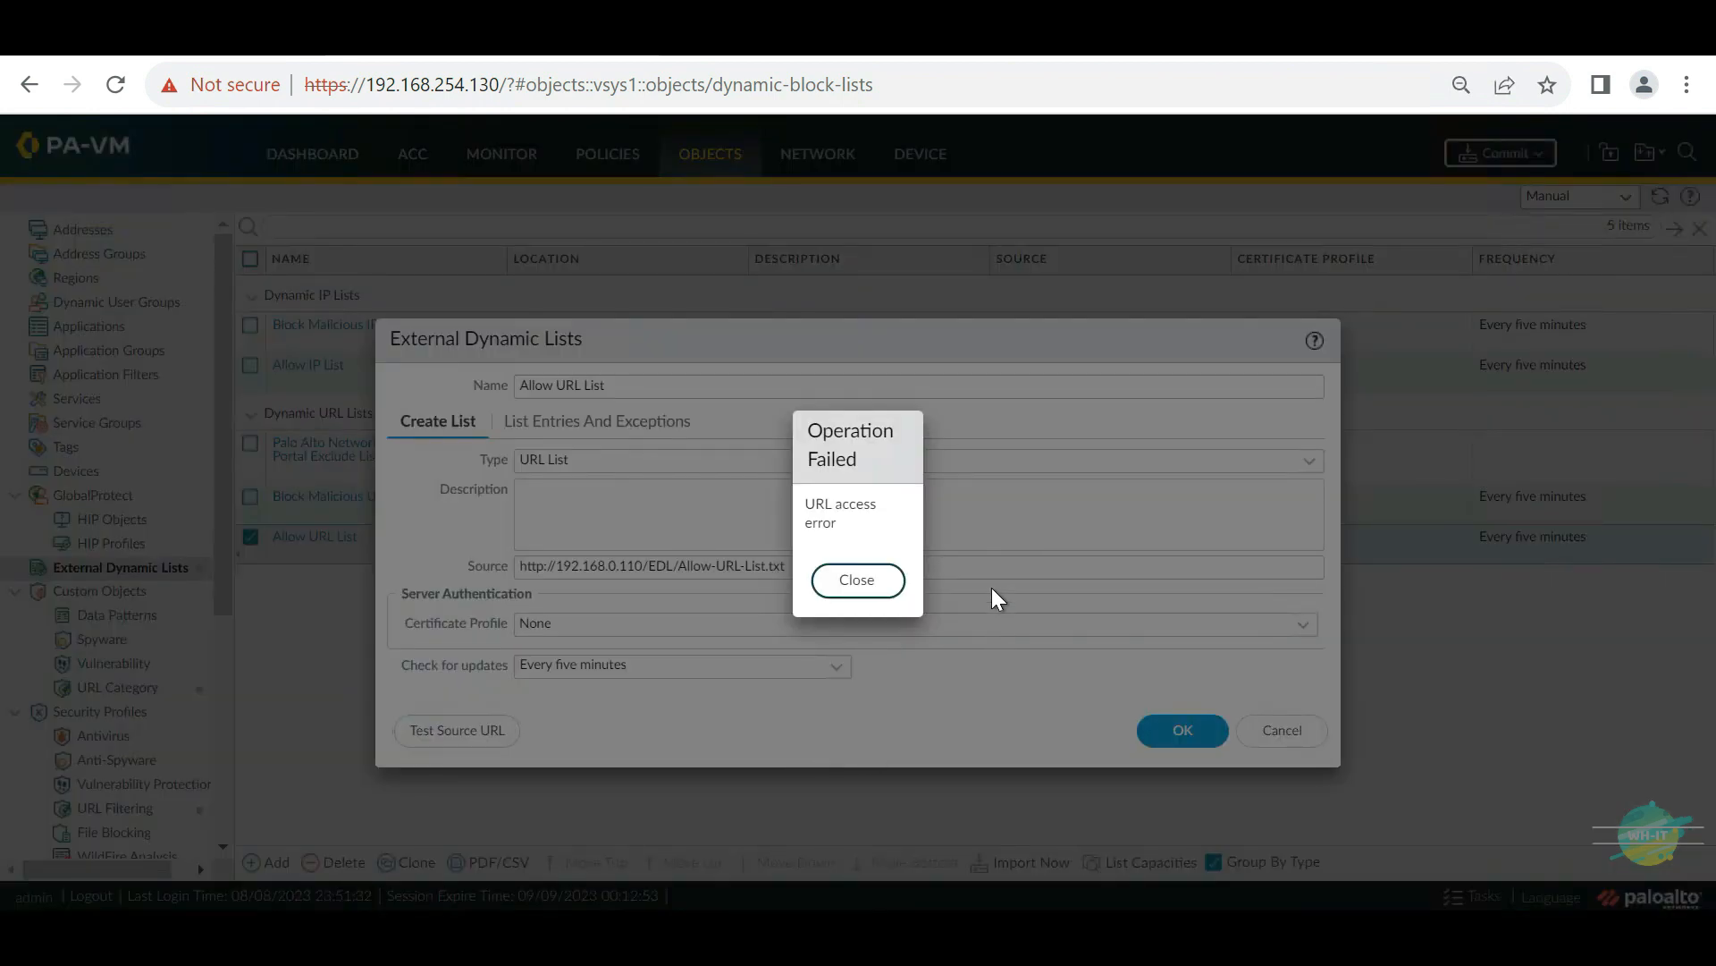
left_click_drag(841, 524, 800, 497)
left_click(835, 501)
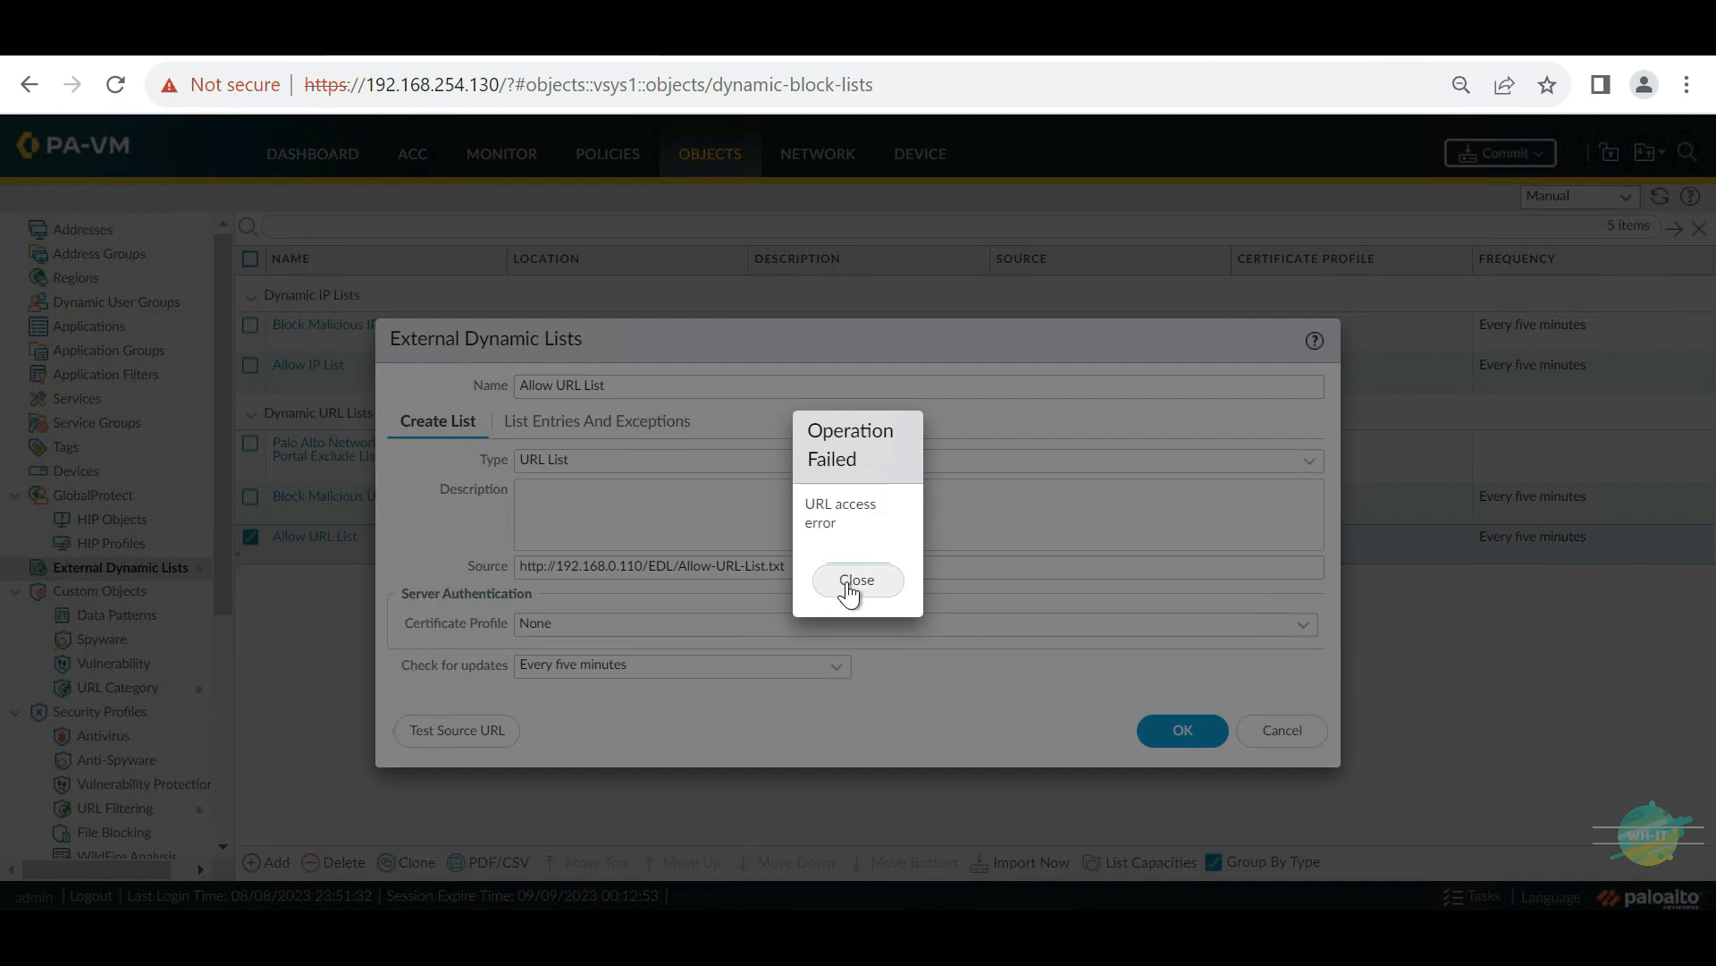
left_click(856, 581)
key("Escape")
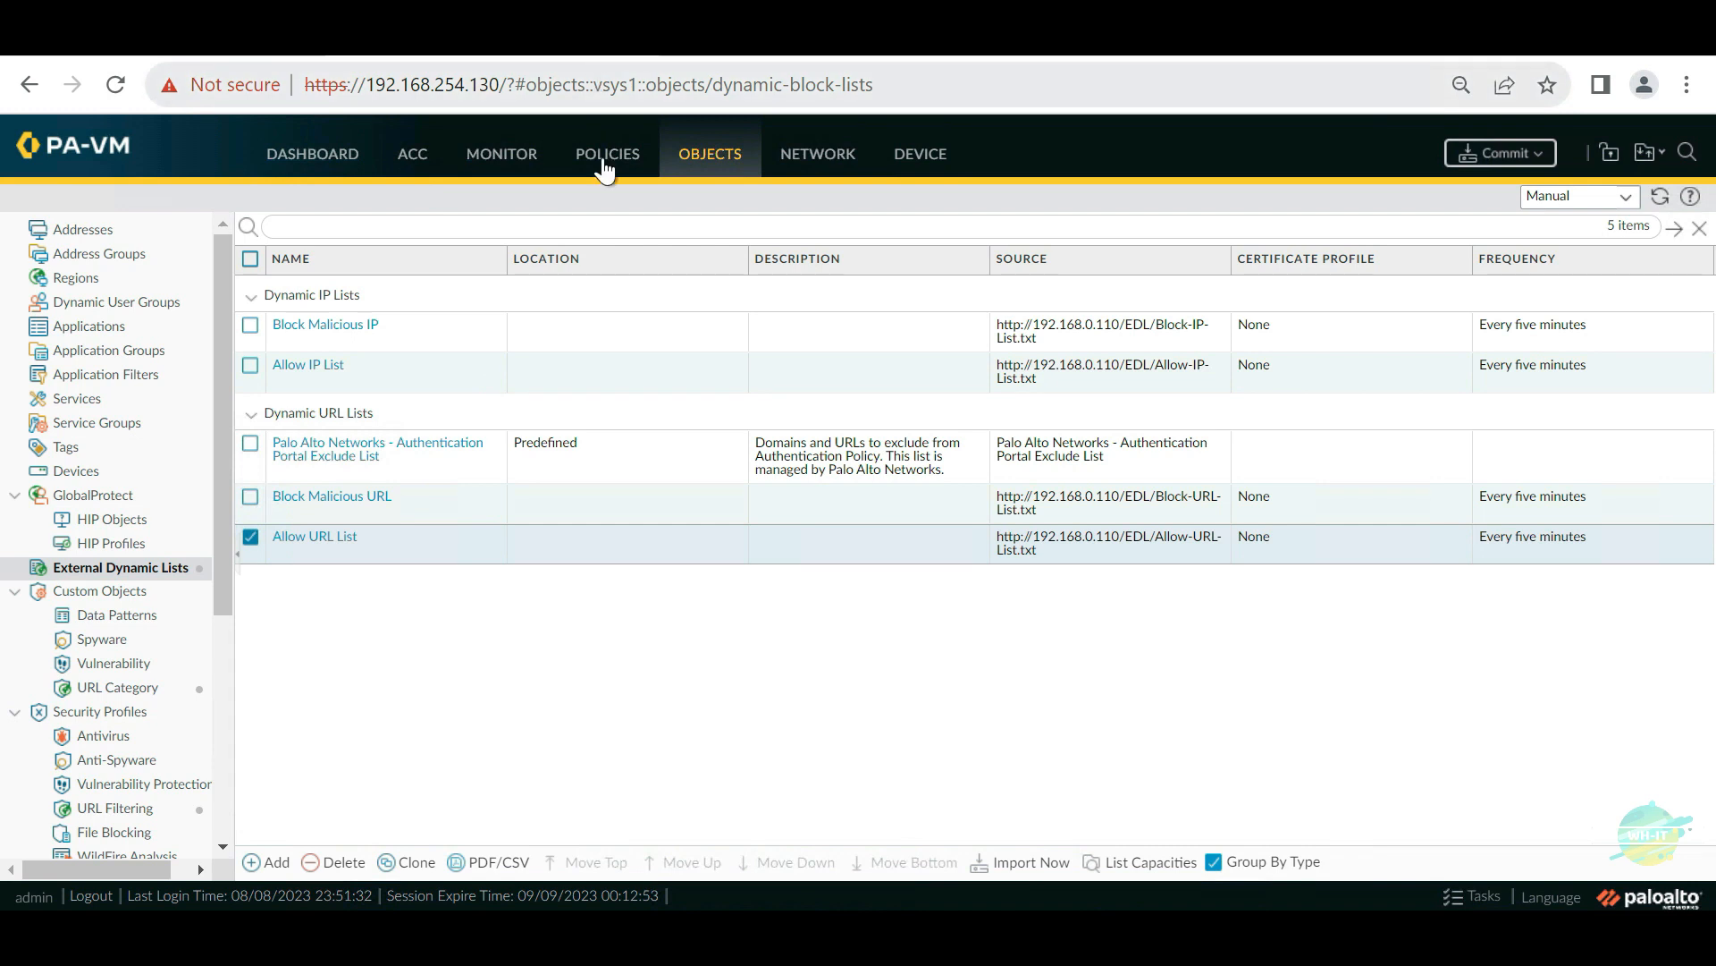
Step: Compare the network part of the firewall's management address with that of the server hosting Allow-URL-List.txt
left_click_drag(369, 84, 465, 84)
left_click(453, 84)
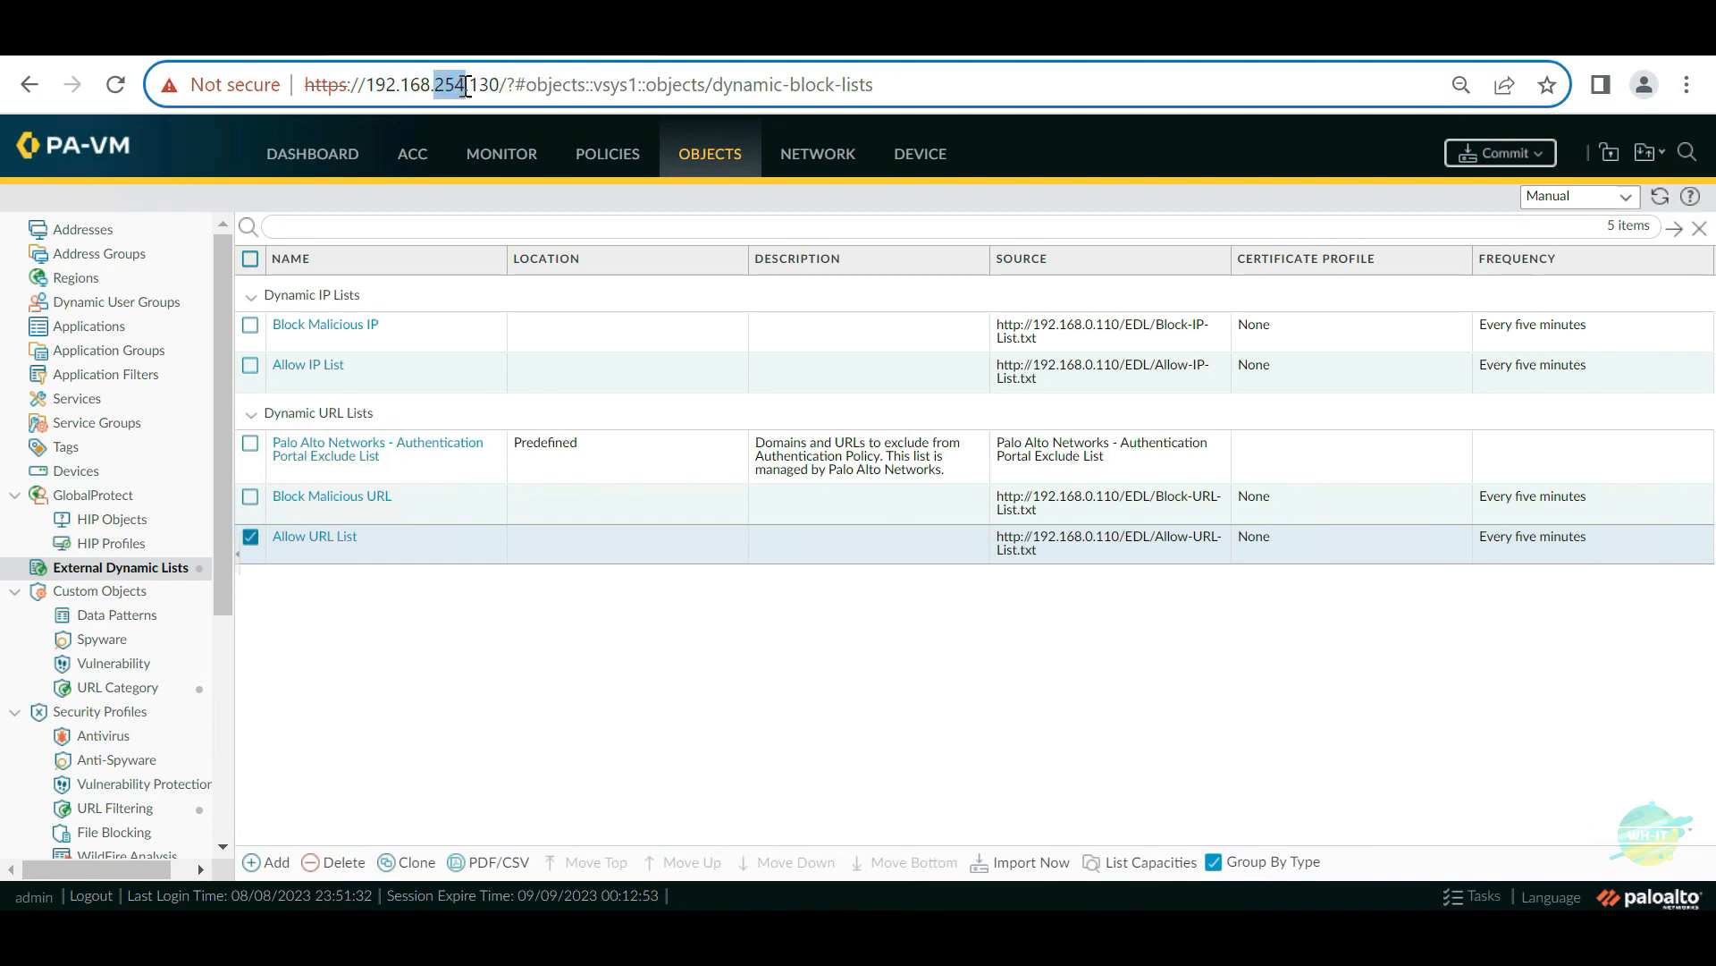
left_click(792, 55)
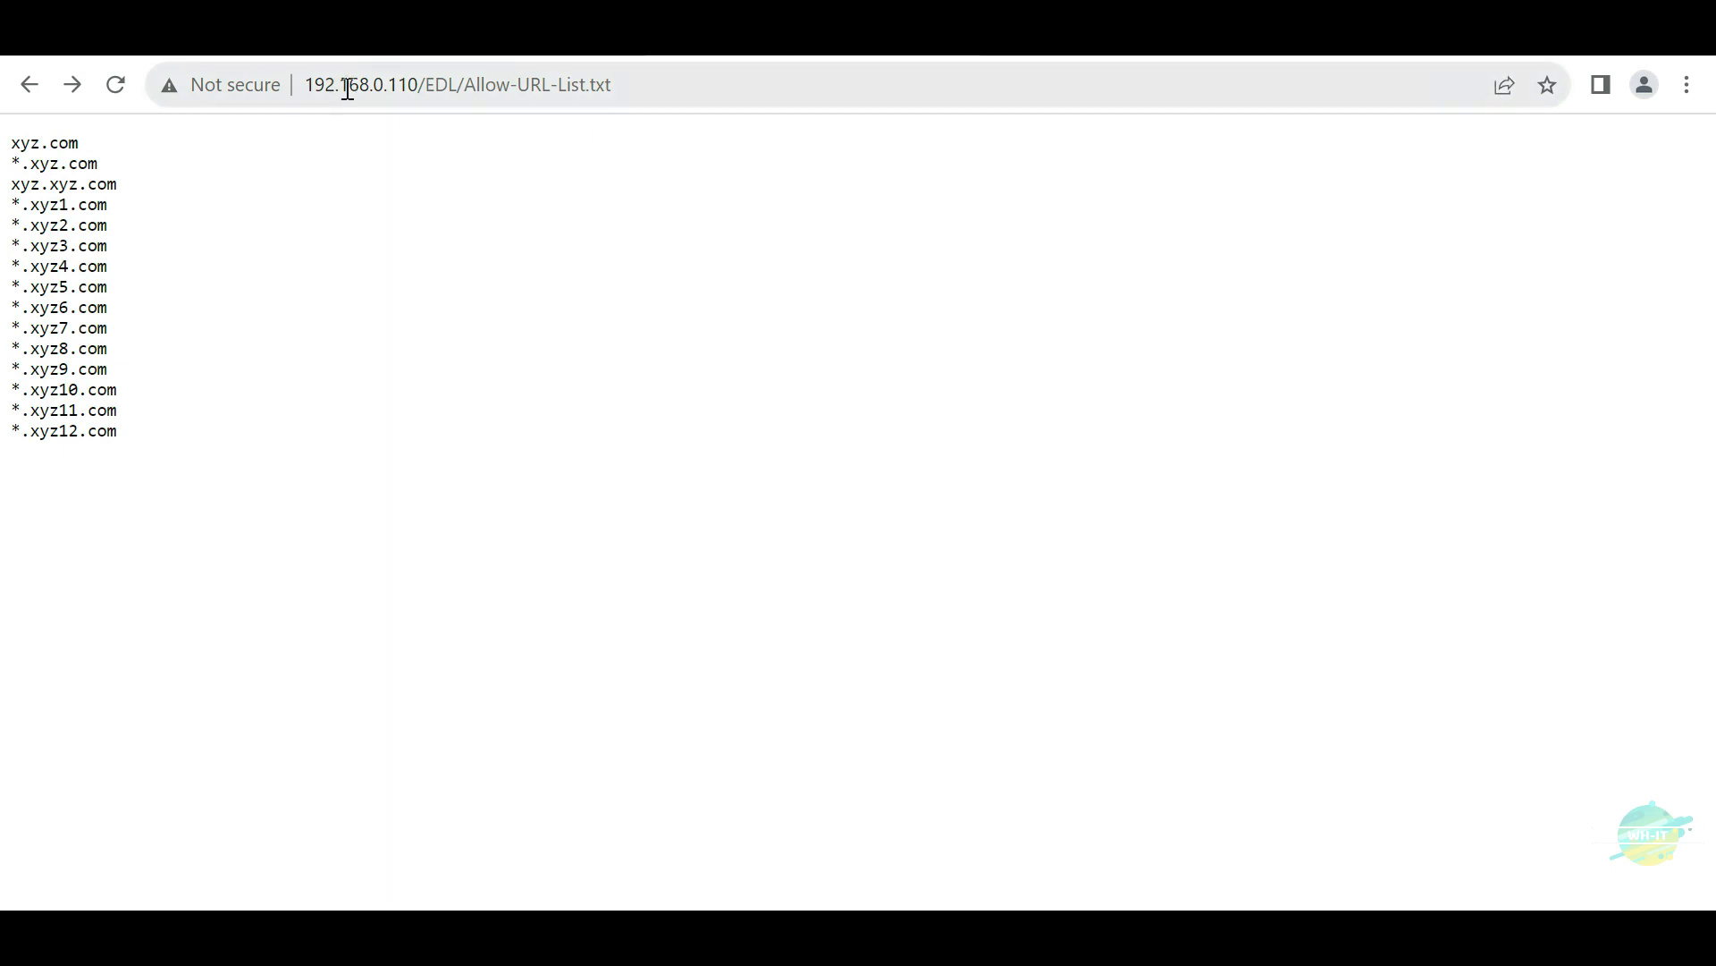
left_click_drag(373, 84, 418, 87)
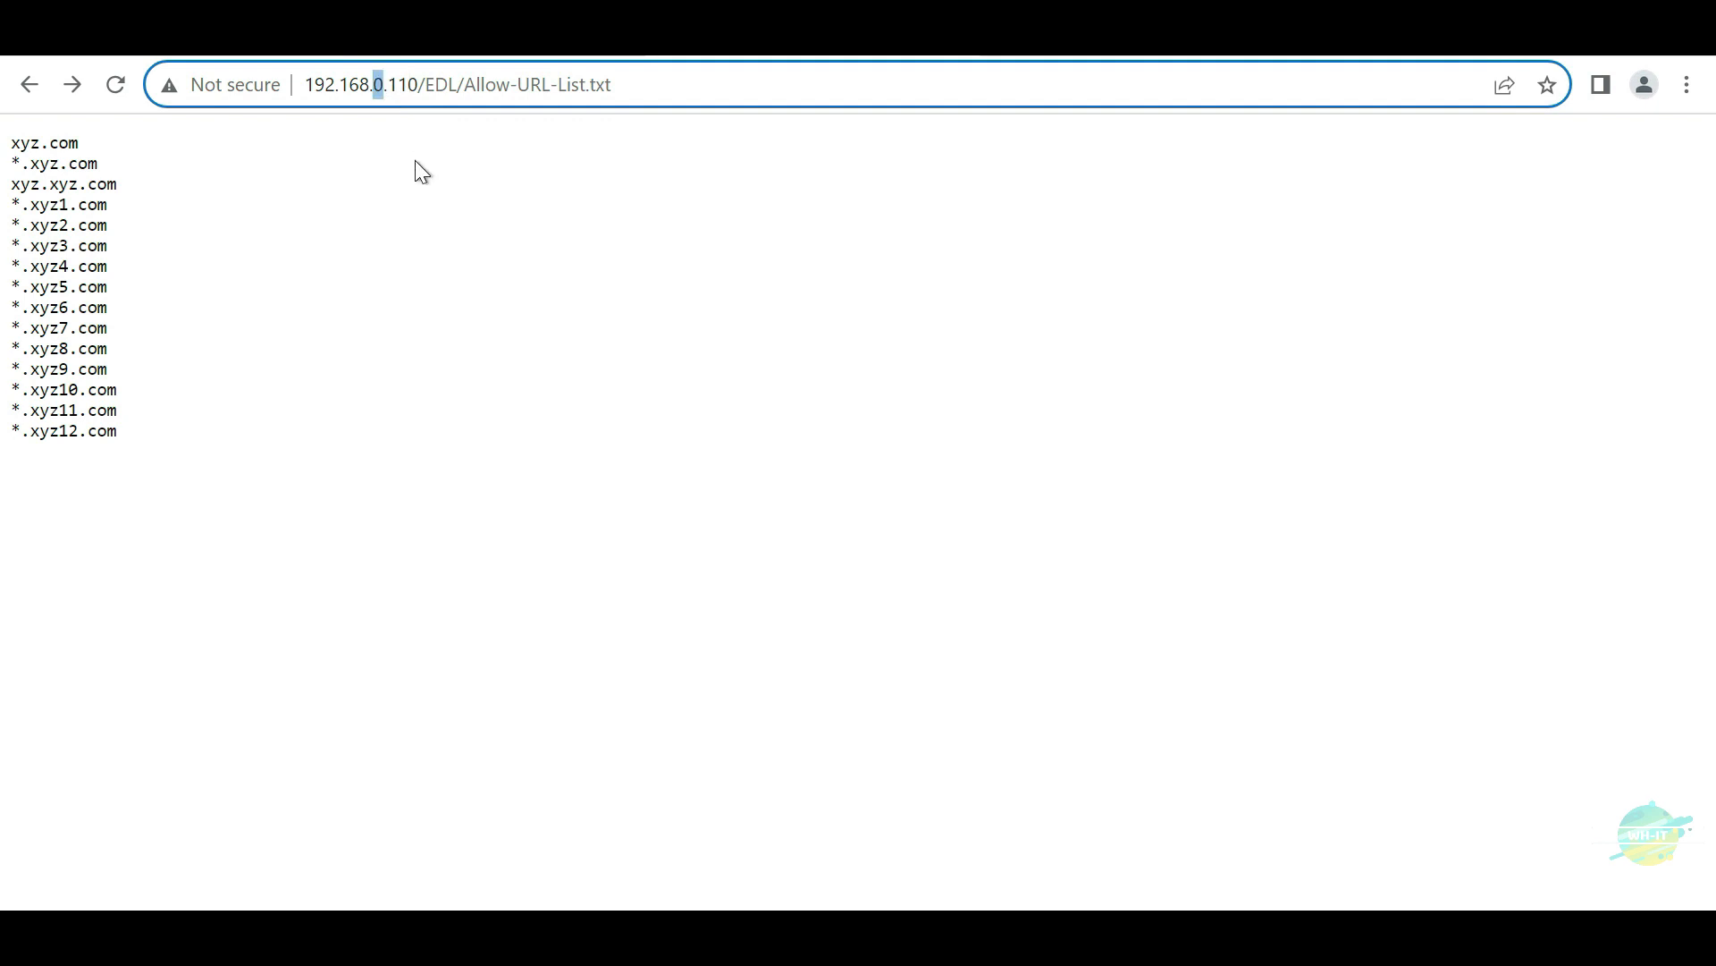
left_click(385, 228)
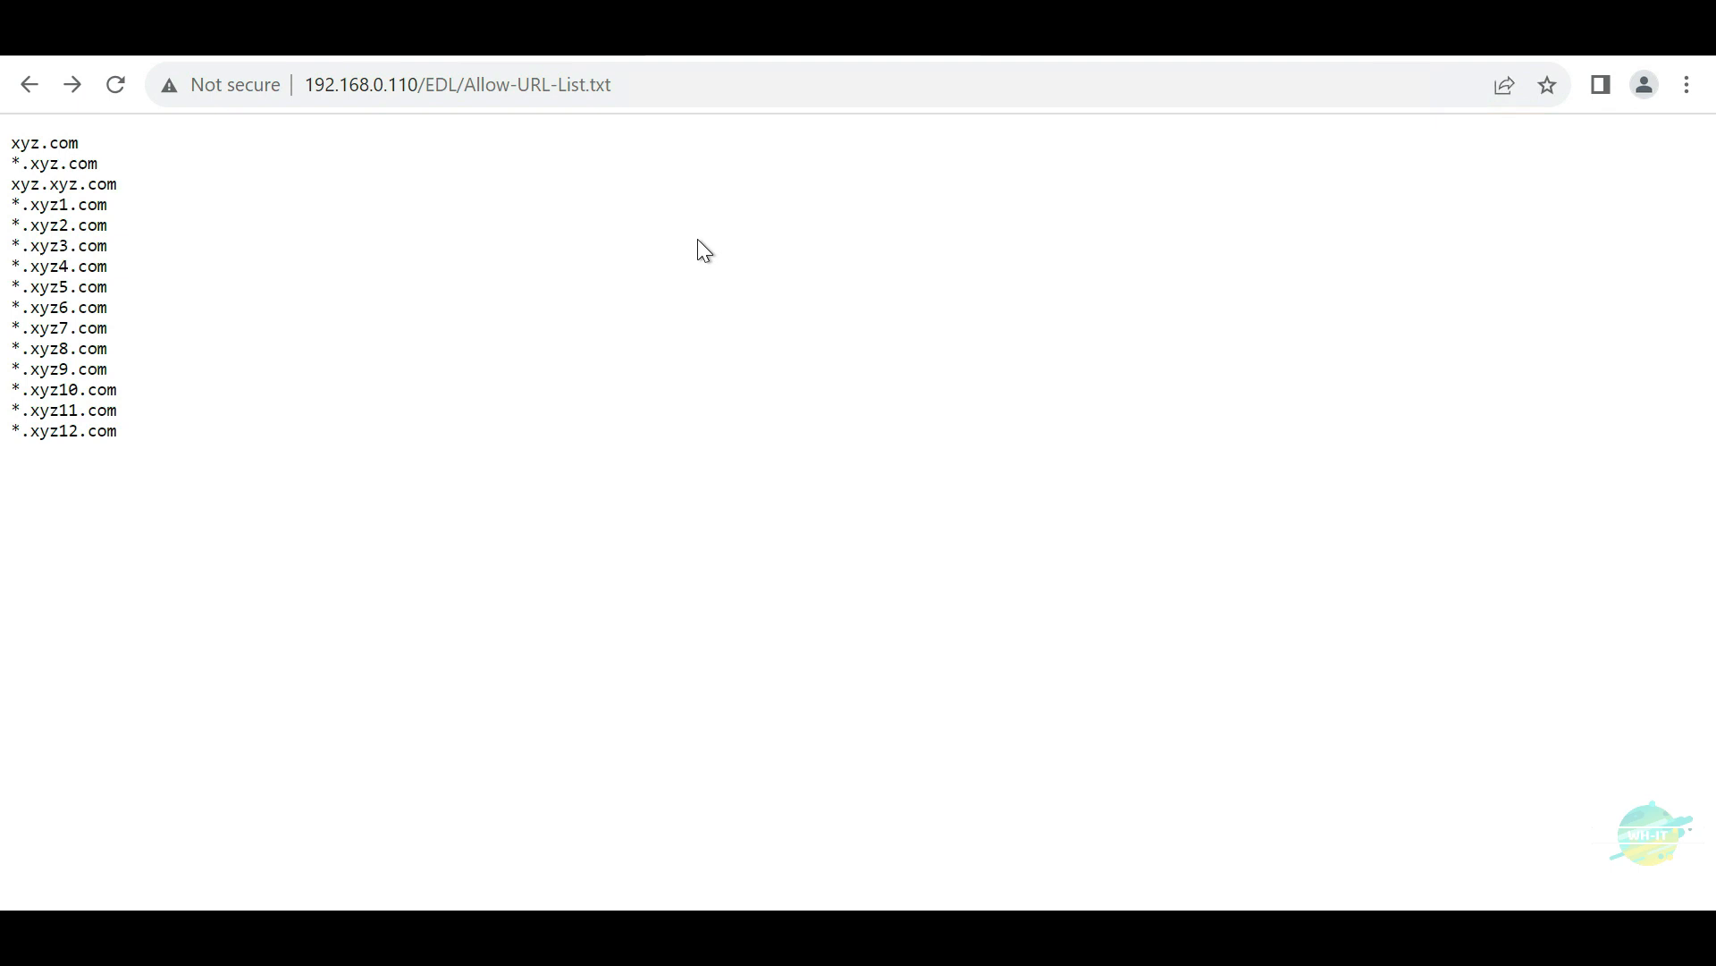
left_click(384, 84)
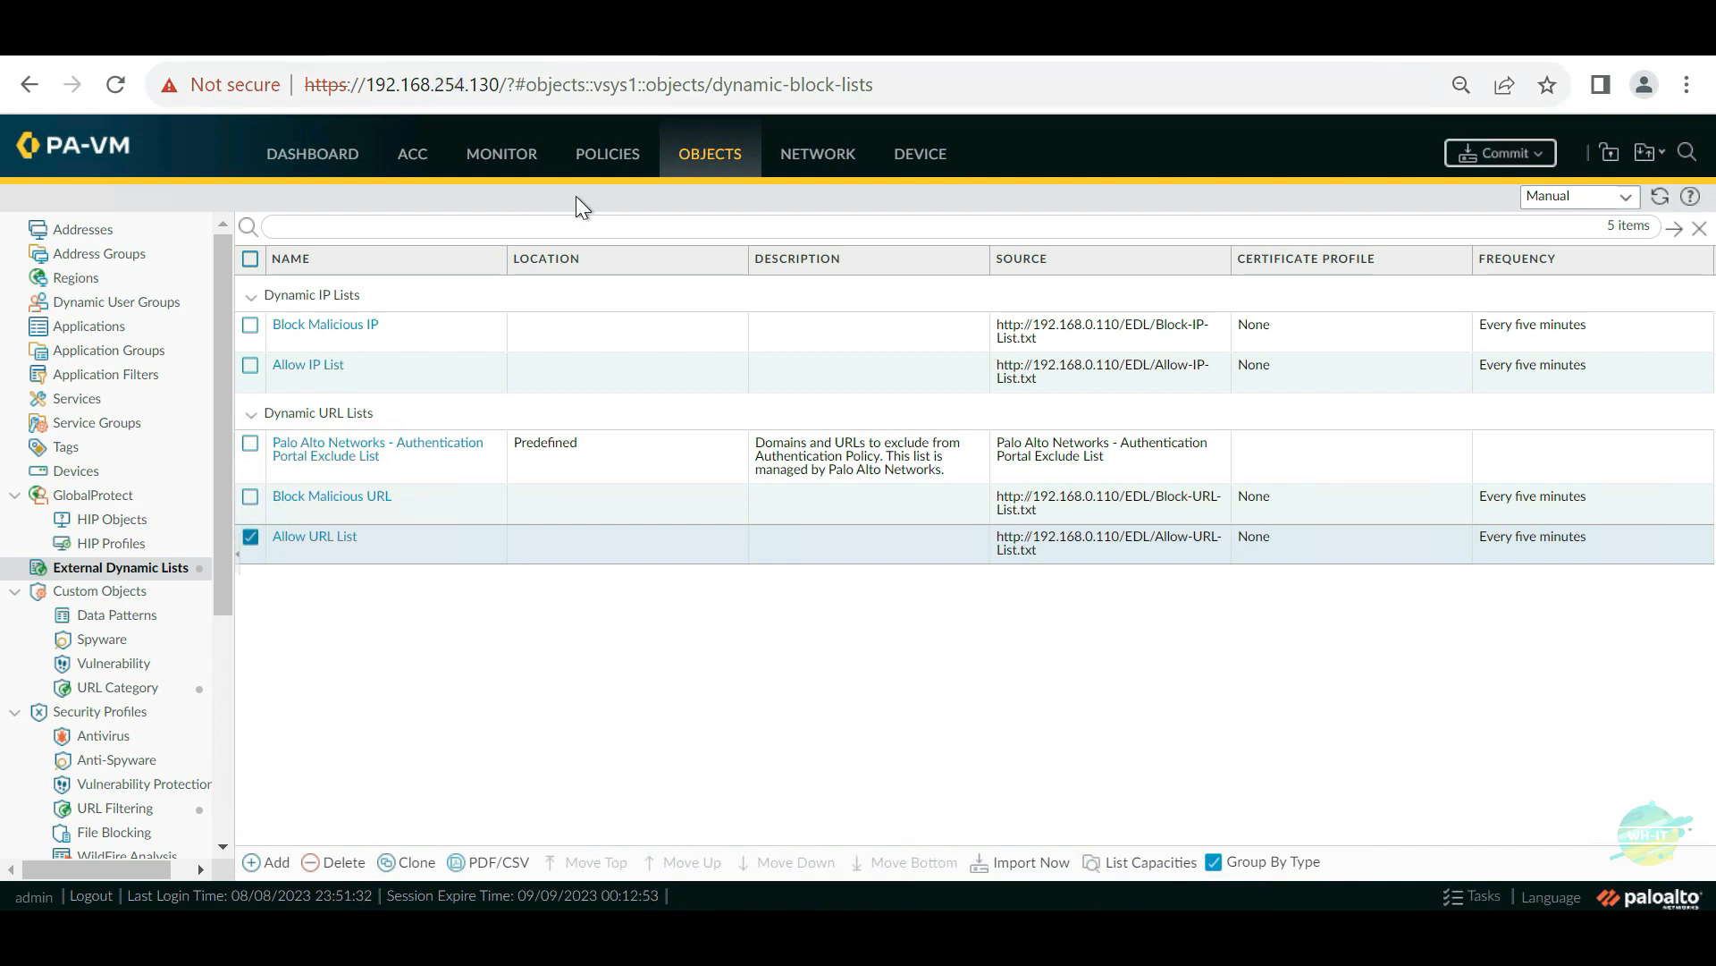
left_click(452, 83)
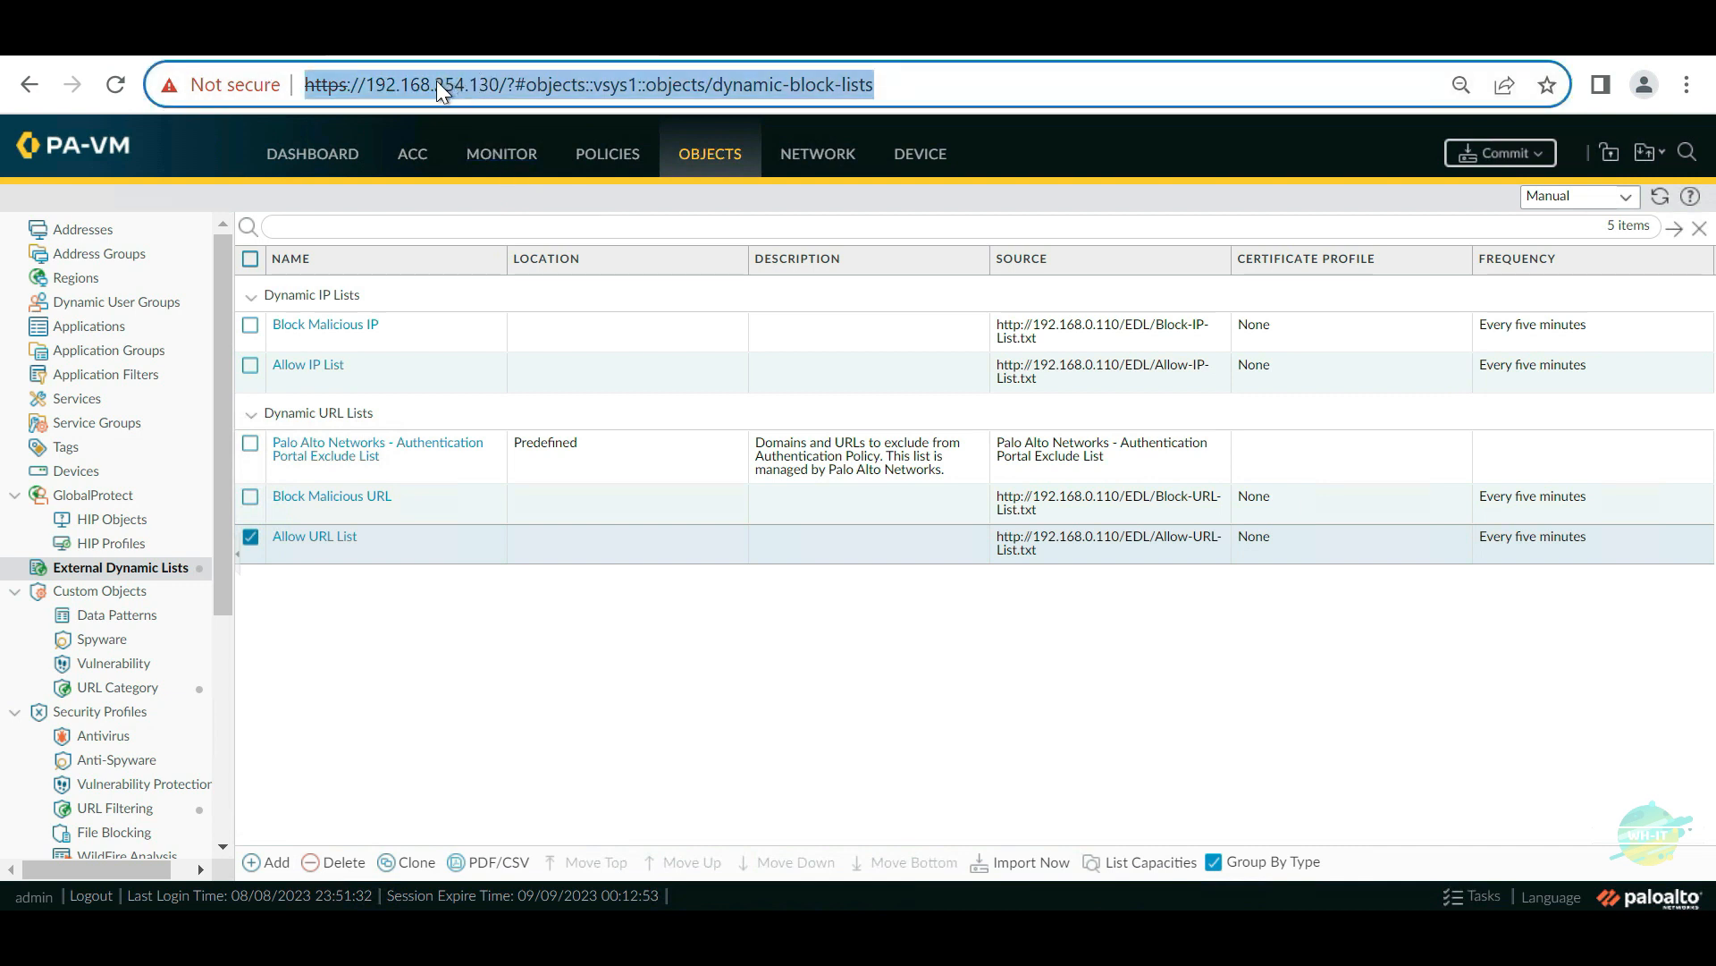
left_click(431, 83)
left_click_drag(431, 83, 466, 83)
left_click(465, 83)
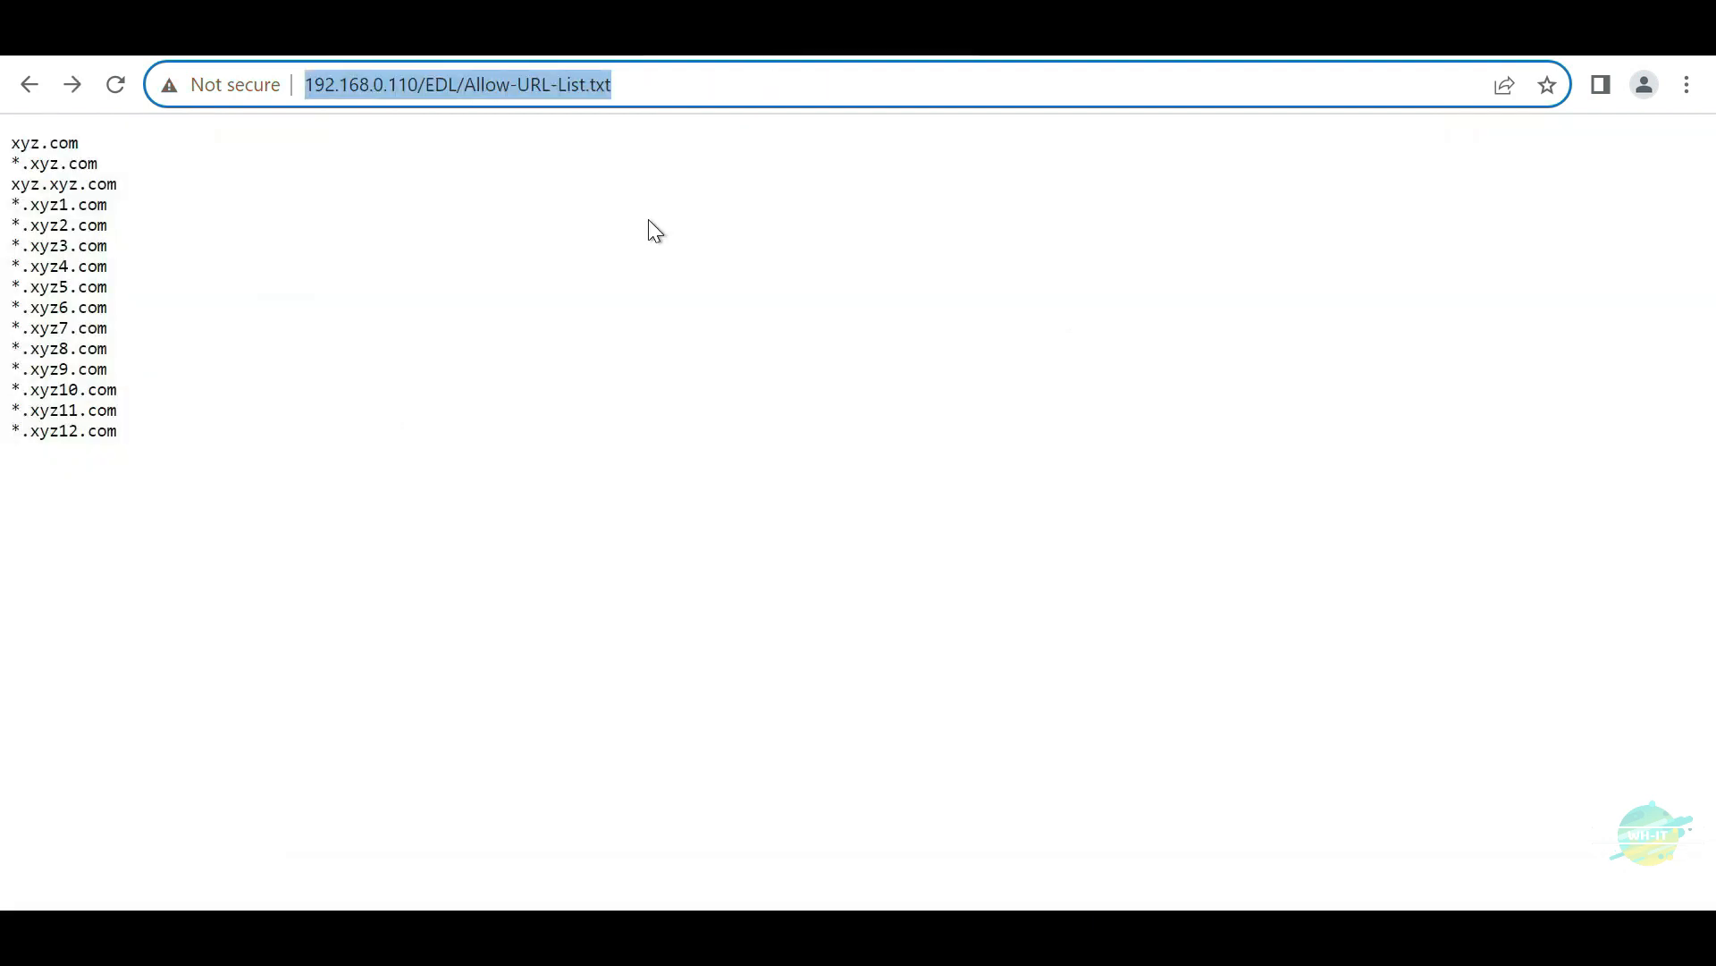
left_click(643, 222)
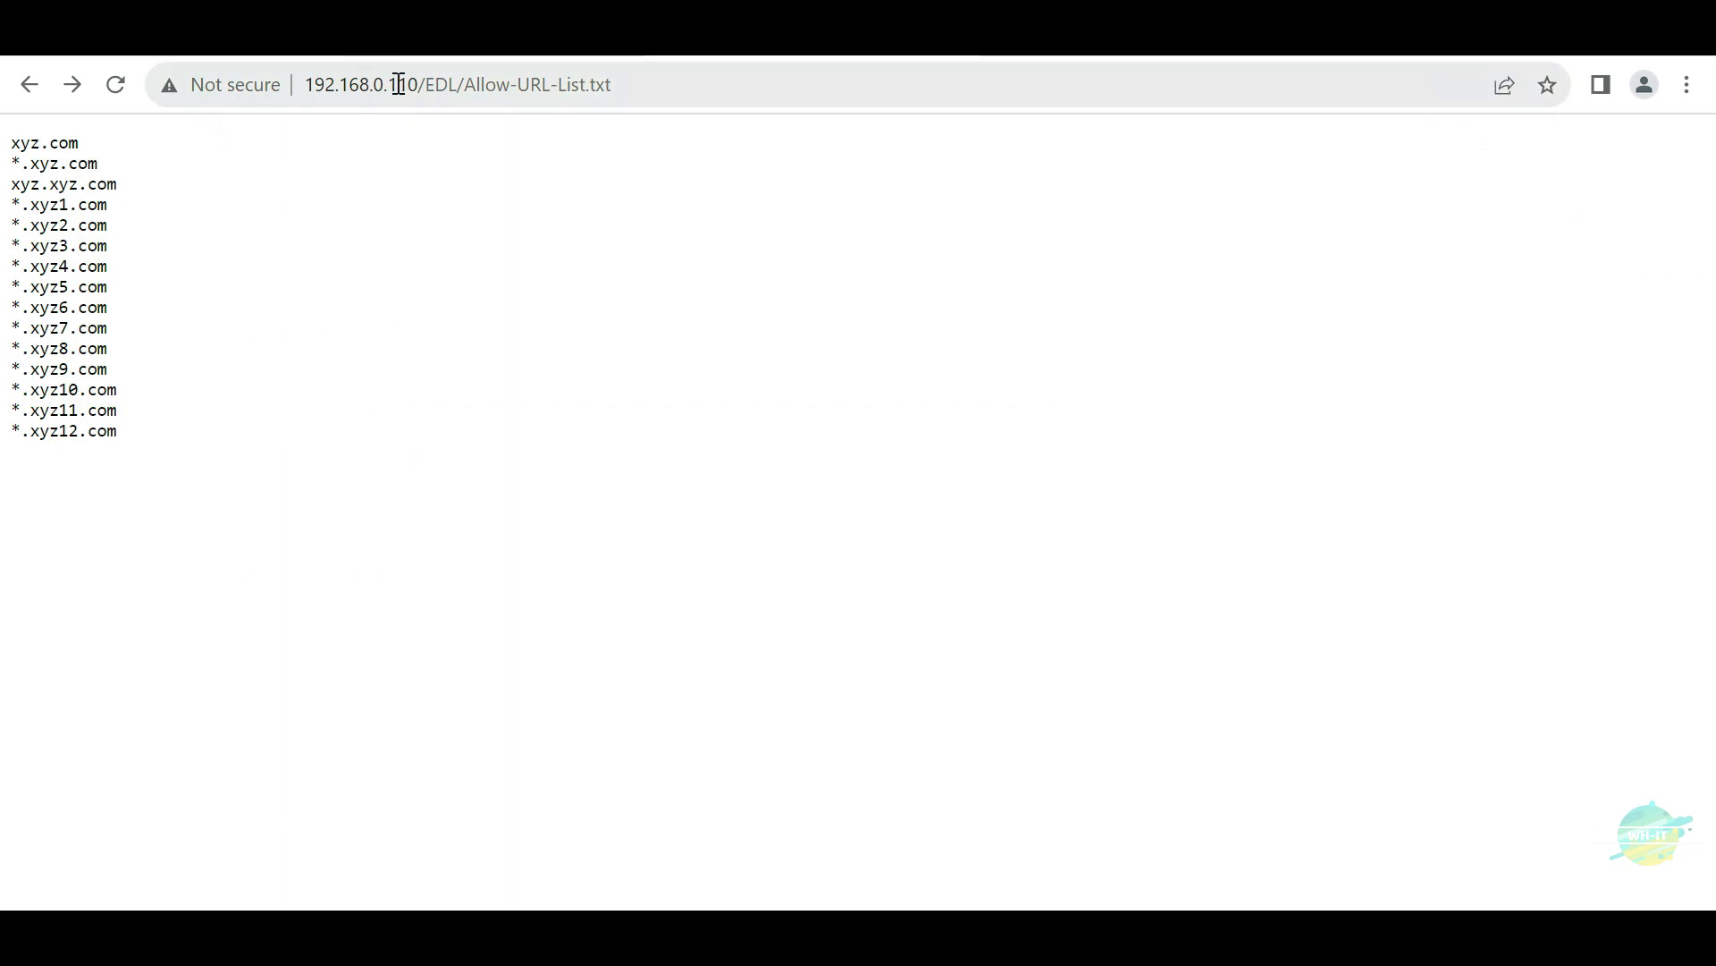
Step: Open the allow list through the firewall's subnet at 192.168.254.1/EDL/Allow-URL-List.txt in the browser
left_click(393, 88)
left_click(384, 84)
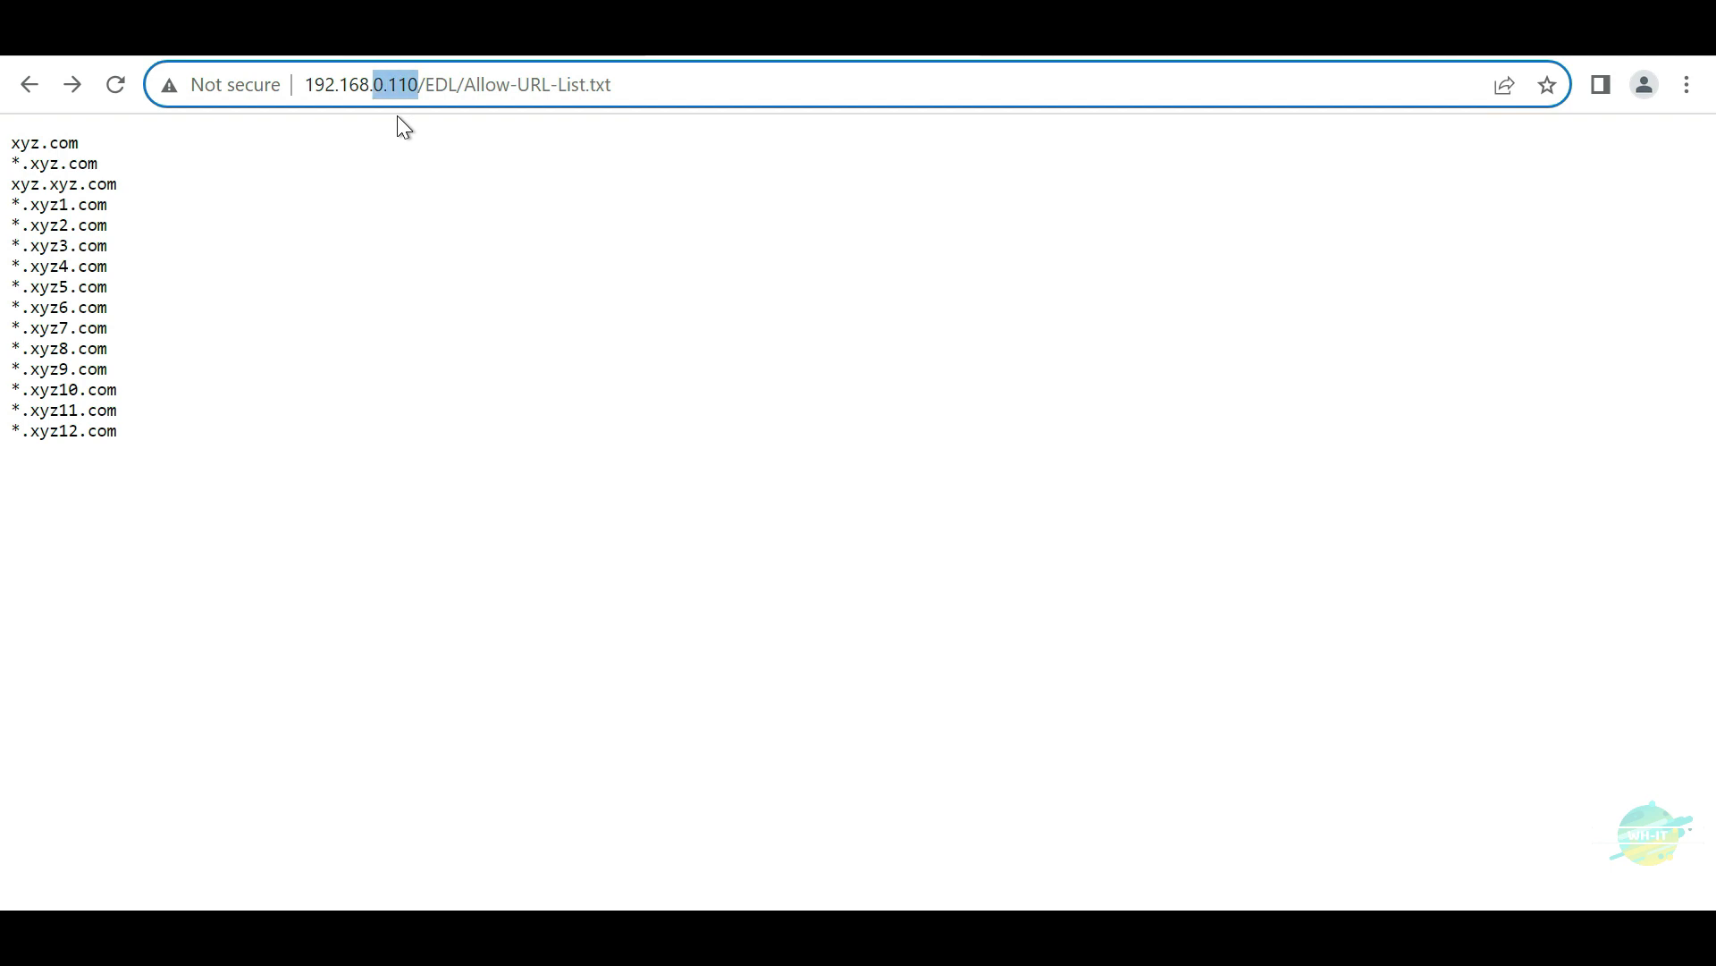
type("254.1")
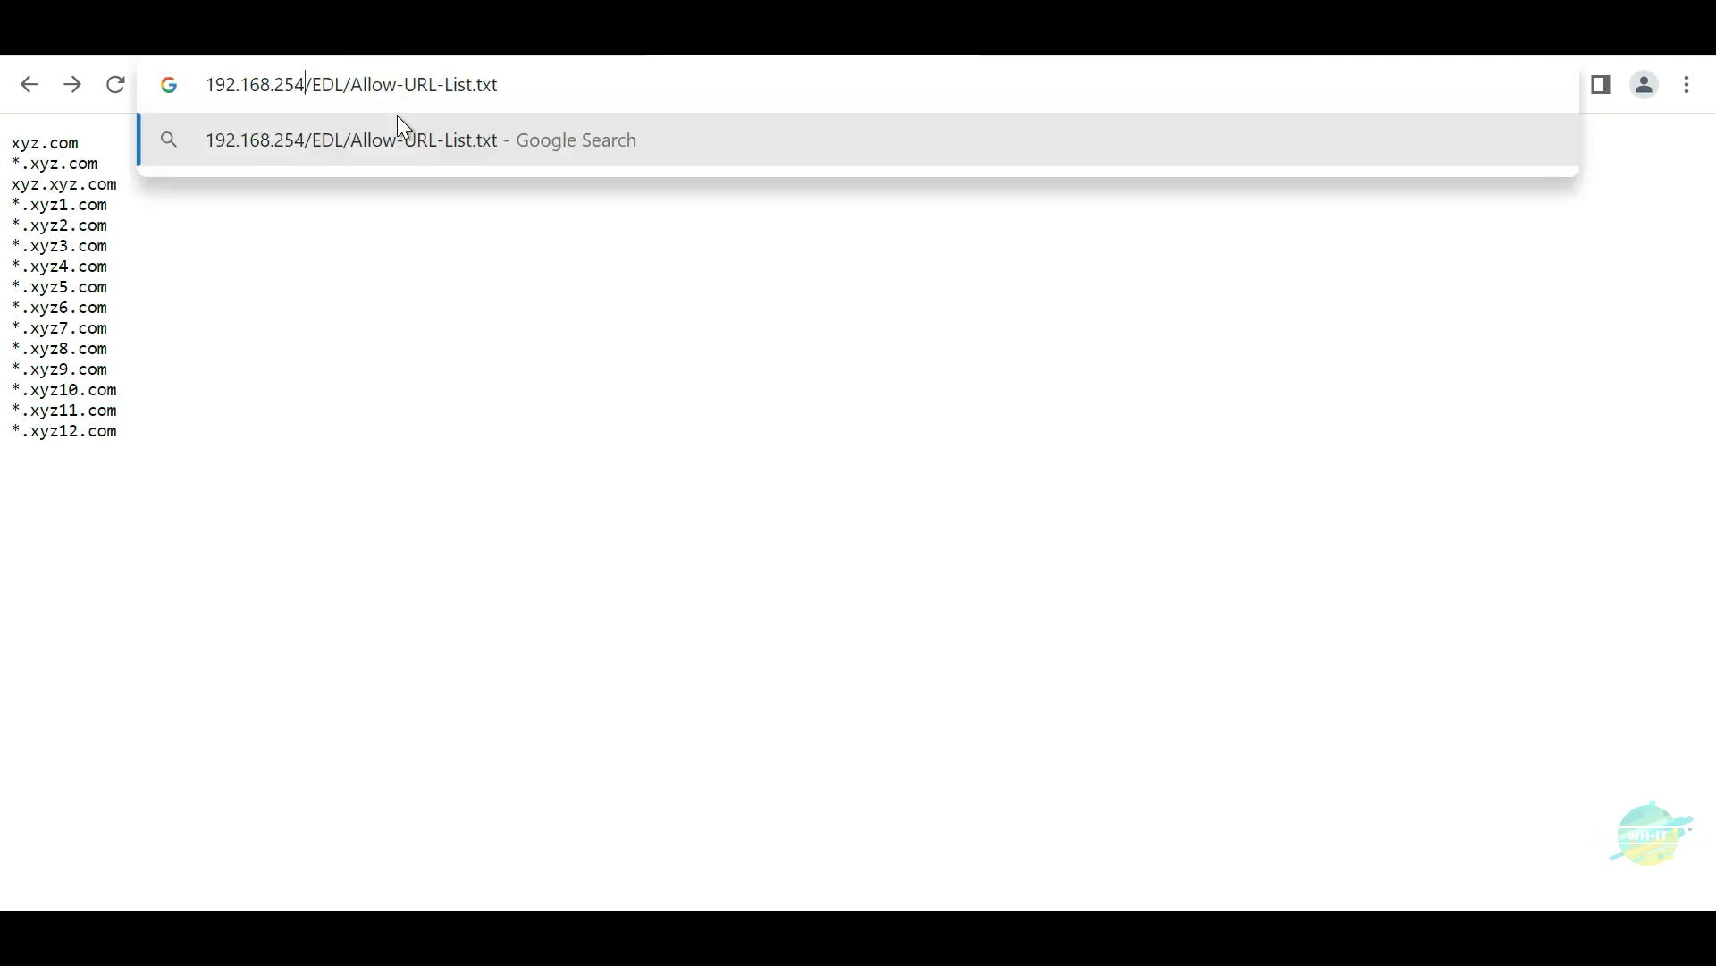
key("Return")
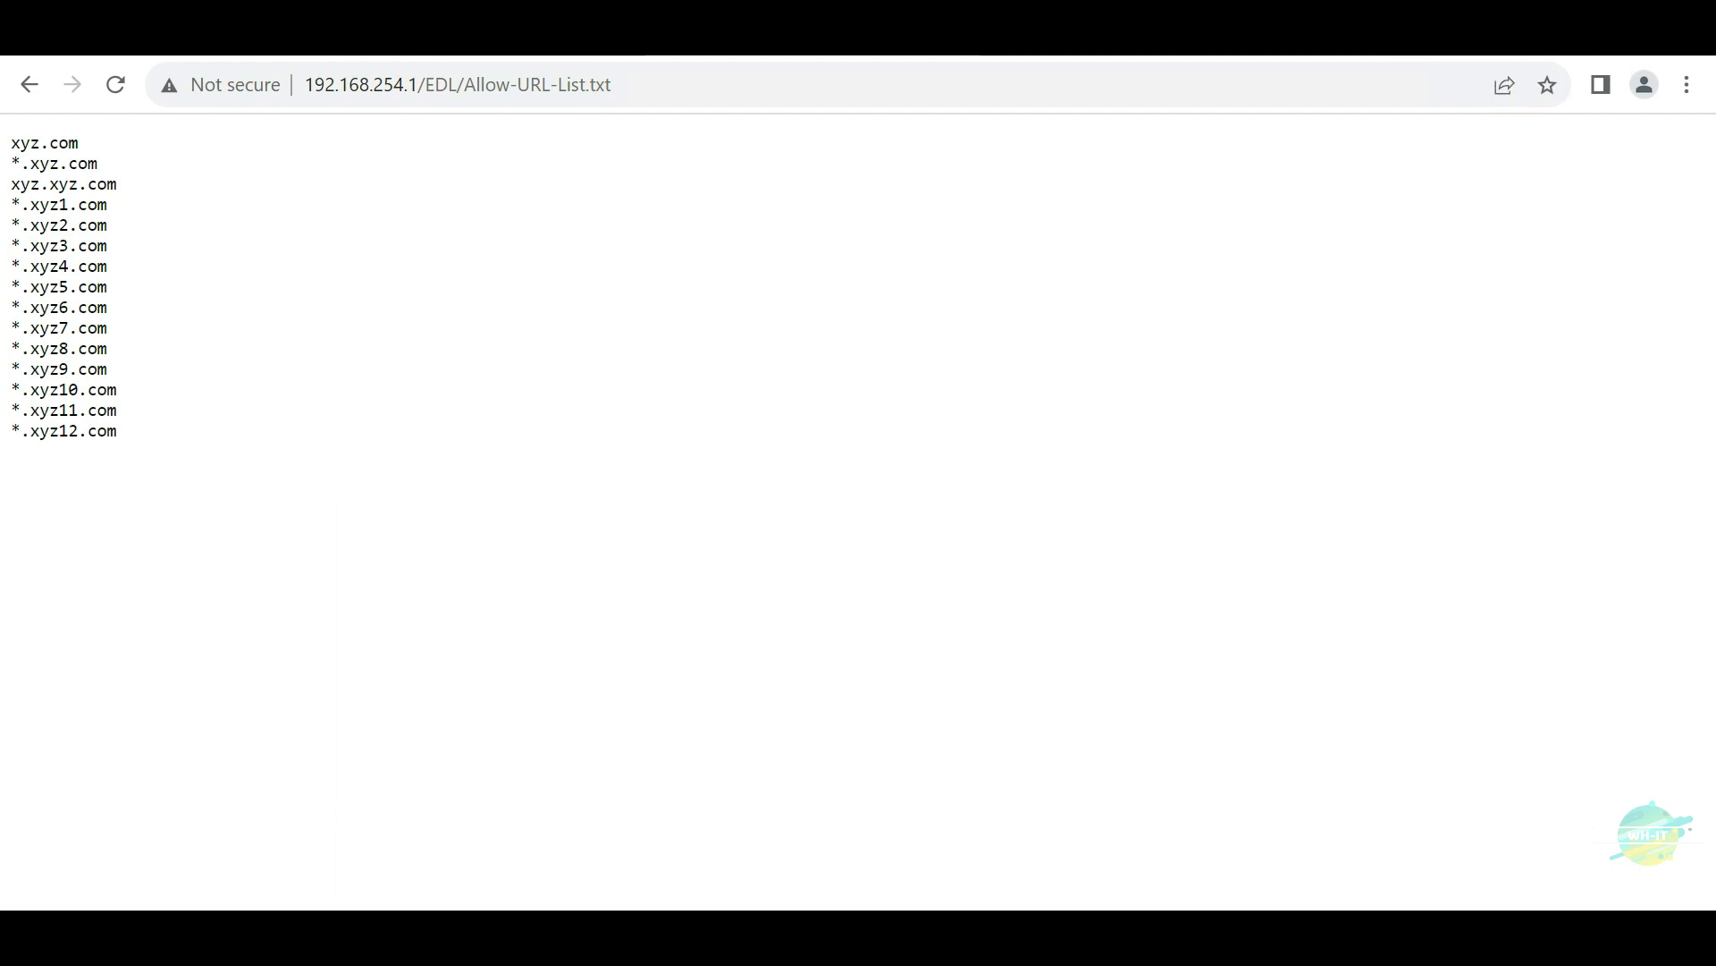
Step: Switch to IIS Manager and examine the Default Web Site's bindings and the IP addresses available for a new binding
key("alt+Tab")
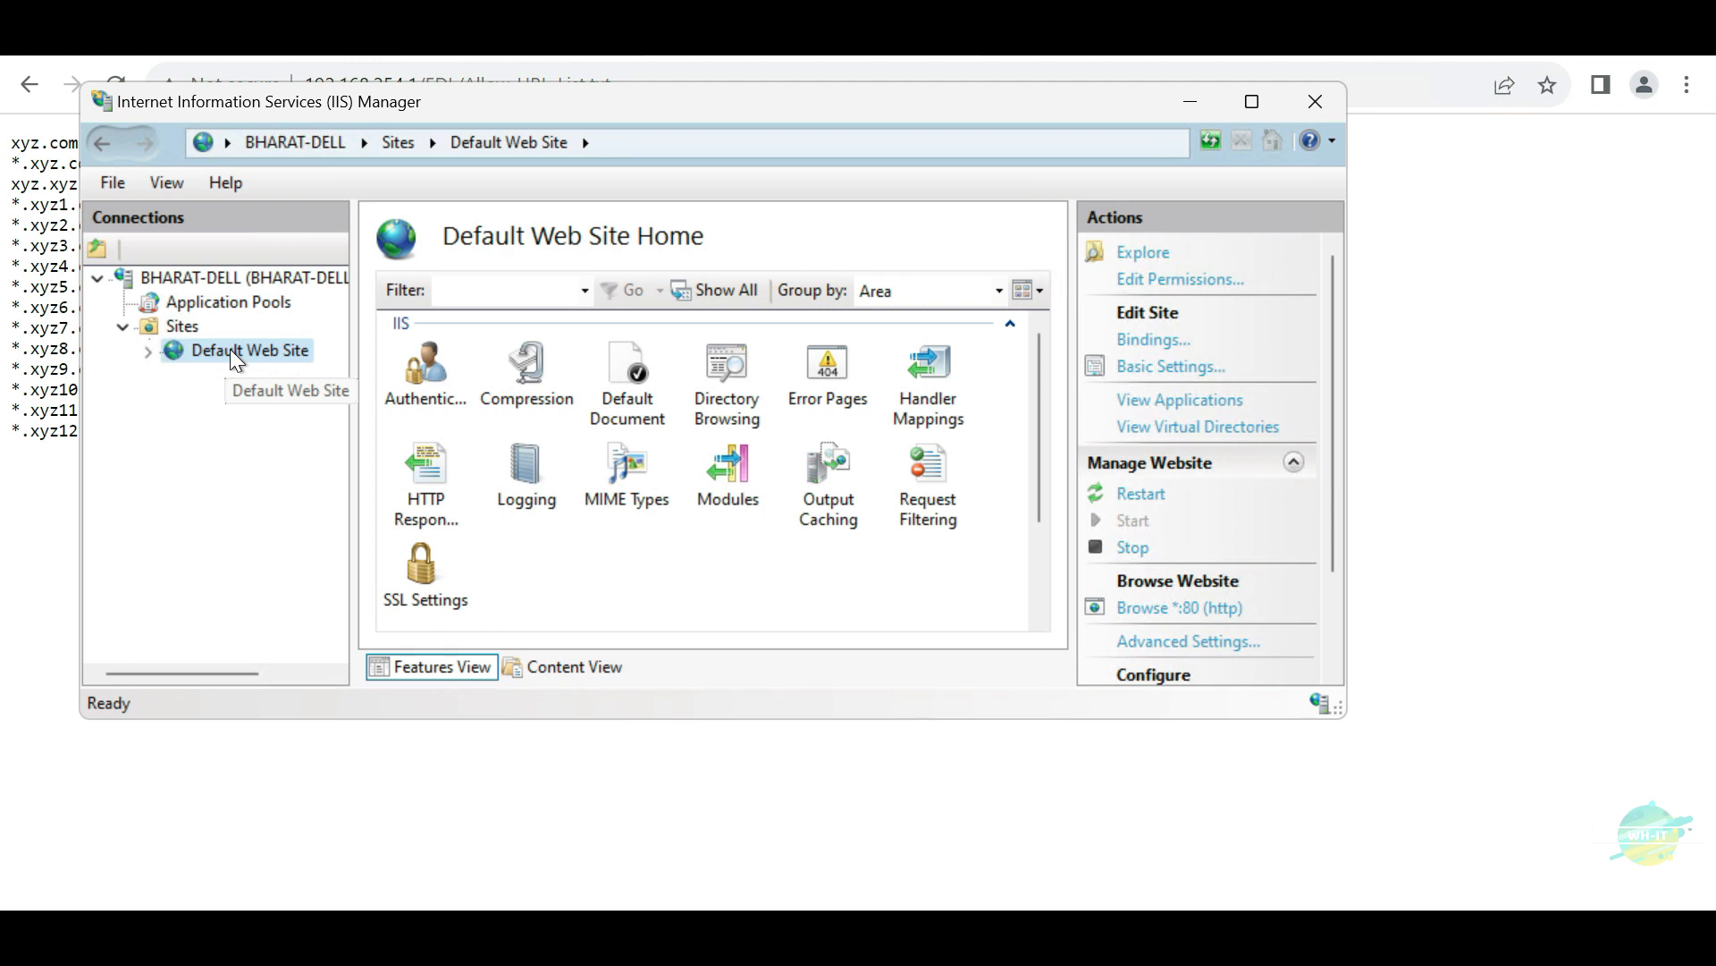
left_click(1156, 342)
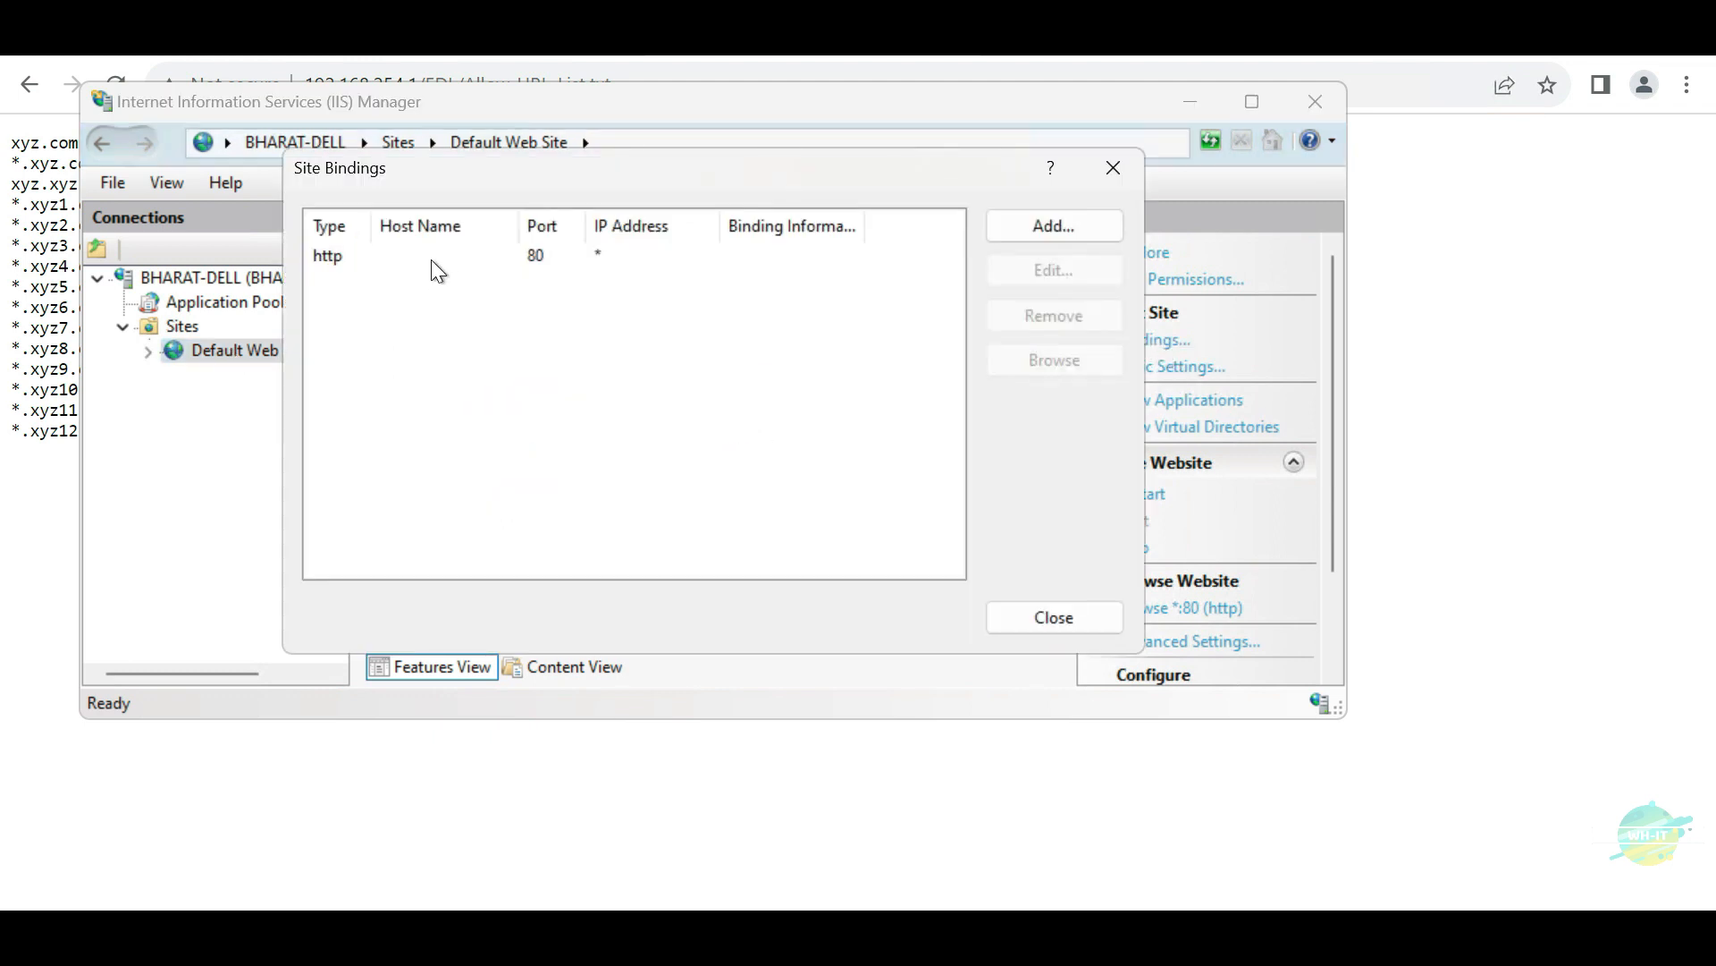
left_click(1064, 234)
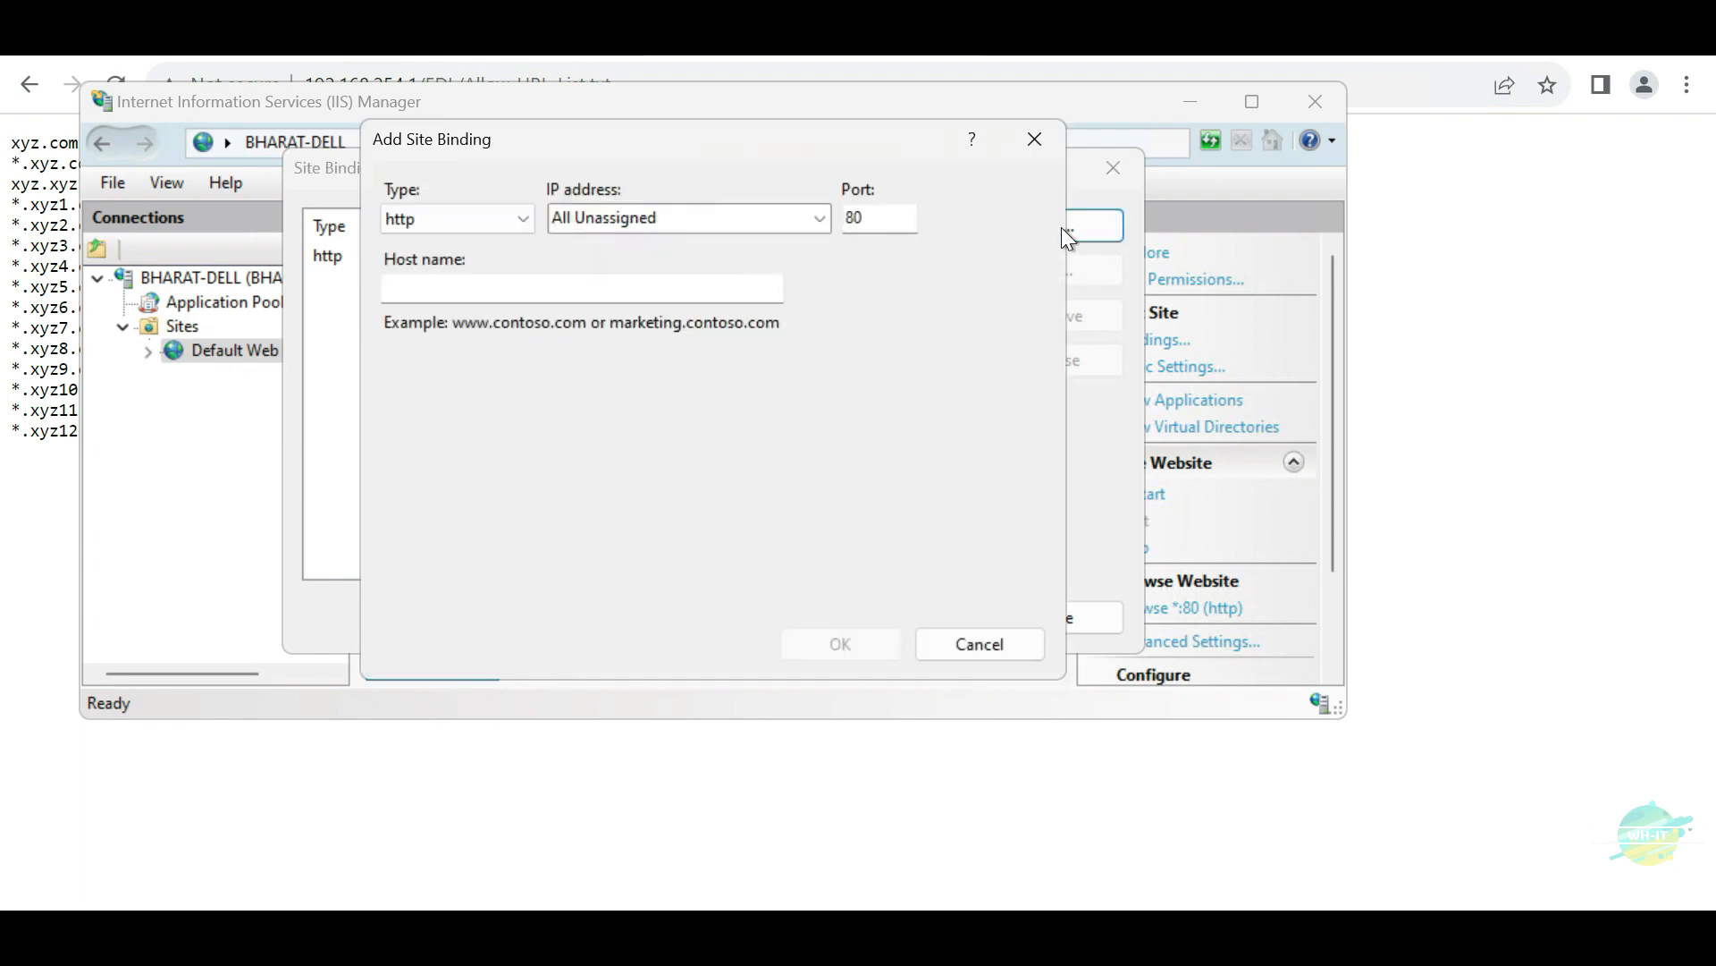
left_click(811, 220)
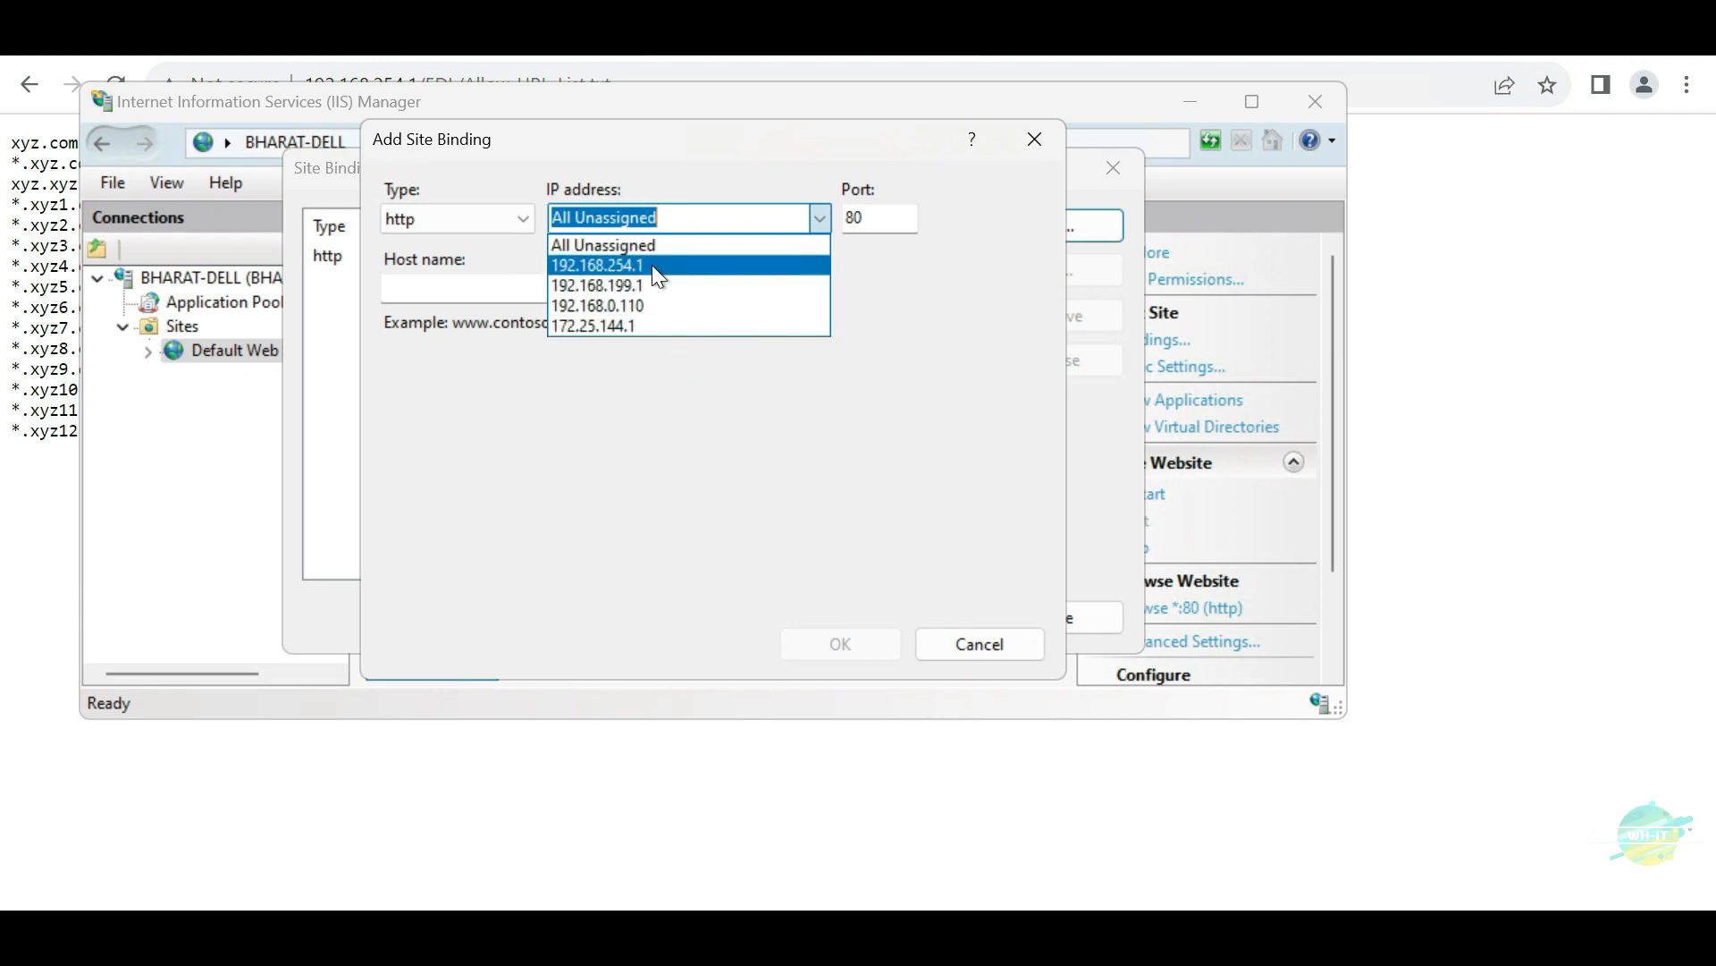
left_click(912, 275)
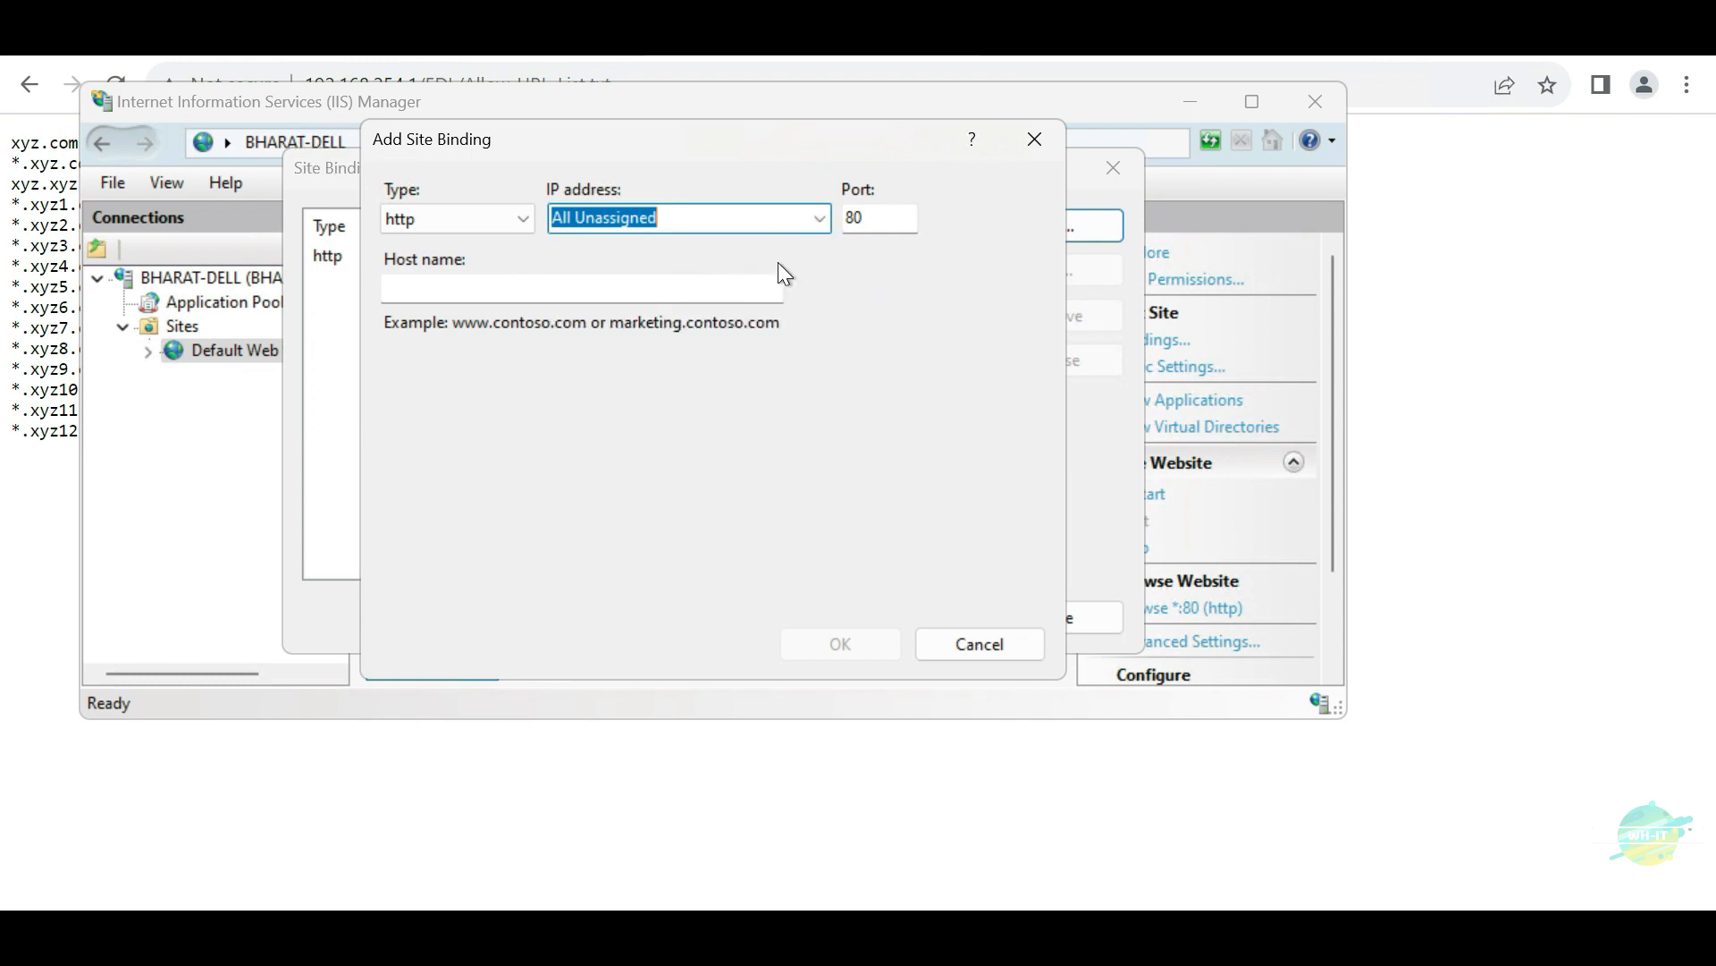
left_click(978, 646)
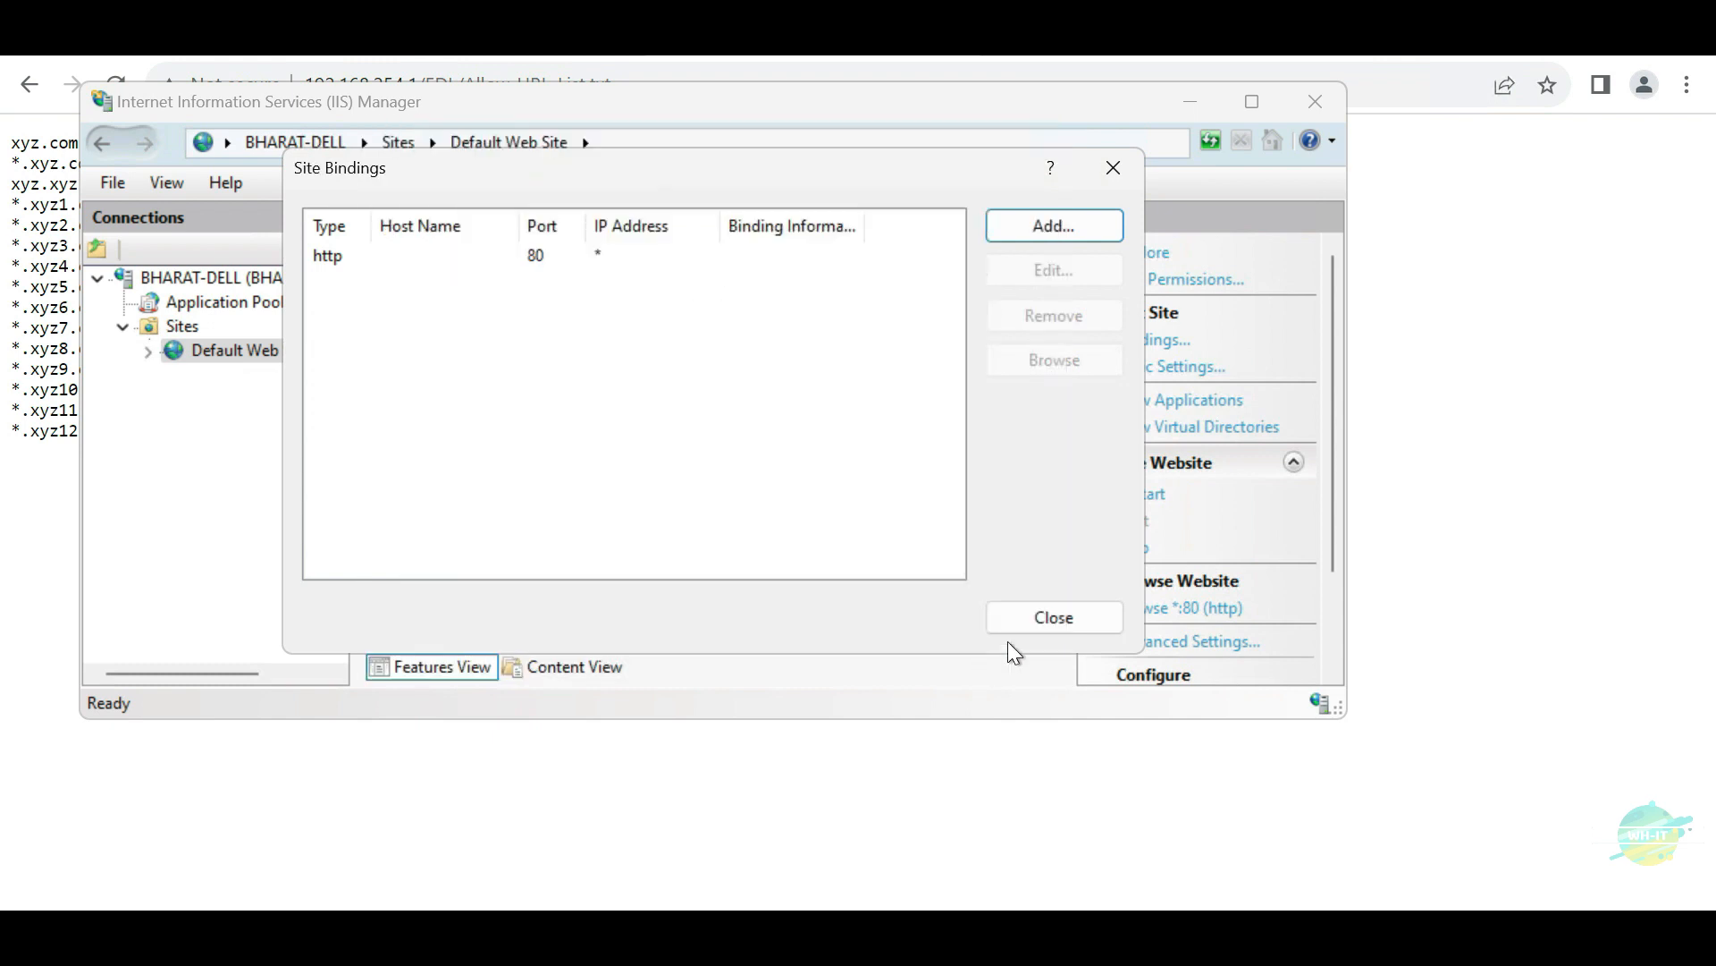
left_click(1055, 619)
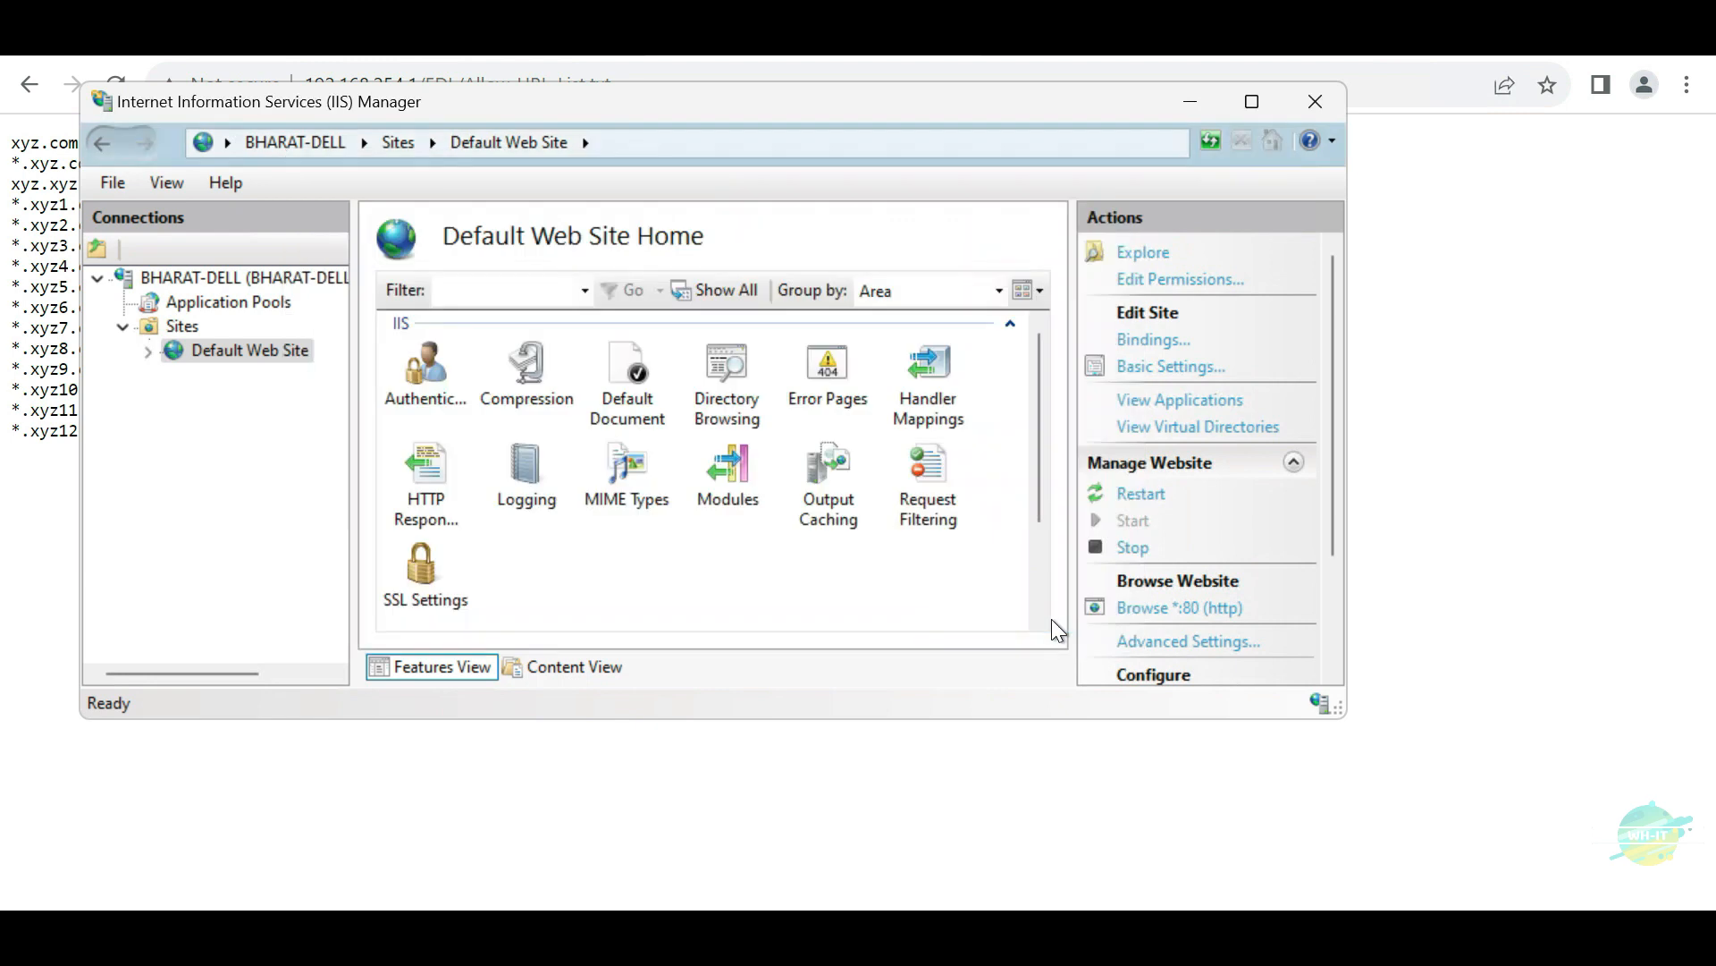
left_click(1193, 103)
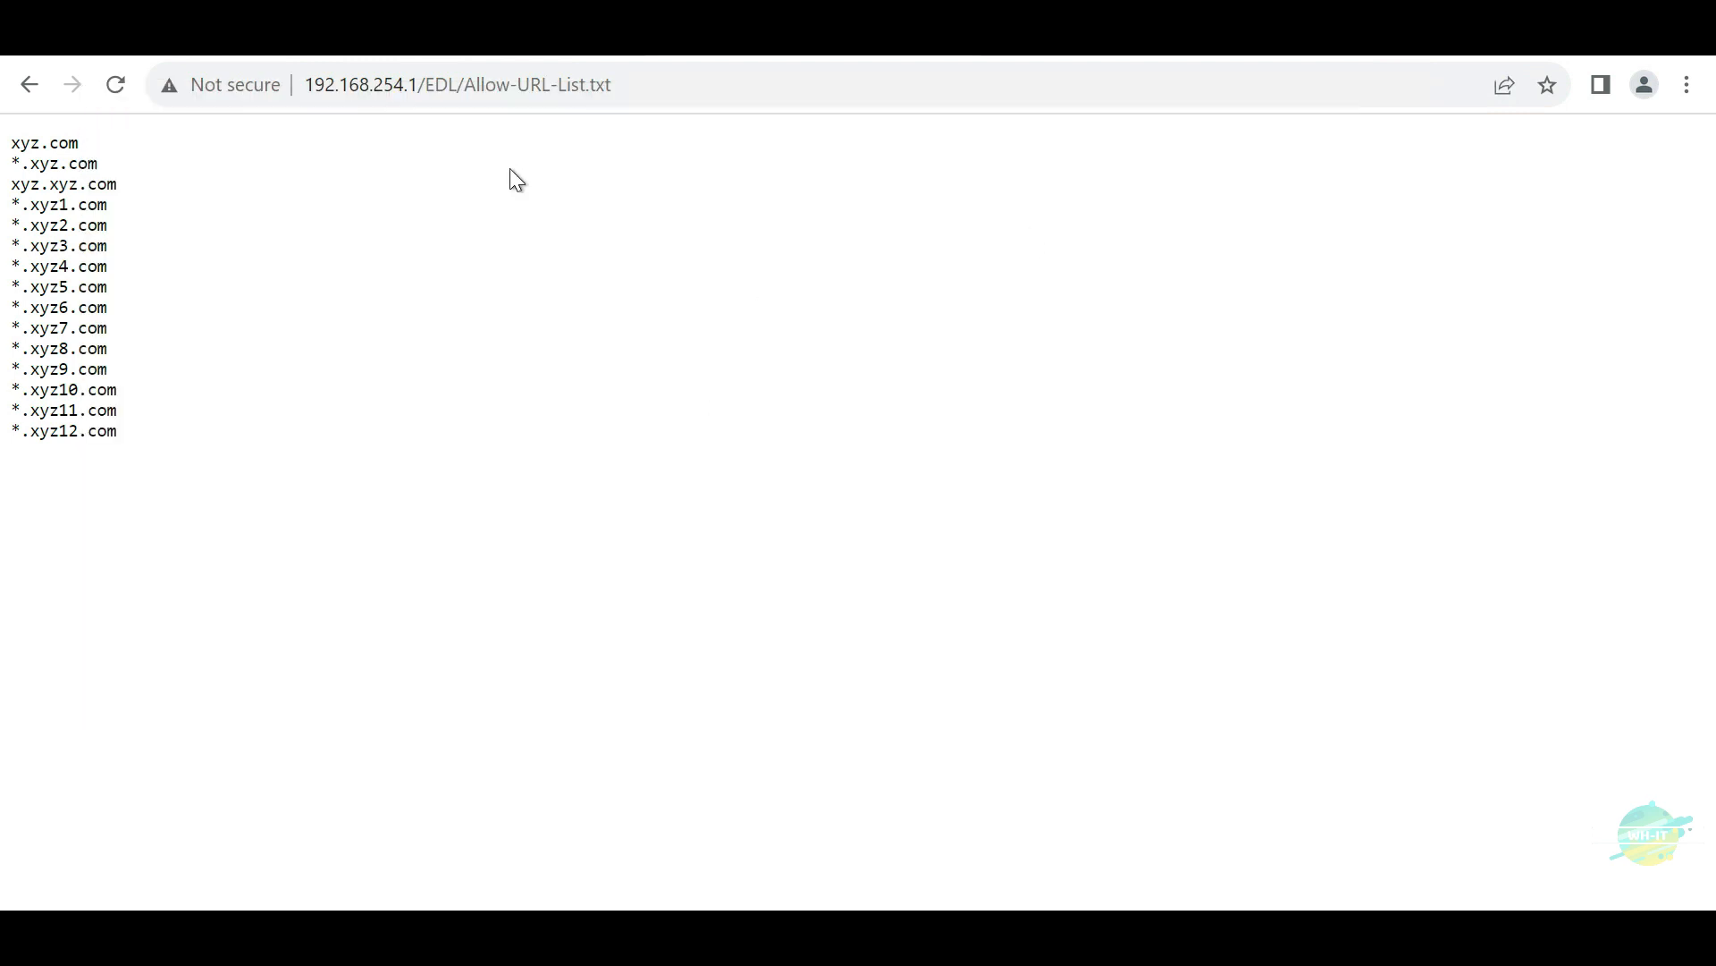
Step: Copy the host address 192.168.254.1 from the Allow-URL-List.txt page's web address and return to the firewall's external dynamic lists
left_click_drag(416, 84, 307, 80)
key("ctrl+c")
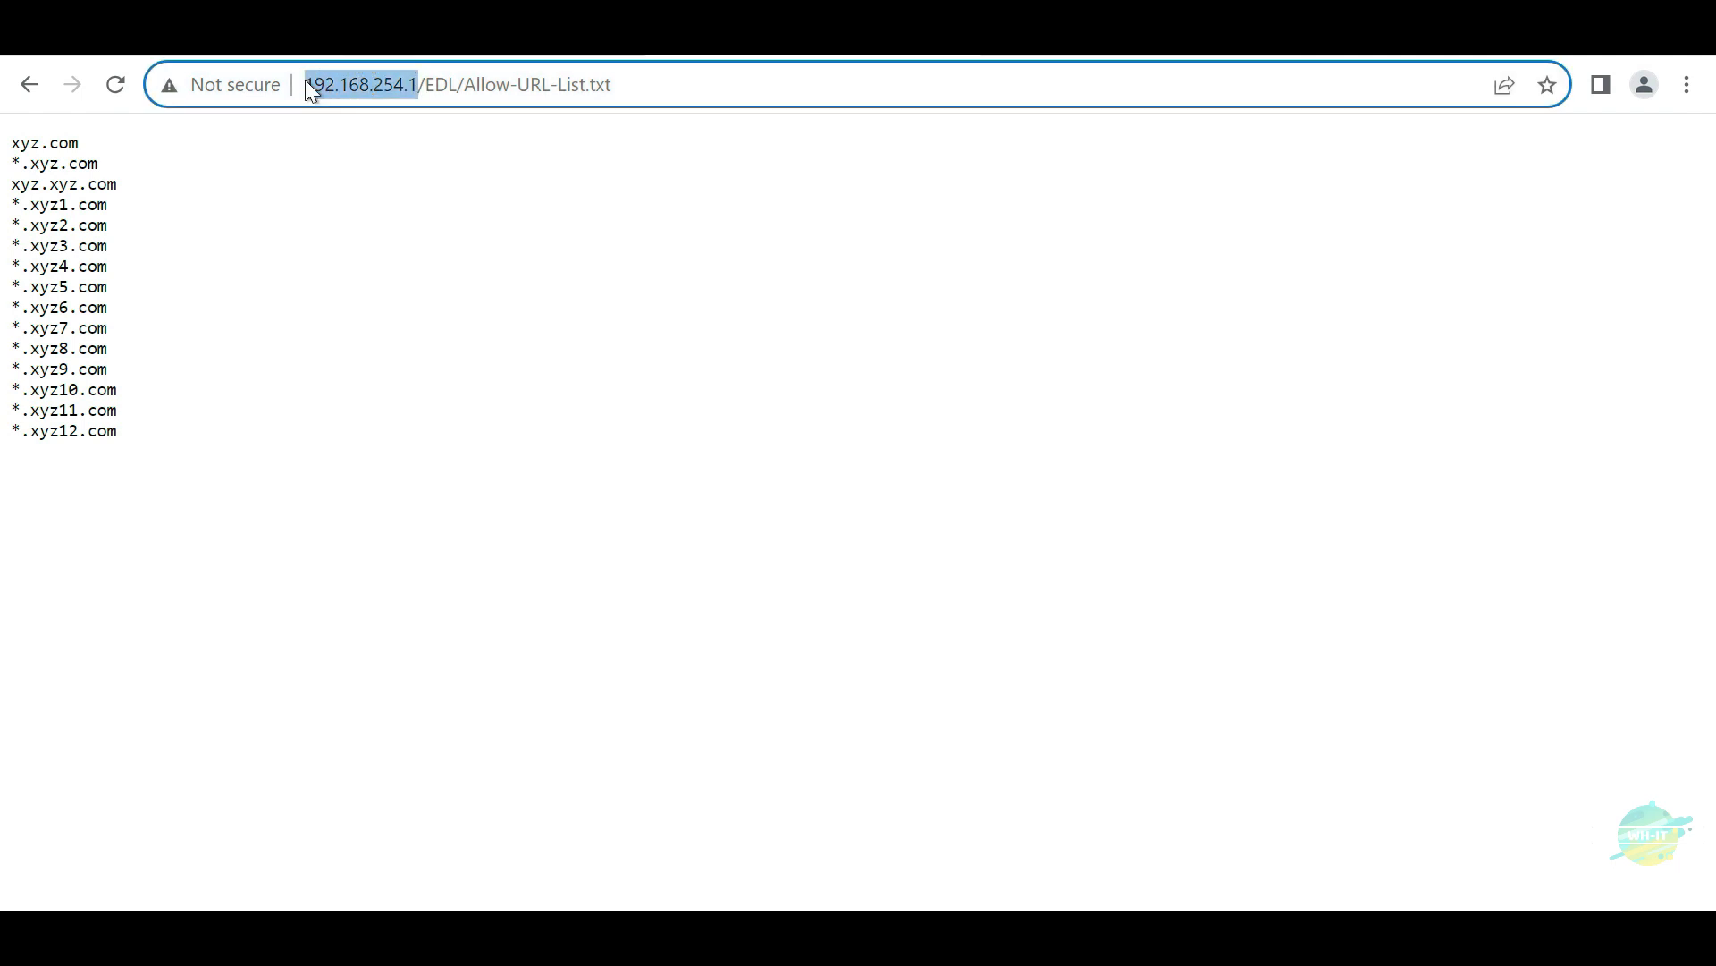
left_click(572, 260)
left_click(514, 59)
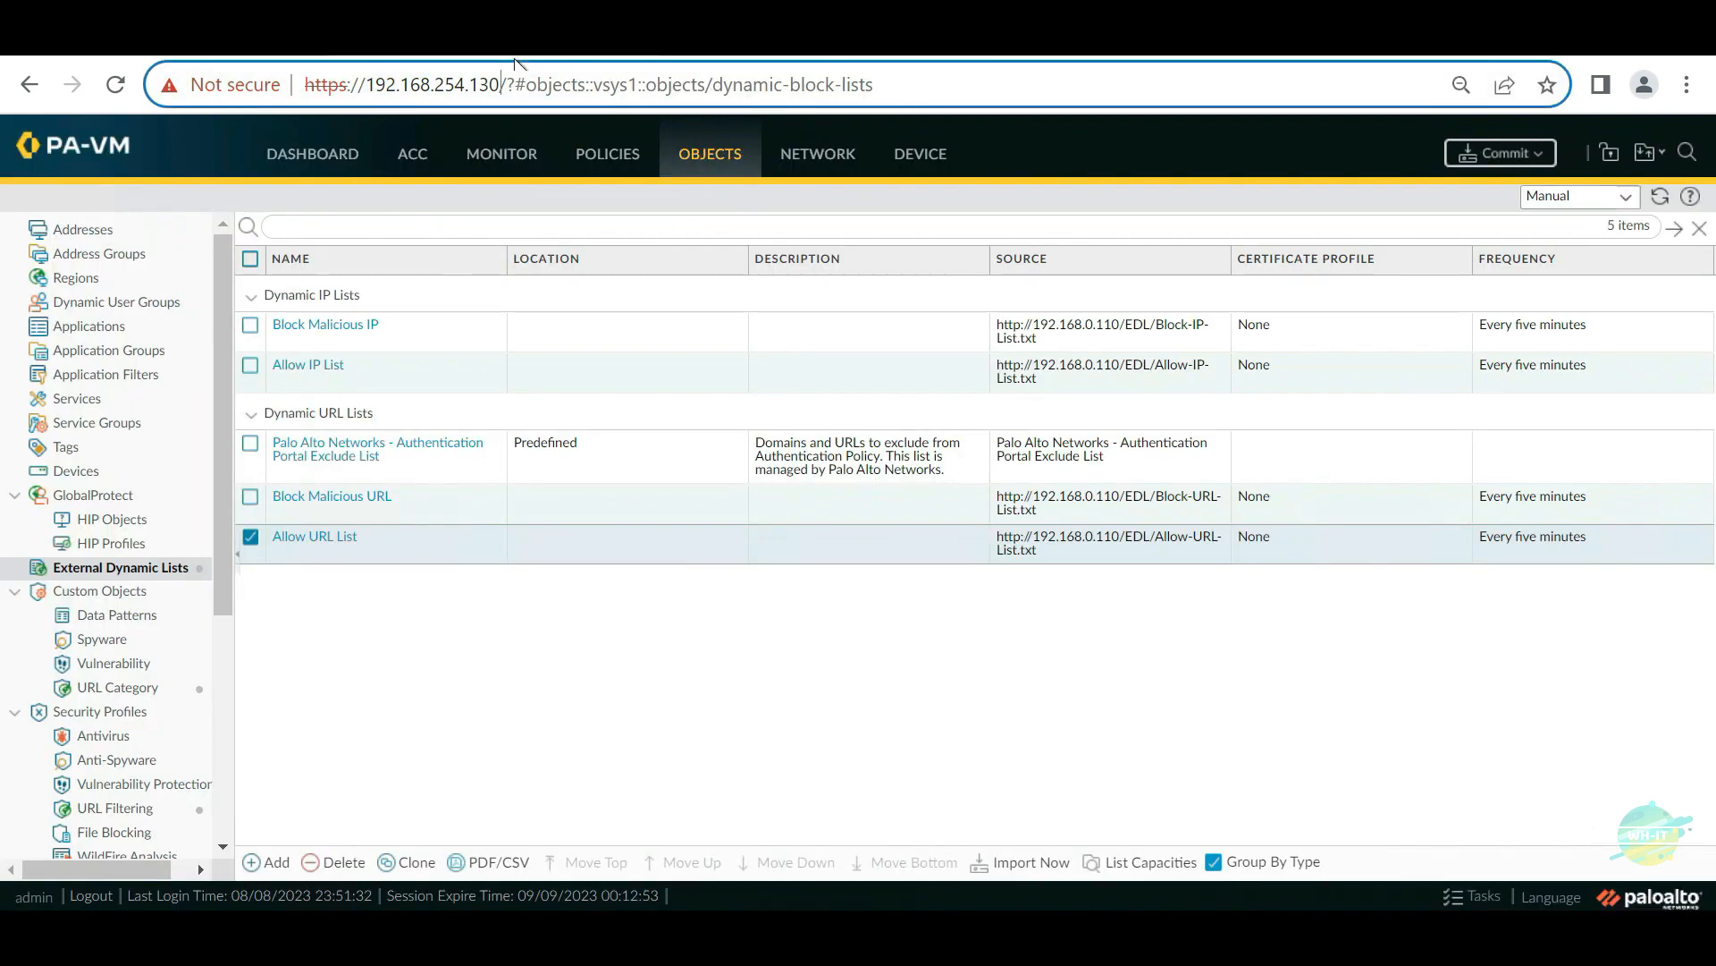
left_click(317, 538)
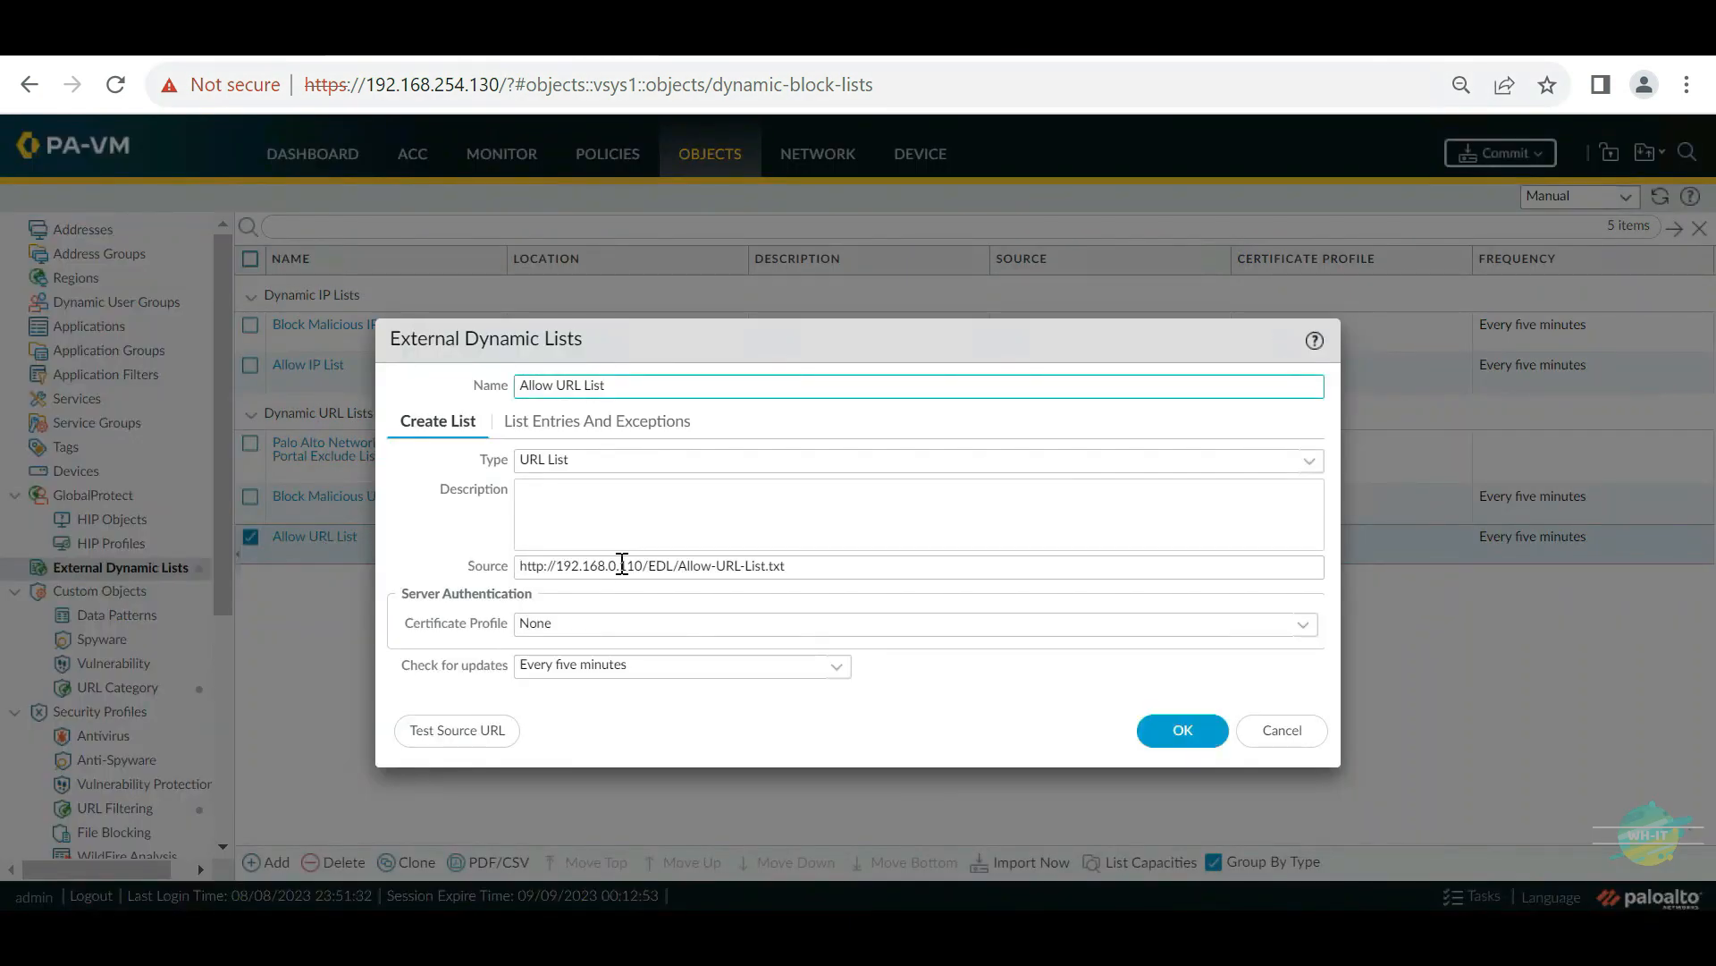
left_click_drag(642, 565, 557, 565)
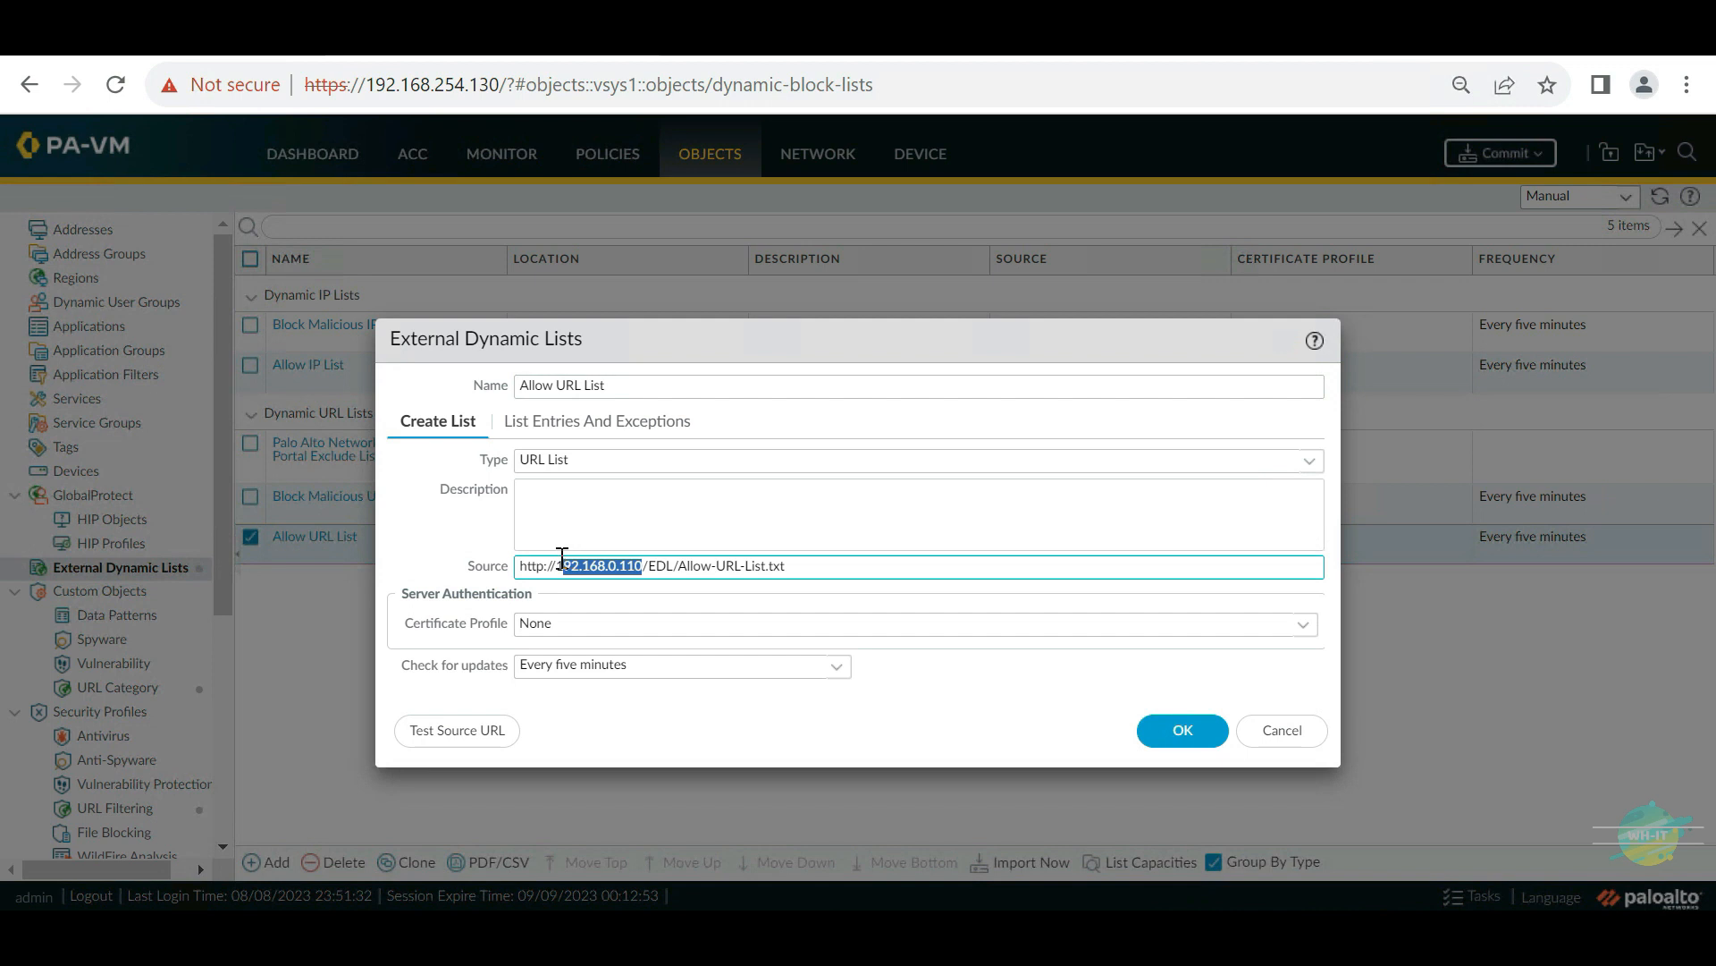
key("ctrl+v")
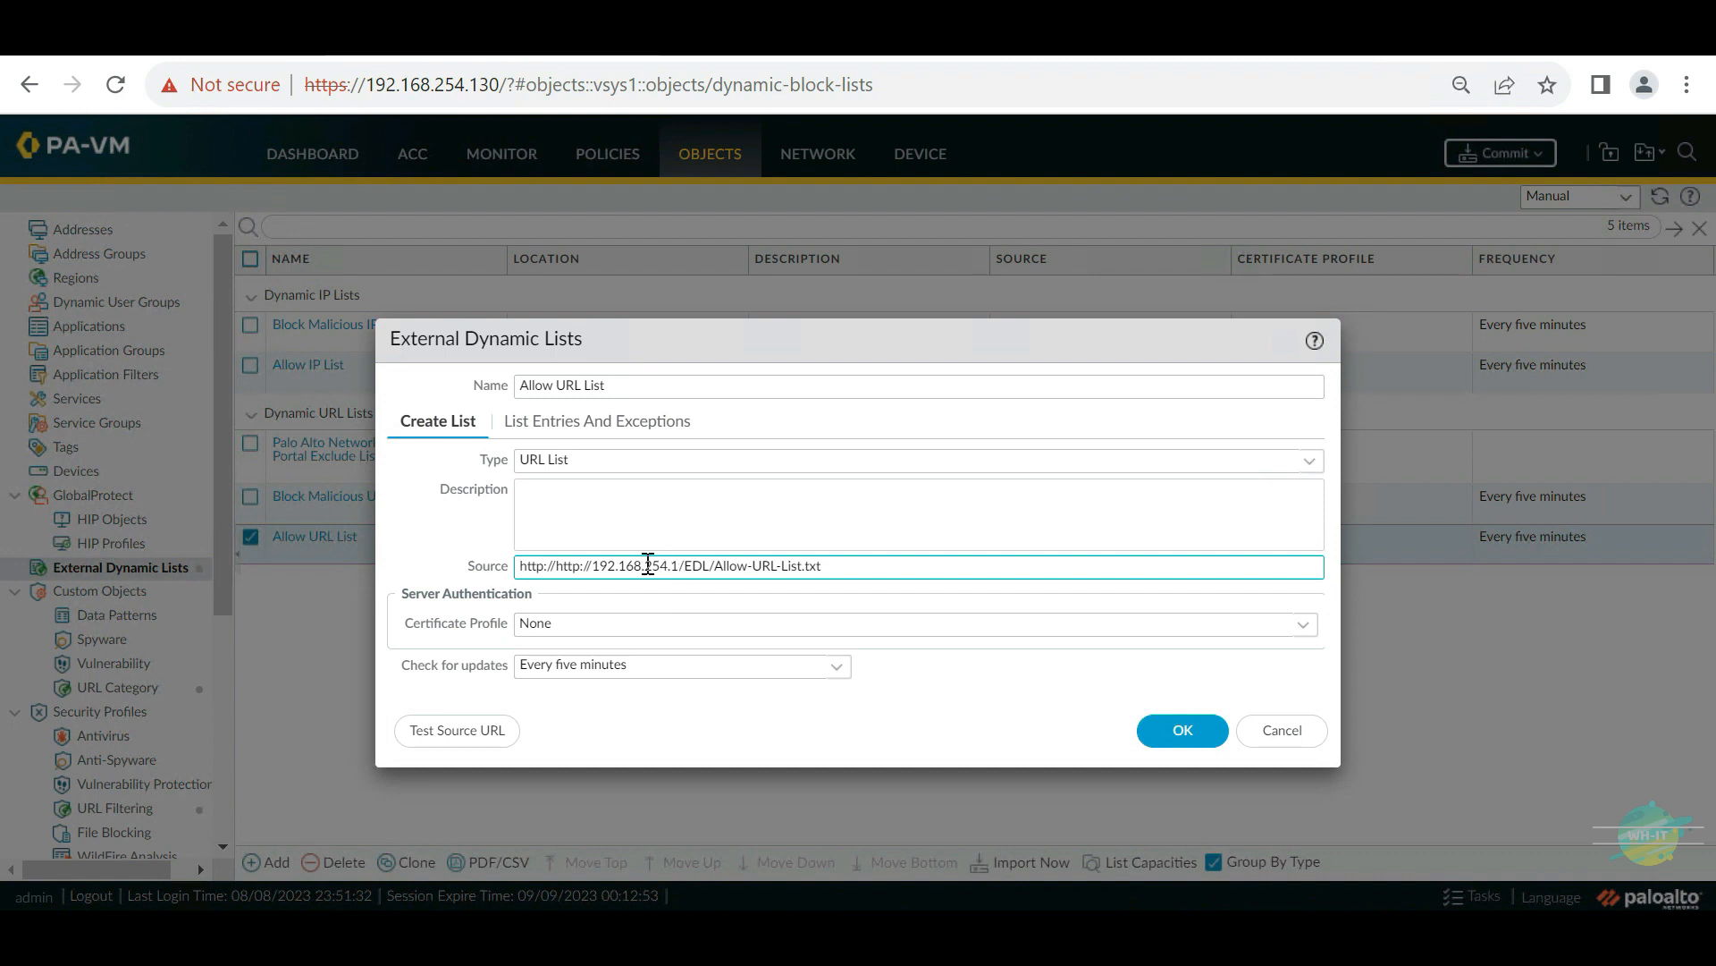
left_click_drag(555, 566, 520, 566)
key("BackSpace")
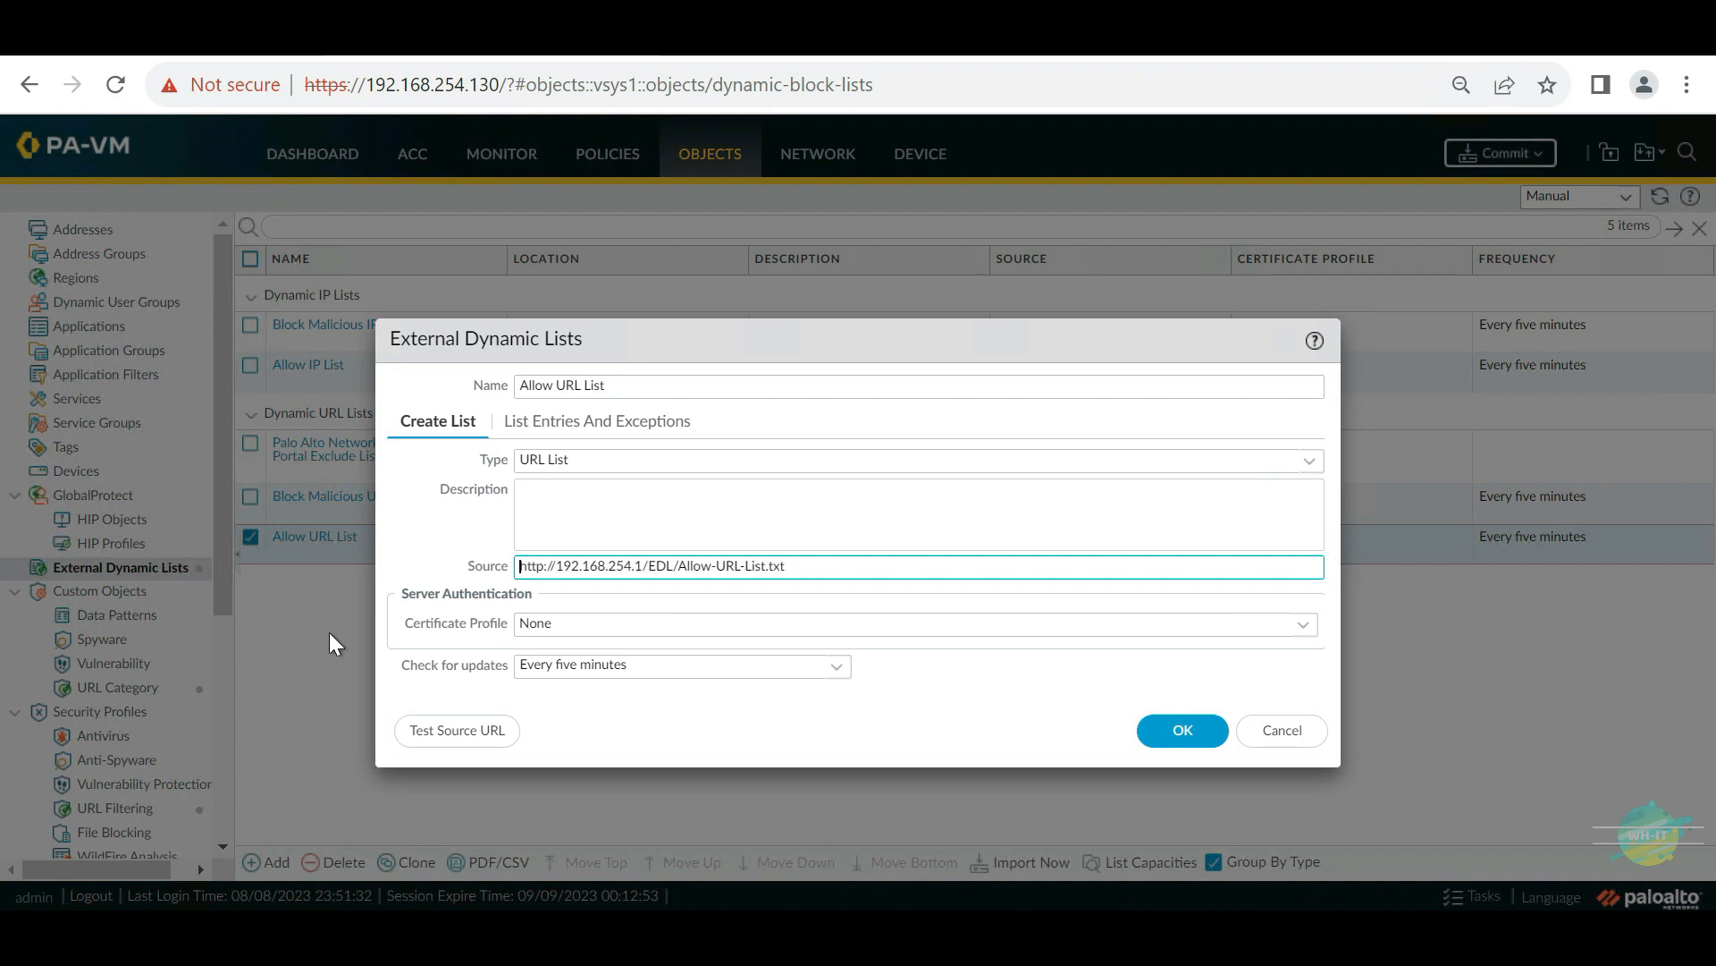
left_click_drag(825, 565, 241, 573)
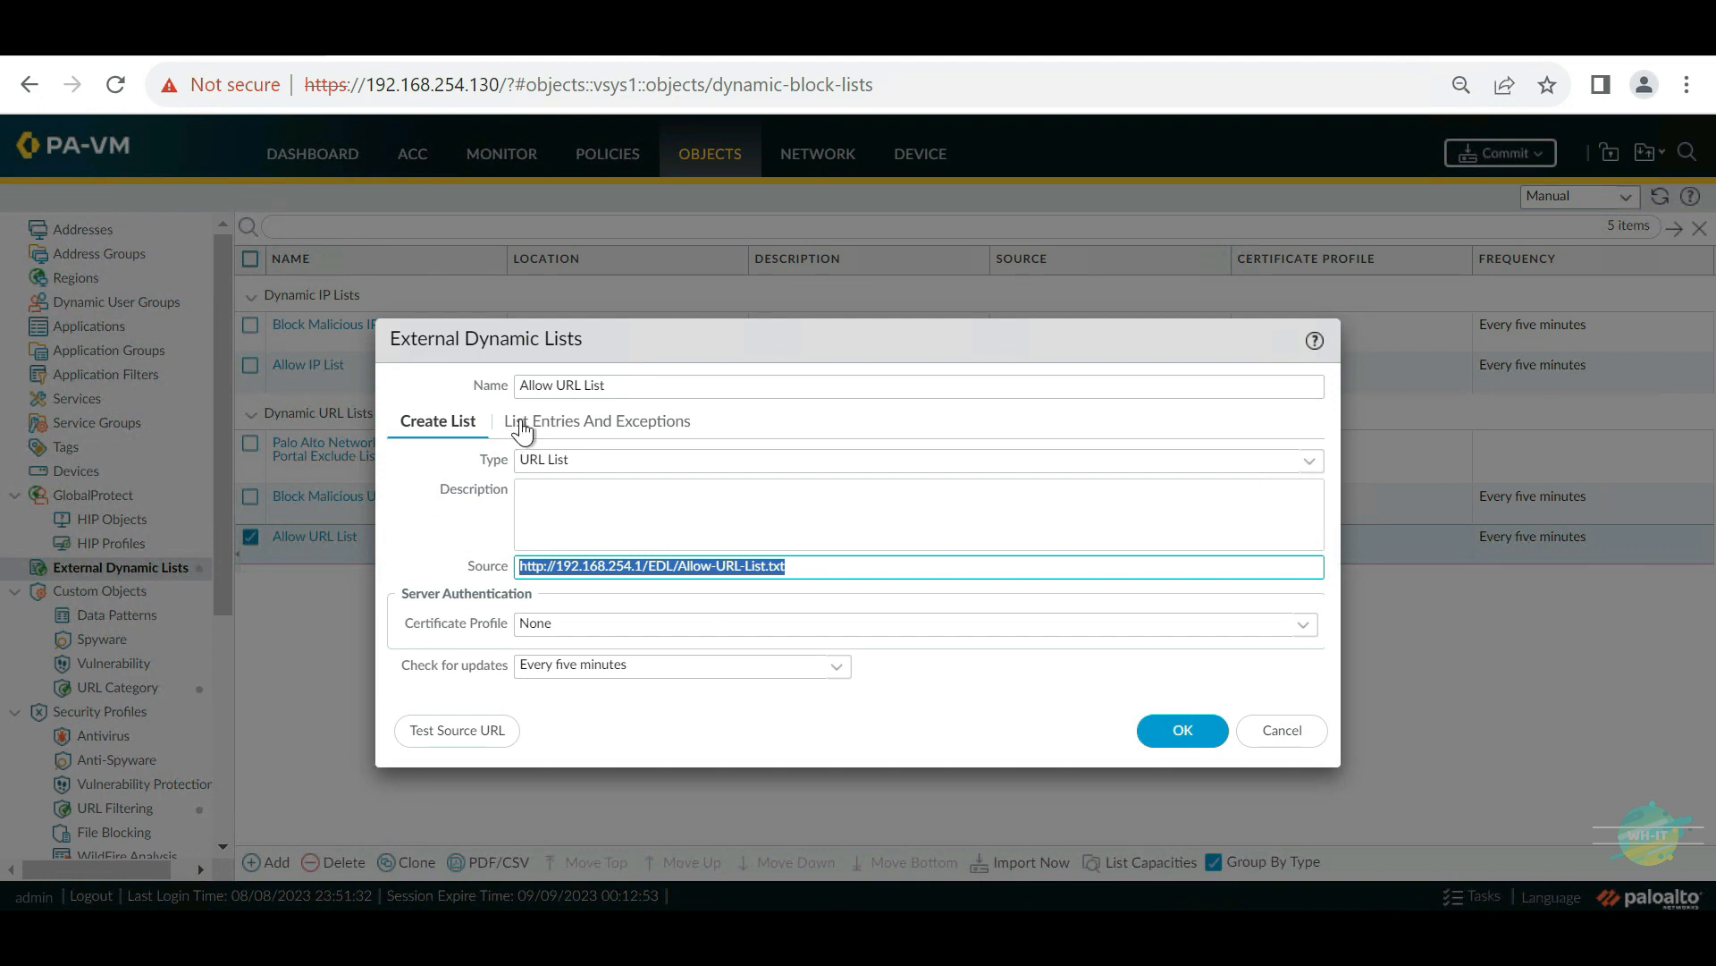
left_click(1139, 737)
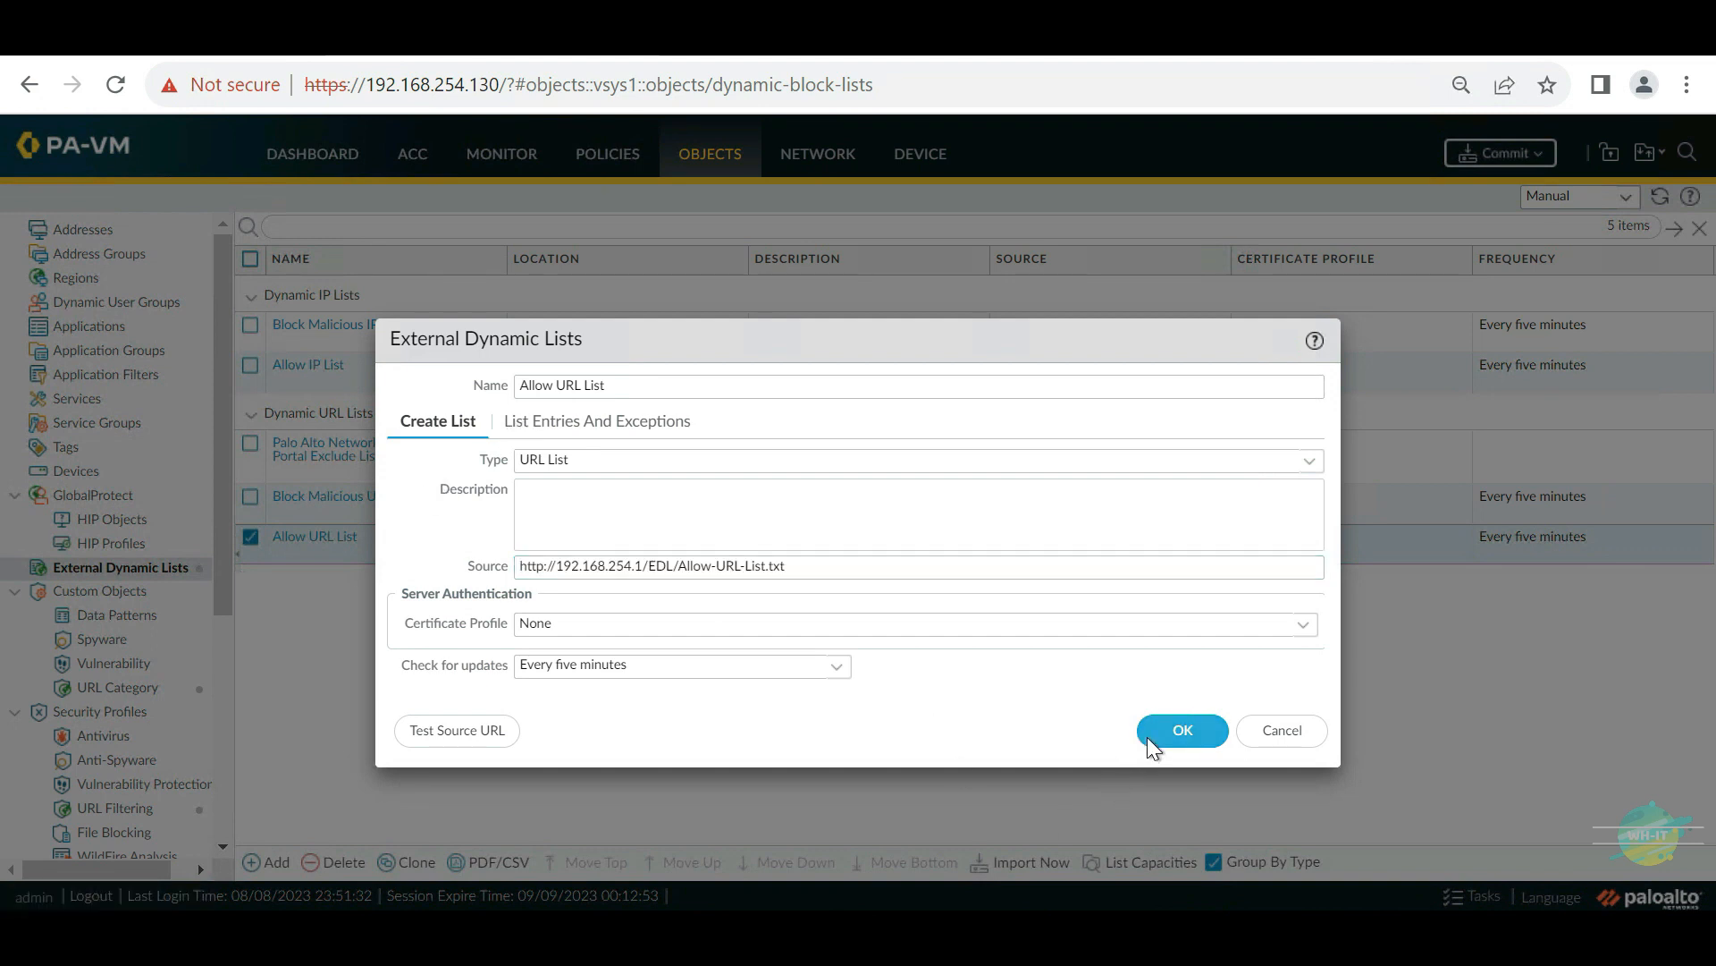
left_click(331, 499)
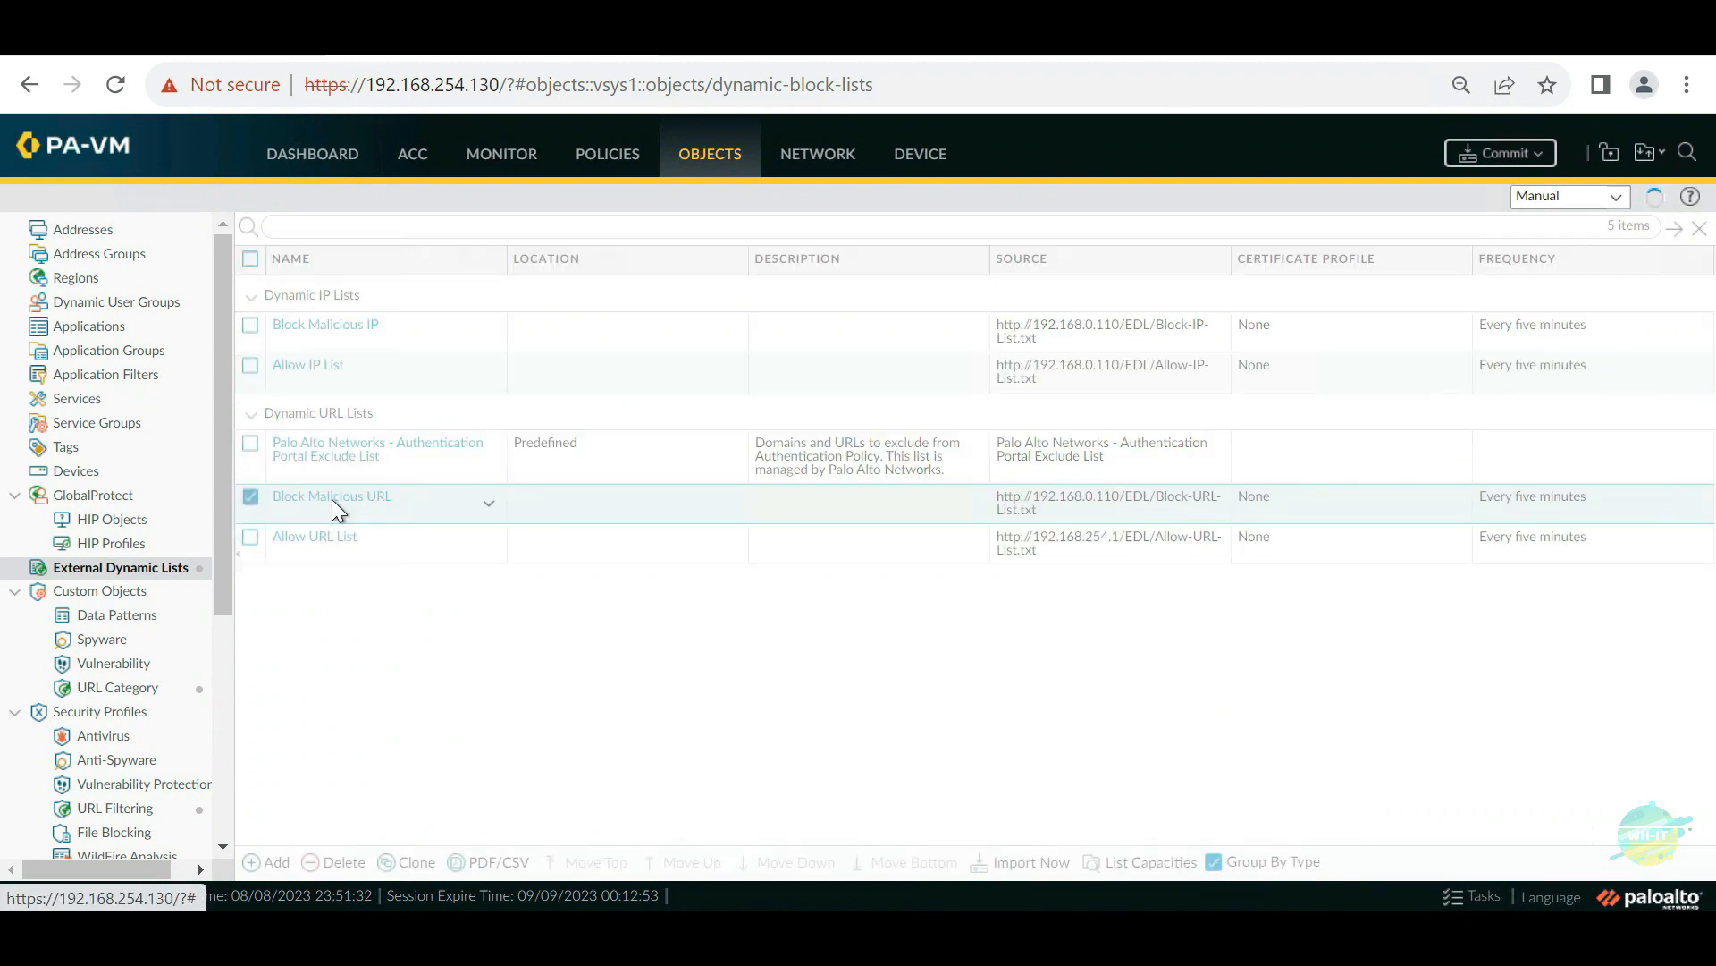
left_click(643, 566)
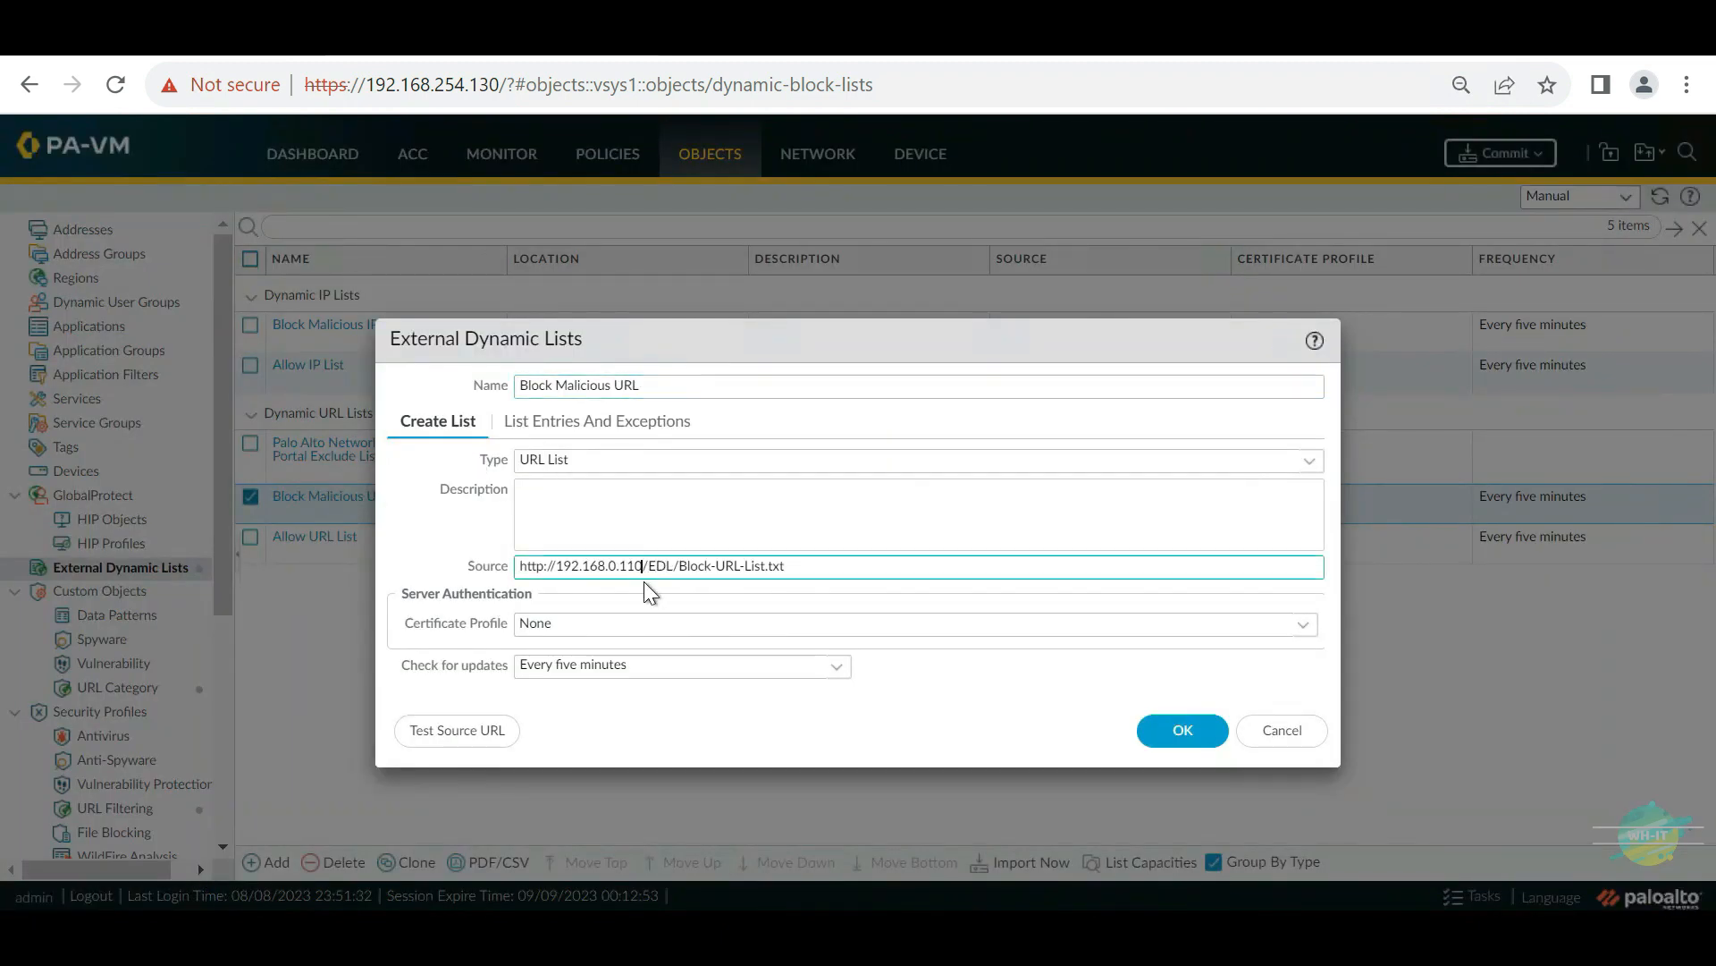
key("BackSpace")
key("BackSpace")
key("BackSpace")
key("BackSpace")
key("BackSpace")
type(".254.1")
left_click(1201, 730)
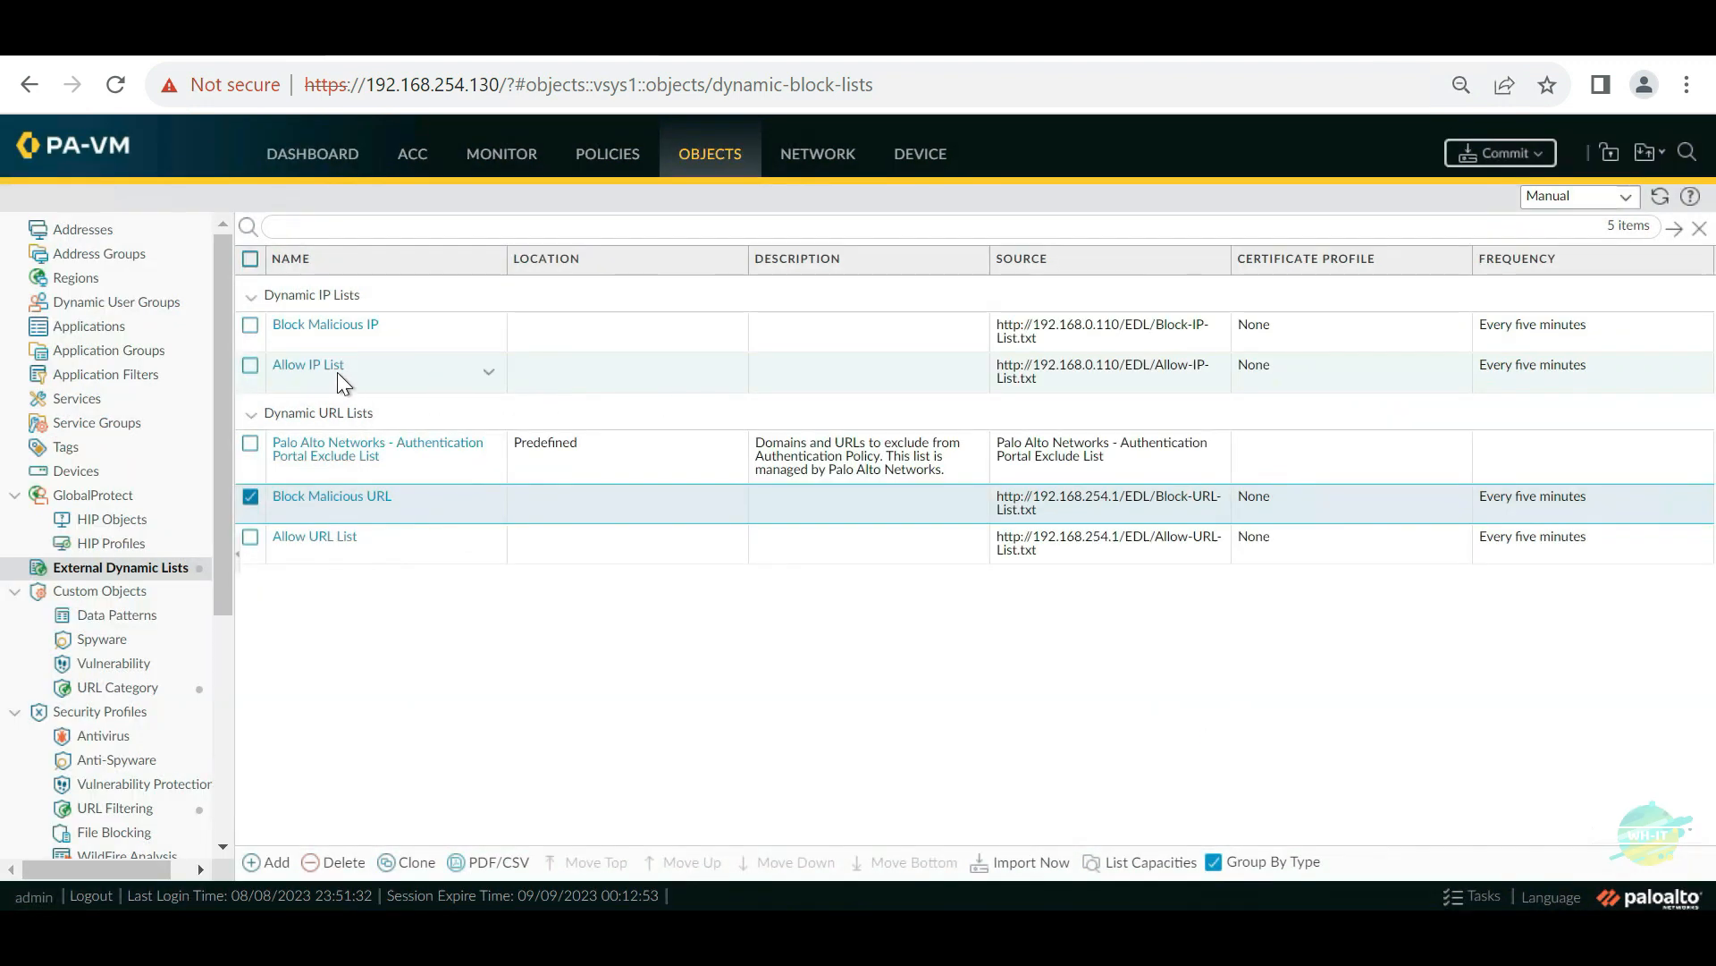
left_click(313, 367)
left_click(643, 565)
key("BackSpace")
key("BackSpace")
key("BackSpace")
key("BackSpace")
key("BackSpace")
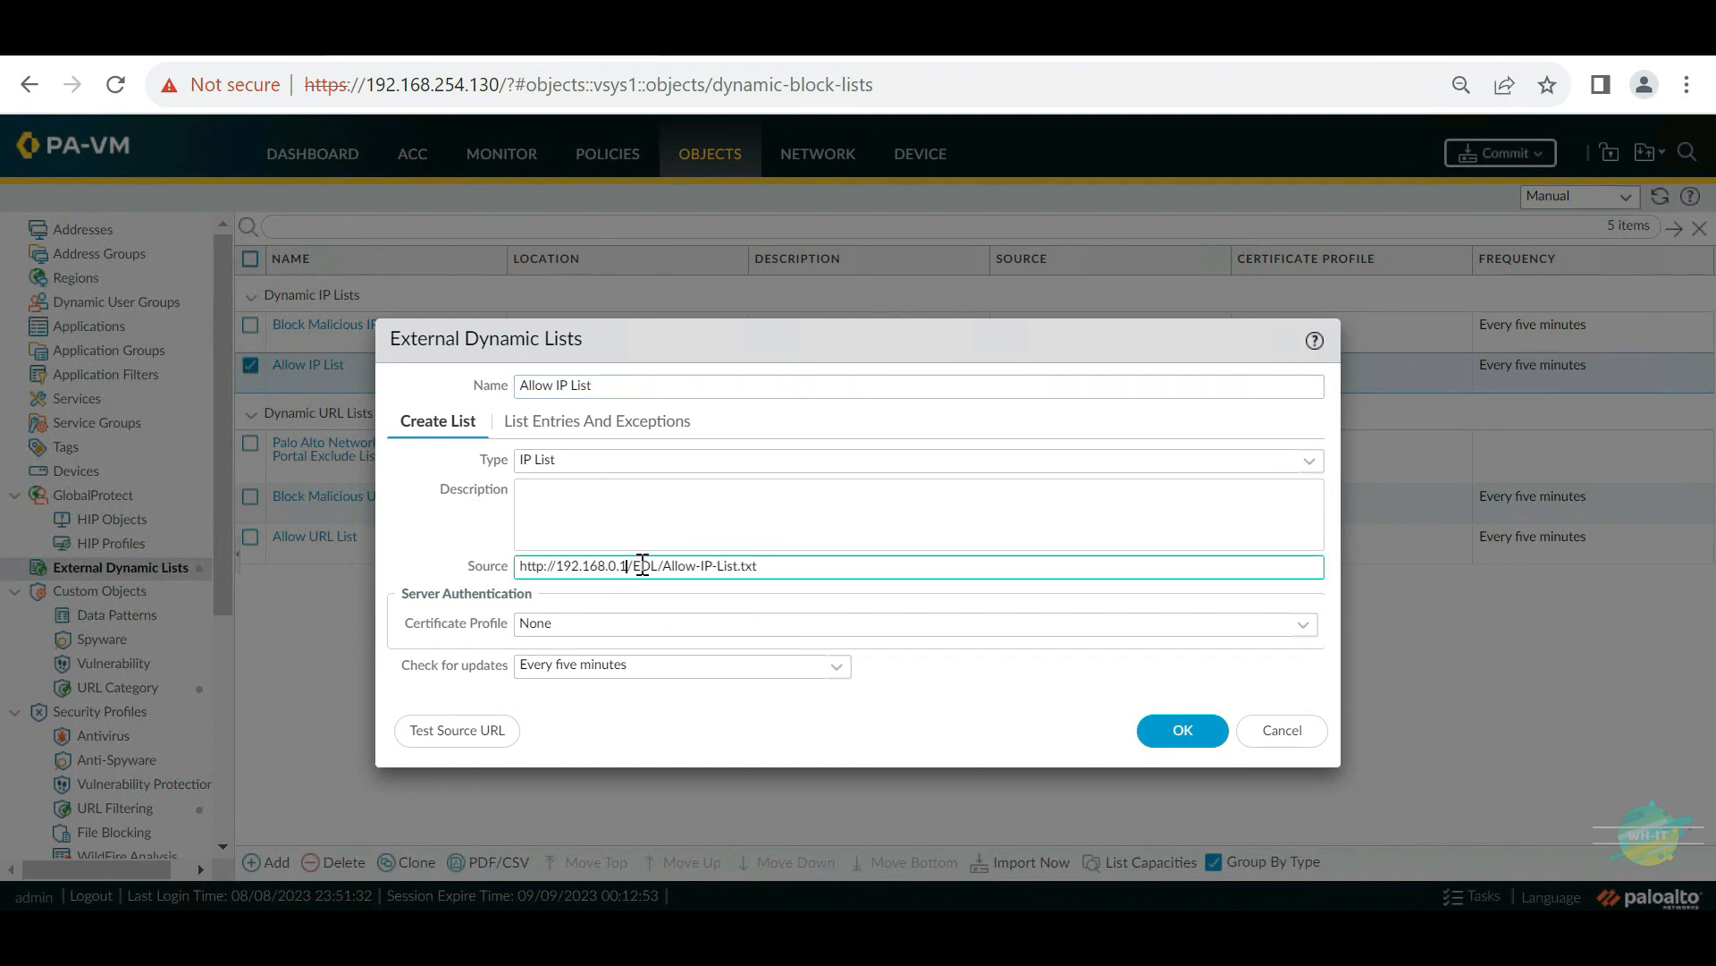
type("254.1")
left_click(1207, 737)
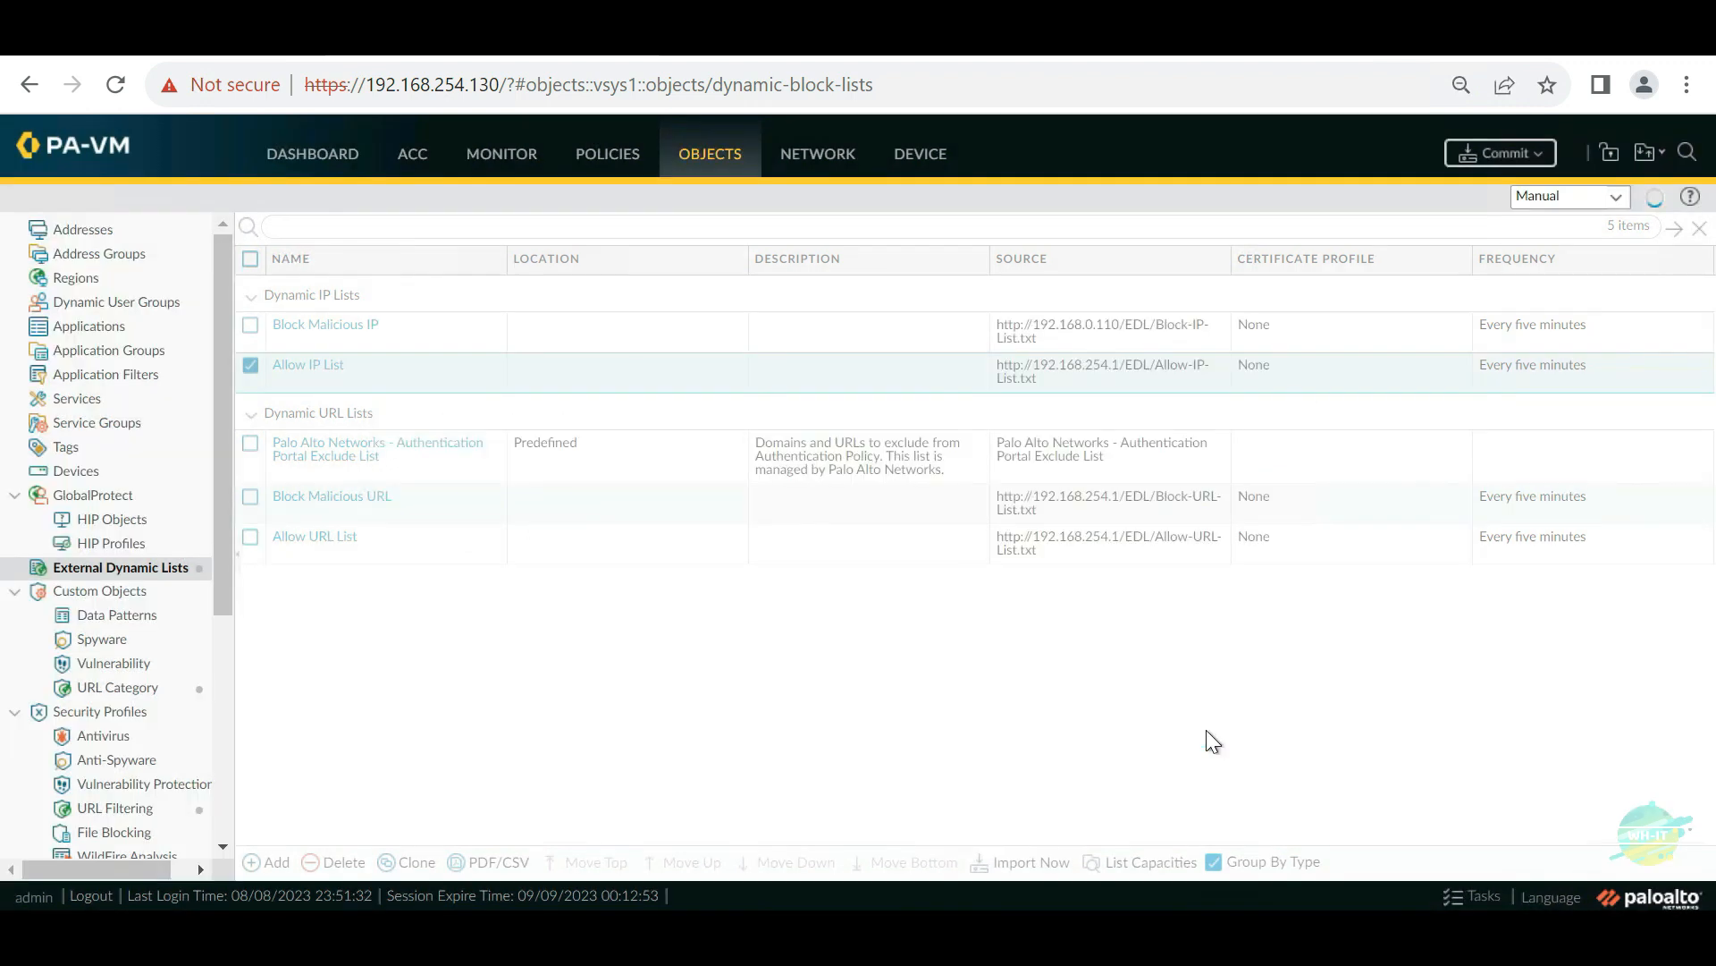
left_click(341, 325)
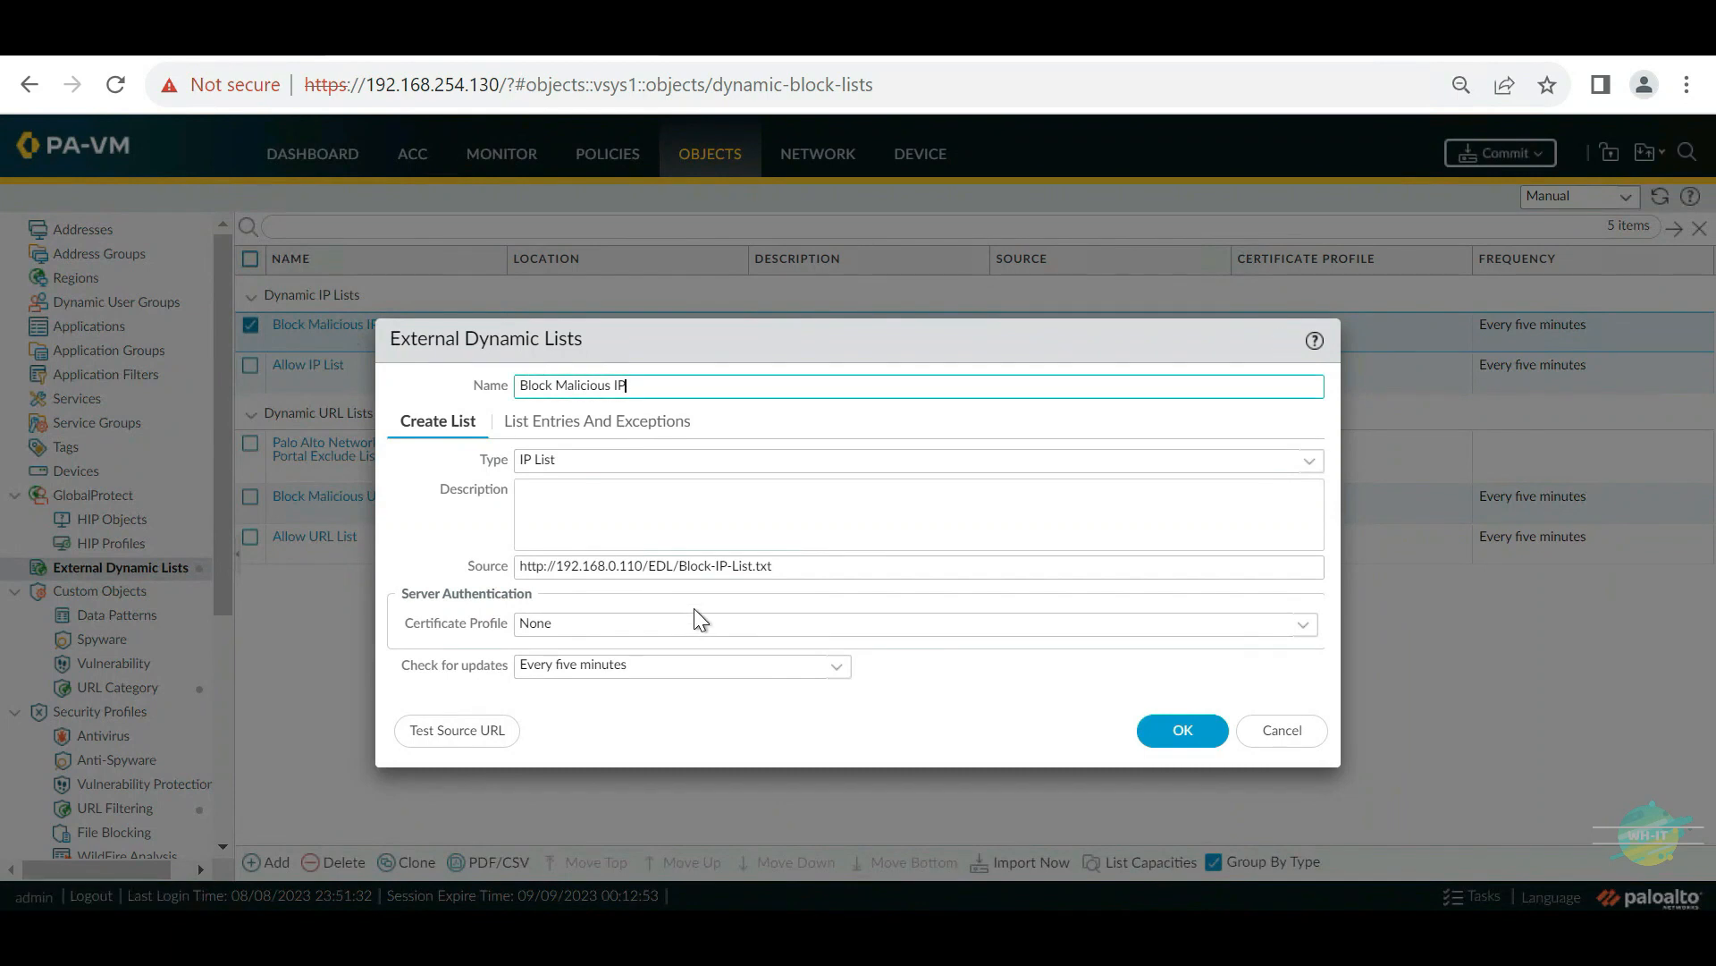
left_click(647, 568)
key("BackSpace")
key("BackSpace")
key("BackSpace")
key("BackSpace")
key("BackSpace")
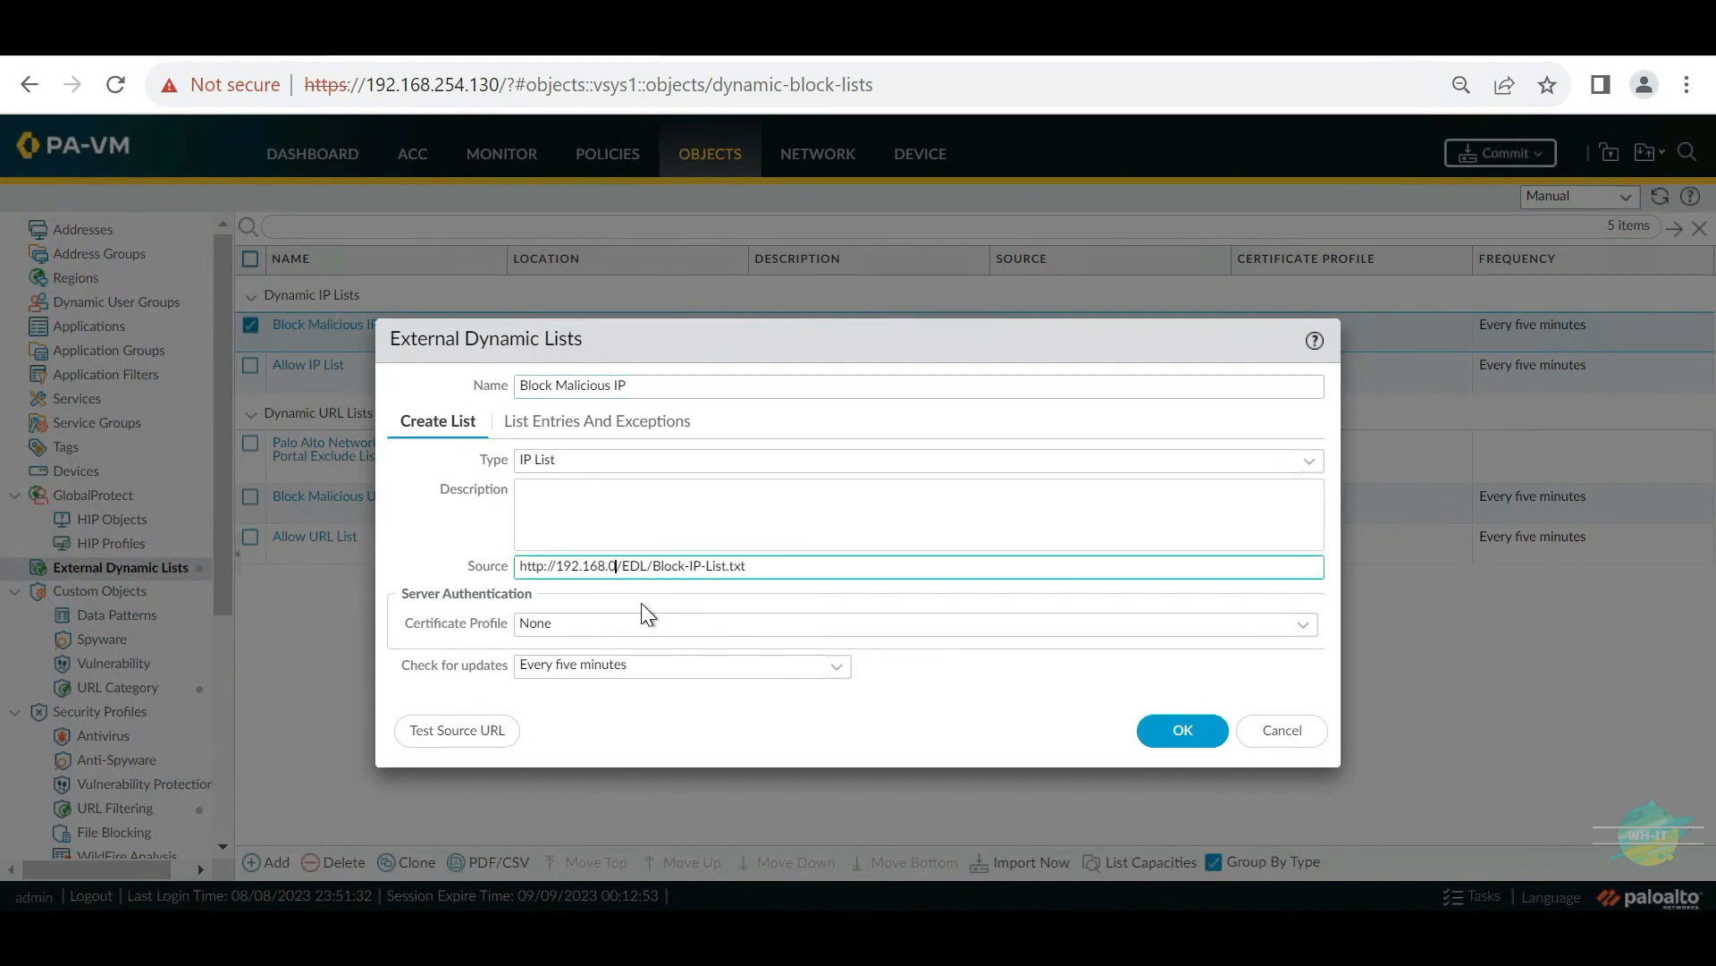
type("254.1")
left_click(1168, 734)
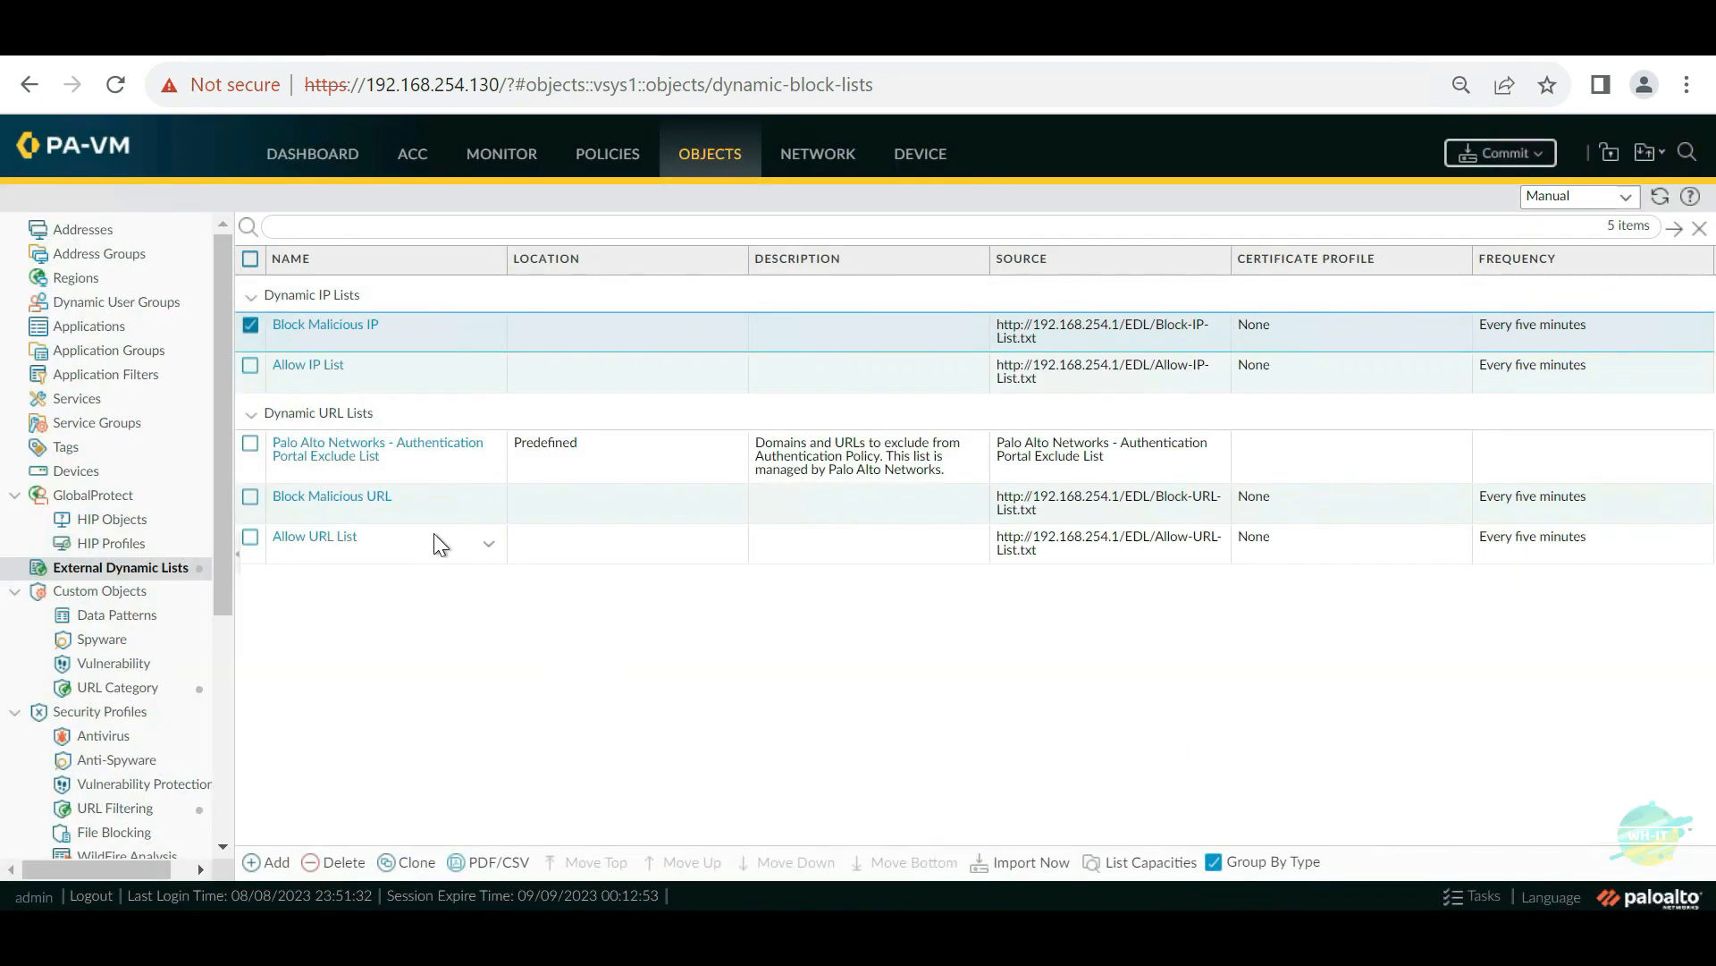
Step: Commit all pending changes to the firewall's running configuration and dismiss the commit status
left_click(572, 540)
left_click(1480, 156)
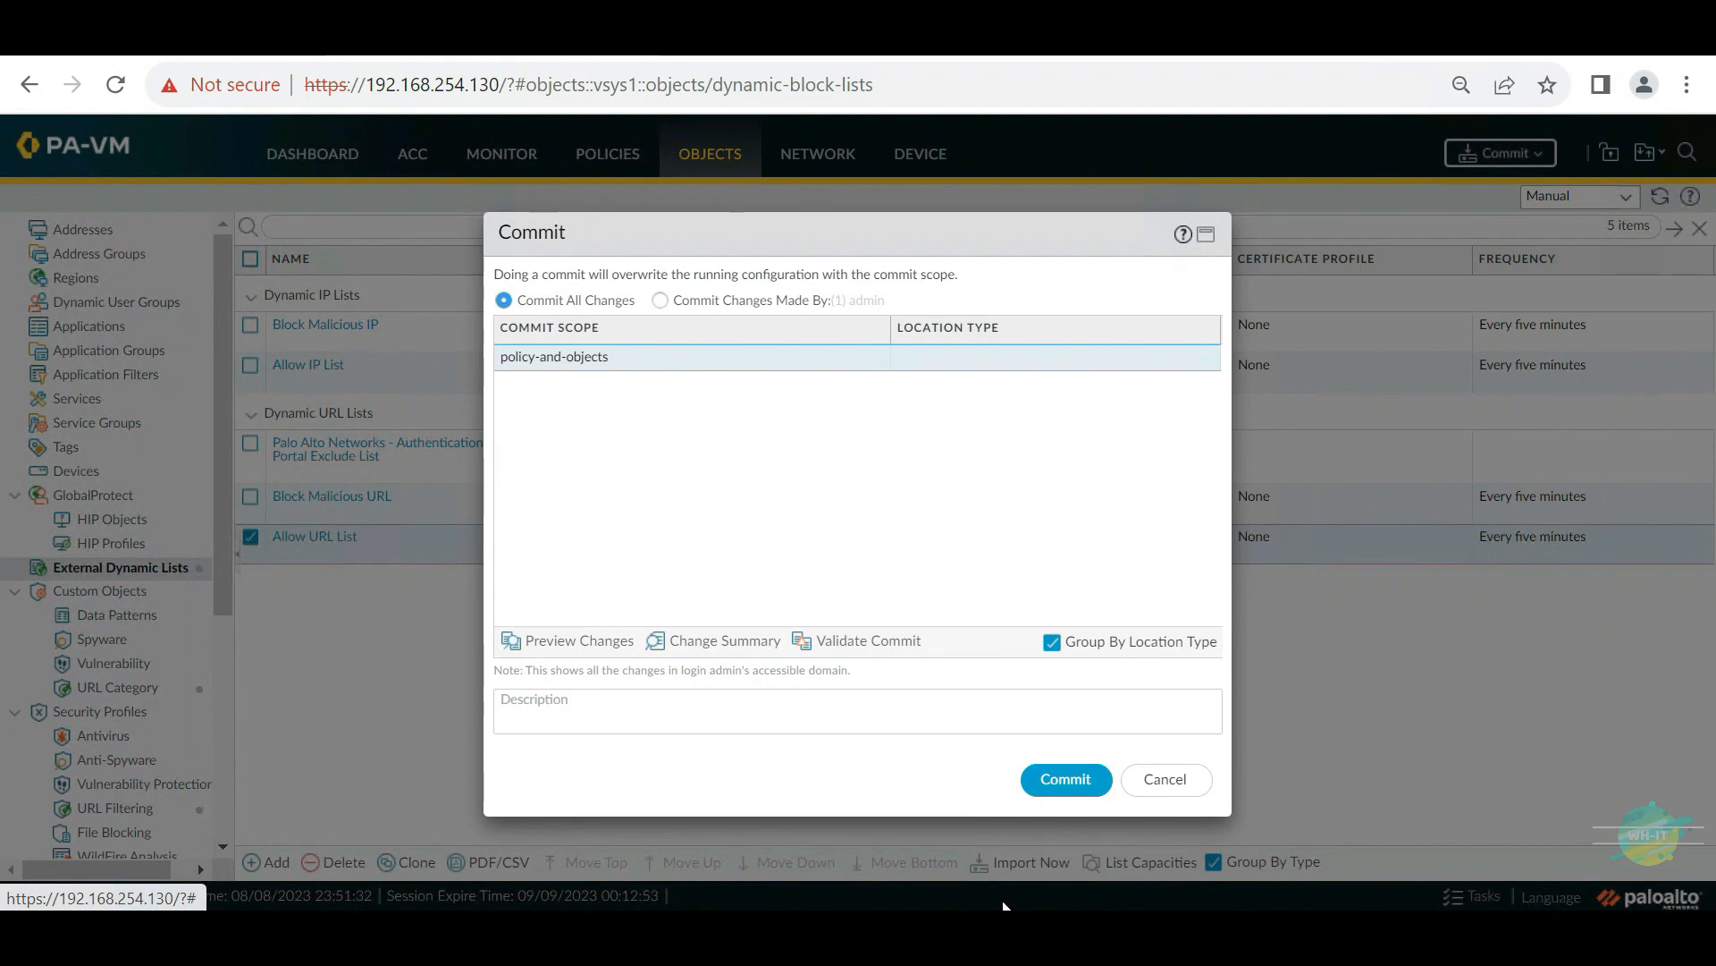
left_click(1073, 790)
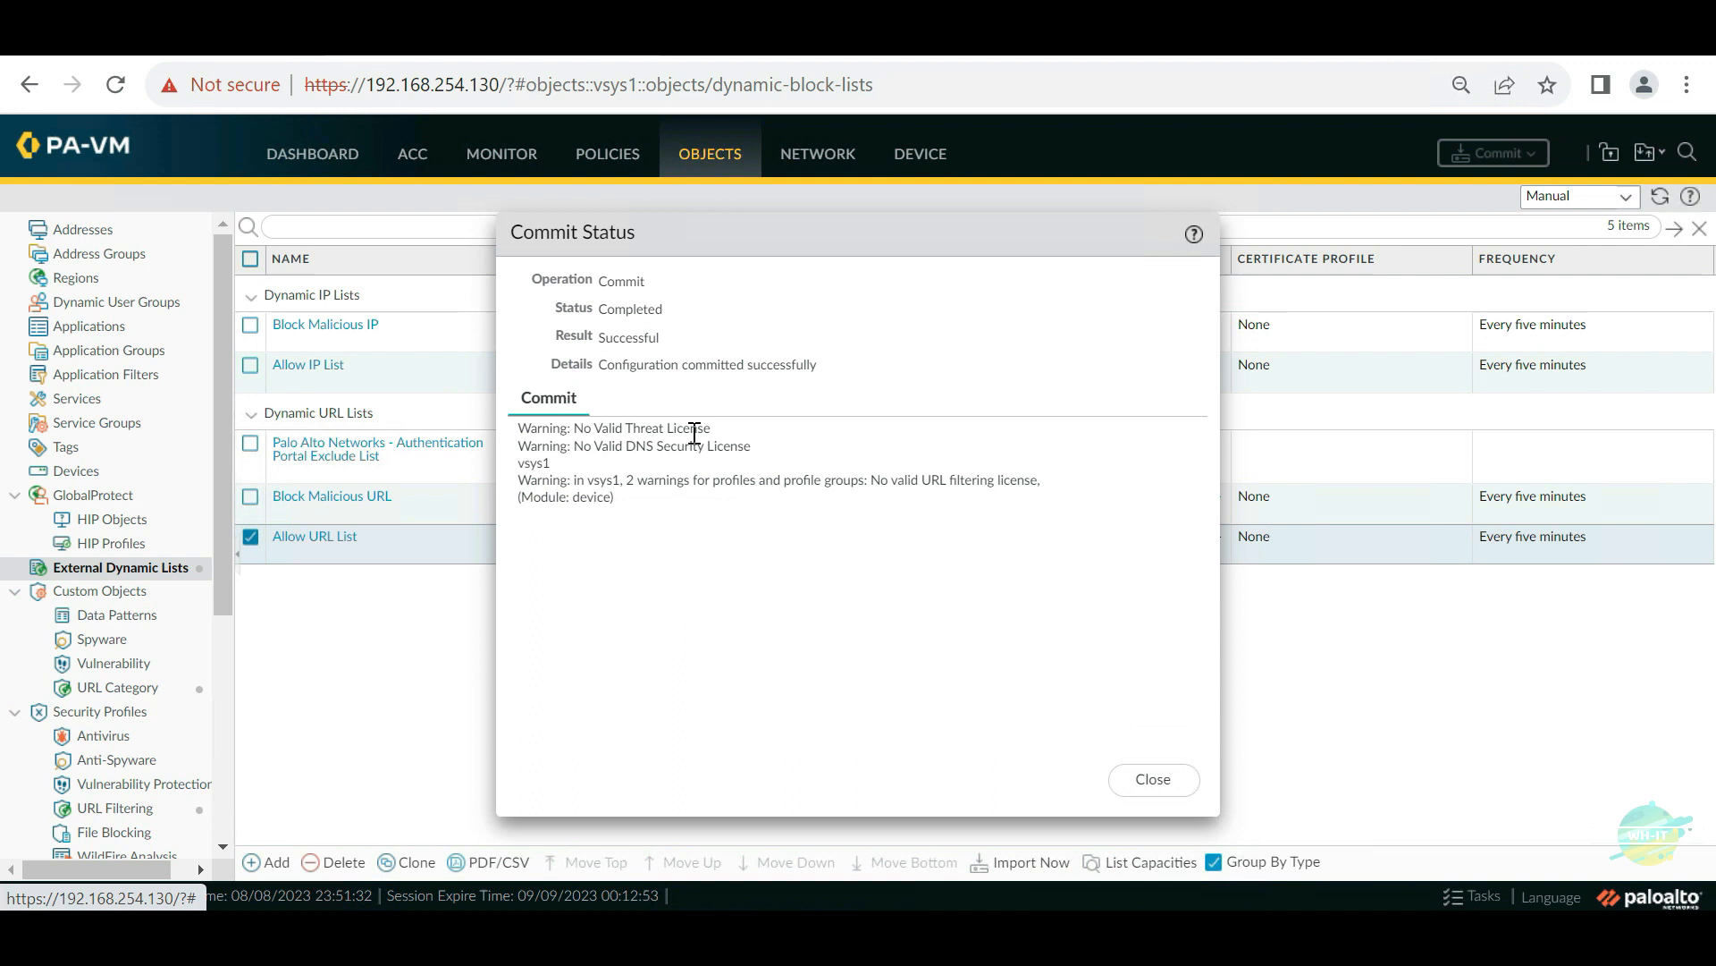
left_click(1151, 792)
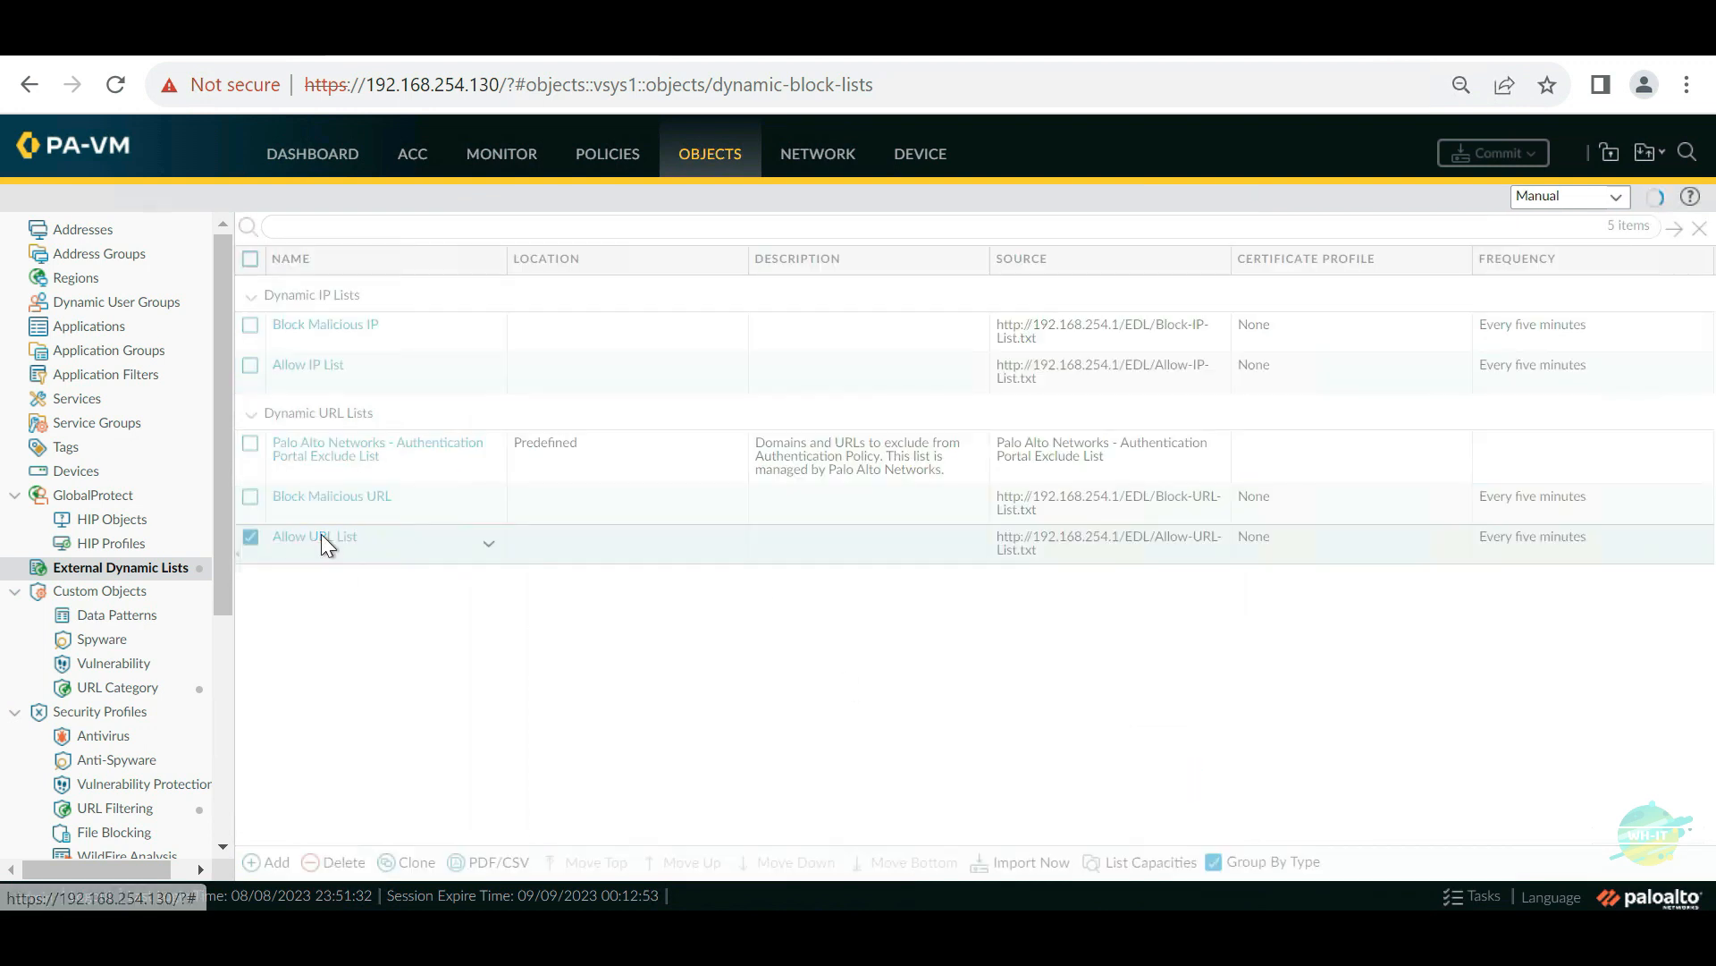
Step: Test the Allow URL List's source URL and examine its list entries and exceptions
left_click(320, 537)
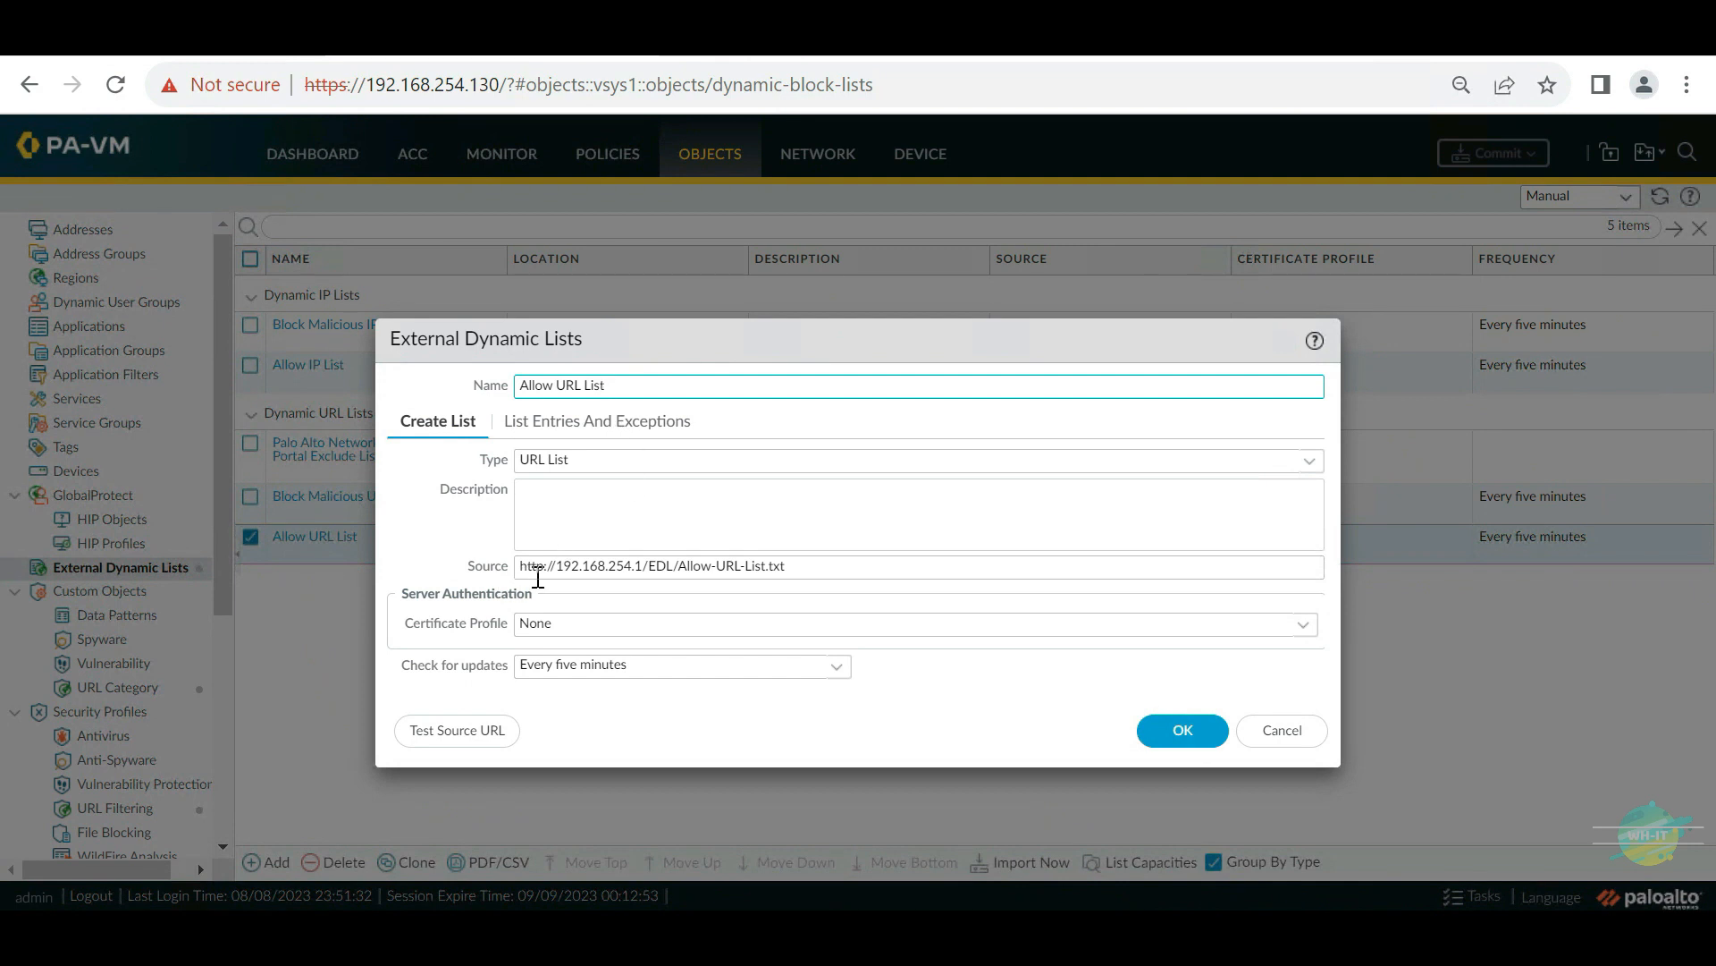
left_click(437, 742)
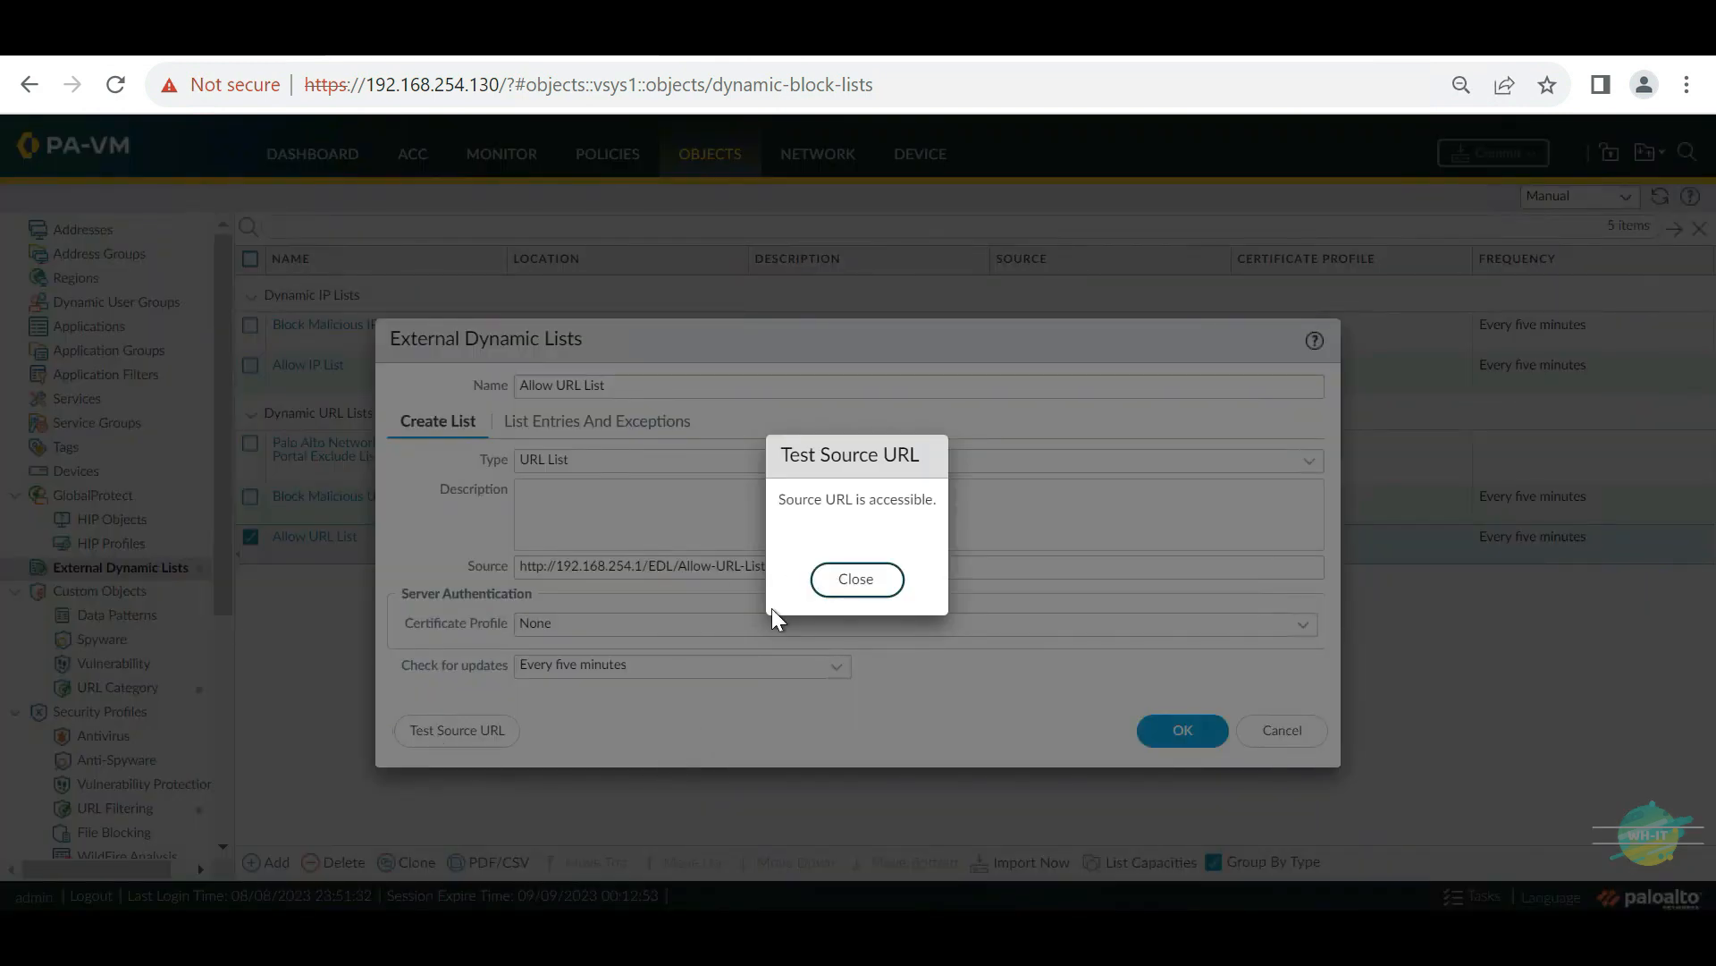
left_click(840, 581)
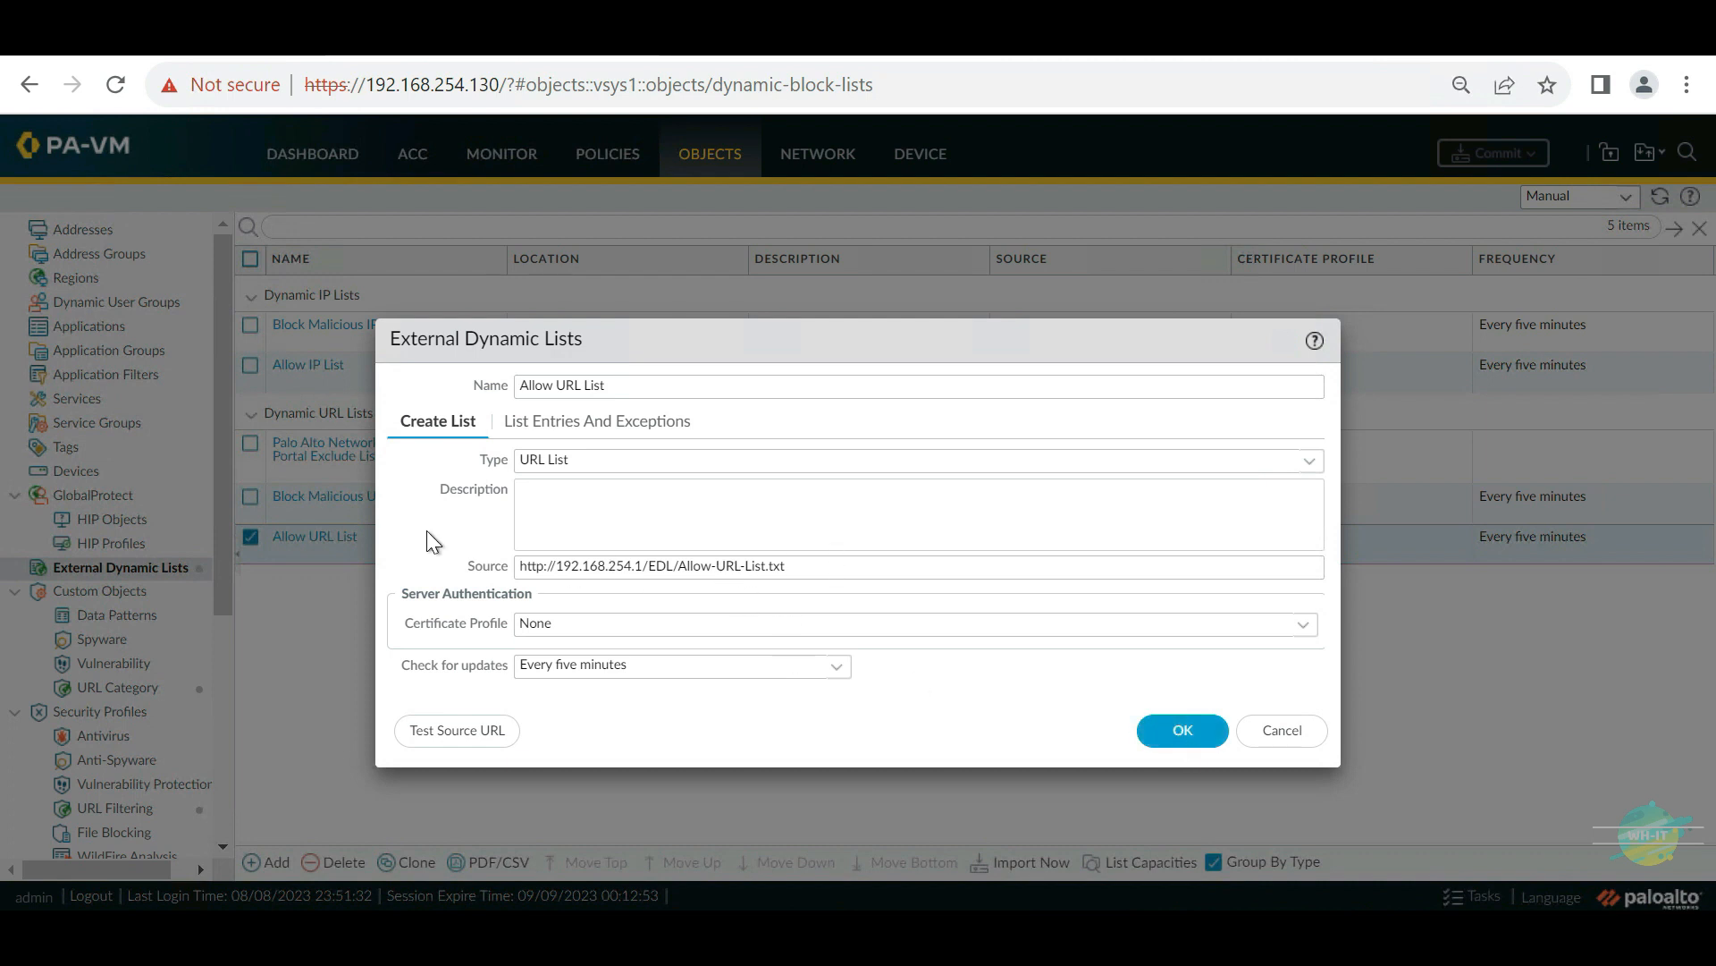
left_click(579, 428)
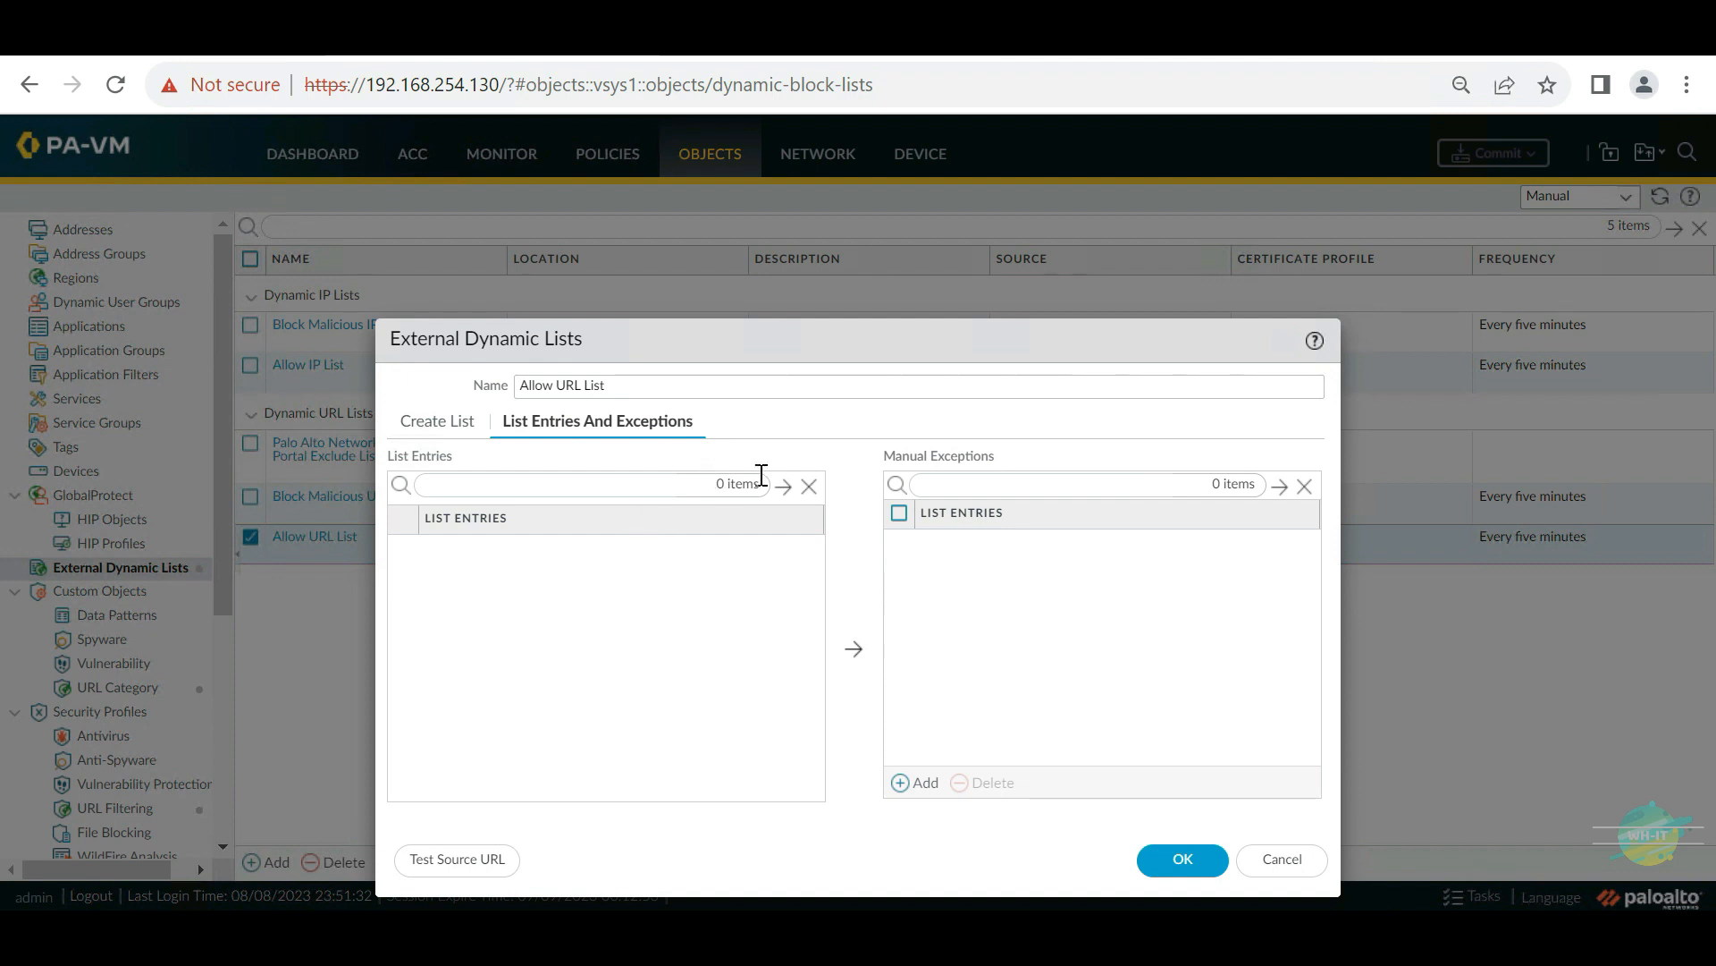
left_click(447, 421)
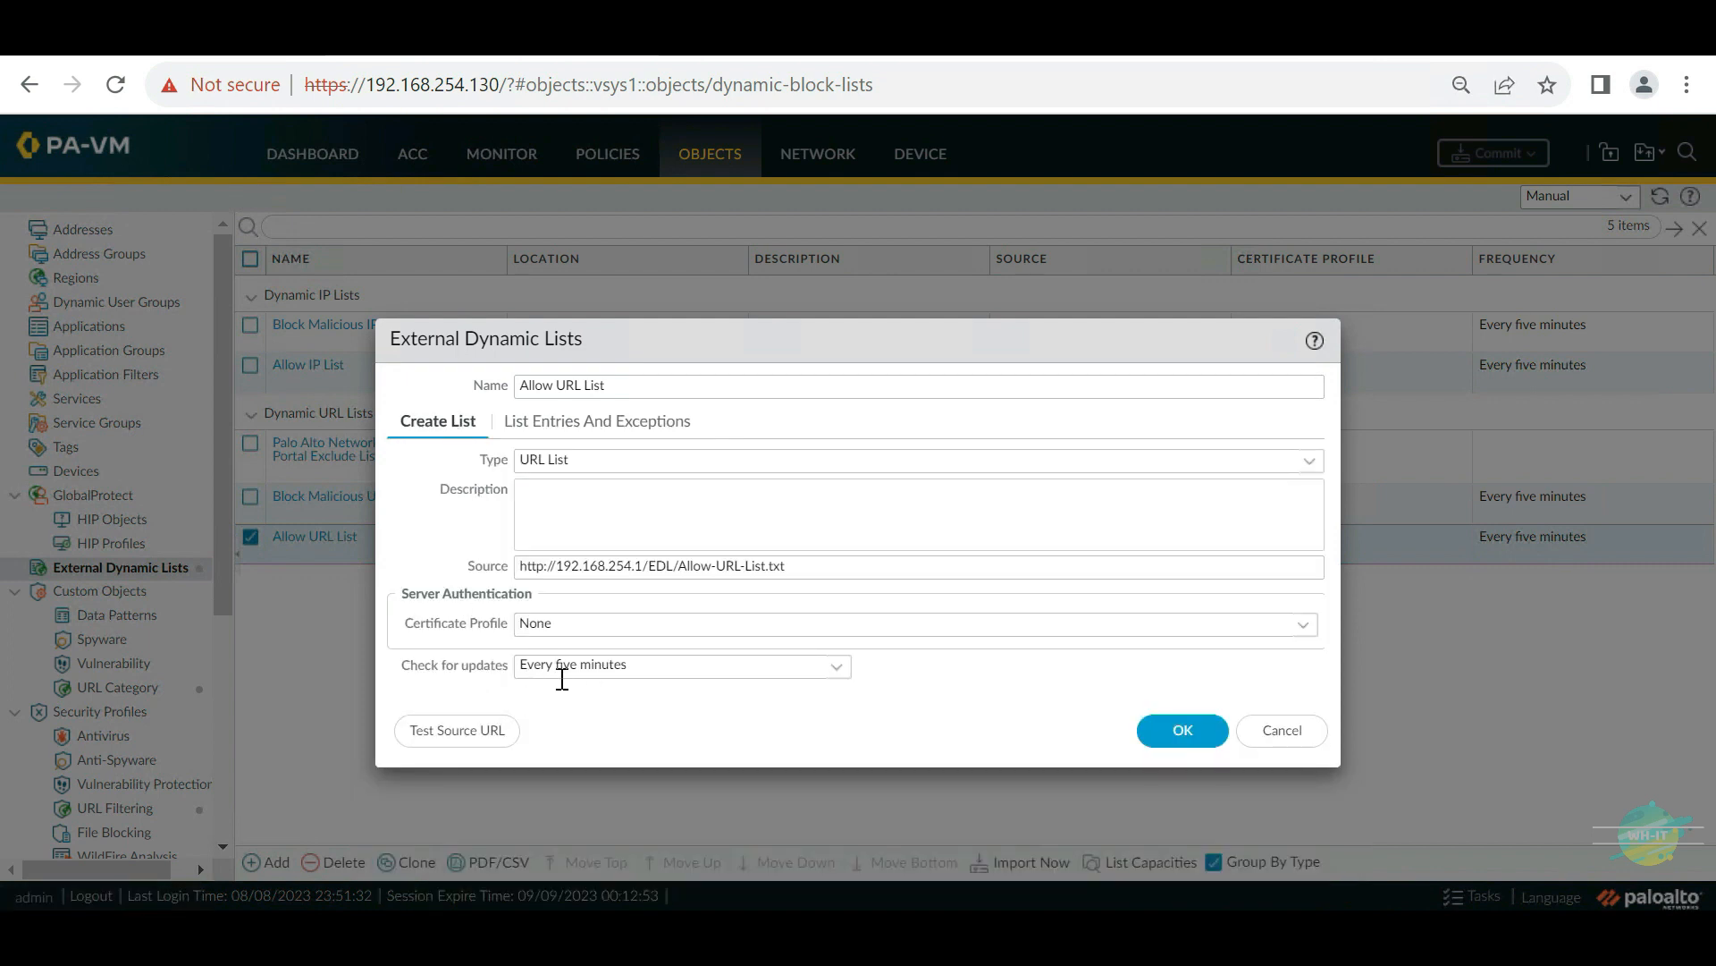
left_click(617, 422)
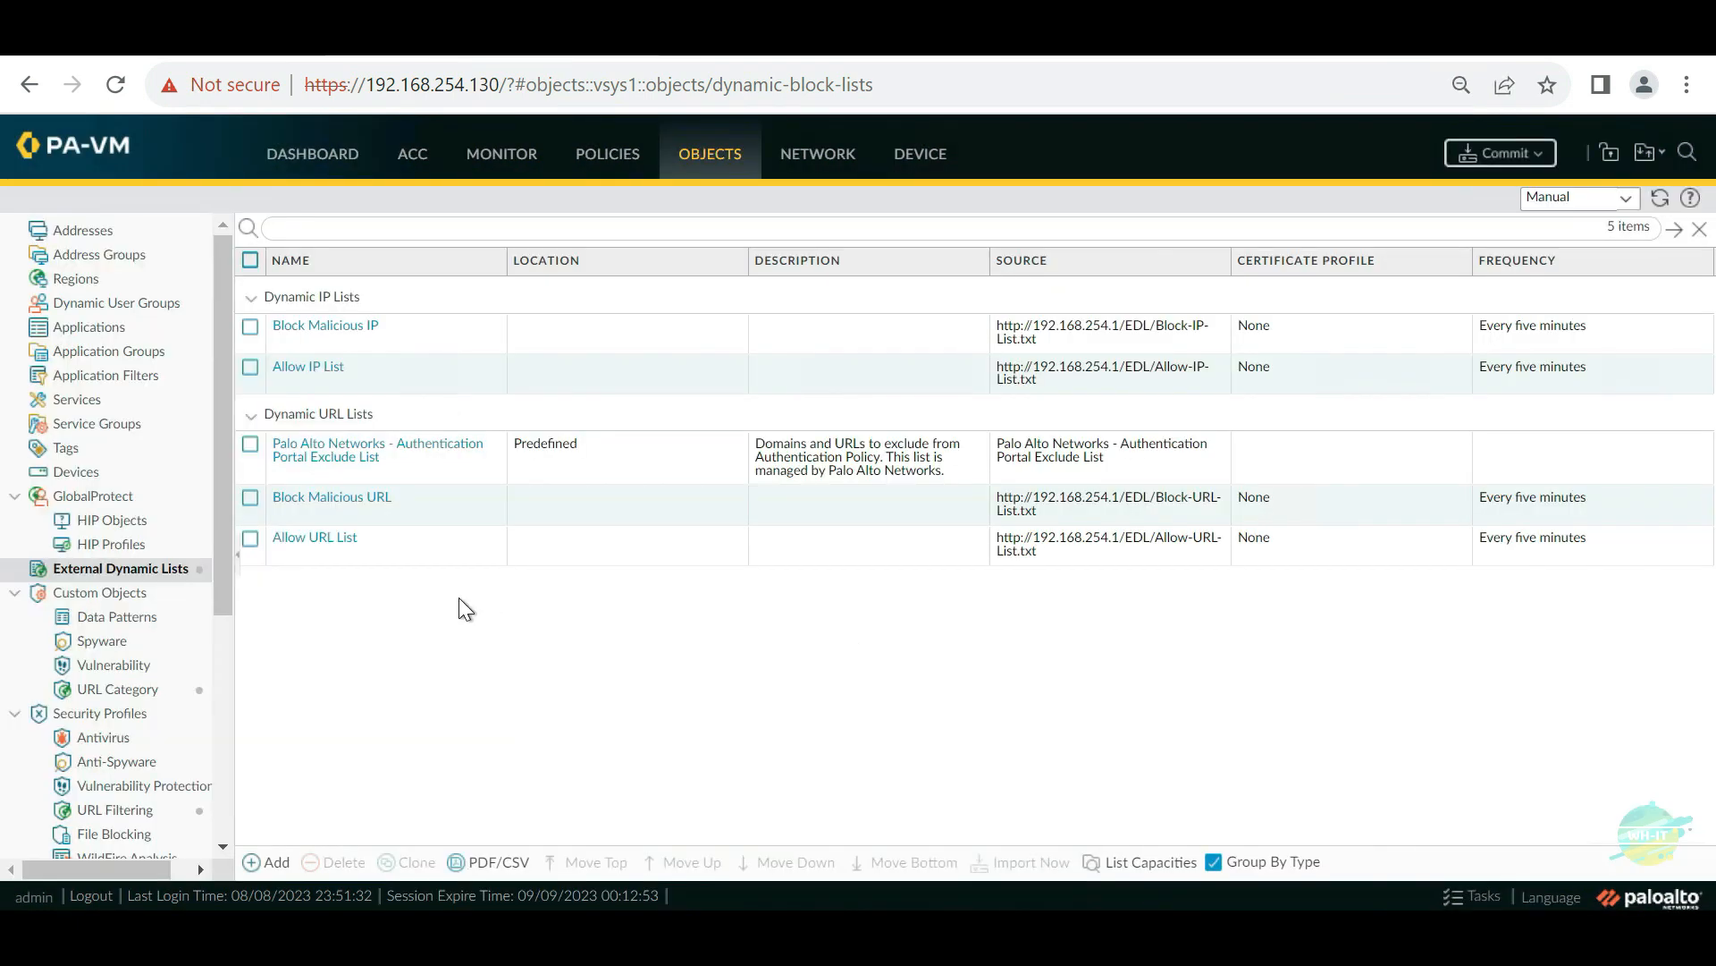
Step: Reopen the Allow URL List, retest its source URL and check its list entries again
left_click(304, 536)
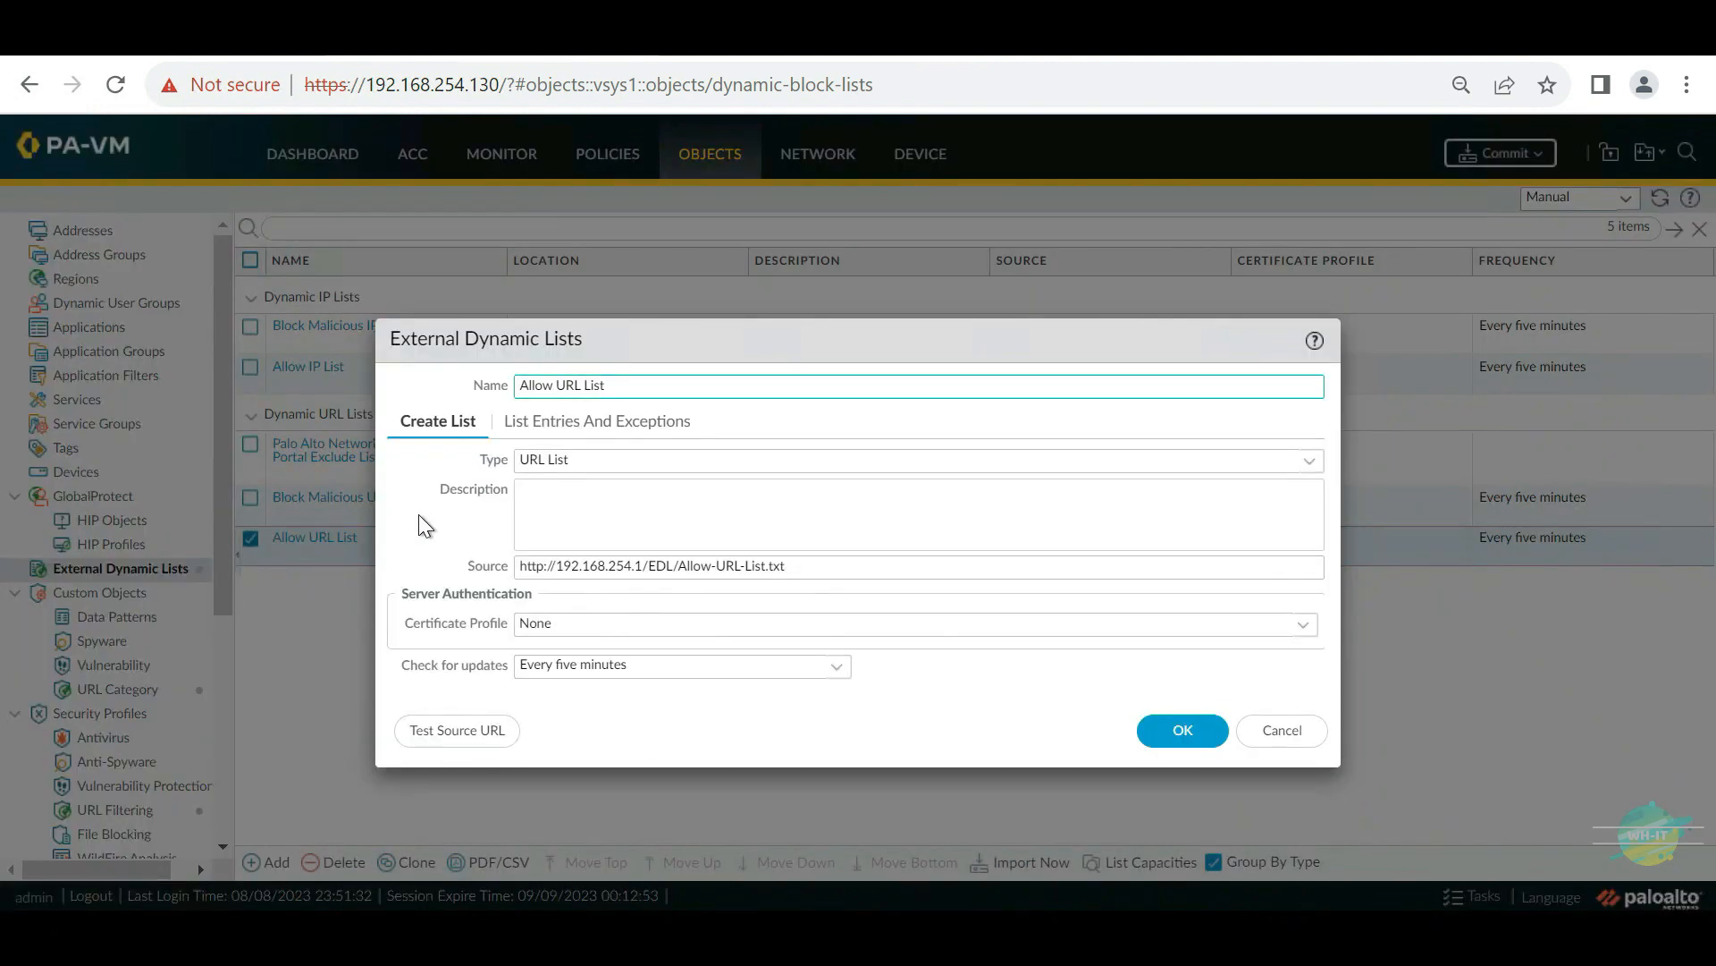
left_click(456, 742)
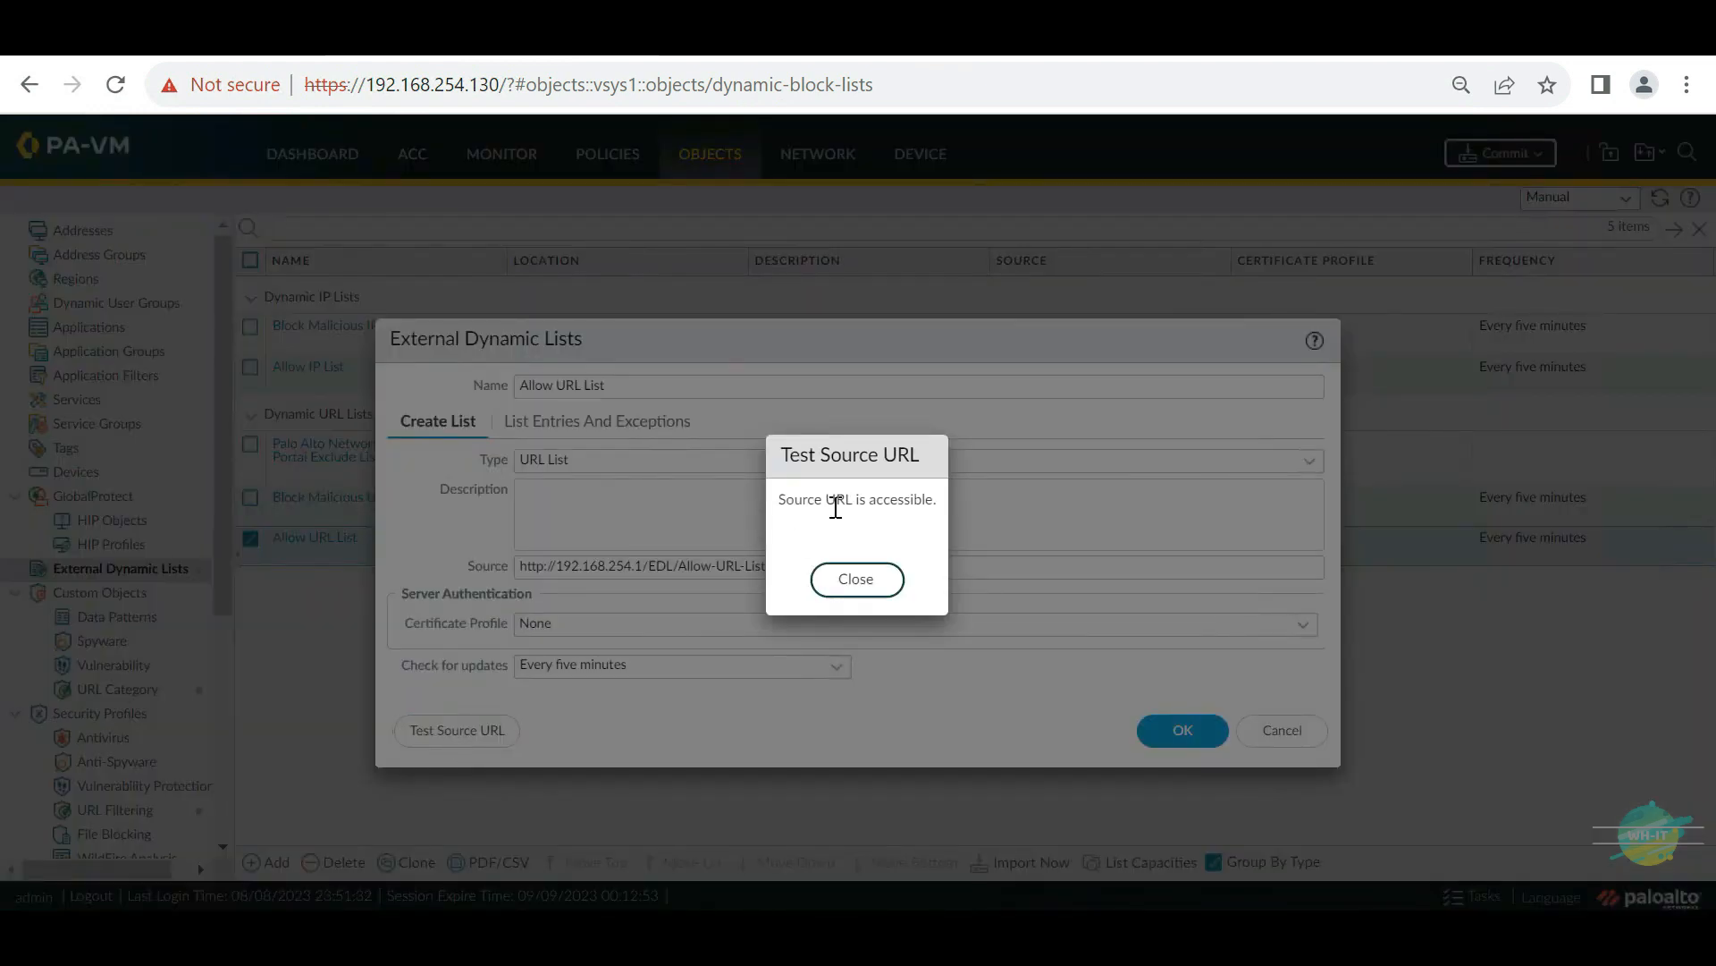
left_click(855, 590)
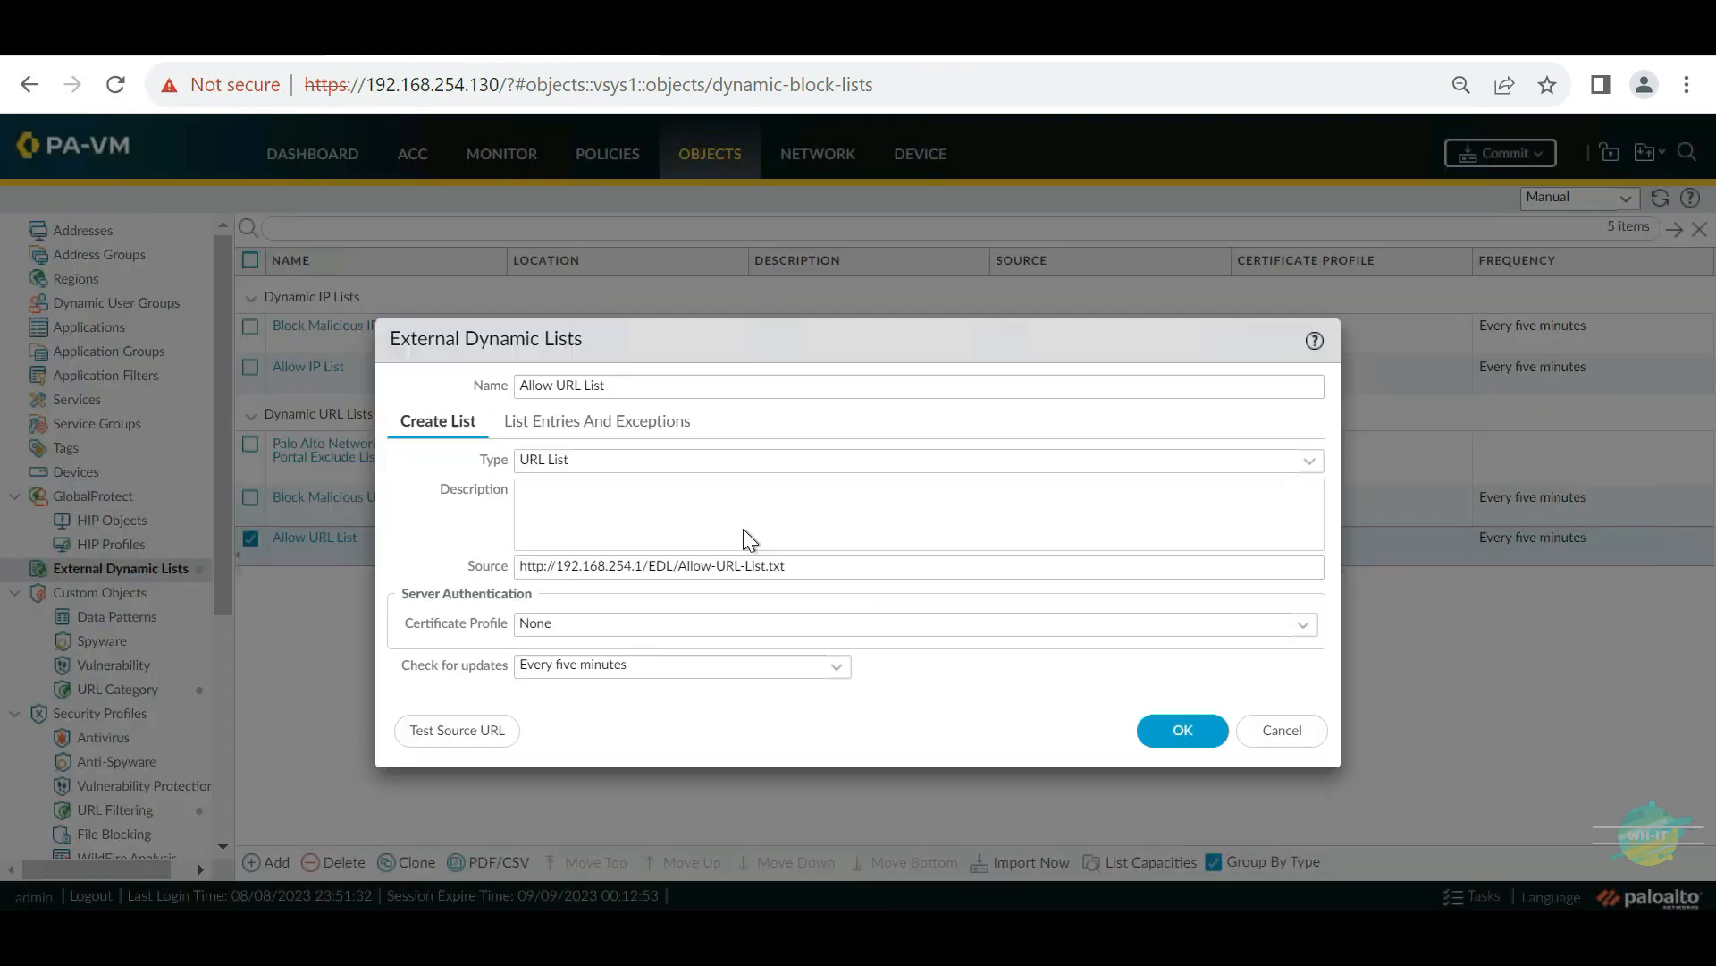
left_click(575, 427)
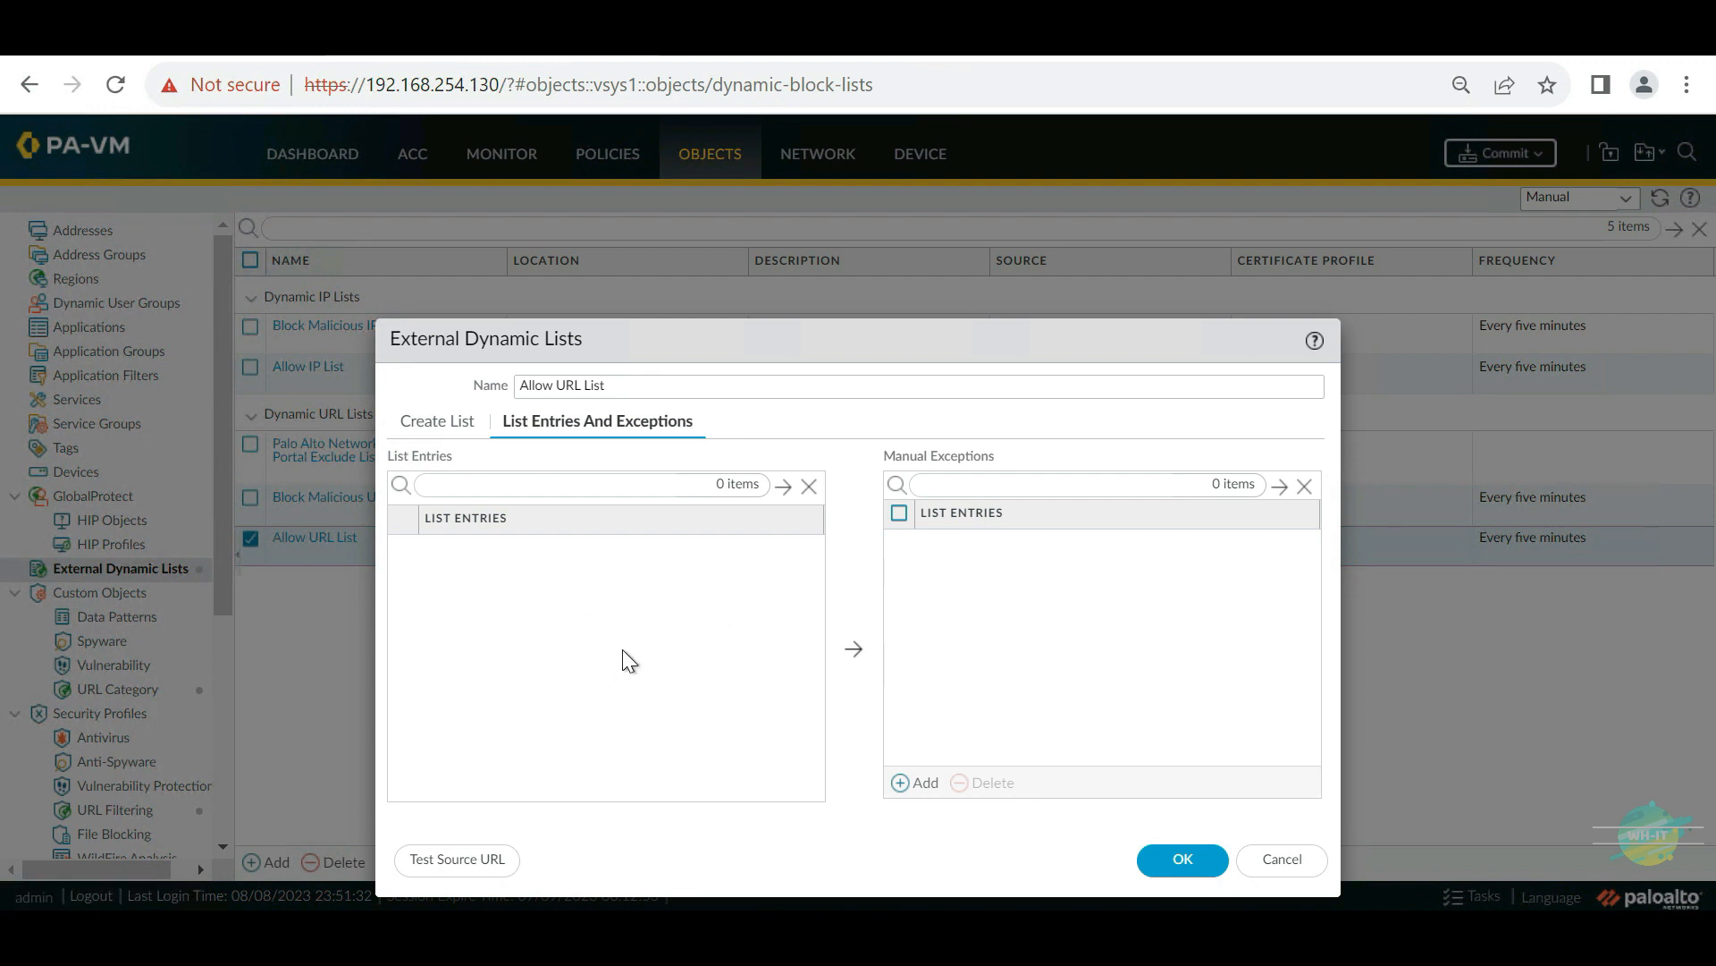
left_click(1179, 858)
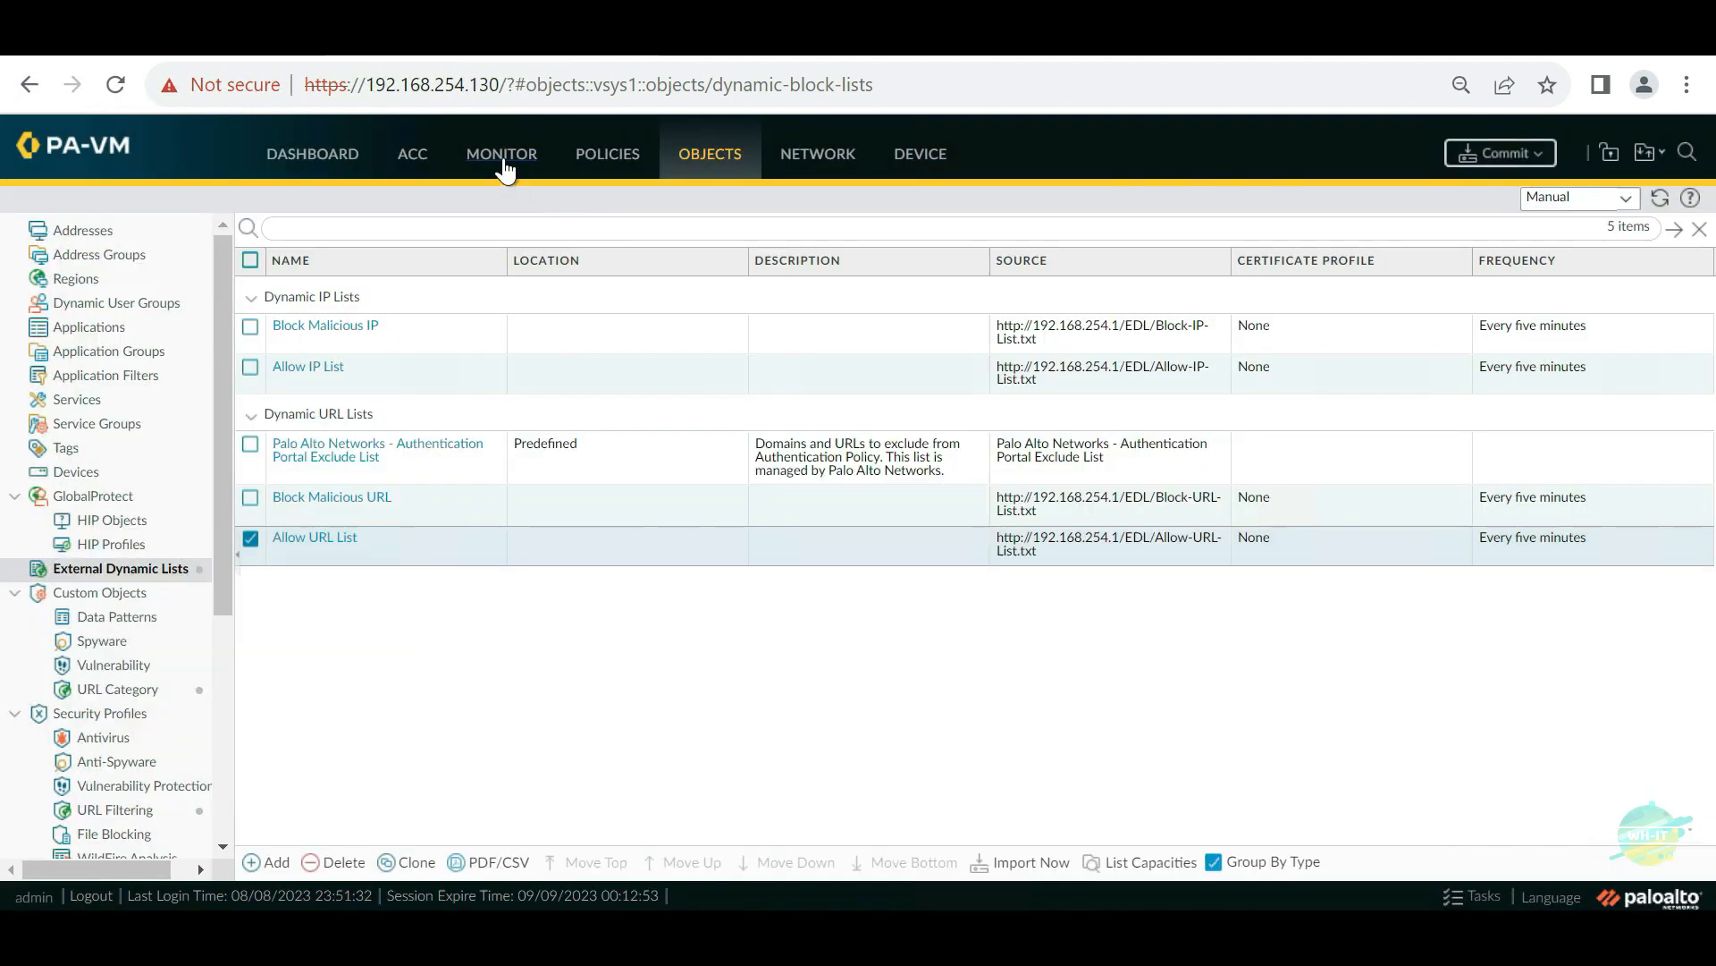
Step: Examine the firewall's system log for entries about the external dynamic lists
left_click(503, 165)
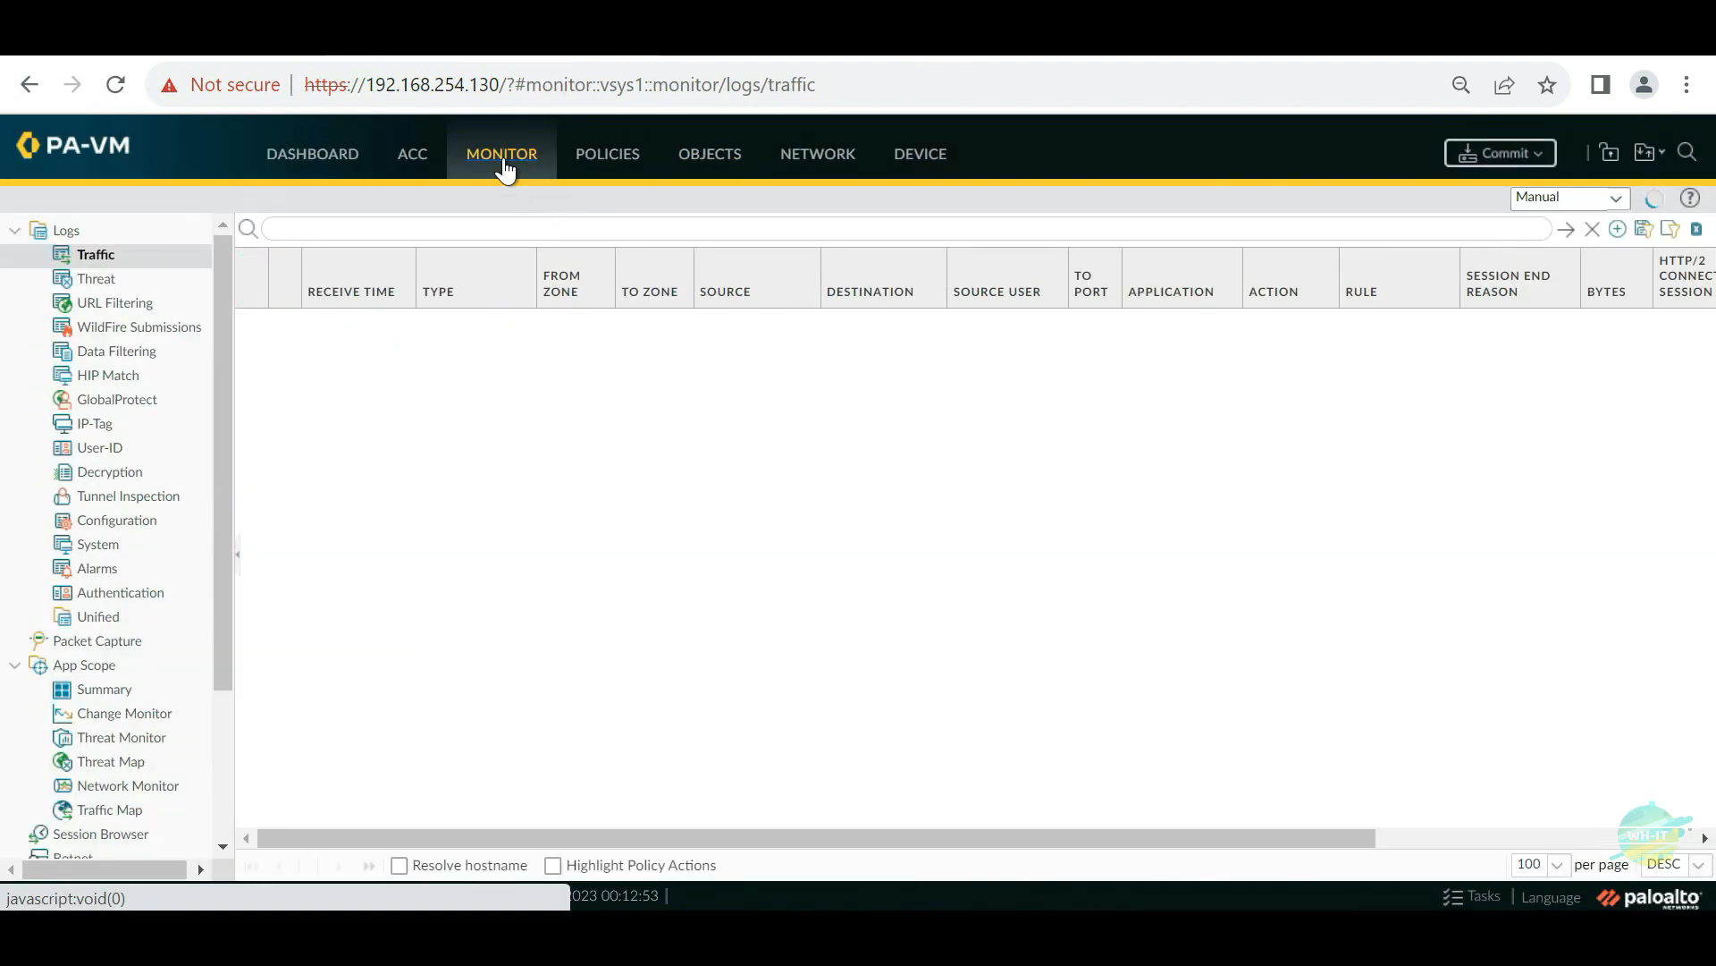
left_click(101, 549)
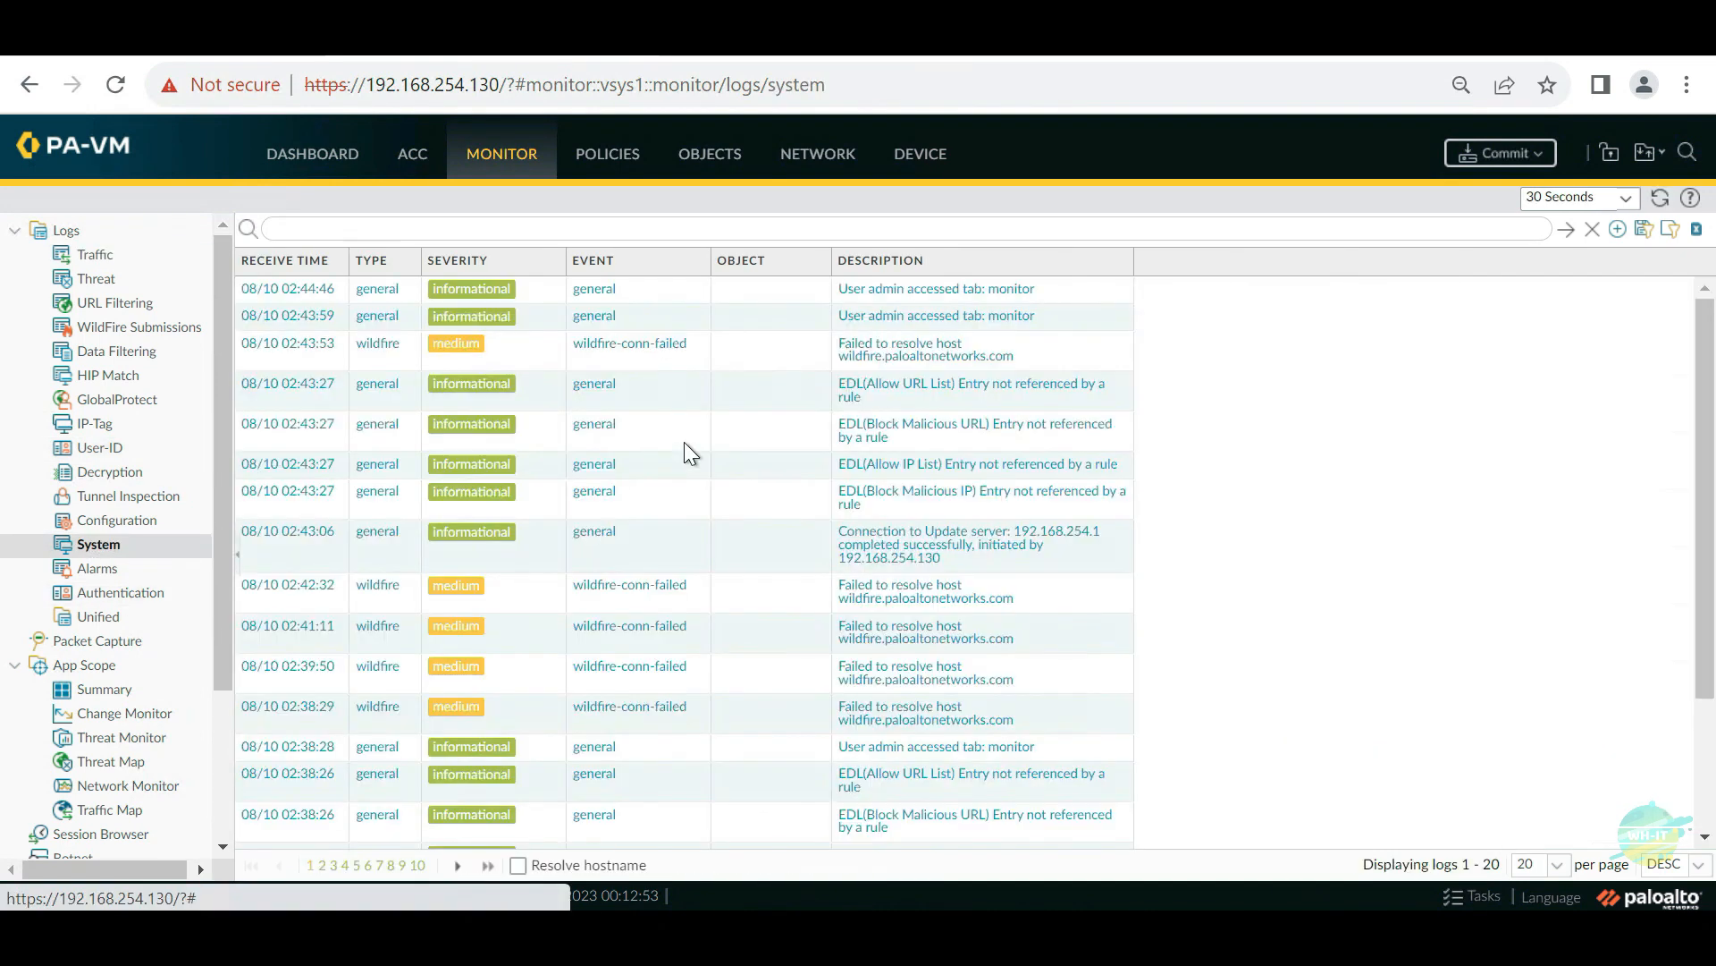
left_click(762, 288)
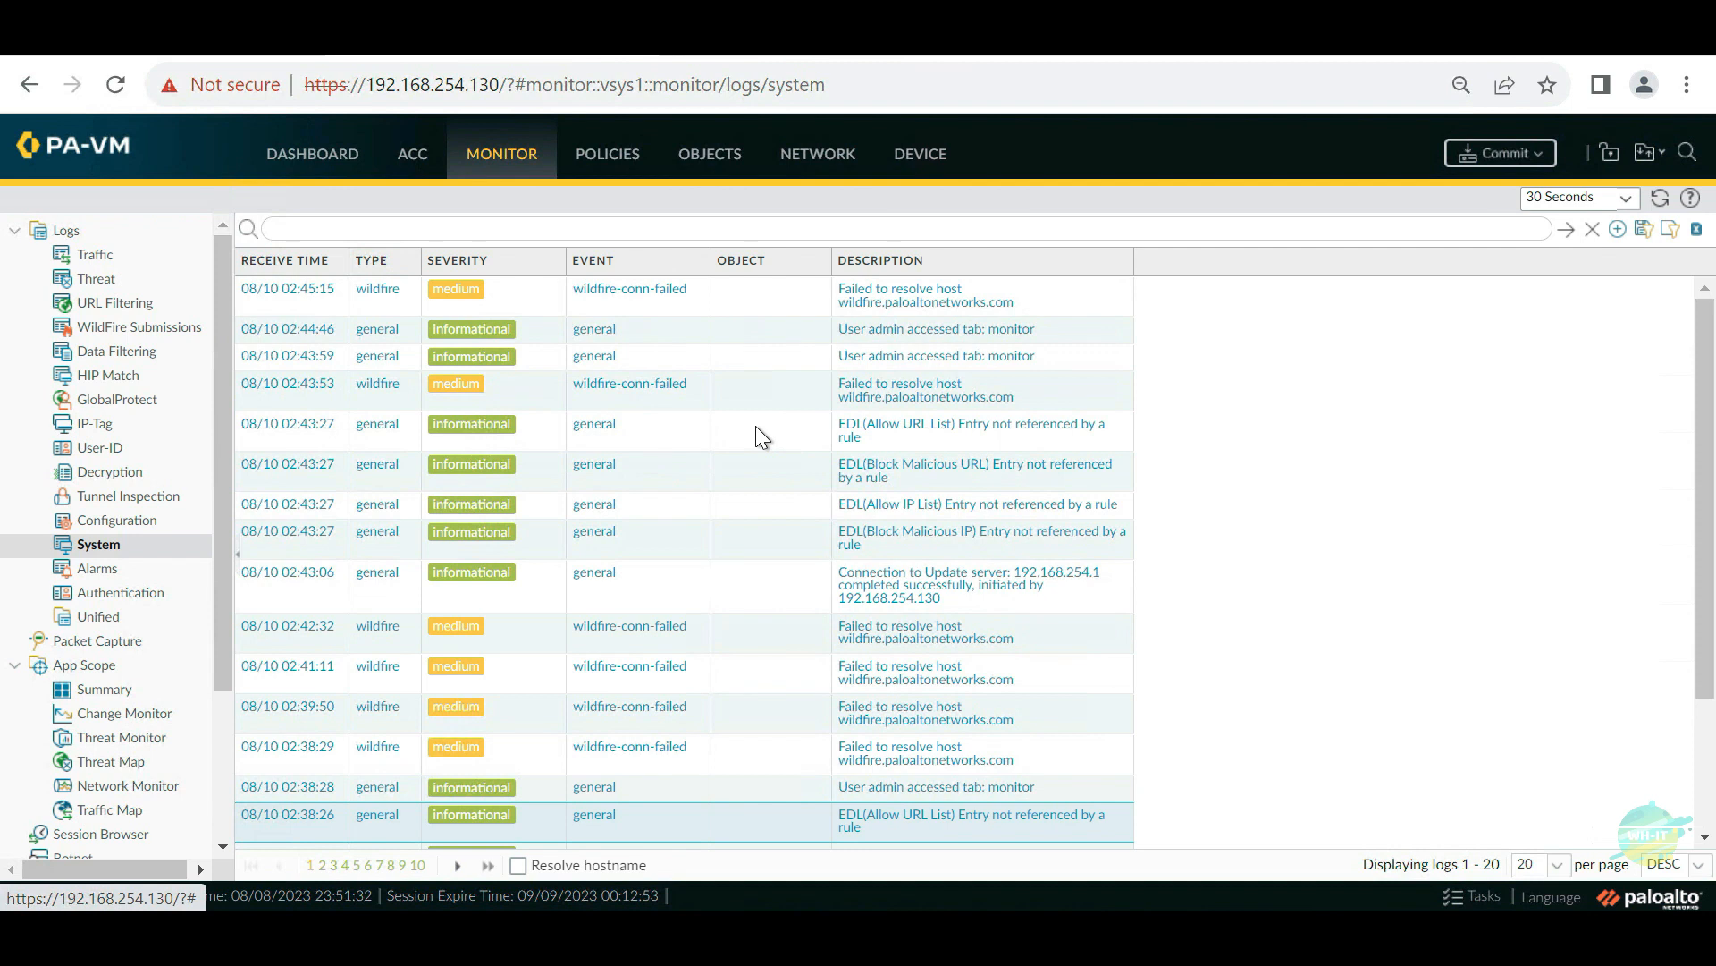
left_click(758, 429)
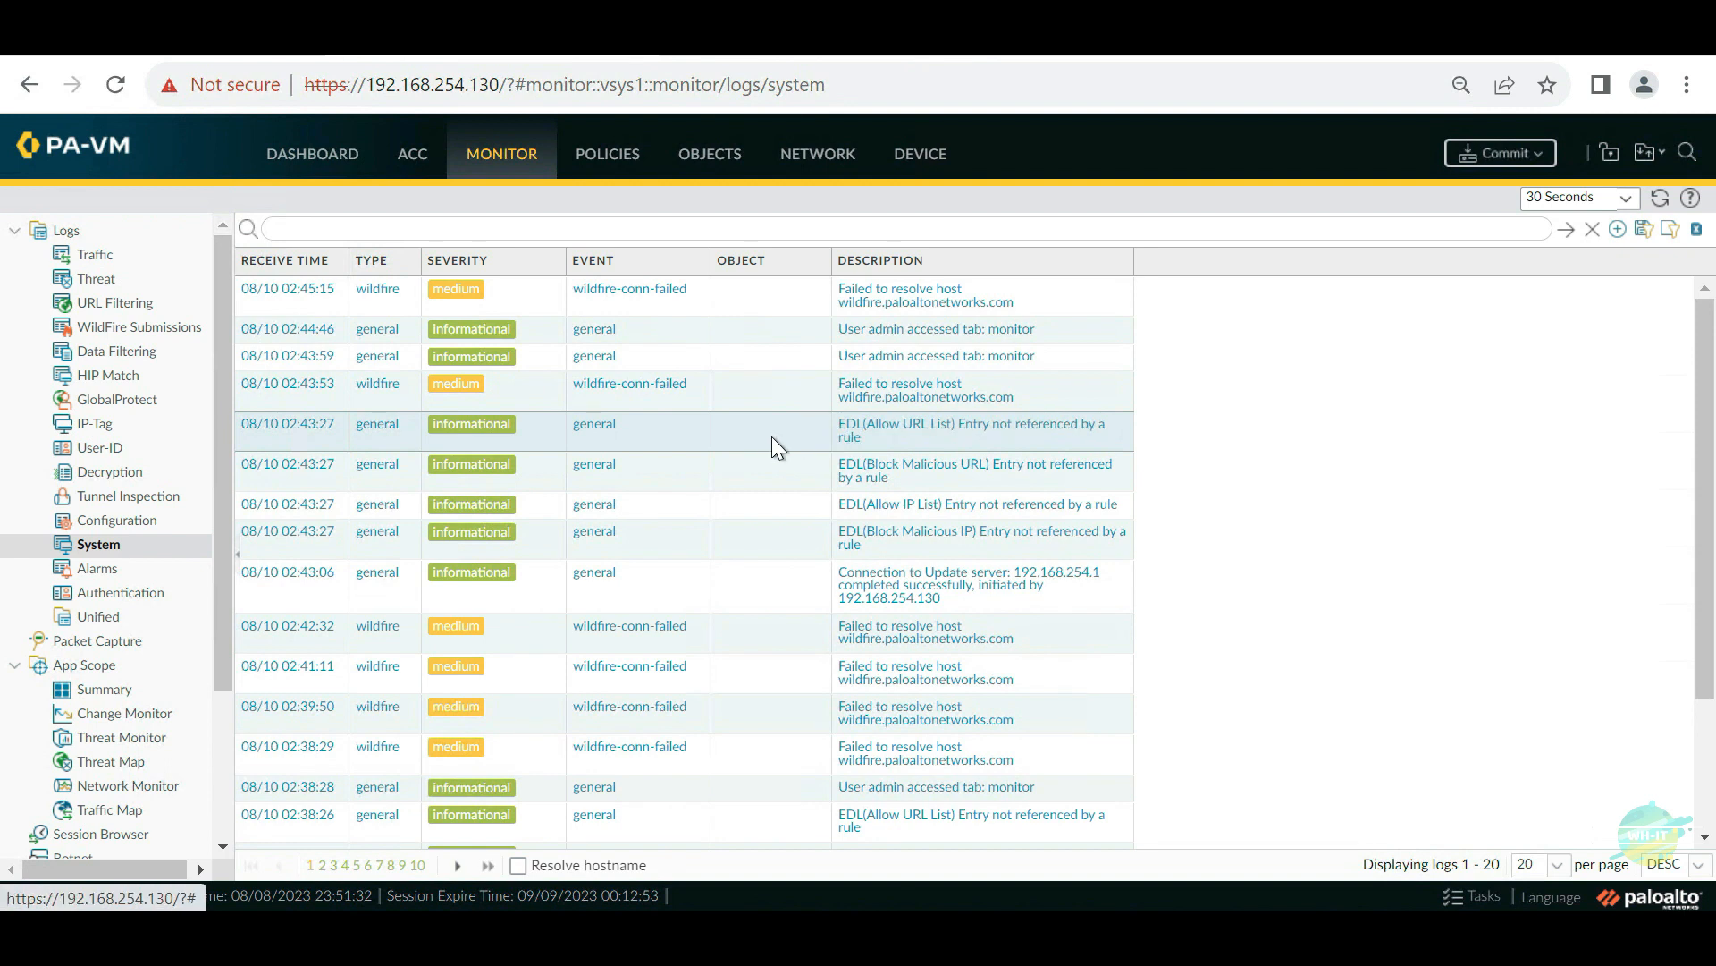
Step: Examine the destination and service/URL category settings of the Social Networking for MKT security policy rule
left_click(597, 168)
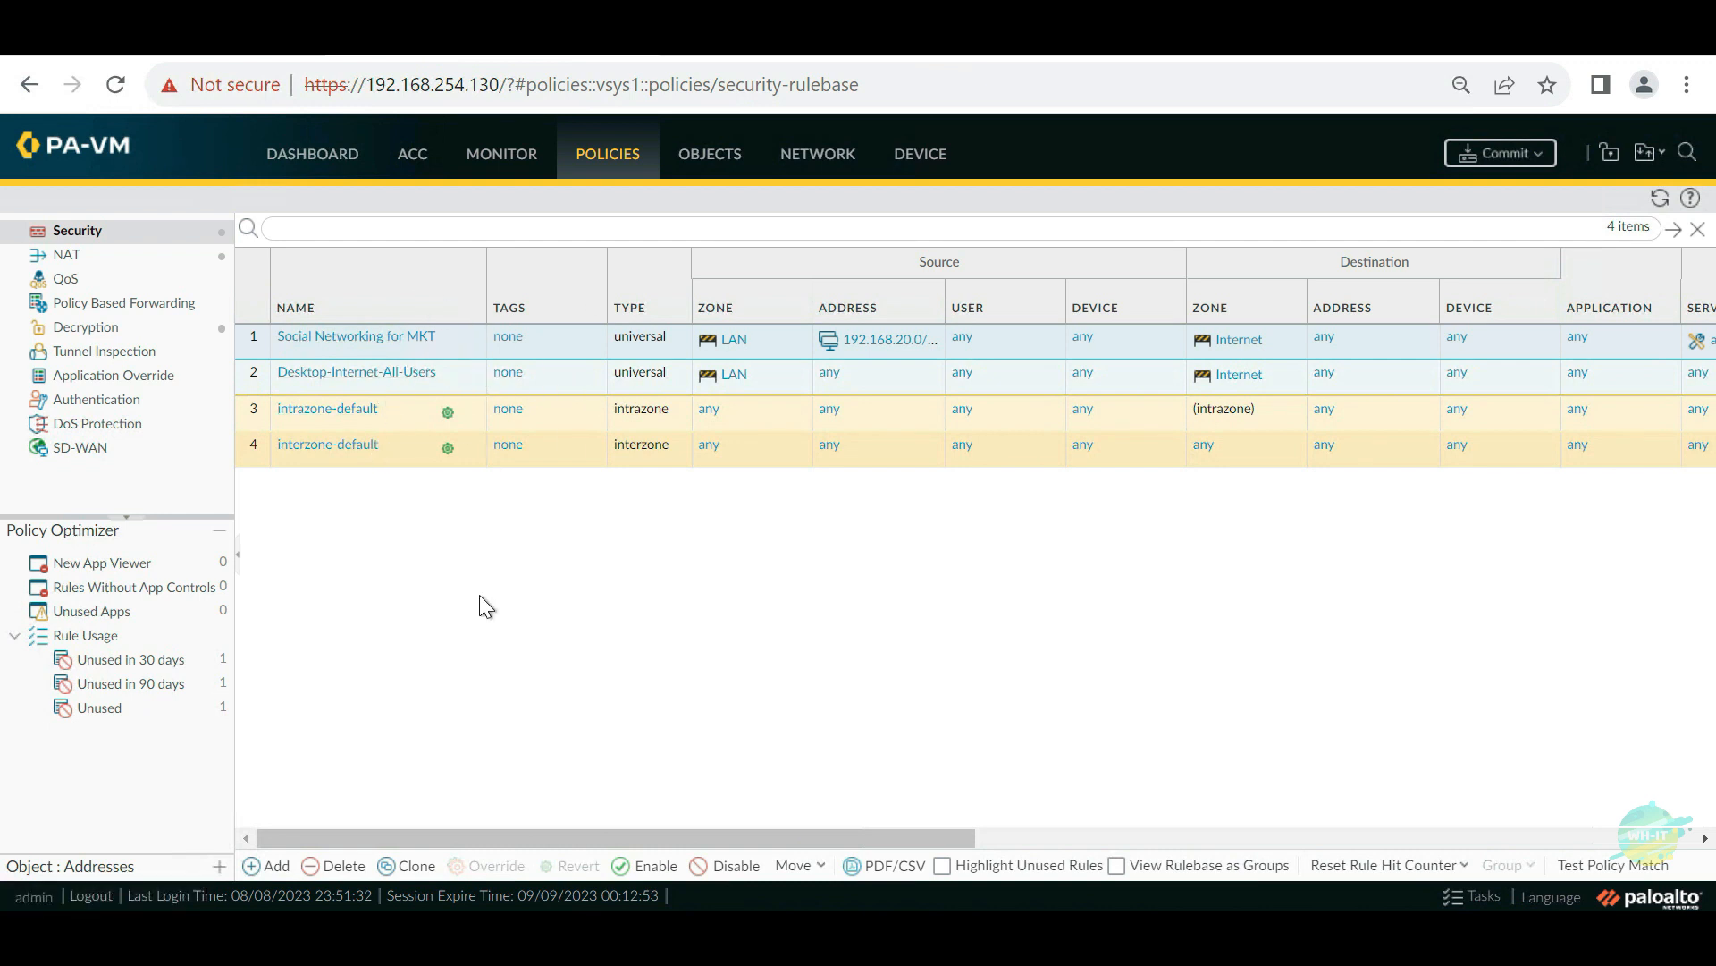
left_click(357, 340)
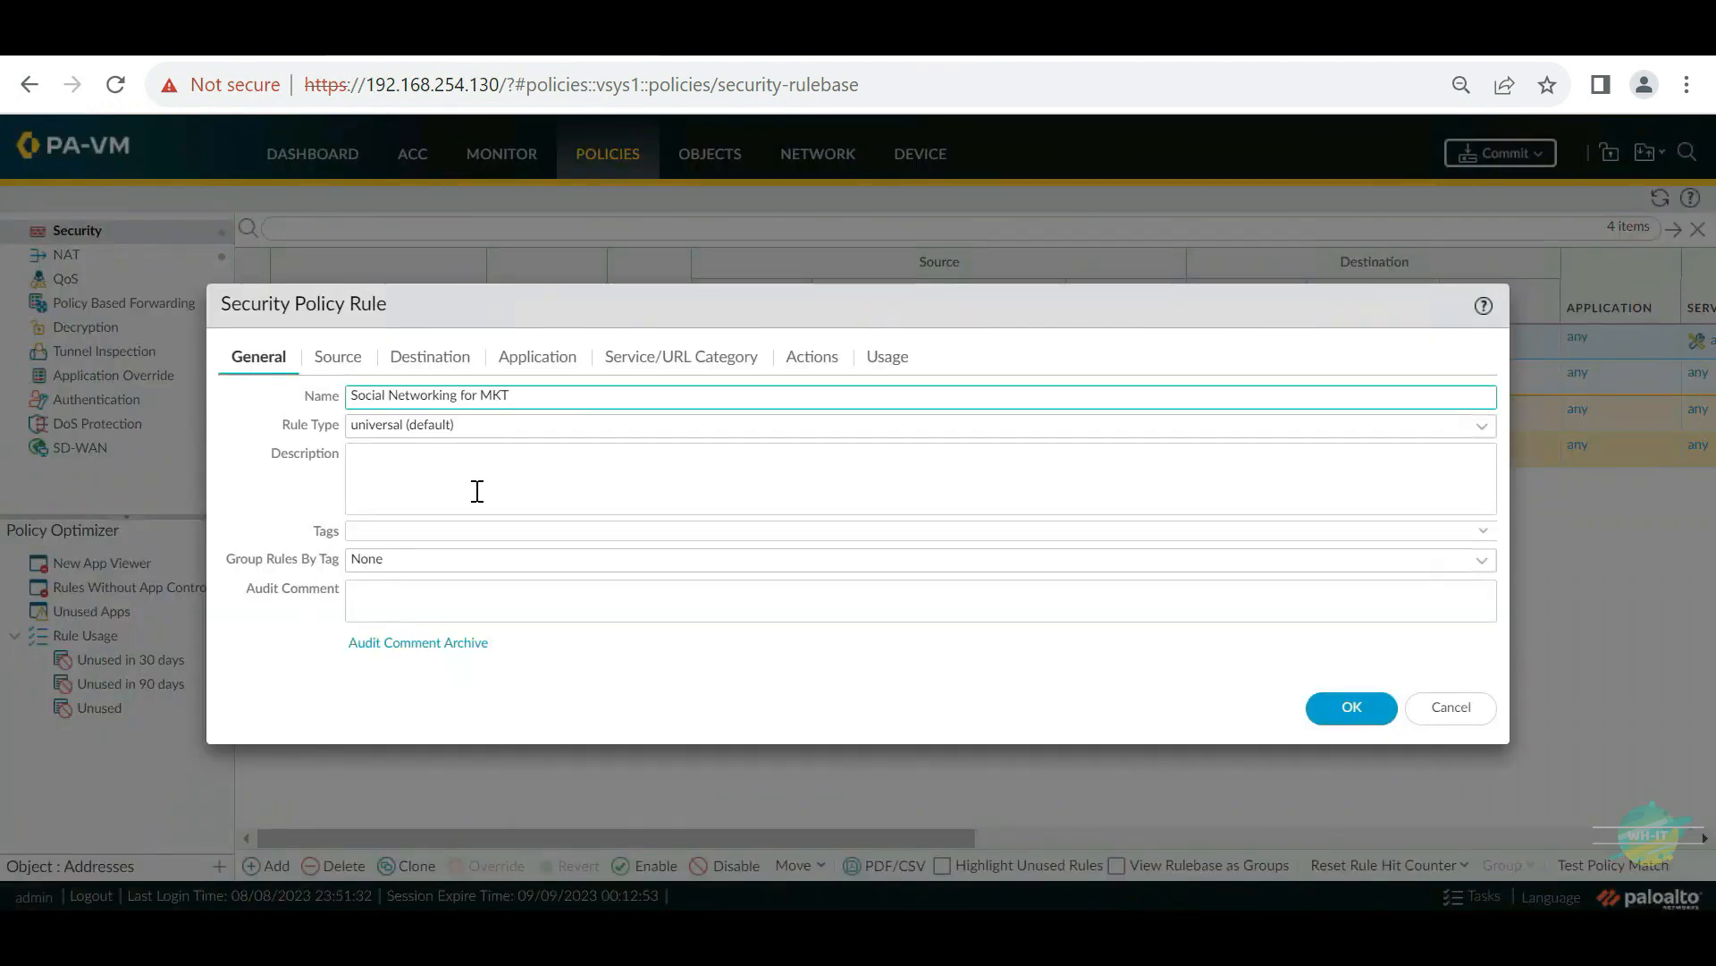
left_click(450, 368)
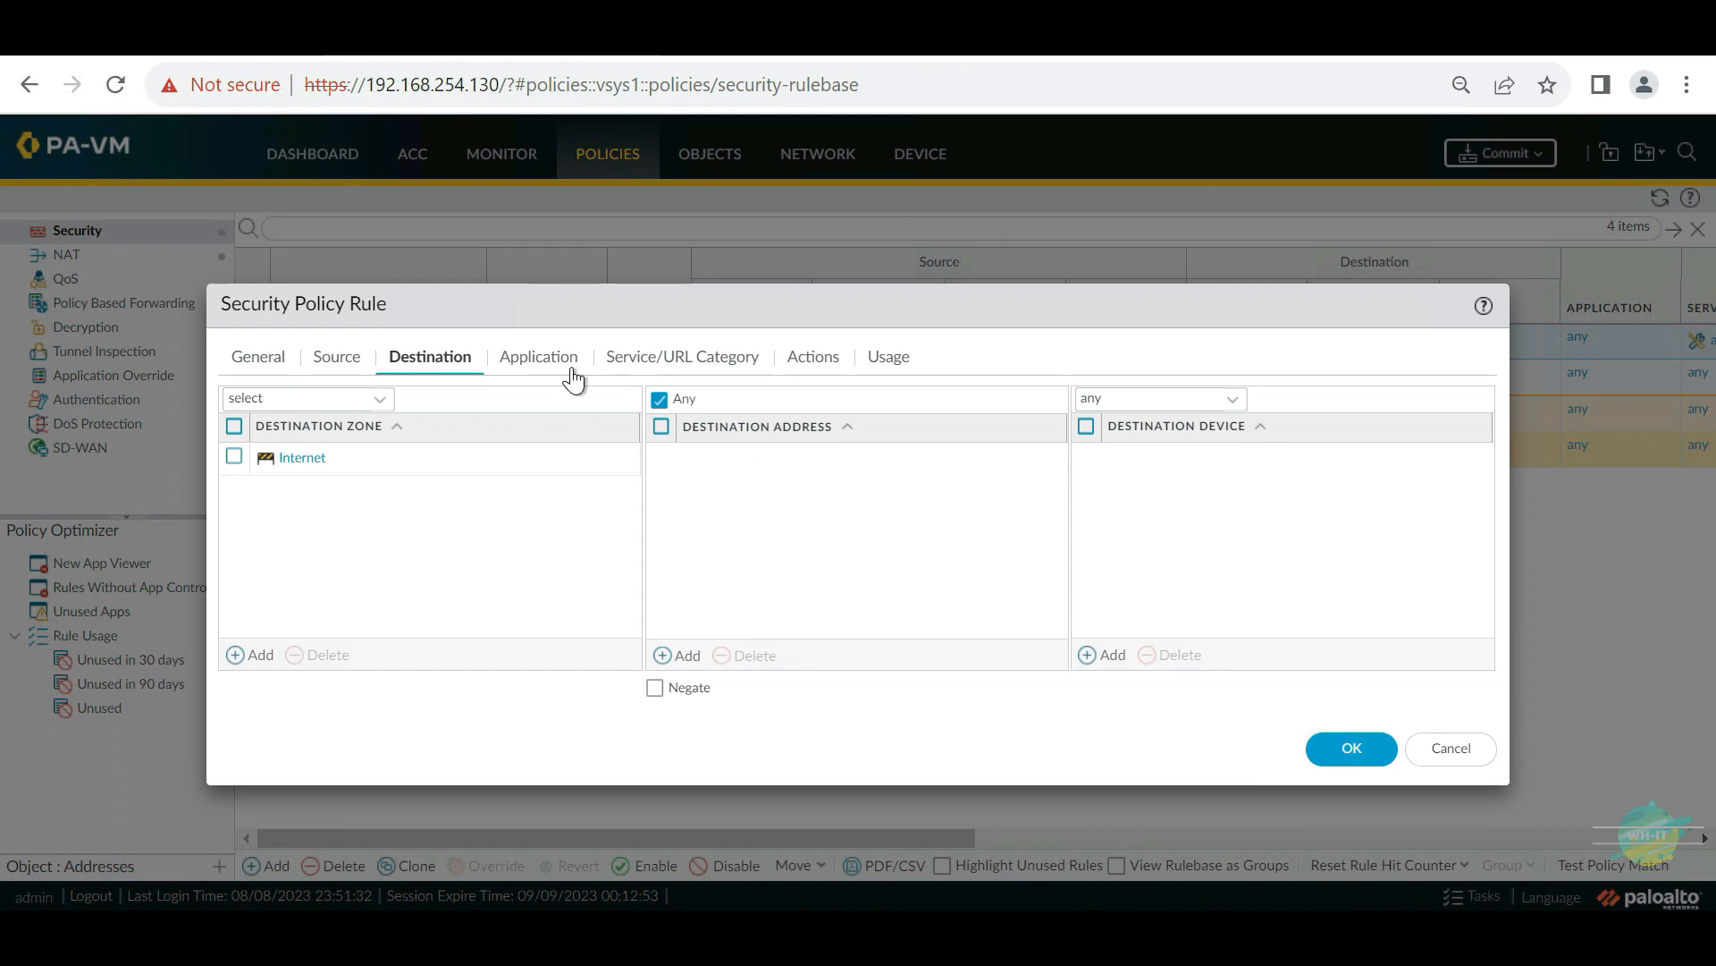
left_click(690, 367)
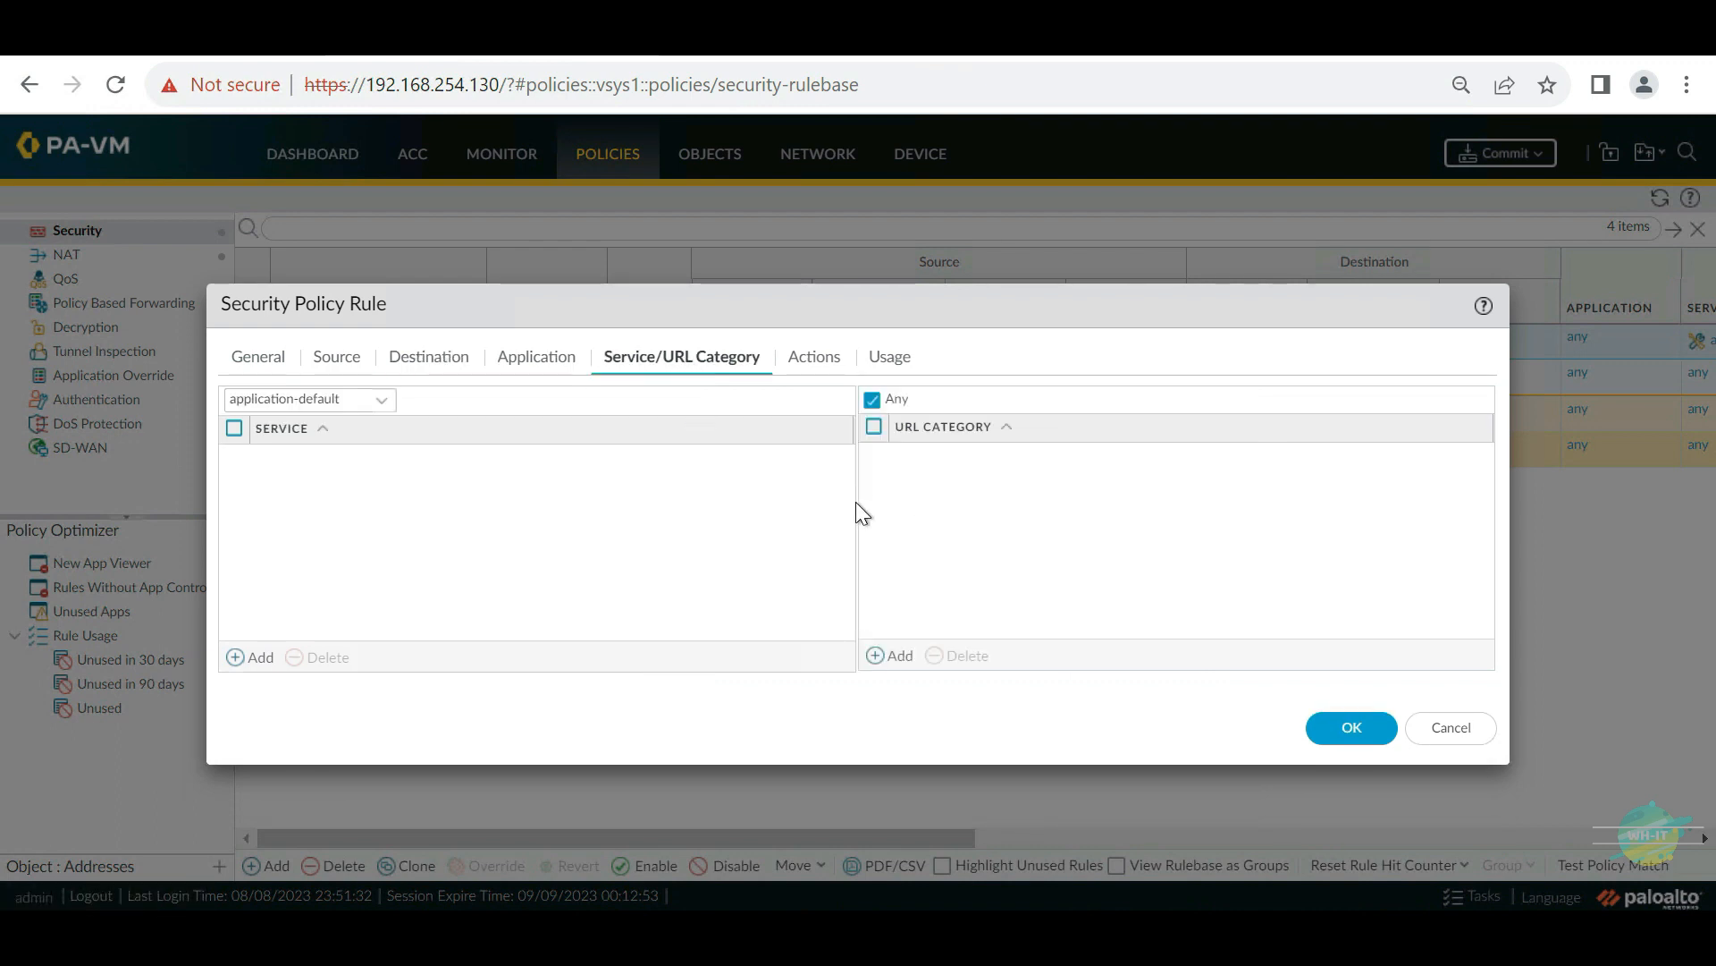
left_click(1453, 728)
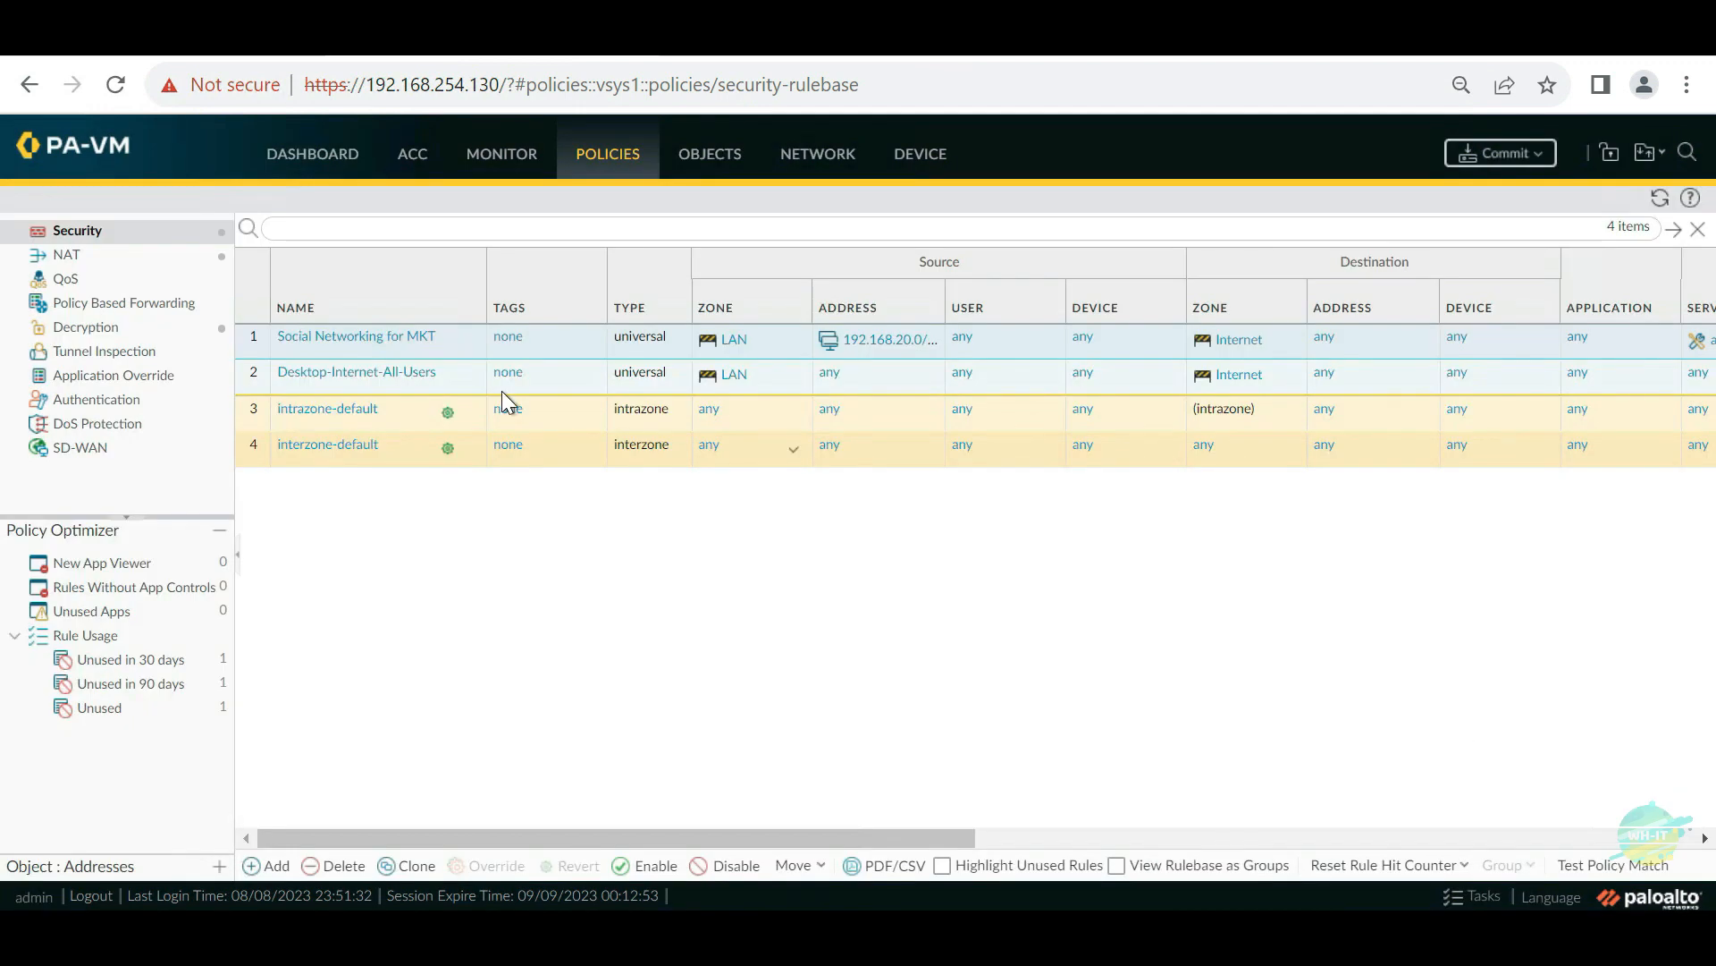
Step: Examine the Desktop-Internet-All-Users rule's destination and service/URL category settings, and discard the unsaved new rule named Block
left_click(386, 374)
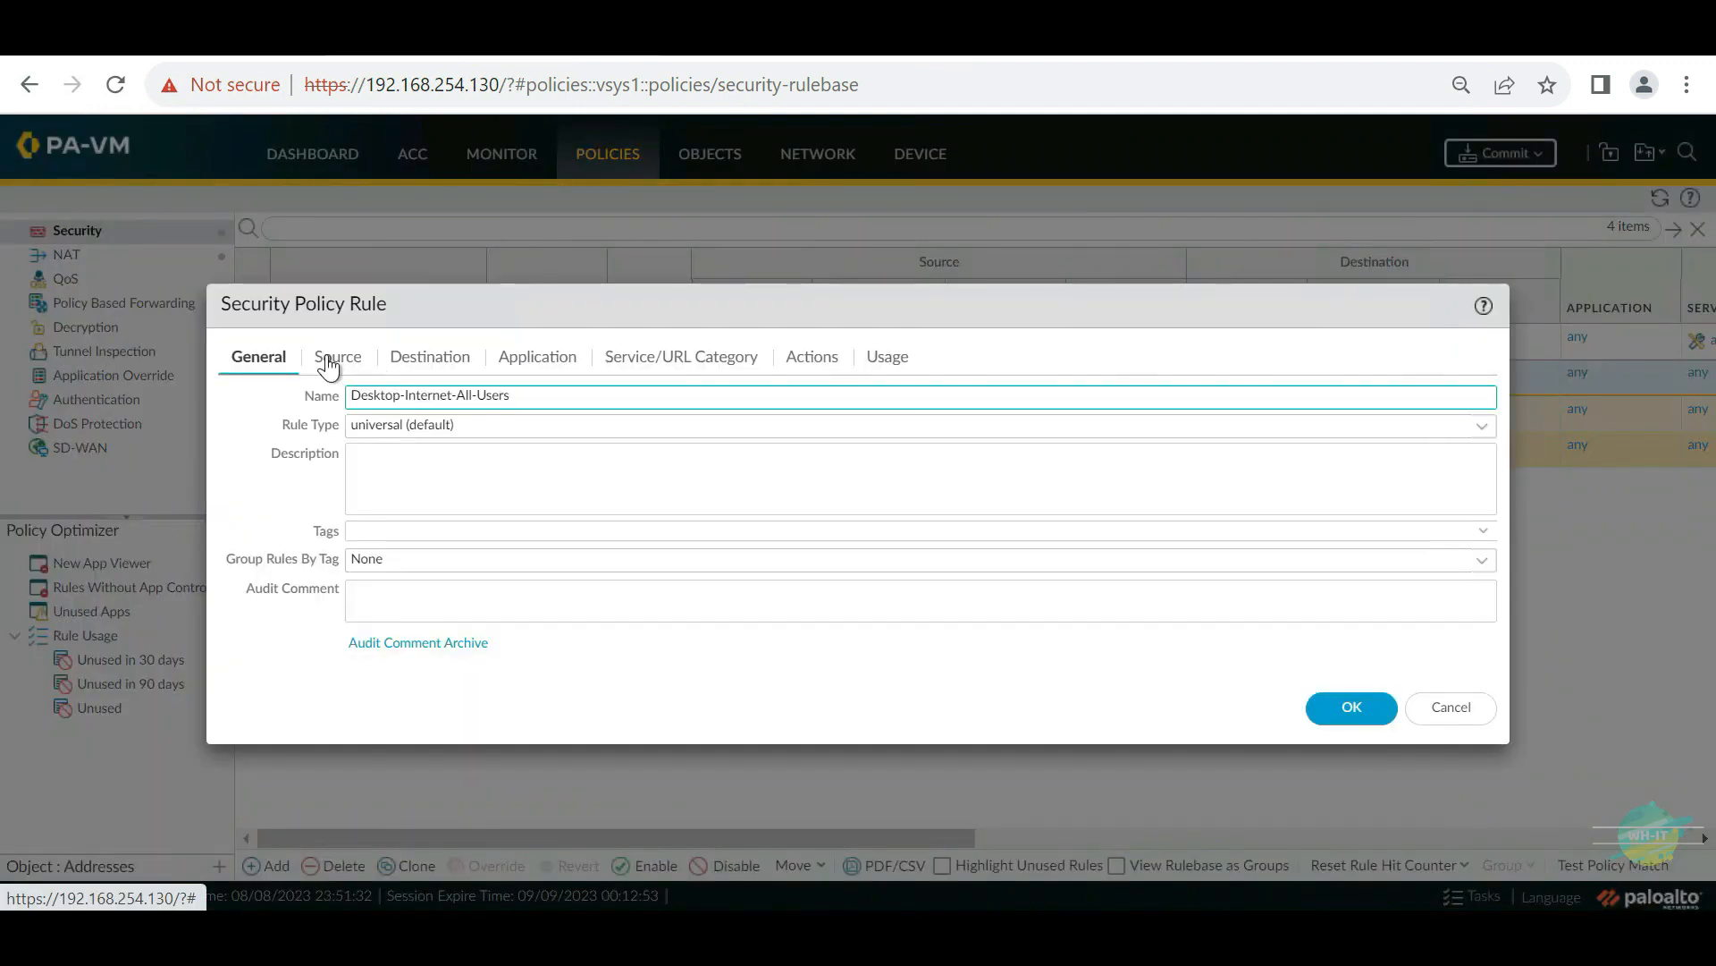
left_click(467, 365)
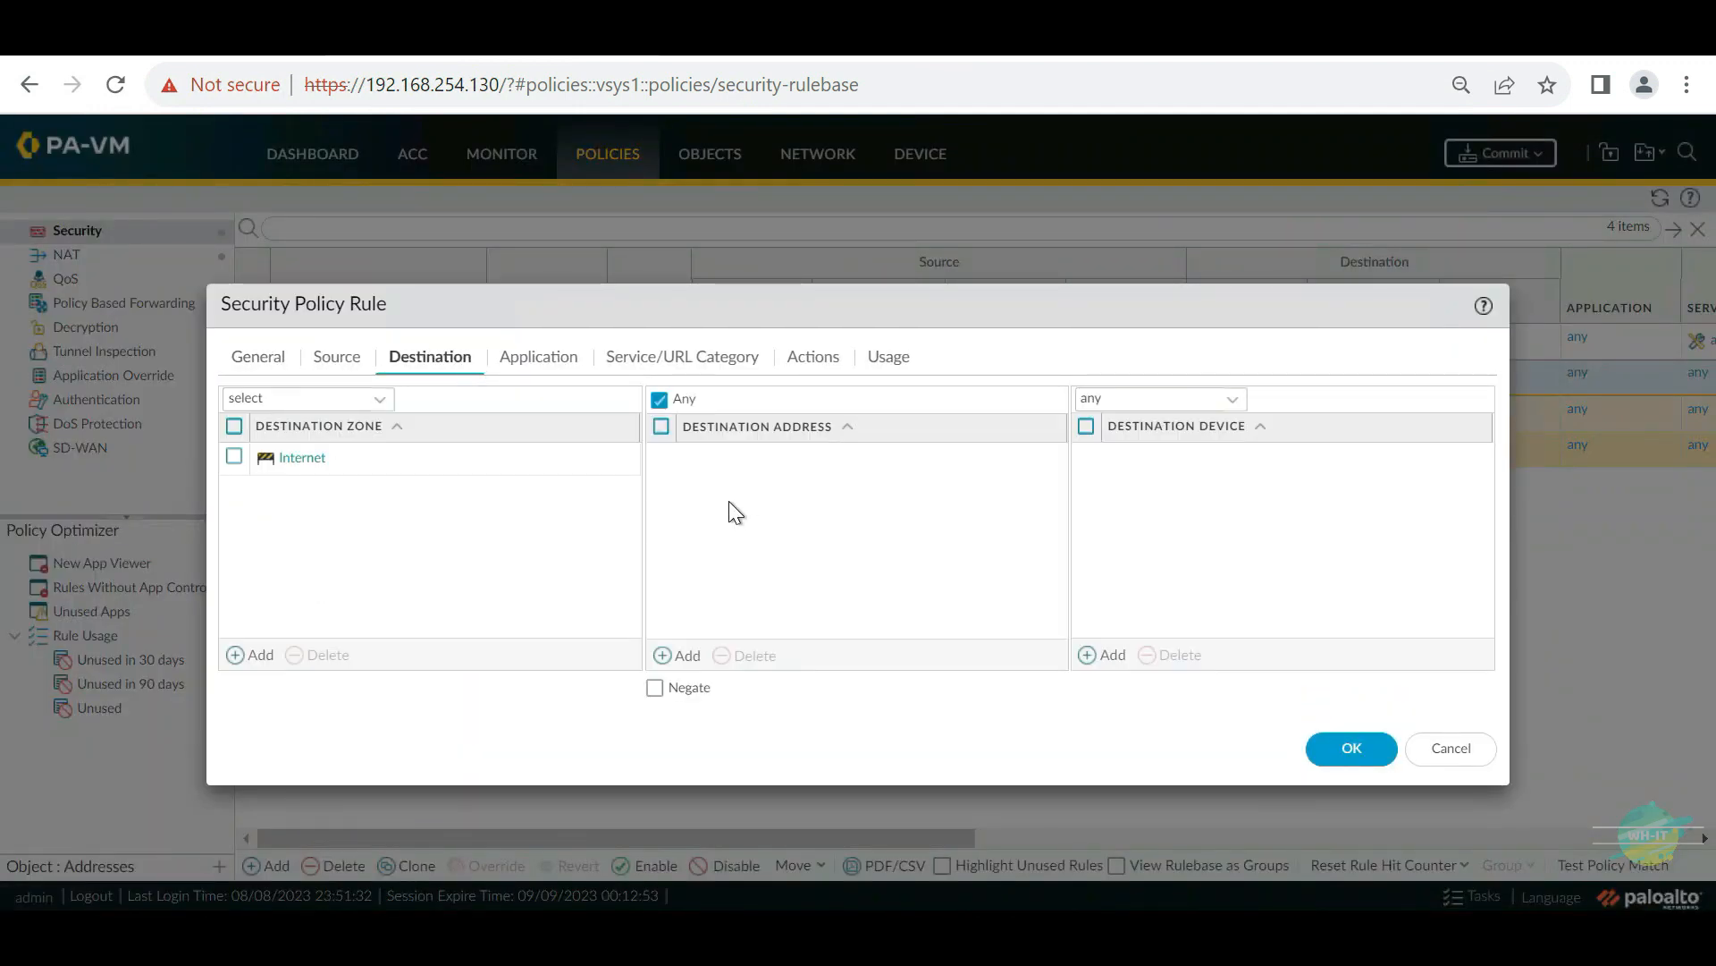
left_click(666, 362)
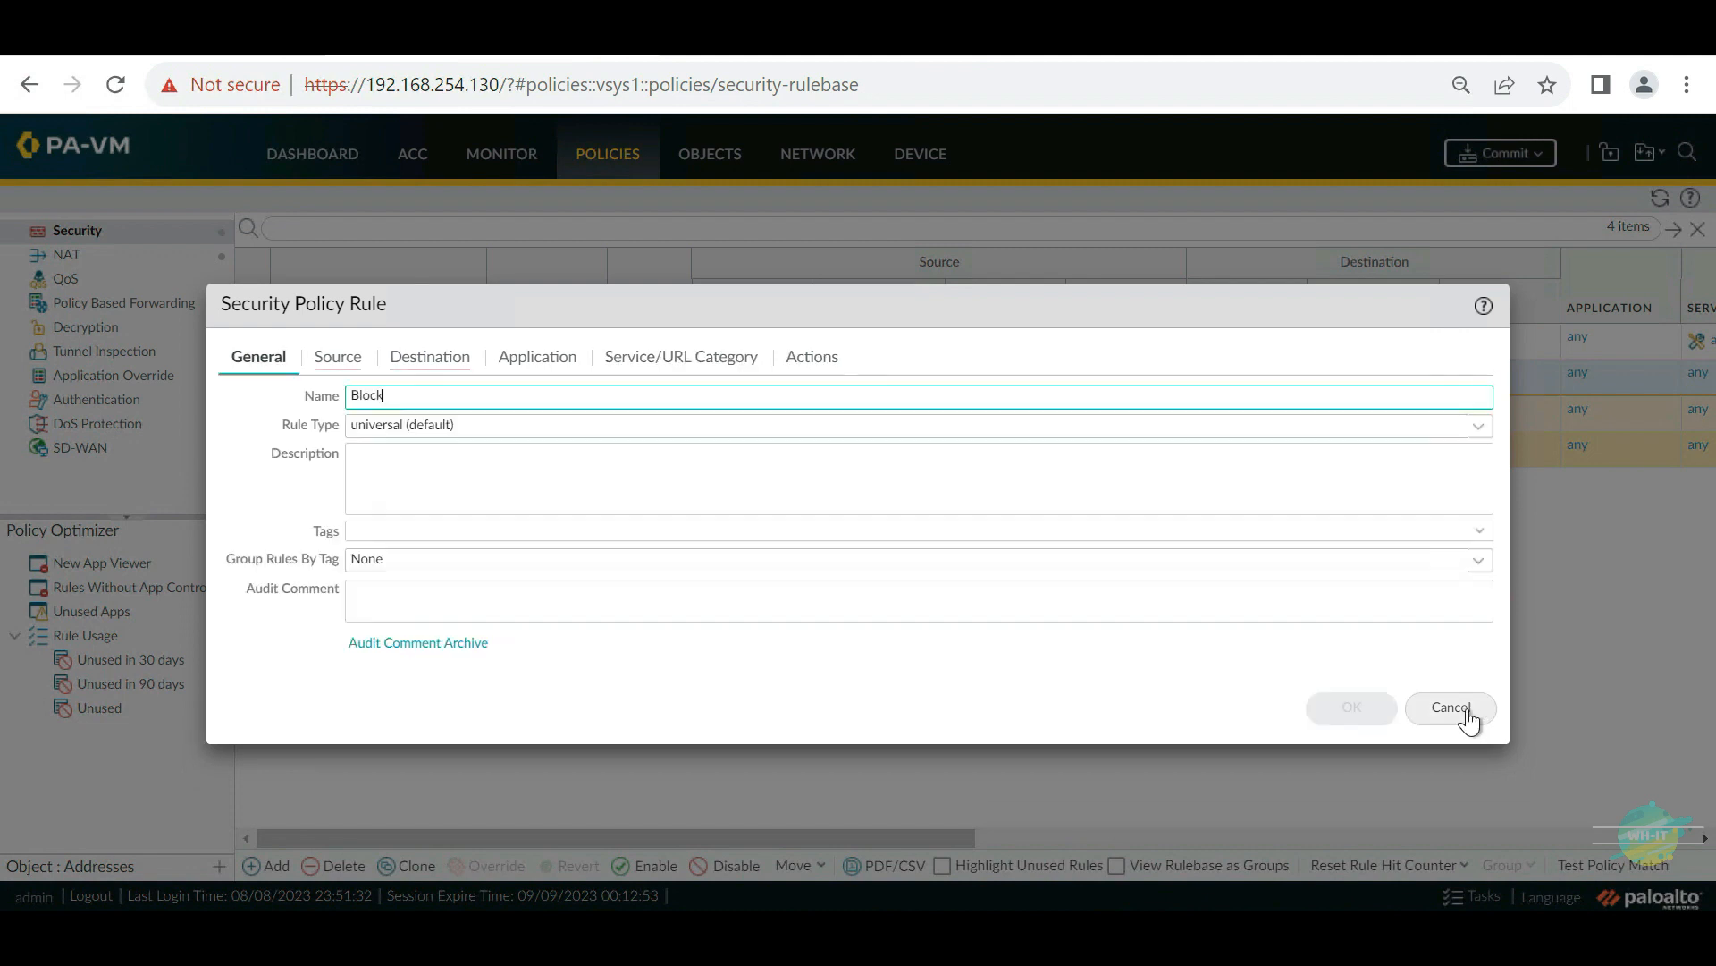
left_click(1459, 720)
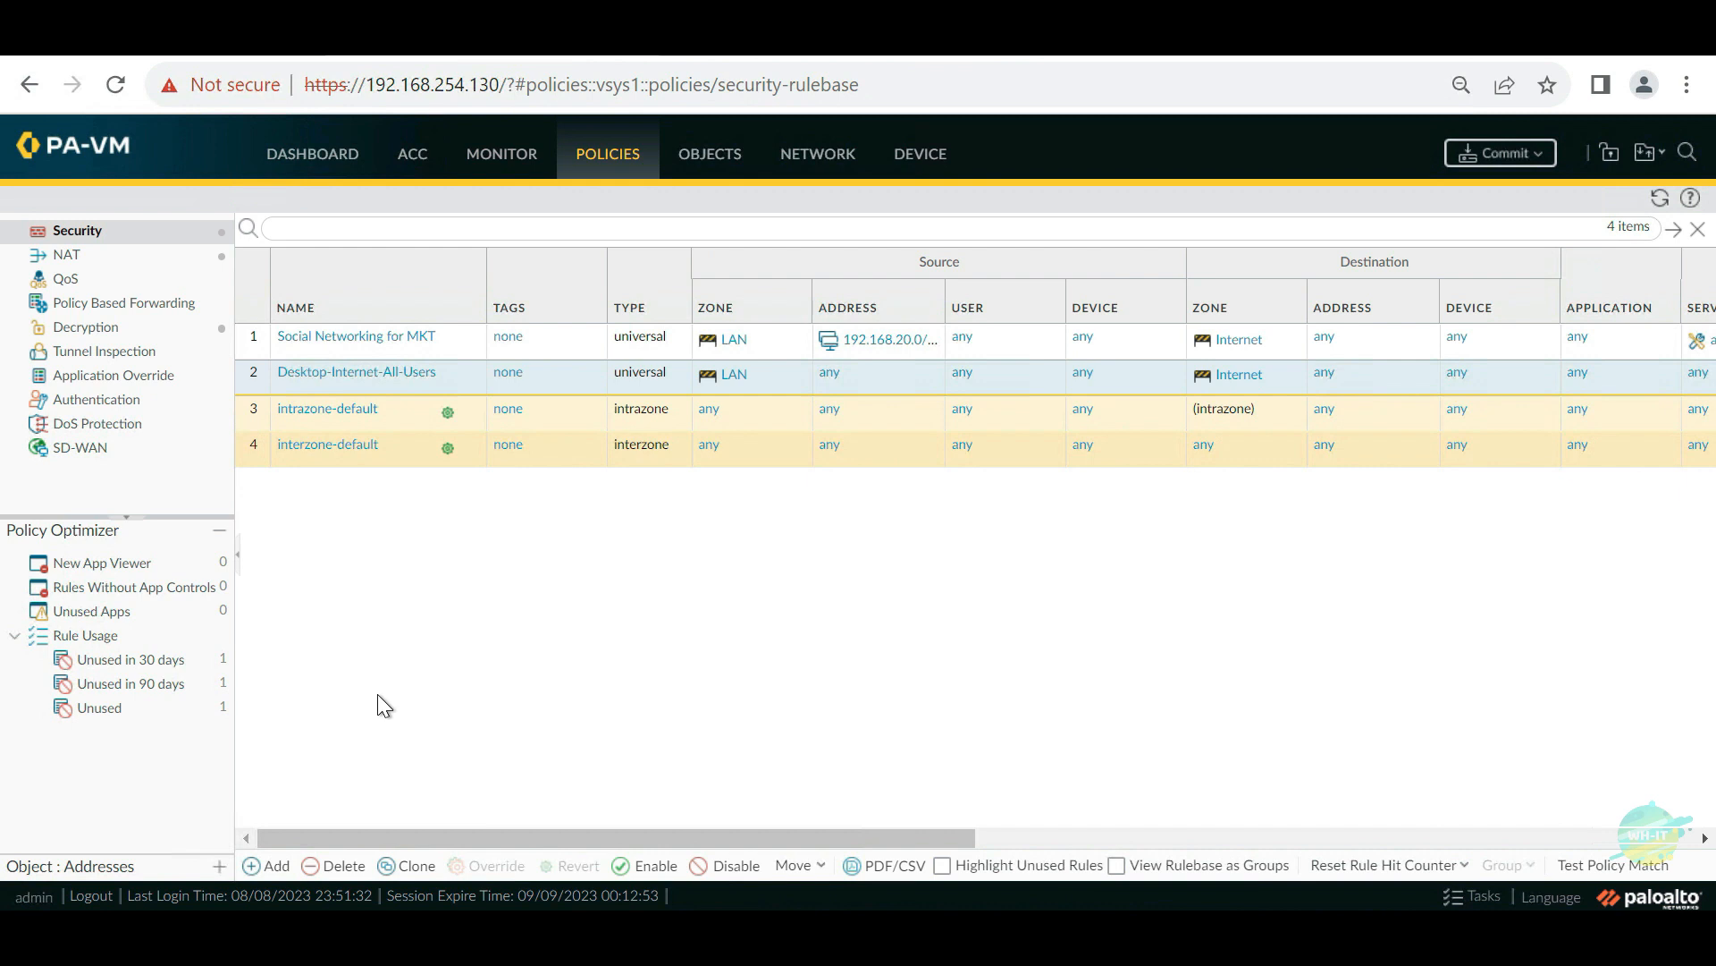
Step: Add a security policy rule named Block Malicious IP with LAN as its source zone
left_click(277, 866)
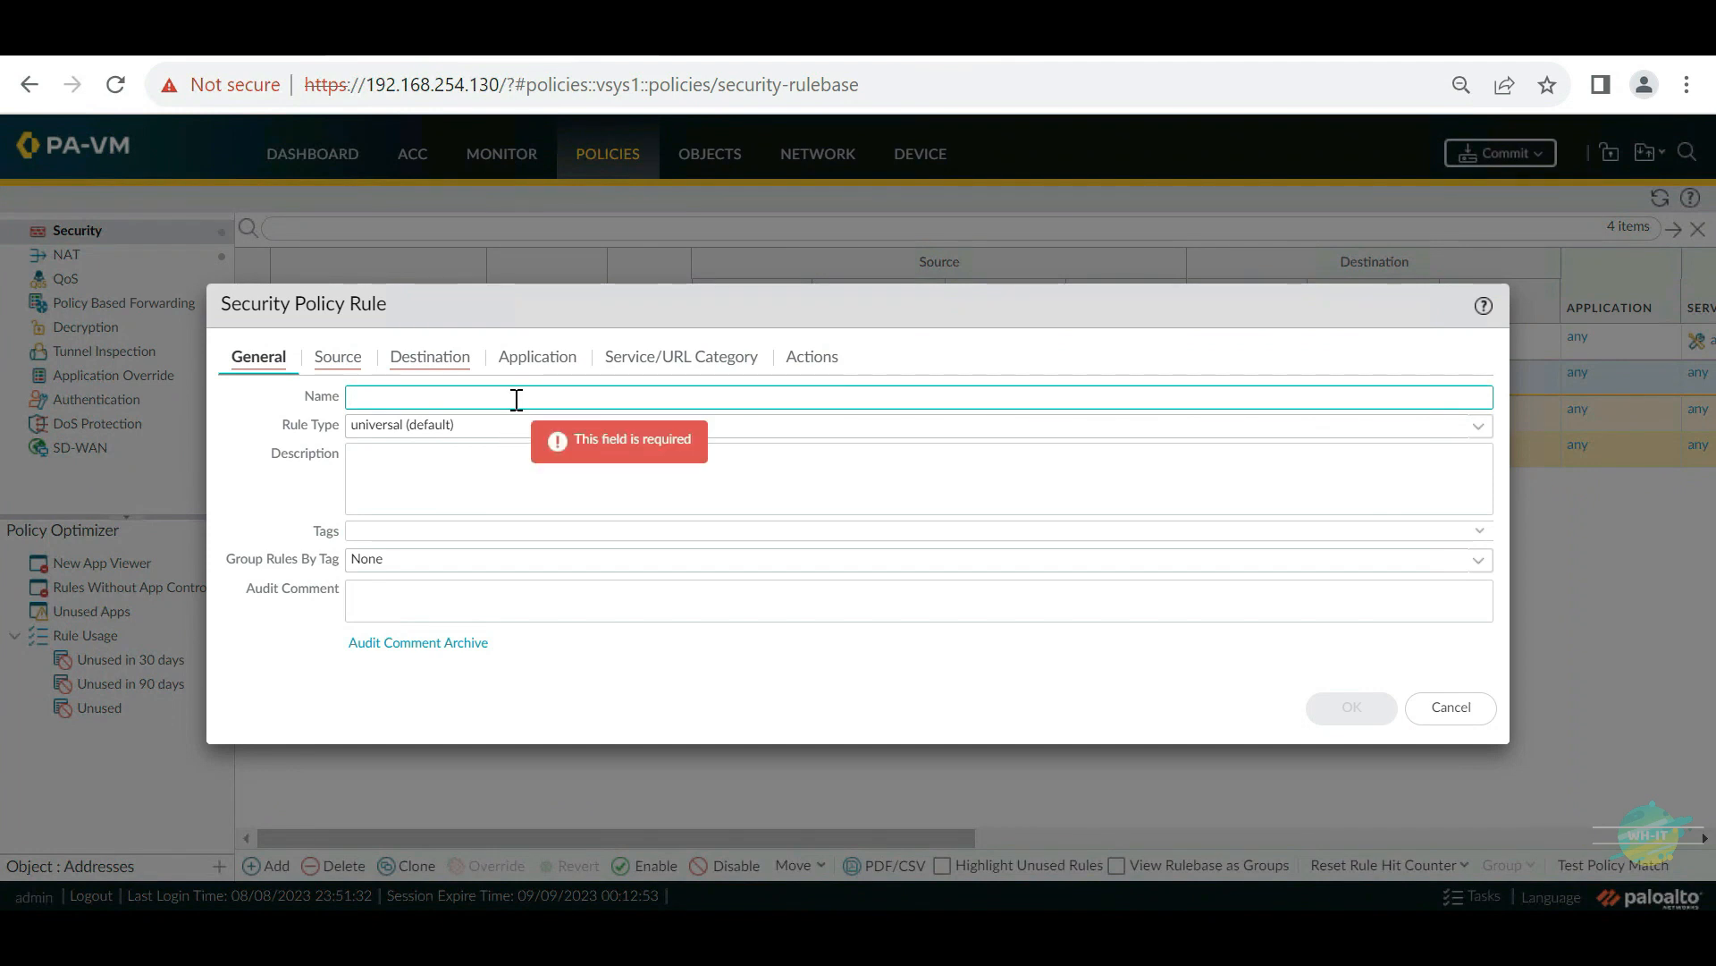
type("Block Malicious IP")
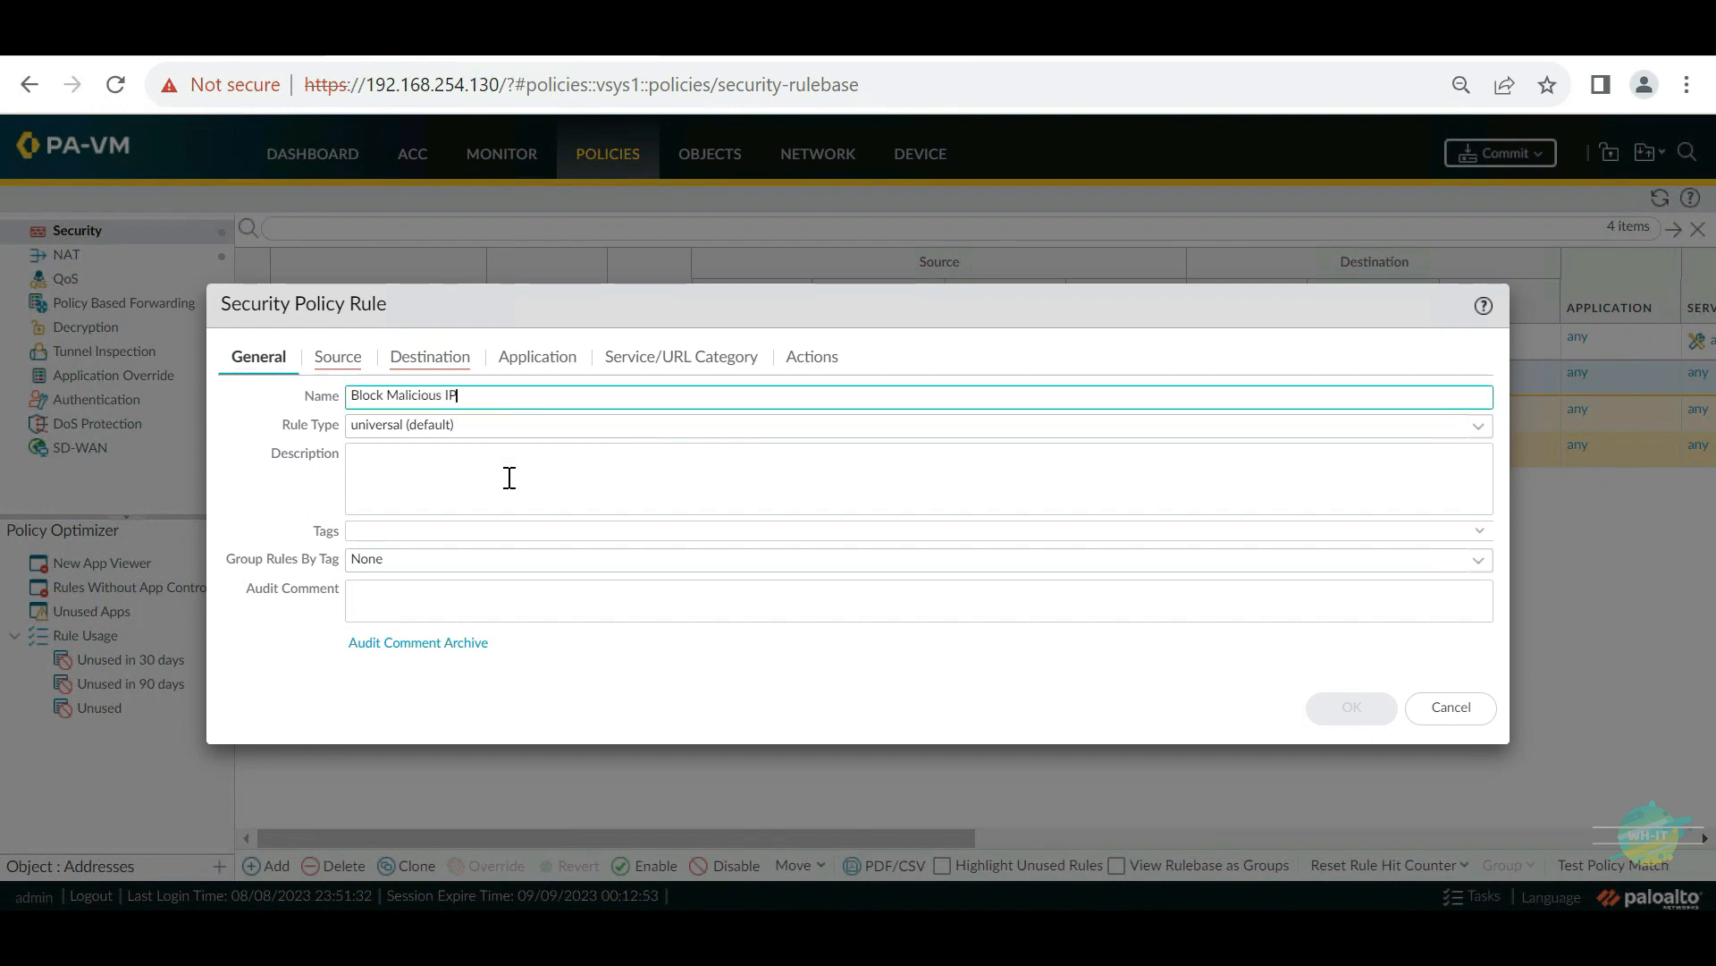
left_click(358, 357)
left_click(257, 660)
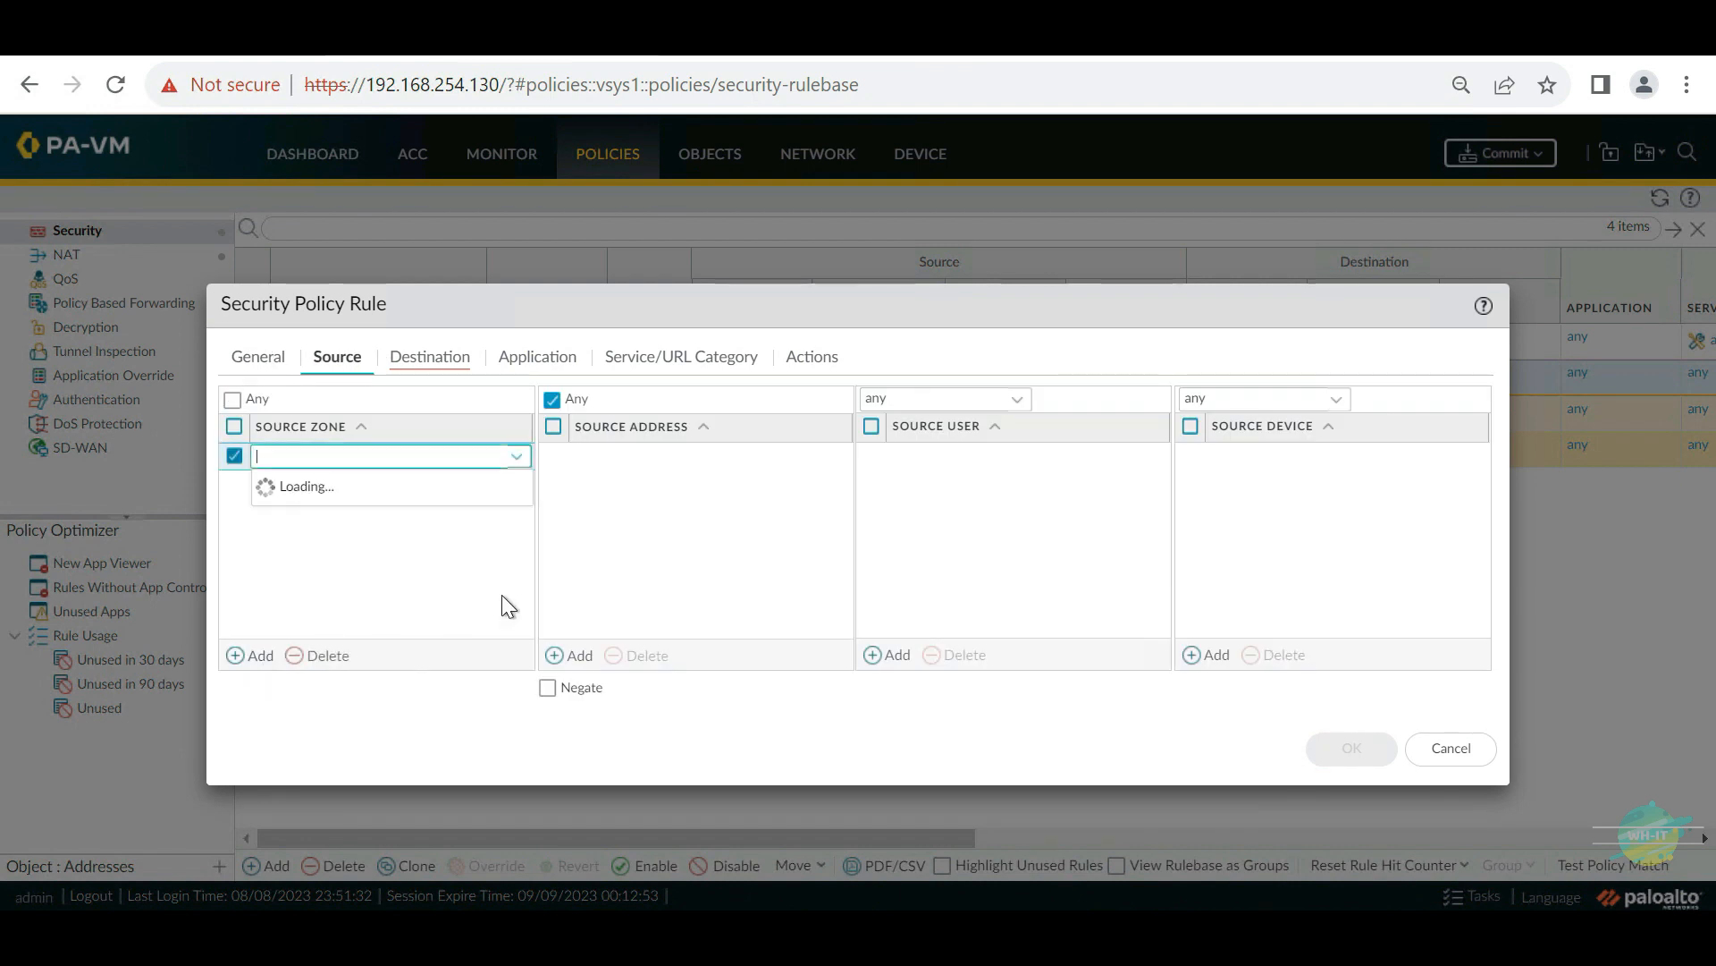
left_click(318, 513)
left_click(348, 586)
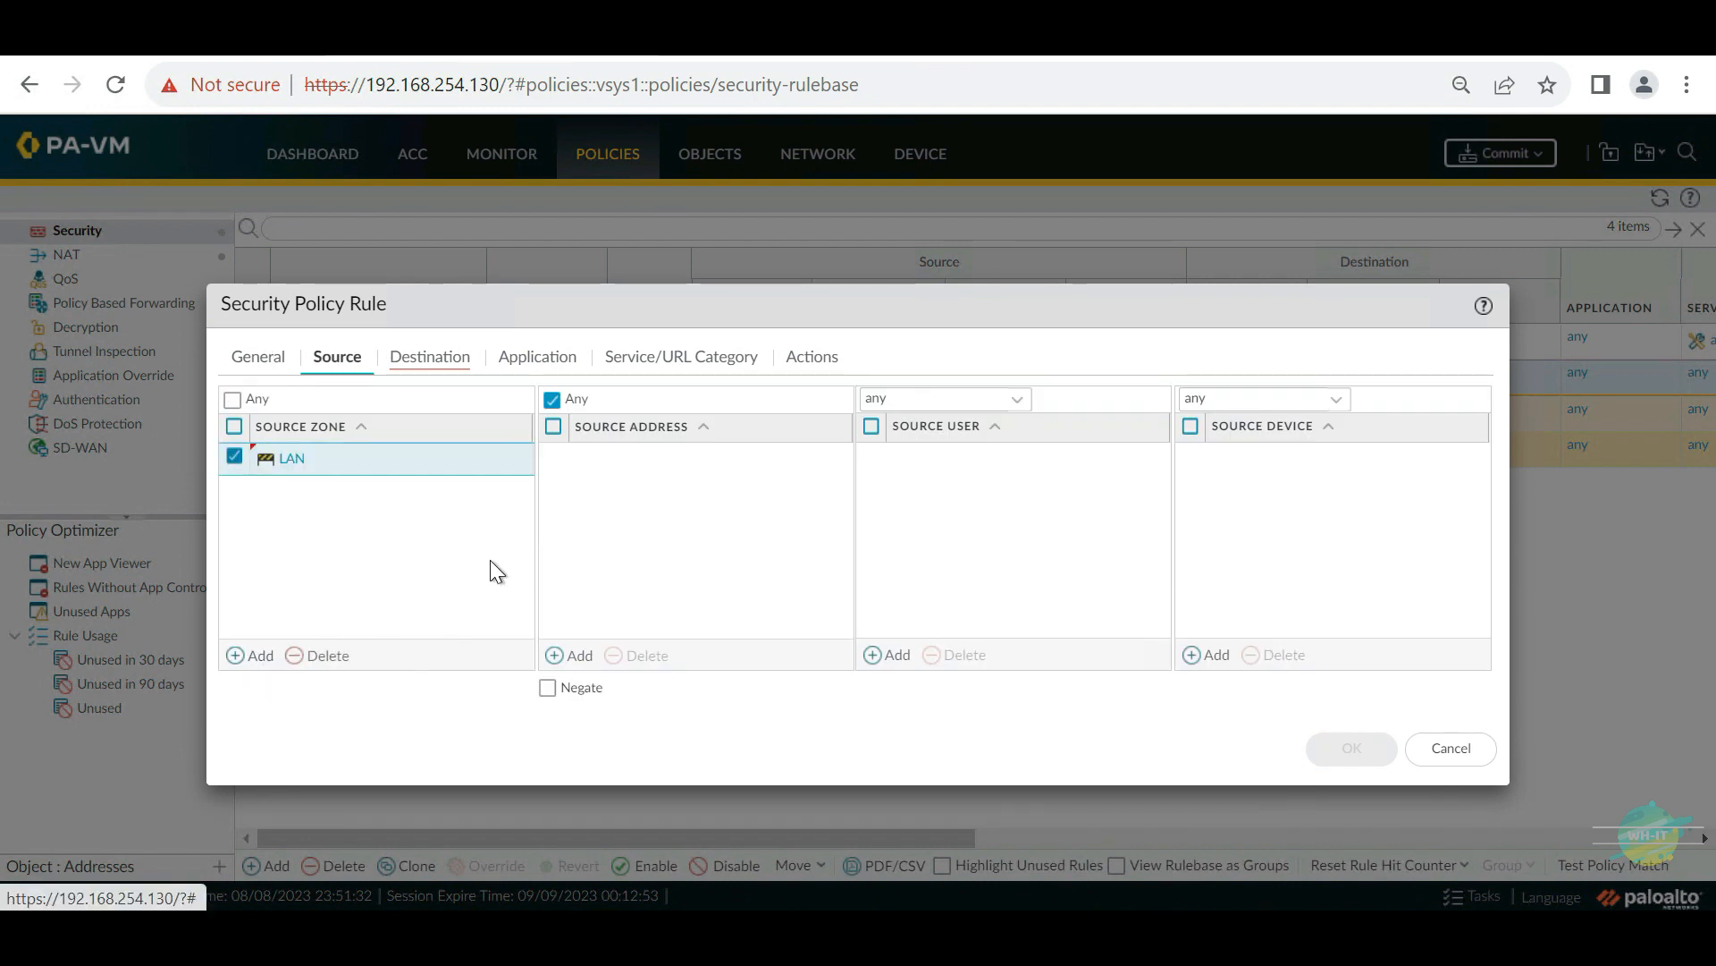
Step: Set the rule's destination zone to Internet and its destination address to the Block Malicious IP external dynamic list
left_click(432, 361)
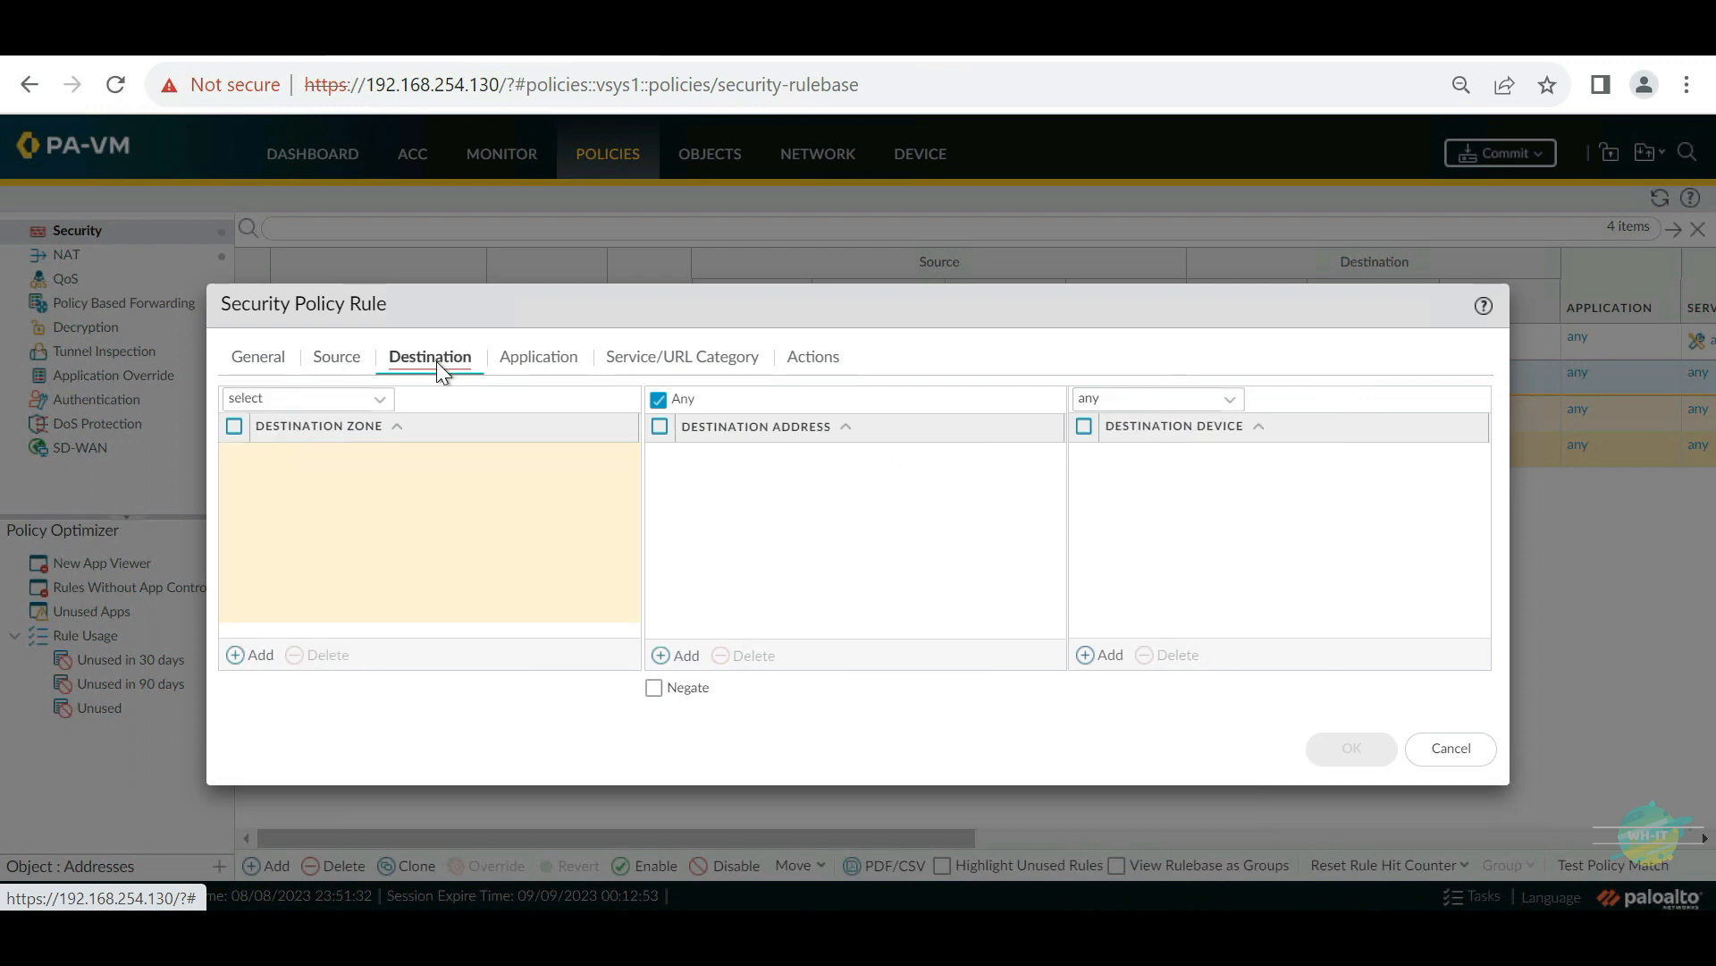
left_click(251, 657)
left_click(298, 487)
left_click(372, 549)
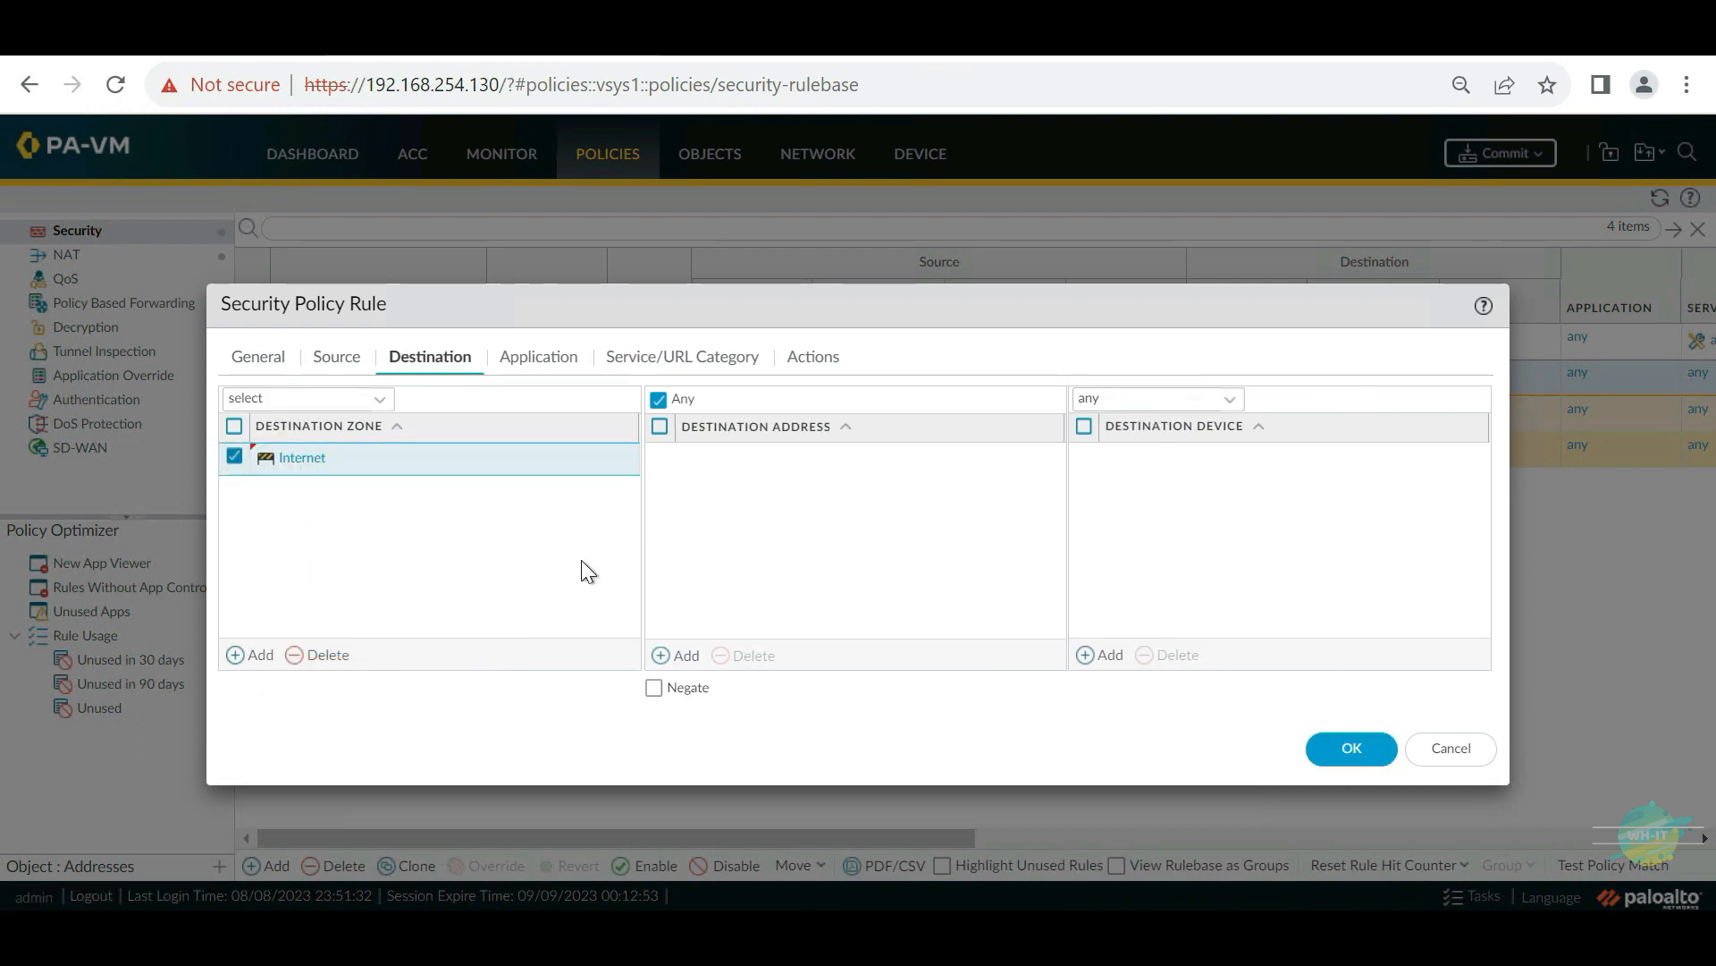
left_click(662, 657)
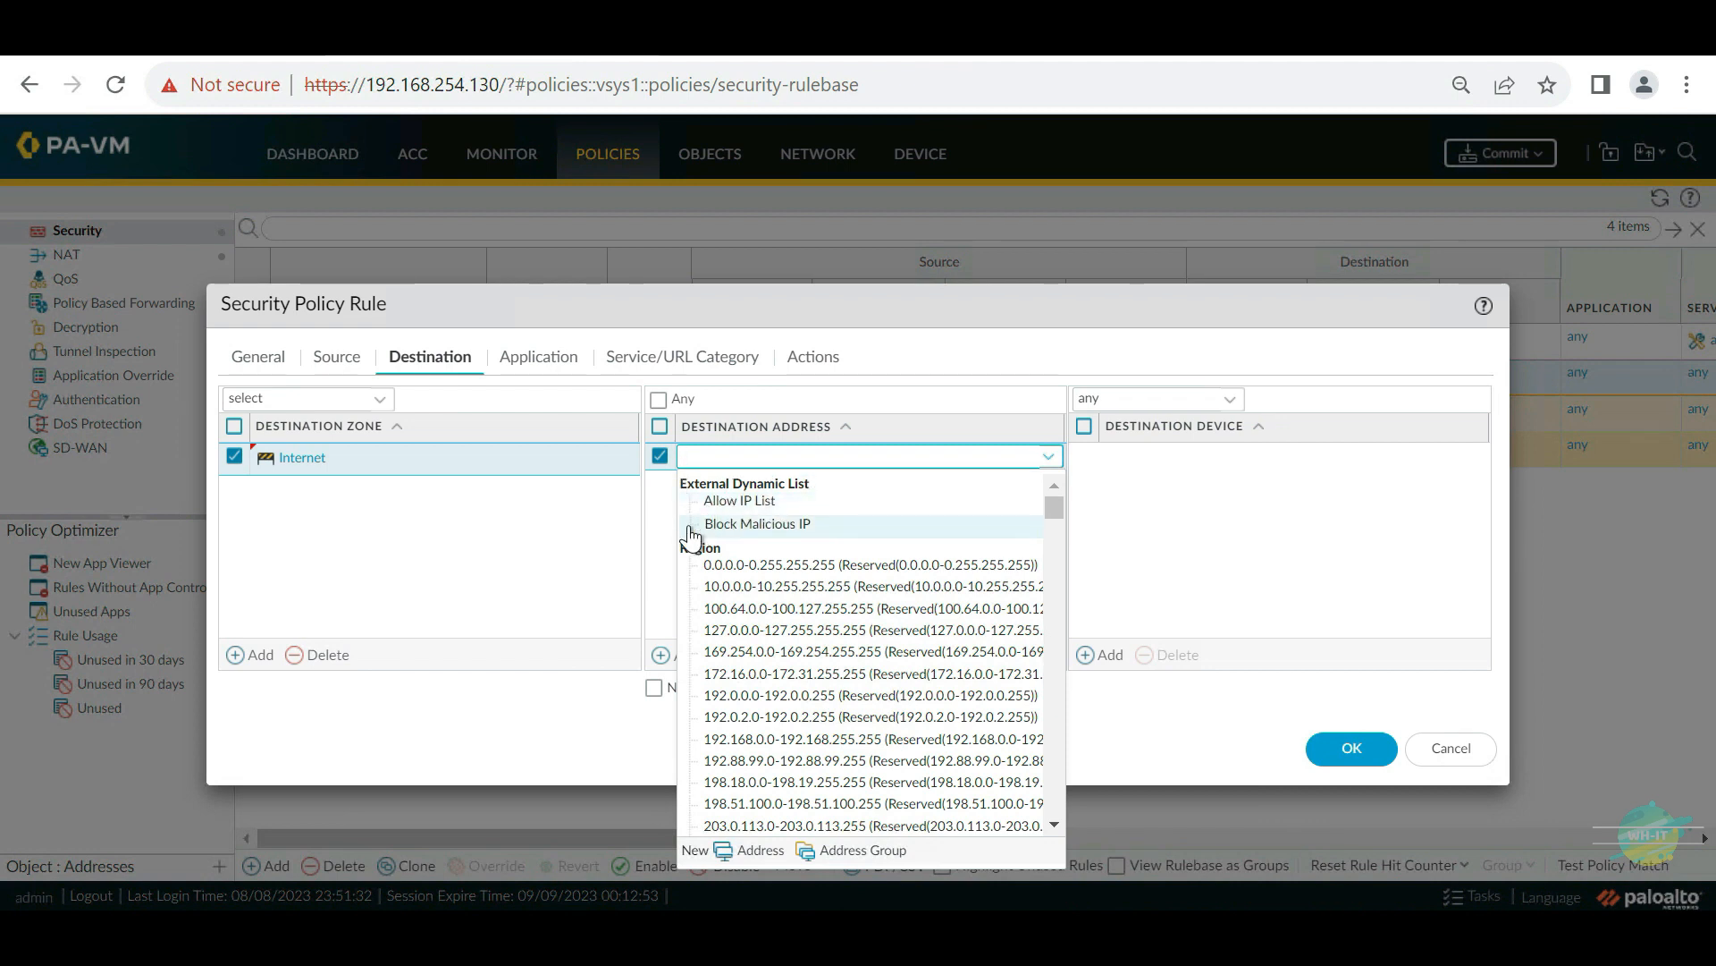
left_click(798, 529)
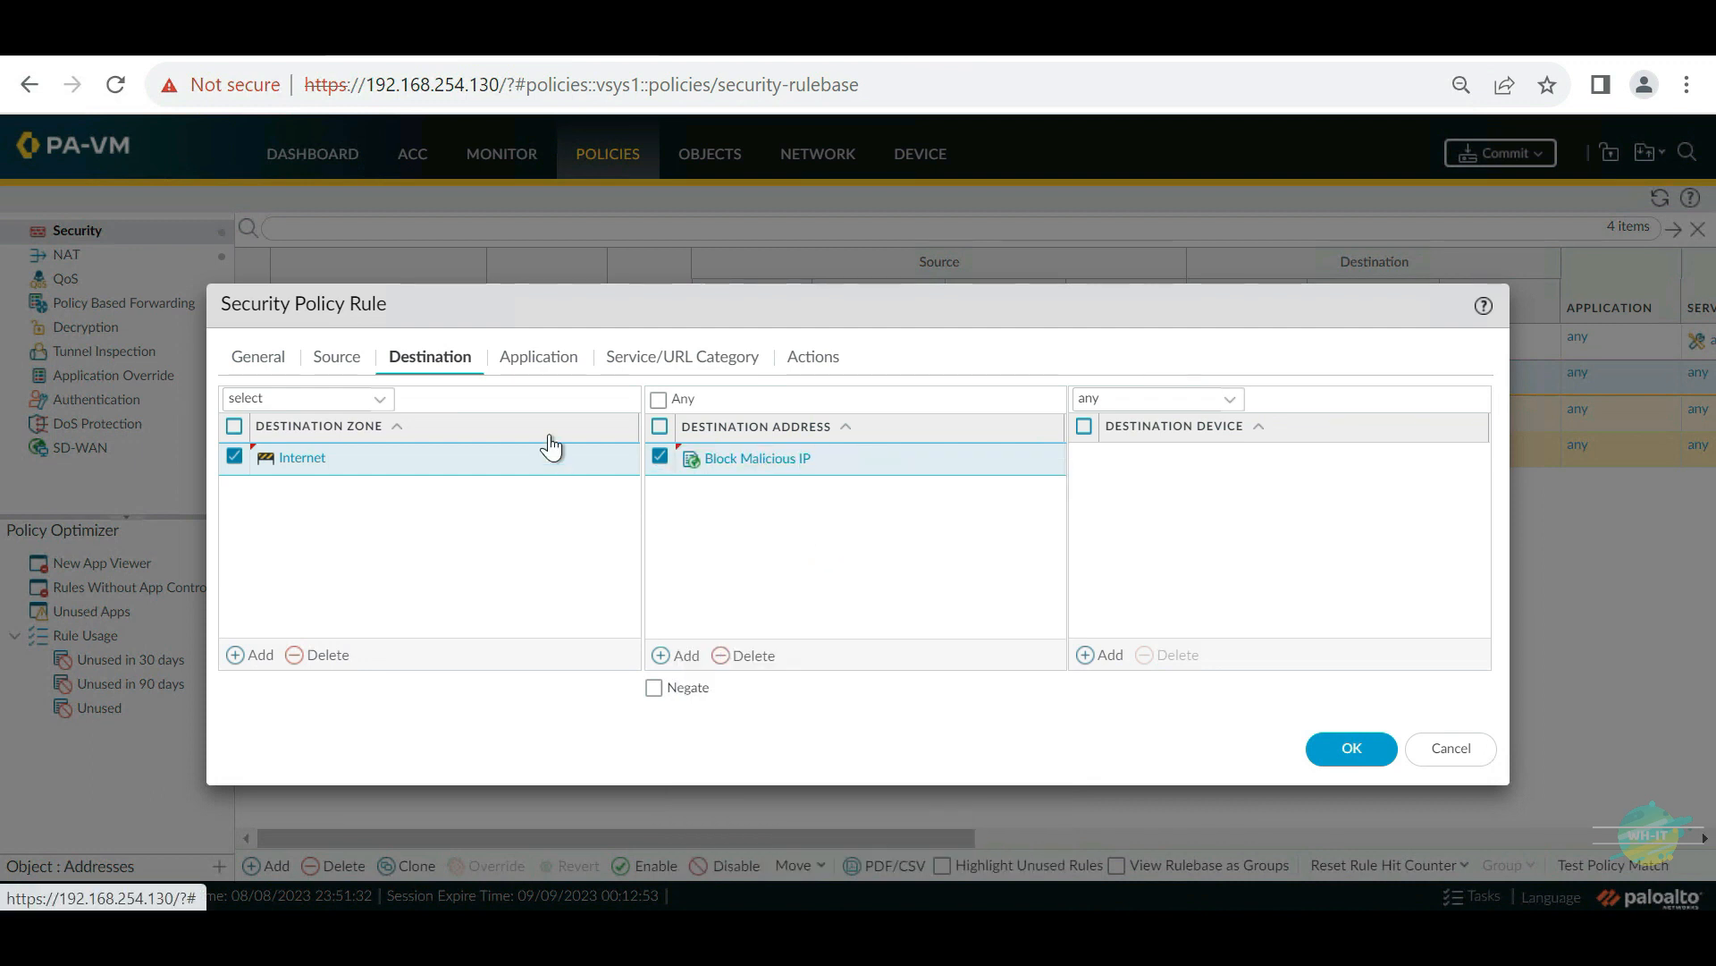
Step: Set the rule's service to any and its action to Deny, and save the rule
left_click(526, 355)
left_click(699, 366)
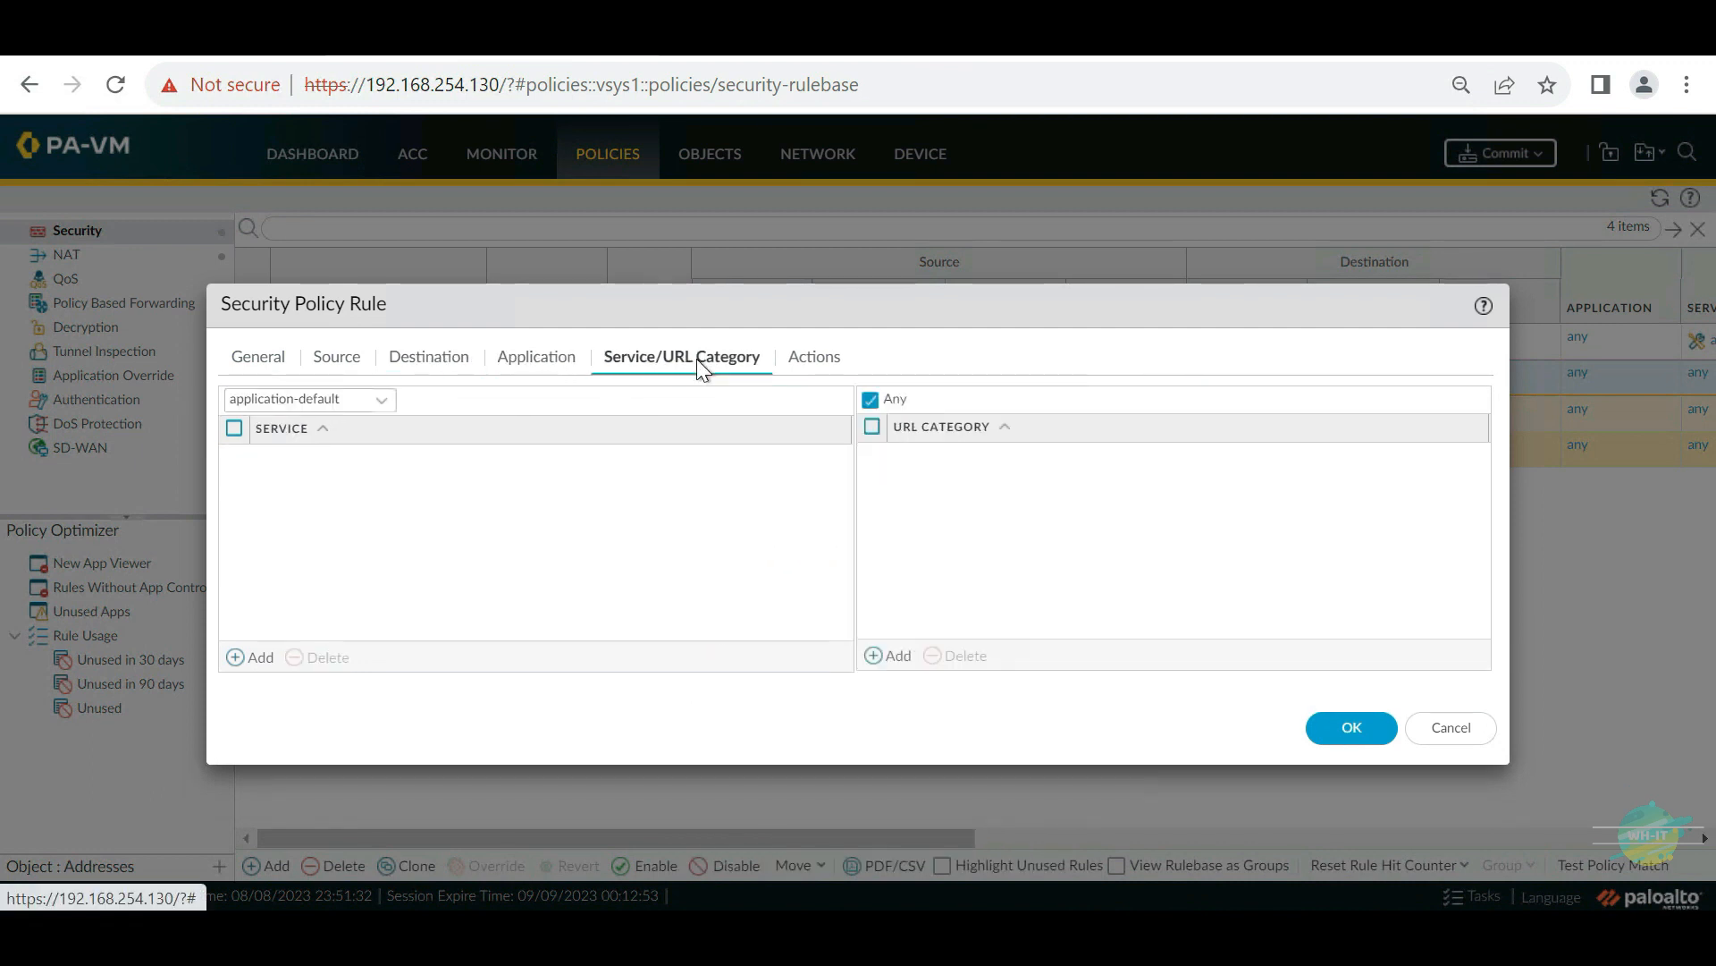
left_click(339, 399)
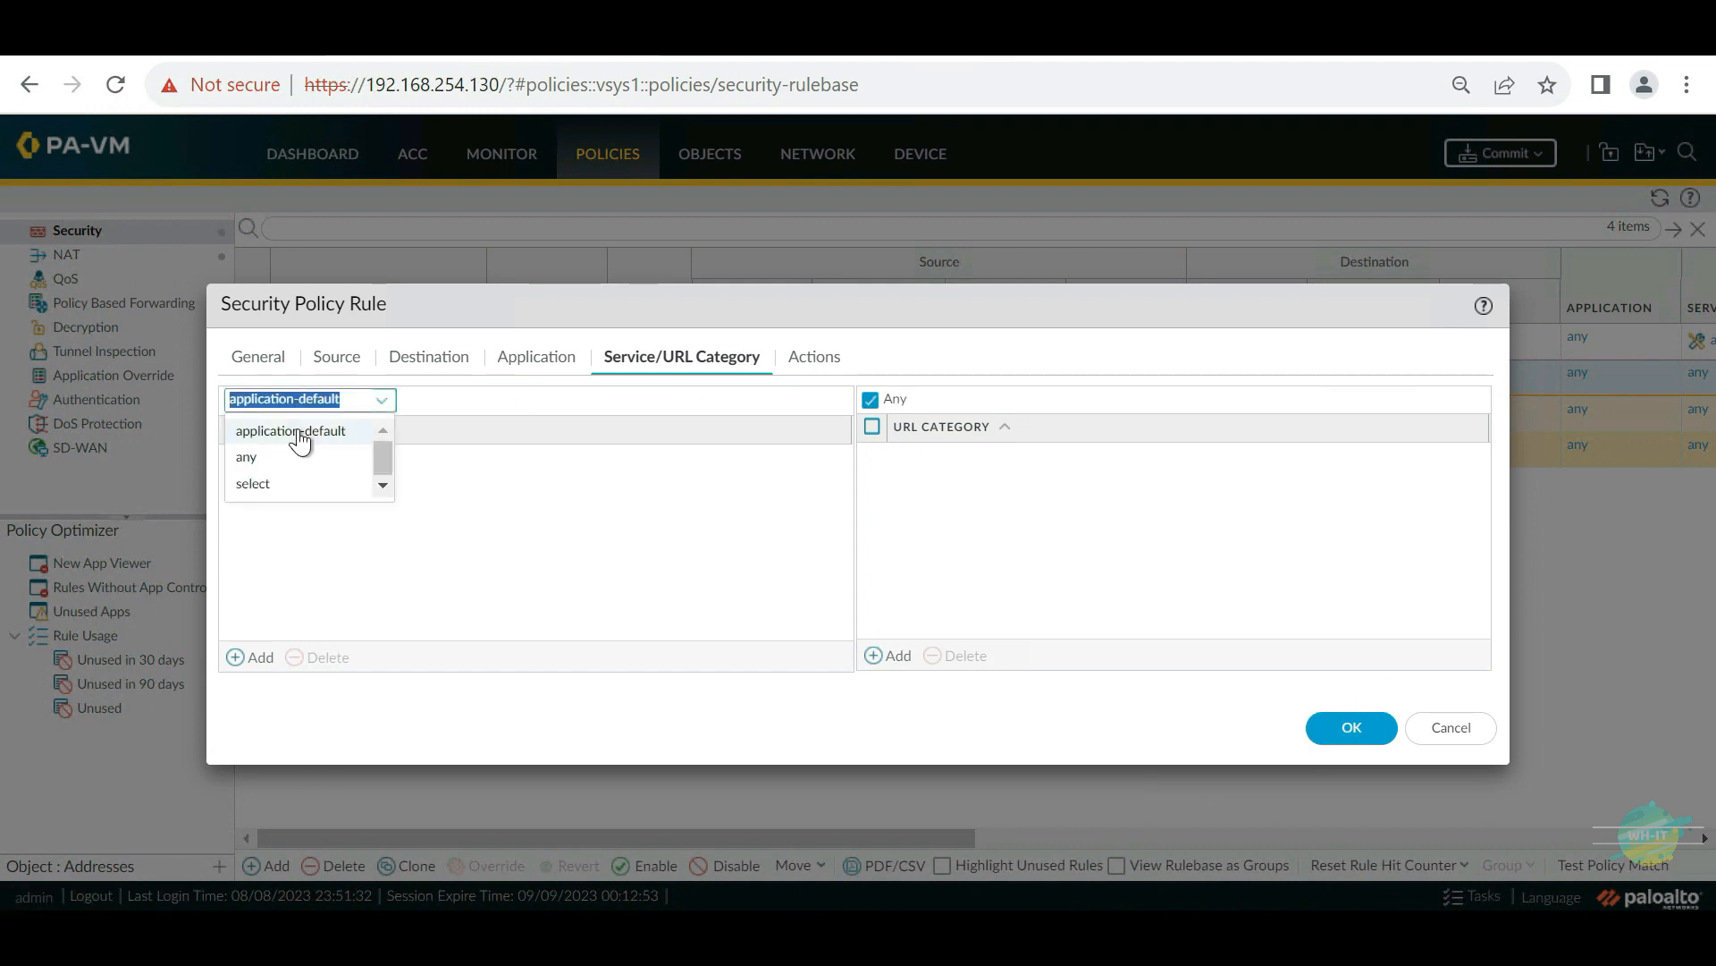
left_click(268, 456)
left_click(819, 355)
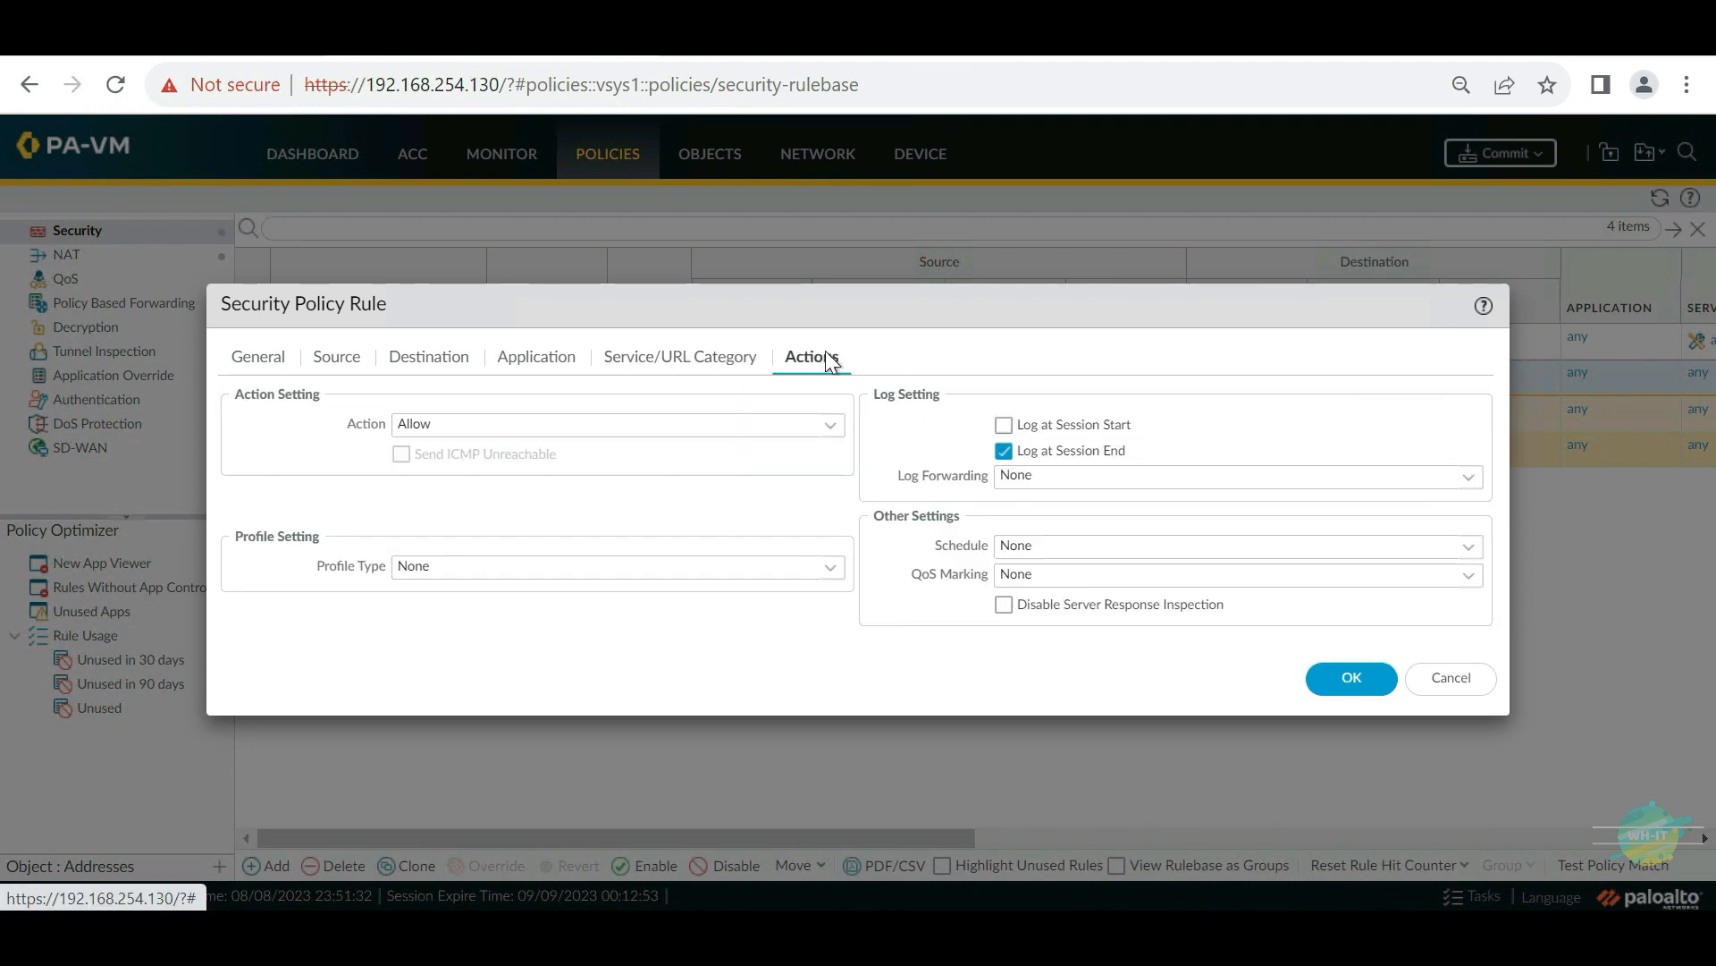
left_click(831, 433)
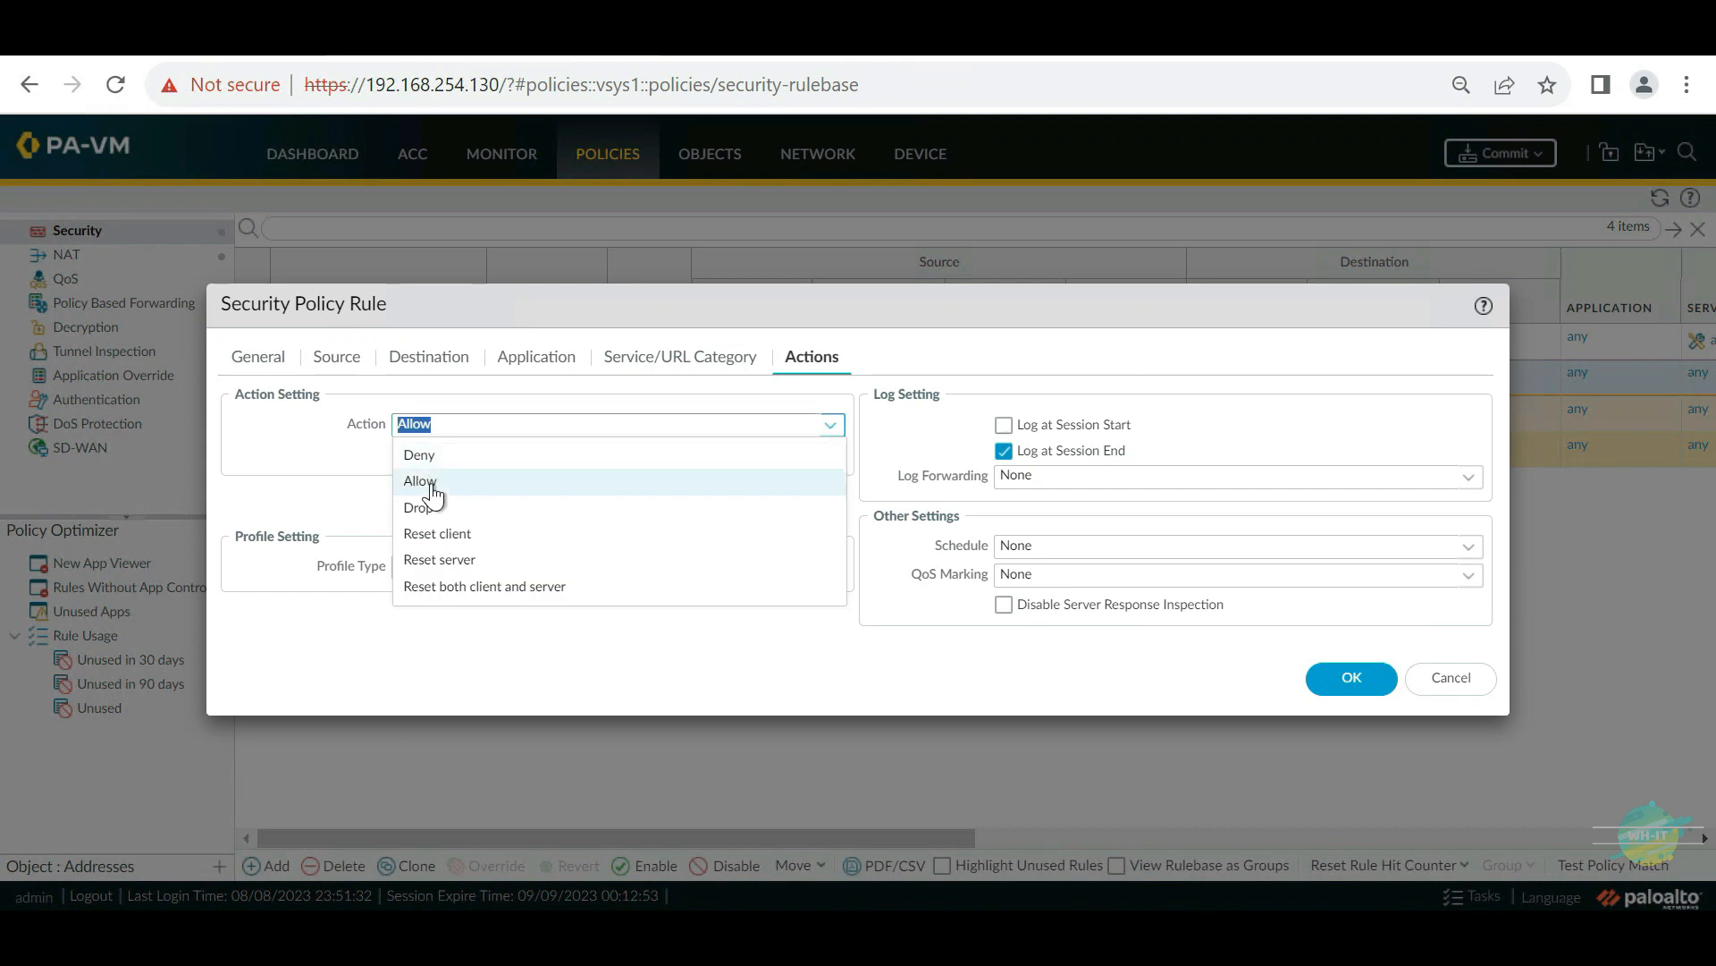
left_click(432, 460)
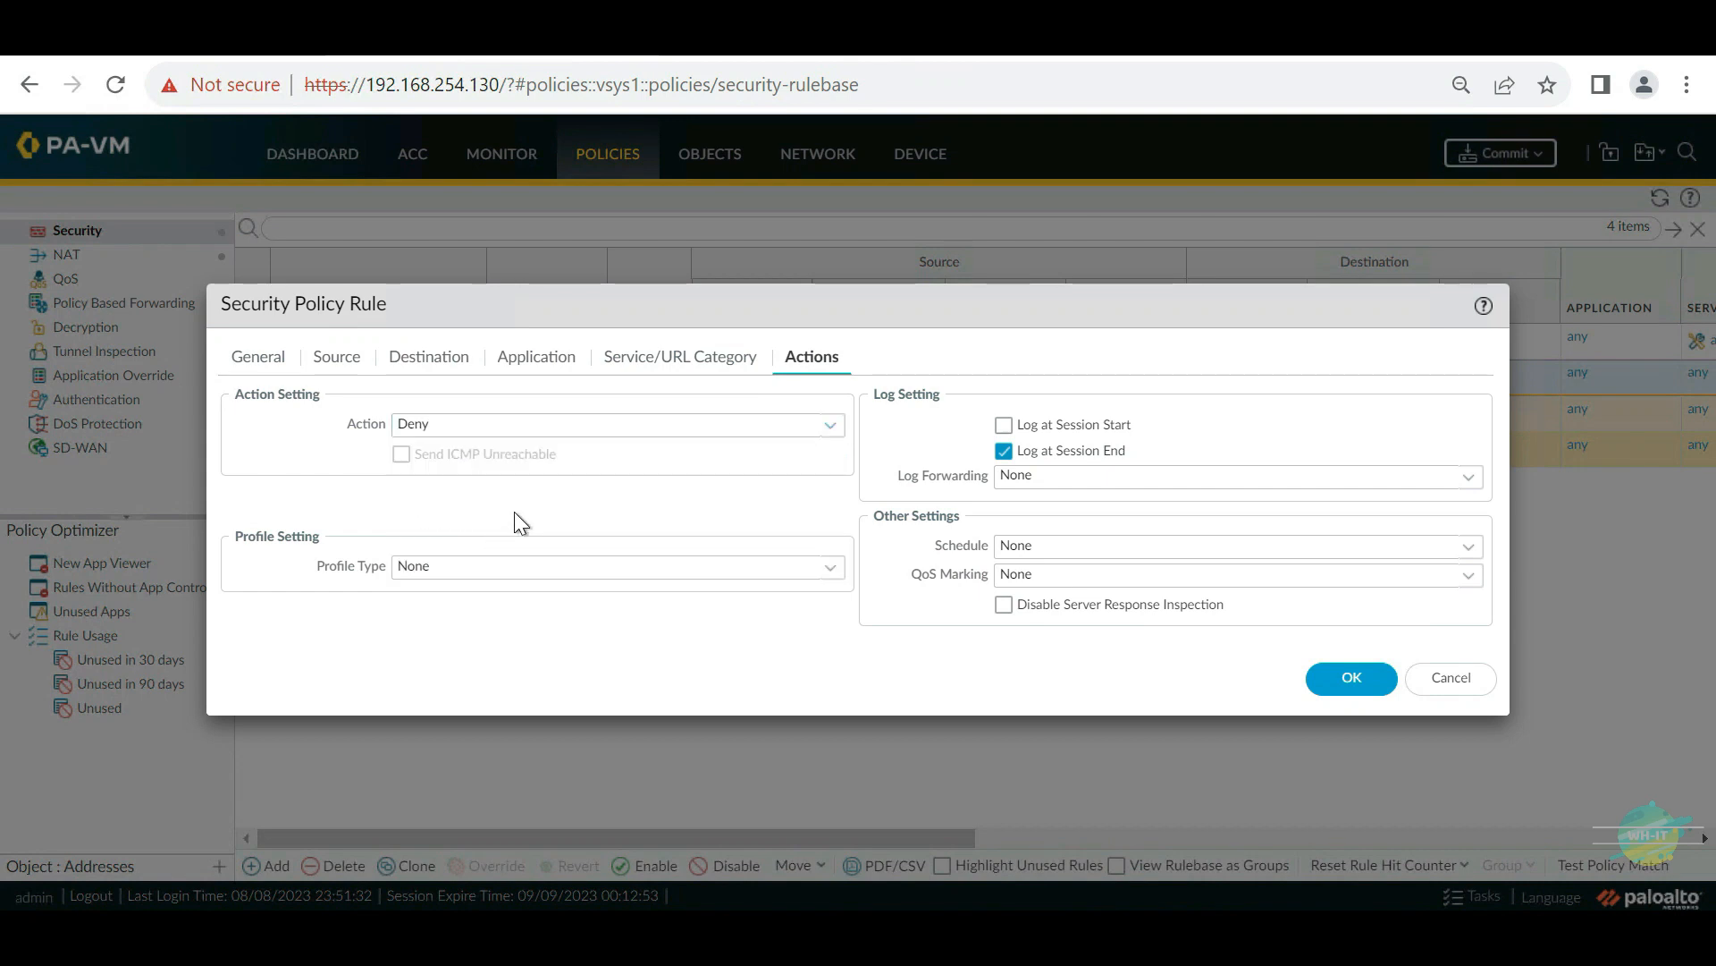
left_click(1353, 687)
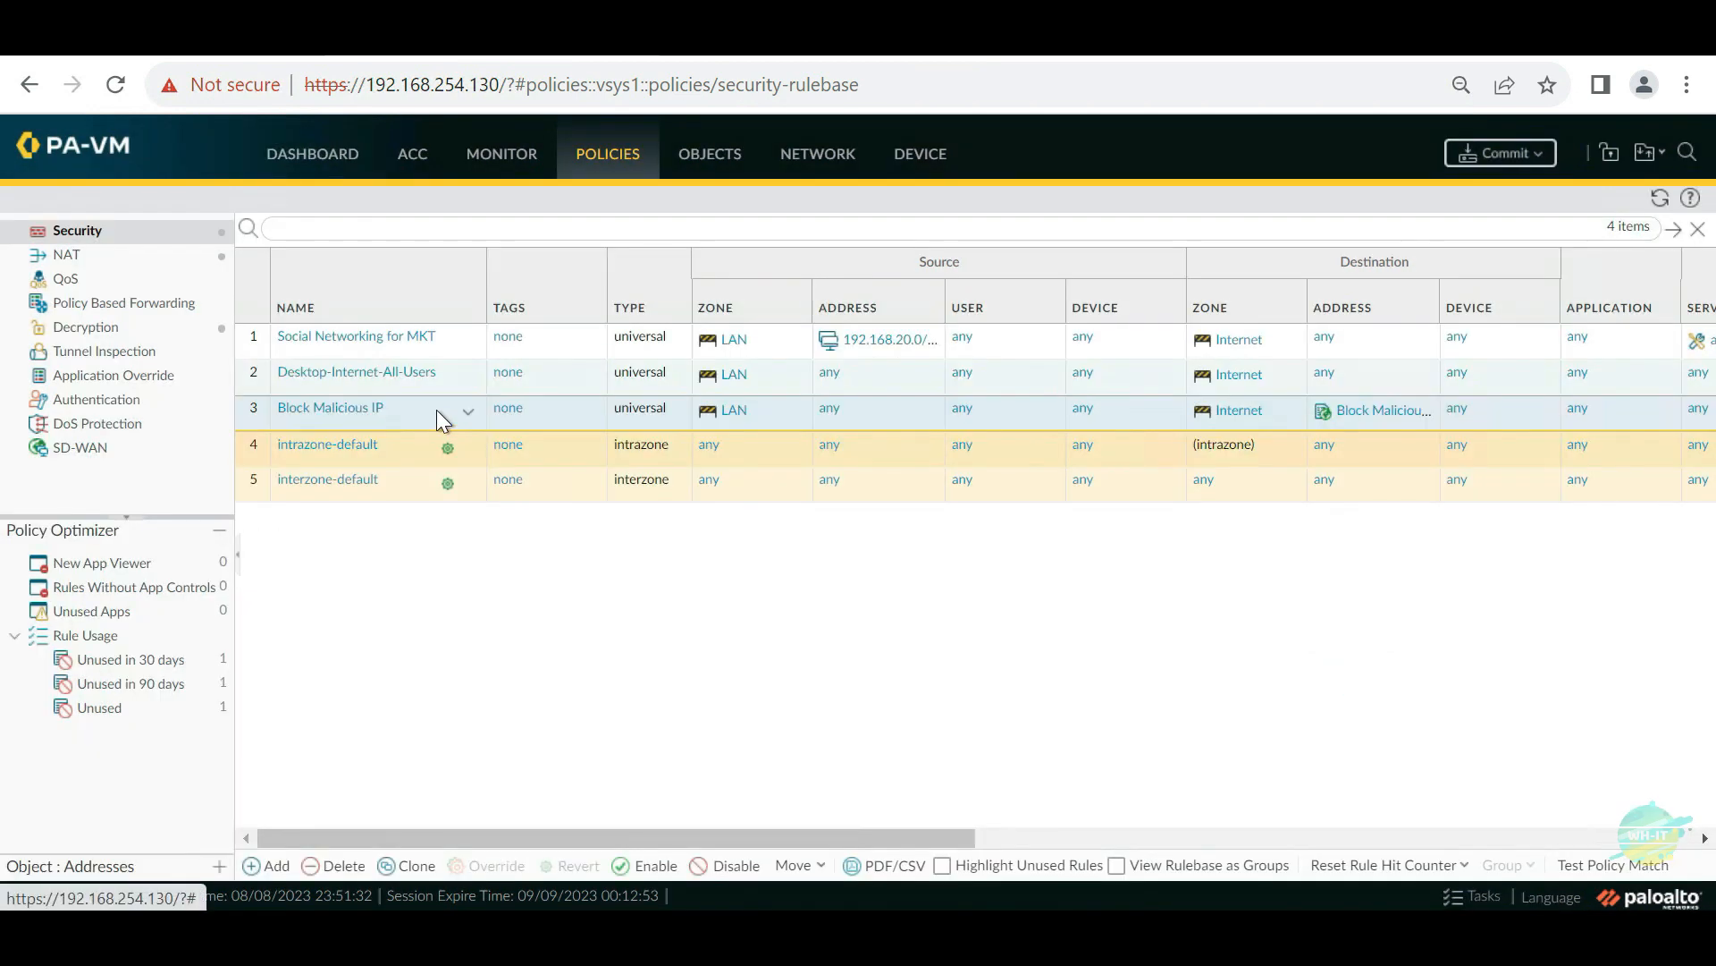
Step: Move the Block Malicious IP rule to the top of the security rulebase and clone it
left_click(795, 865)
left_click(830, 757)
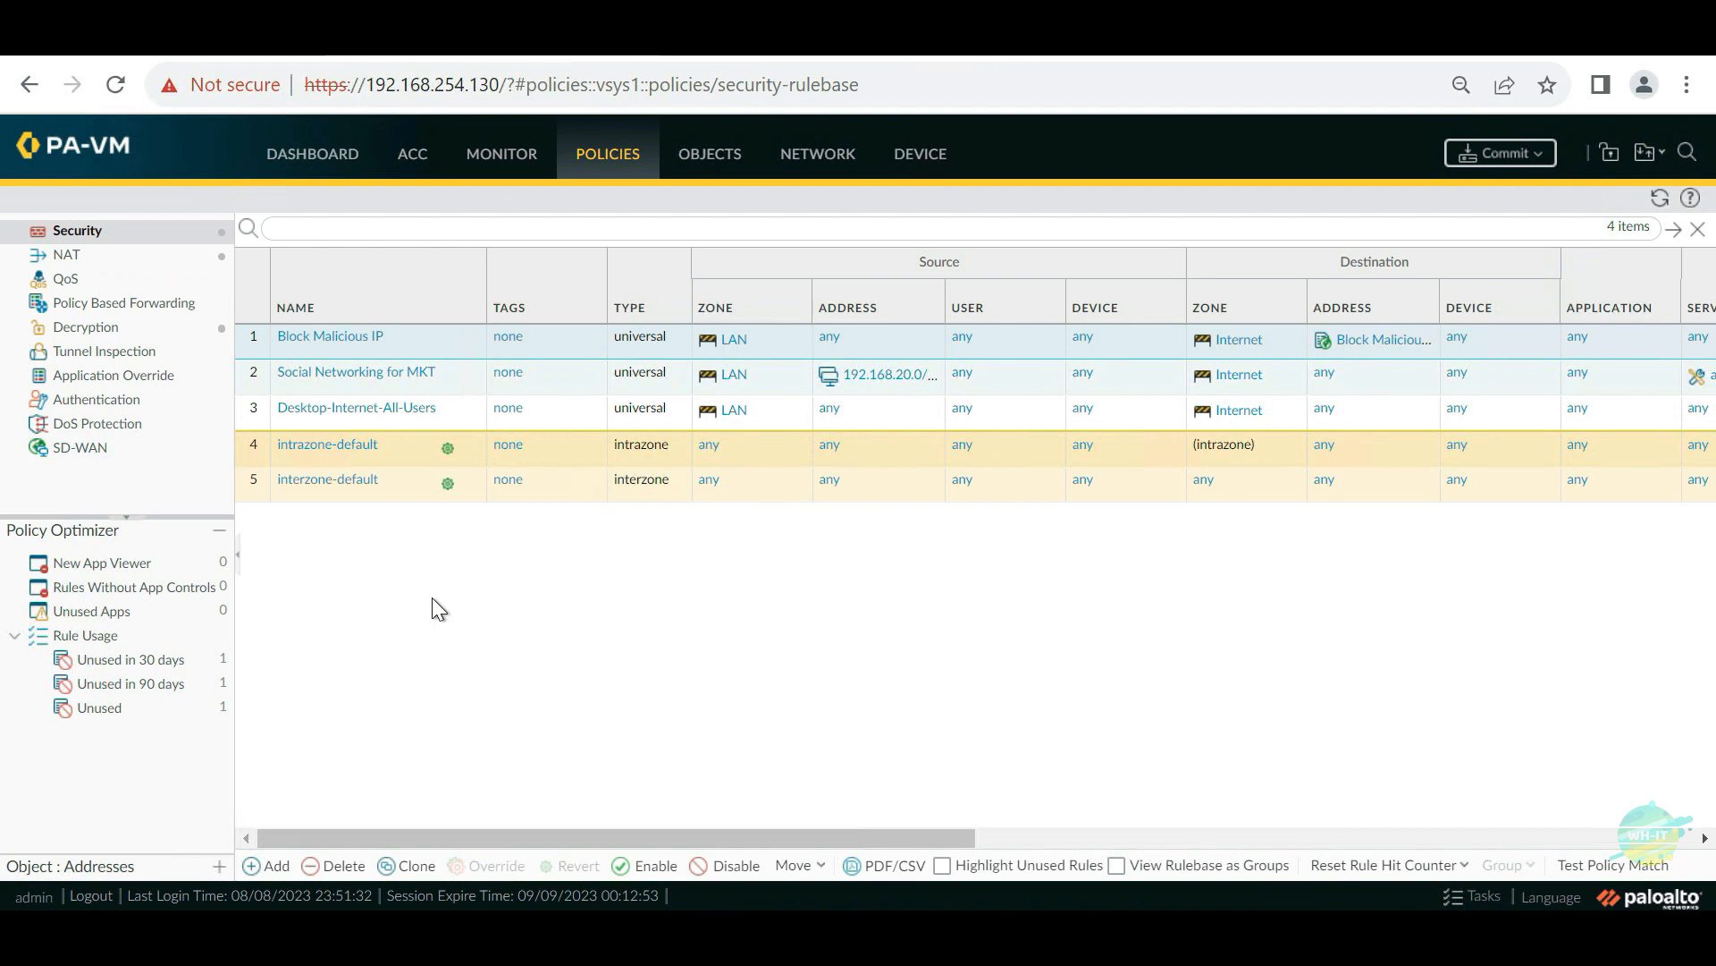
left_click(412, 866)
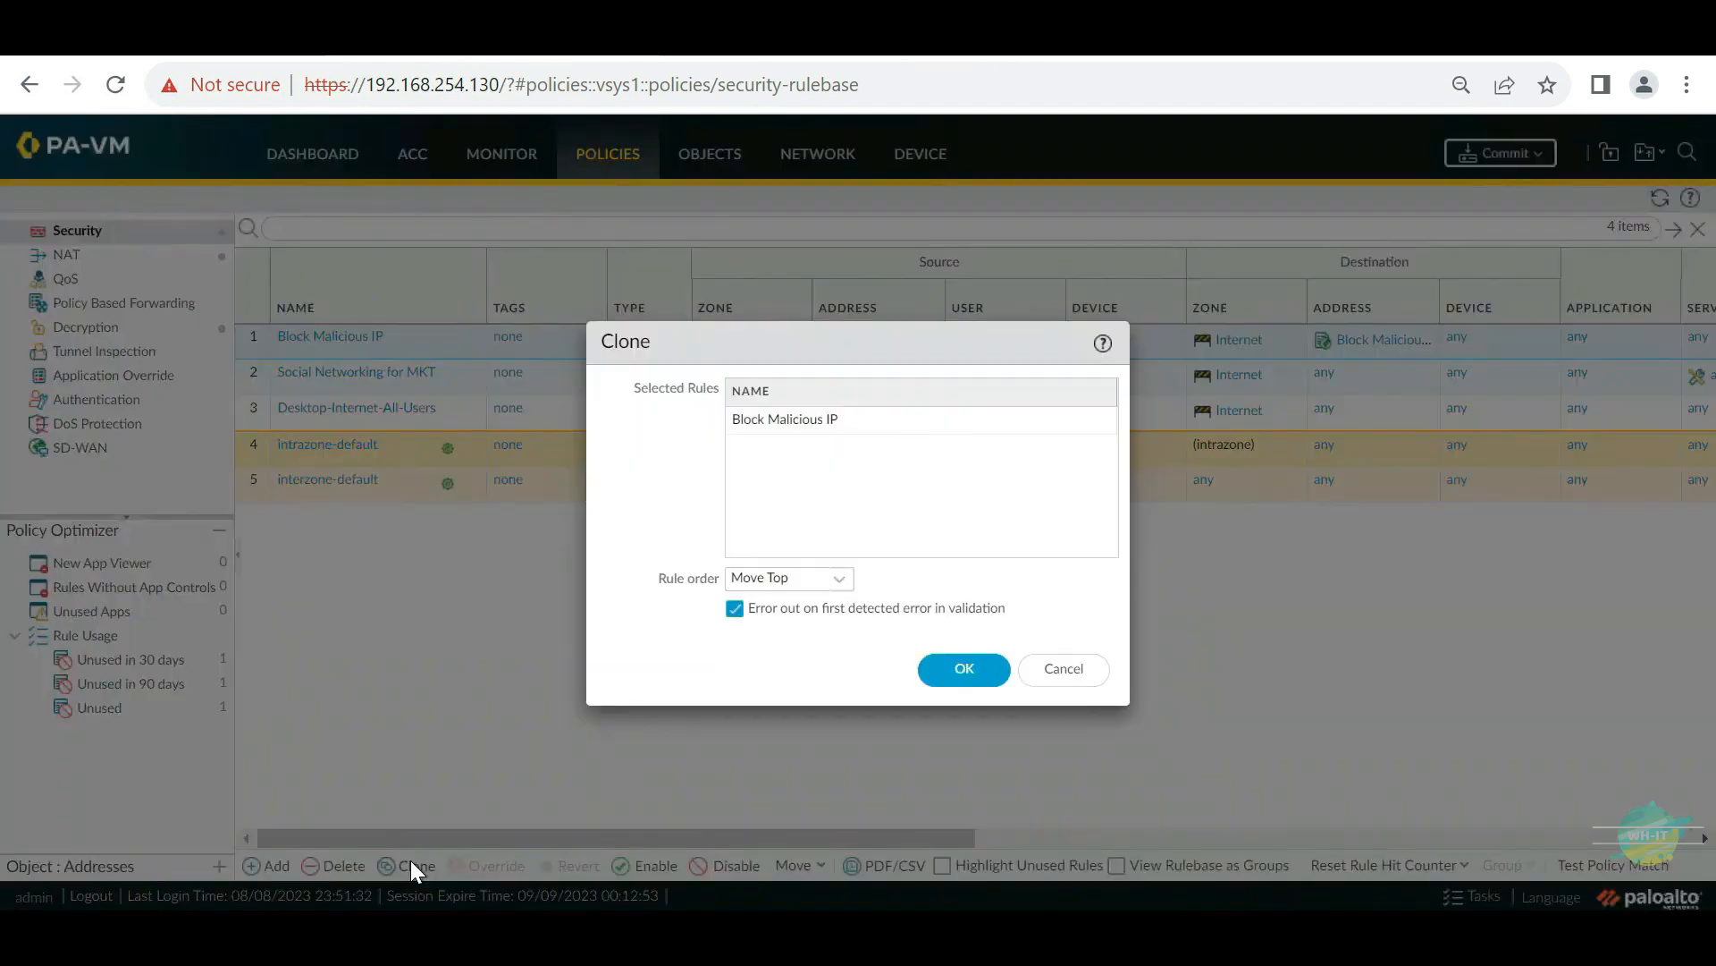
left_click(948, 672)
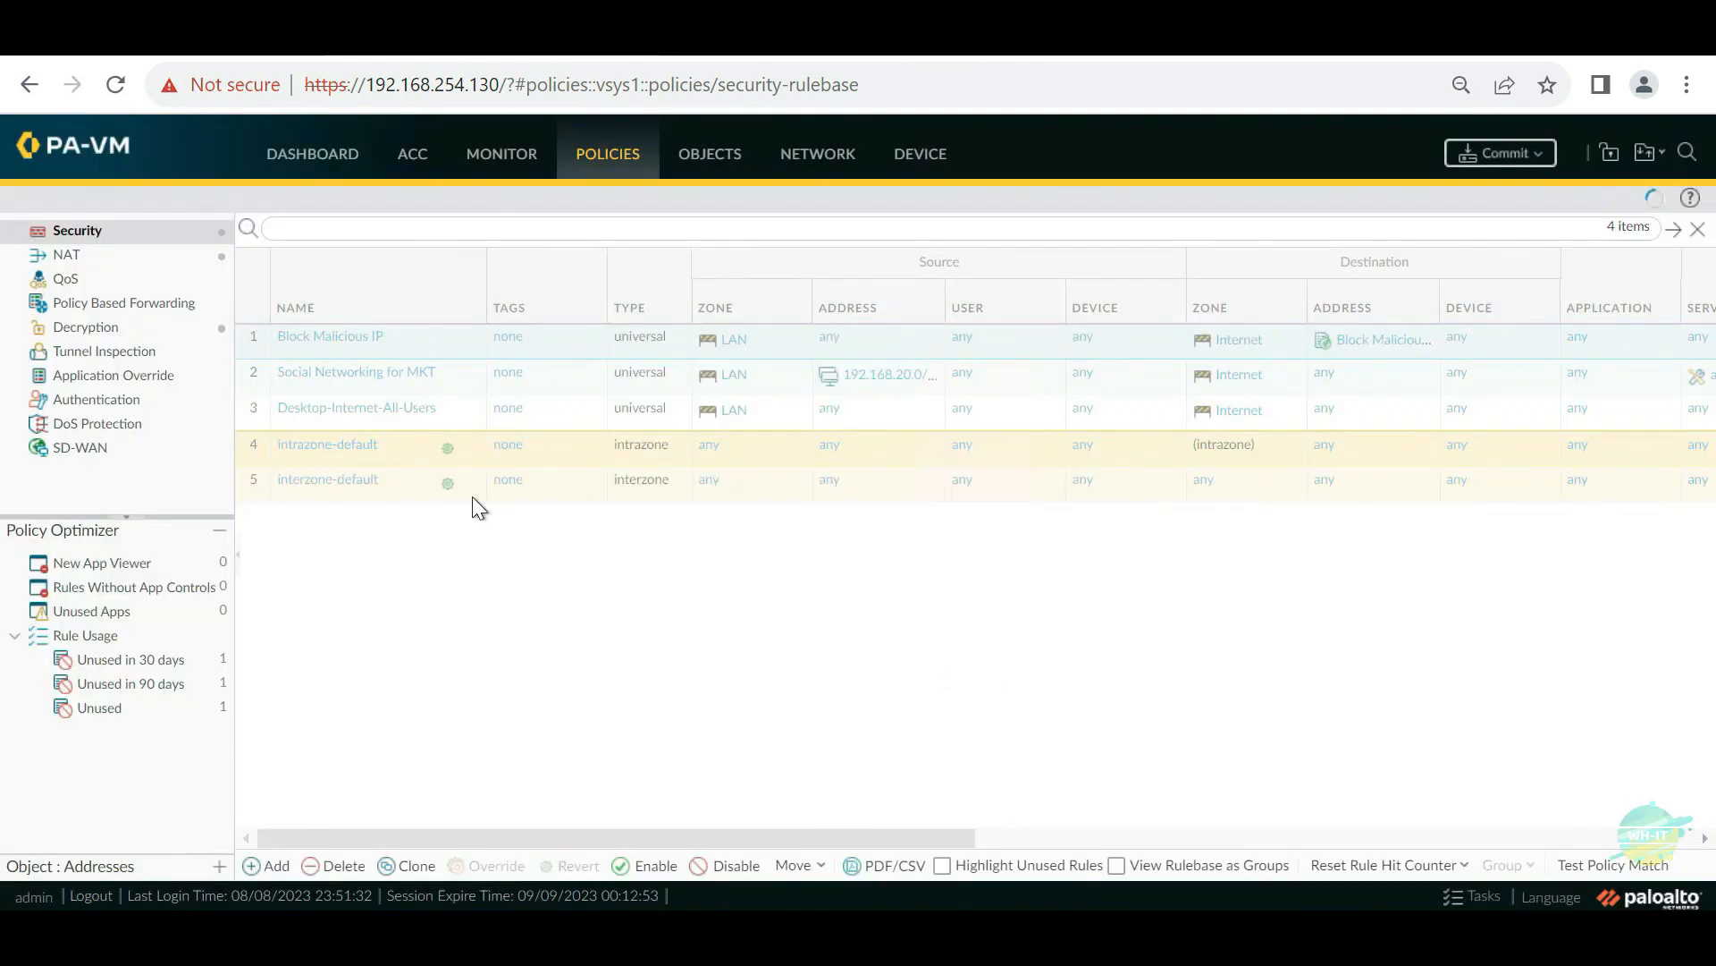
Step: Rename the cloned security rule as Block Malicious URL List
left_click(367, 373)
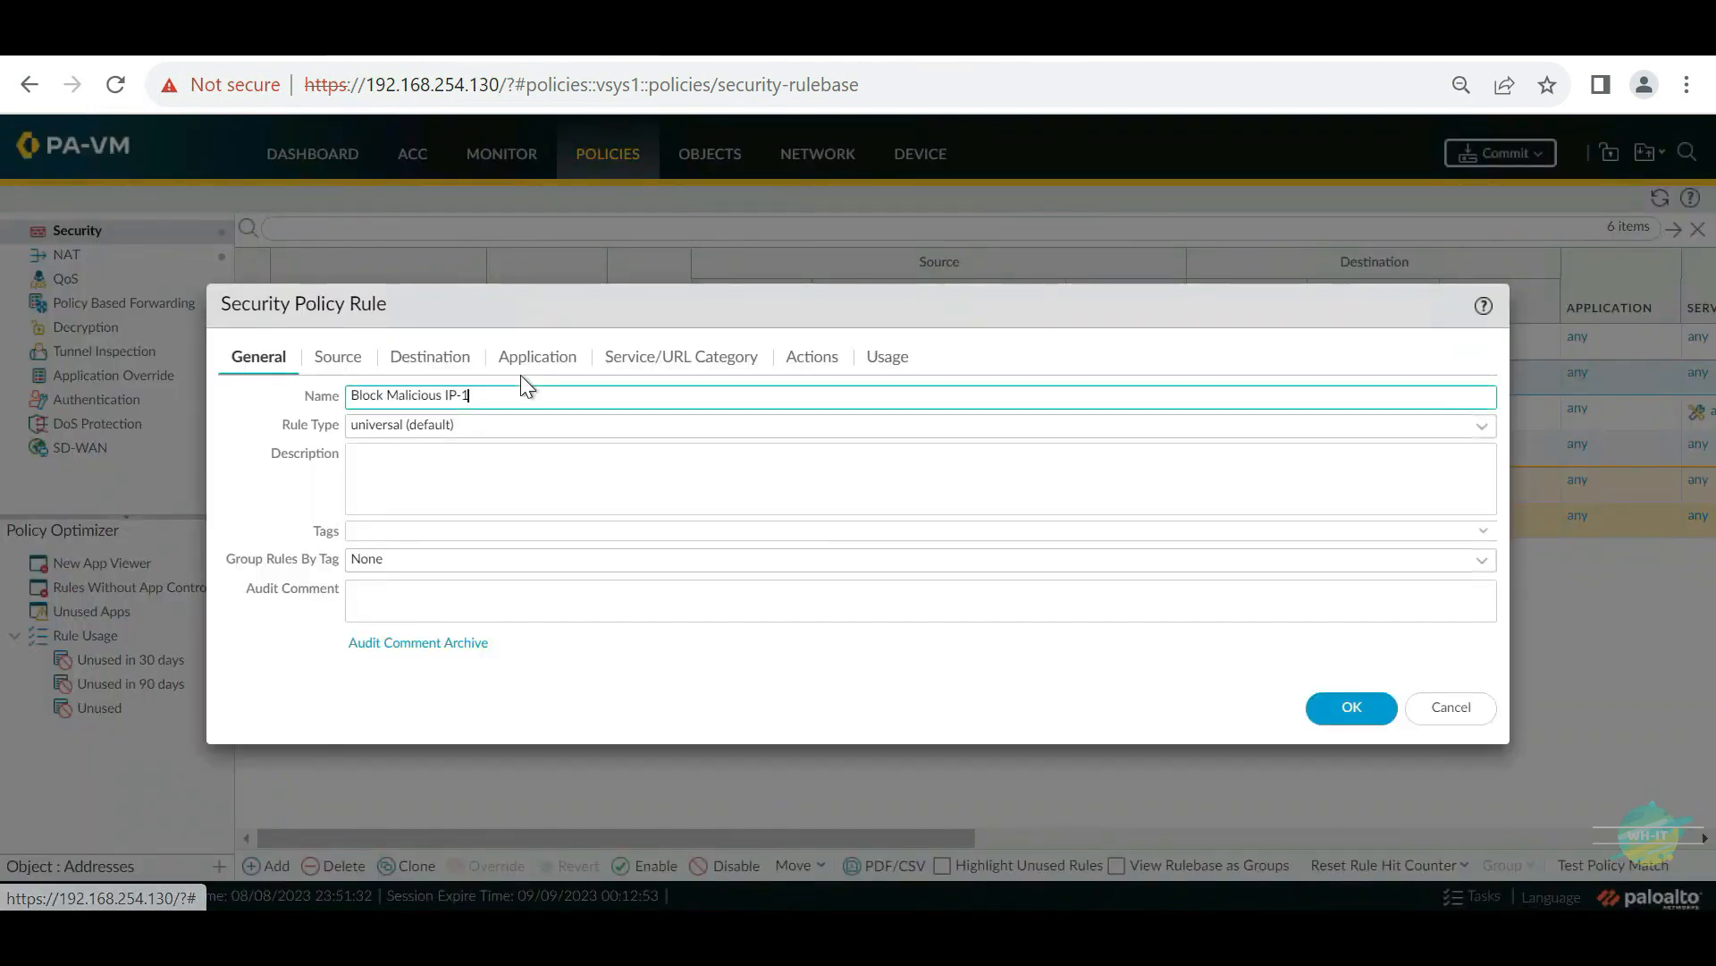
left_click_drag(446, 395, 633, 395)
type("URL")
type(" L")
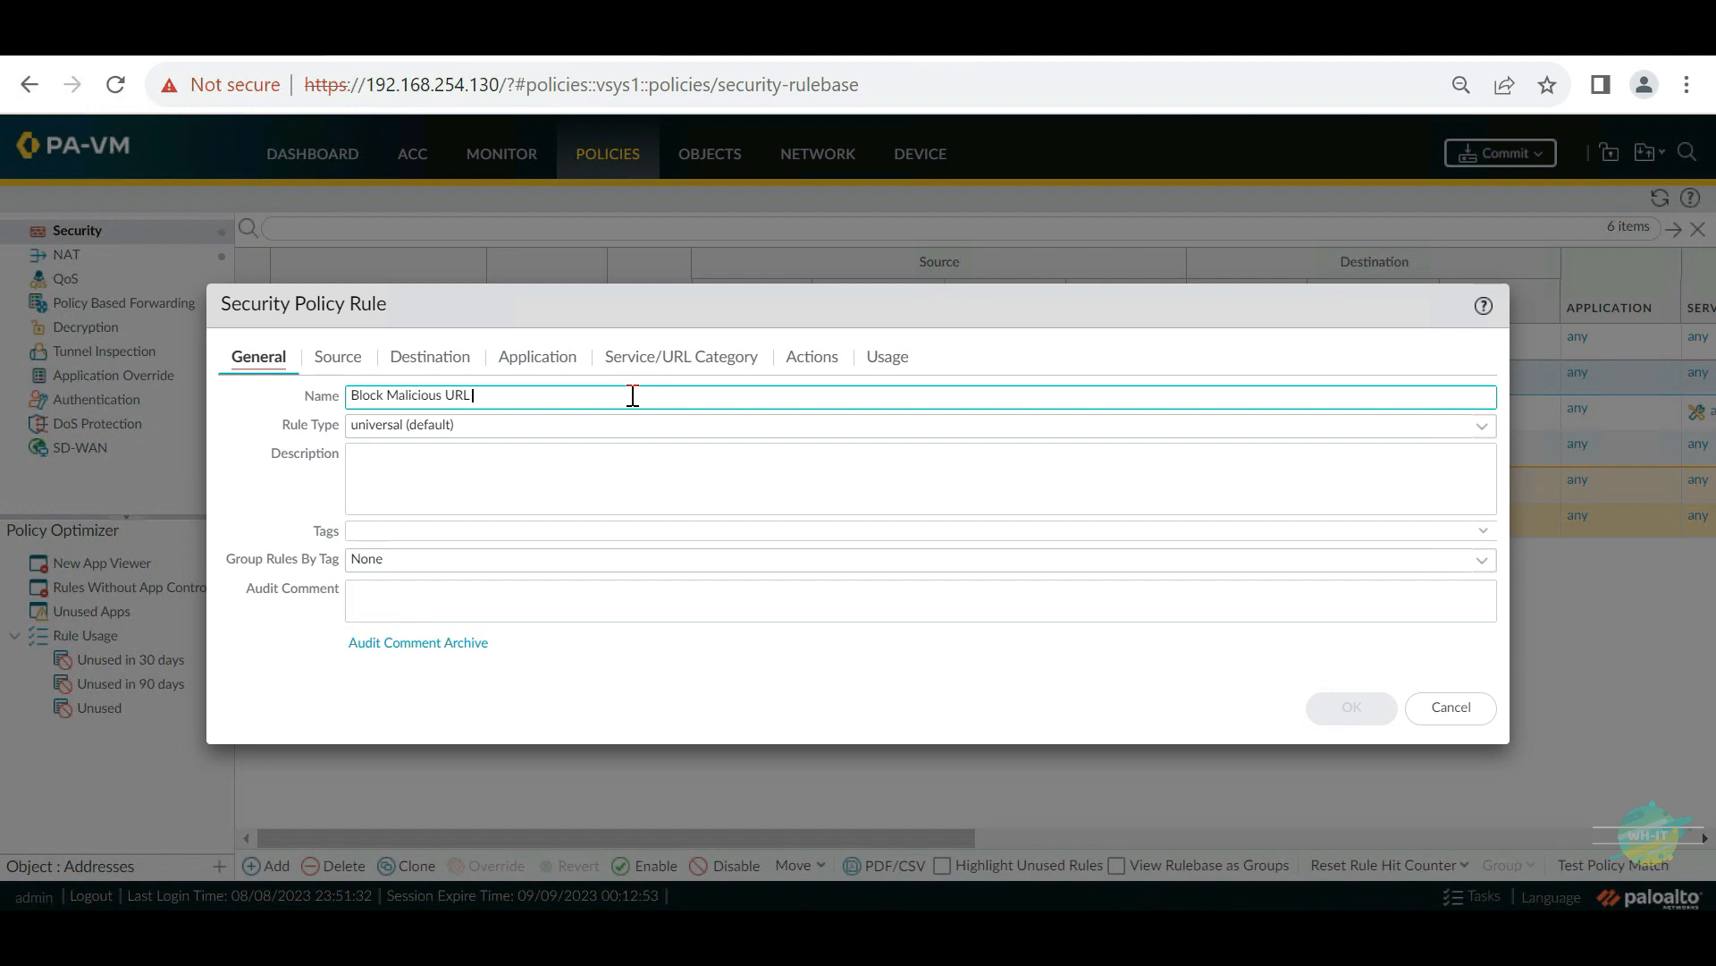
type("y")
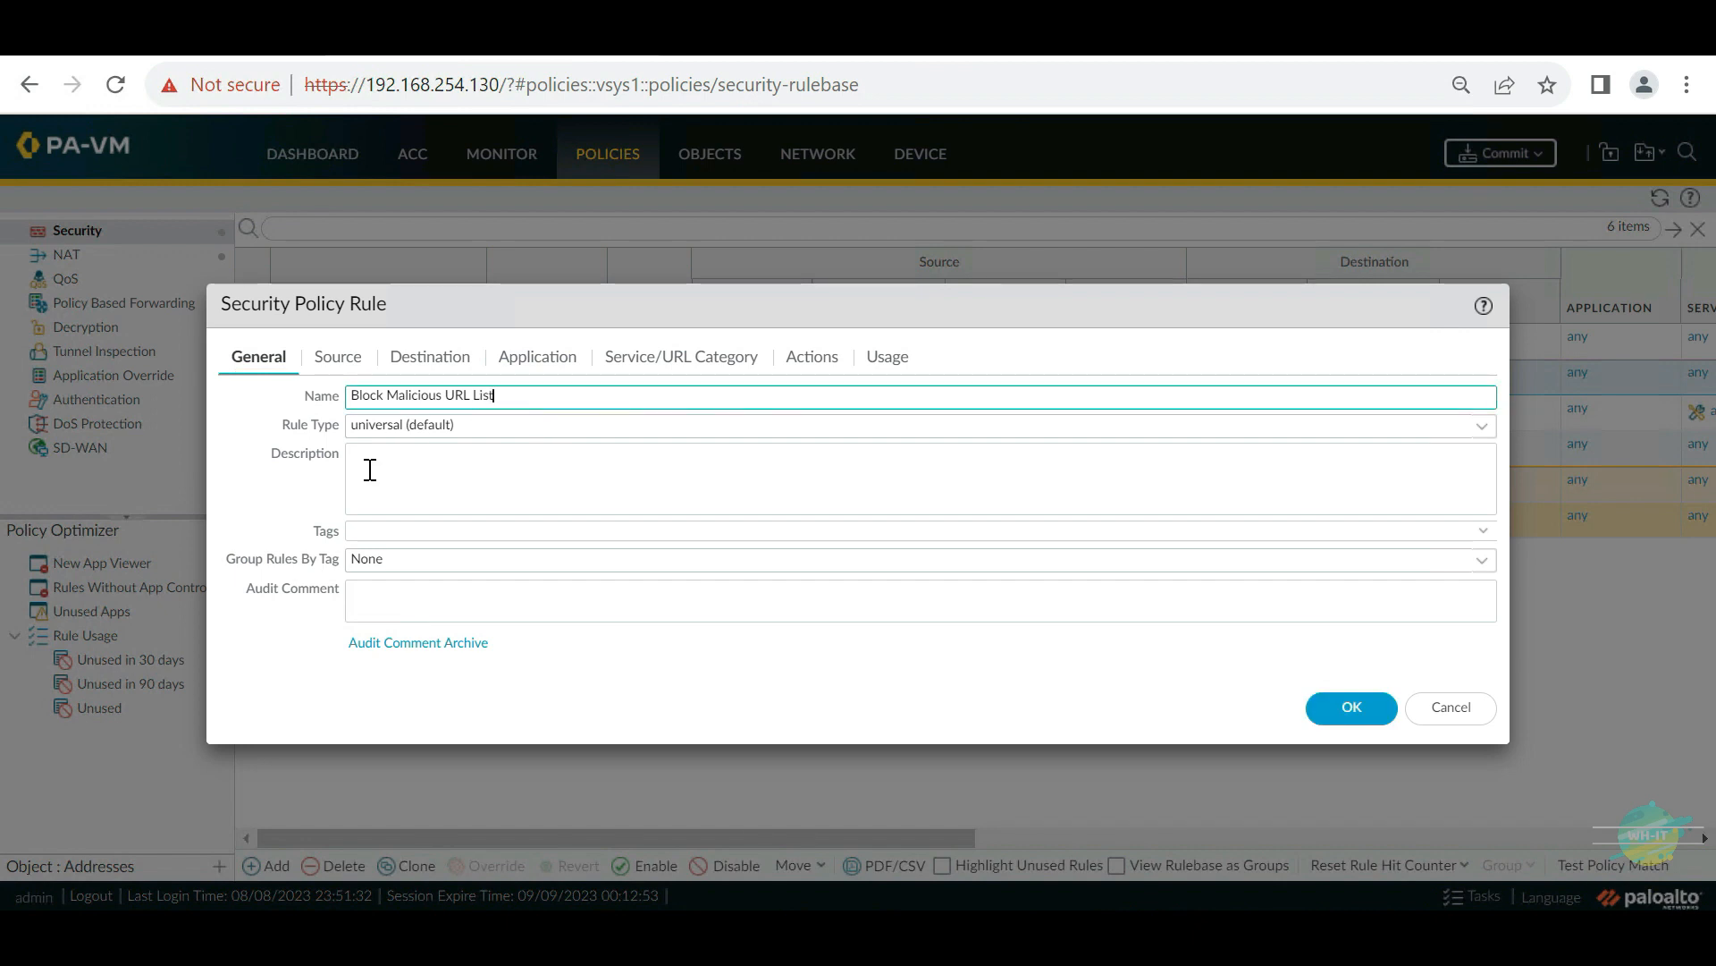
Step: Remove the Block Malicious IP list from the cloned rule's destination addresses
left_click(344, 360)
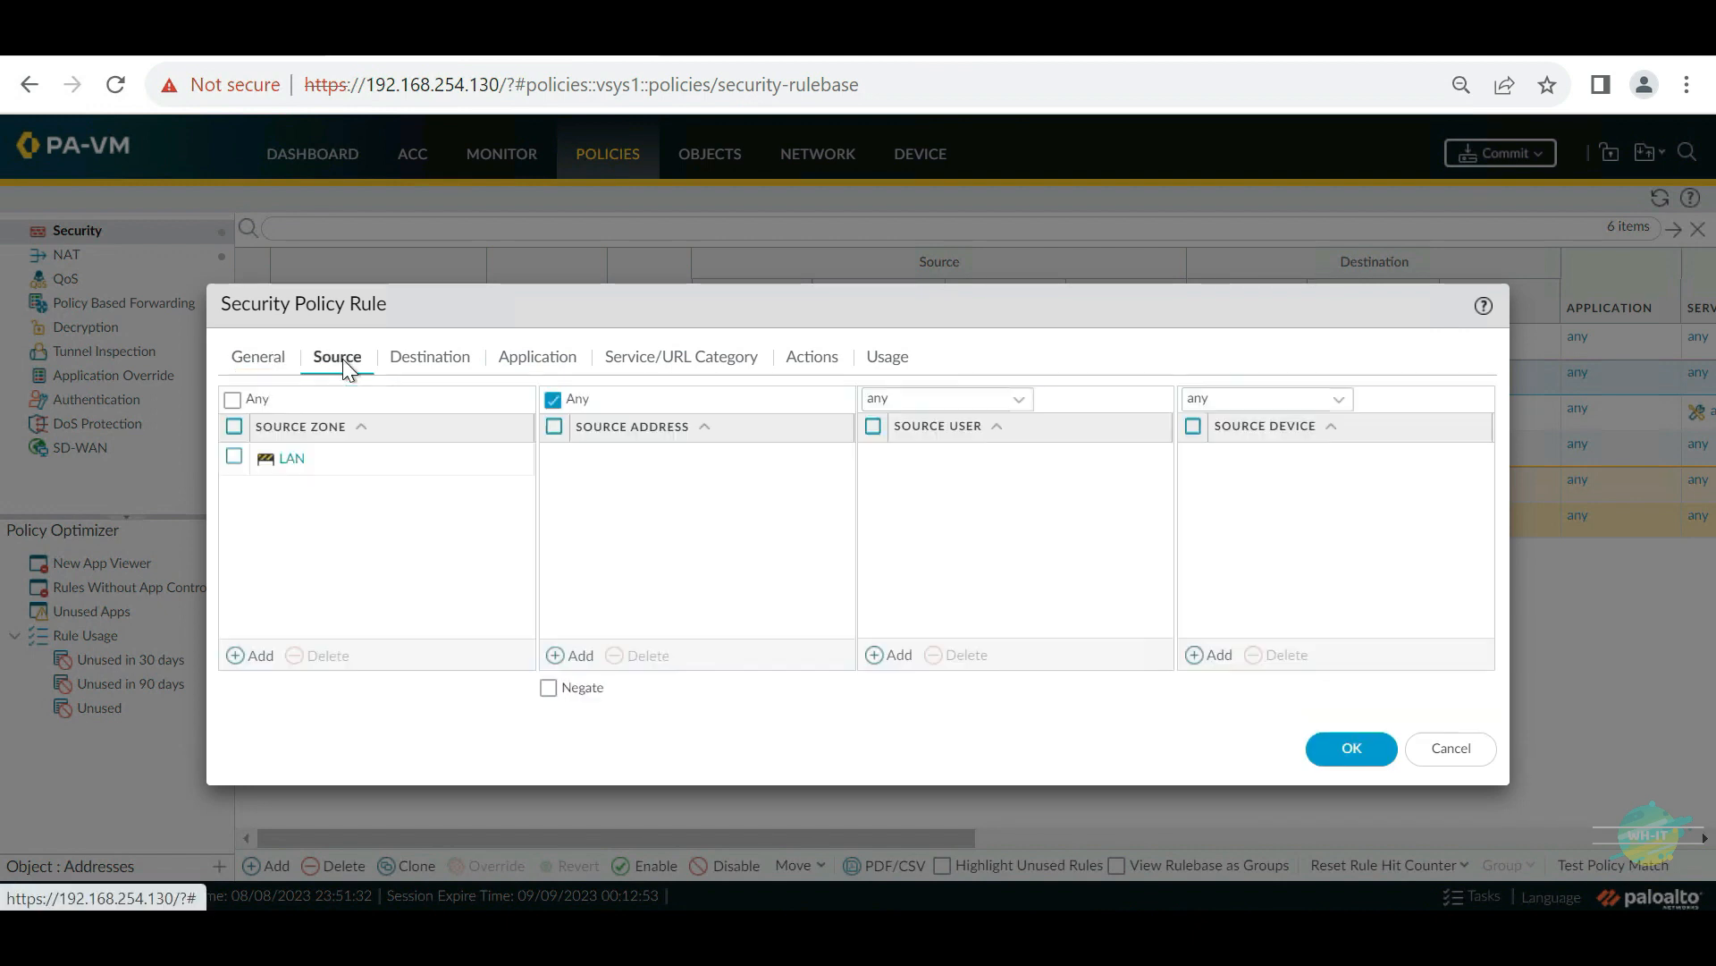
left_click(428, 365)
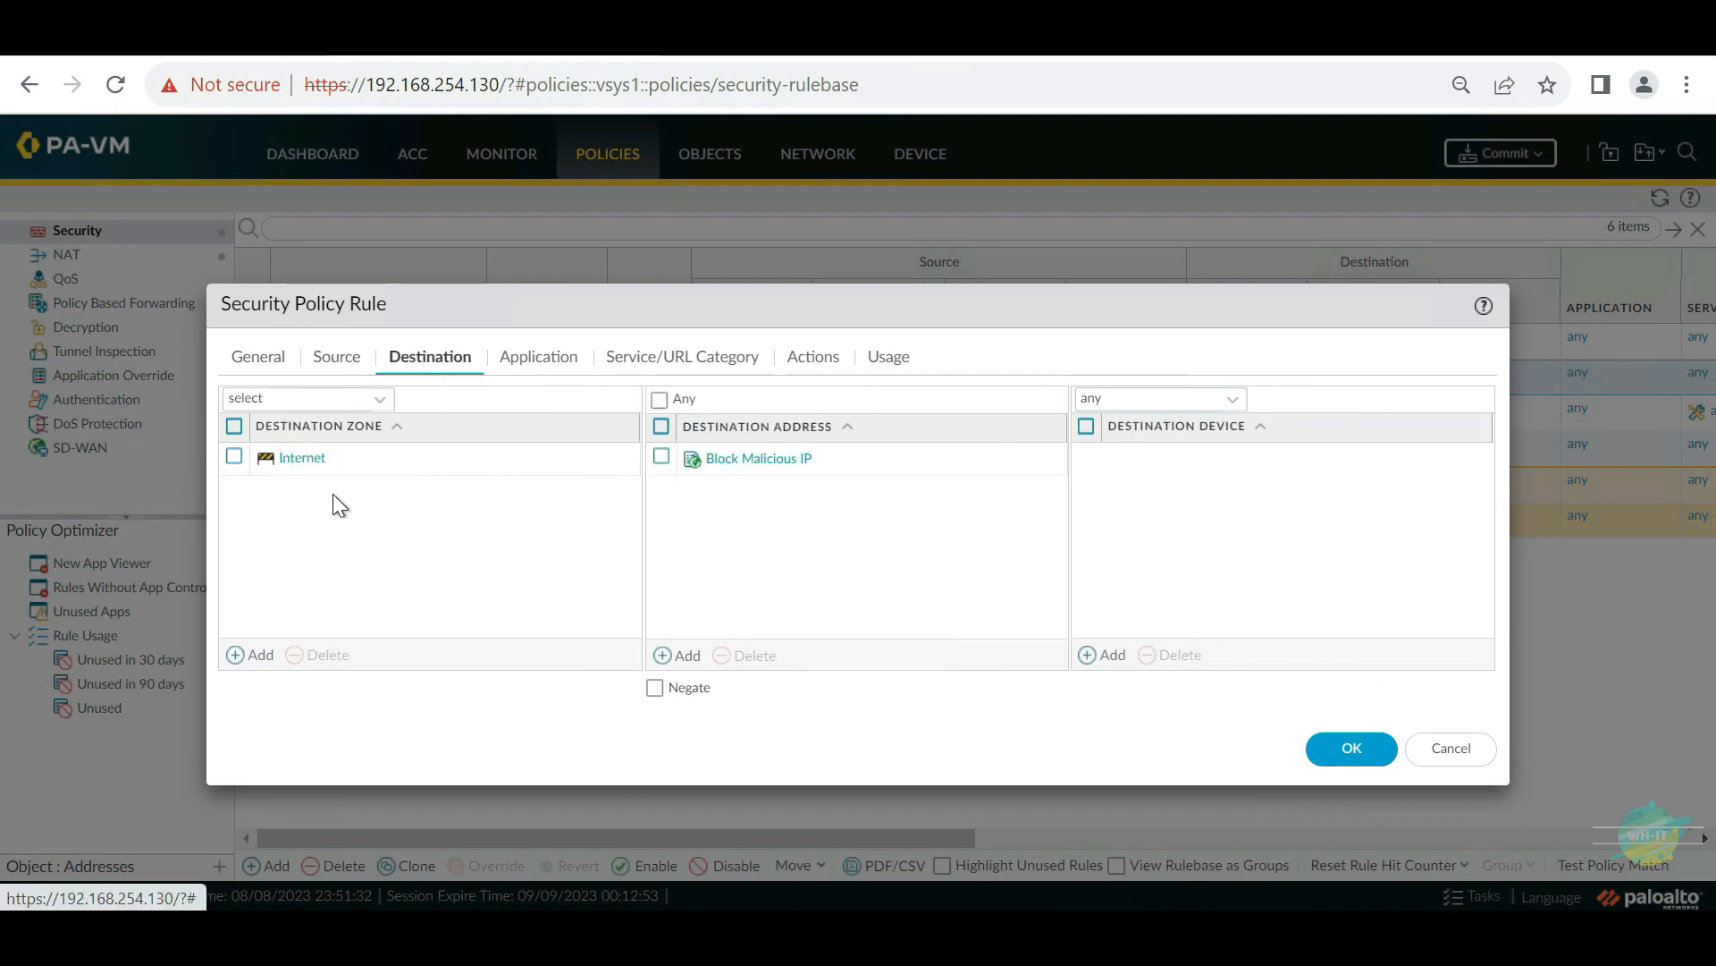
left_click(661, 458)
left_click(752, 656)
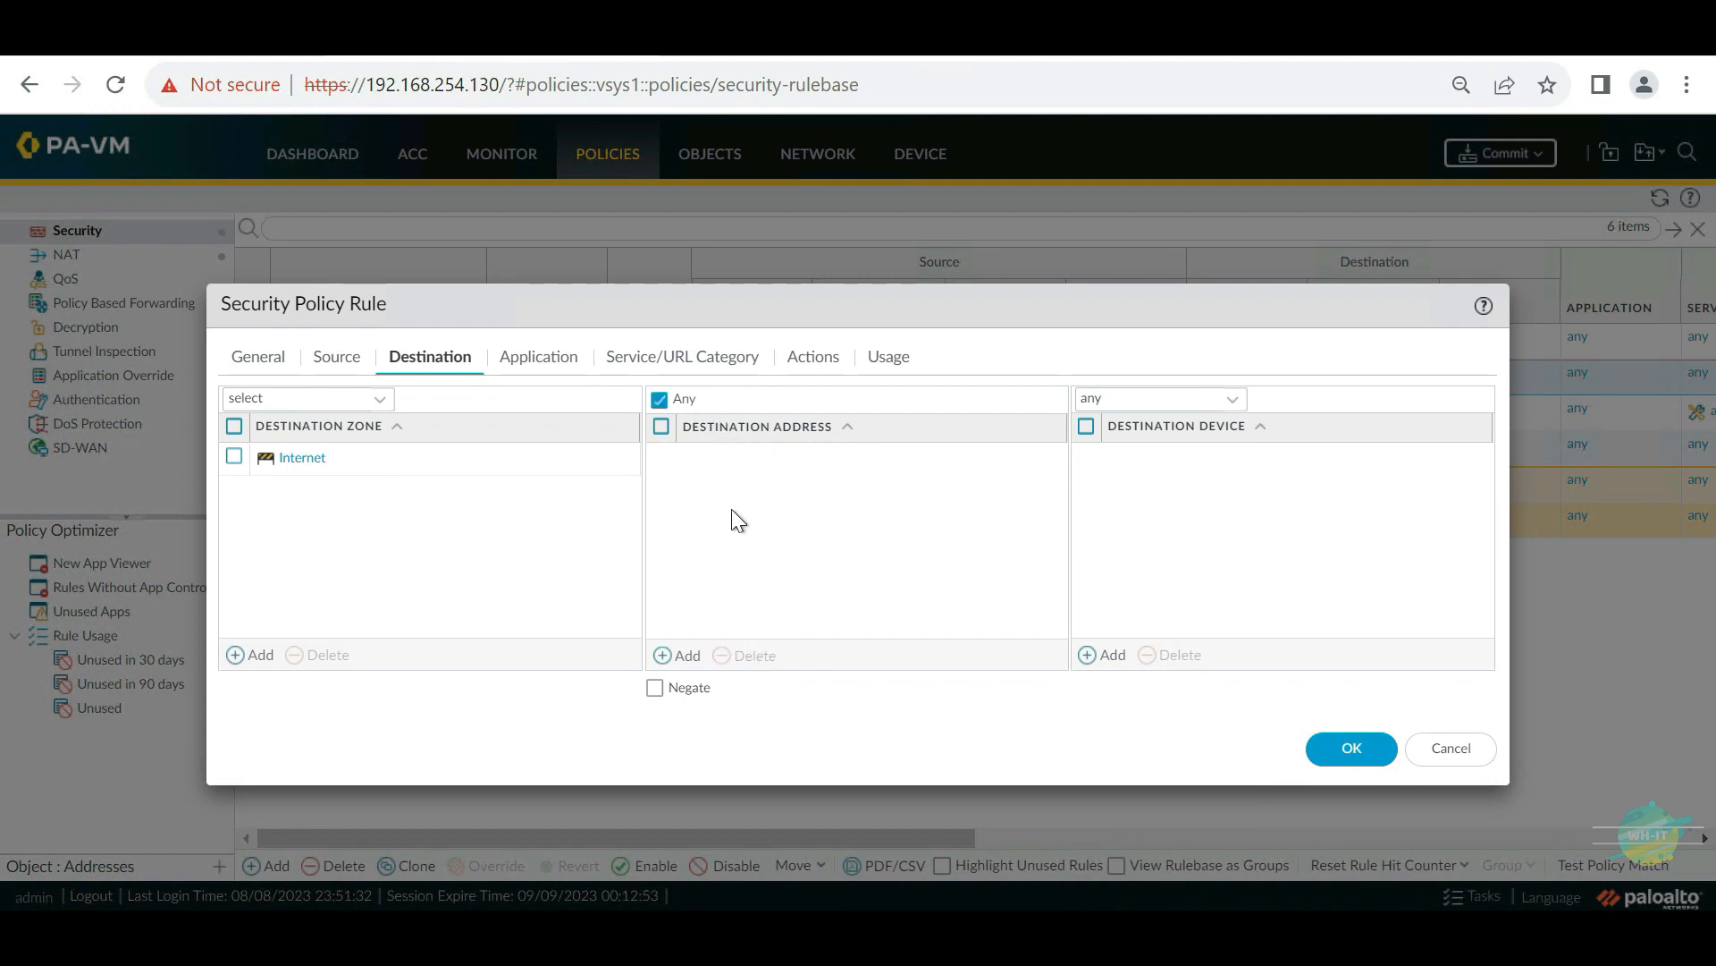
Step: Add the Block Malicious URL external dynamic list as the rule's URL category, check its action setting and save the rule
left_click(673, 358)
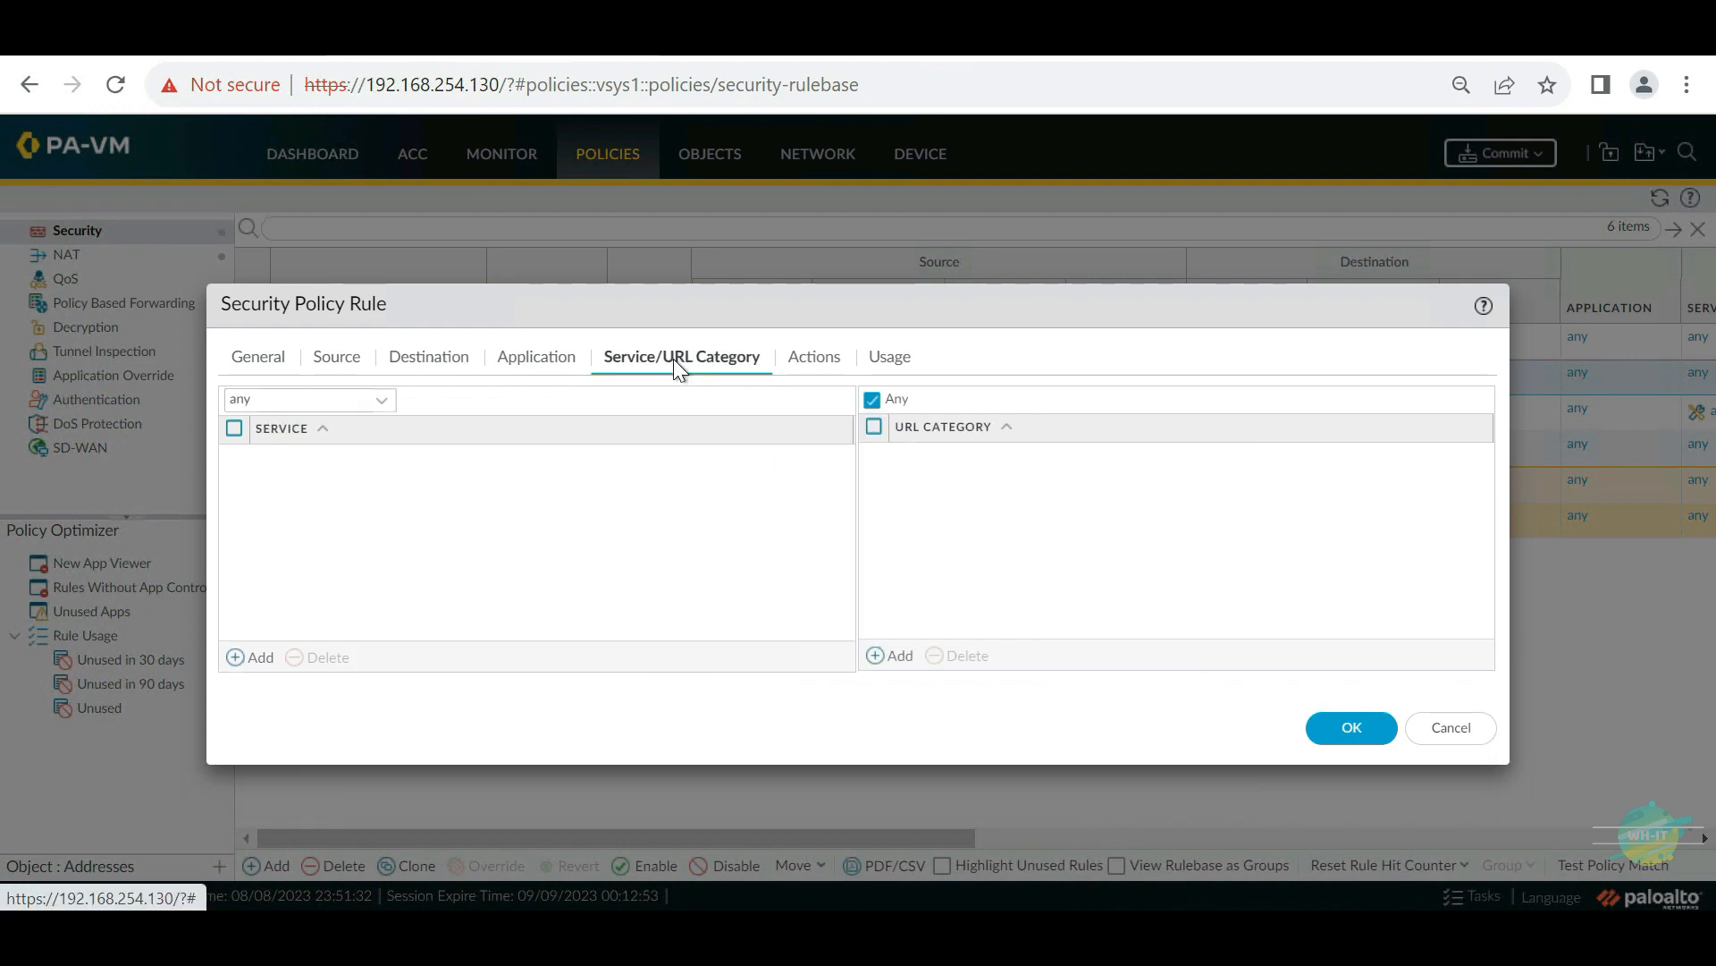
left_click(890, 656)
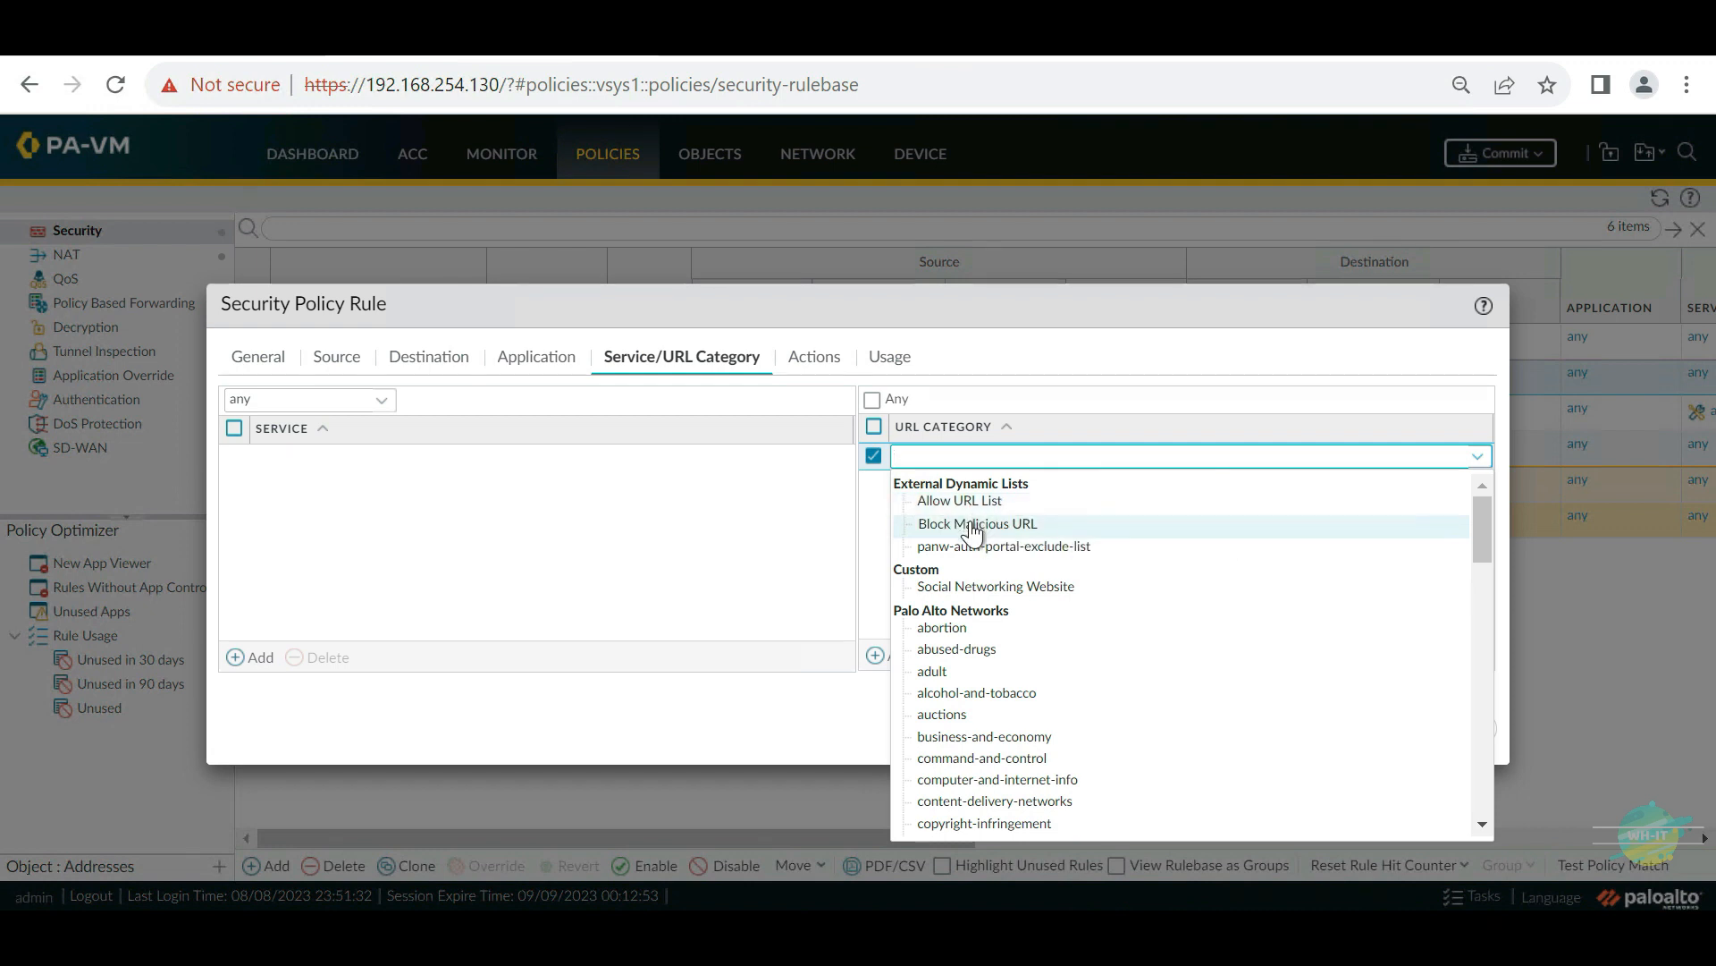
left_click(1033, 523)
left_click(809, 357)
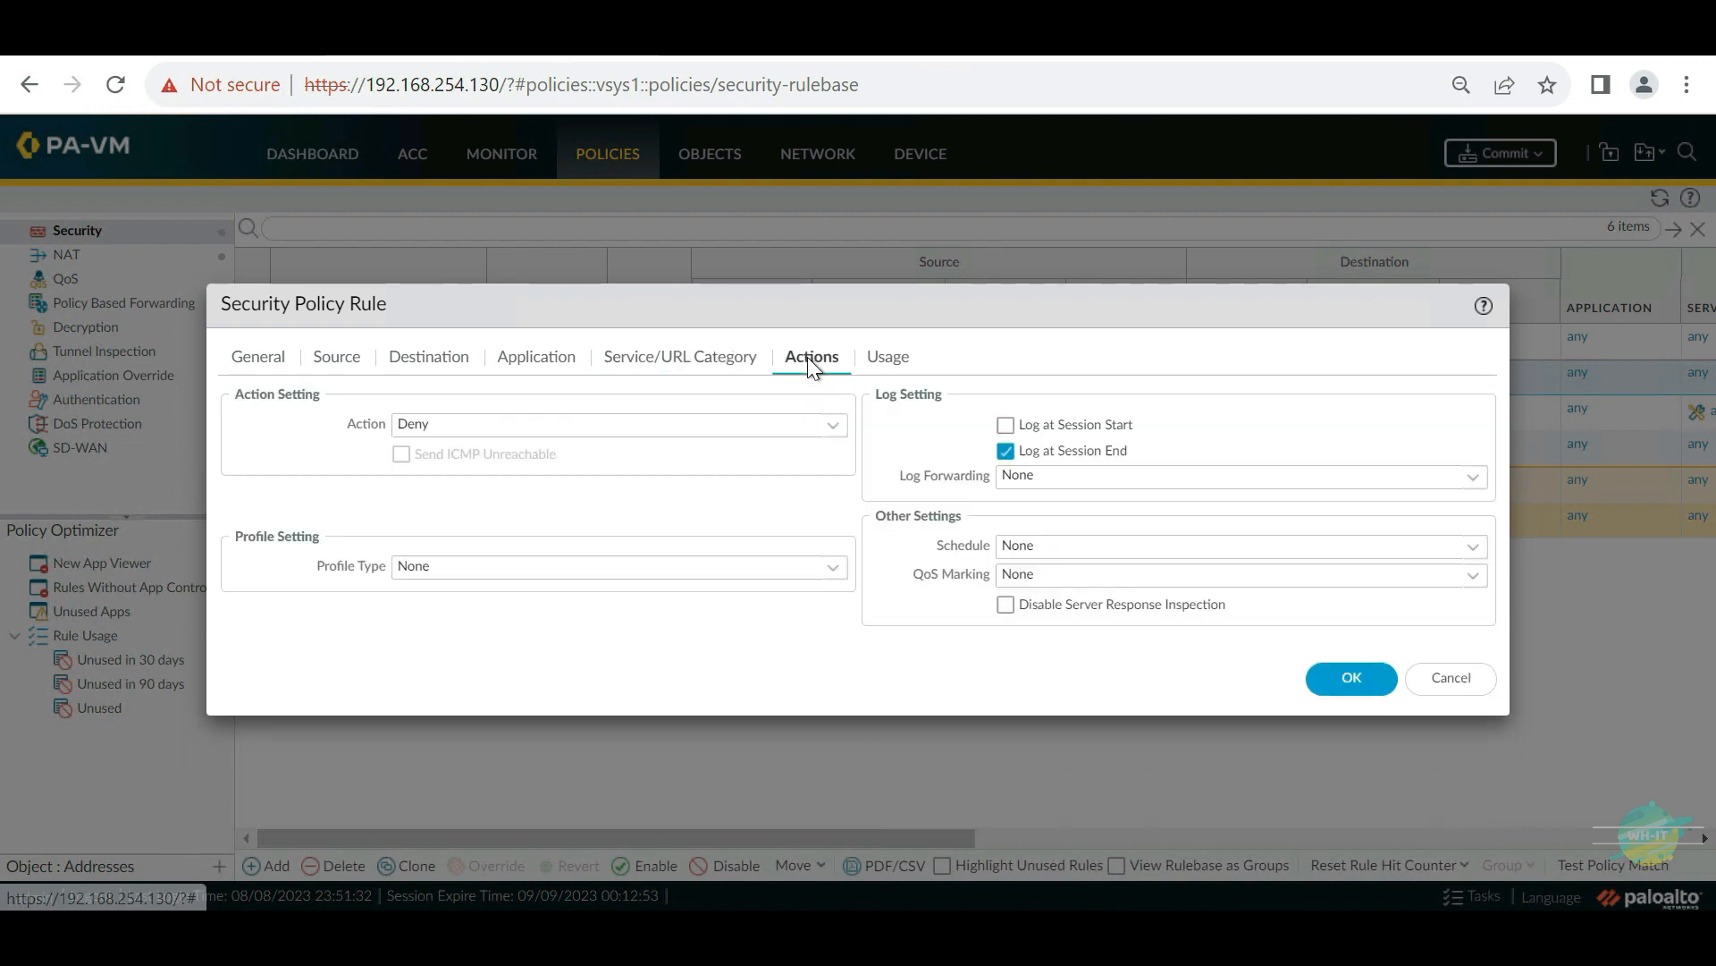
left_click(1321, 681)
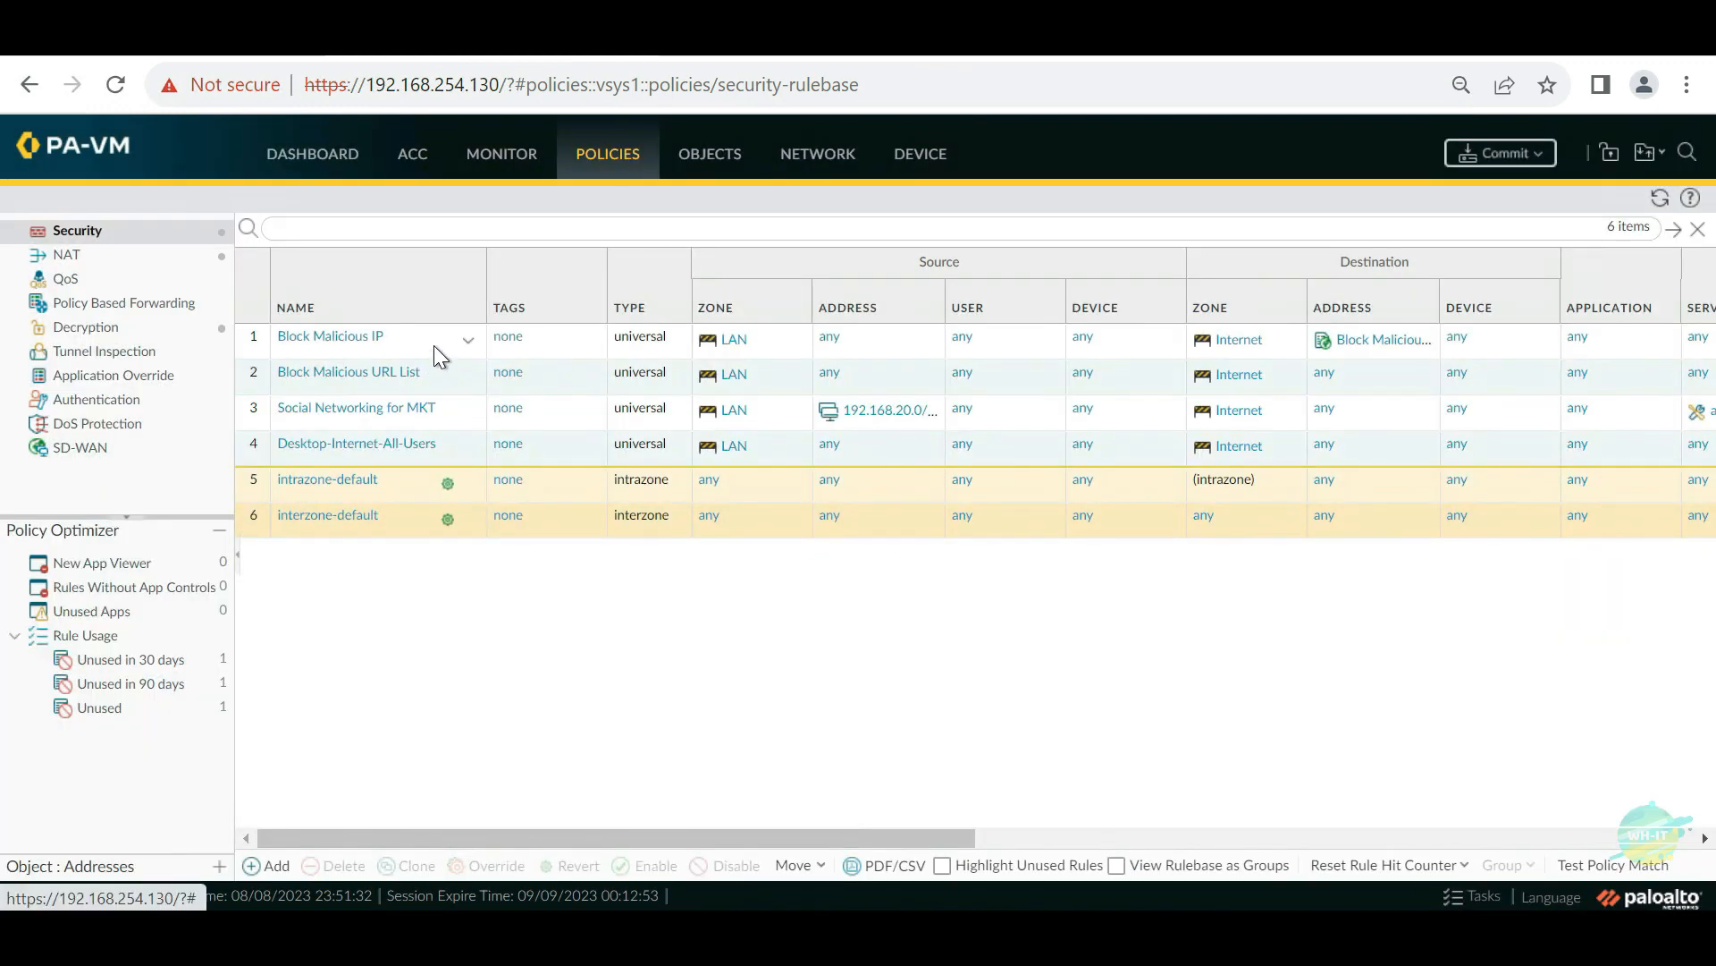
Step: With the Block Malicious URL List rule selected, add a security rule named Allow EDL IP with LAN as its source zone
left_click(433, 345)
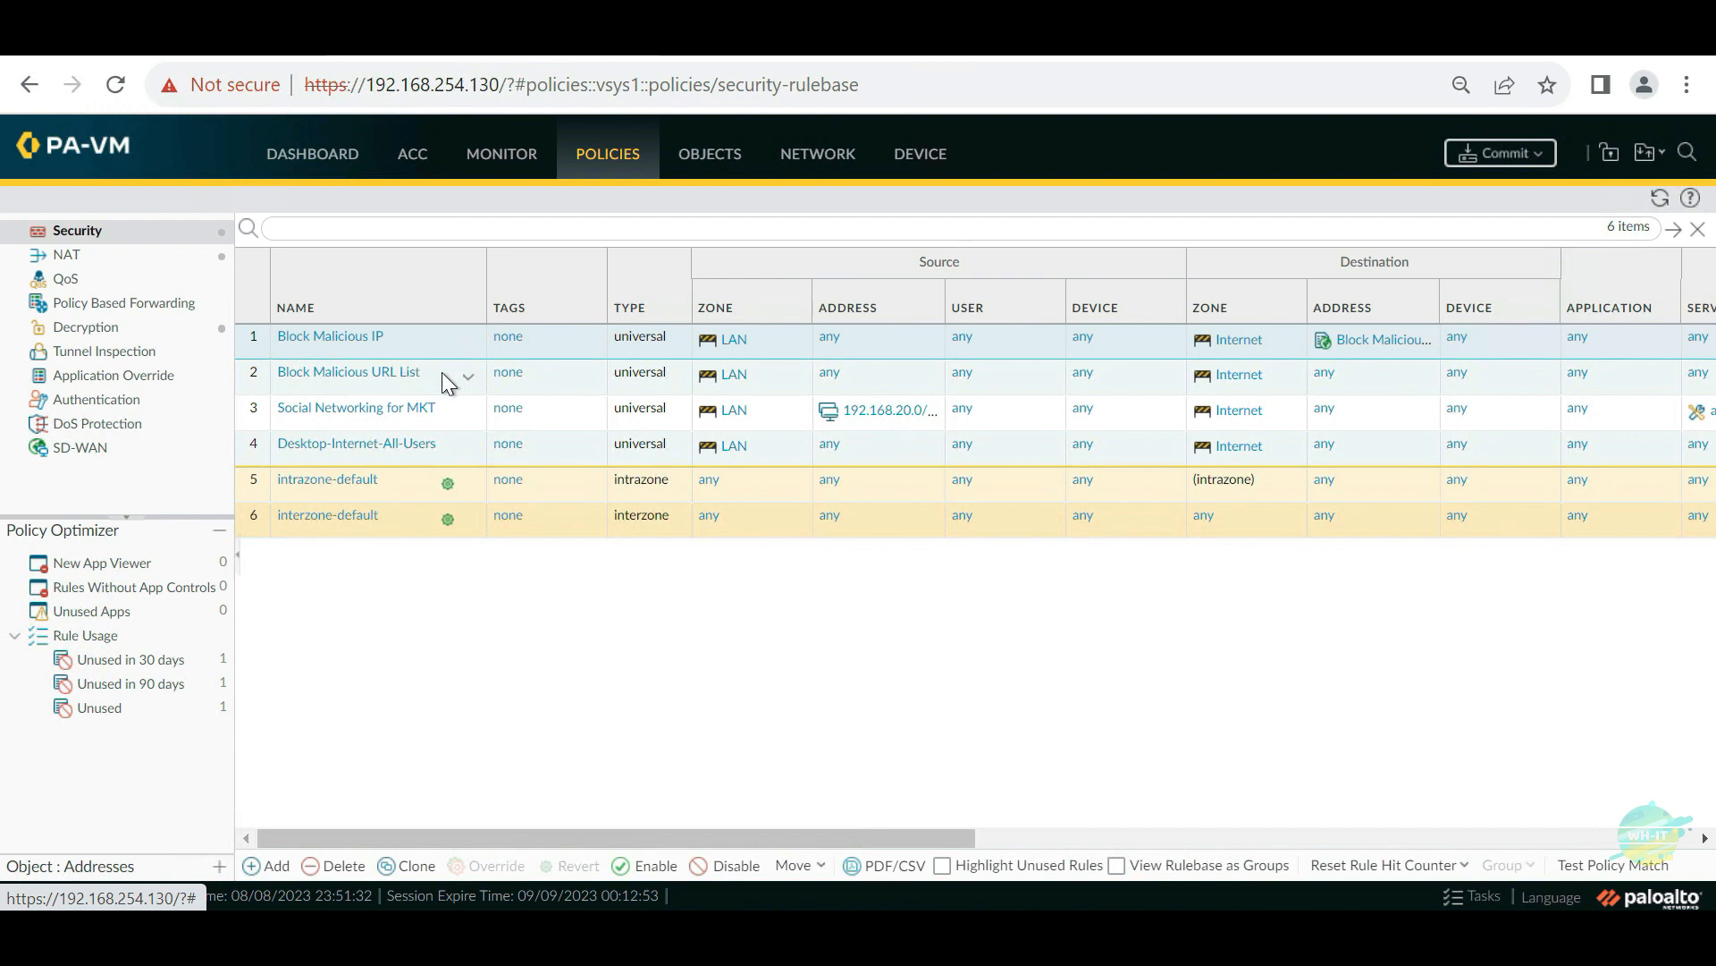
left_click(538, 370)
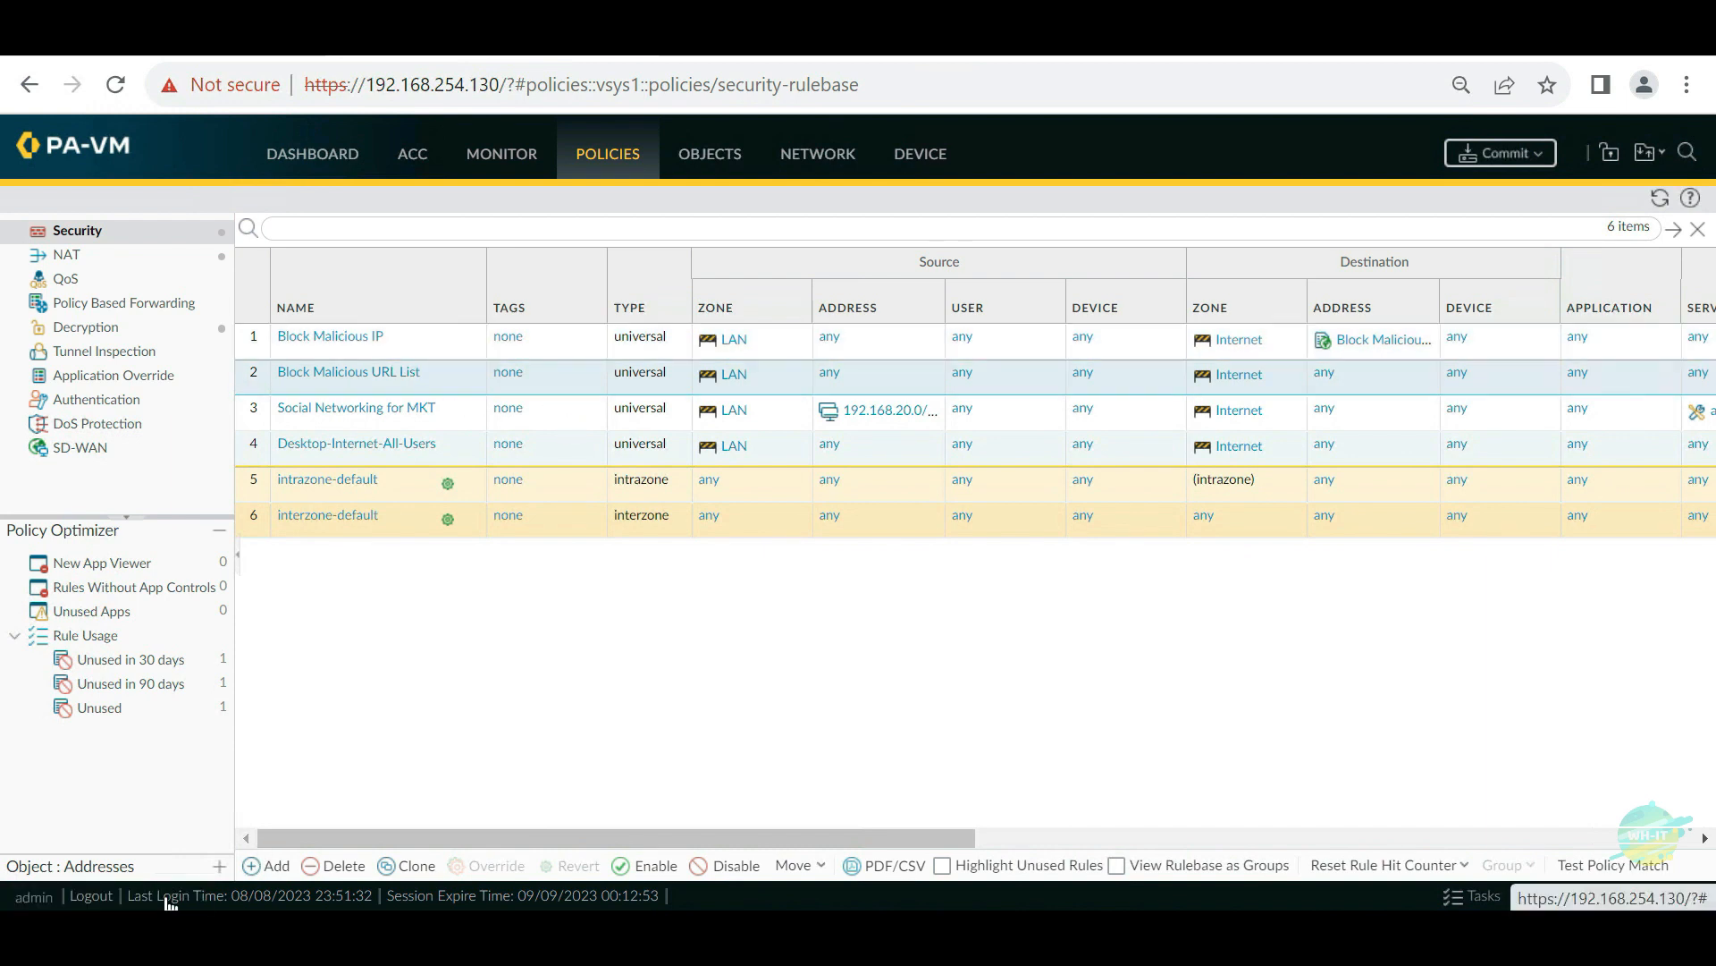
left_click(272, 867)
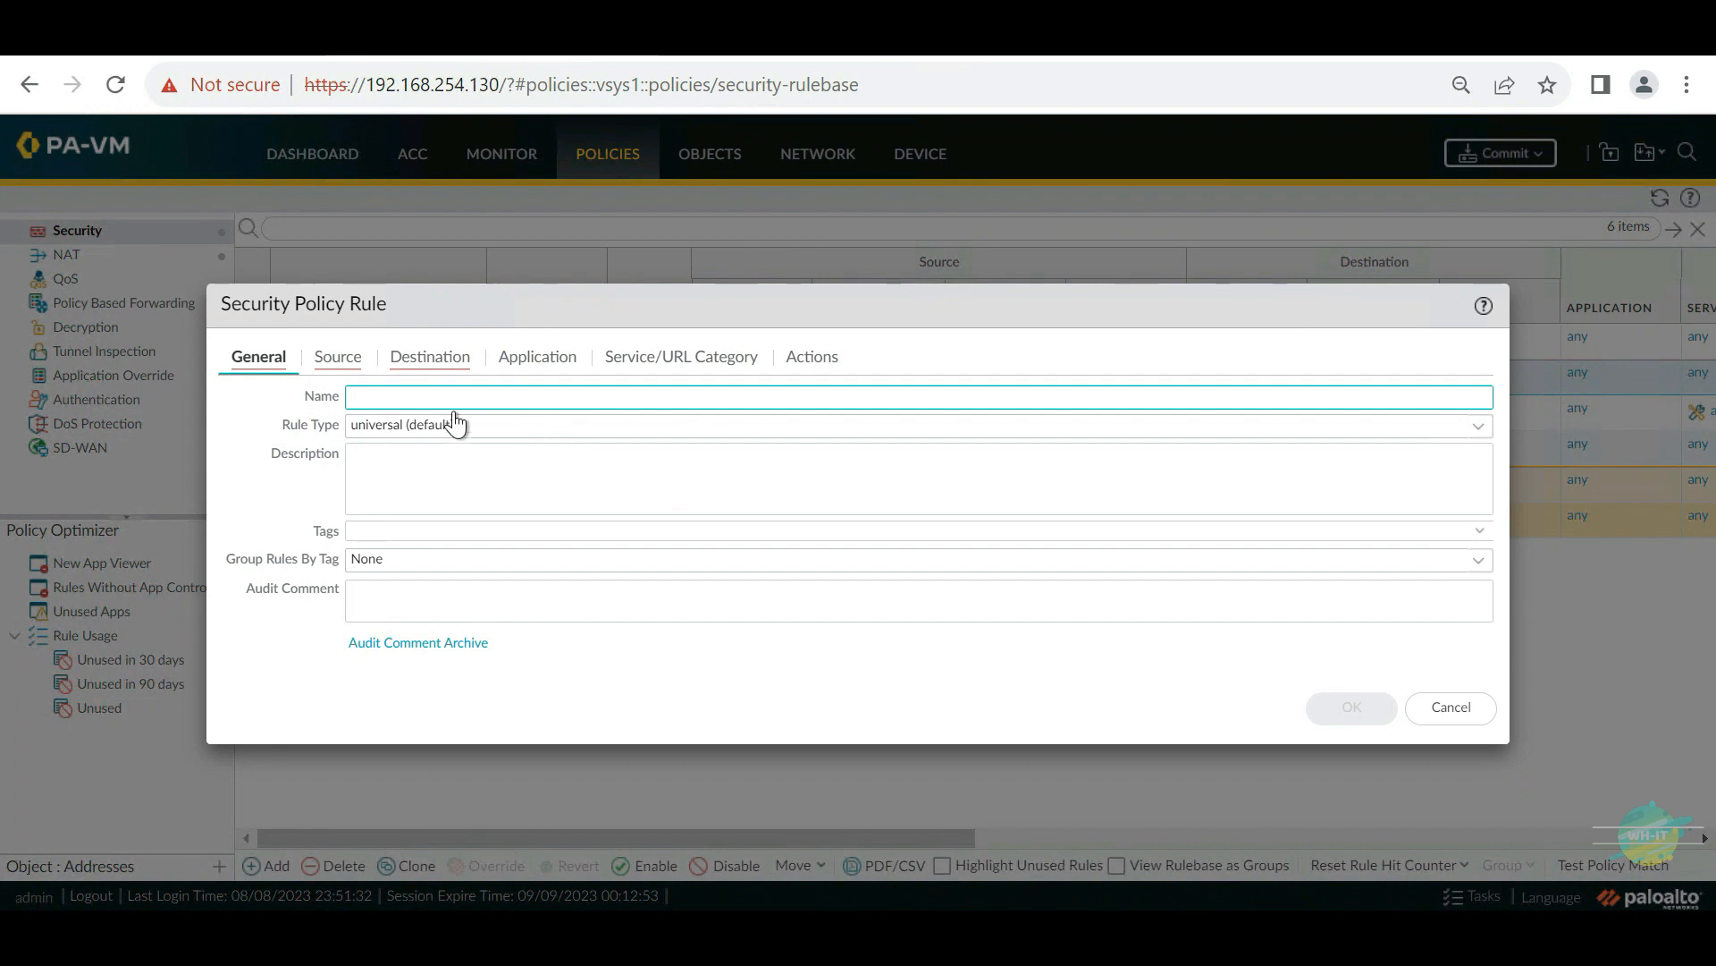
type("Allow EDL IP")
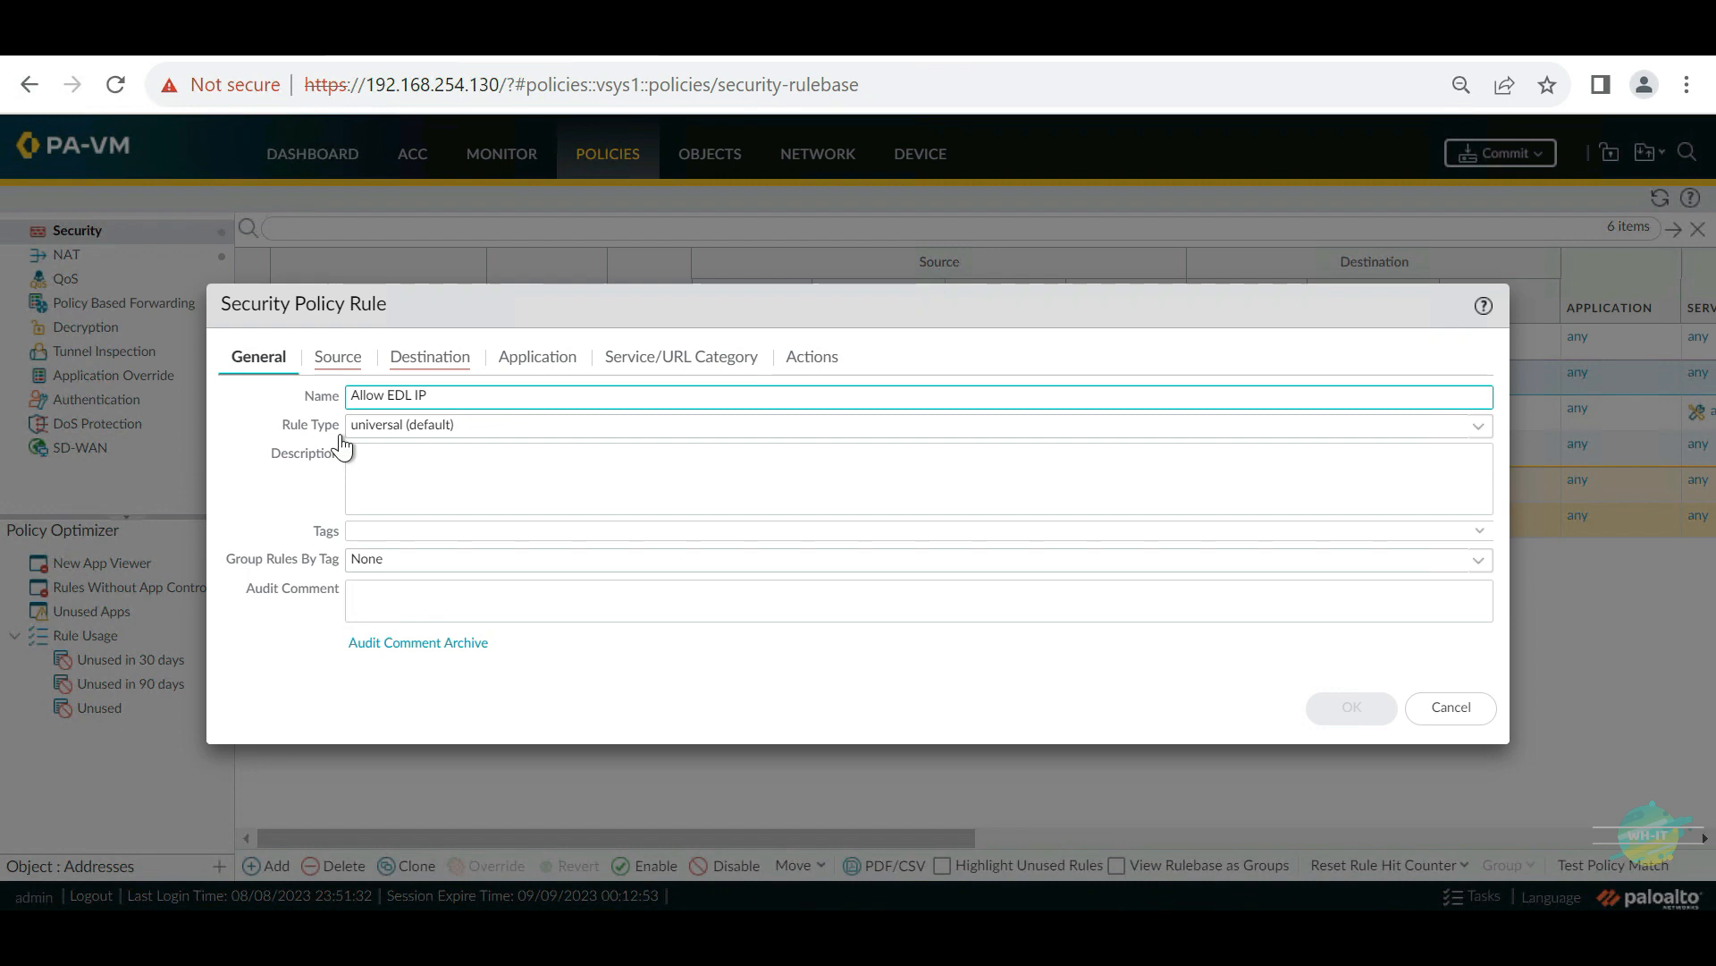
left_click(344, 357)
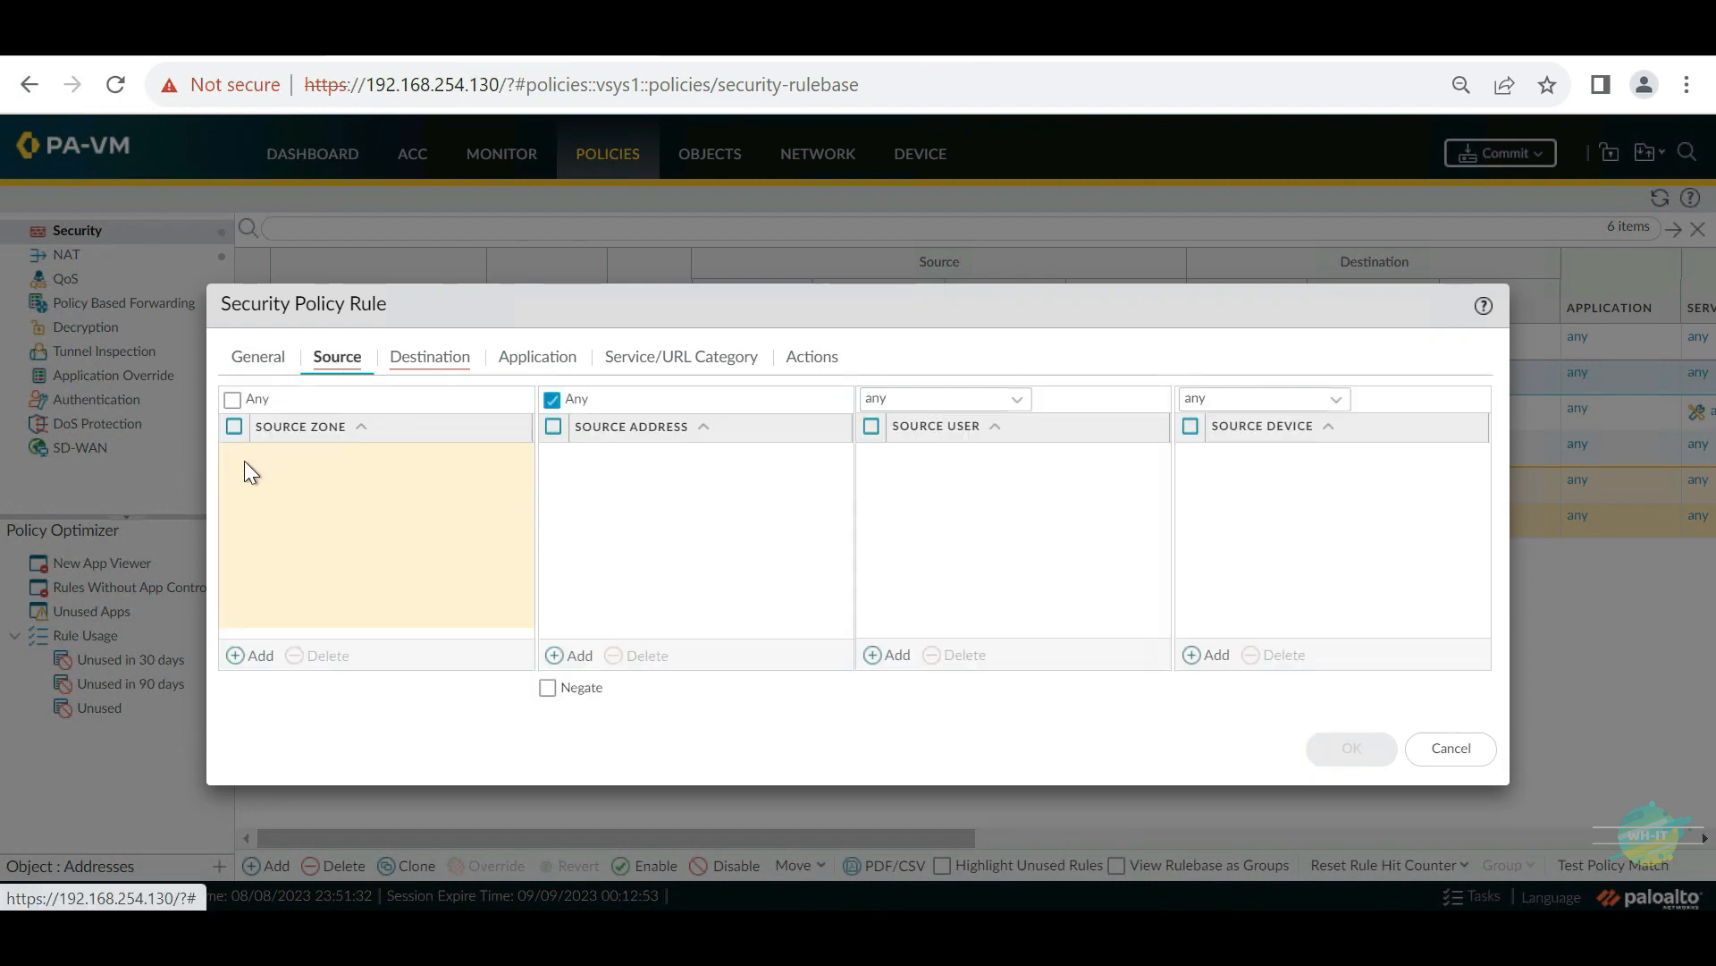
left_click(250, 663)
left_click(288, 512)
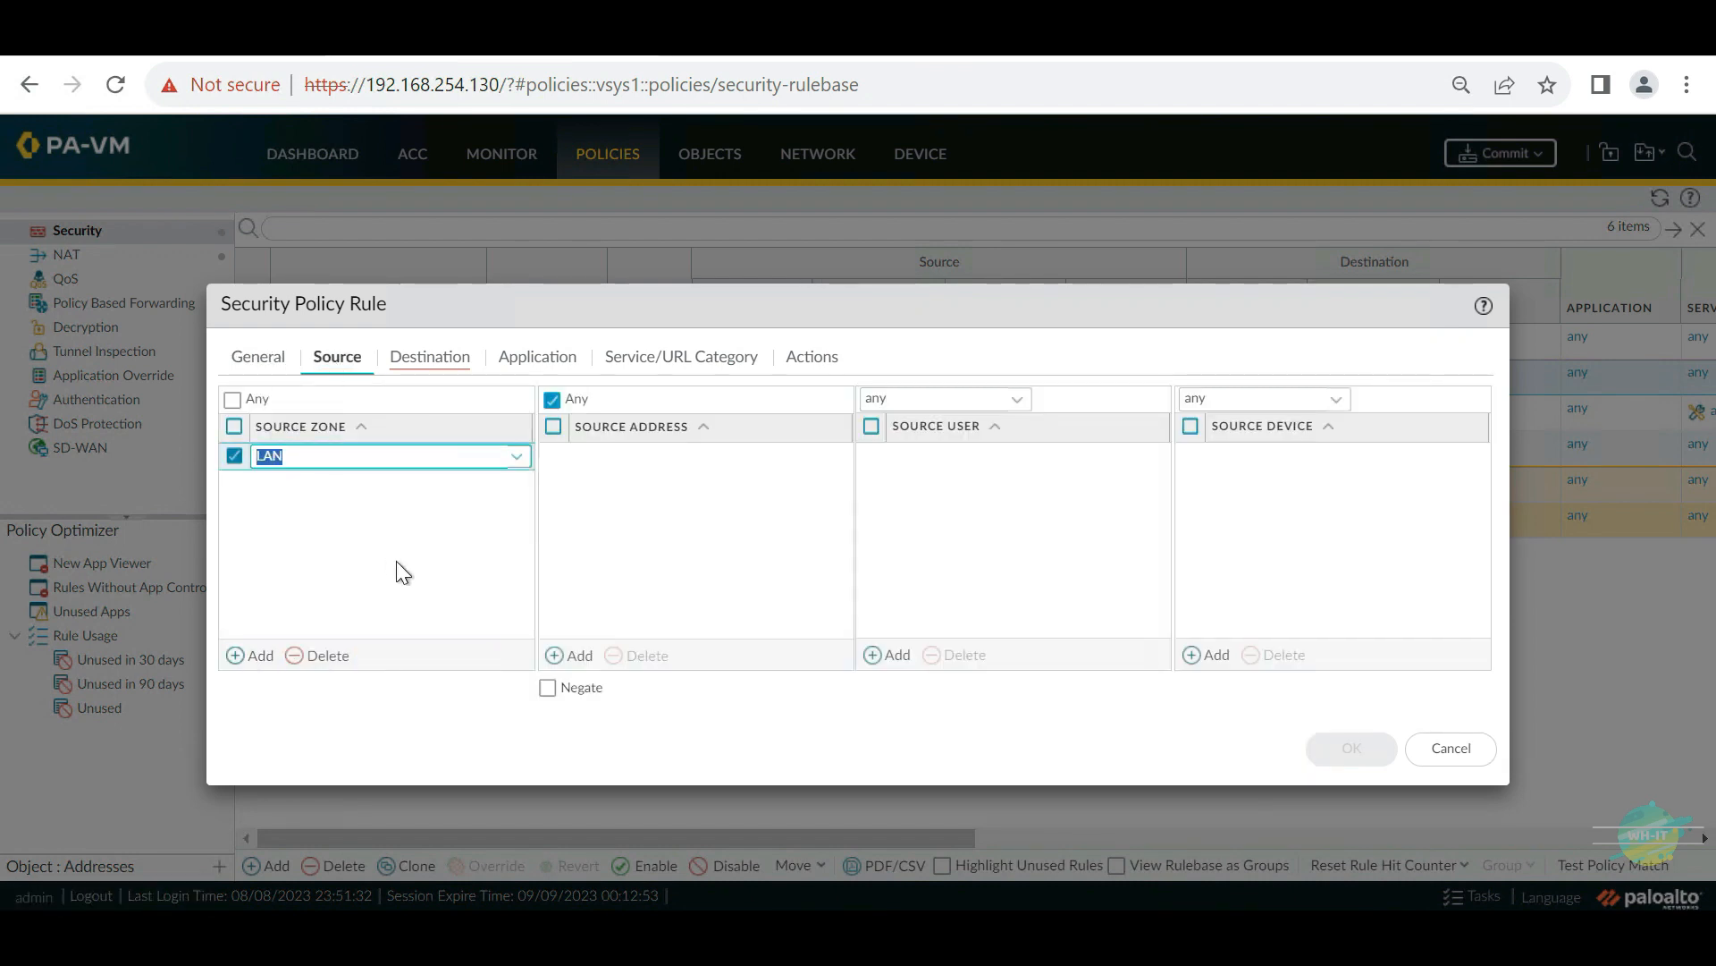
left_click(396, 563)
Step: Set the Allow EDL IP rule's destination zone to Internet
left_click(425, 359)
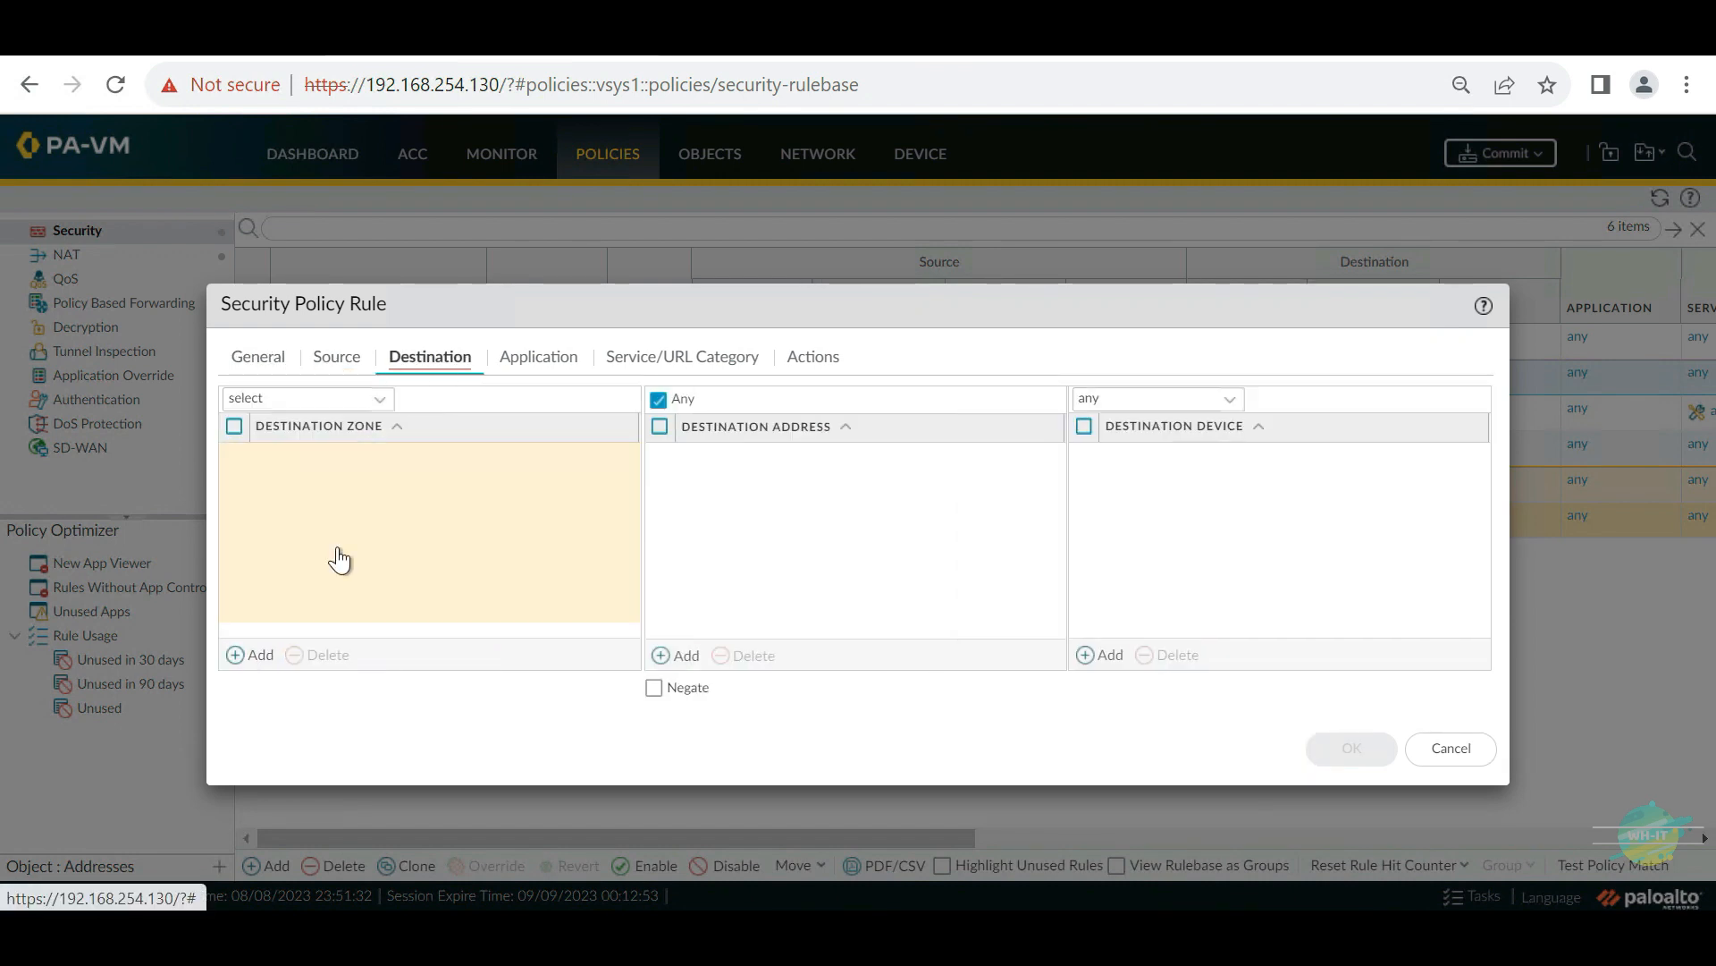
left_click(241, 655)
left_click(286, 485)
left_click(521, 555)
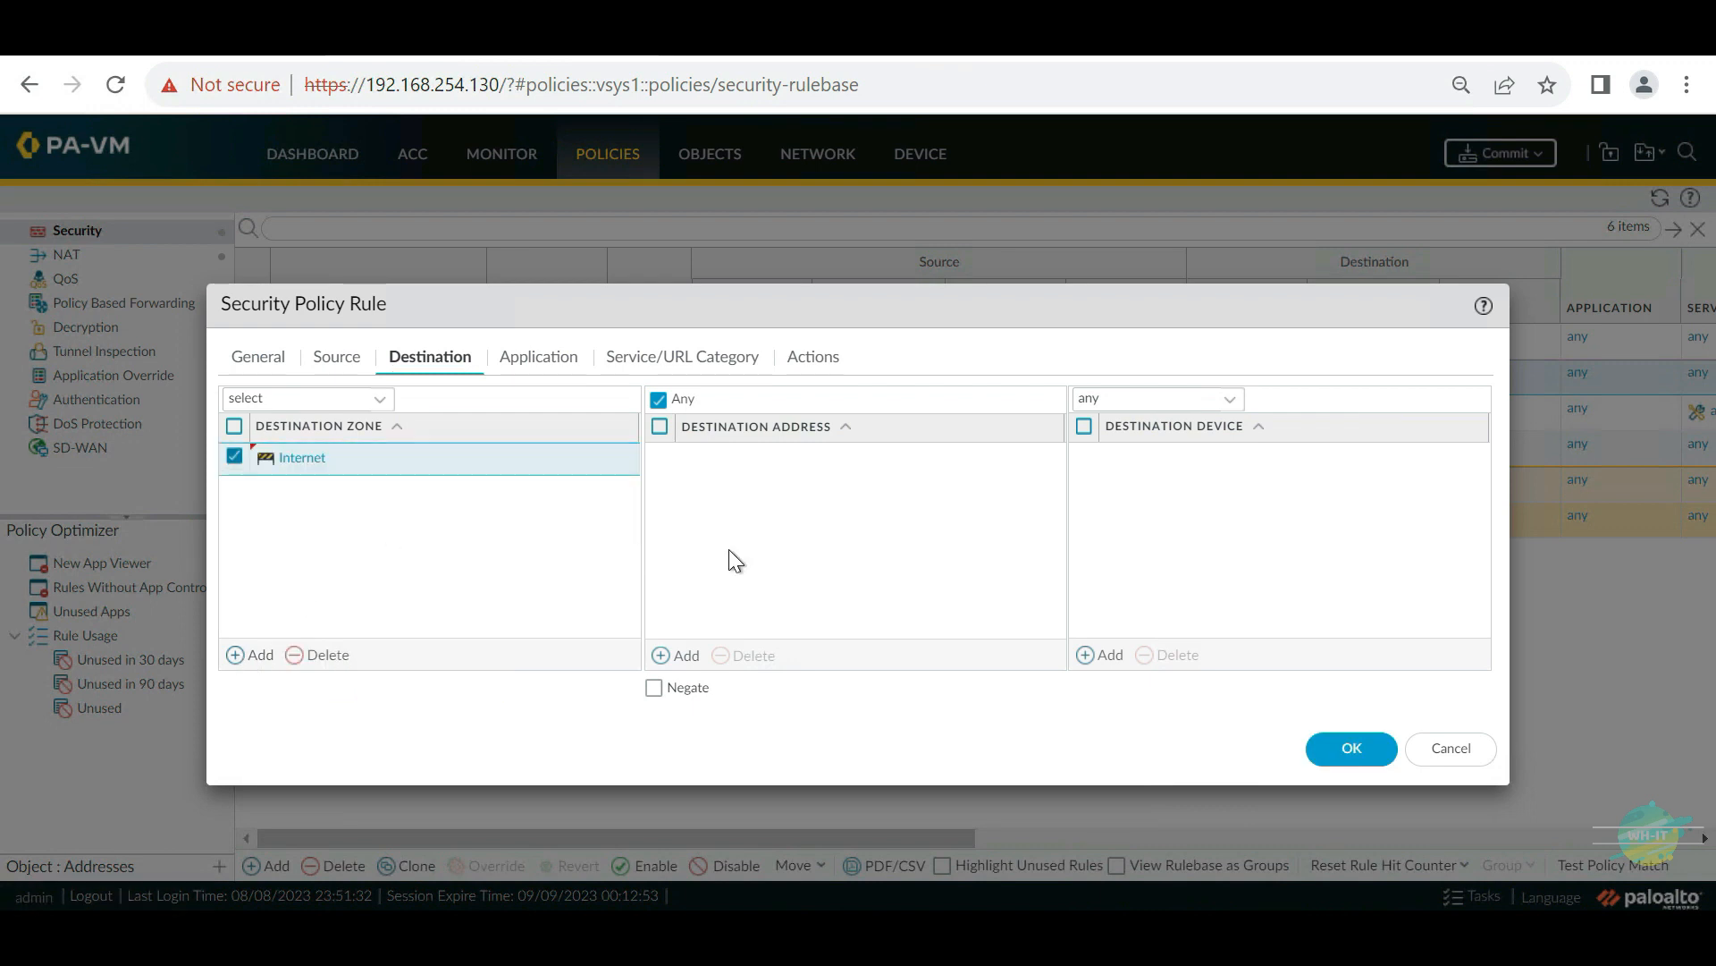
Step: Add the Allow IP List external dynamic list as the rule's destination address, check its action setting and save the rule
left_click(676, 658)
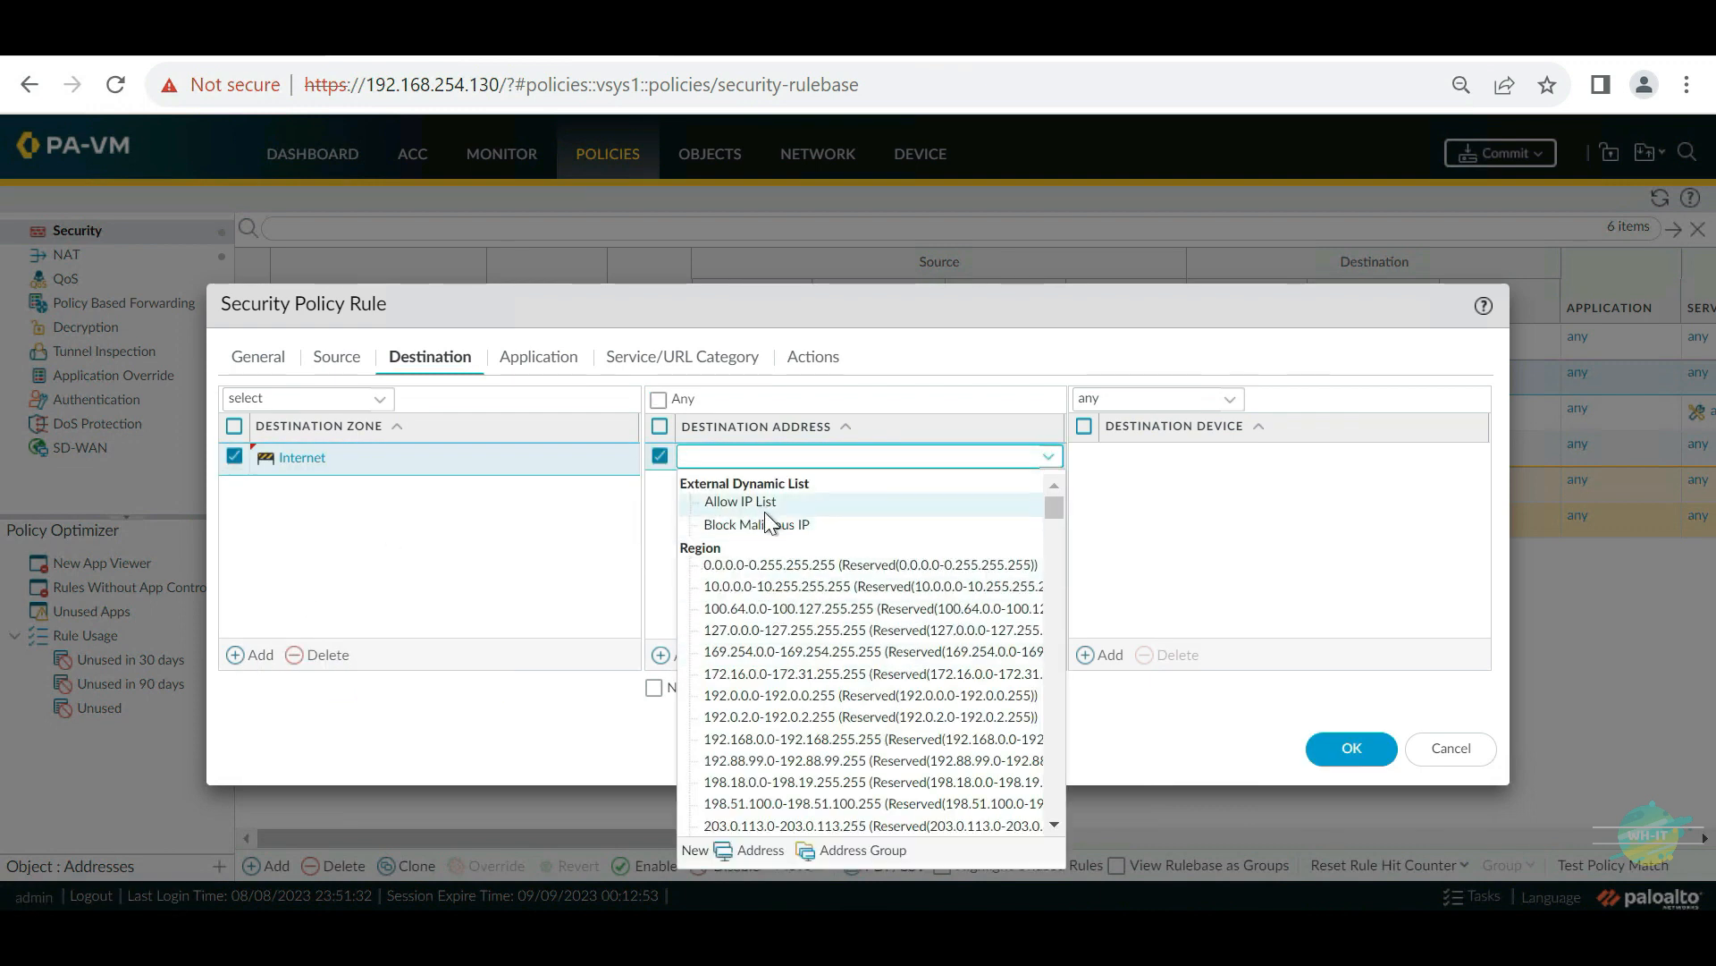
left_click(764, 508)
left_click(802, 538)
left_click(558, 358)
left_click(689, 357)
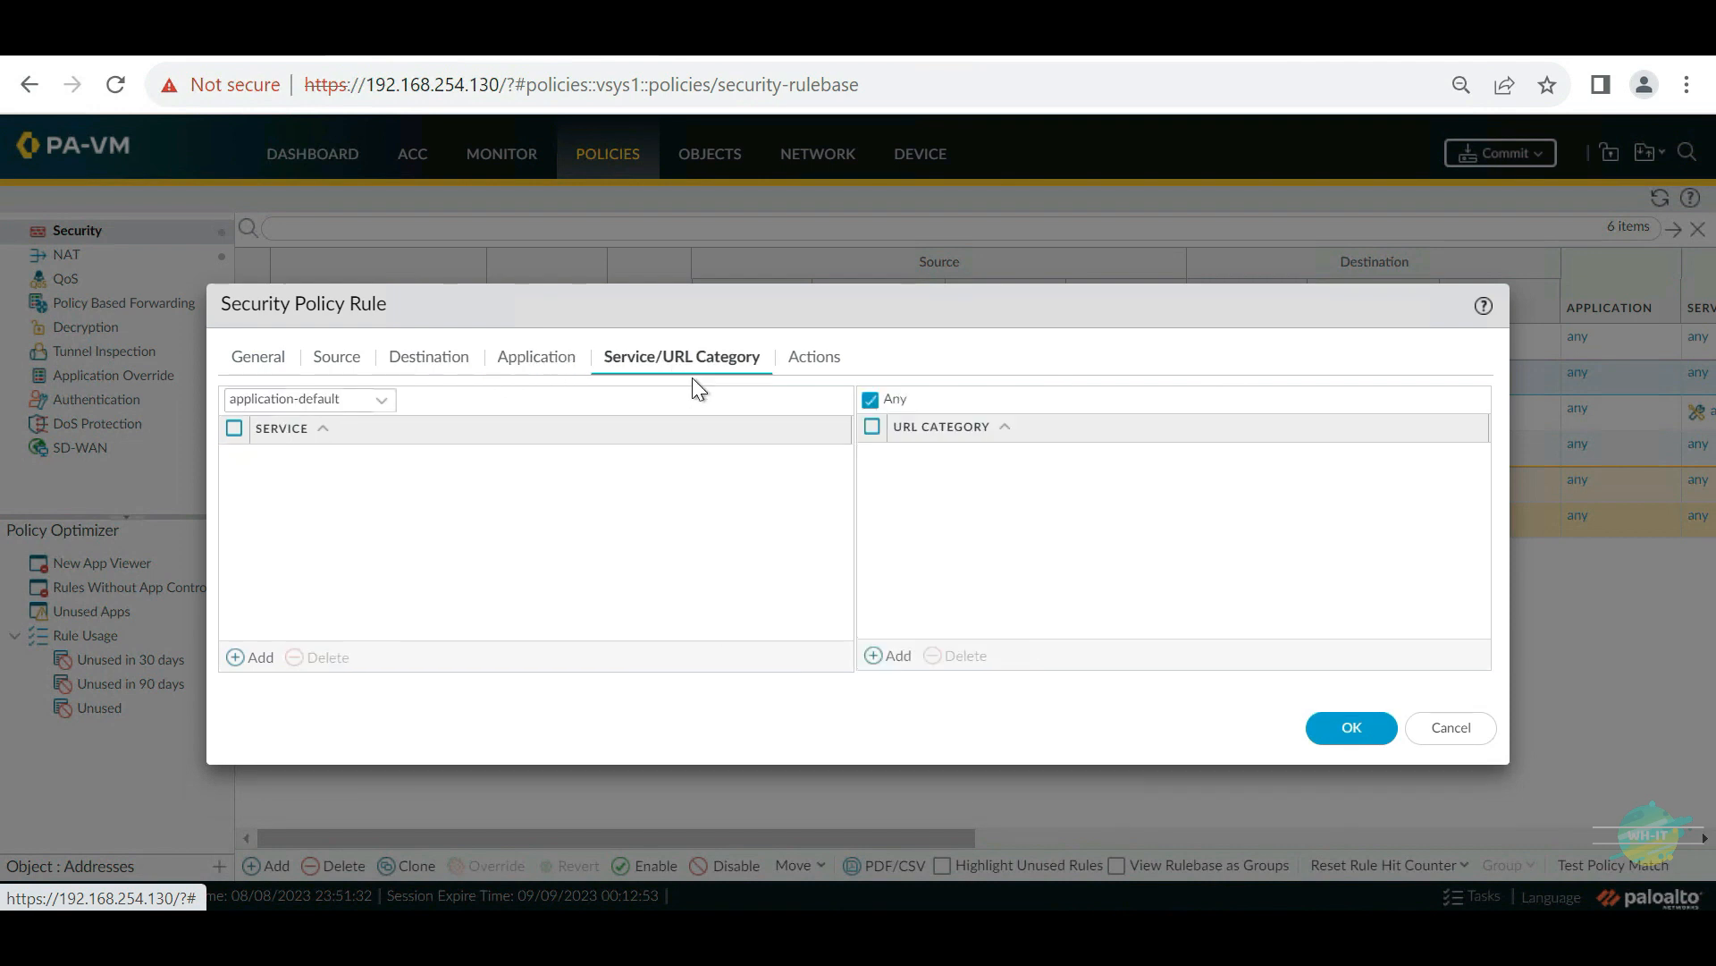
left_click(809, 358)
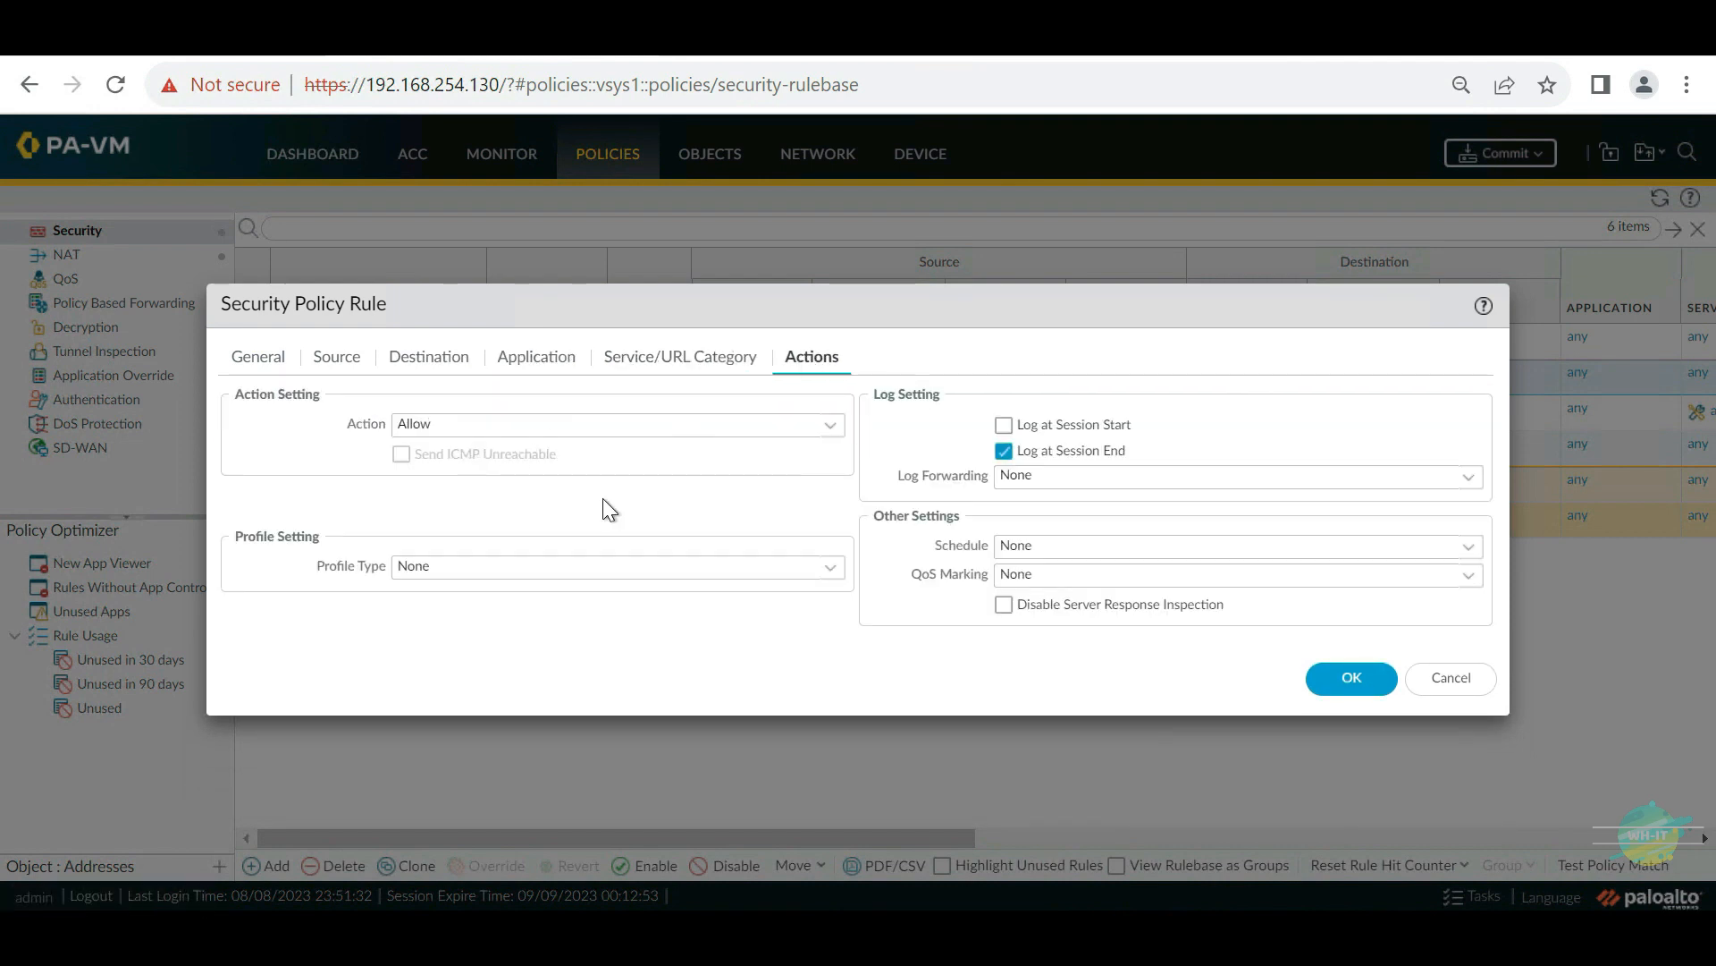
left_click(1339, 680)
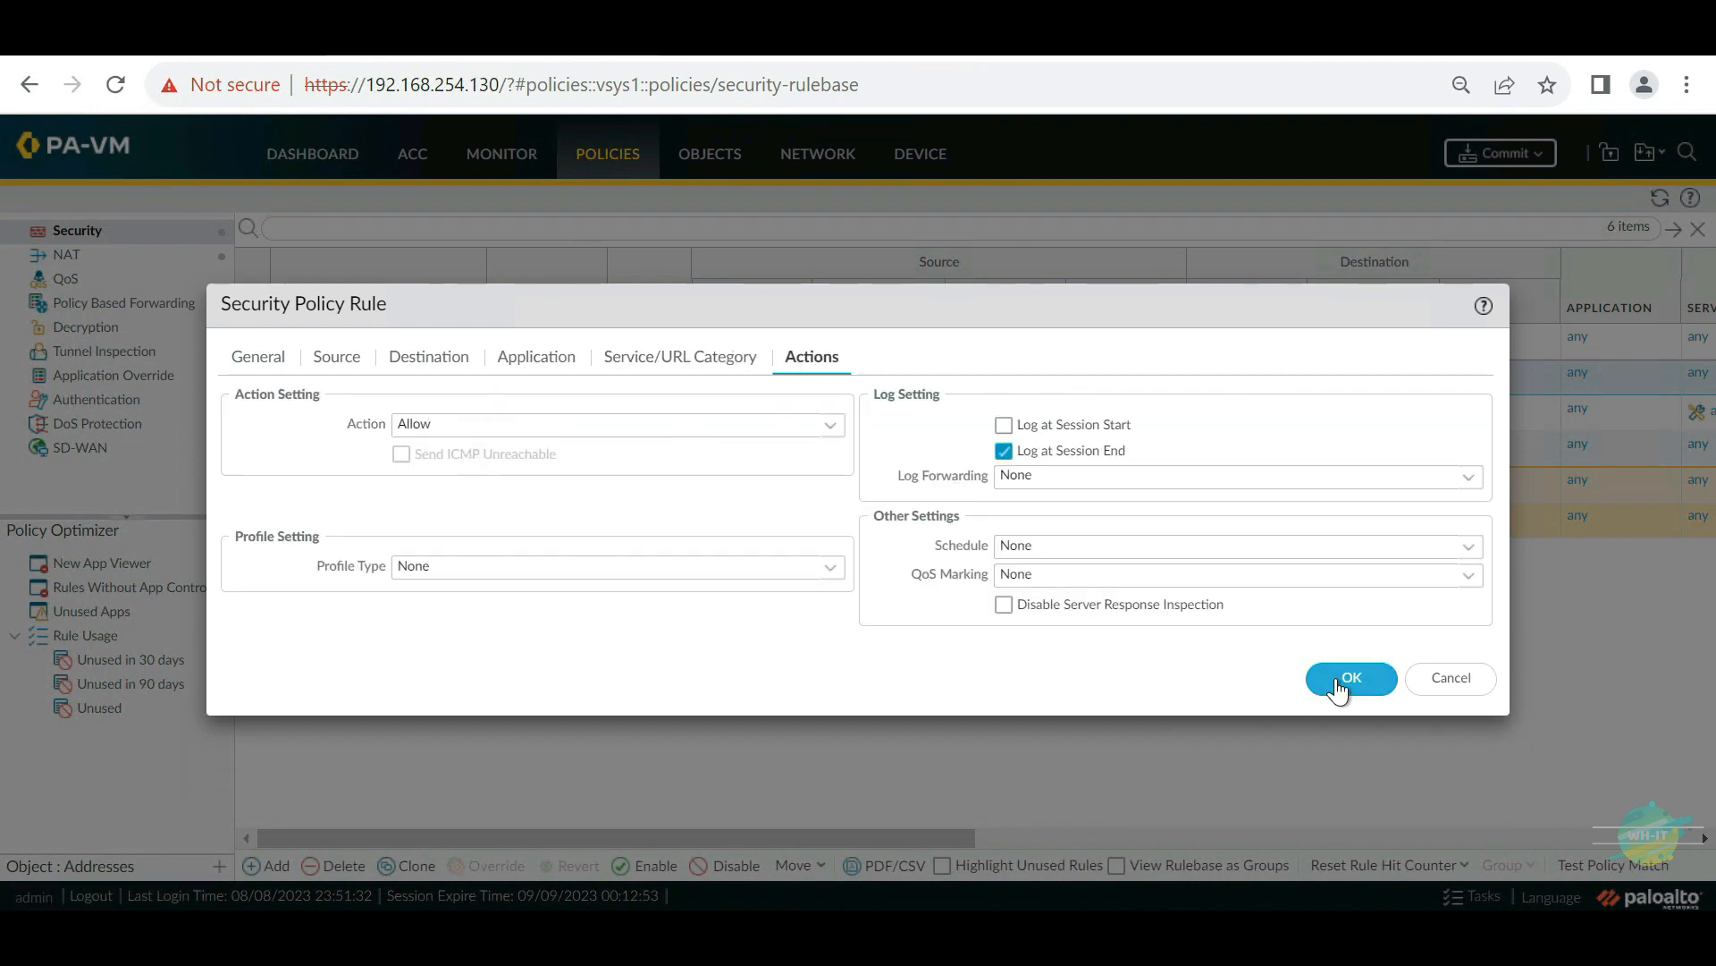
Step: Clone the Allow EDL IP rule directly after itself and rename the copy Allow EDL URL List
left_click(418, 872)
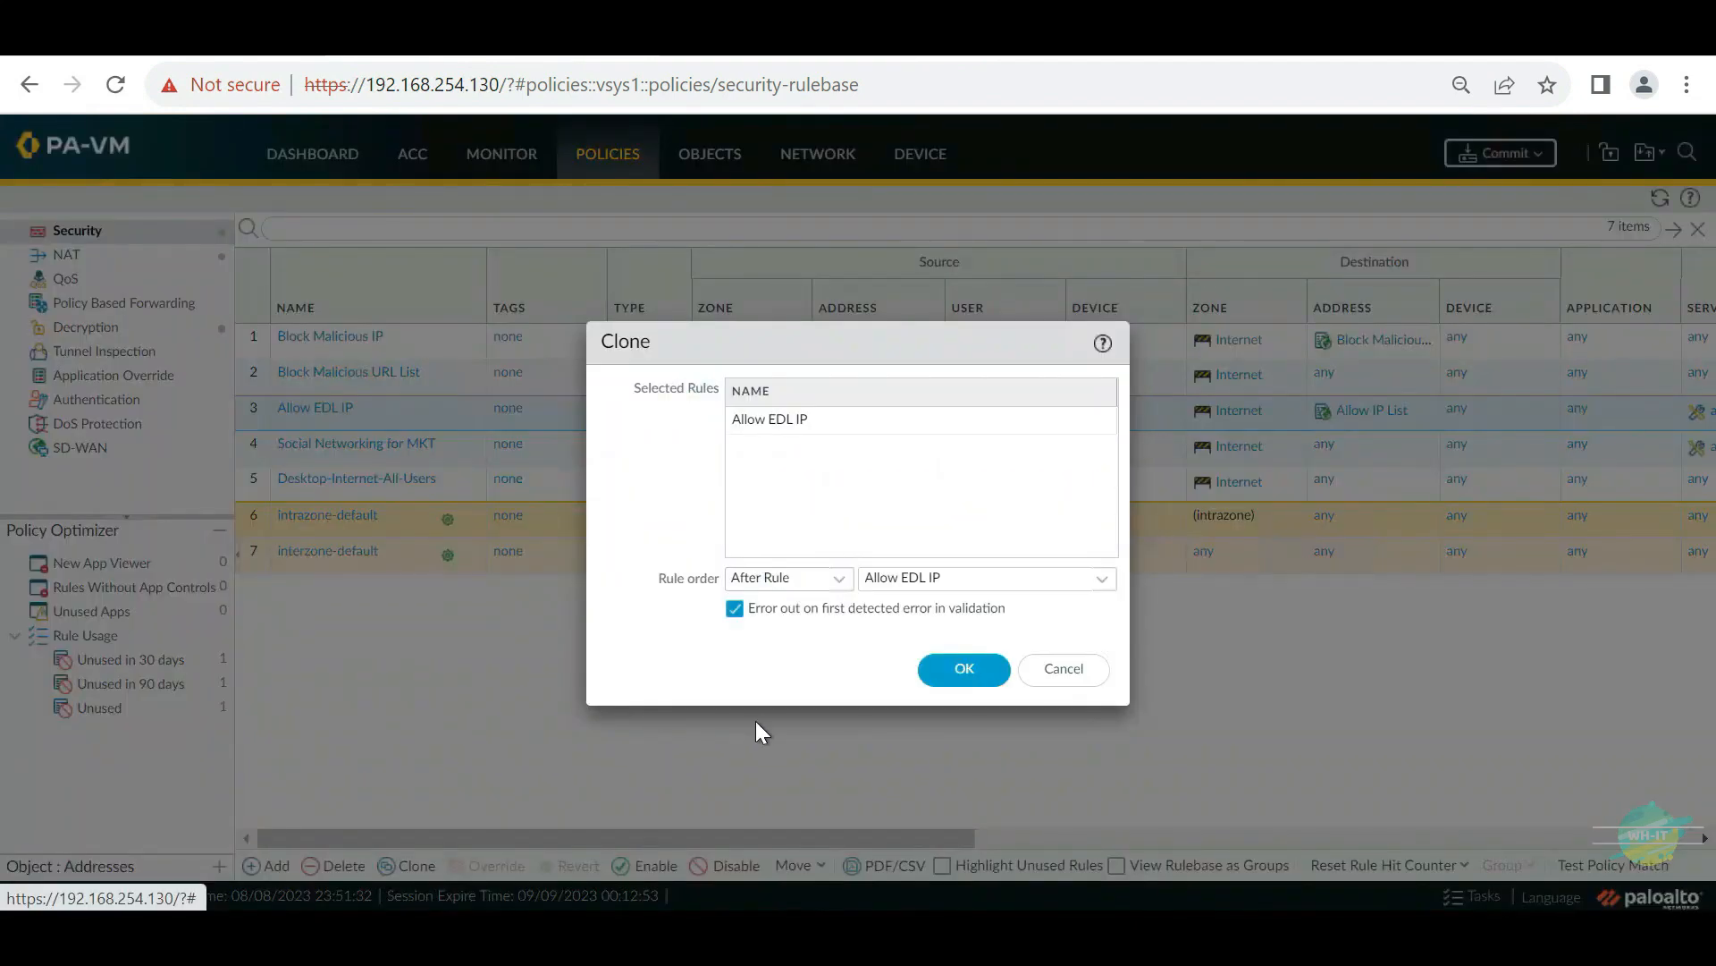
left_click(955, 671)
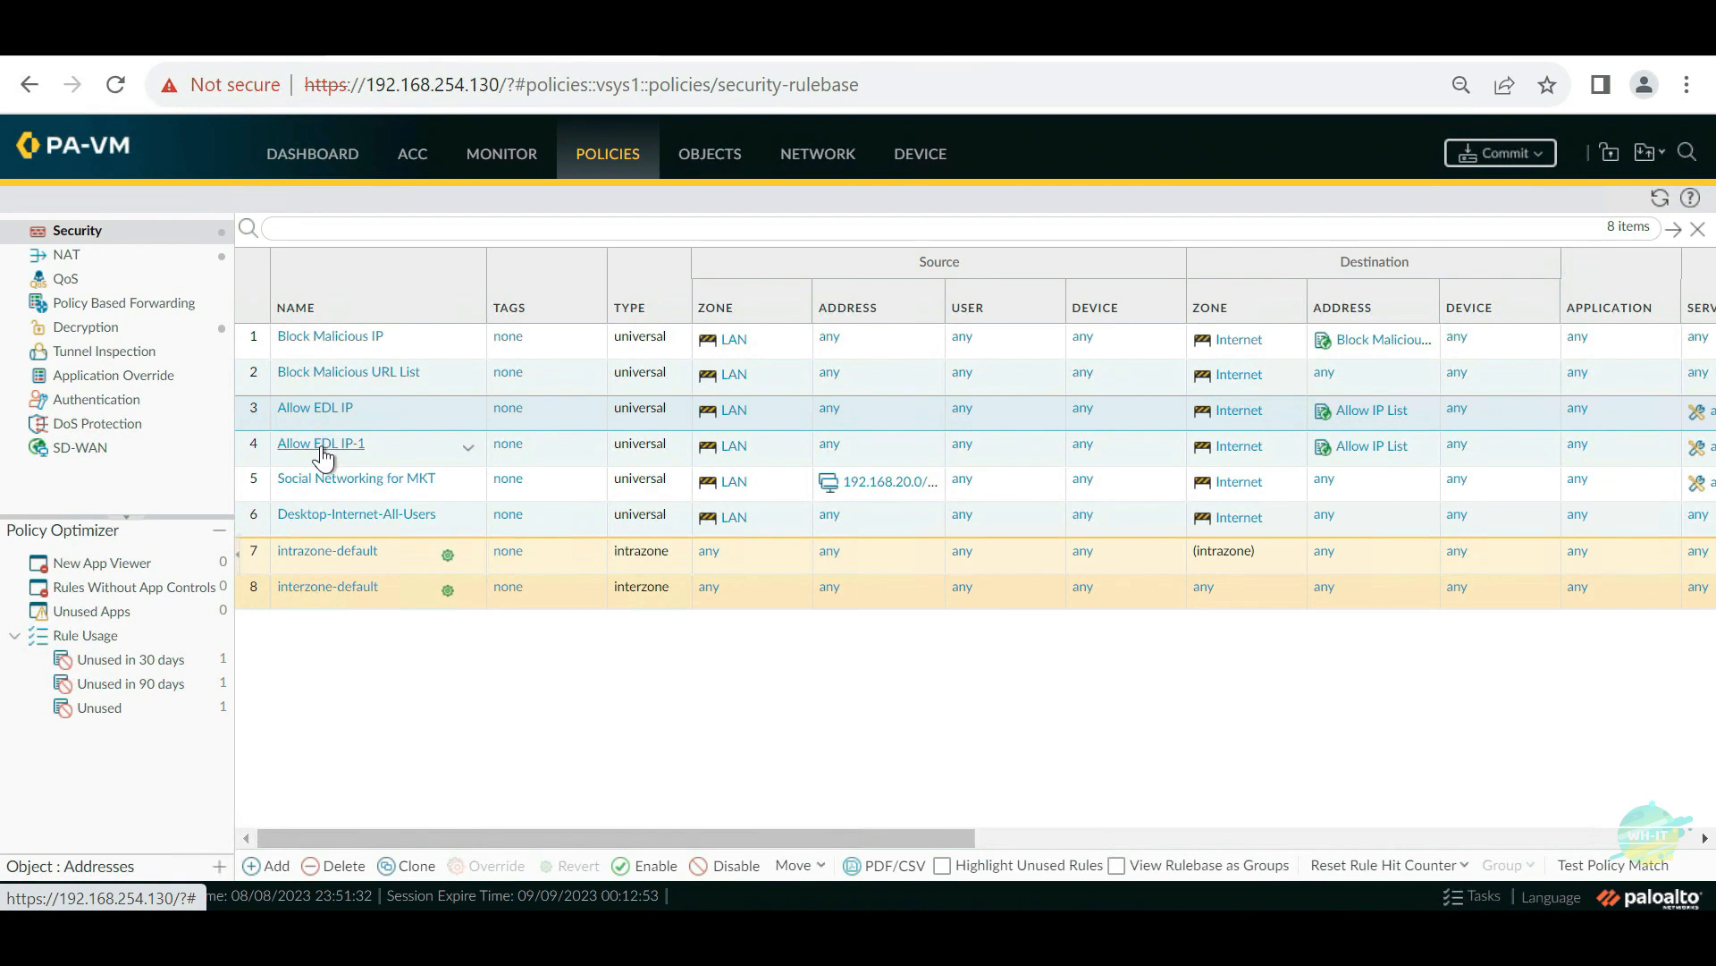
left_click(320, 445)
left_click_drag(414, 395, 628, 391)
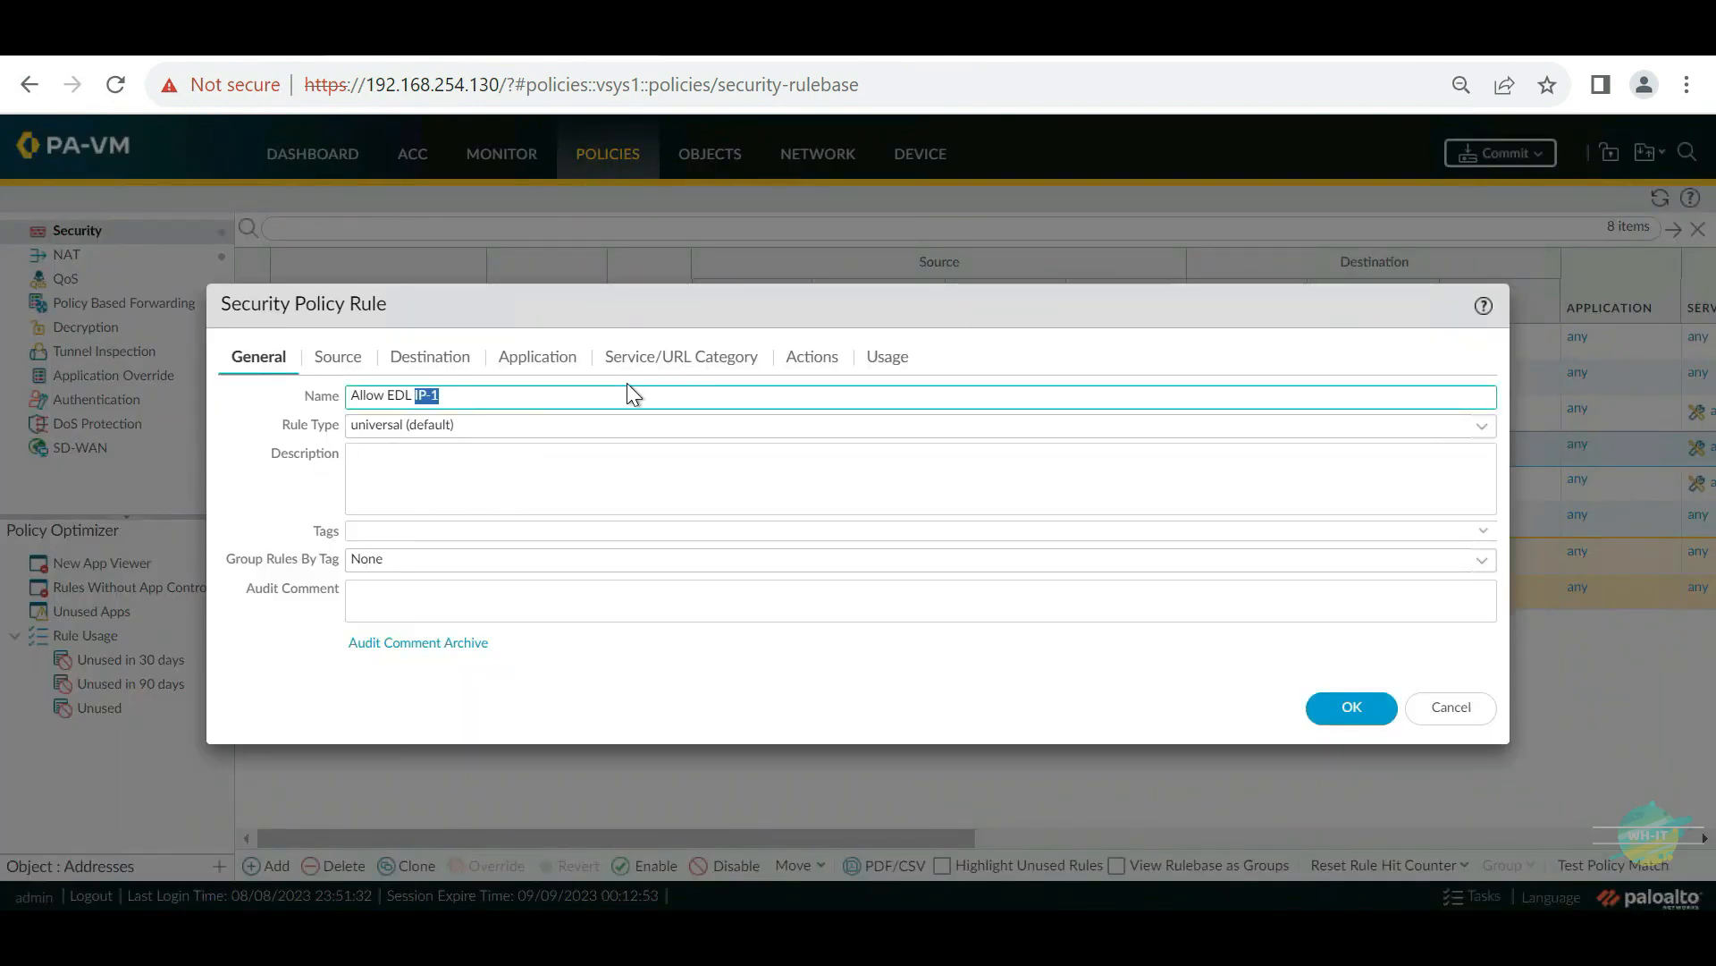
type("URL List")
Step: Check the cloned rule's source zone and remove the Allow IP List from its destination addresses
left_click(333, 355)
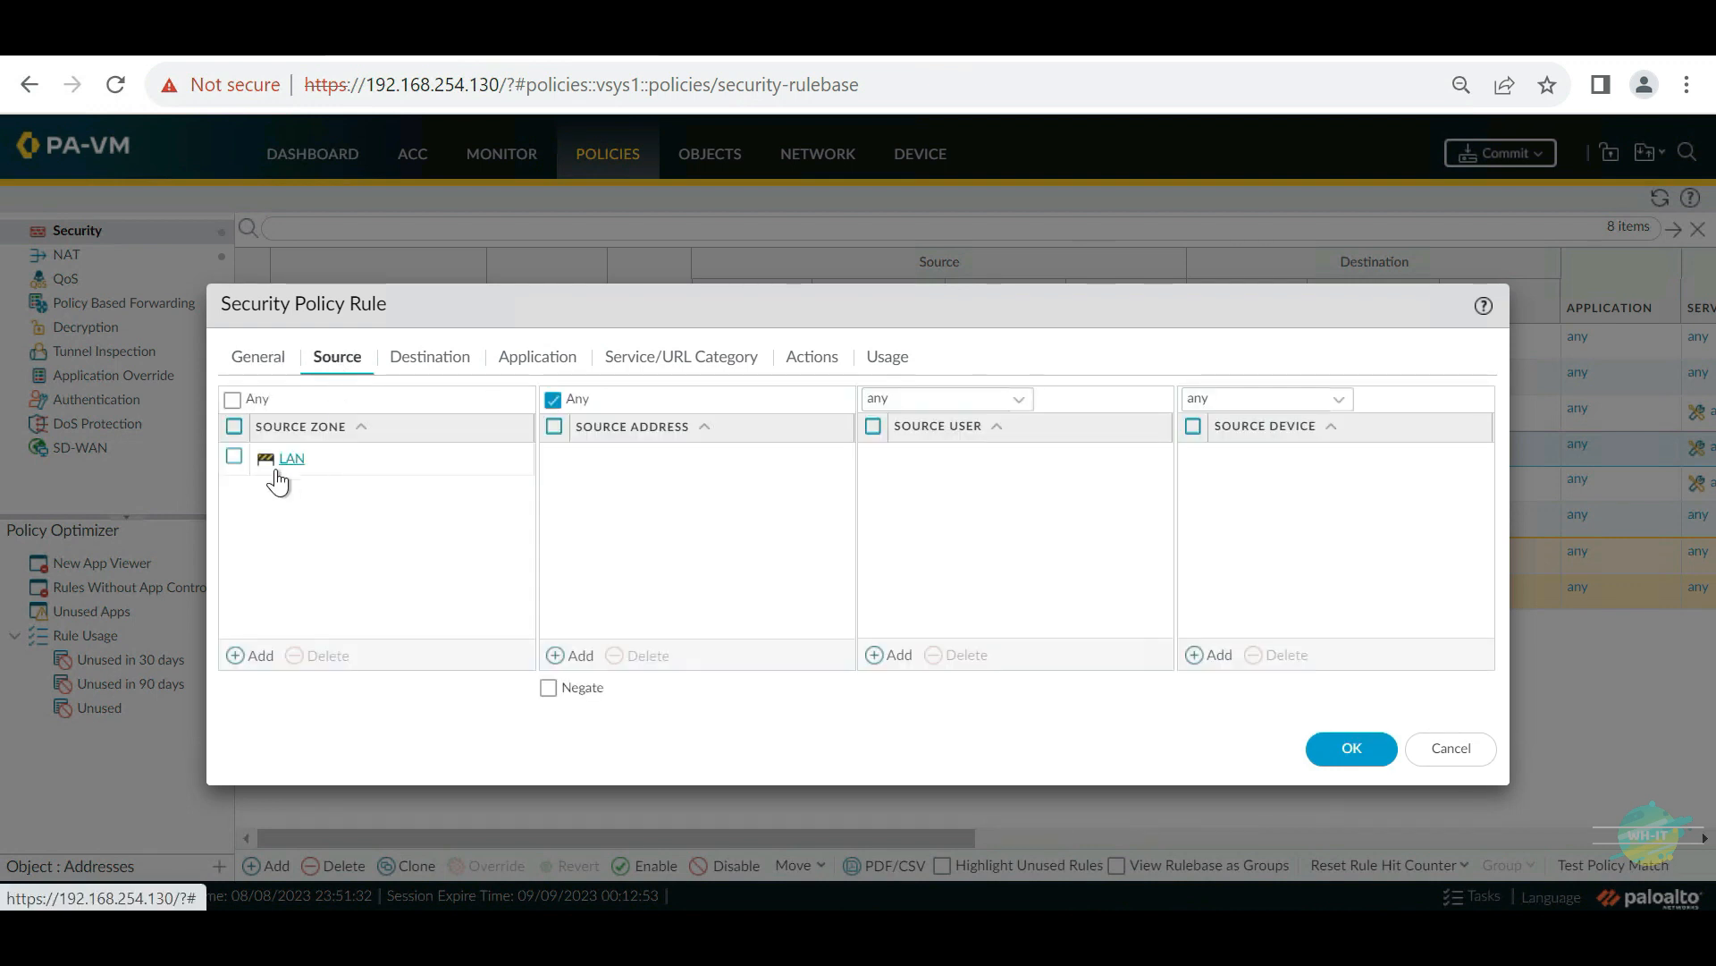
left_click(431, 357)
left_click(661, 457)
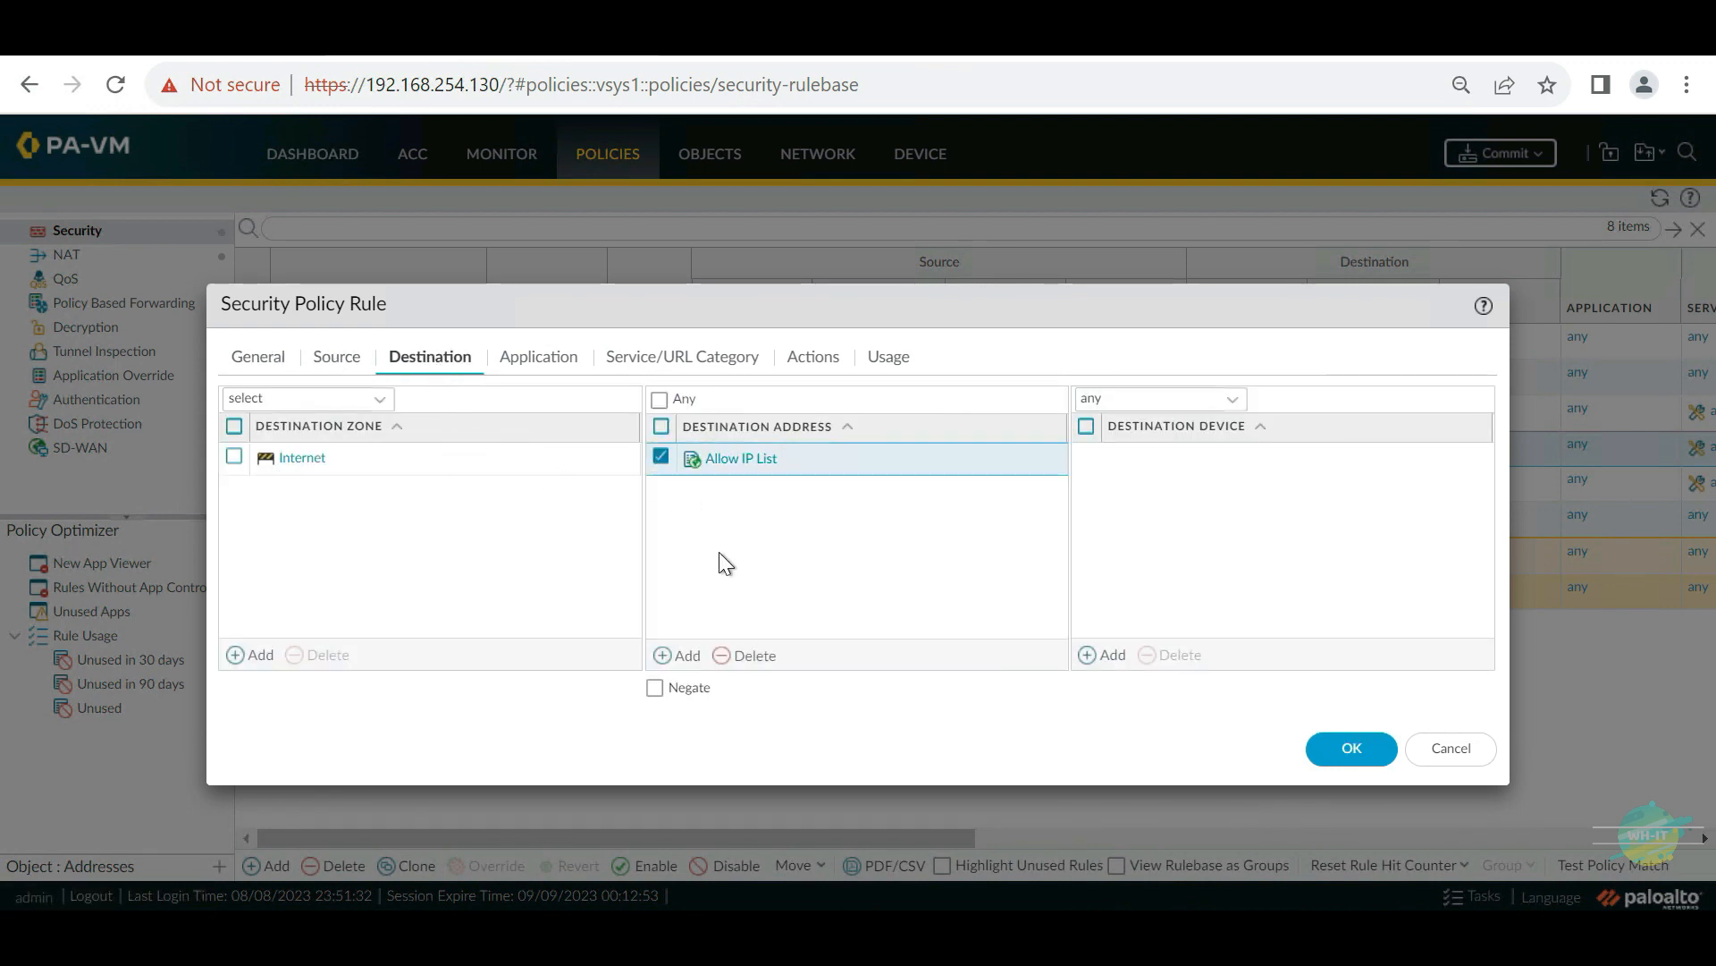
left_click(749, 655)
Step: Add the Allow URL List external dynamic list as the cloned rule's URL category and save the rule
left_click(538, 356)
left_click(682, 356)
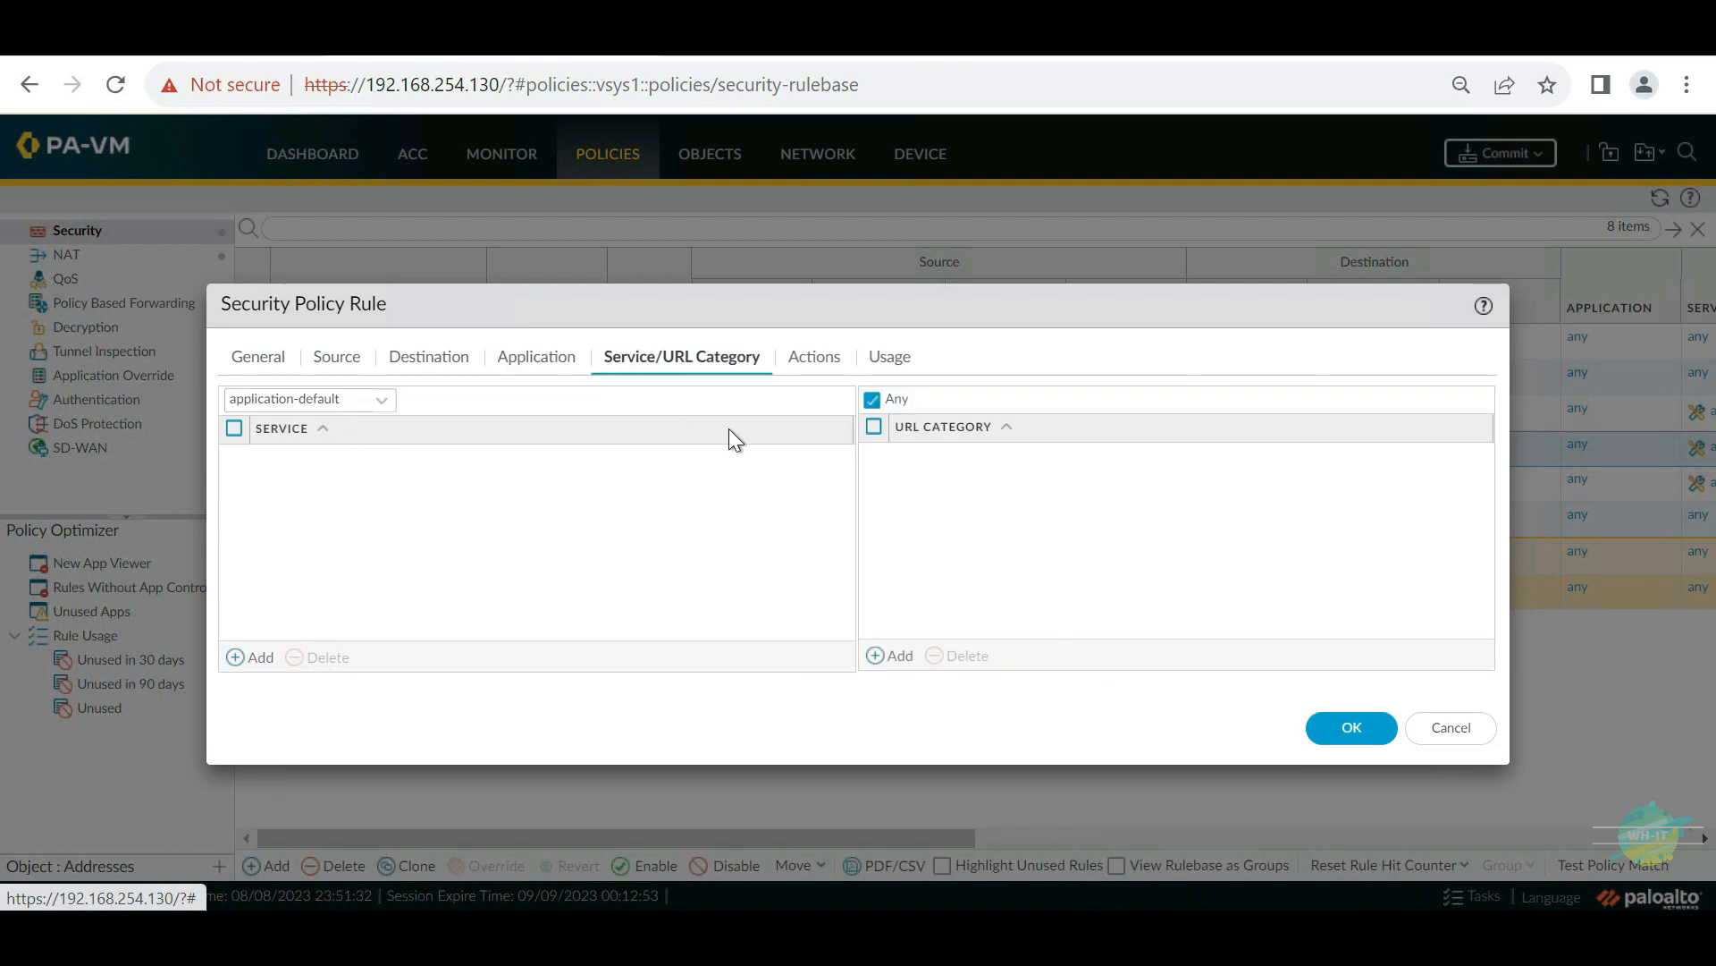
left_click(891, 656)
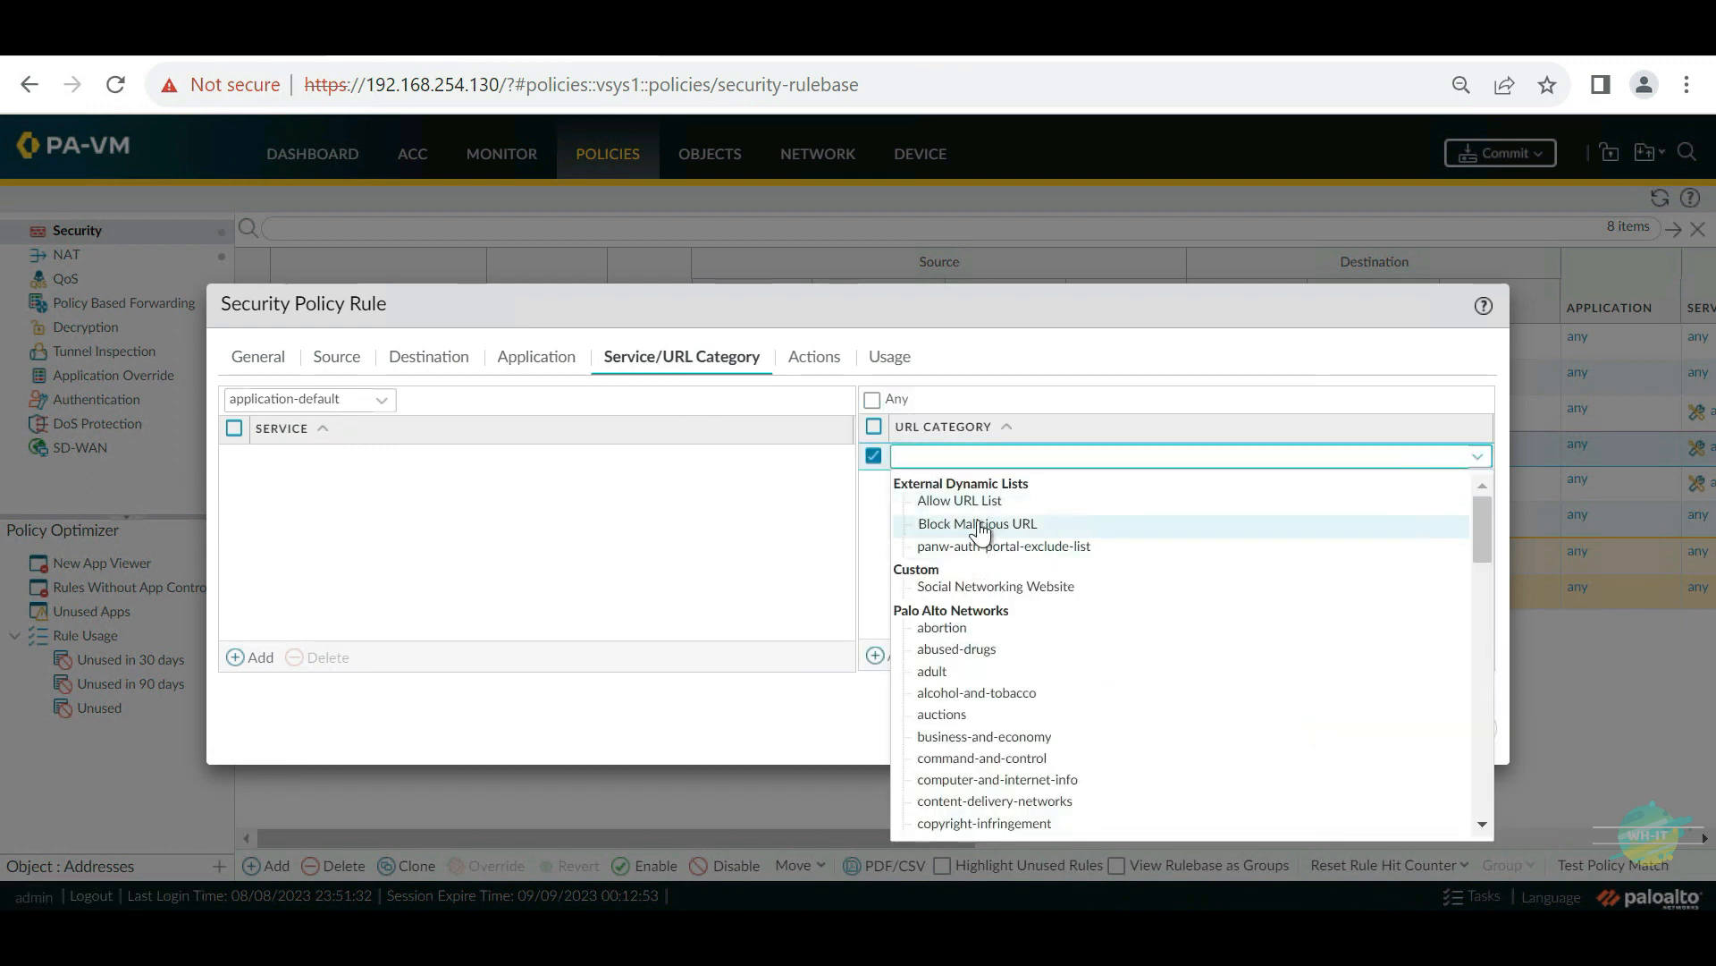
left_click(978, 506)
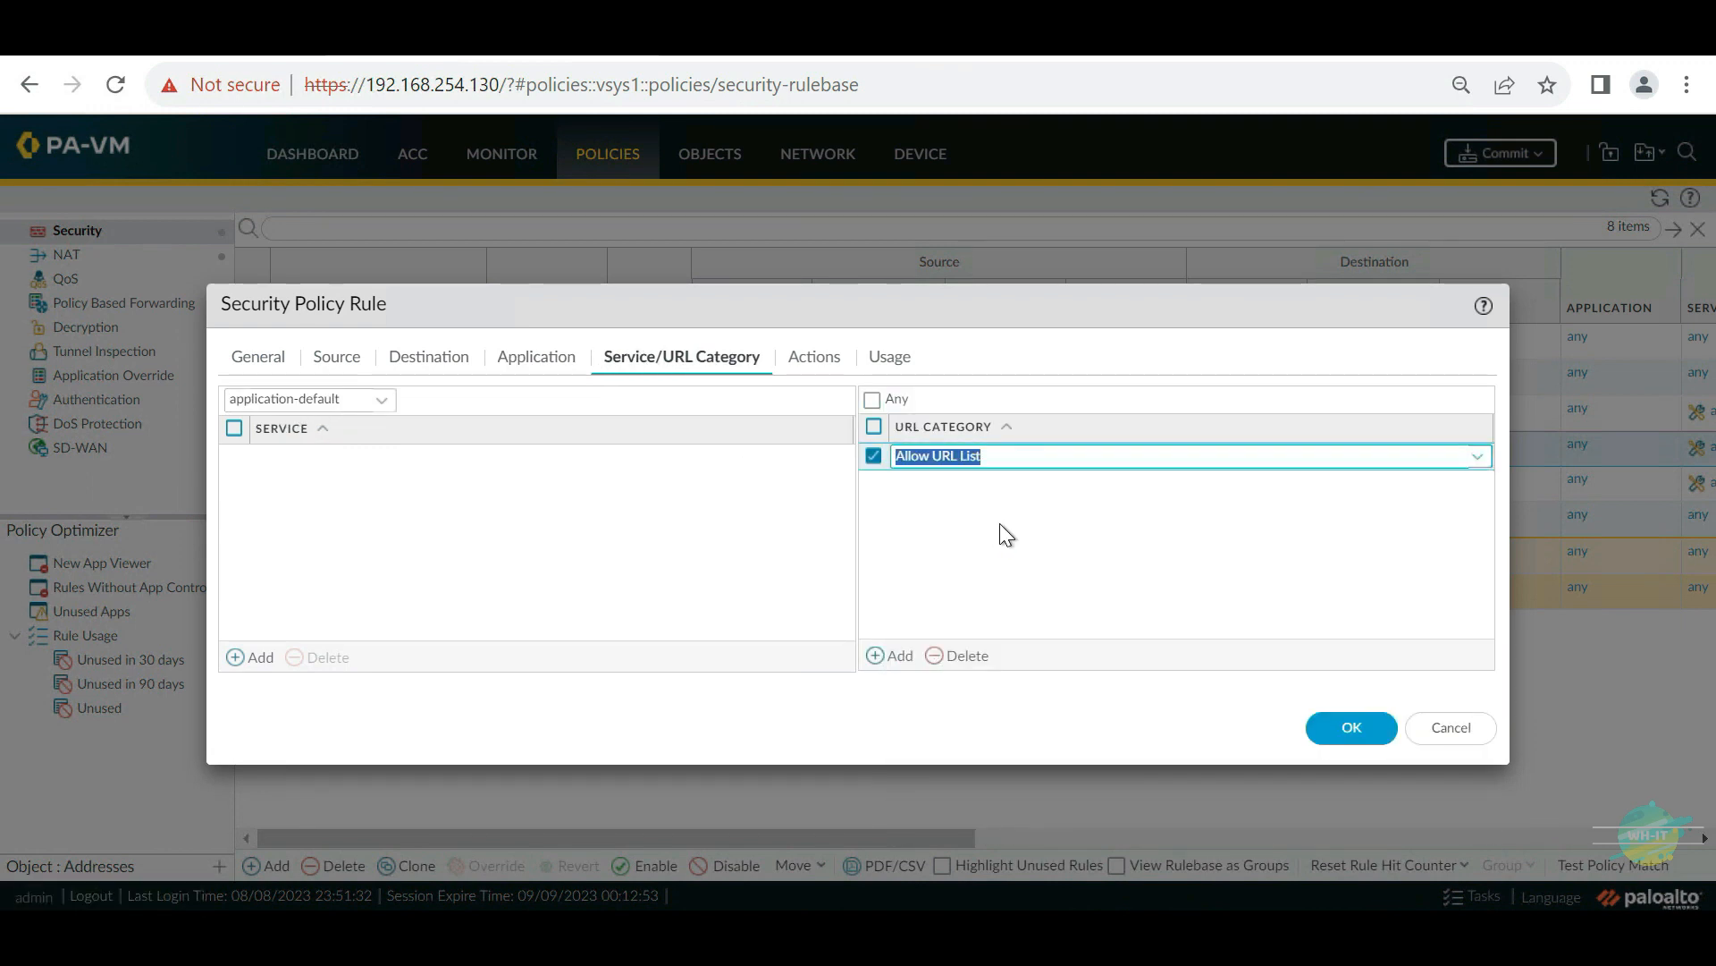
left_click(814, 358)
left_click(1359, 679)
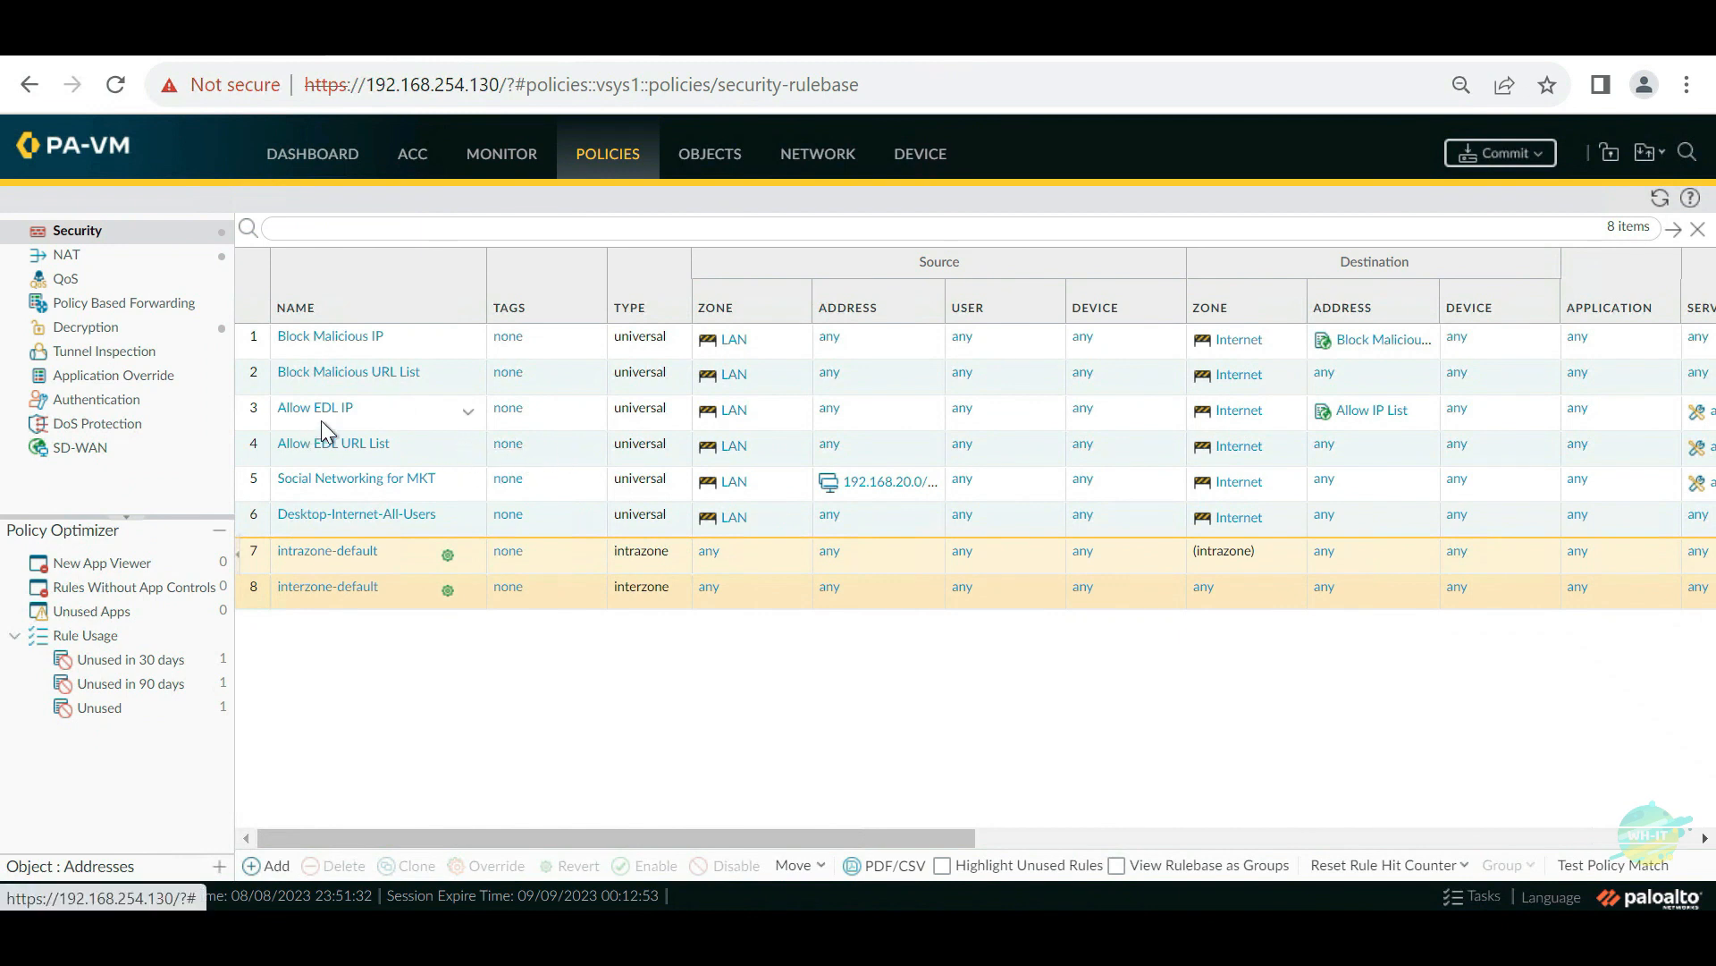
Step: Review the destinations and actions of the block and allow rules, and commit the configuration
left_click(422, 333)
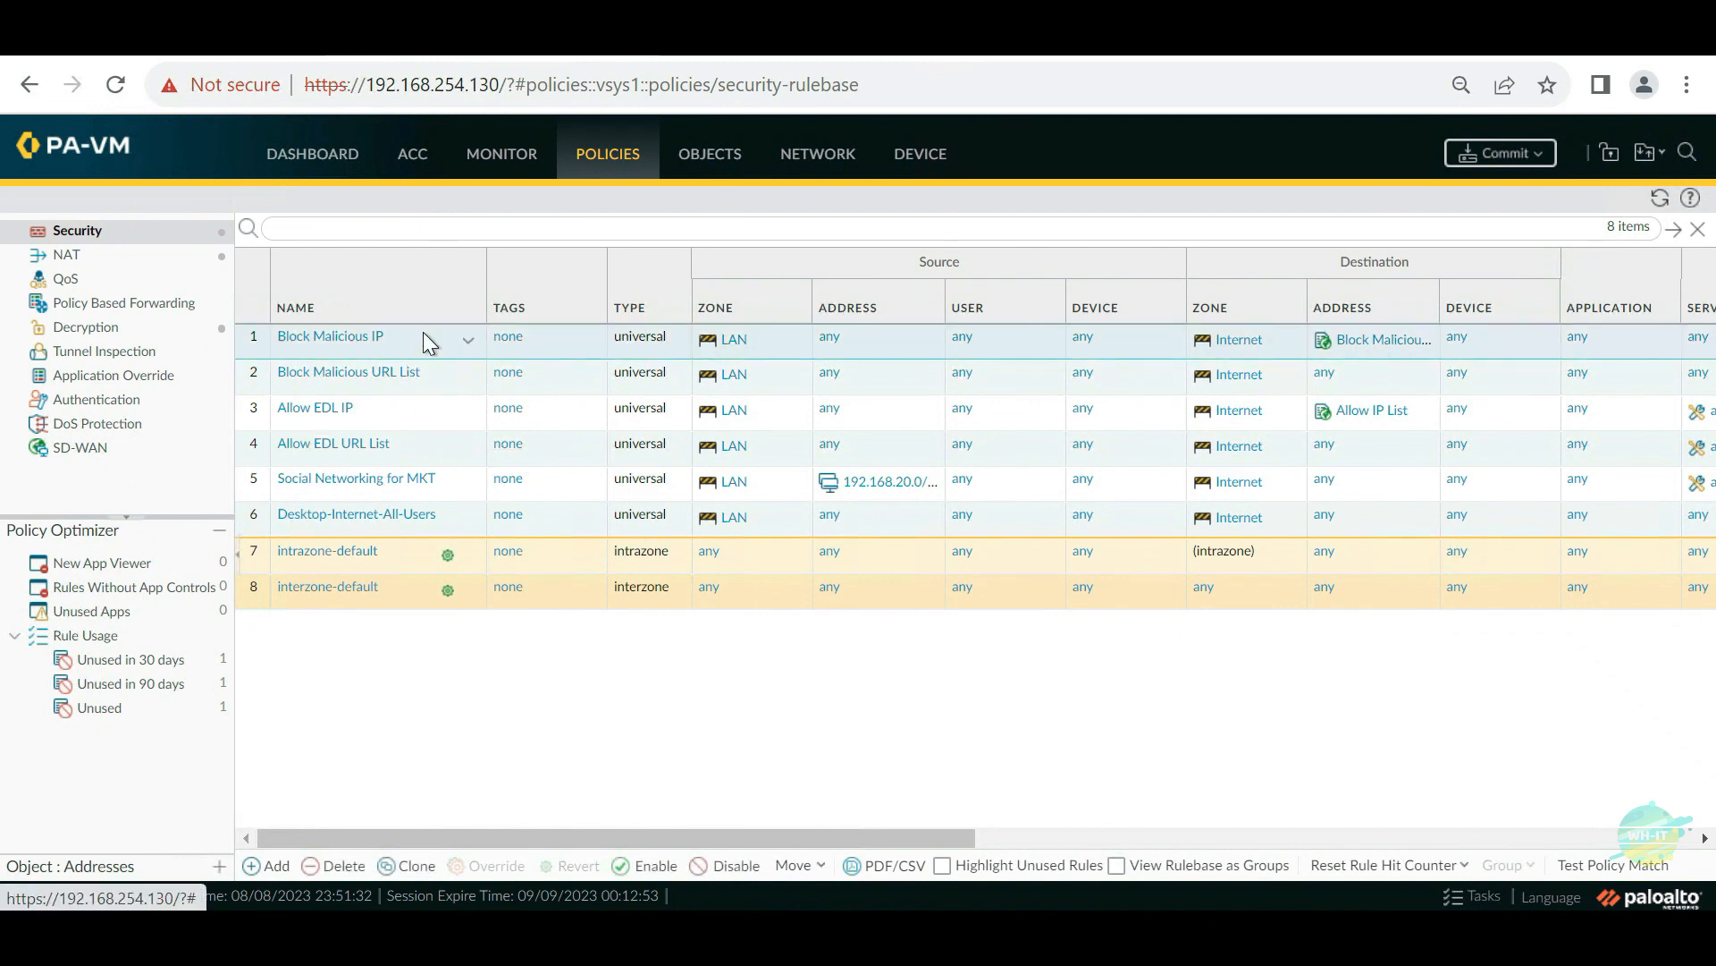
key("ctrl+minus")
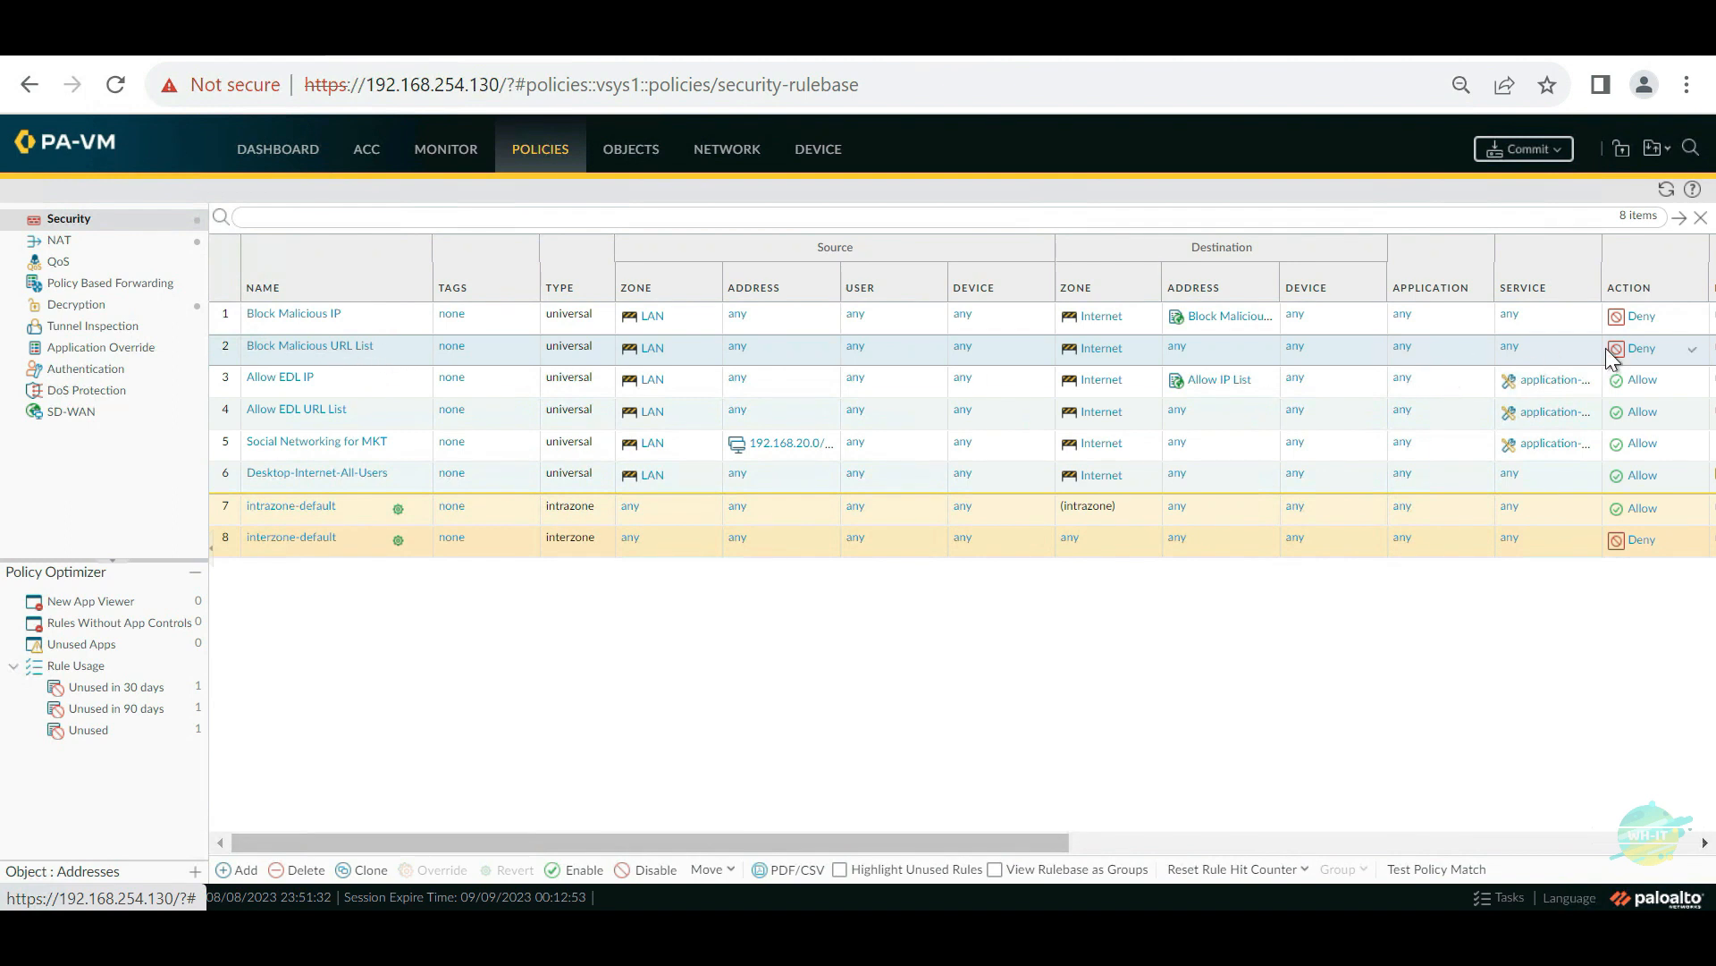
left_click(357, 384)
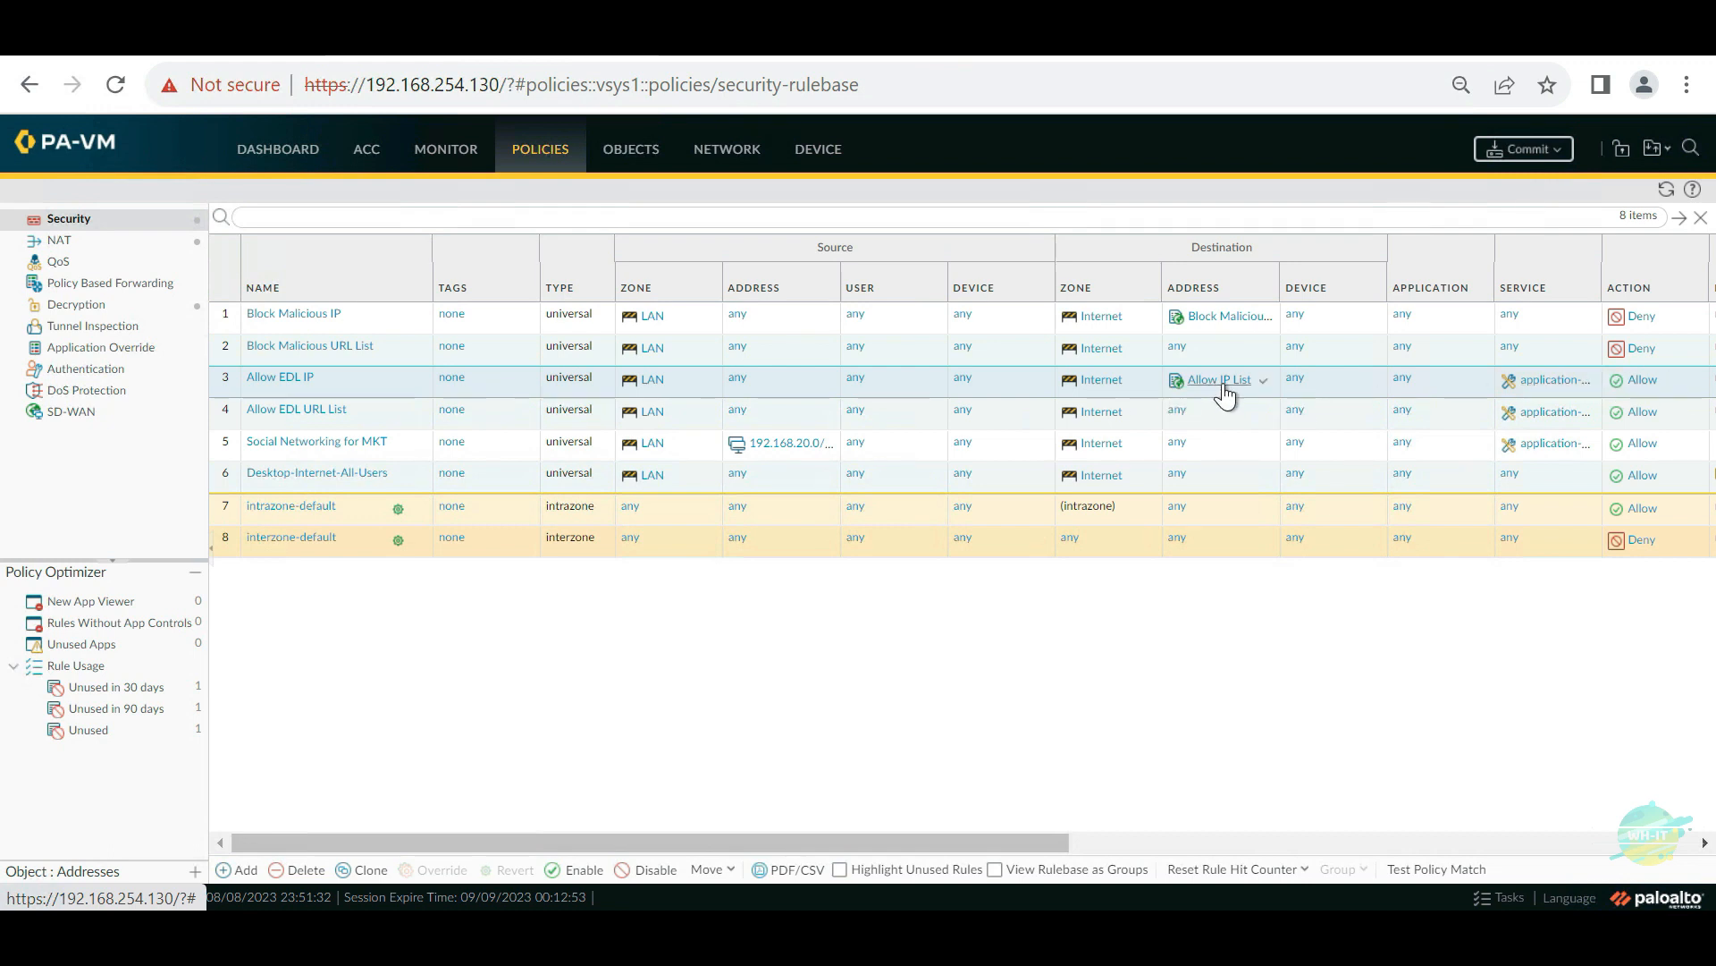
left_click(486, 420)
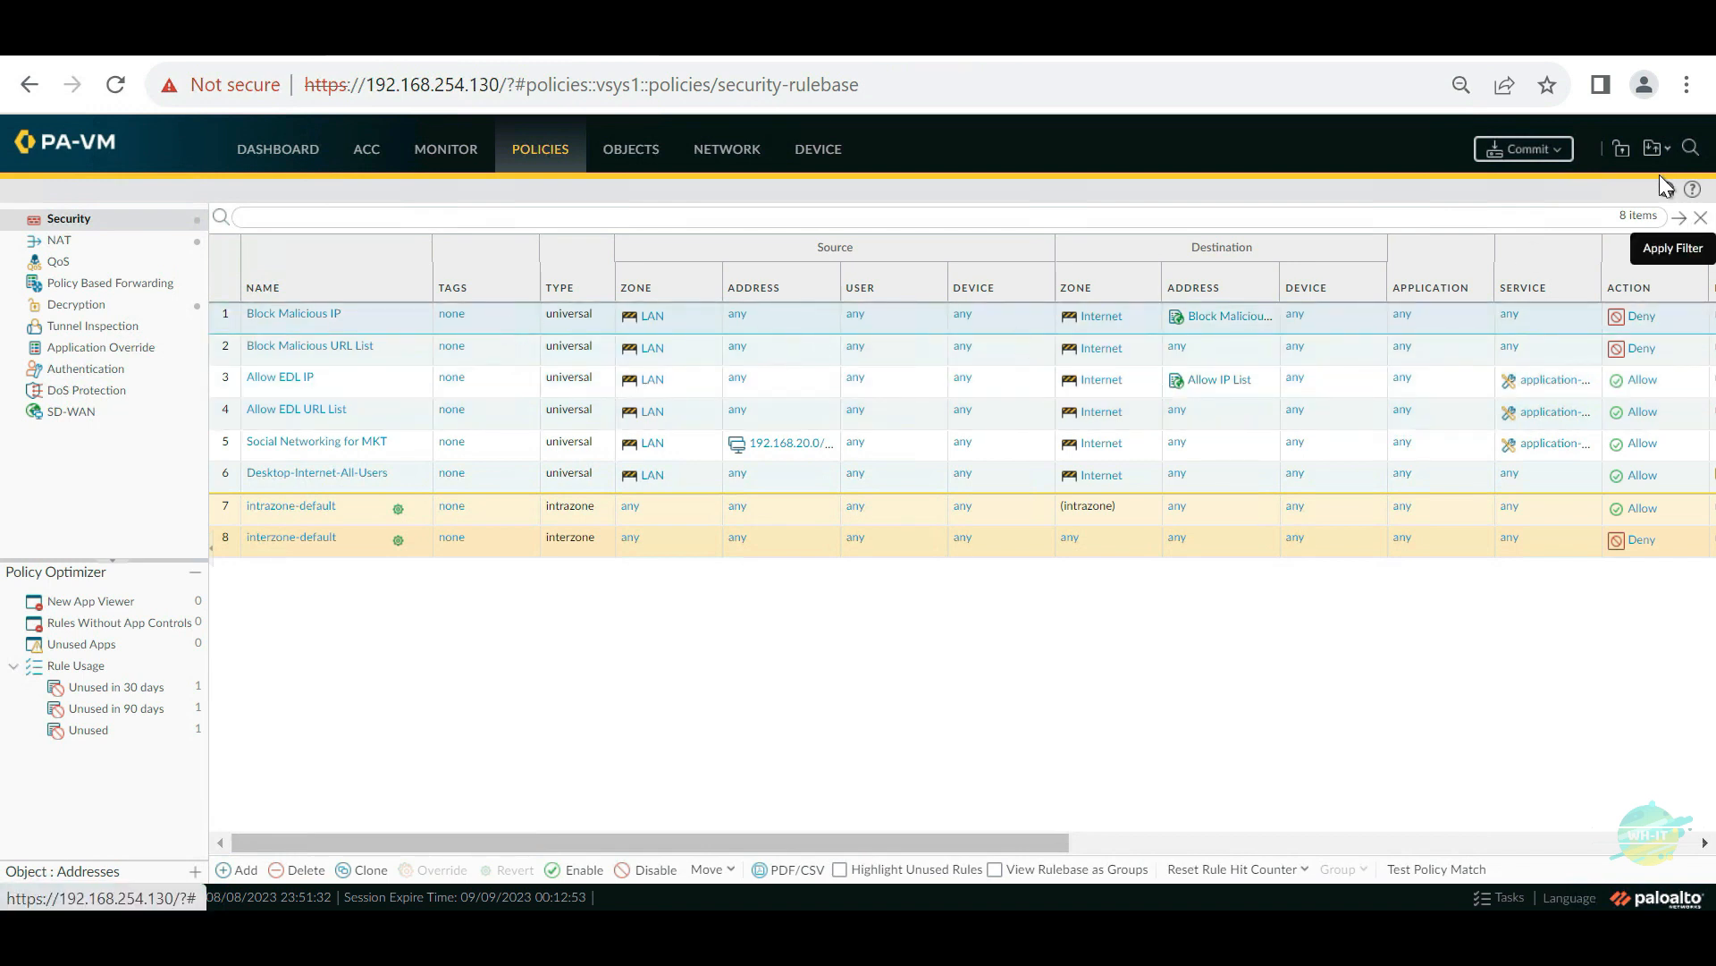
left_click(1520, 149)
left_click(1037, 742)
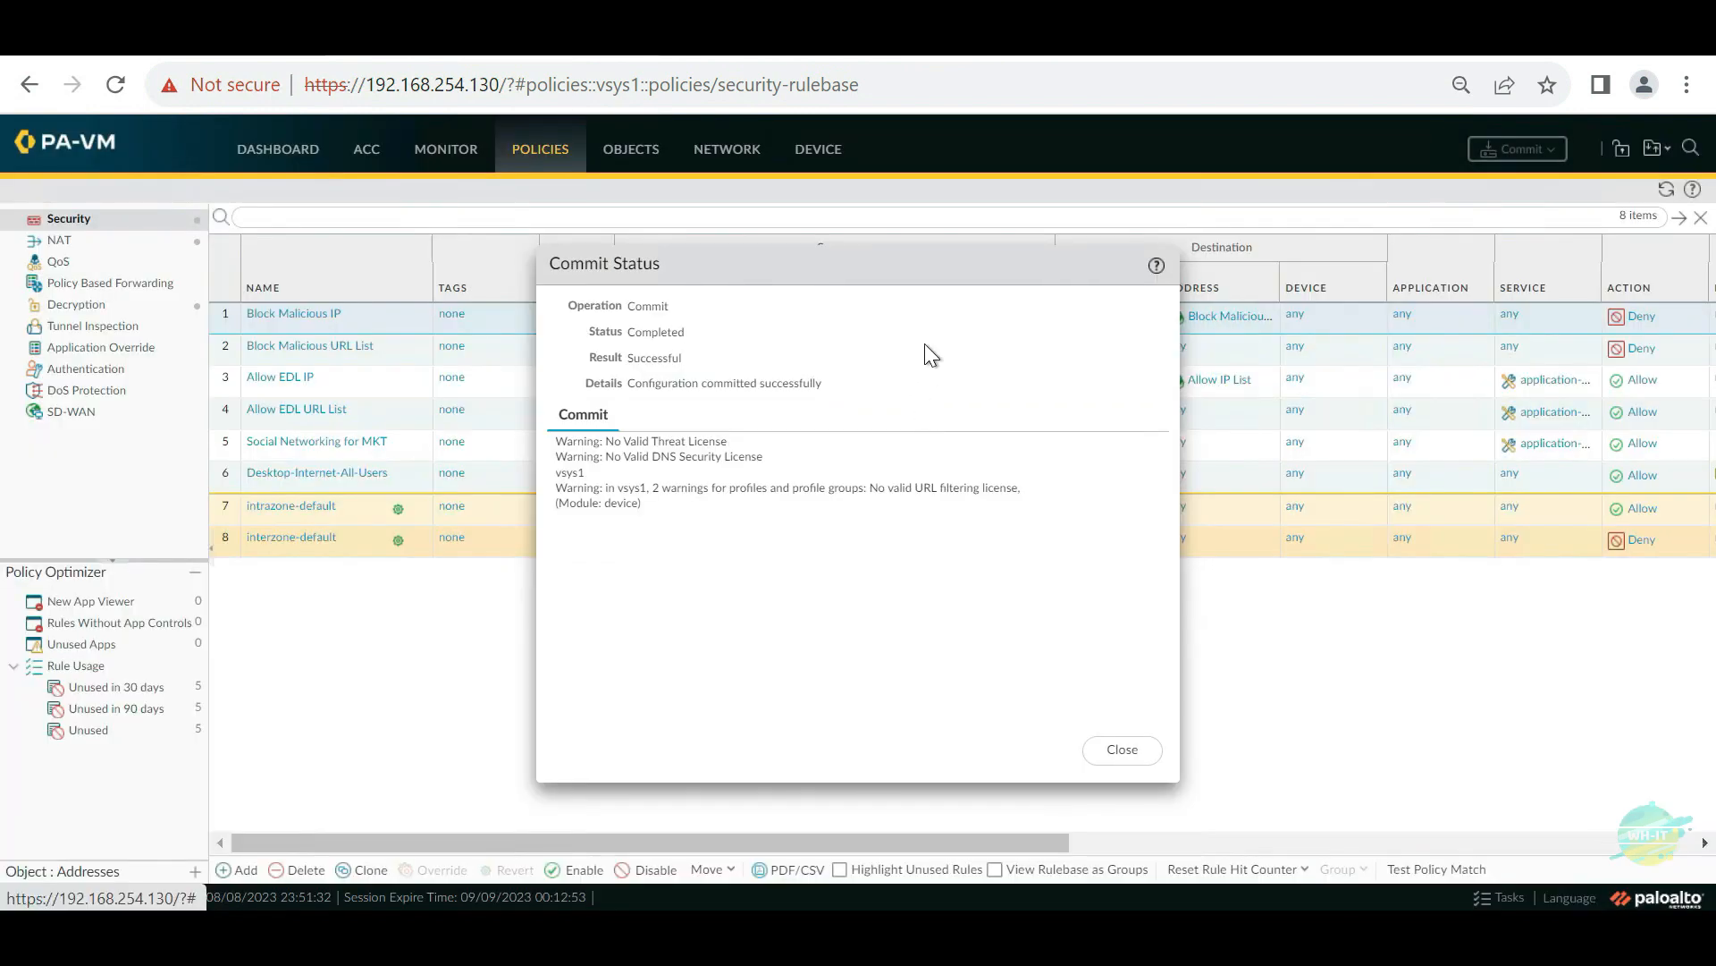
left_click(1128, 751)
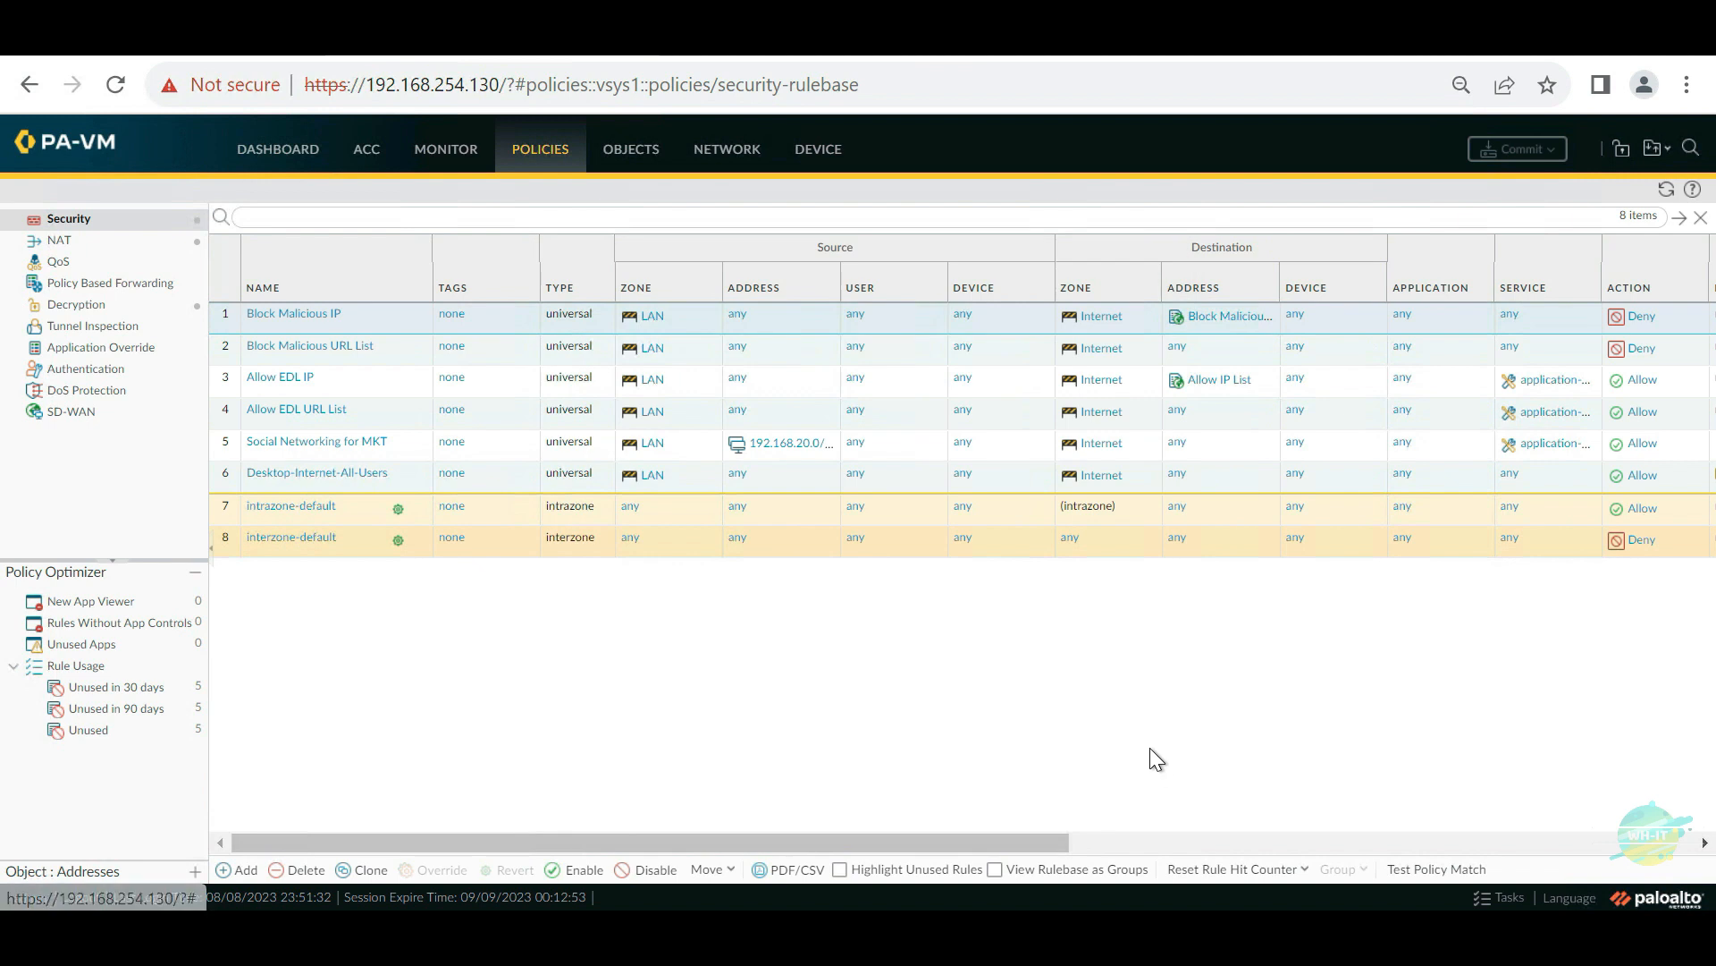
Step: In the external dynamic lists, test the Allow URL List's source URL and examine its list entries
left_click(633, 154)
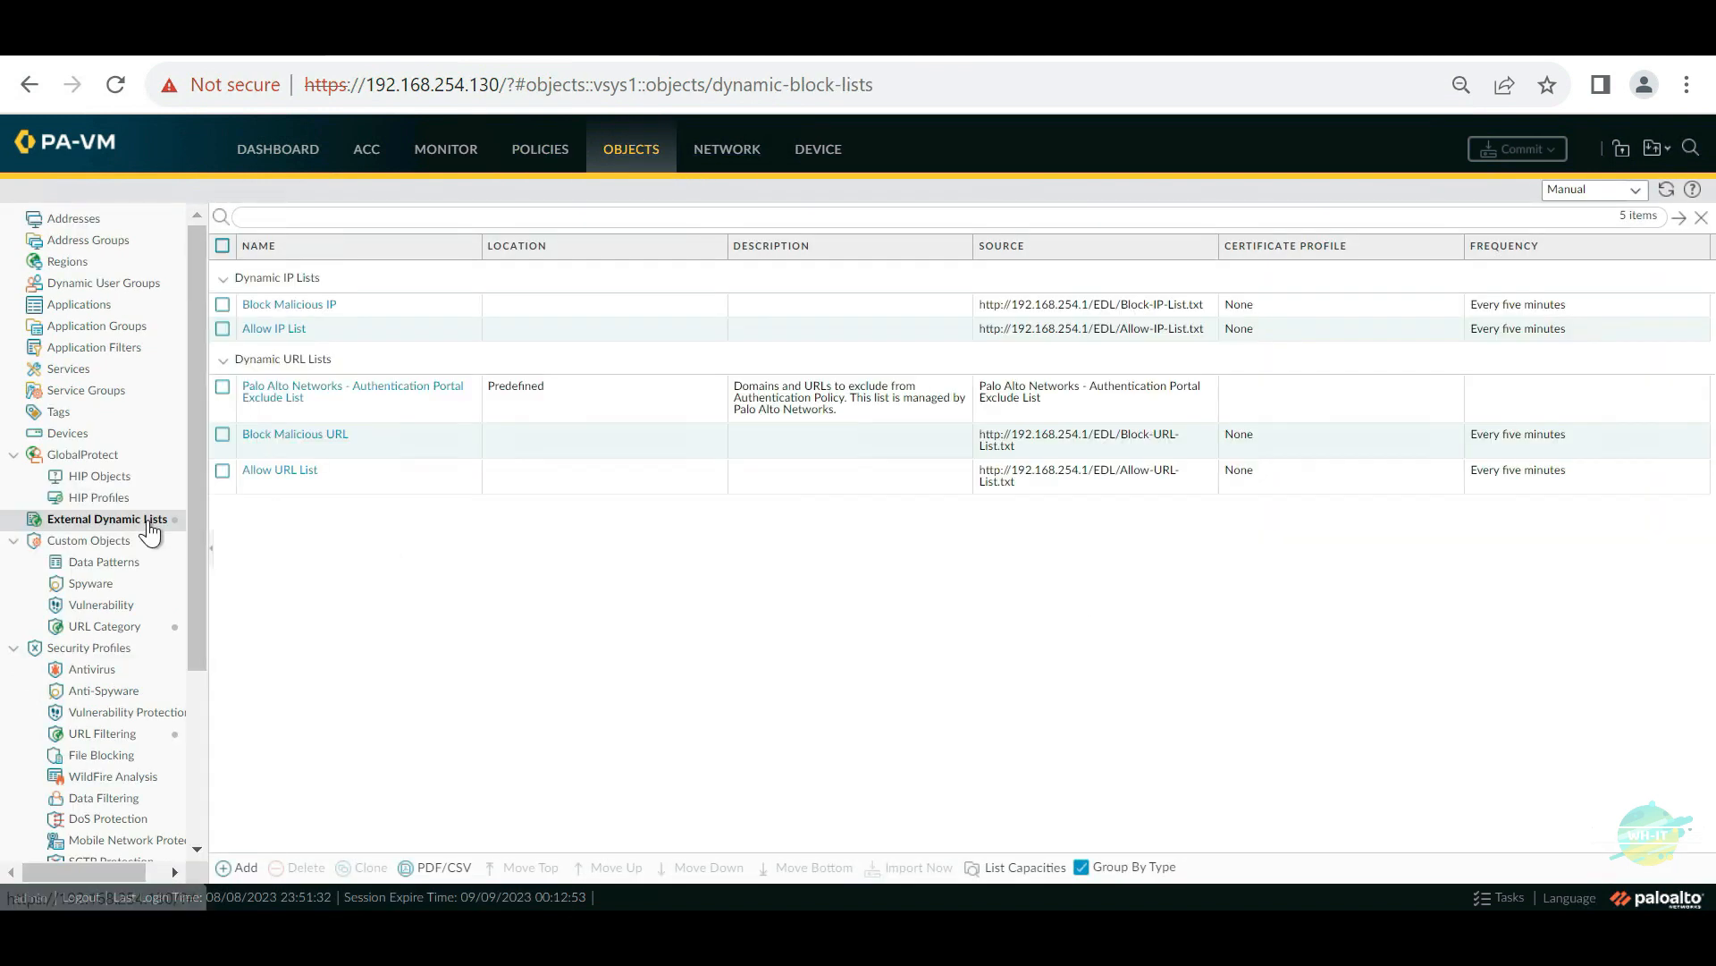
left_click(292, 473)
left_click(477, 708)
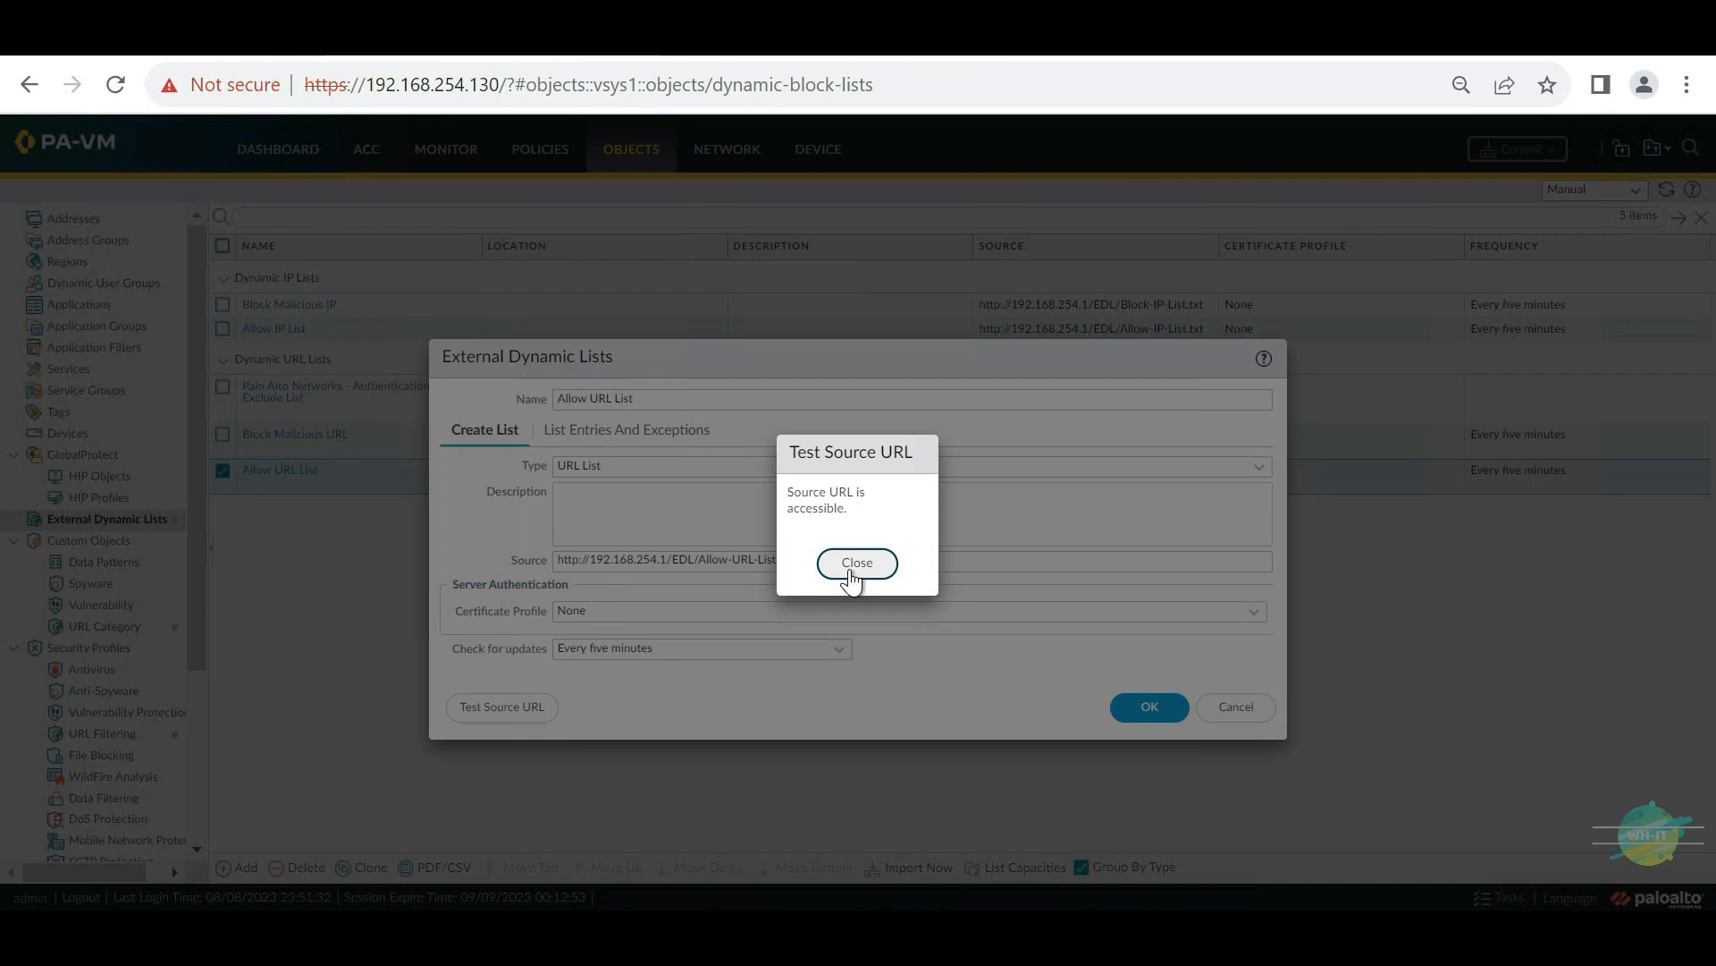
left_click(856, 563)
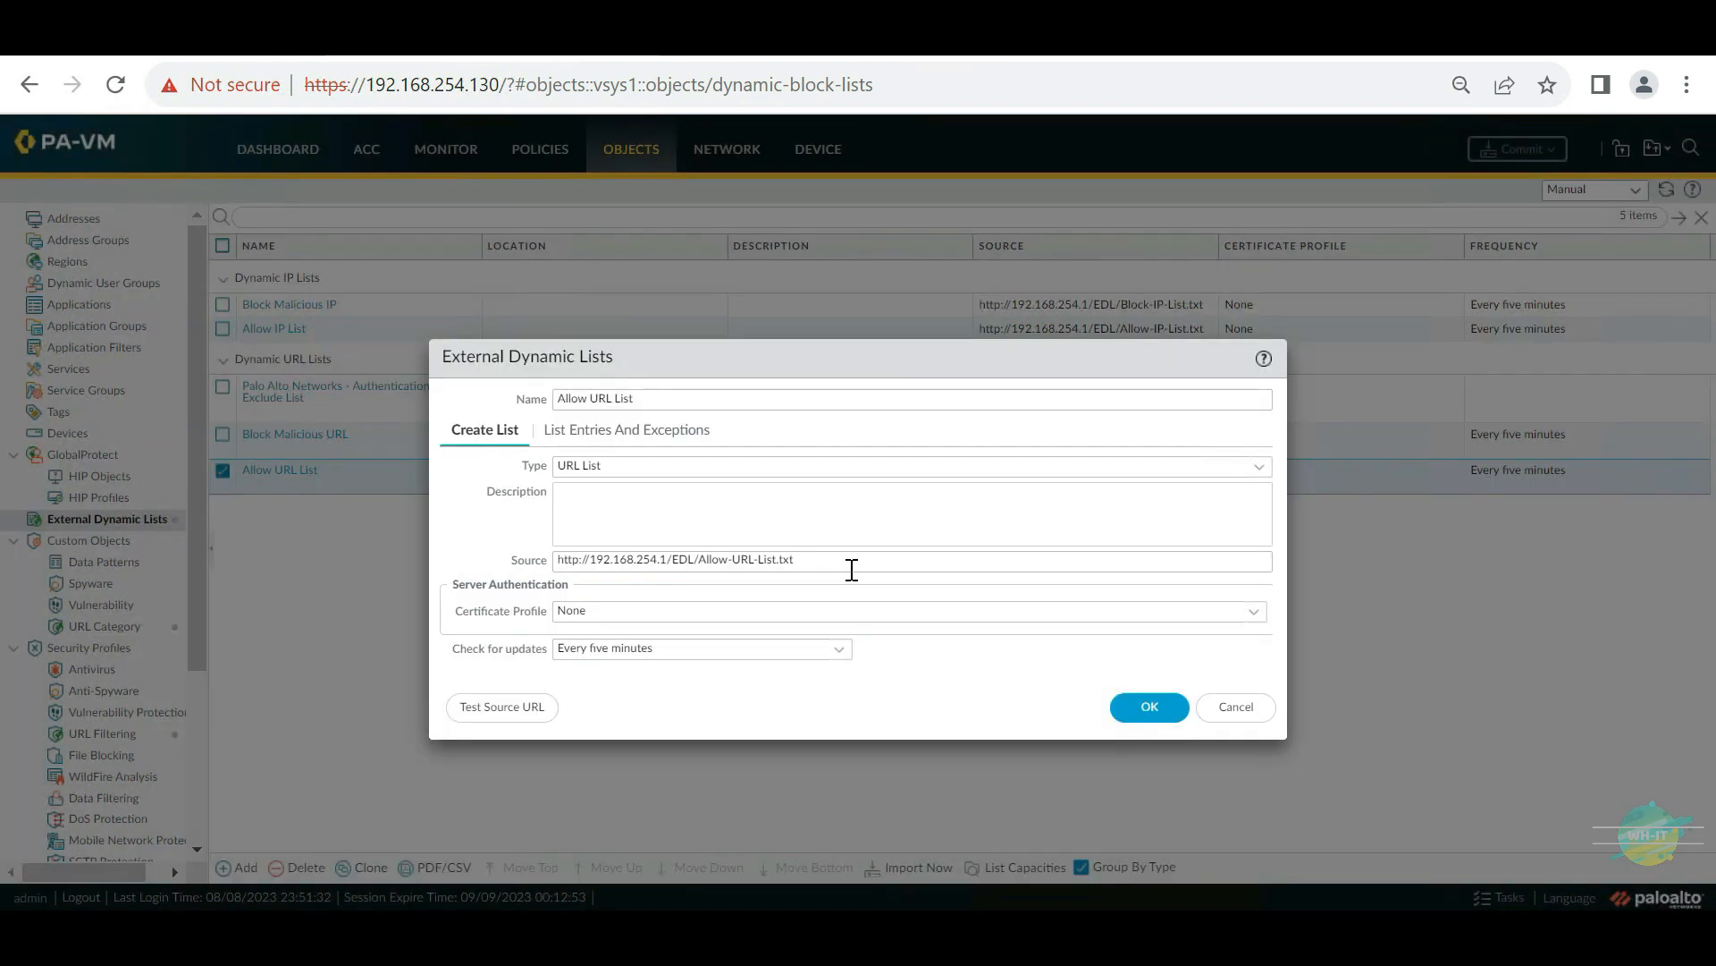
left_click(592, 433)
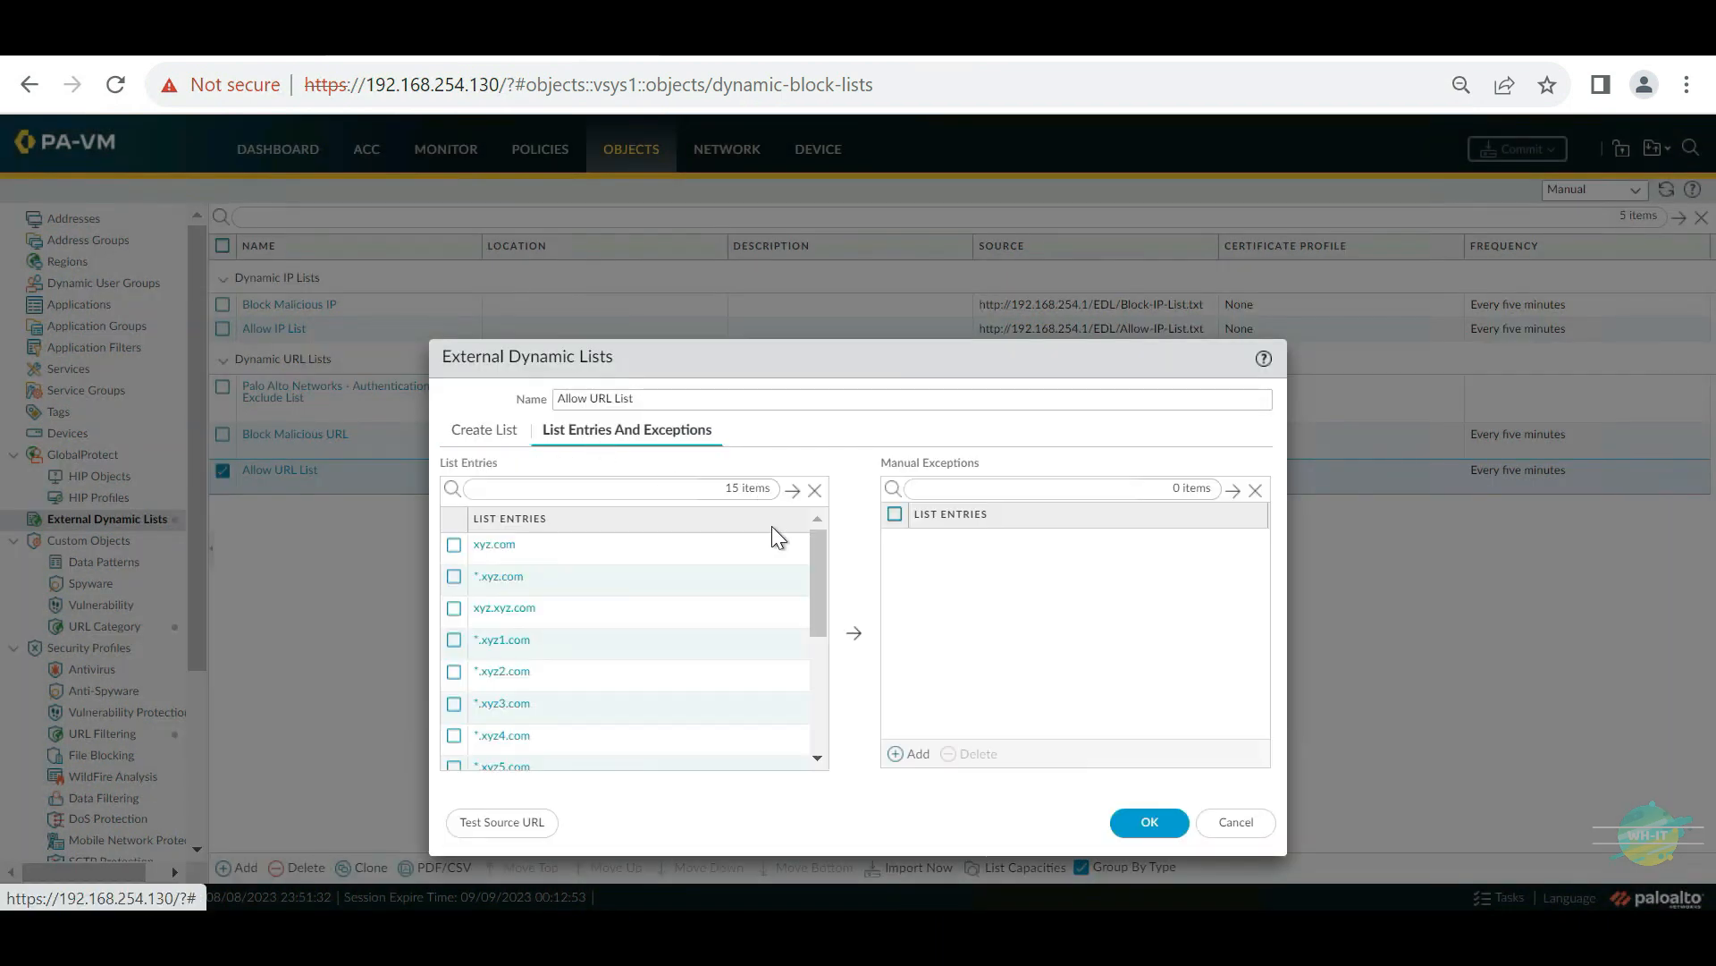
left_click_drag(818, 581, 819, 521)
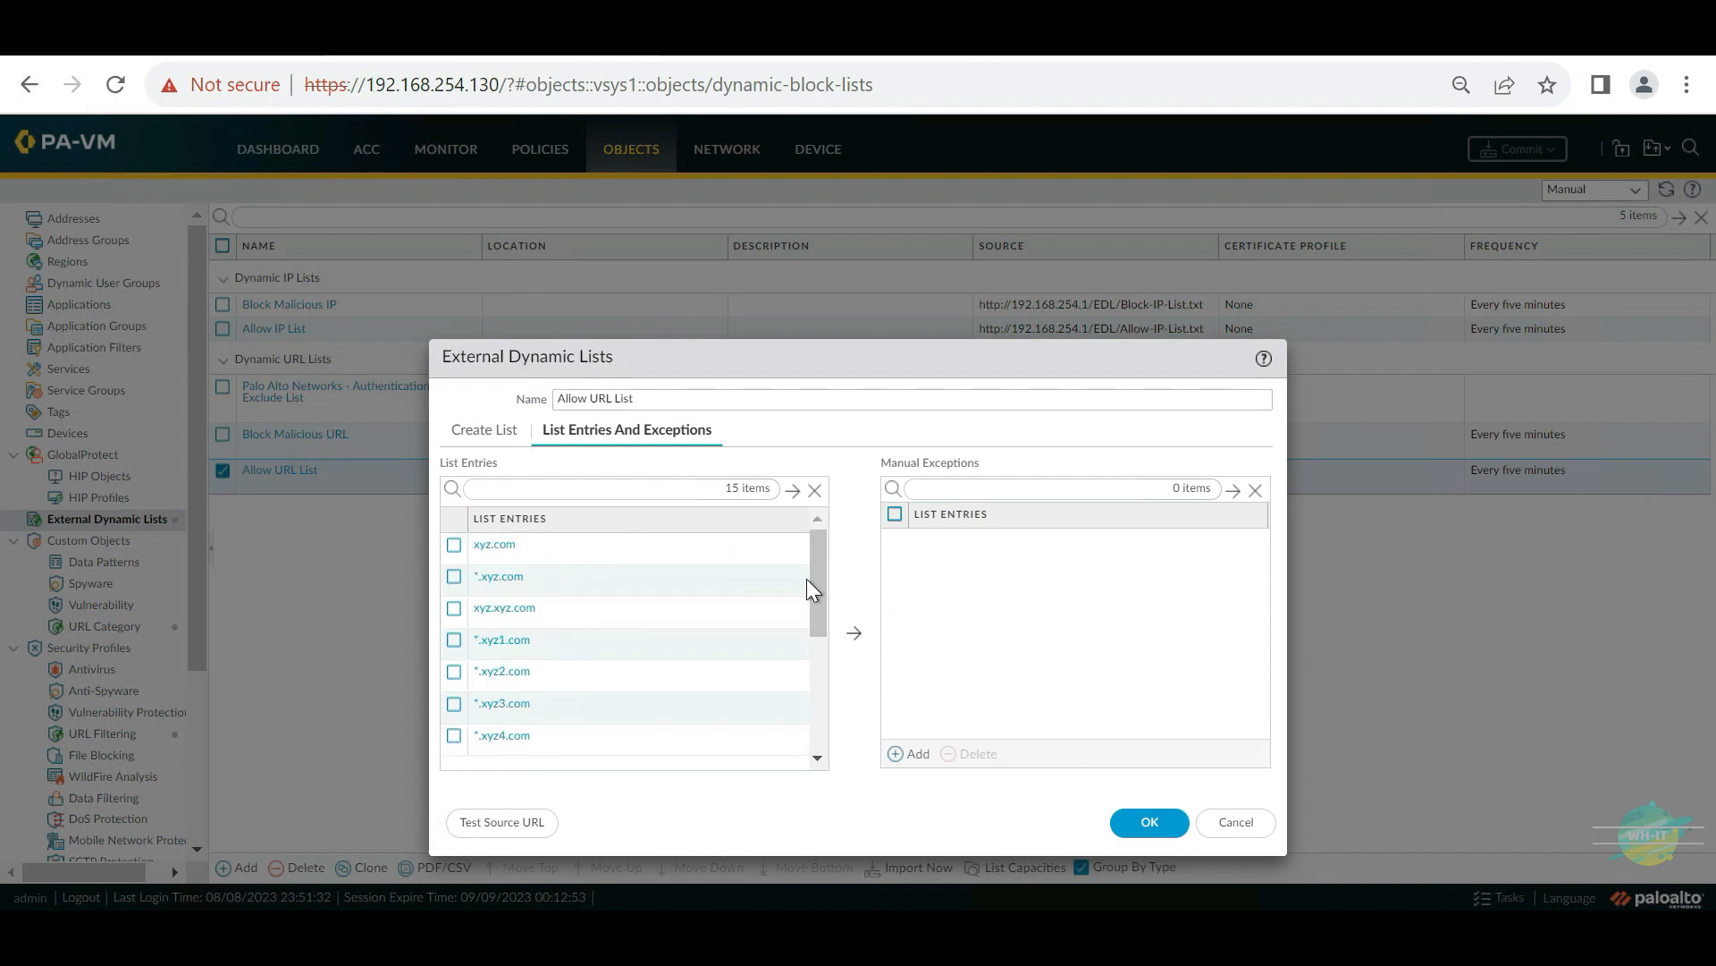
left_click_drag(822, 577, 822, 679)
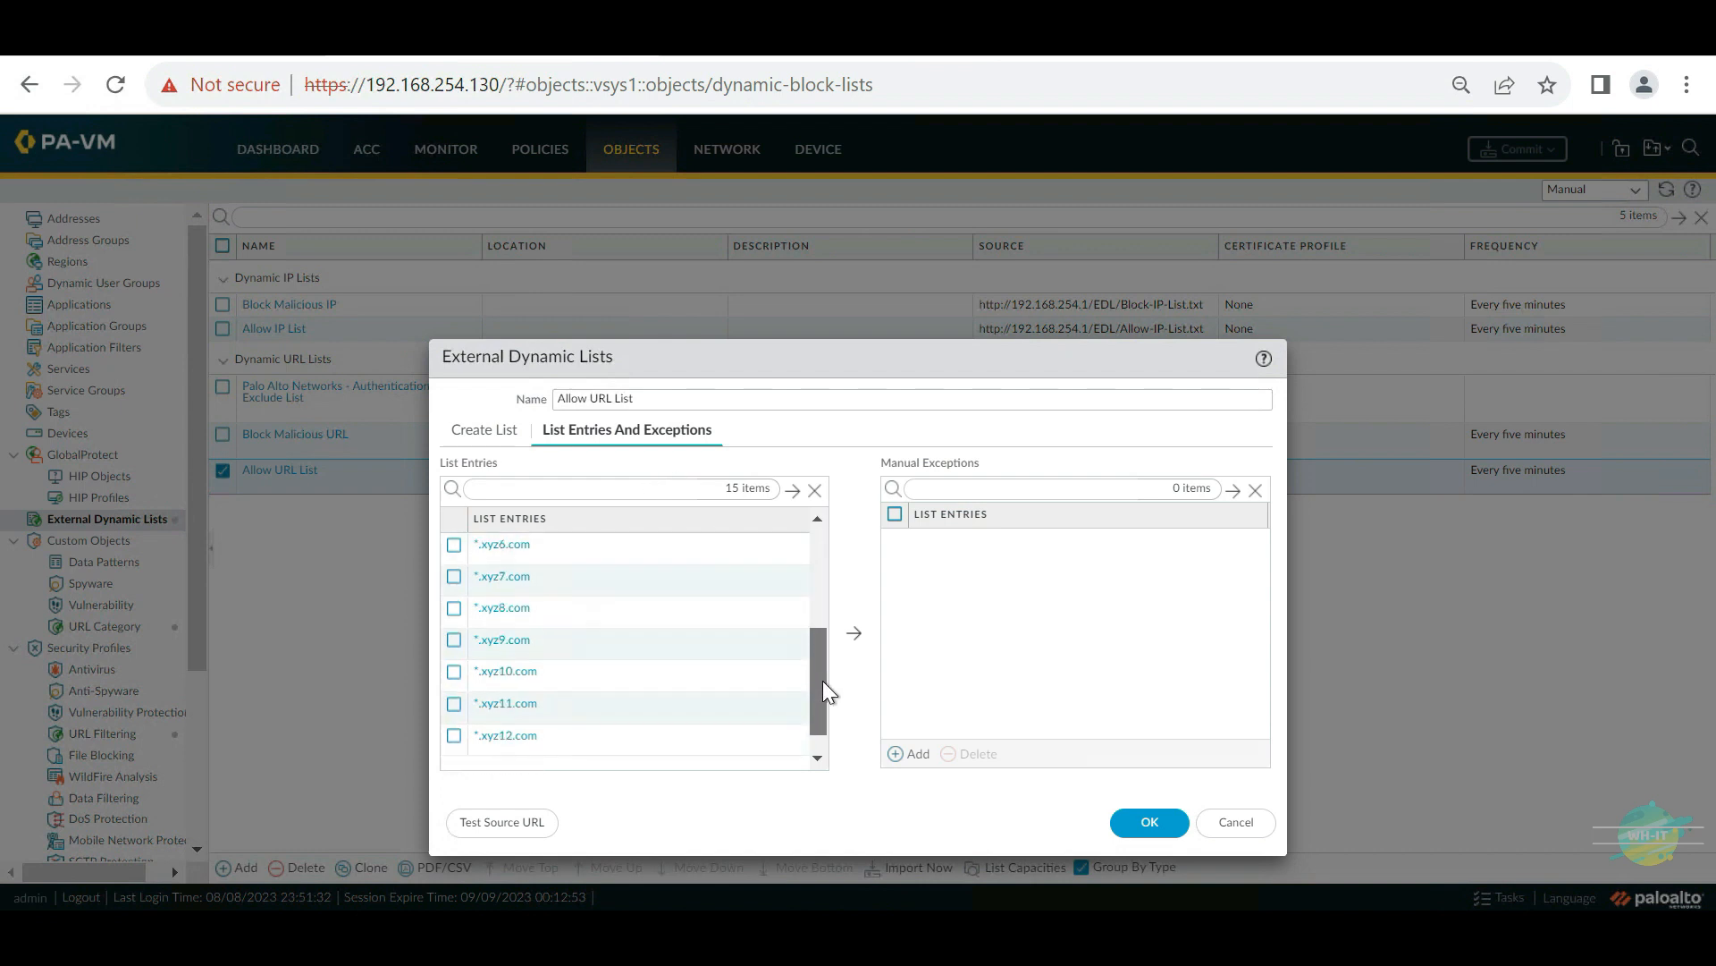
left_click(1171, 836)
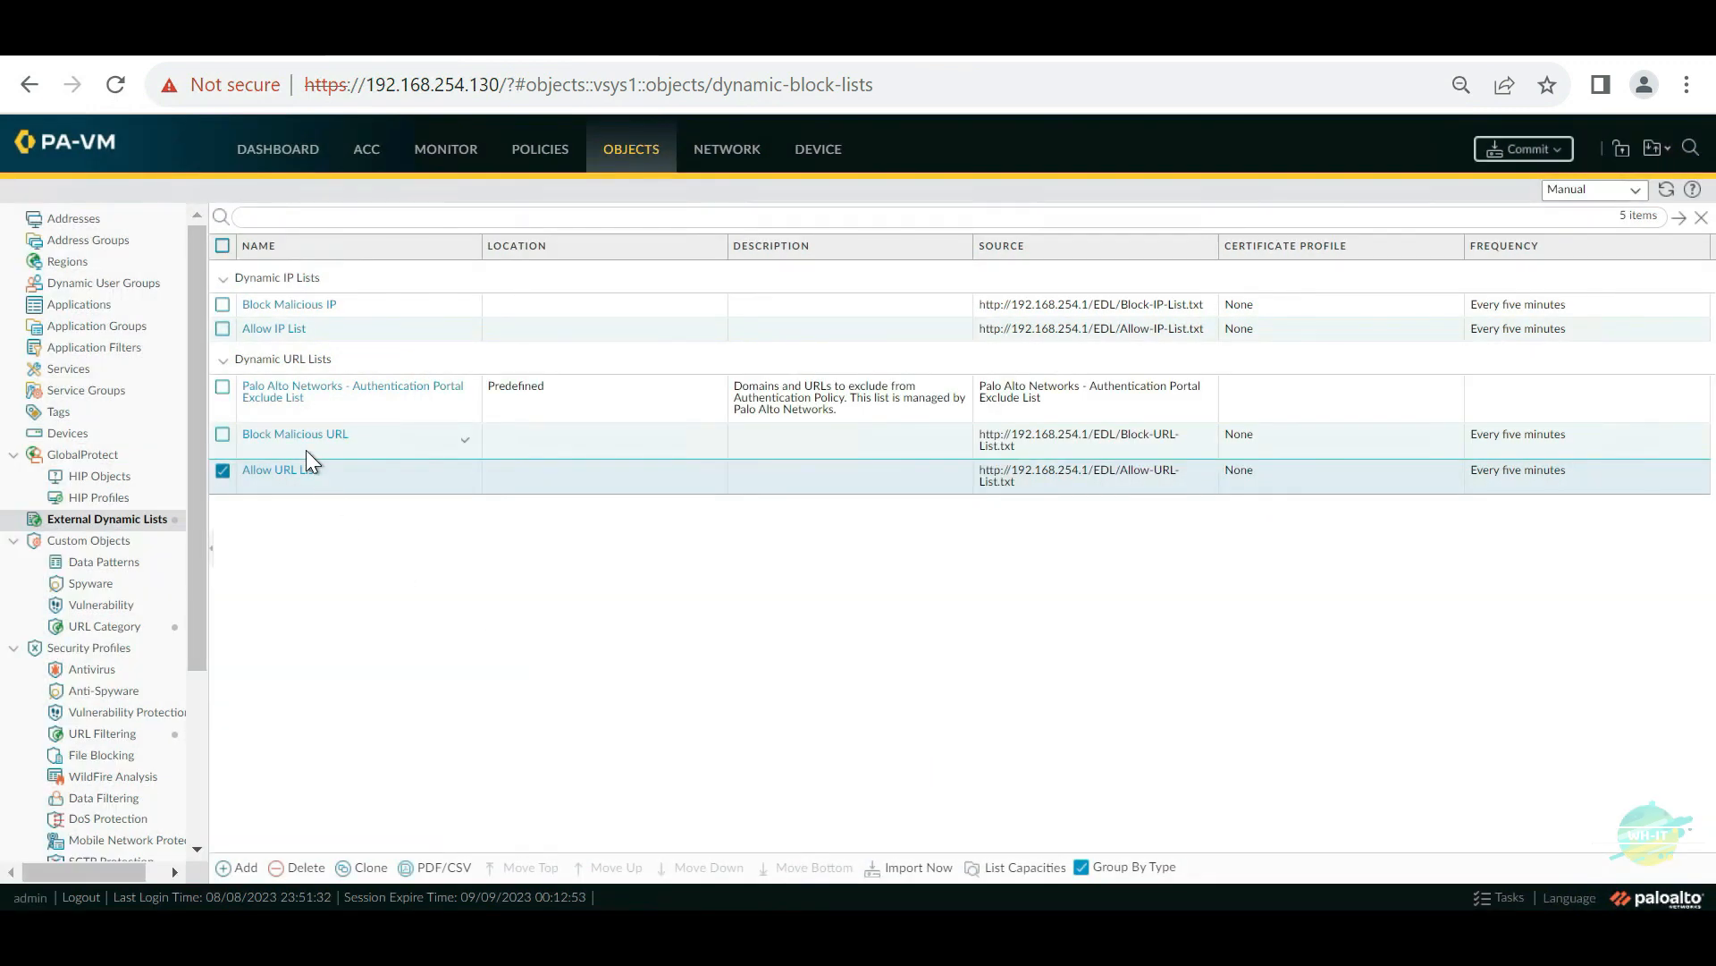
Step: Examine the list entries of the Block Malicious URL external dynamic list
left_click(306, 436)
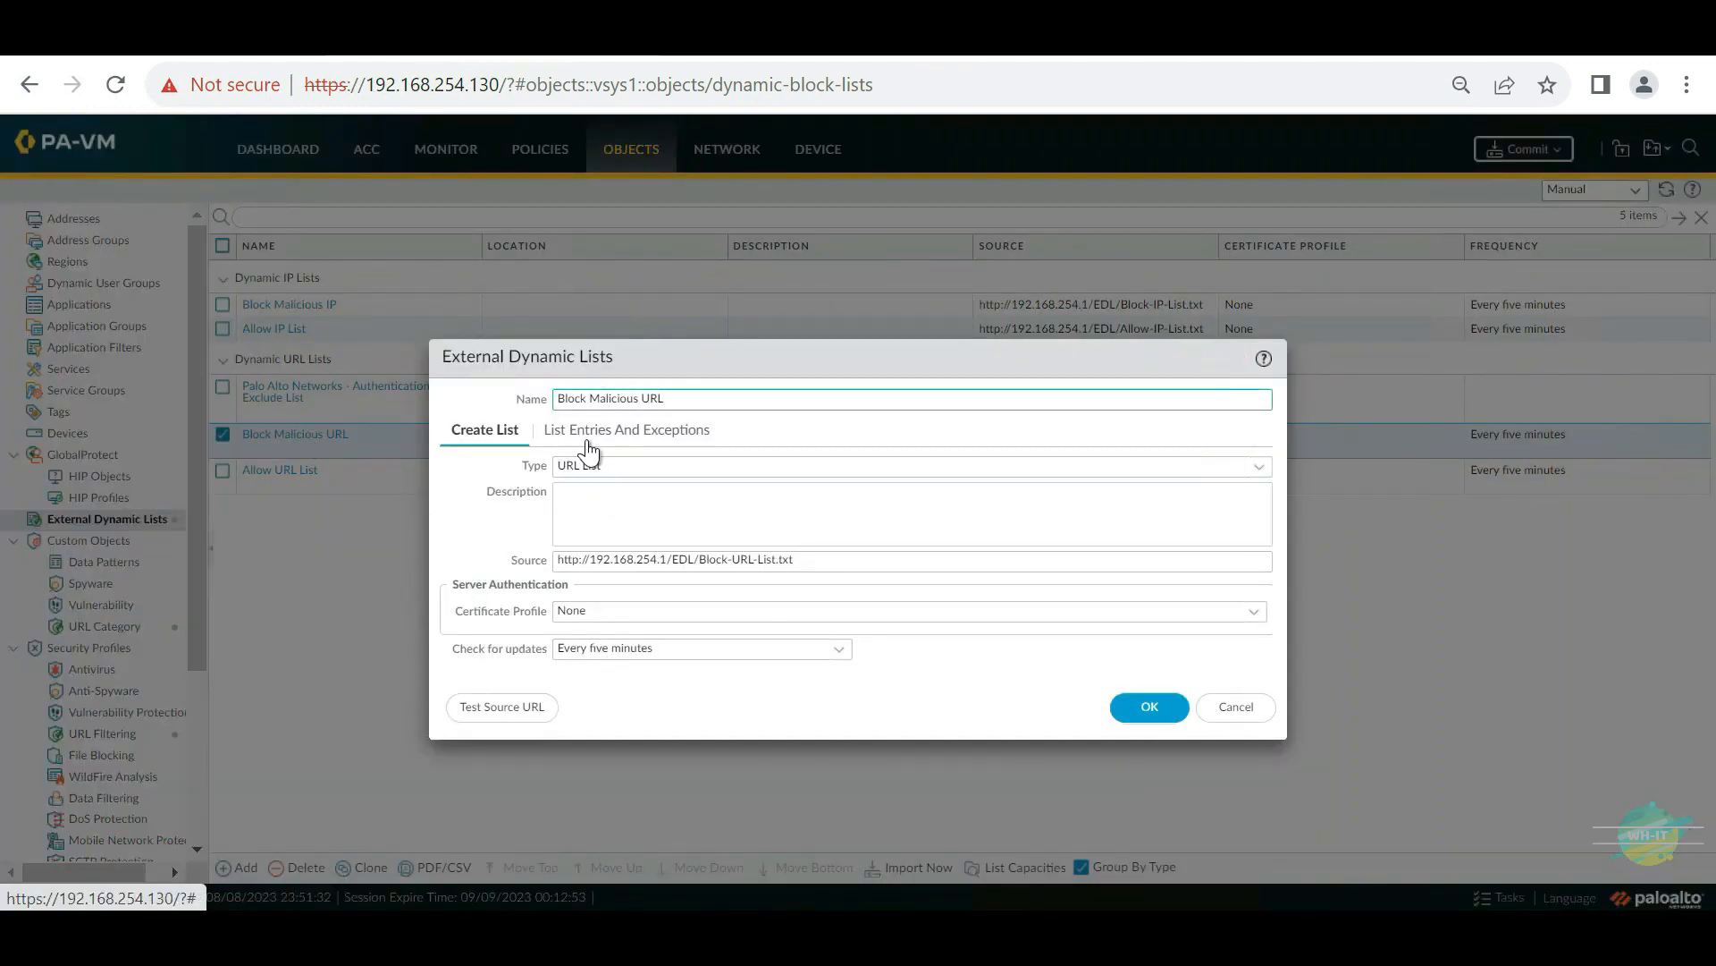
left_click(590, 433)
scroll(742, 684, "down", 3)
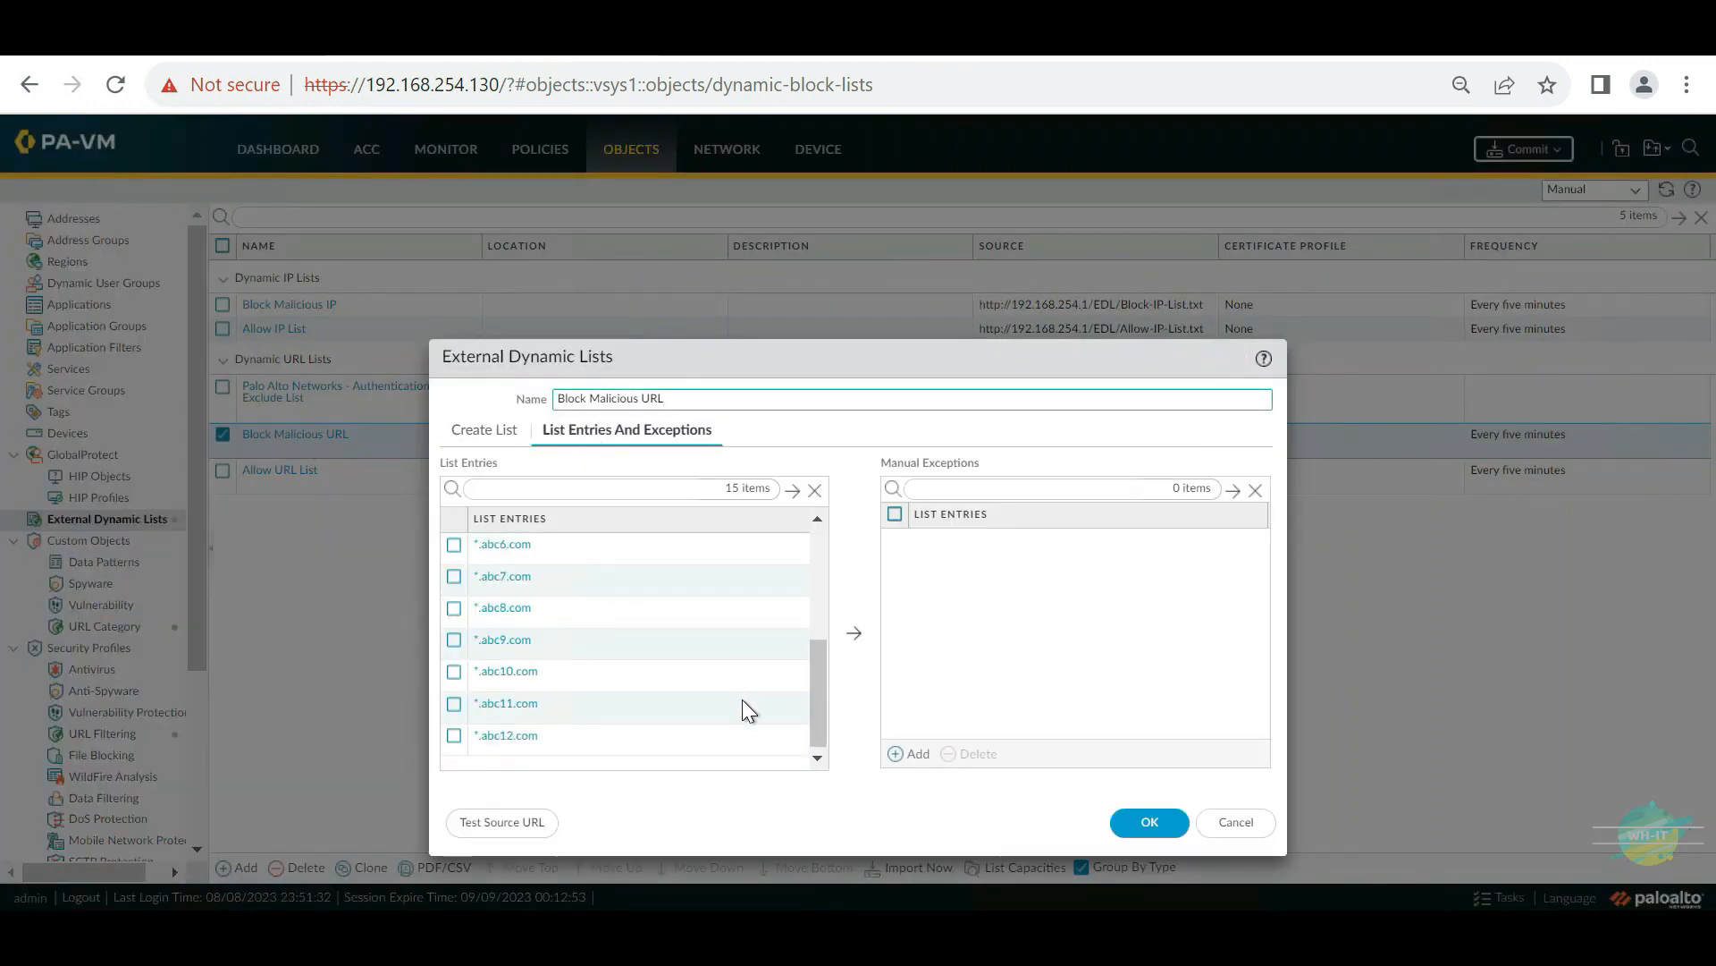
left_click(1232, 824)
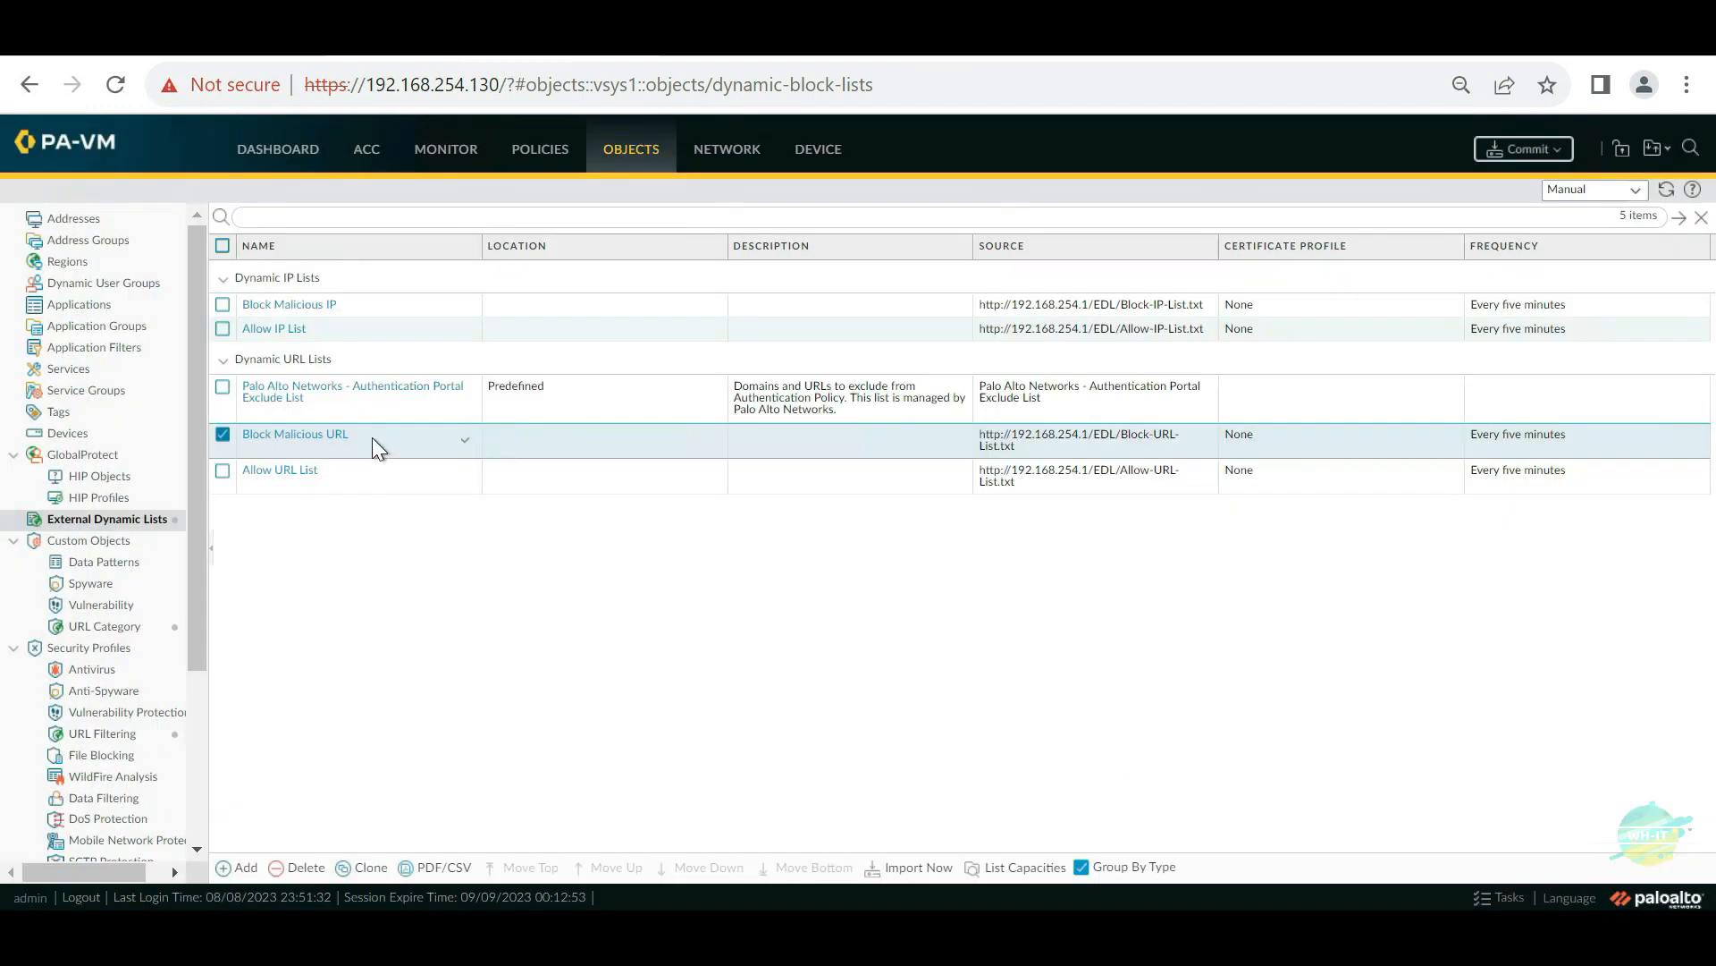
Step: Examine the list entries of the Allow IP List and Block Malicious IP external dynamic lists
left_click(268, 329)
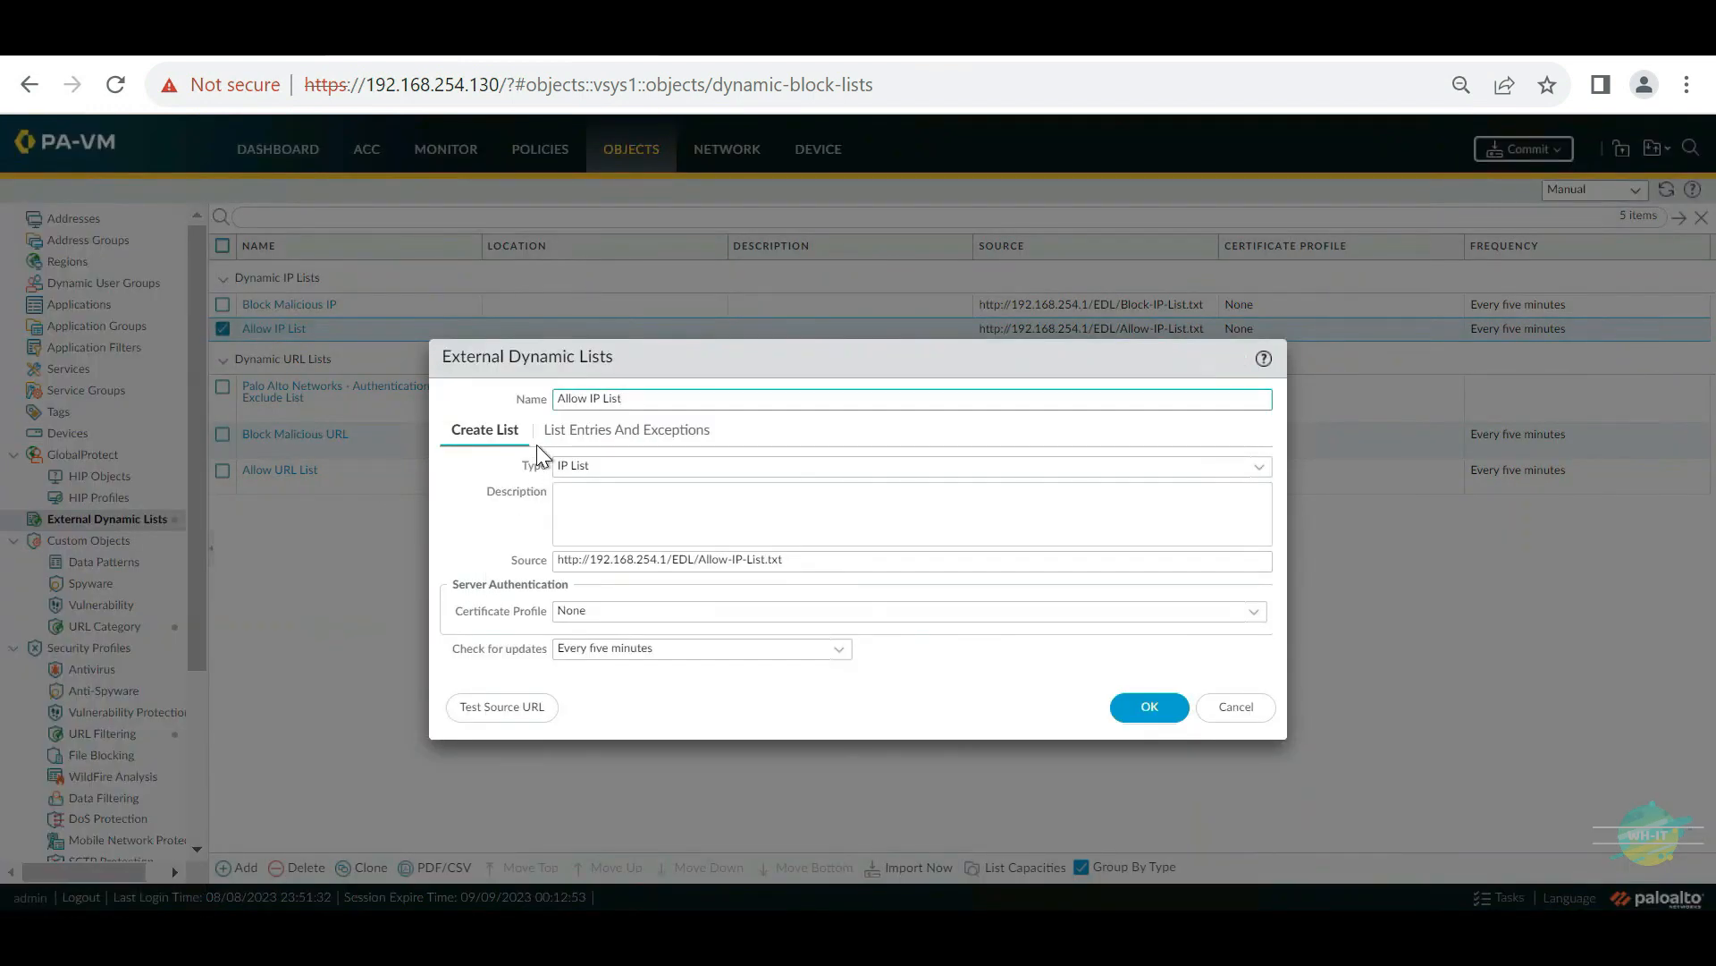
left_click(573, 424)
left_click(1152, 827)
left_click(272, 311)
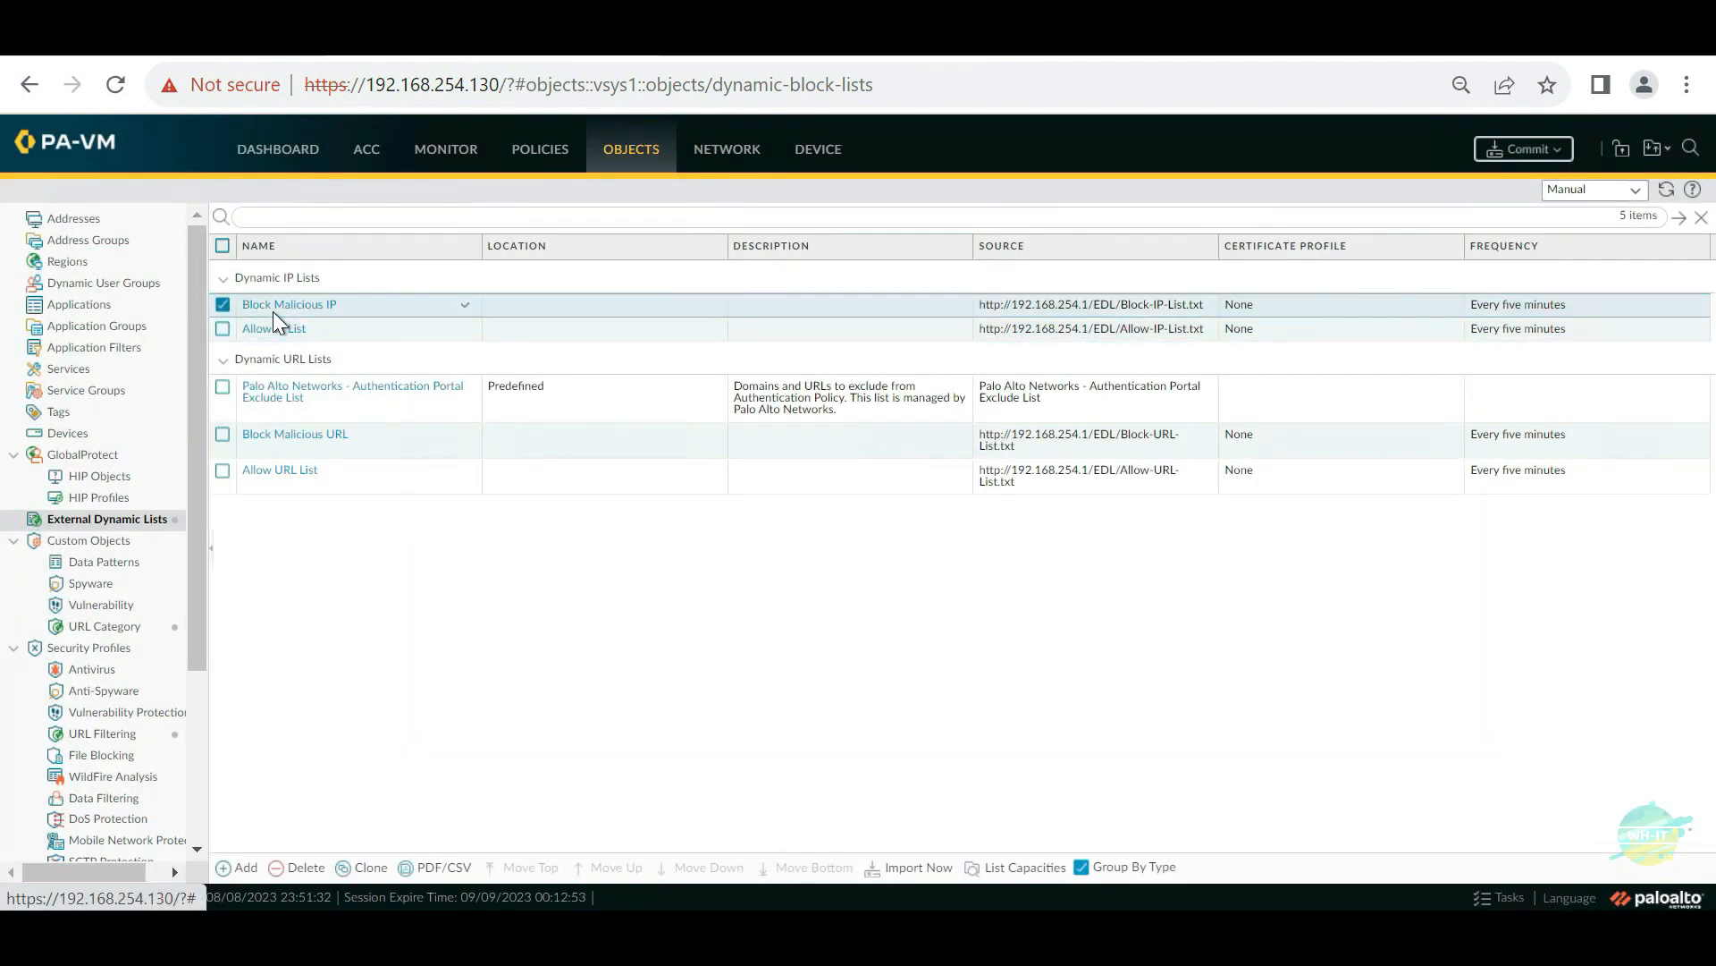
left_click(280, 302)
left_click(578, 427)
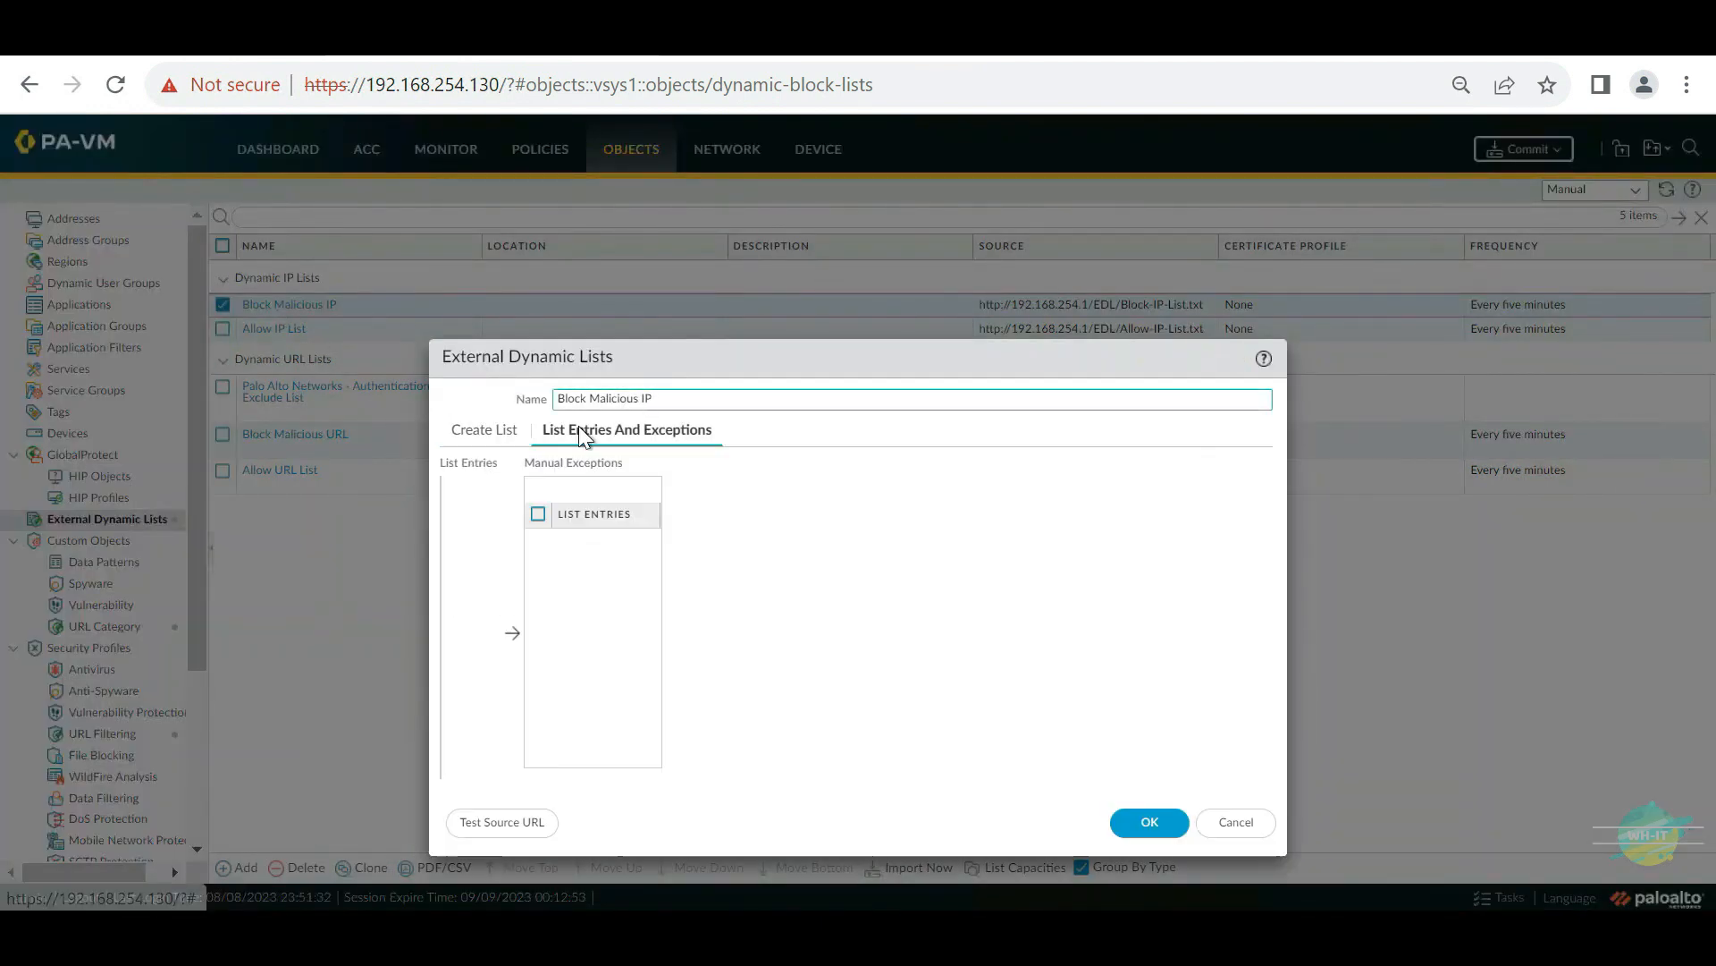
scroll(788, 565, "down", 5)
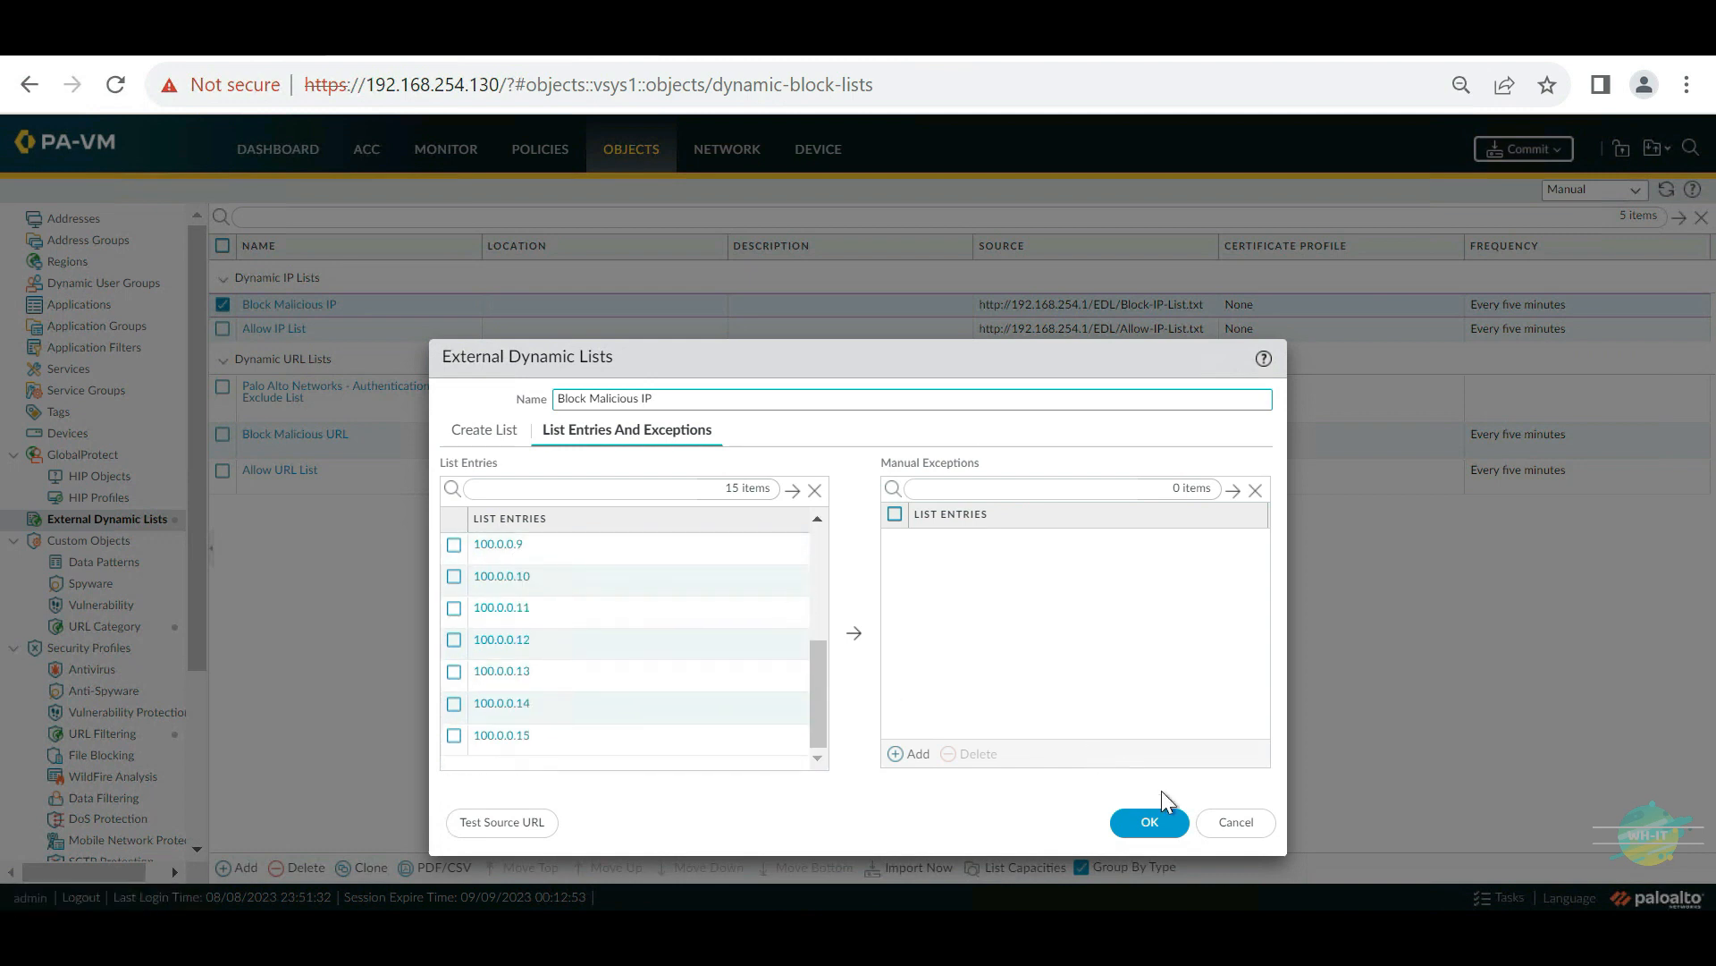
left_click(1166, 827)
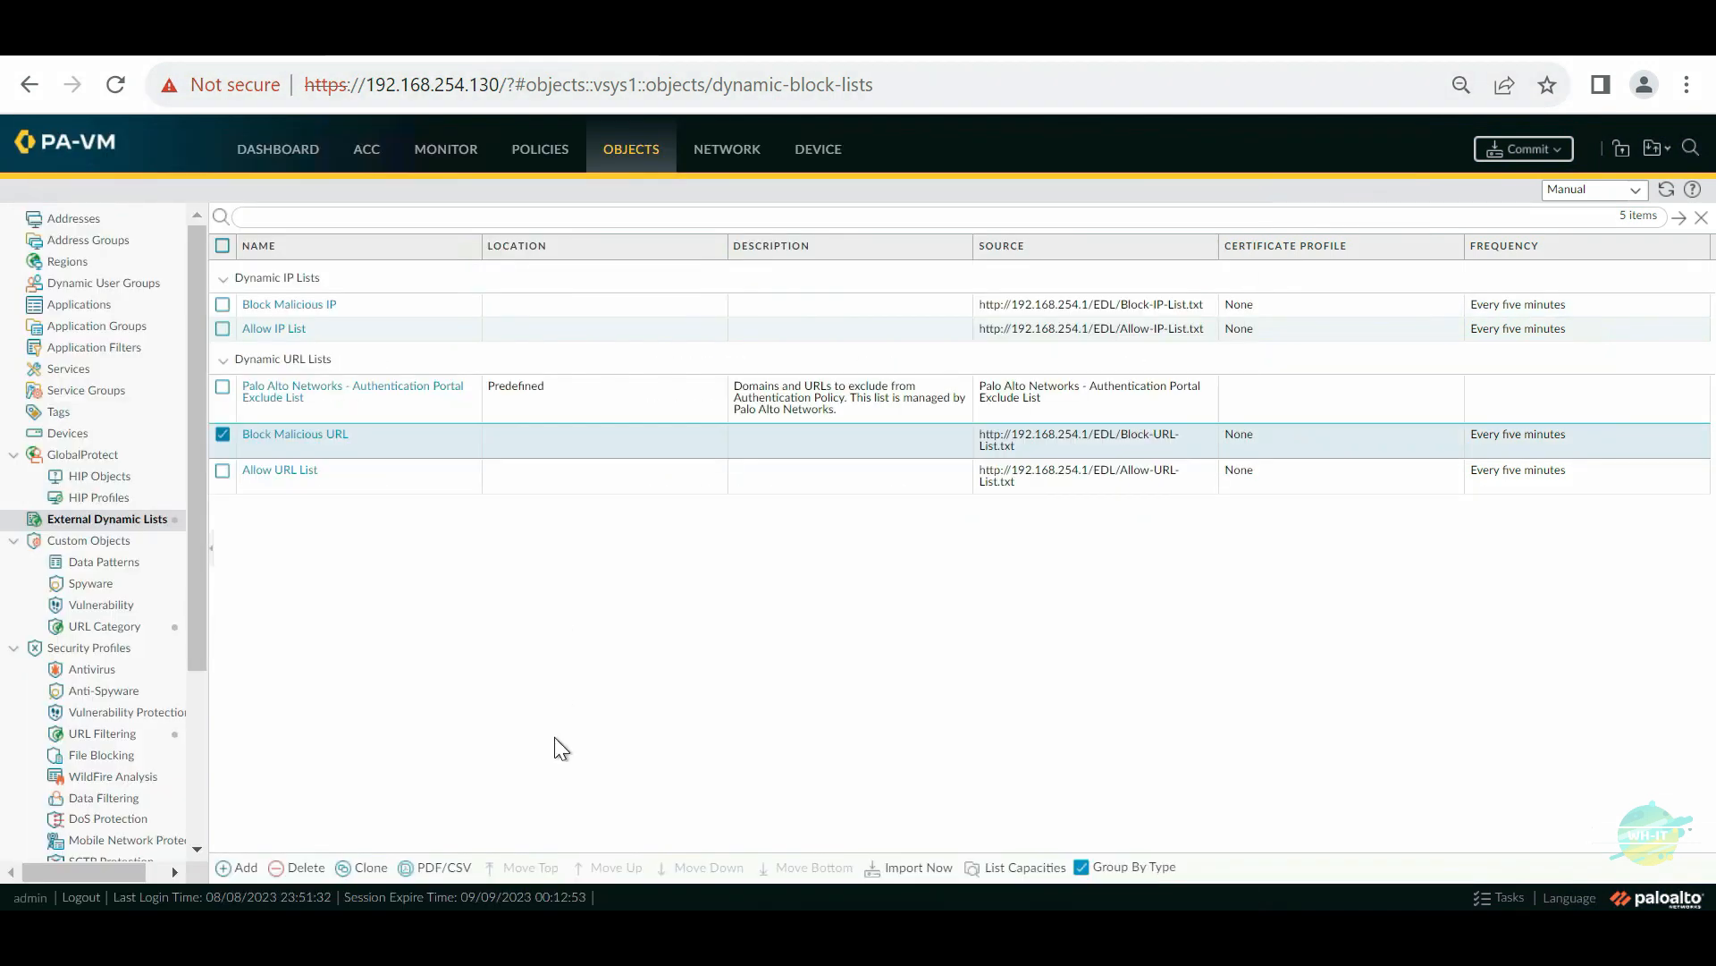
Step: Switch to File Explorer to review the block and allow list text files in the wwwroot EDL folder, and return to the firewall
mouse_move(583, 931)
left_click(586, 810)
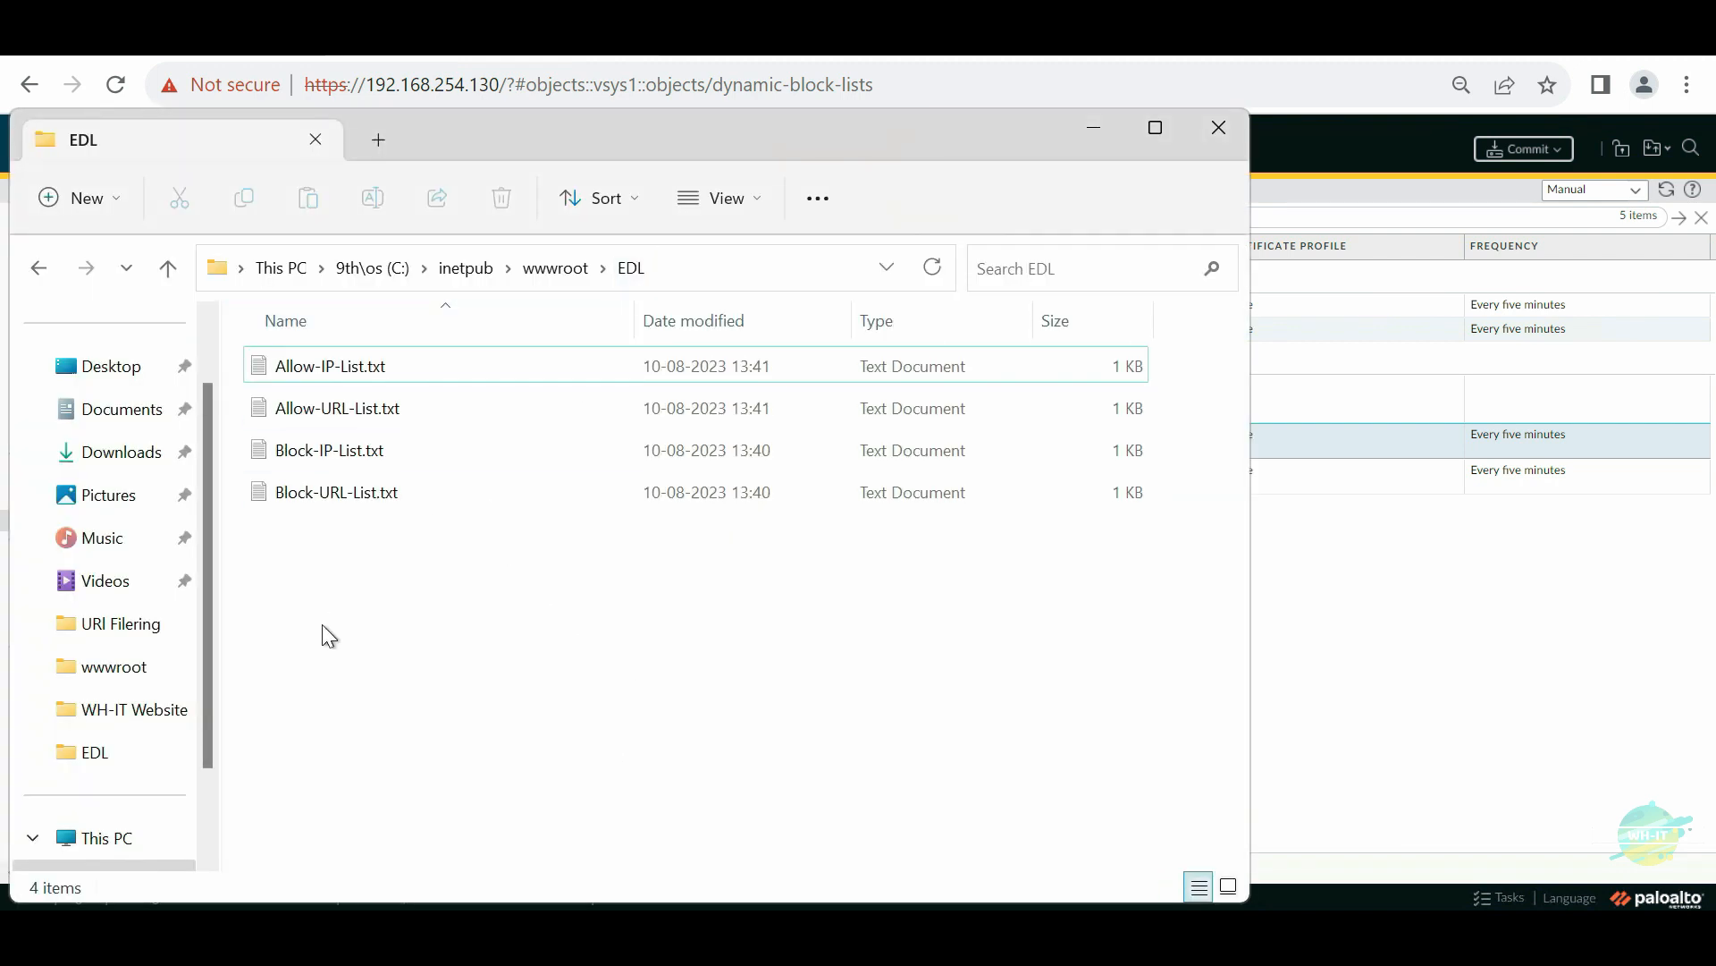
left_click_drag(322, 624, 326, 354)
left_click(387, 572)
key("alt+Tab")
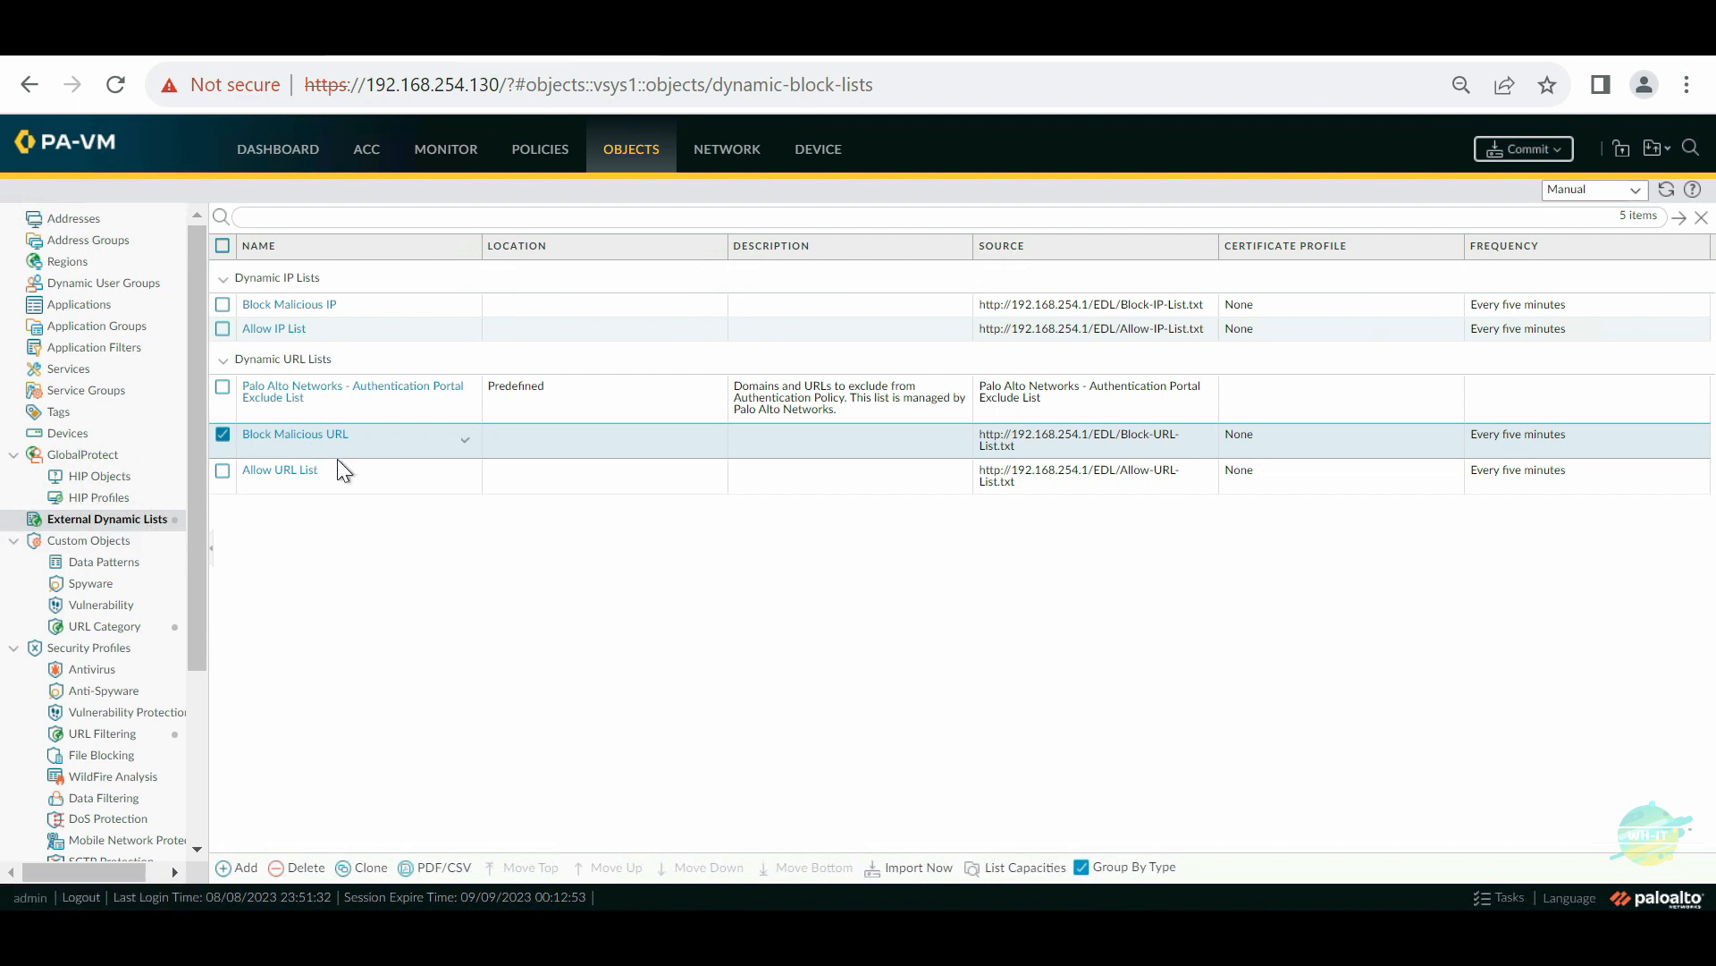
Step: Test the source URL of the Allow URL List external dynamic list, check its server address, and close it without changes
left_click(393, 487)
left_click(562, 444)
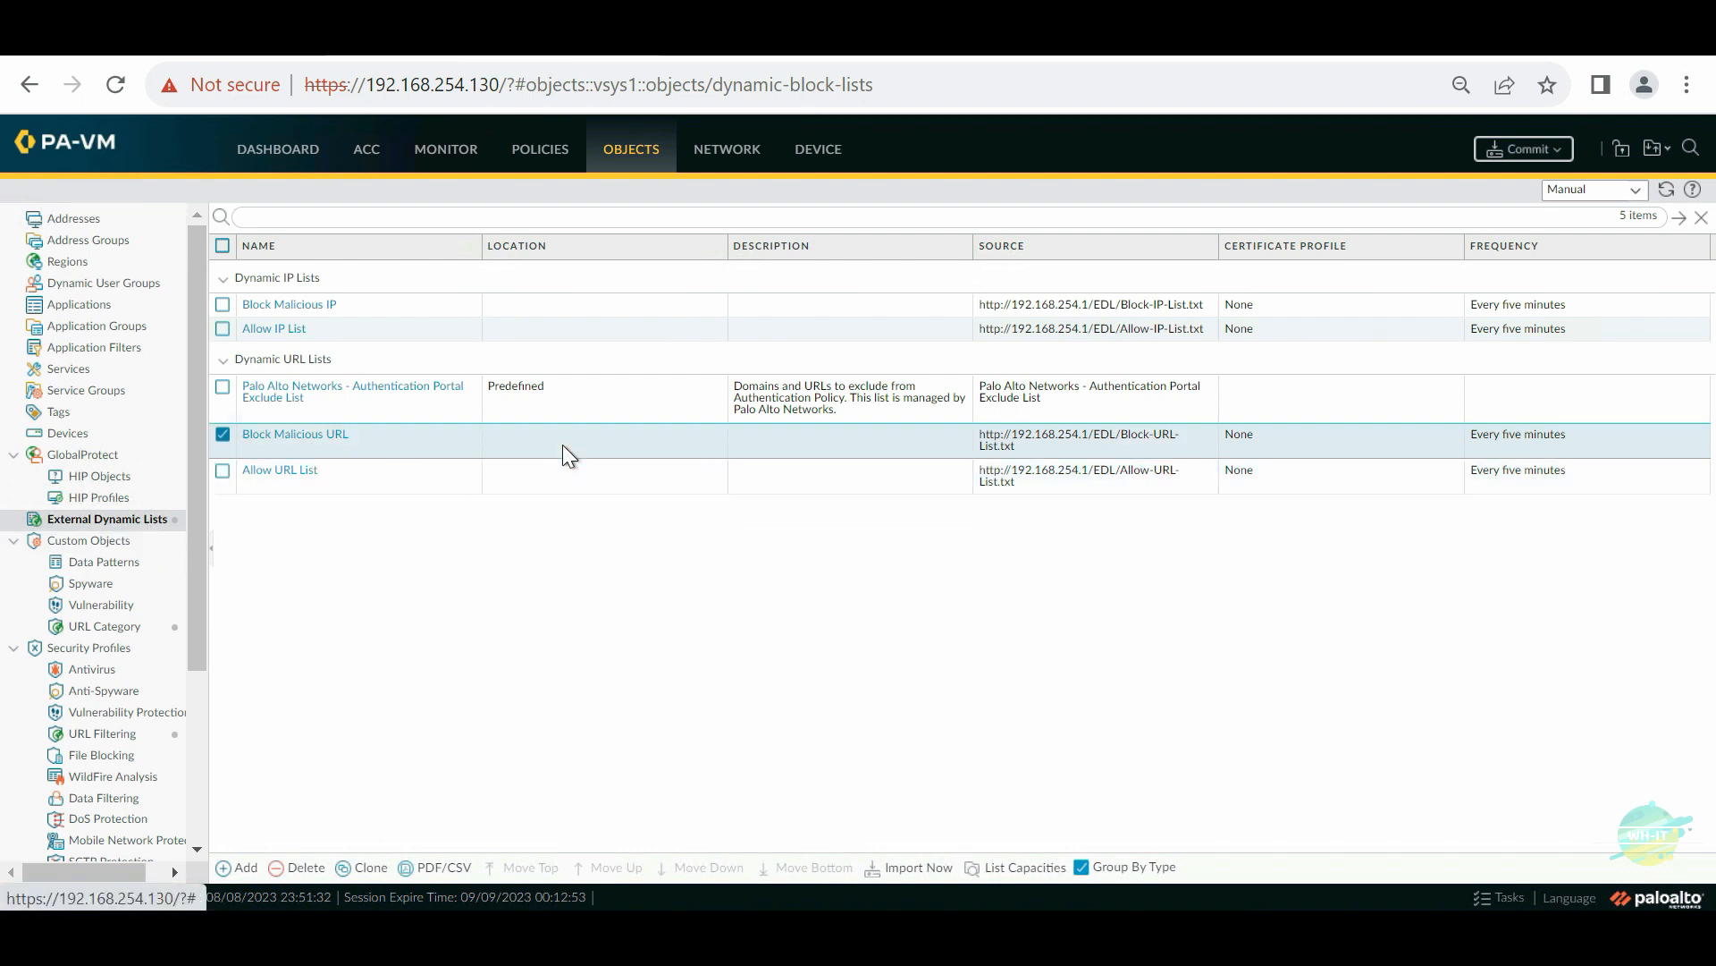
left_click(277, 474)
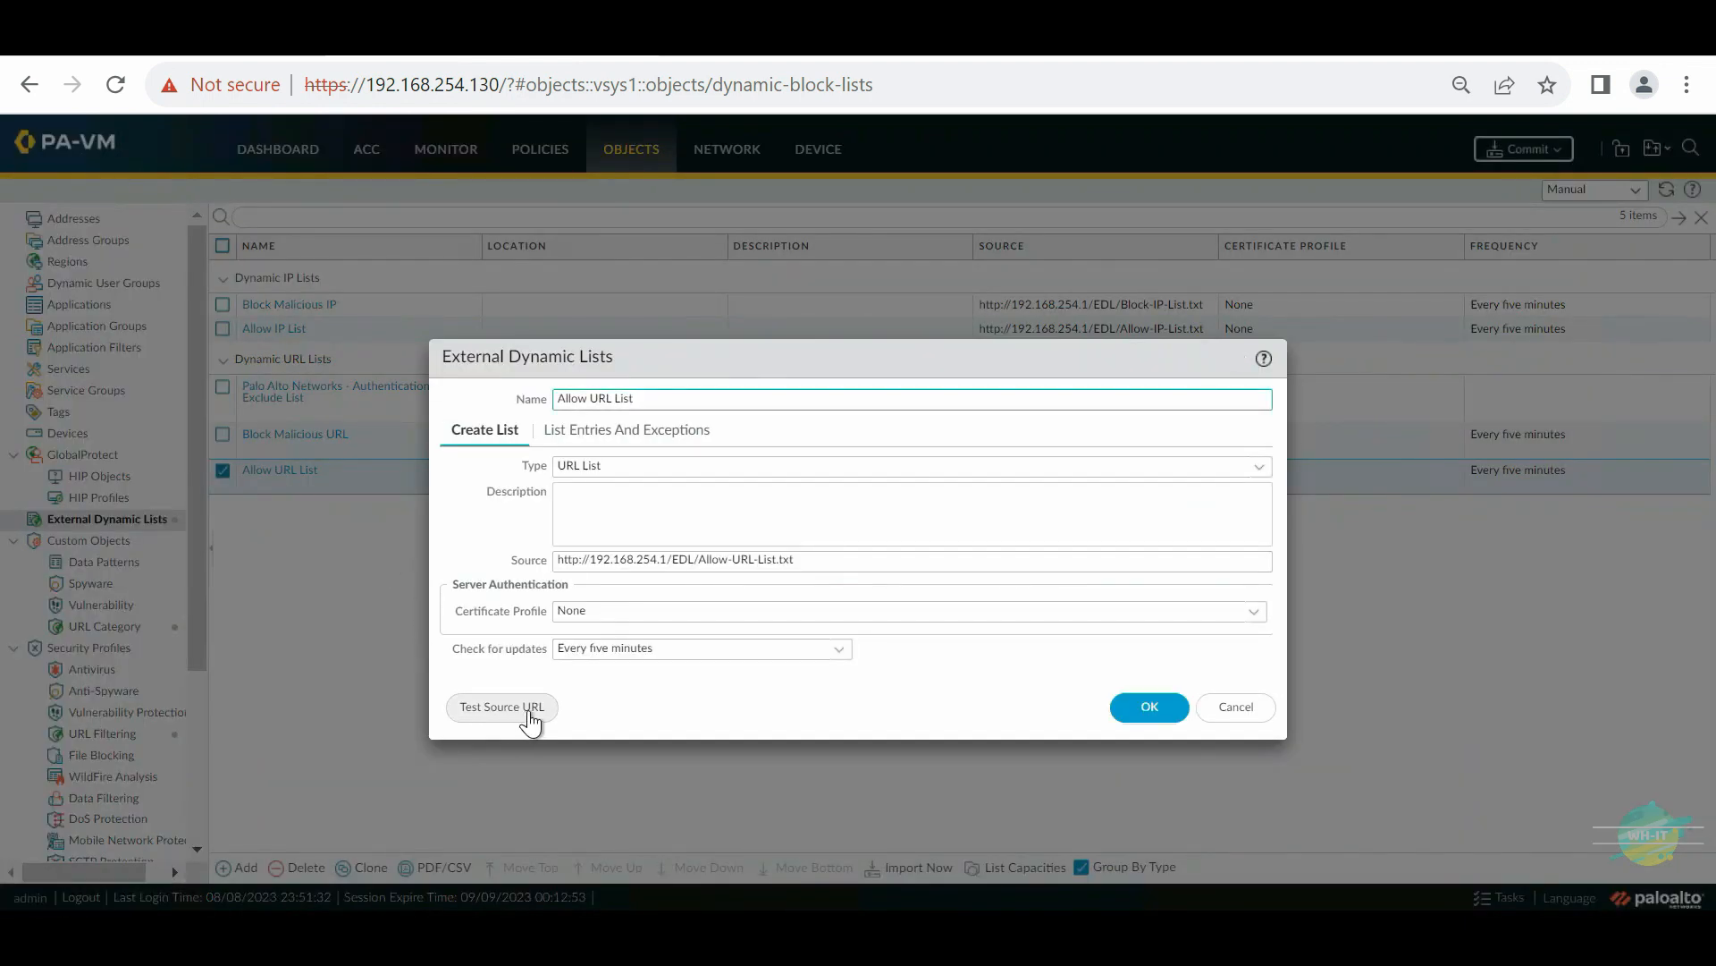
left_click(508, 721)
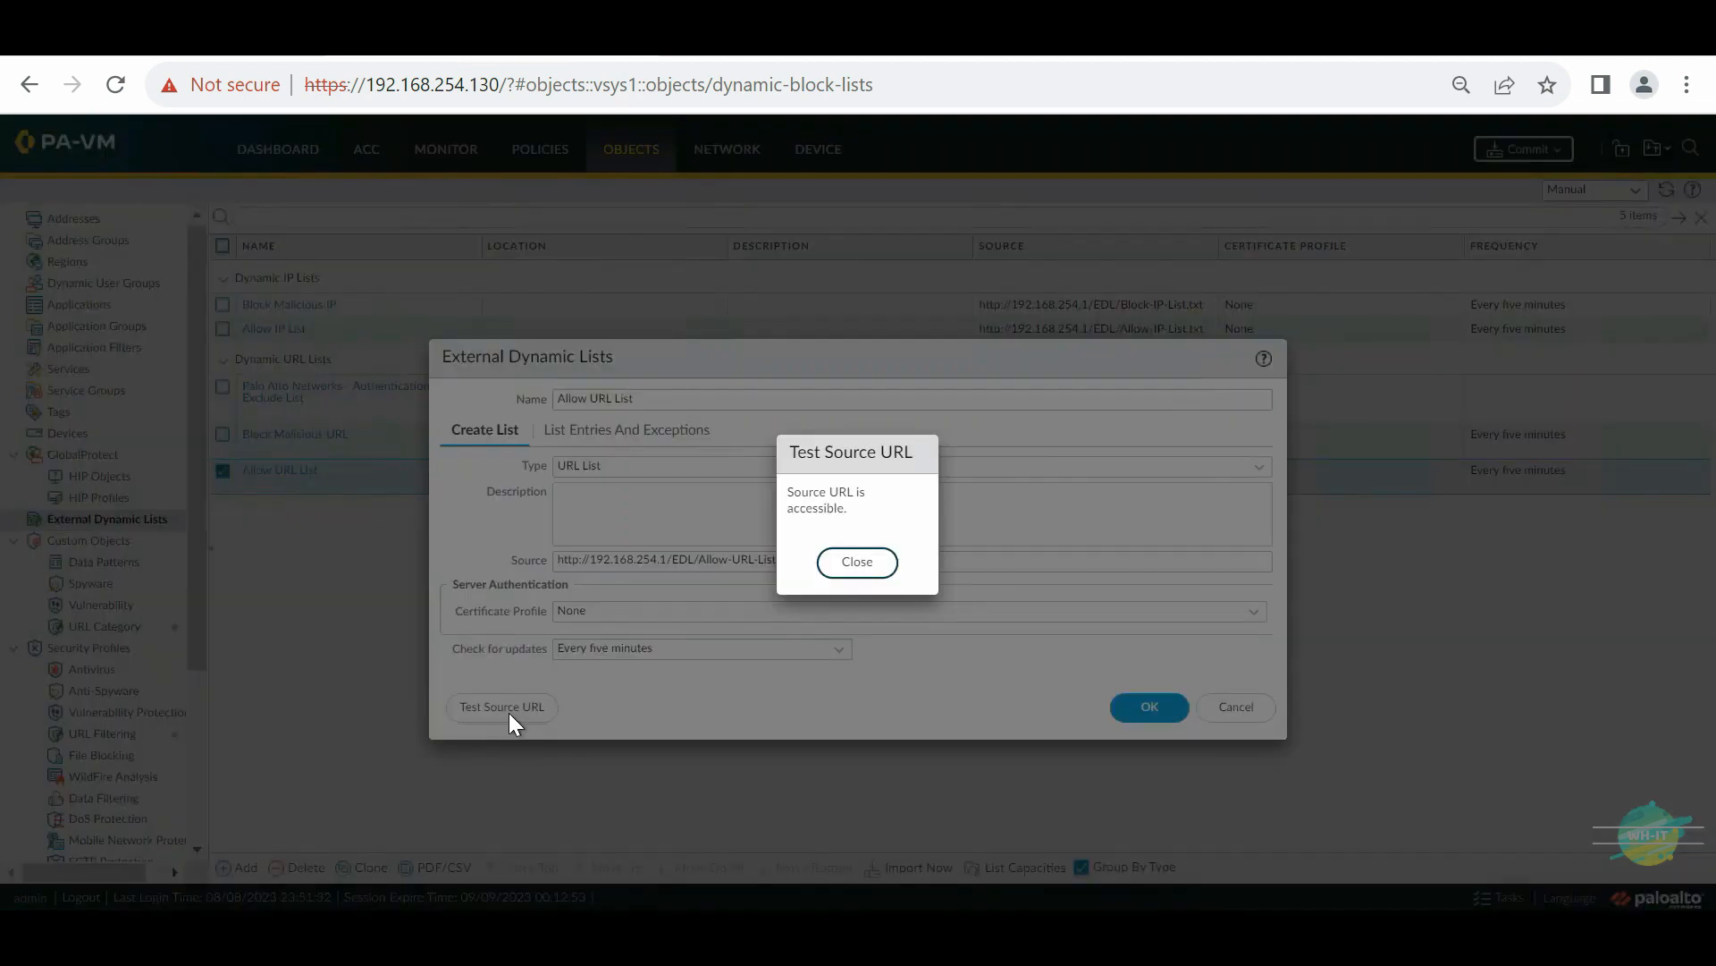
left_click(855, 565)
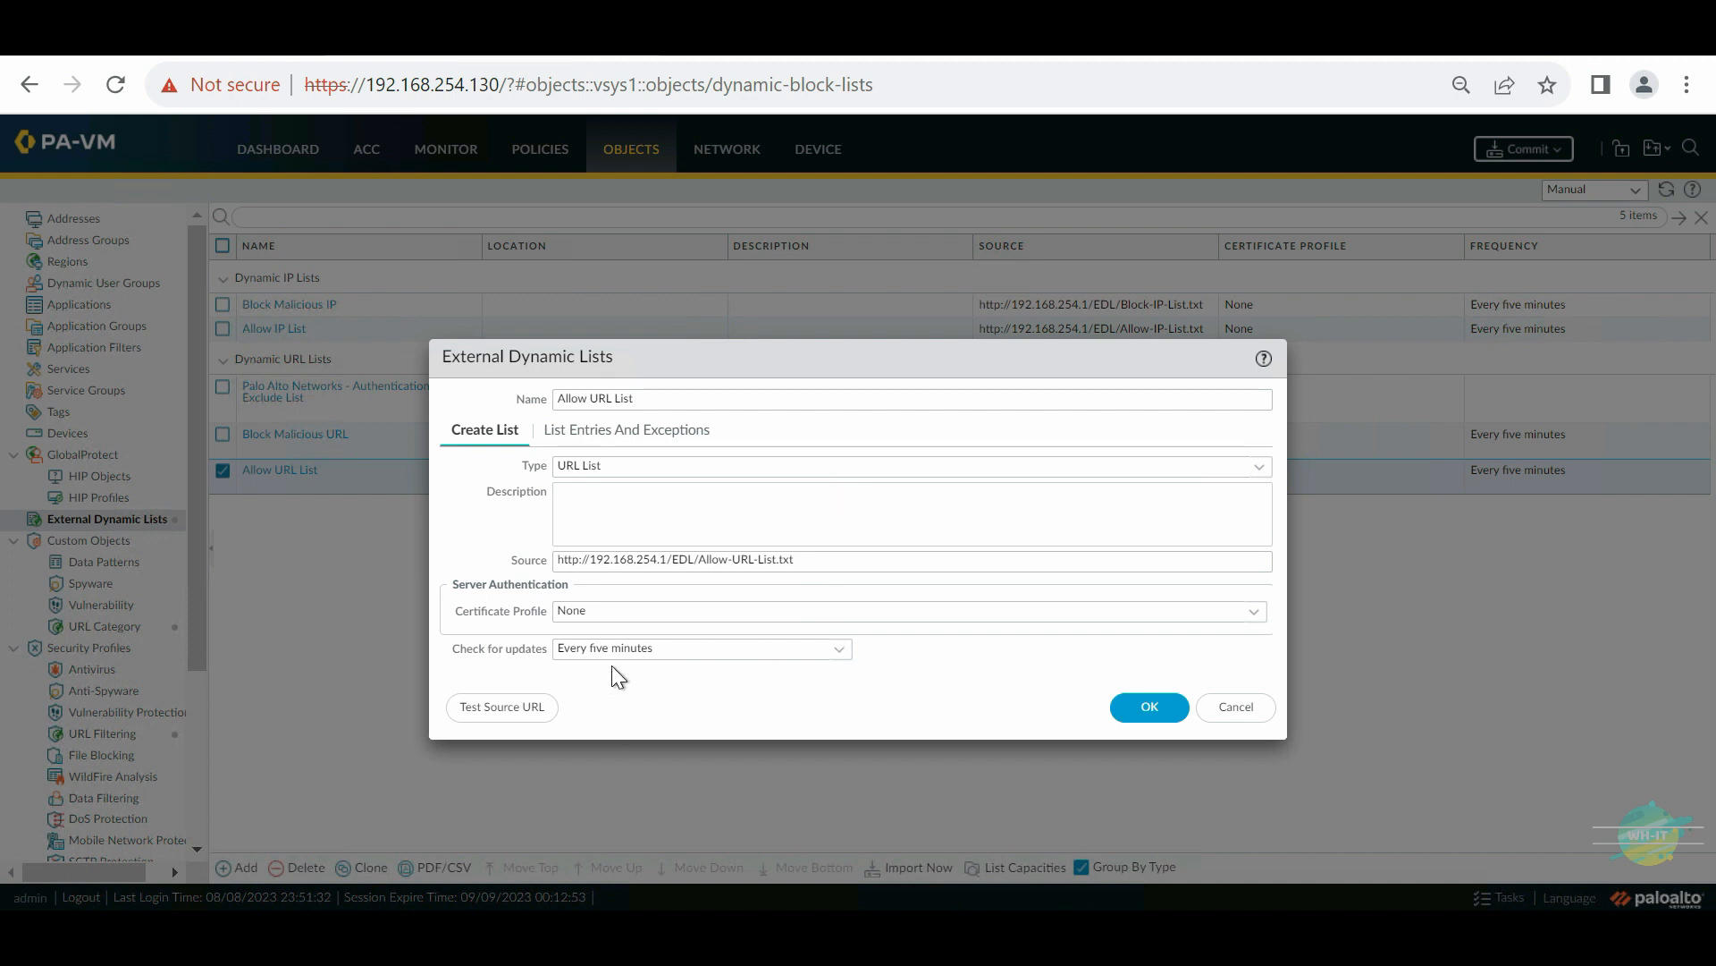
double_click(628, 560)
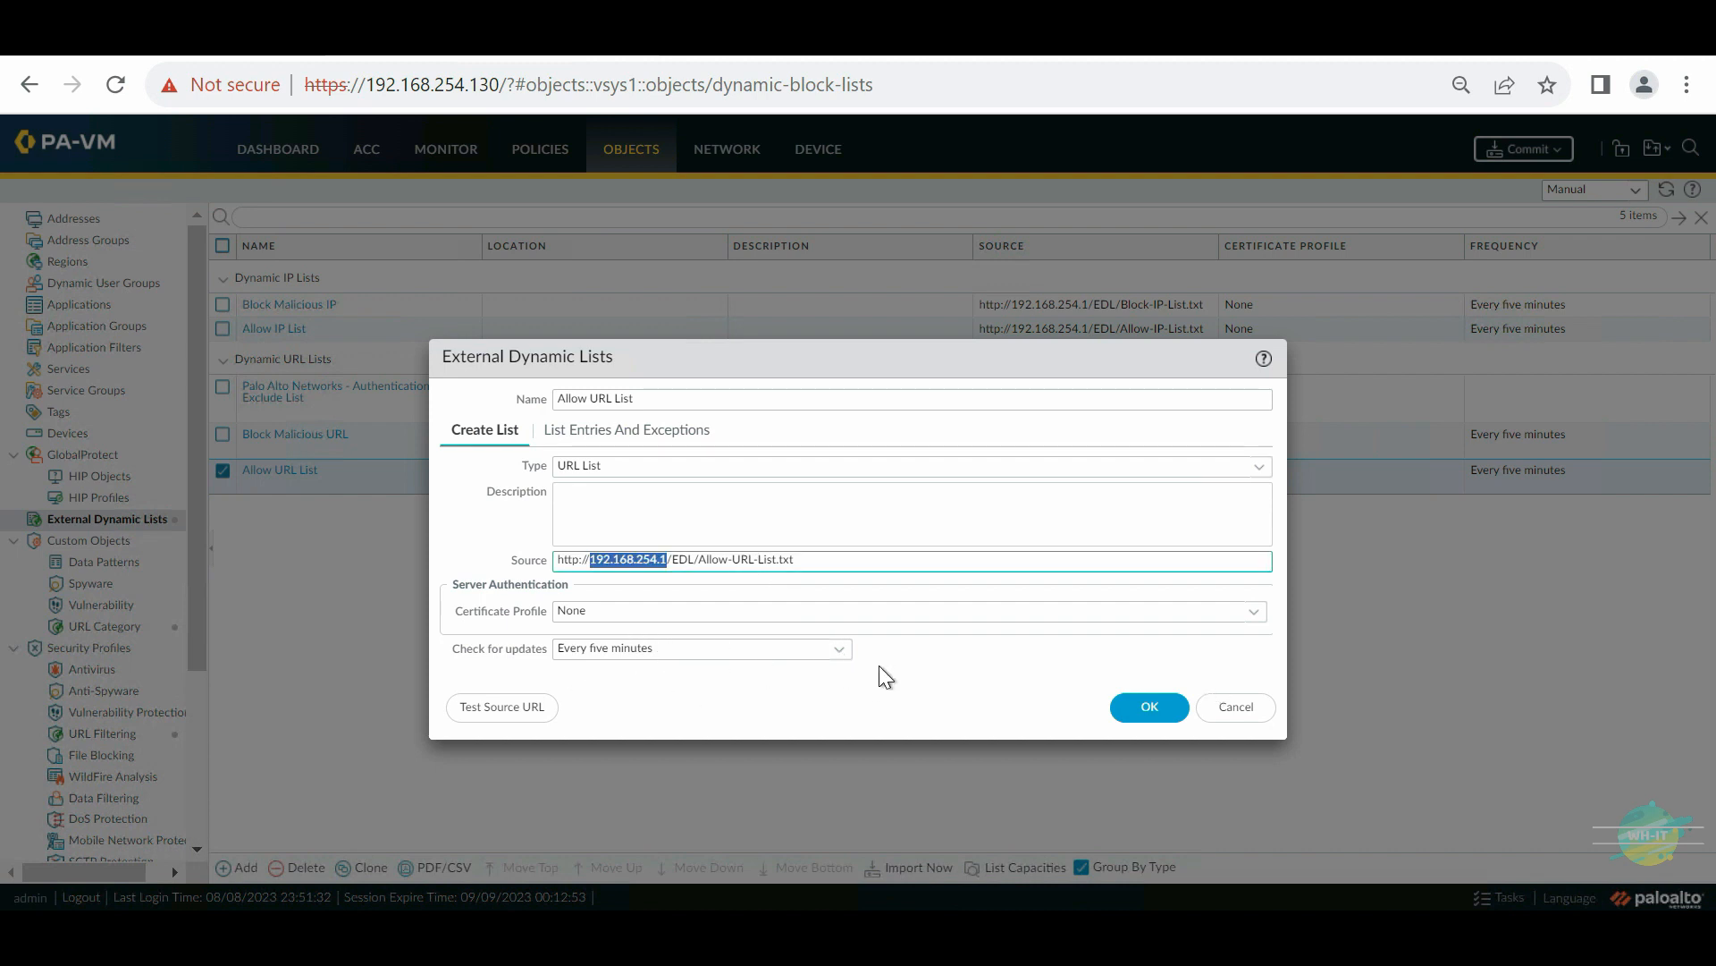
left_click(1232, 707)
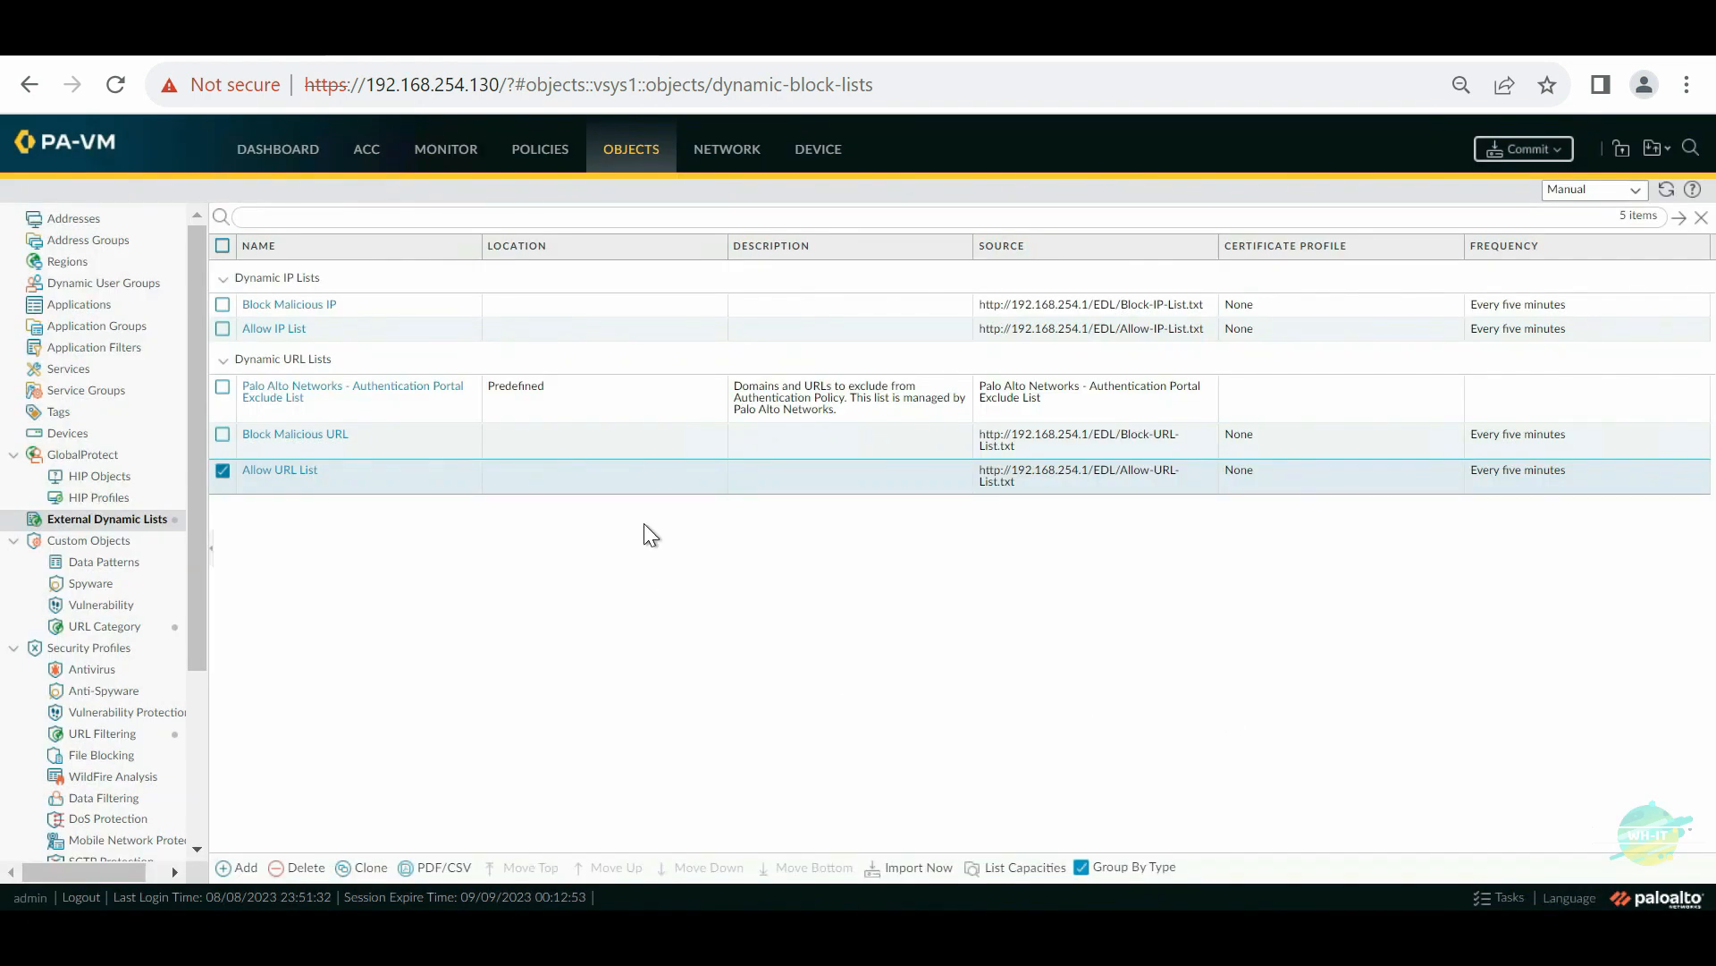
Step: Review the security policy rules and recheck the list entries of the Block Malicious URL external dynamic list
left_click(540, 152)
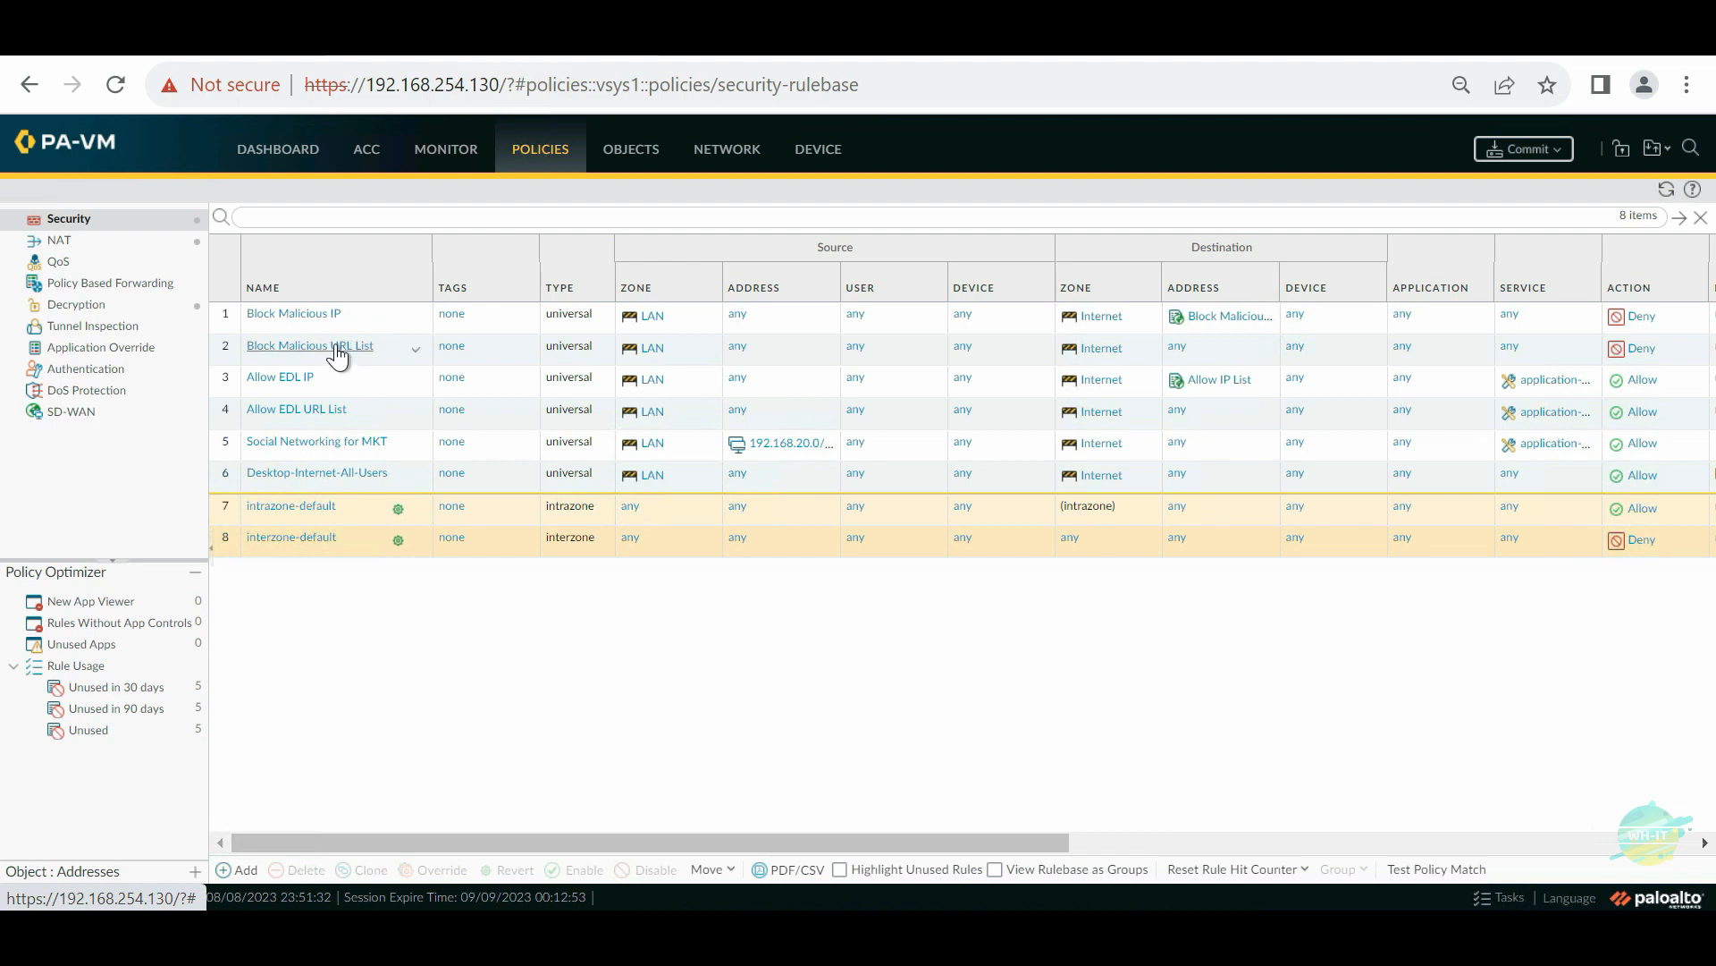
left_click(485, 318)
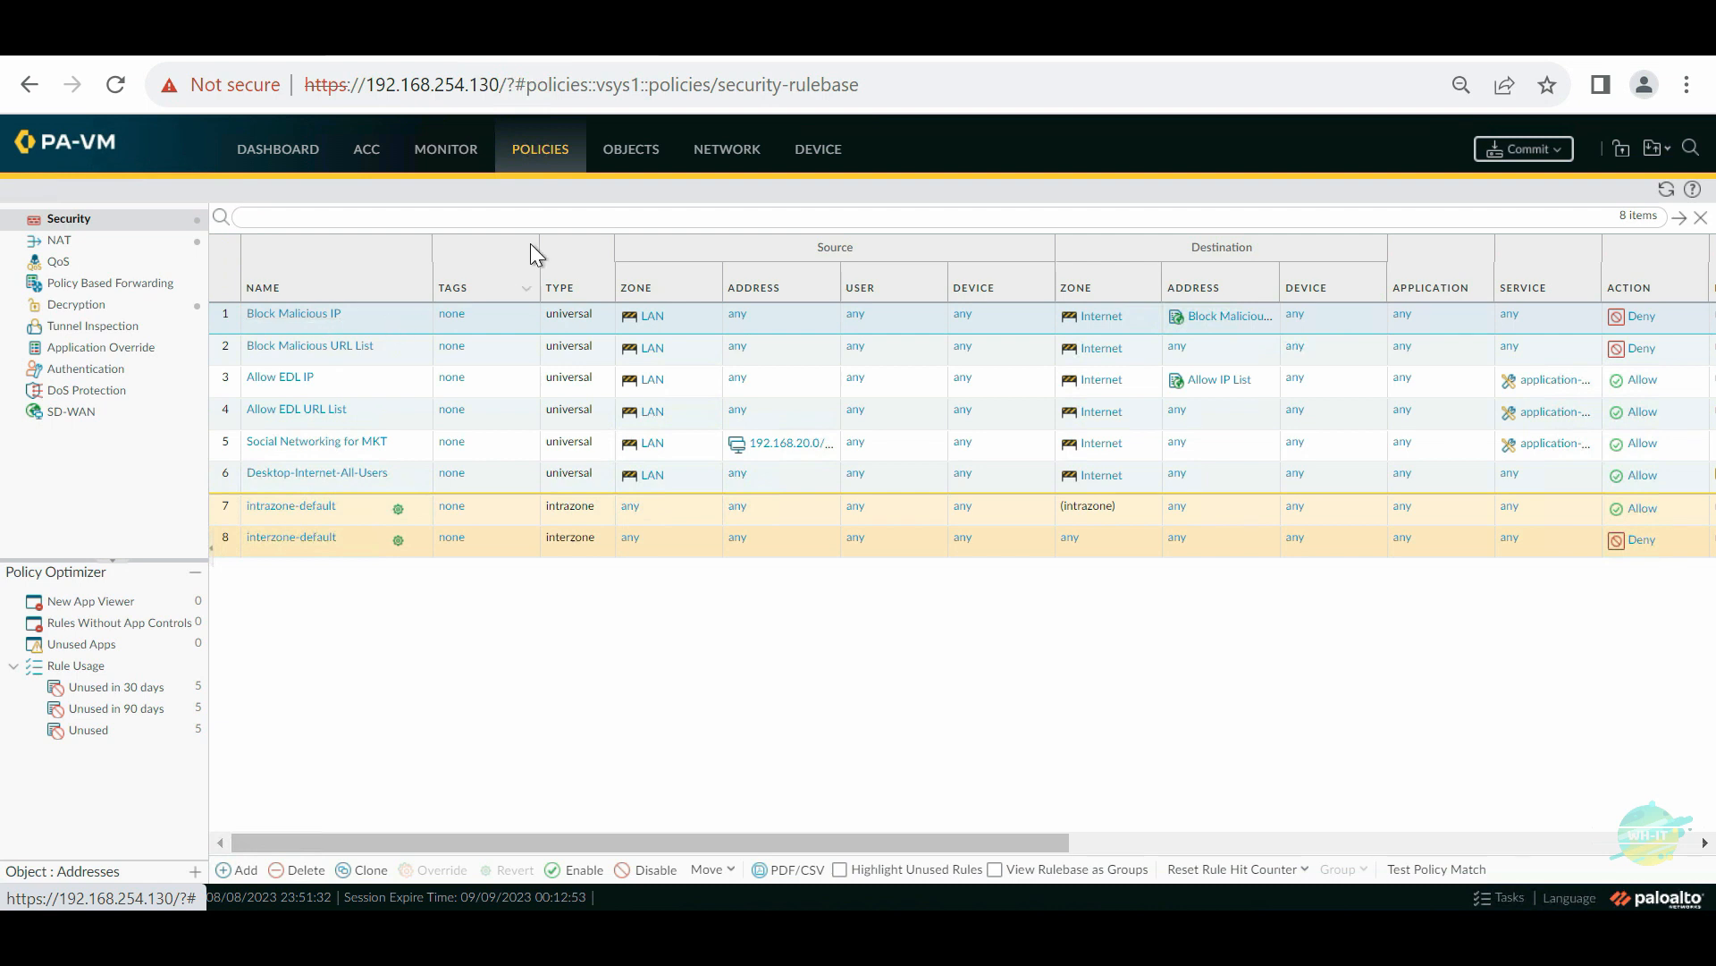
left_click(643, 150)
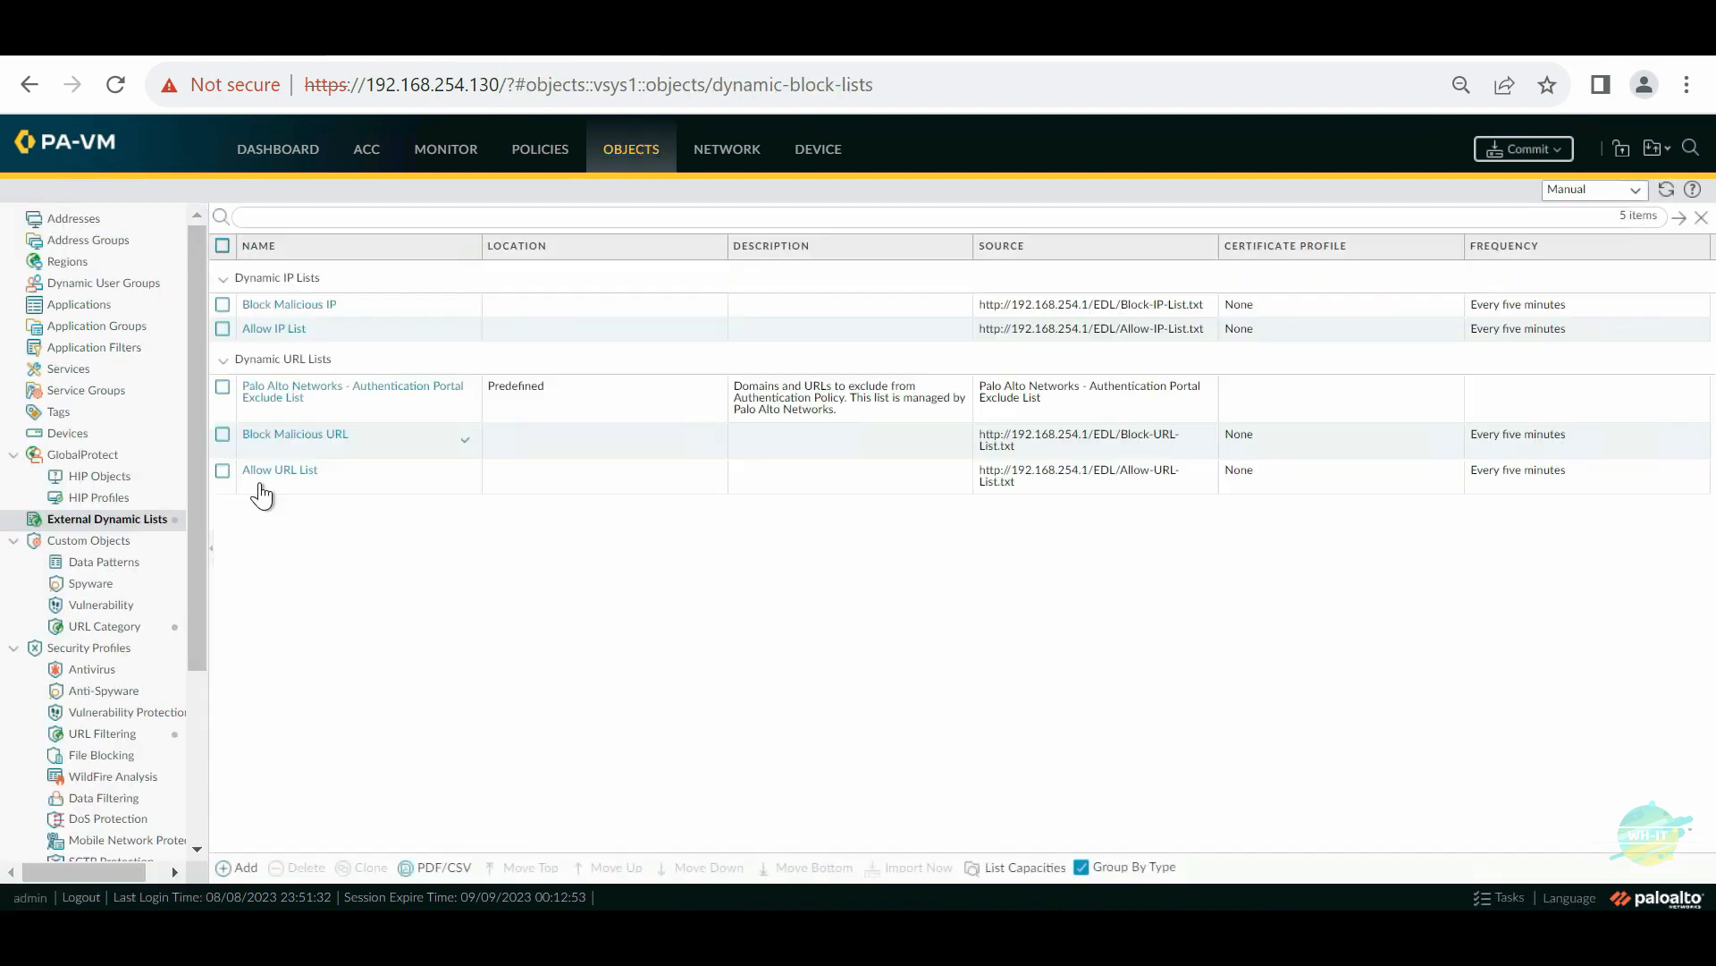
left_click(298, 444)
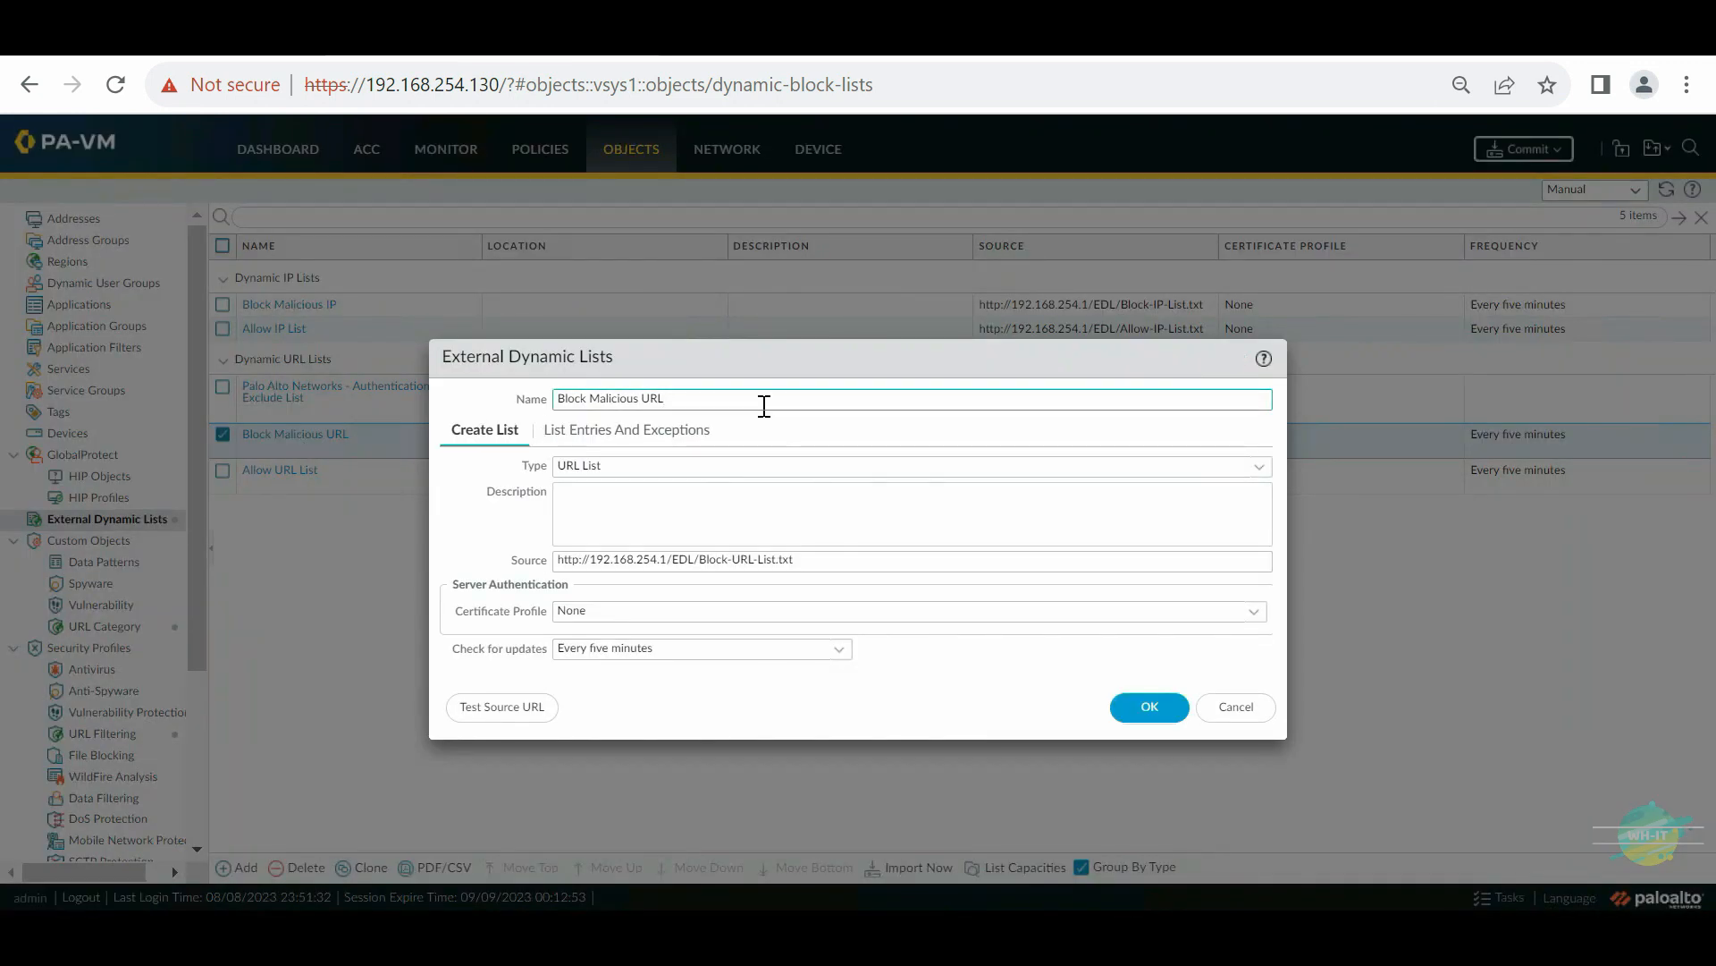
left_click(625, 429)
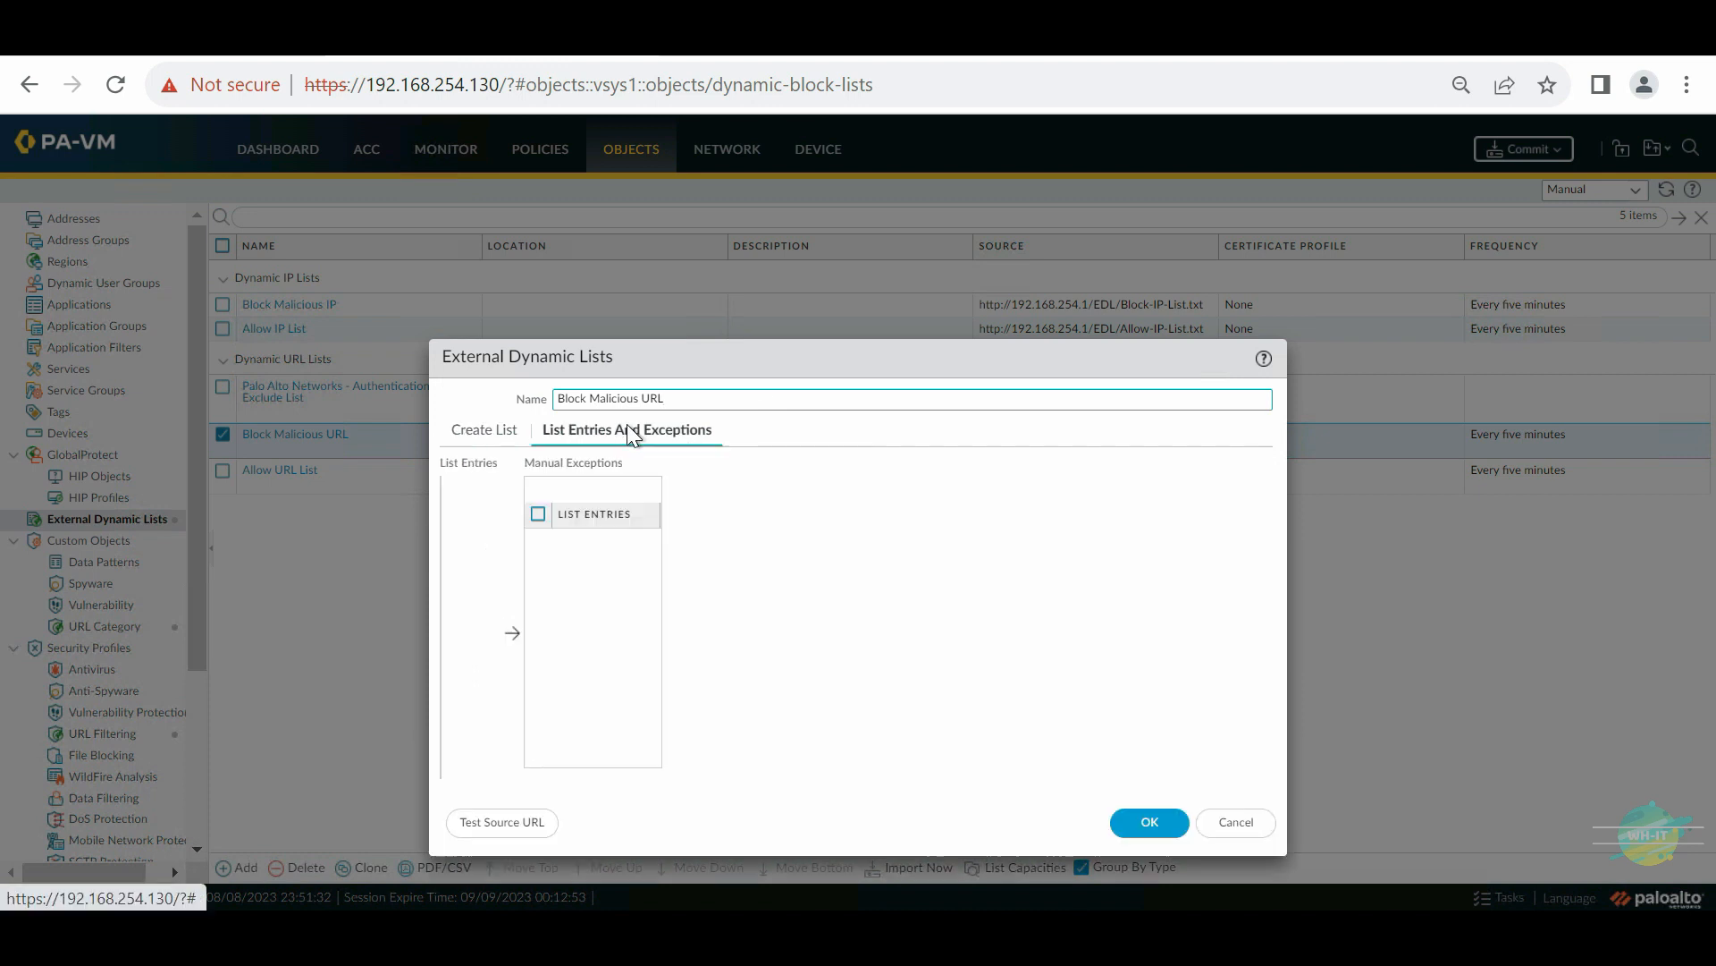
scroll(612, 667, "down", 2)
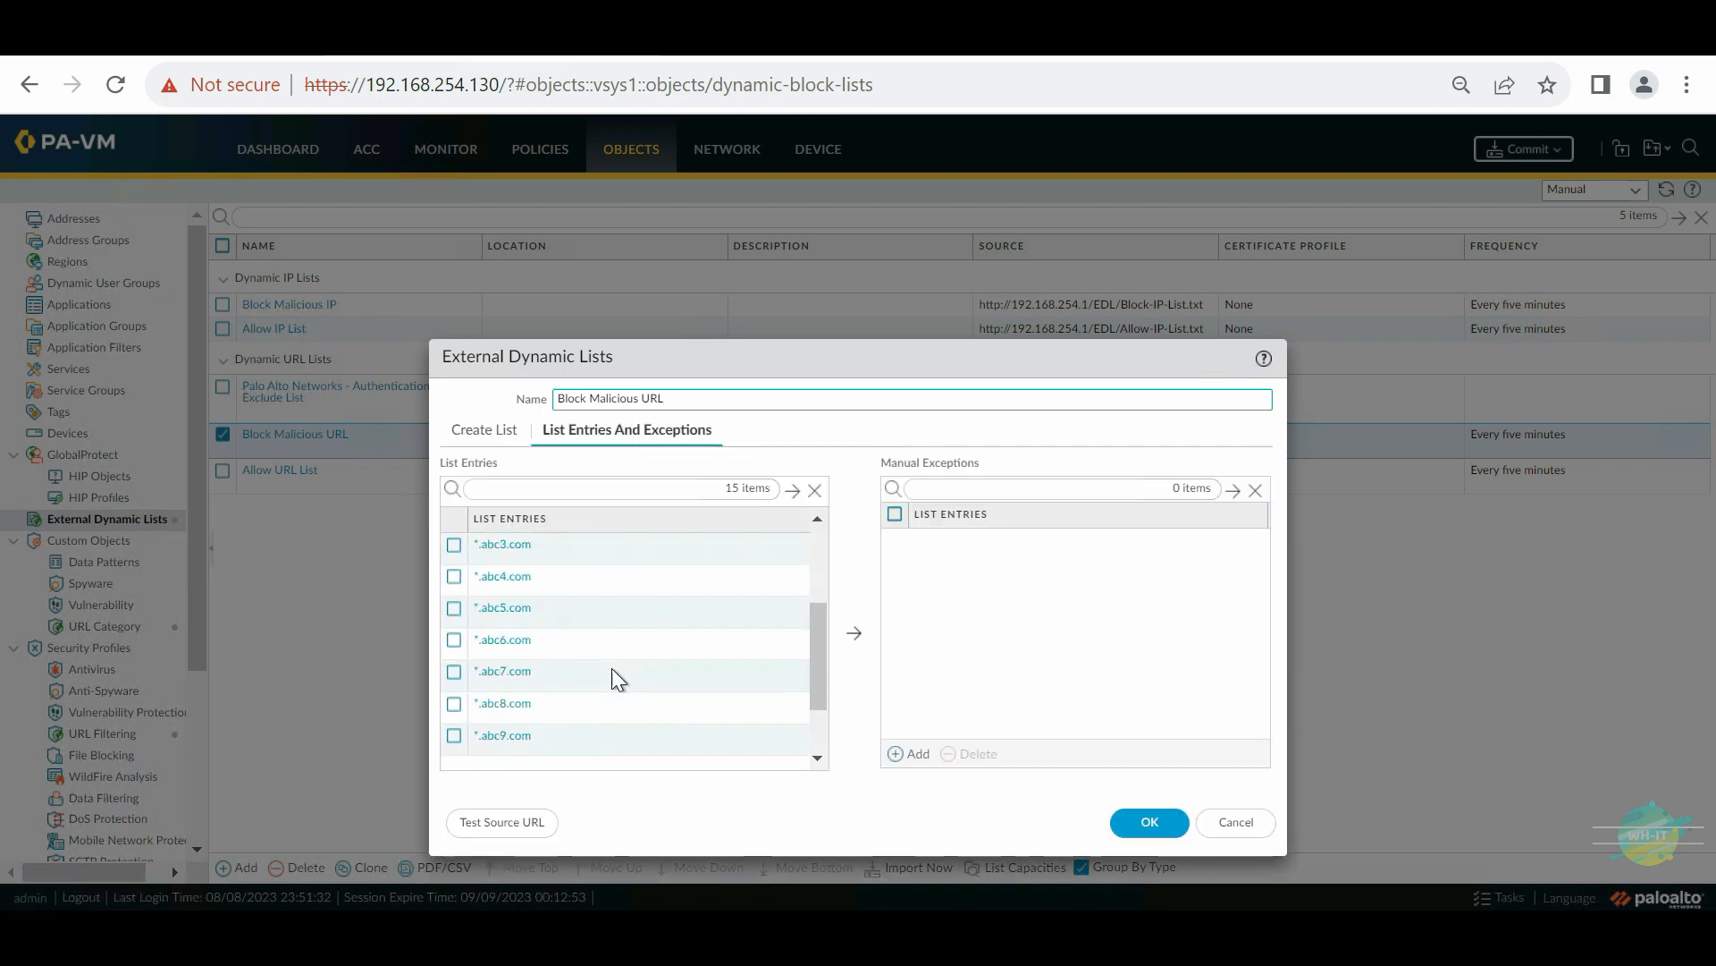
left_click(1239, 827)
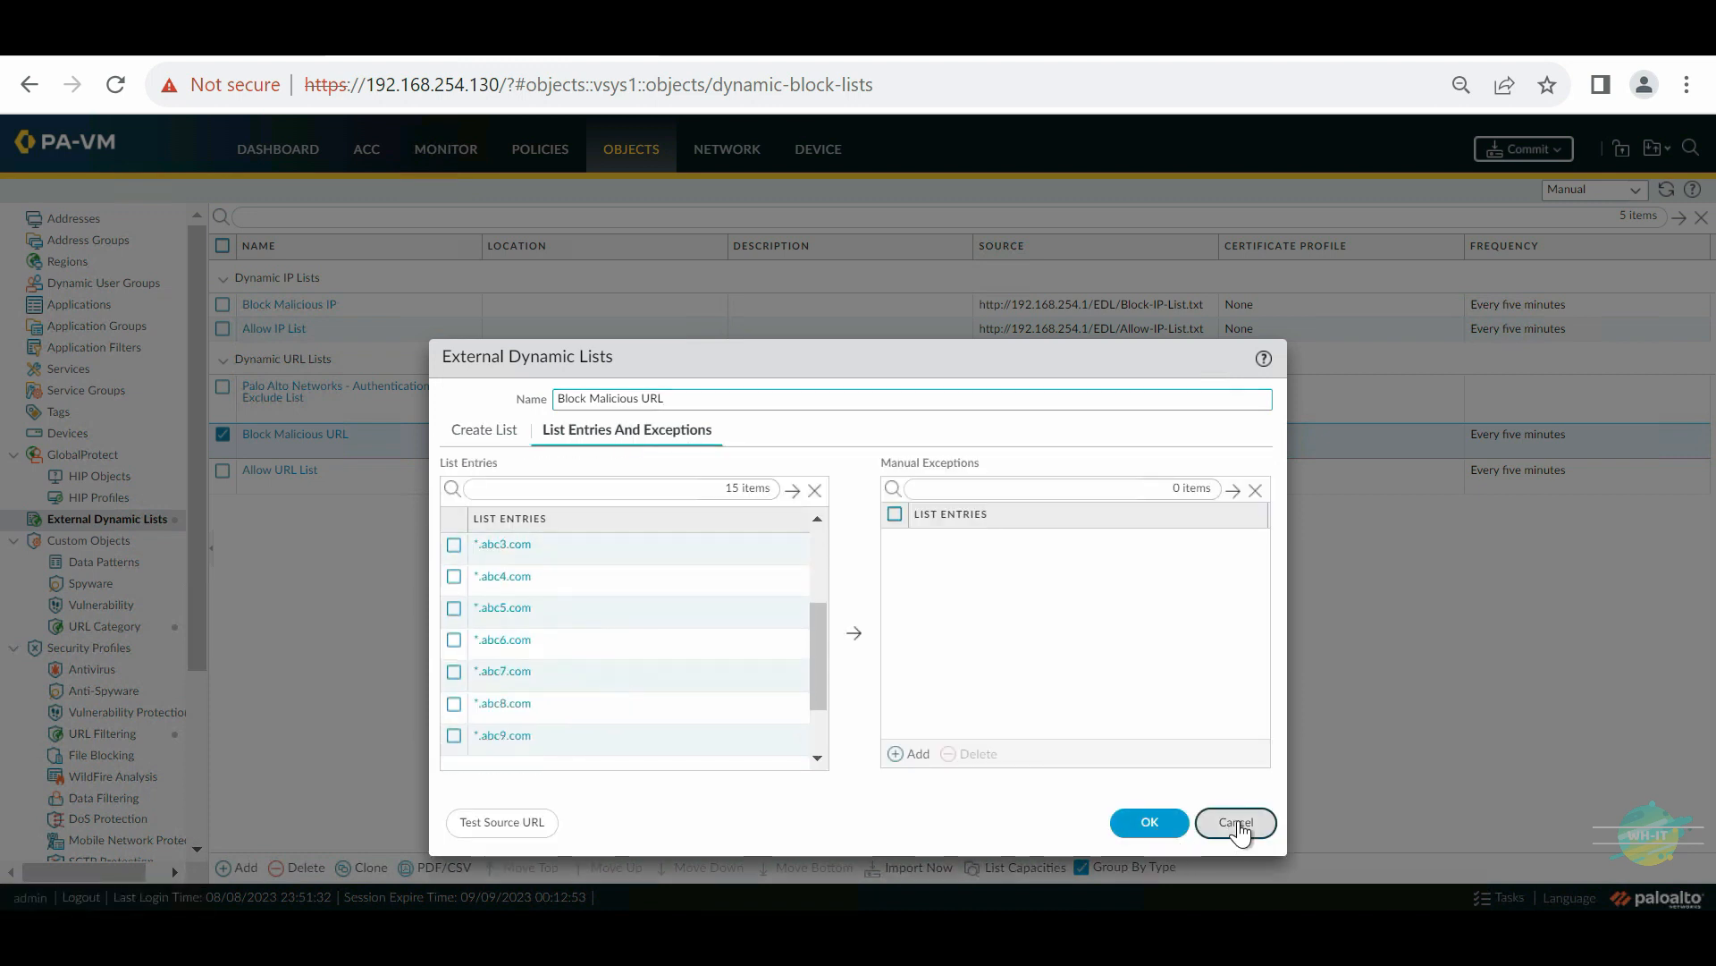
Step: Review the firewall's system logs
left_click(449, 157)
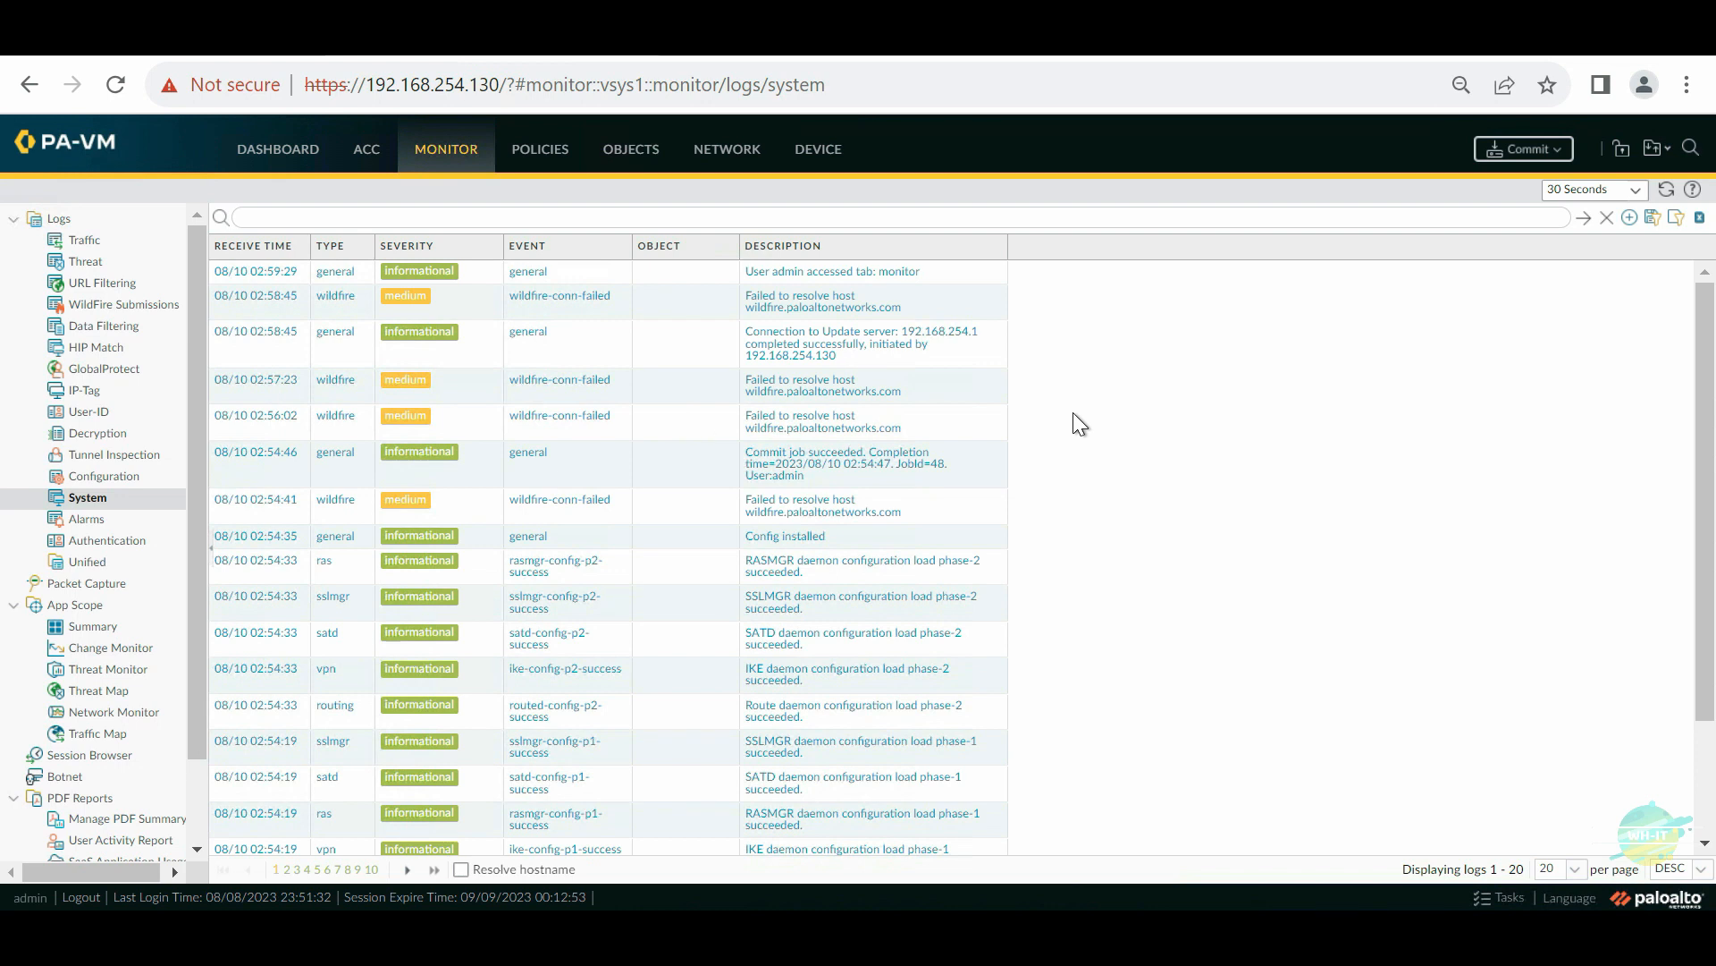
scroll(1078, 422, "down", 2)
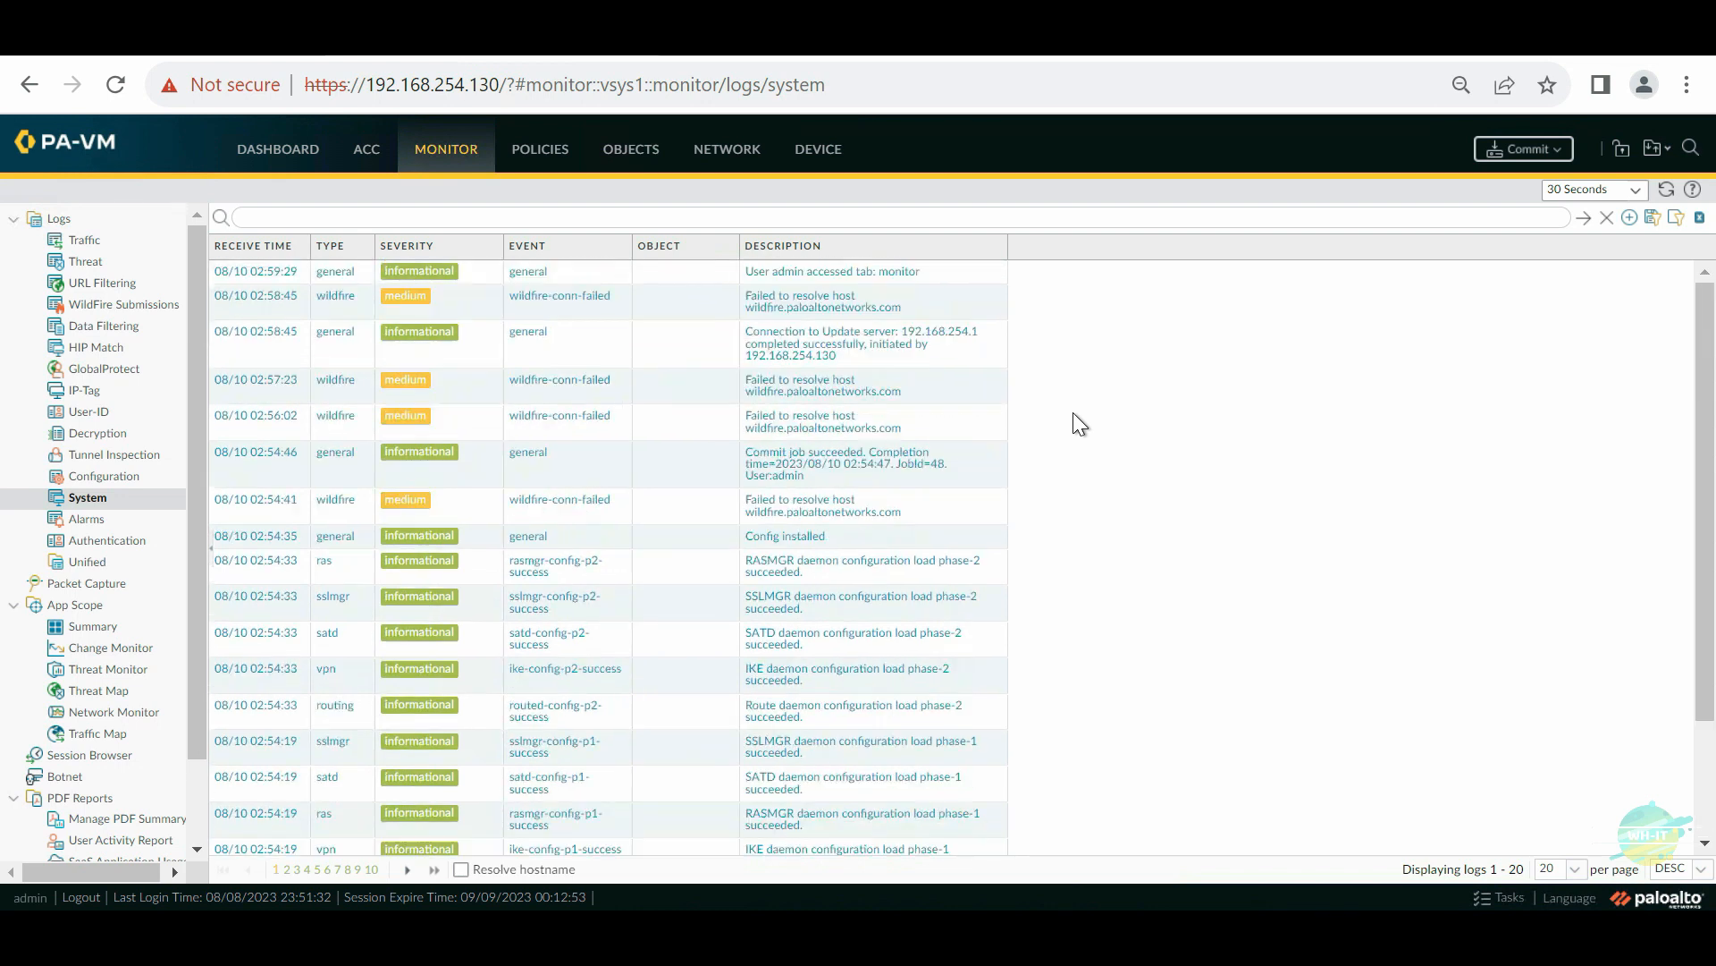